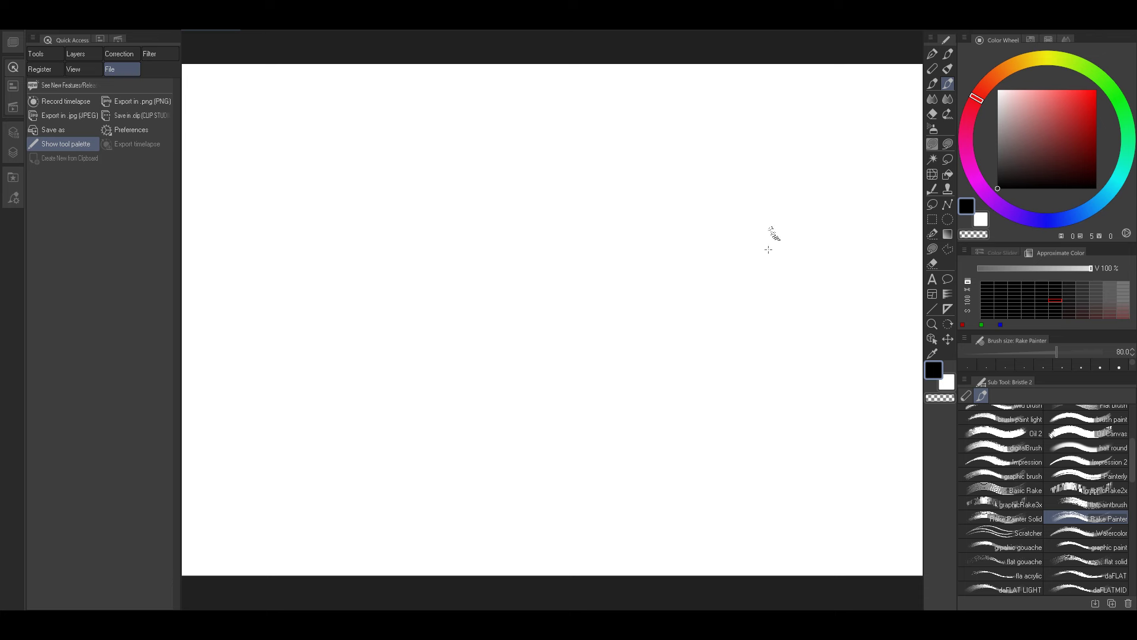
pyautogui.moveTo(725, 319)
pyautogui.mouseDown()
pyautogui.moveTo(695, 318)
pyautogui.moveTo(713, 305)
pyautogui.moveTo(737, 306)
pyautogui.moveTo(735, 331)
pyautogui.moveTo(677, 340)
pyautogui.mouseUp()
pyautogui.hotkey('alt', 'space')
pyautogui.click(735, 331)
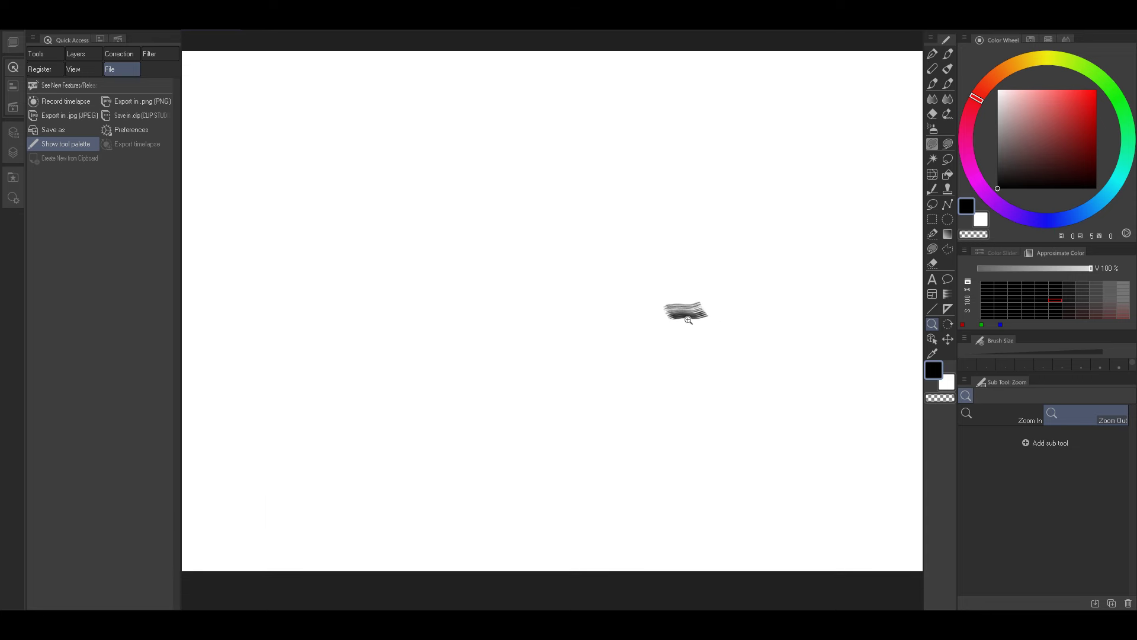
pyautogui.click(702, 326)
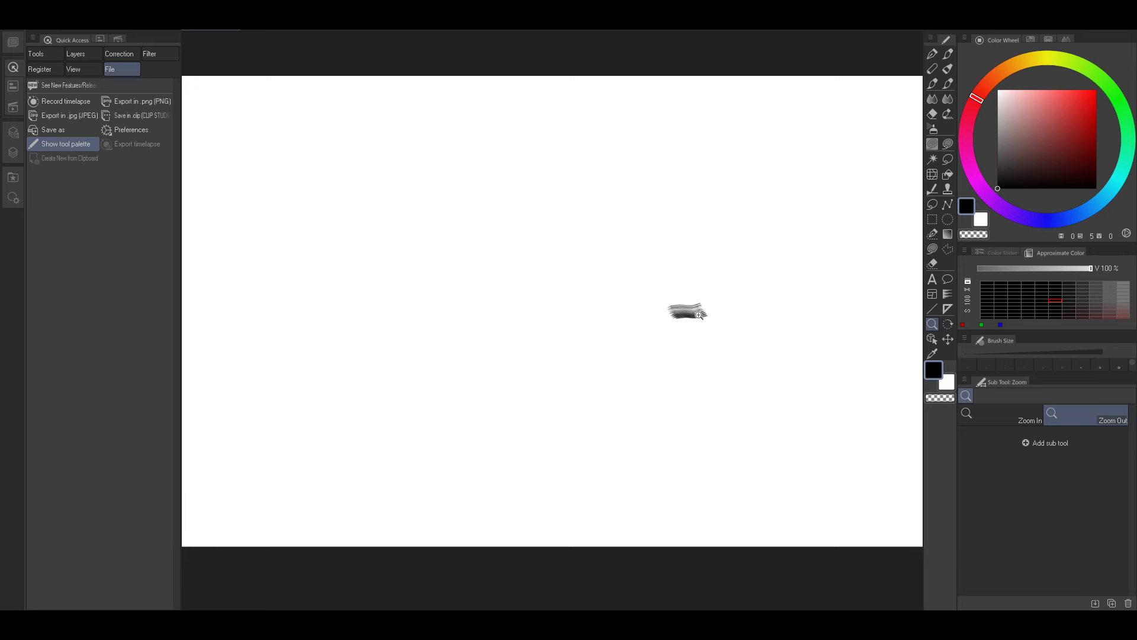
pyautogui.press('e')
pyautogui.moveTo(693, 312); pyautogui.dragTo(684, 336)
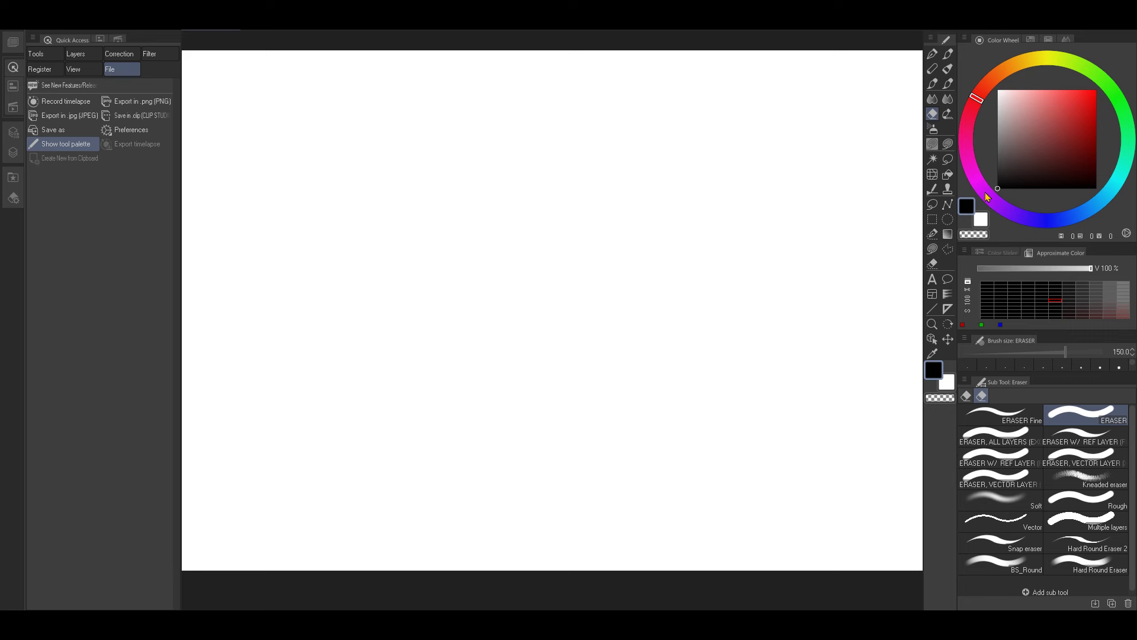
# Sketch the first thin black contour lines near the canvas centre with a reduced-size Rake Painter brush.
pyautogui.click(947, 84)
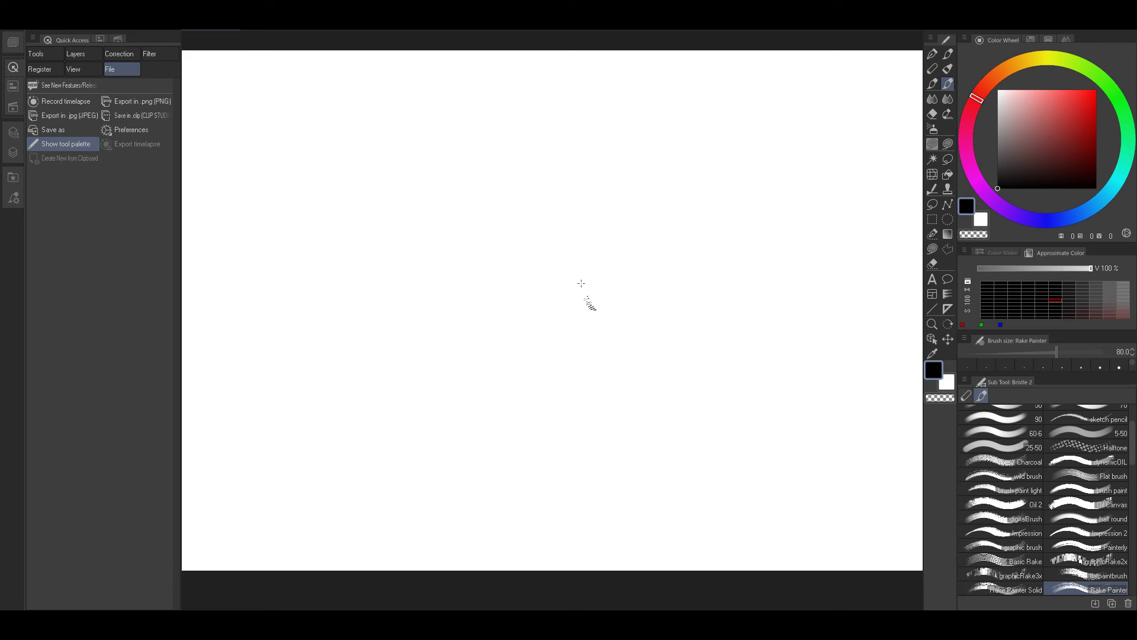
pyautogui.press('[')
pyautogui.press('[')
pyautogui.press('[')
pyautogui.press('[')
pyautogui.press('[')
pyautogui.press('[')
pyautogui.press('[')
pyautogui.press('[')
pyautogui.moveTo(540, 274)
pyautogui.mouseDown()
pyautogui.moveTo(583, 278)
pyautogui.moveTo(539, 282)
pyautogui.moveTo(525, 311)
pyautogui.moveTo(556, 356)
pyautogui.moveTo(532, 322)
pyautogui.moveTo(547, 382)
pyautogui.mouseUp()
# Build up the narrow, downward-tapering stem with thin and thick black strokes of varying brush size.
pyautogui.press(']')
pyautogui.press(']')
pyautogui.press(']')
pyautogui.press(']')
pyautogui.moveTo(539, 330); pyautogui.dragTo(561, 405)
pyautogui.press(']')
pyautogui.moveTo(541, 339)
pyautogui.mouseDown()
pyautogui.moveTo(575, 326)
pyautogui.moveTo(569, 455)
pyautogui.mouseUp()
pyautogui.press('[')
pyautogui.press('[')
pyautogui.moveTo(556, 358); pyautogui.dragTo(565, 499)
pyautogui.press('[')
pyautogui.moveTo(546, 368)
pyautogui.mouseDown()
pyautogui.moveTo(546, 433)
pyautogui.moveTo(538, 414)
pyautogui.moveTo(557, 483)
pyautogui.mouseUp()
pyautogui.press(']')
pyautogui.press(']')
pyautogui.press(']')
pyautogui.moveTo(570, 422); pyautogui.dragTo(556, 481)
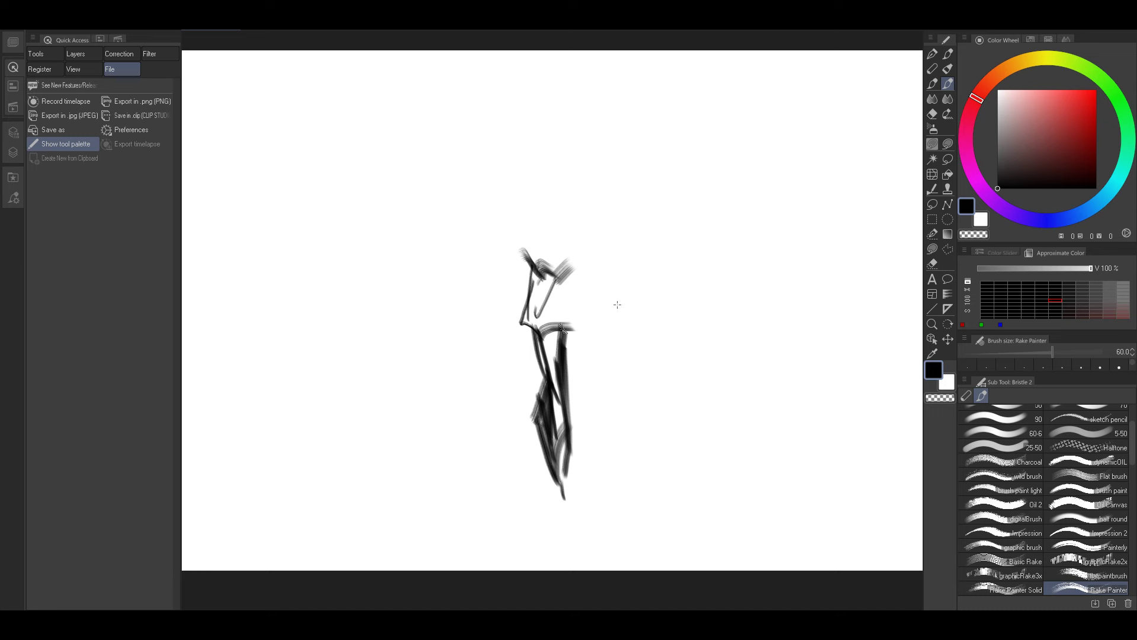
# Outline a wedge-shaped form extending sideways from the top of the stem with black strokes.
pyautogui.moveTo(560, 329)
pyautogui.mouseDown()
pyautogui.moveTo(632, 304)
pyautogui.moveTo(648, 279)
pyautogui.mouseUp()
pyautogui.press('[')
pyautogui.press(']')
pyautogui.moveTo(568, 266)
pyautogui.mouseDown()
pyautogui.moveTo(658, 263)
pyautogui.moveTo(600, 273)
pyautogui.moveTo(642, 275)
pyautogui.moveTo(629, 305)
pyautogui.mouseUp()
# Shade the inside of the wedge-shaped form with gray strokes at brush size 70.
pyautogui.press(']')
pyautogui.press(']')
pyautogui.press(']')
pyautogui.press(']')
pyautogui.press(']')
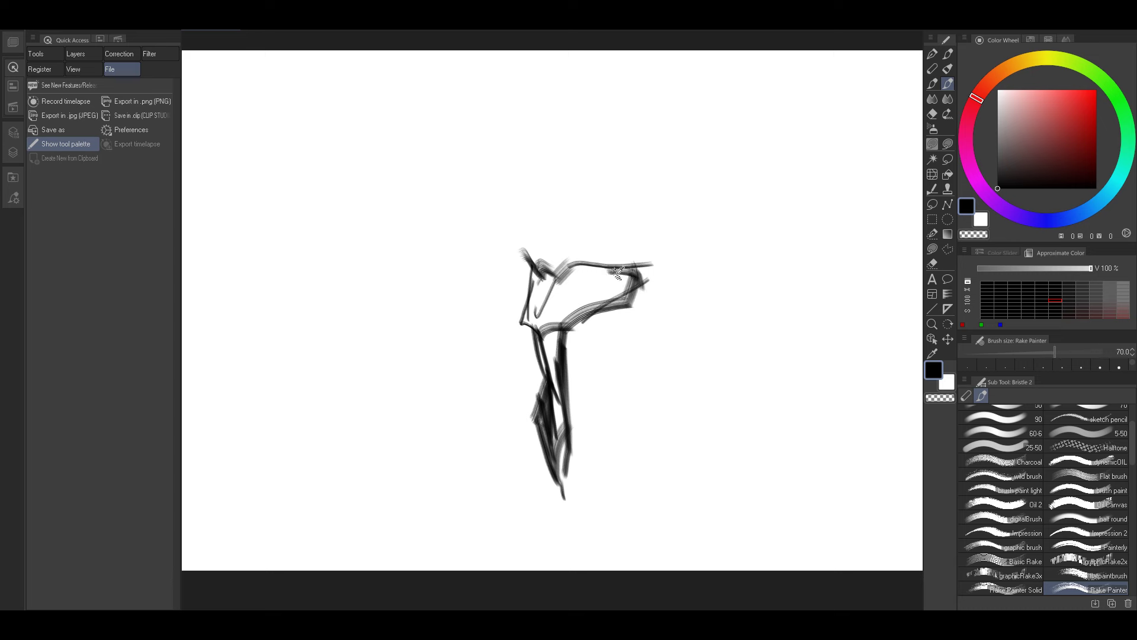
pyautogui.keyDown('alt'); pyautogui.click(618, 273); pyautogui.keyUp('alt')
pyautogui.moveTo(557, 278)
pyautogui.mouseDown()
pyautogui.moveTo(529, 328)
pyautogui.moveTo(558, 289)
pyautogui.moveTo(607, 267)
pyautogui.moveTo(542, 320)
pyautogui.mouseUp()
pyautogui.moveTo(542, 320)
pyautogui.mouseDown()
pyautogui.moveTo(610, 270)
pyautogui.moveTo(643, 284)
pyautogui.mouseUp()
# Sample a light gray from the shading and fill the gap inside the stem at brush size 40.
pyautogui.press('[')
pyautogui.press('[')
pyautogui.press('[')
pyautogui.keyDown('alt'); pyautogui.click(570, 316); pyautogui.keyUp('alt')
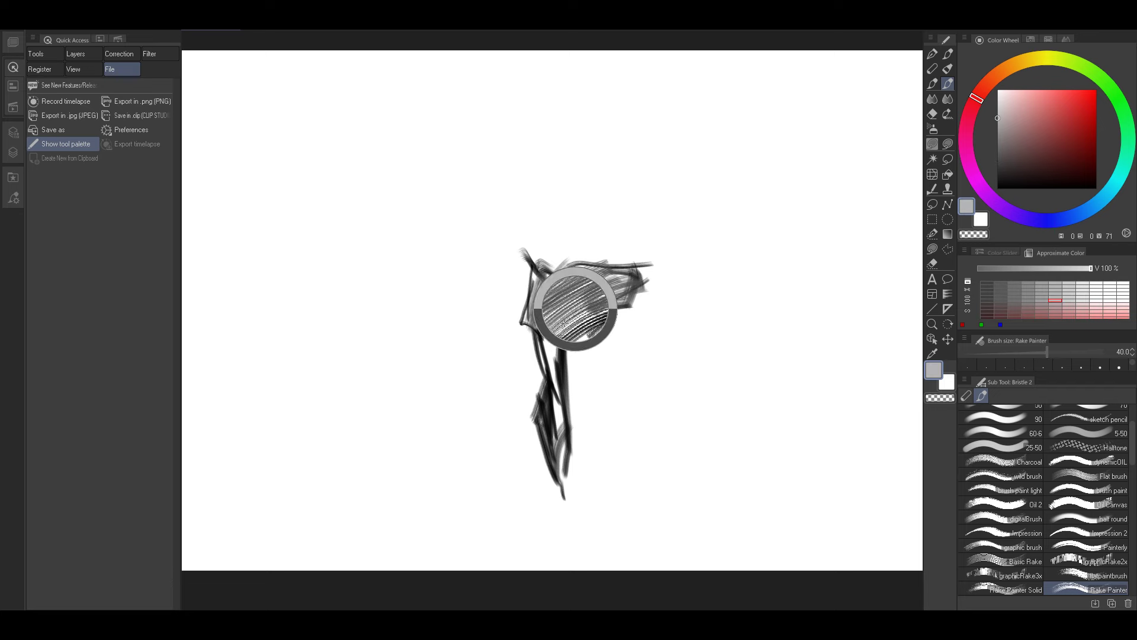
pyautogui.moveTo(551, 333); pyautogui.dragTo(559, 401)
pyautogui.moveTo(559, 336)
pyautogui.mouseDown()
pyautogui.moveTo(555, 378)
pyautogui.moveTo(496, 305)
pyautogui.moveTo(525, 249)
pyautogui.moveTo(661, 250)
pyautogui.moveTo(673, 266)
pyautogui.moveTo(669, 311)
pyautogui.mouseUp()
# Sample black from the stem and draw a larger curved shell outline around the shaded form.
pyautogui.keyDown('alt'); pyautogui.click(541, 401); pyautogui.keyUp('alt')
pyautogui.press('[')
pyautogui.press('[')
pyautogui.press(']')
pyautogui.moveTo(682, 285); pyautogui.dragTo(639, 352)
pyautogui.press(']')
pyautogui.press(']')
pyautogui.press(']')
pyautogui.press(']')
pyautogui.press(']')
pyautogui.moveTo(560, 351)
pyautogui.mouseDown()
pyautogui.moveTo(610, 371)
pyautogui.moveTo(580, 360)
pyautogui.mouseUp()
# Sample a light gray from the lower edge and shade between the inner form and the shell's outer edge.
pyautogui.press('[')
pyautogui.press('[')
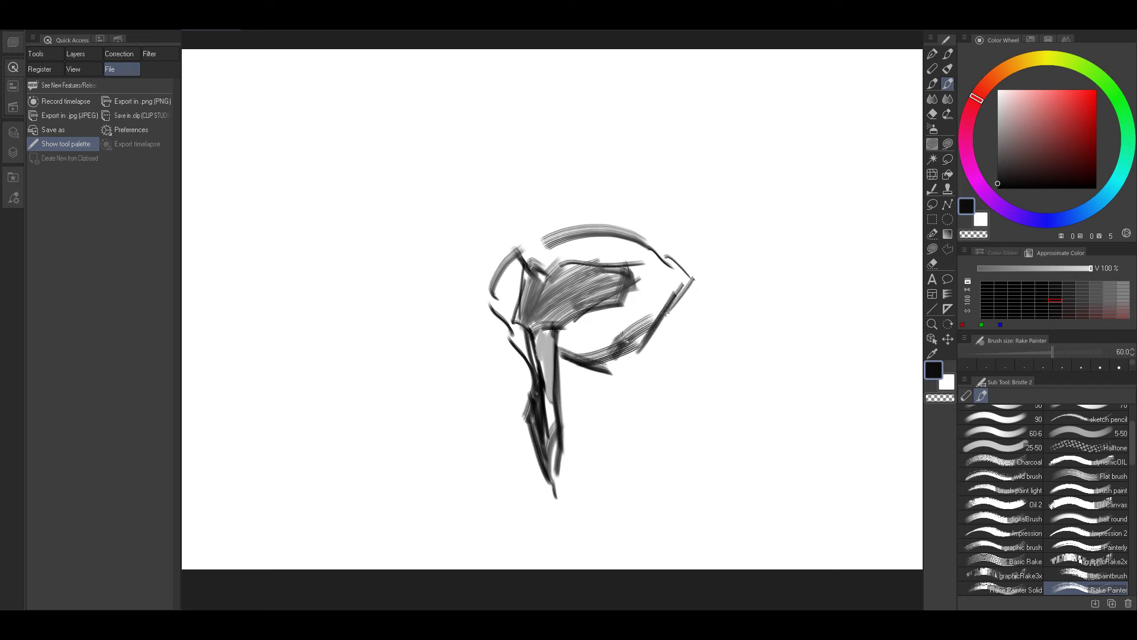
pyautogui.keyDown('alt'); pyautogui.click(646, 325); pyautogui.keyUp('alt')
pyautogui.keyDown('alt'); pyautogui.click(643, 325); pyautogui.keyUp('alt')
pyautogui.keyDown('alt'); pyautogui.click(642, 322); pyautogui.keyUp('alt')
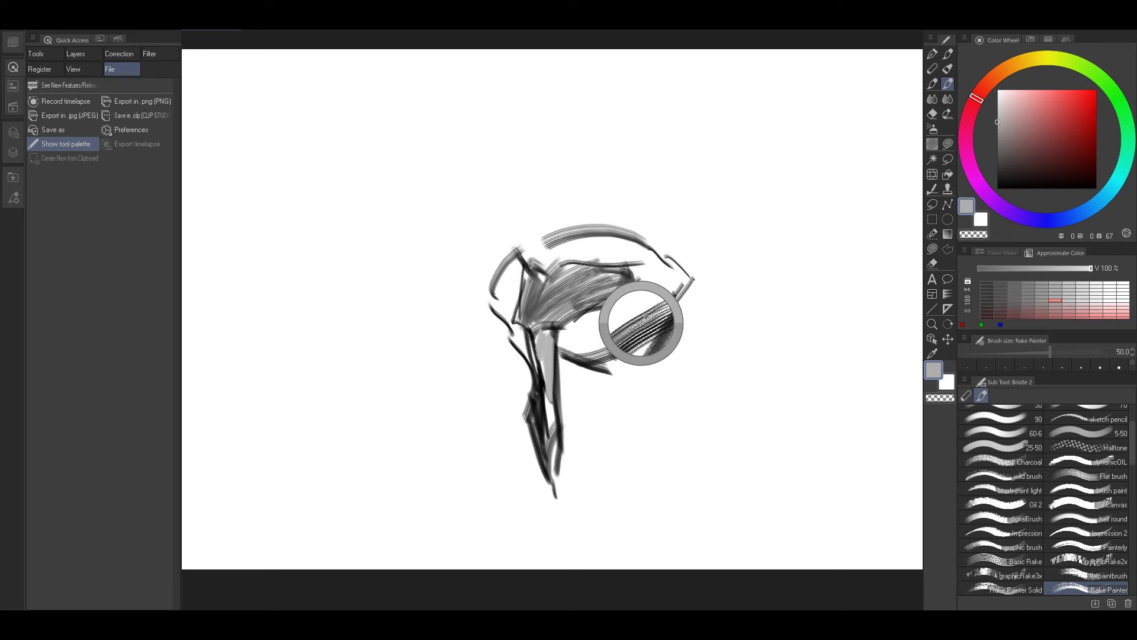
pyautogui.press(']')
pyautogui.moveTo(679, 284)
pyautogui.mouseDown()
pyautogui.moveTo(643, 298)
pyautogui.moveTo(649, 270)
pyautogui.moveTo(634, 281)
pyautogui.moveTo(588, 349)
pyautogui.moveTo(601, 331)
pyautogui.moveTo(560, 334)
pyautogui.moveTo(619, 313)
pyautogui.mouseUp()
pyautogui.press(']')
pyautogui.press(']')
pyautogui.press('[')
pyautogui.press('[')
pyautogui.press('[')
# Choose a saturated red (H 0, S 91, V 77) and paint it over the inner form down to the lower edge.
pyautogui.click(1088, 112)
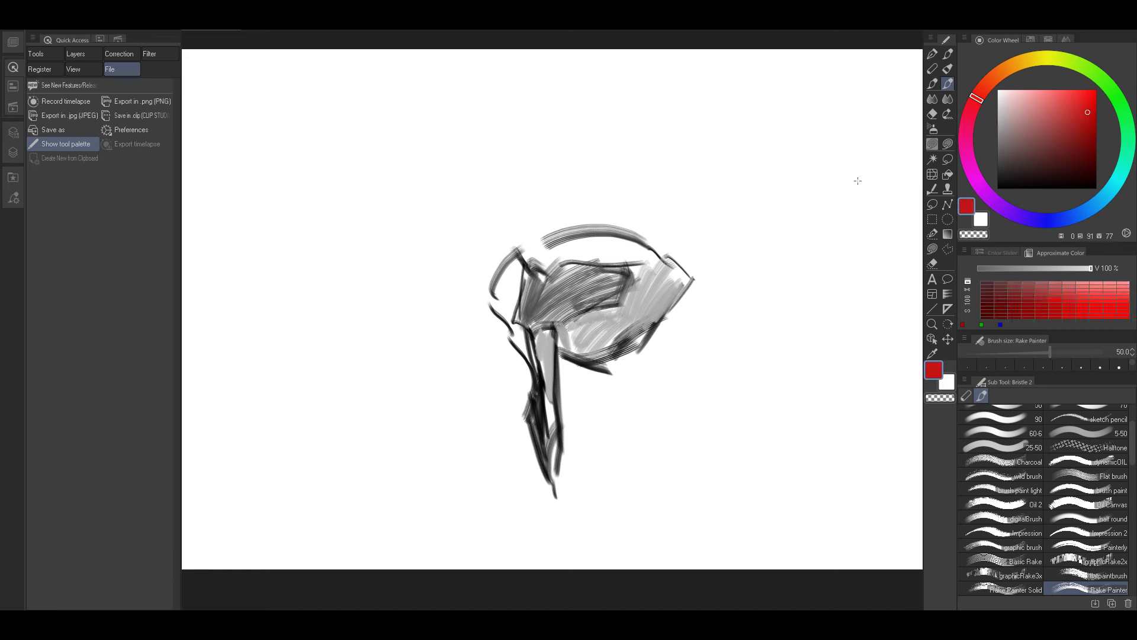
pyautogui.press(']')
pyautogui.moveTo(552, 302)
pyautogui.mouseDown()
pyautogui.moveTo(520, 319)
pyautogui.moveTo(562, 287)
pyautogui.mouseUp()
pyautogui.press(']')
pyautogui.press(']')
pyautogui.press(']')
pyautogui.press(']')
pyautogui.moveTo(563, 287)
pyautogui.mouseDown()
pyautogui.moveTo(535, 315)
pyautogui.moveTo(566, 318)
pyautogui.mouseUp()
pyautogui.moveTo(548, 308)
pyautogui.mouseDown()
pyautogui.moveTo(596, 278)
pyautogui.moveTo(601, 308)
pyautogui.moveTo(563, 349)
pyautogui.moveTo(566, 341)
pyautogui.moveTo(587, 355)
pyautogui.mouseUp()
# Sample near-black and draw thin lines over the red area and leg-like diagonals below the body.
pyautogui.press('[')
pyautogui.press('[')
pyautogui.press('[')
pyautogui.press('[')
pyautogui.press('[')
pyautogui.press('[')
pyautogui.press('[')
pyautogui.keyDown('alt'); pyautogui.click(579, 368); pyautogui.keyUp('alt')
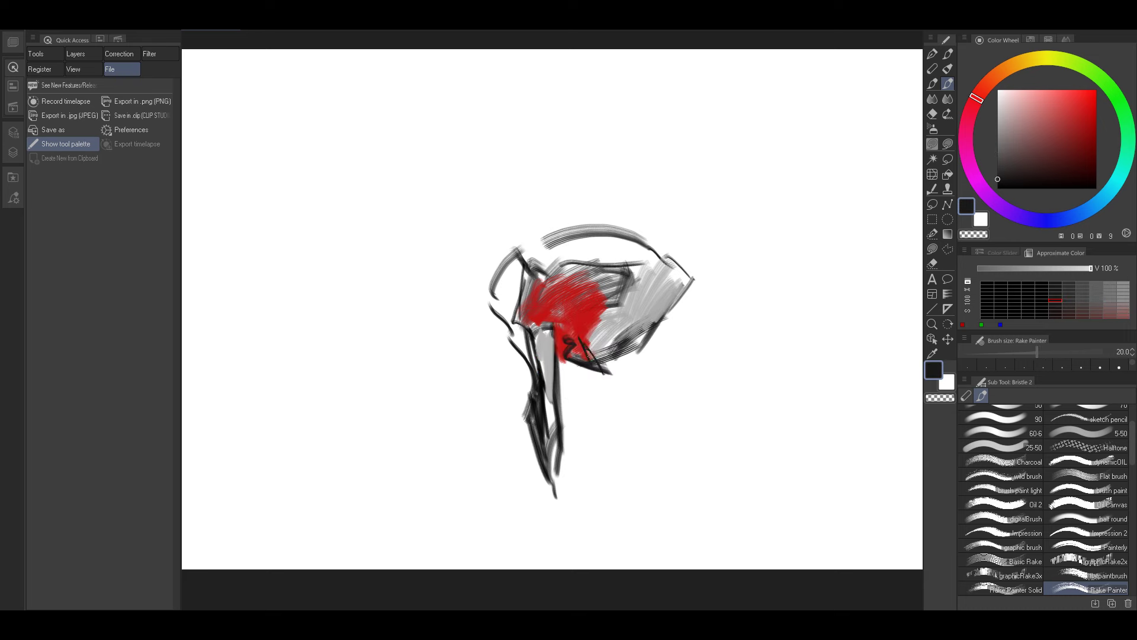
pyautogui.press(']')
pyautogui.moveTo(621, 295); pyautogui.dragTo(662, 325)
pyautogui.moveTo(613, 382)
pyautogui.mouseDown()
pyautogui.moveTo(620, 439)
pyautogui.moveTo(644, 437)
pyautogui.moveTo(663, 477)
pyautogui.mouseUp()
# Sample reds from the painted area and extend the red across the lower part of the shell.
pyautogui.press(']')
pyautogui.press(']')
pyautogui.press(']')
pyautogui.press(']')
pyautogui.press(']')
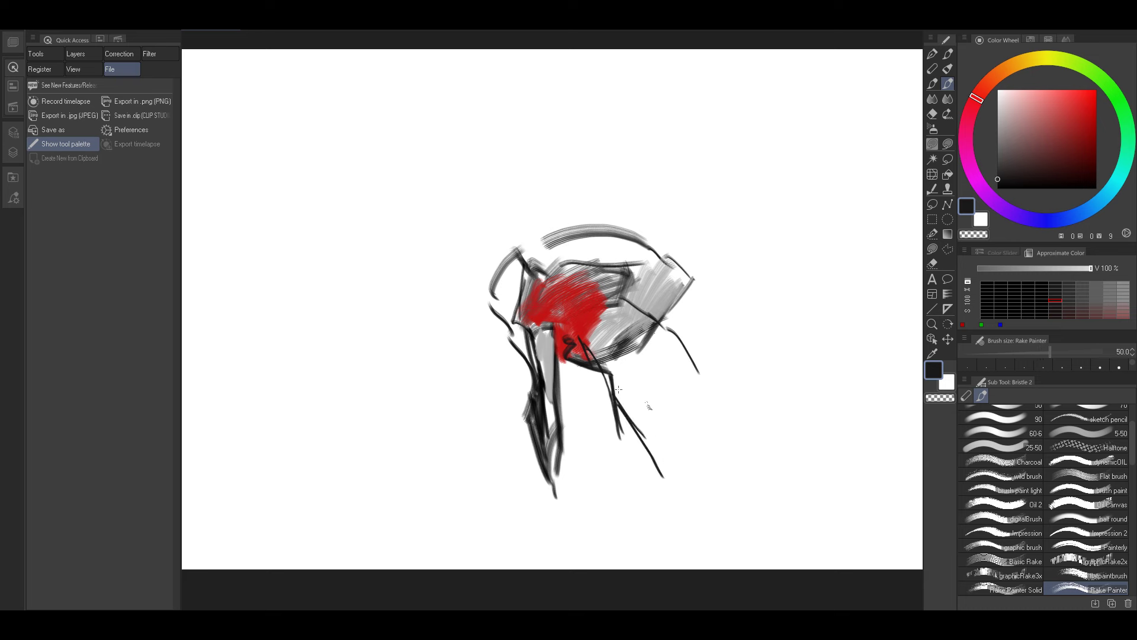
pyautogui.keyDown('alt'); pyautogui.click(579, 350); pyautogui.keyUp('alt')
pyautogui.moveTo(585, 336)
pyautogui.mouseDown()
pyautogui.moveTo(614, 318)
pyautogui.moveTo(600, 334)
pyautogui.moveTo(607, 353)
pyautogui.moveTo(604, 310)
pyautogui.mouseUp()
pyautogui.keyDown('alt'); pyautogui.click(601, 327); pyautogui.keyUp('alt')
pyautogui.press(']')
pyautogui.keyDown('alt'); pyautogui.click(614, 318); pyautogui.keyUp('alt')
pyautogui.keyDown('alt'); pyautogui.click(593, 321); pyautogui.keyUp('alt')
pyautogui.moveTo(604, 335)
pyautogui.mouseDown()
pyautogui.moveTo(626, 313)
pyautogui.moveTo(613, 333)
pyautogui.moveTo(641, 320)
pyautogui.moveTo(640, 295)
pyautogui.moveTo(649, 320)
pyautogui.mouseUp()
pyautogui.press('[')
pyautogui.press('[')
pyautogui.keyDown('alt'); pyautogui.click(628, 314); pyautogui.keyUp('alt')
pyautogui.press('[')
pyautogui.press('[')
pyautogui.keyDown('alt'); pyautogui.click(616, 326); pyautogui.keyUp('alt')
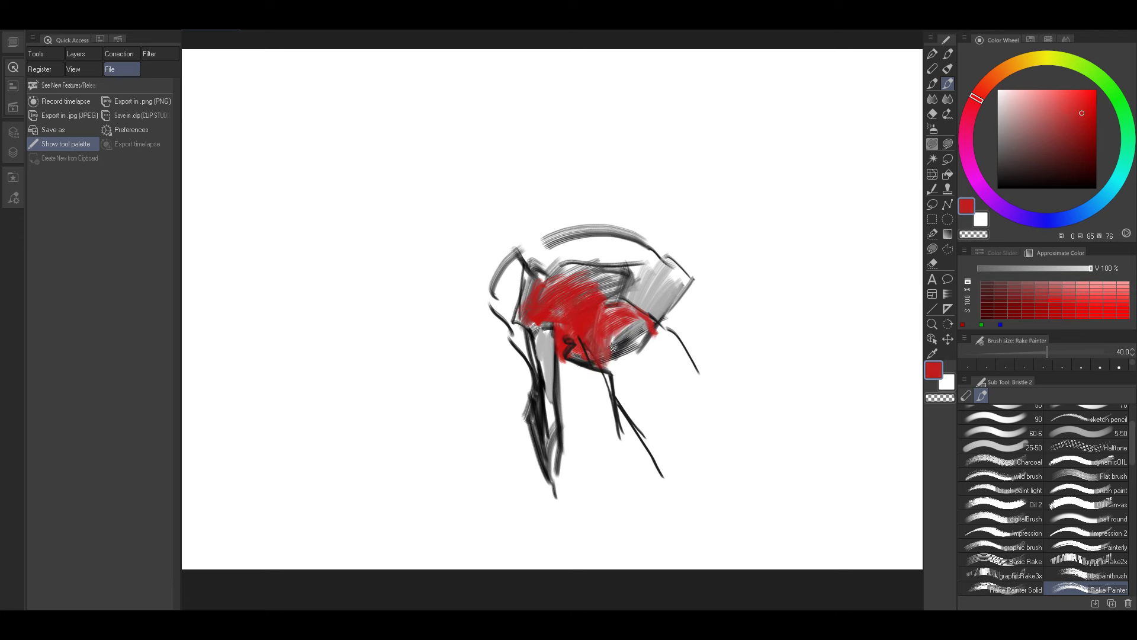
# Sample the dark line colour and add more thin leg-like lines beneath the body.
pyautogui.keyDown('alt'); pyautogui.click(592, 359); pyautogui.keyUp('alt')
pyautogui.moveTo(599, 358)
pyautogui.mouseDown()
pyautogui.moveTo(632, 394)
pyautogui.moveTo(667, 397)
pyautogui.mouseUp()
pyautogui.moveTo(668, 330); pyautogui.dragTo(679, 429)
# Sample a muted red and paint it over the shell's lower edge and down between the leg lines at brush size 60.
pyautogui.keyDown('alt'); pyautogui.click(627, 324); pyautogui.keyUp('alt')
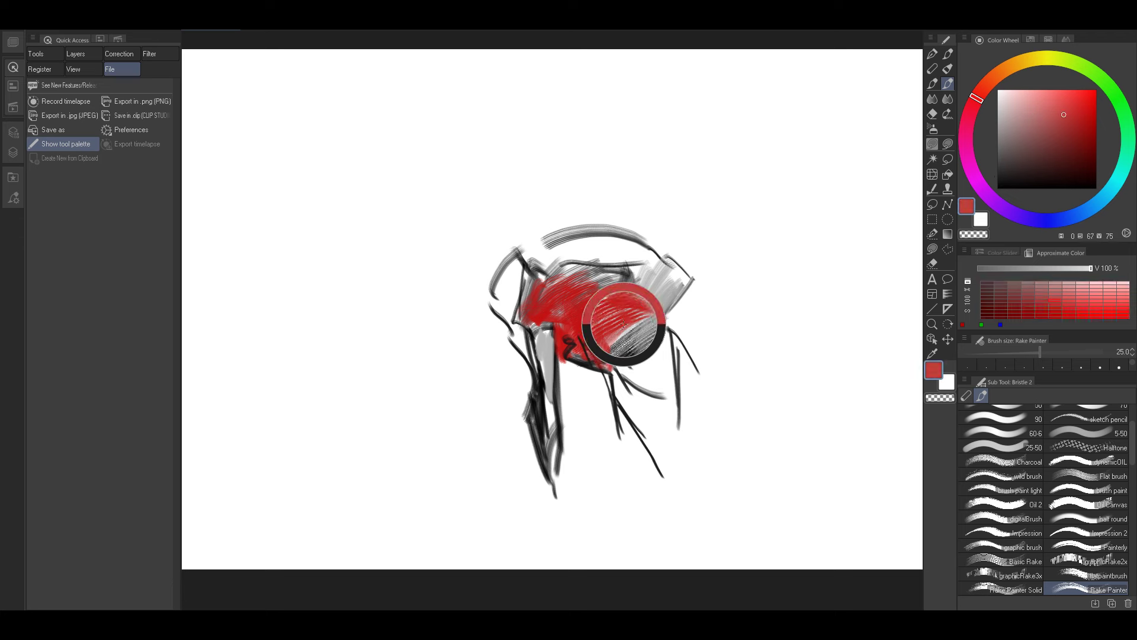
pyautogui.press(']')
pyautogui.press(']')
pyautogui.press(']')
pyautogui.press(']')
pyautogui.keyDown('alt'); pyautogui.click(634, 327); pyautogui.keyUp('alt')
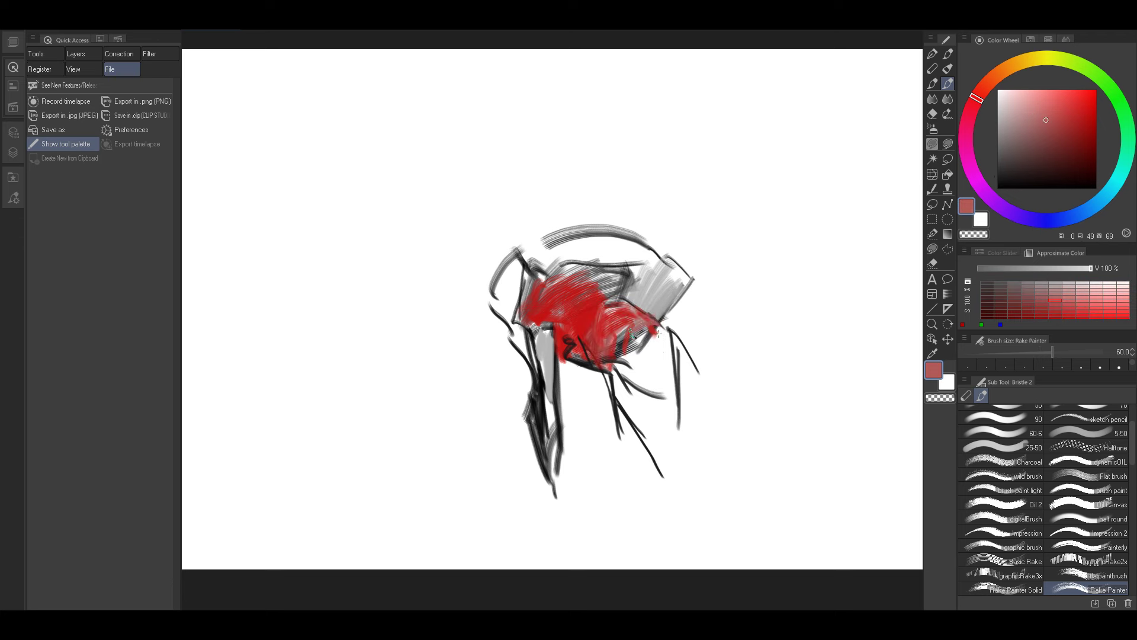
pyautogui.moveTo(659, 334)
pyautogui.mouseDown()
pyautogui.moveTo(632, 352)
pyautogui.moveTo(664, 347)
pyautogui.moveTo(651, 366)
pyautogui.moveTo(670, 392)
pyautogui.mouseUp()
# Sample reds from the body and paint over part of the dark squiggle beside the stem.
pyautogui.press(']')
pyautogui.press(']')
pyautogui.press('[')
pyautogui.press('[')
pyautogui.press('[')
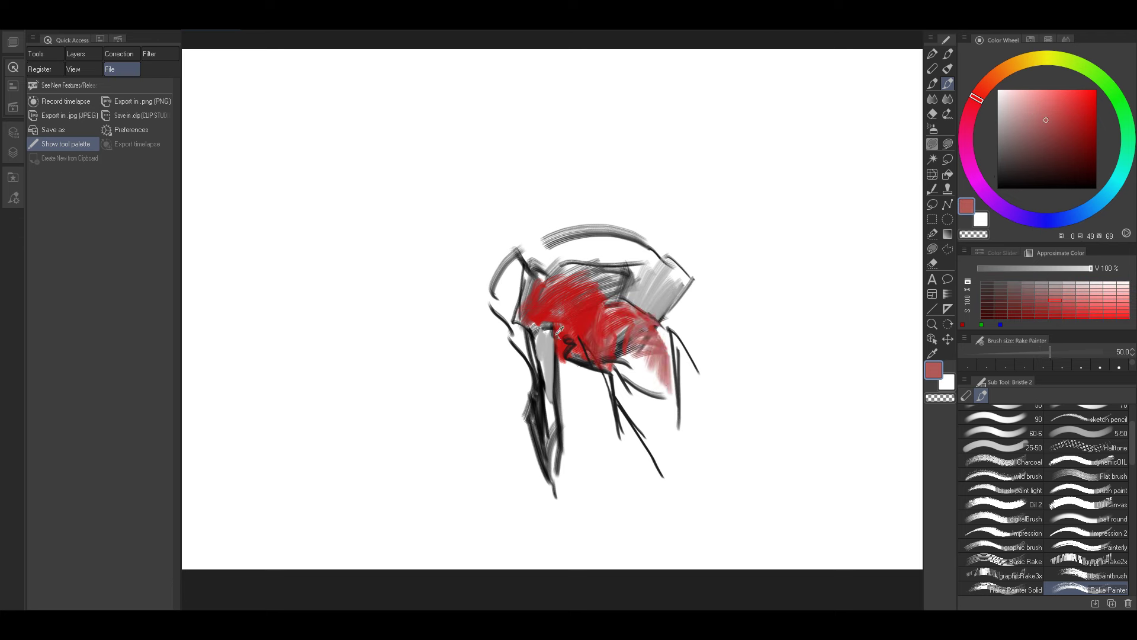
pyautogui.keyDown('alt'); pyautogui.click(562, 333); pyautogui.keyUp('alt')
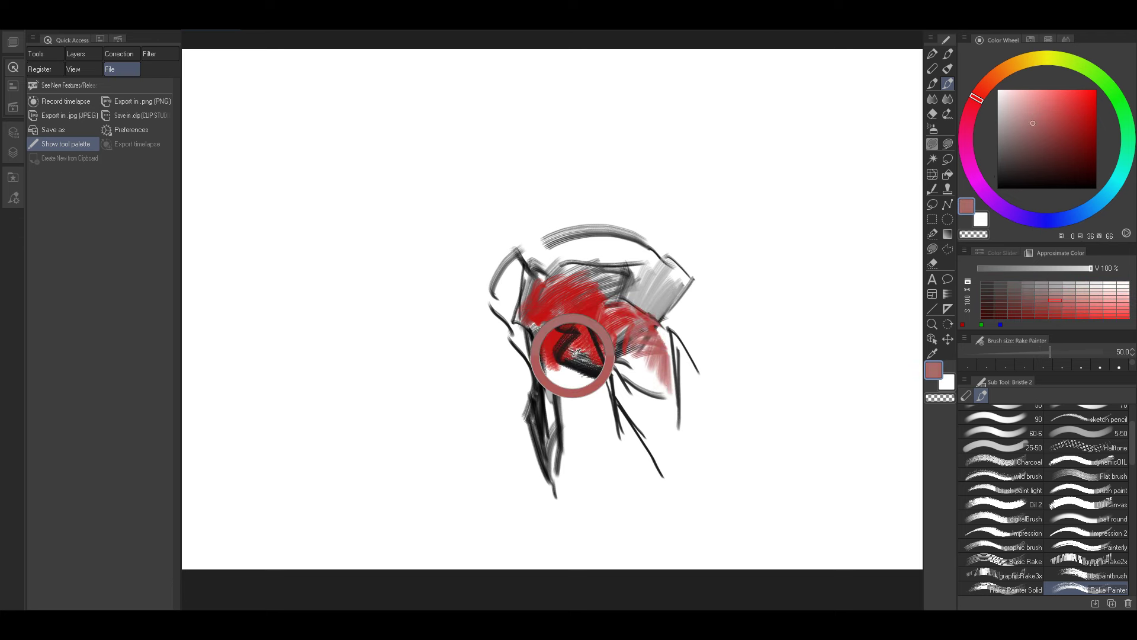
pyautogui.keyDown('alt'); pyautogui.click(570, 325); pyautogui.keyUp('alt')
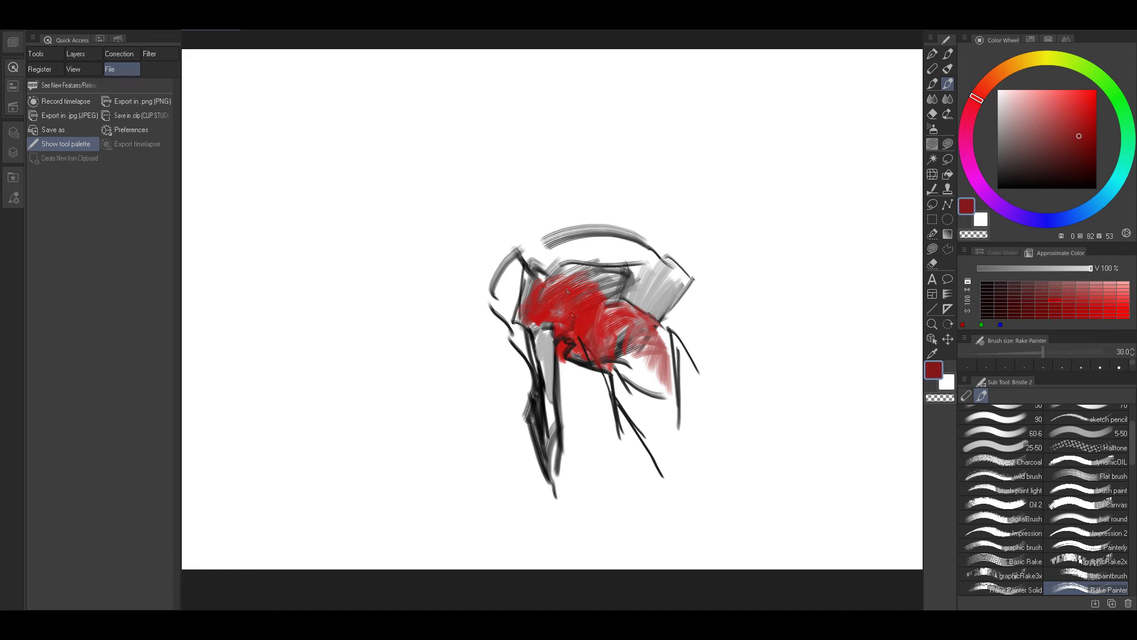
pyautogui.press('[')
# Sample a dark brown and draw a larger broken outline above the body at brush size 40.
pyautogui.keyDown('alt'); pyautogui.click(554, 325); pyautogui.keyUp('alt')
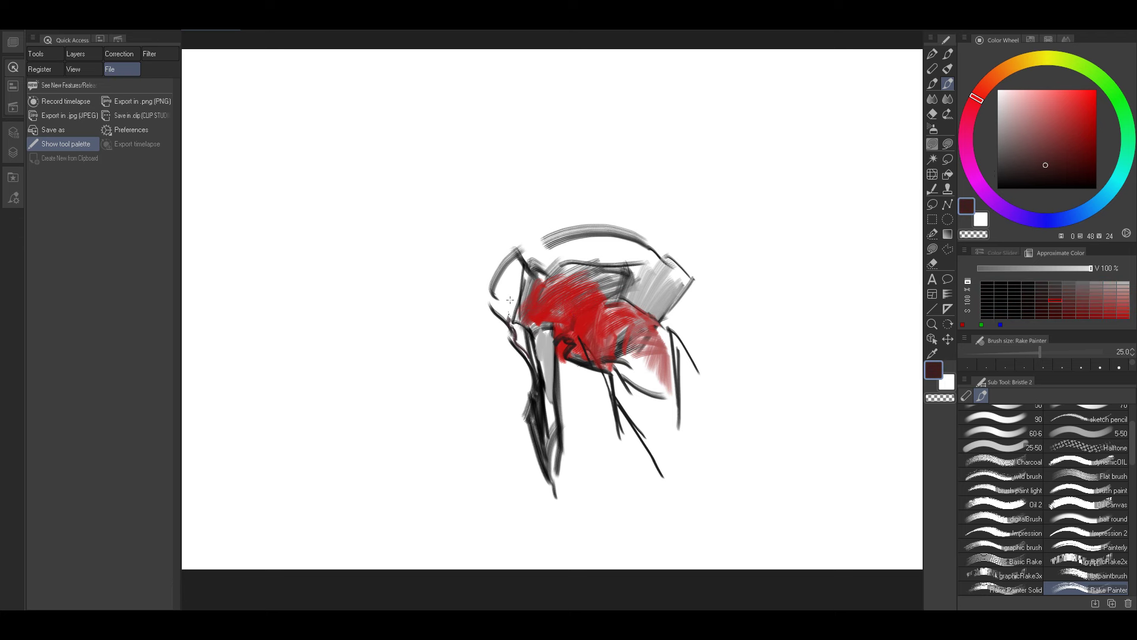
pyautogui.press(']')
pyautogui.press(']')
pyautogui.moveTo(494, 299)
pyautogui.mouseDown()
pyautogui.moveTo(478, 271)
pyautogui.moveTo(482, 229)
pyautogui.moveTo(548, 198)
pyautogui.moveTo(653, 189)
pyautogui.mouseUp()
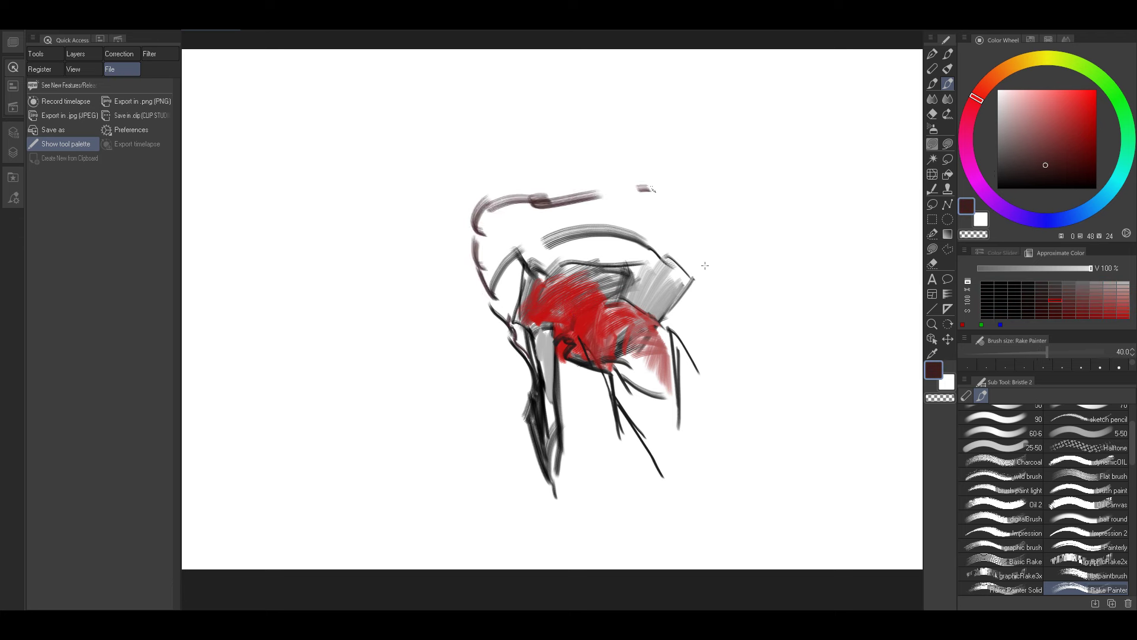
# Continue the dark brown outline down the far side and add thin crossing lines over the light gray area.
pyautogui.press('[')
pyautogui.press('[')
pyautogui.press('[')
pyautogui.press('[')
pyautogui.moveTo(705, 266); pyautogui.dragTo(687, 303)
pyautogui.moveTo(656, 274); pyautogui.dragTo(690, 320)
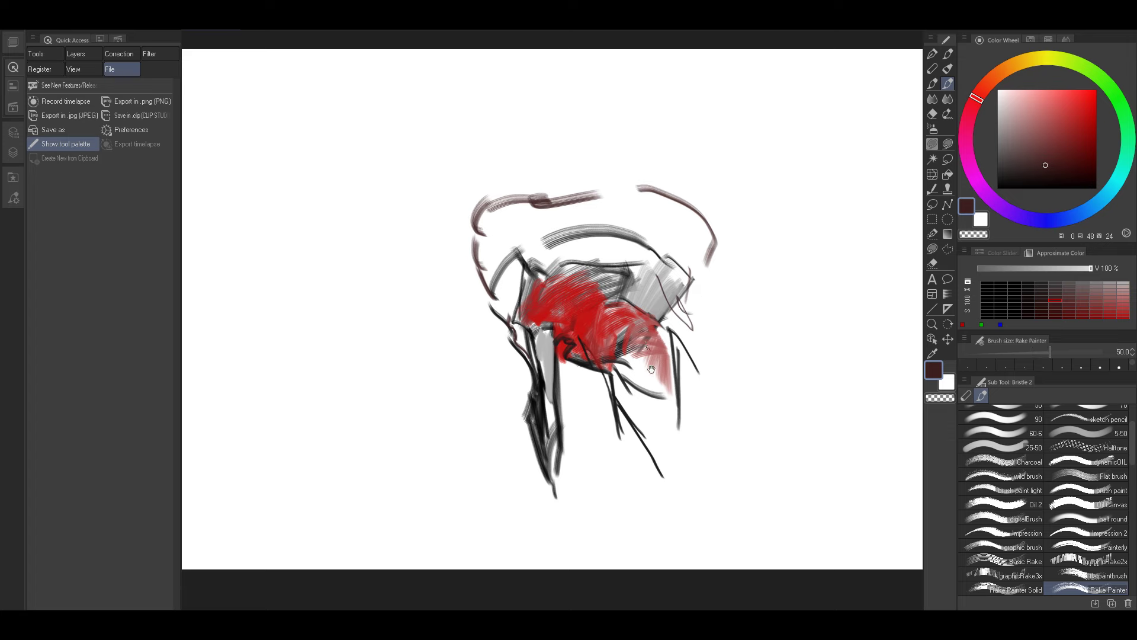
# Sample muted dark reds and blend them over the red area at the body's far lower end at brush size 100.
pyautogui.moveTo(652, 370); pyautogui.dragTo(647, 344)
pyautogui.keyDown('alt'); pyautogui.click(655, 340); pyautogui.keyUp('alt')
pyautogui.press(']')
pyautogui.press(']')
pyautogui.press(']')
pyautogui.press(']')
pyautogui.keyDown('alt'); pyautogui.click(619, 316); pyautogui.keyUp('alt')
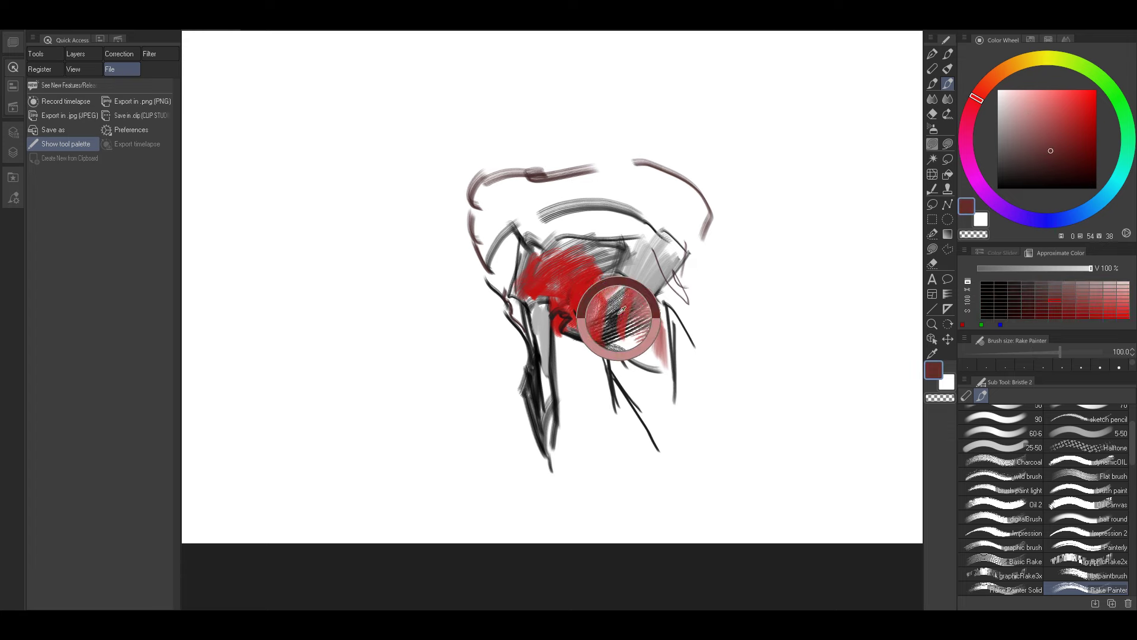
# Sample a light gray and paint it down between the diagonal leg lines below the body's far end.
pyautogui.keyDown('alt'); pyautogui.click(544, 340); pyautogui.keyUp('alt')
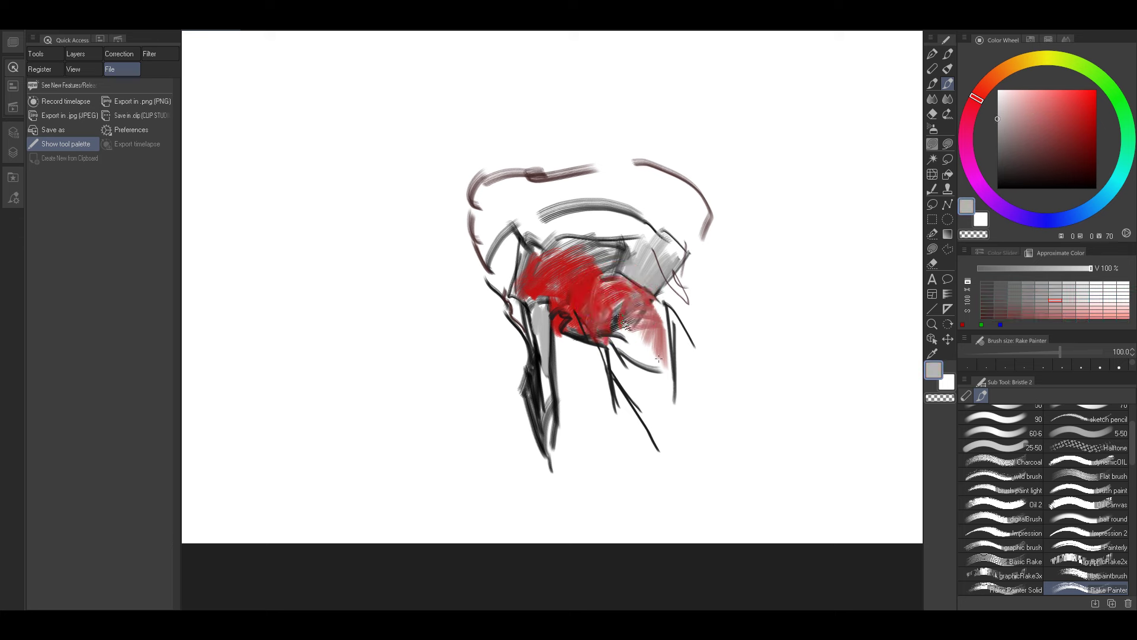
pyautogui.moveTo(614, 350)
pyautogui.mouseDown()
pyautogui.moveTo(621, 384)
pyautogui.moveTo(654, 417)
pyautogui.mouseUp()
pyautogui.keyDown('alt'); pyautogui.click(623, 370); pyautogui.keyUp('alt')
pyautogui.press('[')
pyautogui.press('[')
pyautogui.press('[')
pyautogui.press('[')
pyautogui.press('[')
pyautogui.press('[')
pyautogui.press('[')
pyautogui.moveTo(649, 376)
pyautogui.mouseDown()
pyautogui.moveTo(662, 433)
pyautogui.moveTo(647, 421)
pyautogui.moveTo(660, 449)
pyautogui.mouseUp()
# Extend the light gray up the far leg and past its outer line, ending at brush size 80.
pyautogui.press(']')
pyautogui.moveTo(662, 448)
pyautogui.mouseDown()
pyautogui.moveTo(687, 344)
pyautogui.moveTo(675, 414)
pyautogui.moveTo(690, 356)
pyautogui.moveTo(705, 397)
pyautogui.moveTo(670, 333)
pyautogui.mouseUp()
pyautogui.press(']')
pyautogui.press(']')
pyautogui.press(']')
pyautogui.press(']')
pyautogui.press(']')
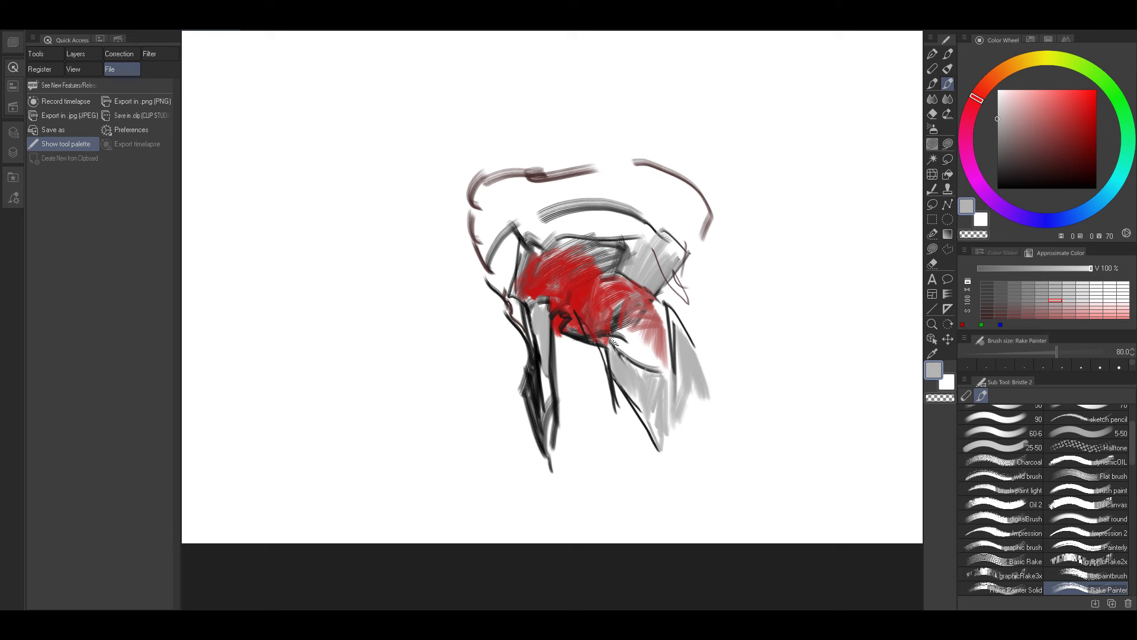
# Touch up the body's lower edge in near-black and start painting bright red between the body and the near end of the gray arch.
pyautogui.keyDown('alt'); pyautogui.click(585, 331); pyautogui.keyUp('alt')
pyautogui.press('[')
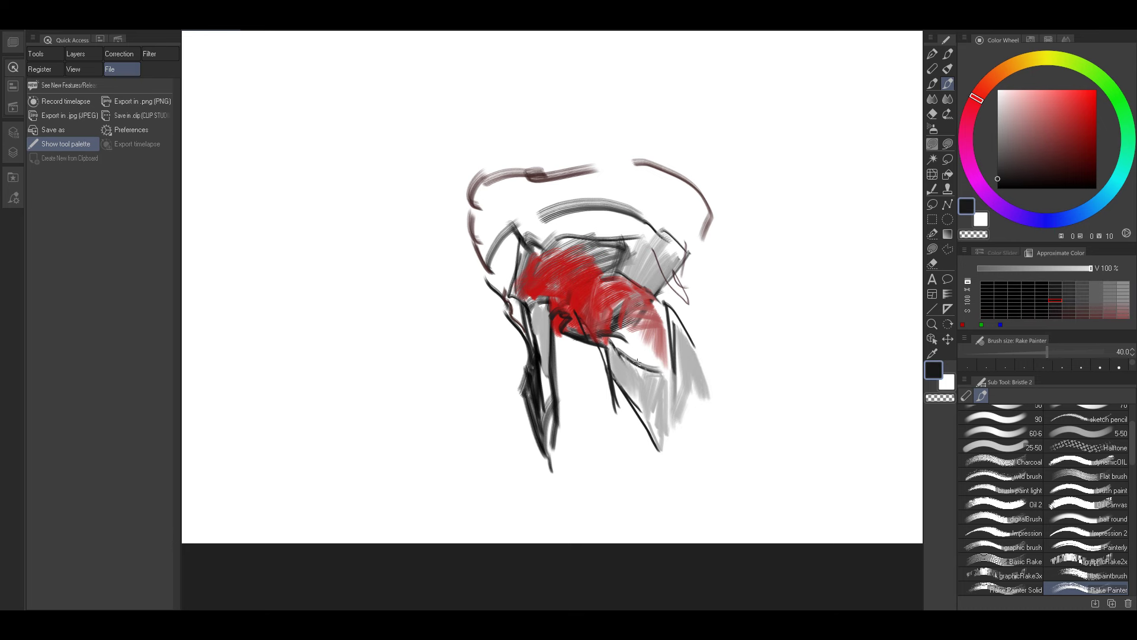
pyautogui.keyDown('alt'); pyautogui.click(540, 297); pyautogui.keyUp('alt')
pyautogui.press(']')
pyautogui.press(']')
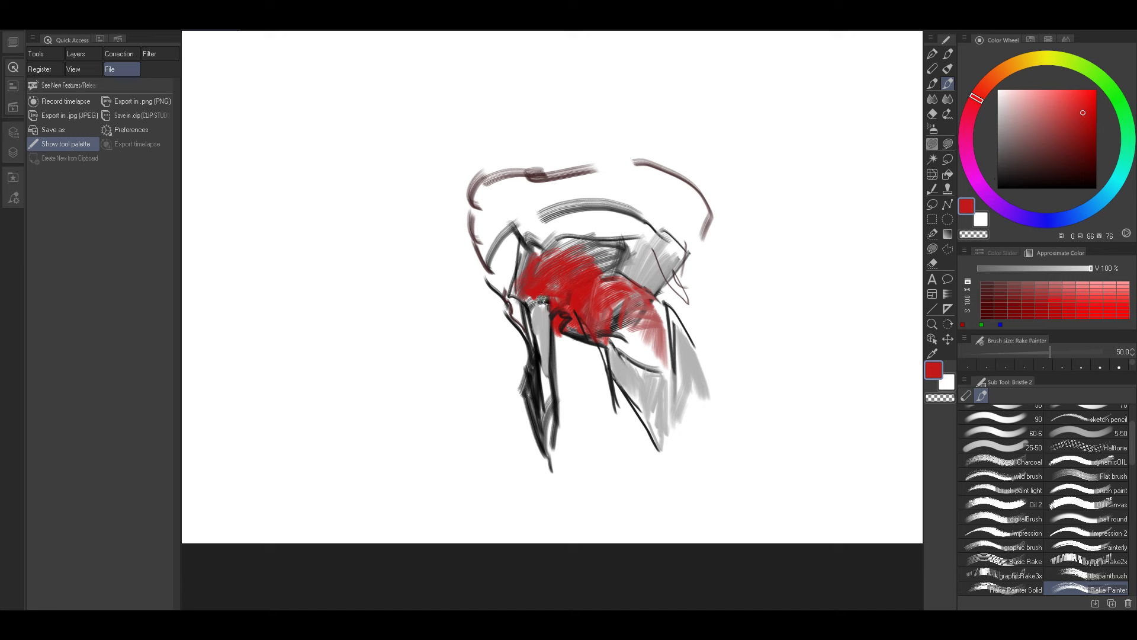
pyautogui.press(']')
pyautogui.moveTo(505, 242)
pyautogui.mouseDown()
pyautogui.moveTo(550, 211)
pyautogui.moveTo(522, 251)
pyautogui.moveTo(566, 213)
pyautogui.mouseUp()
# Sample the red and extend it along the underside of the gray arch toward its crest.
pyautogui.press(']')
pyautogui.press(']')
pyautogui.press(']')
pyautogui.press('[')
pyautogui.press('[')
pyautogui.press('[')
pyautogui.press('[')
pyautogui.press('[')
pyautogui.keyDown('alt'); pyautogui.click(550, 223); pyautogui.keyUp('alt')
pyautogui.press(']')
pyautogui.moveTo(536, 250)
pyautogui.mouseDown()
pyautogui.moveTo(580, 215)
pyautogui.moveTo(561, 224)
pyautogui.moveTo(610, 204)
pyautogui.mouseUp()
pyautogui.press(']')
pyautogui.press(']')
pyautogui.press(']')
pyautogui.keyDown('alt'); pyautogui.click(569, 221); pyautogui.keyUp('alt')
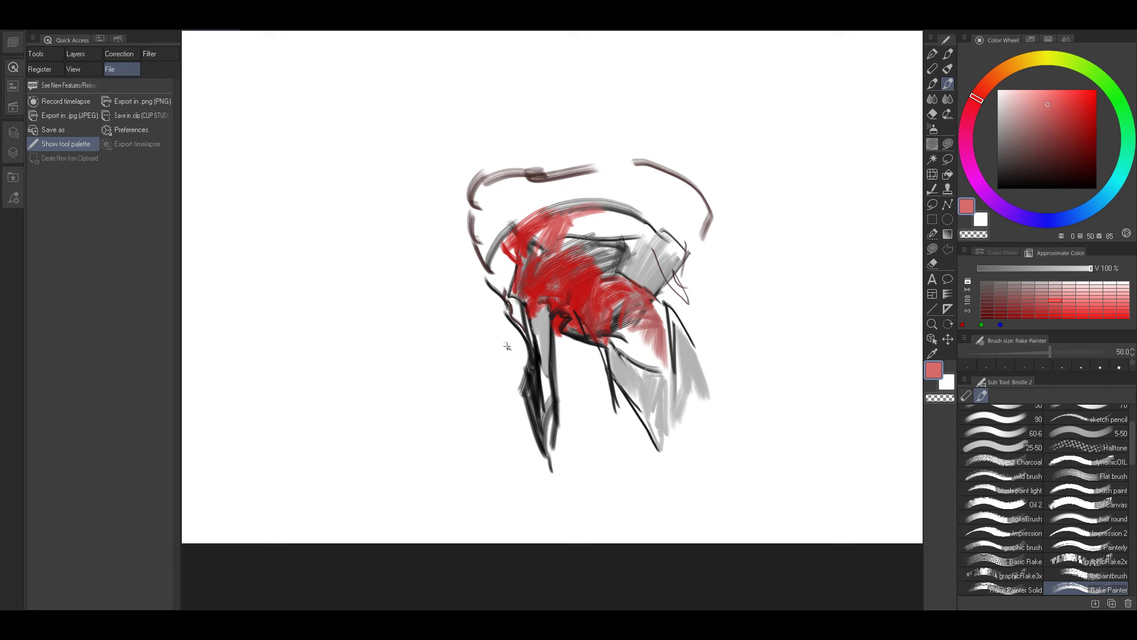
# Sample dark browns and reds from the body and draw a thin line beside the light gray area at brush size 25.
pyautogui.keyDown('alt'); pyautogui.click(559, 321); pyautogui.keyUp('alt')
pyautogui.press('[')
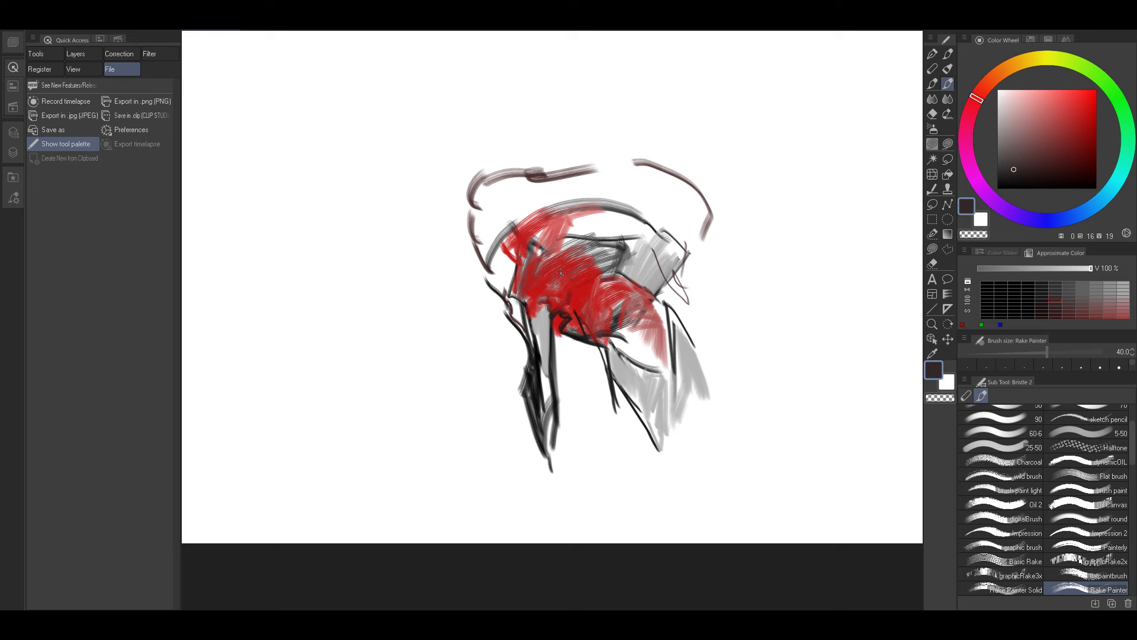
pyautogui.keyDown('alt'); pyautogui.click(556, 314); pyautogui.keyUp('alt')
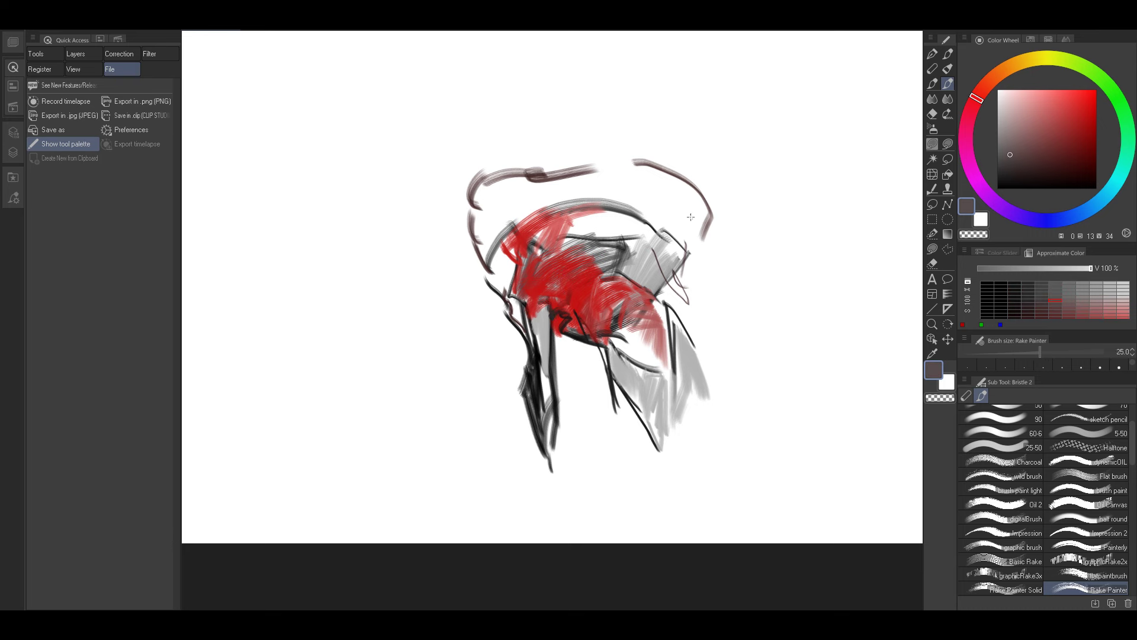
pyautogui.keyDown('alt'); pyautogui.click(604, 295); pyautogui.keyUp('alt')
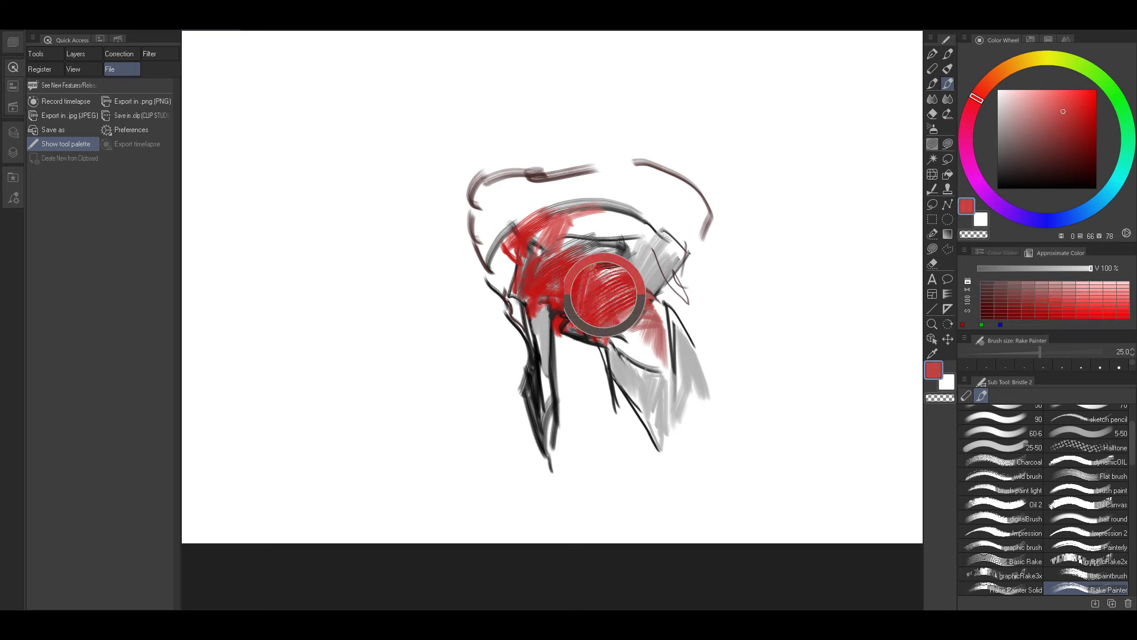
pyautogui.keyDown('alt'); pyautogui.click(570, 323); pyautogui.keyUp('alt')
pyautogui.keyDown('alt'); pyautogui.click(571, 316); pyautogui.keyUp('alt')
pyautogui.keyDown('alt'); pyautogui.click(566, 313); pyautogui.keyUp('alt')
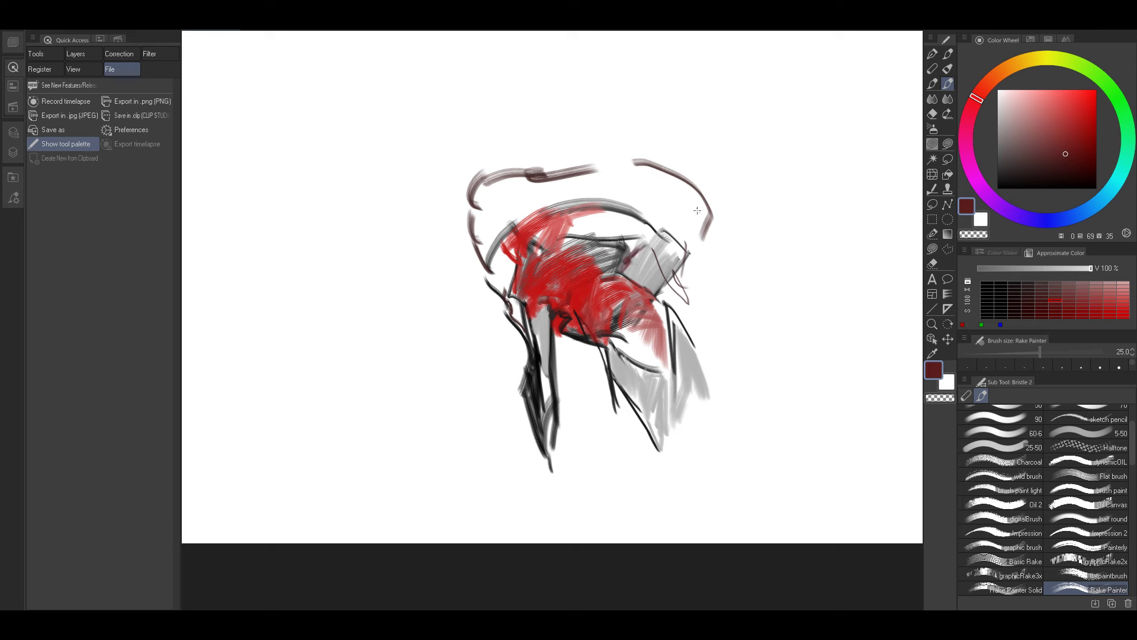
# Sample dark reds around the squiggle at the body's lower edge and blend them over it at brush size 30.
pyautogui.keyDown('alt'); pyautogui.click(572, 321); pyautogui.keyUp('alt')
pyautogui.keyDown('alt'); pyautogui.click(566, 323); pyautogui.keyUp('alt')
pyautogui.press(']')
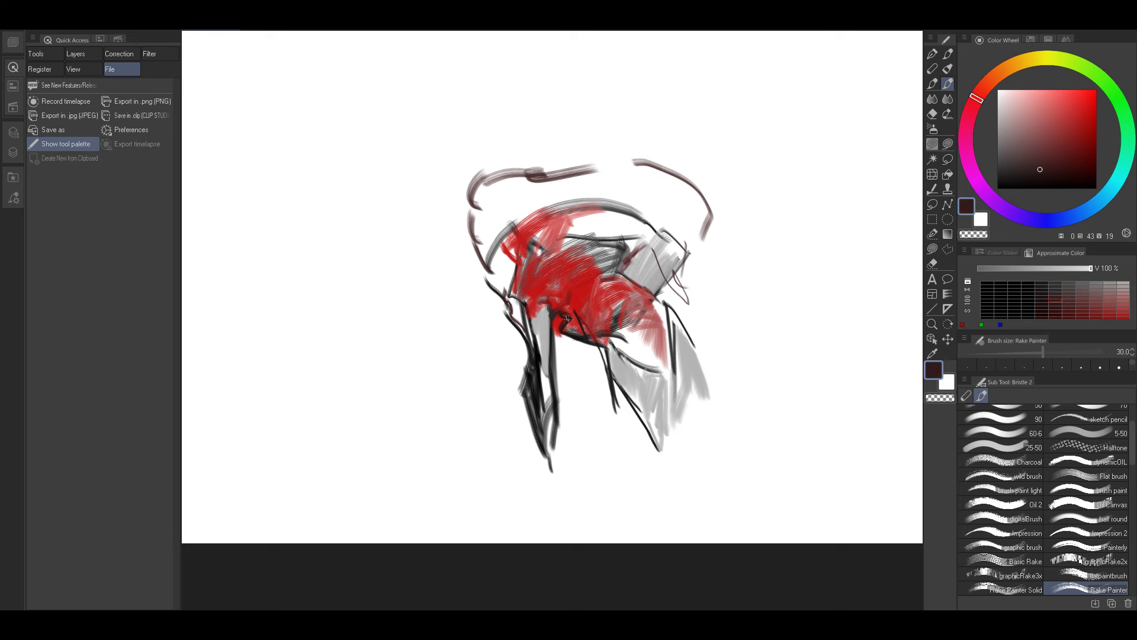
pyautogui.keyDown('alt'); pyautogui.click(566, 325); pyautogui.keyUp('alt')
pyautogui.keyDown('alt'); pyautogui.click(579, 303); pyautogui.keyUp('alt')
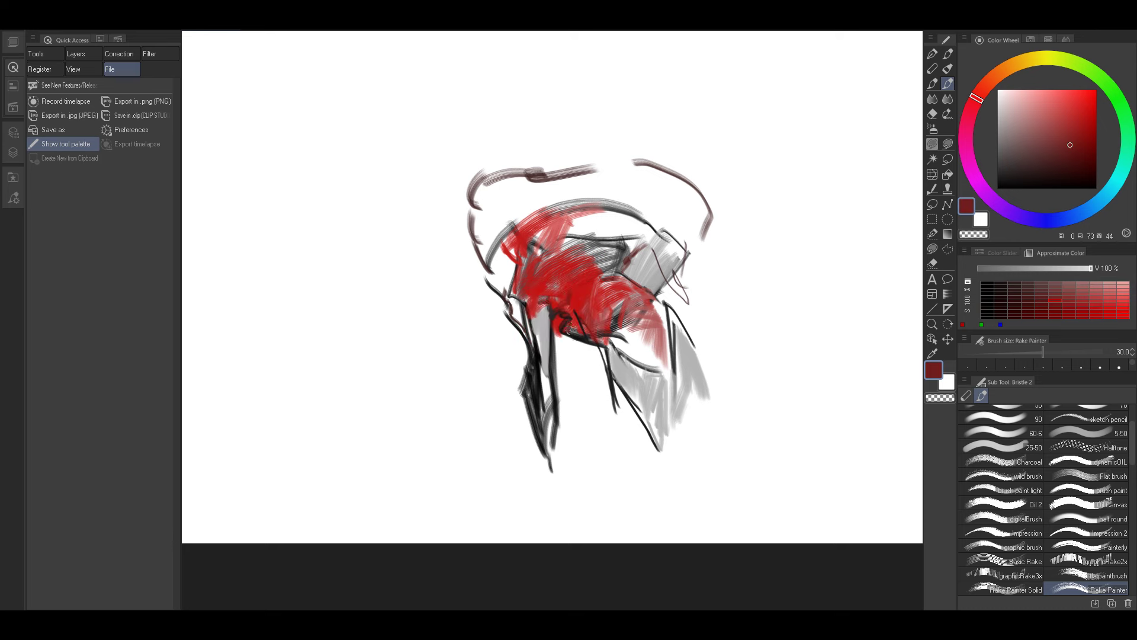
pyautogui.keyDown('alt'); pyautogui.click(572, 319); pyautogui.keyUp('alt')
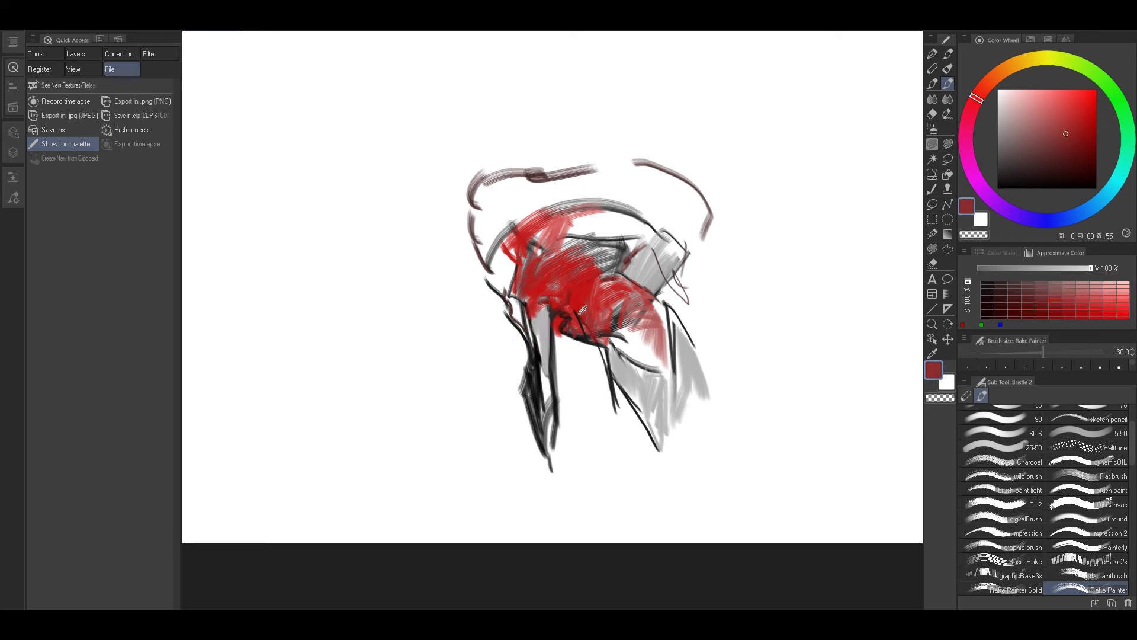
pyautogui.keyDown('alt'); pyautogui.click(581, 308); pyautogui.keyUp('alt')
# Draw a short dark vertical stroke in the middle of the red body and blend its sides with sampled reds.
pyautogui.press('[')
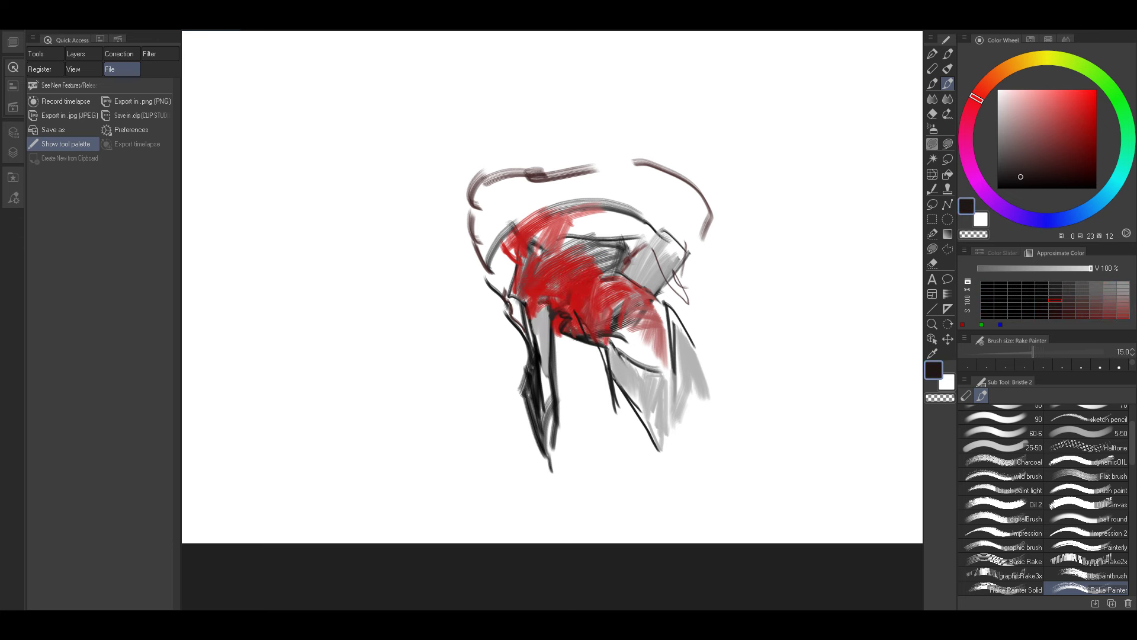
pyautogui.press(']')
pyautogui.keyDown('alt'); pyautogui.click(576, 296); pyautogui.keyUp('alt')
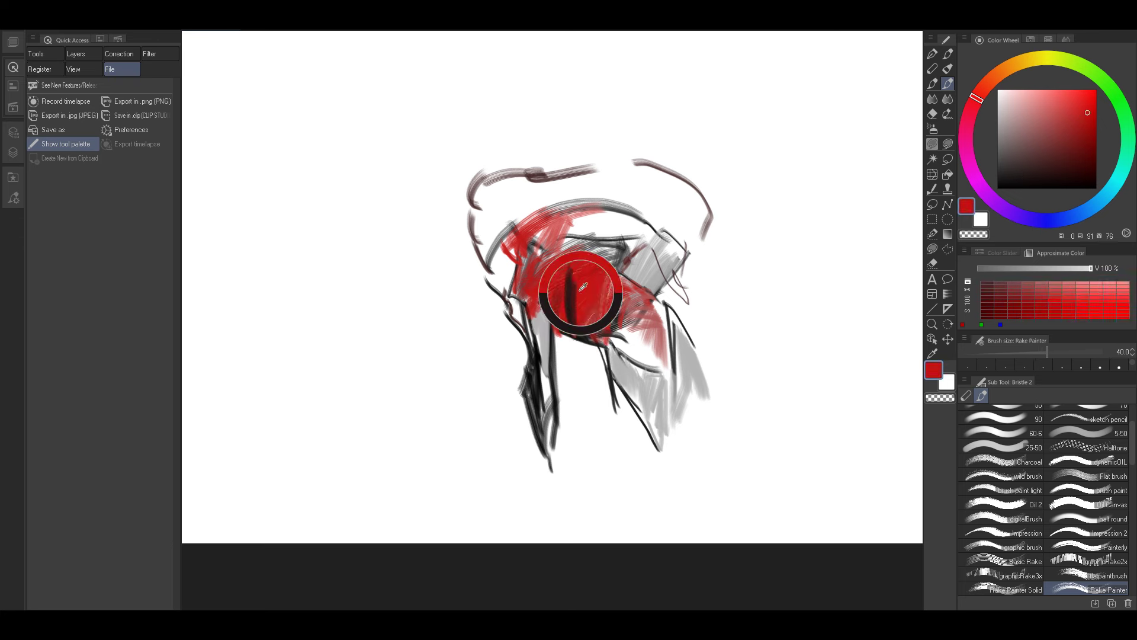
pyautogui.press(']')
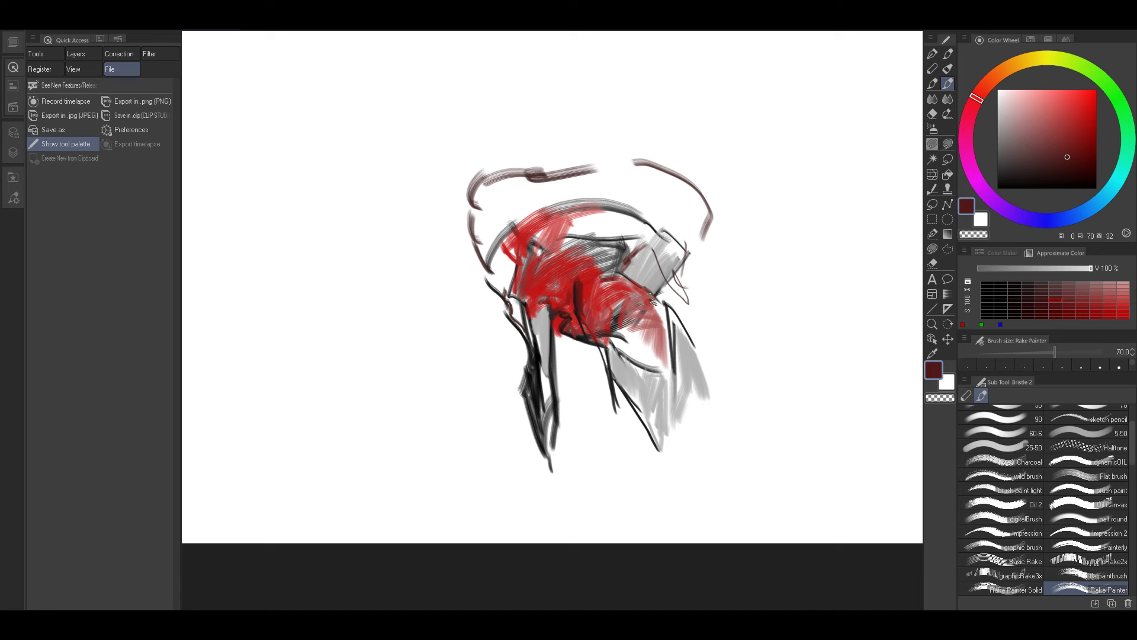
# Sample a pinkish red and a brighter red and paint them over the body's far half at brush sizes 70 and 60.
pyautogui.keyDown('alt'); pyautogui.click(612, 296); pyautogui.keyUp('alt')
pyautogui.moveTo(620, 298); pyautogui.dragTo(616, 274)
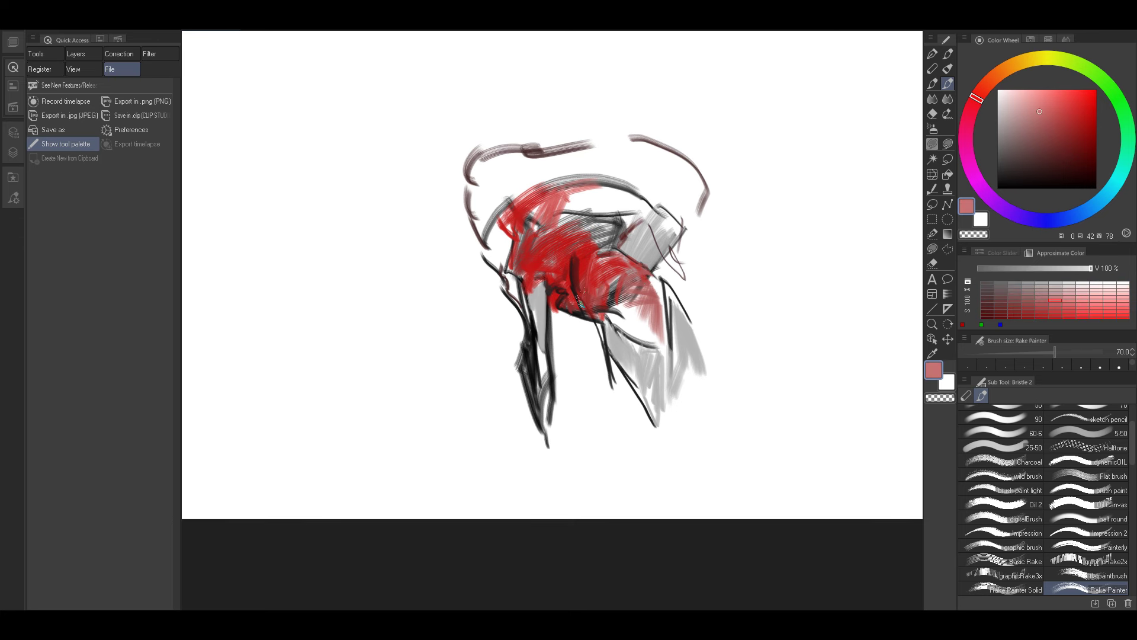
pyautogui.keyDown('alt'); pyautogui.click(595, 284); pyautogui.keyUp('alt')
pyautogui.press('[')
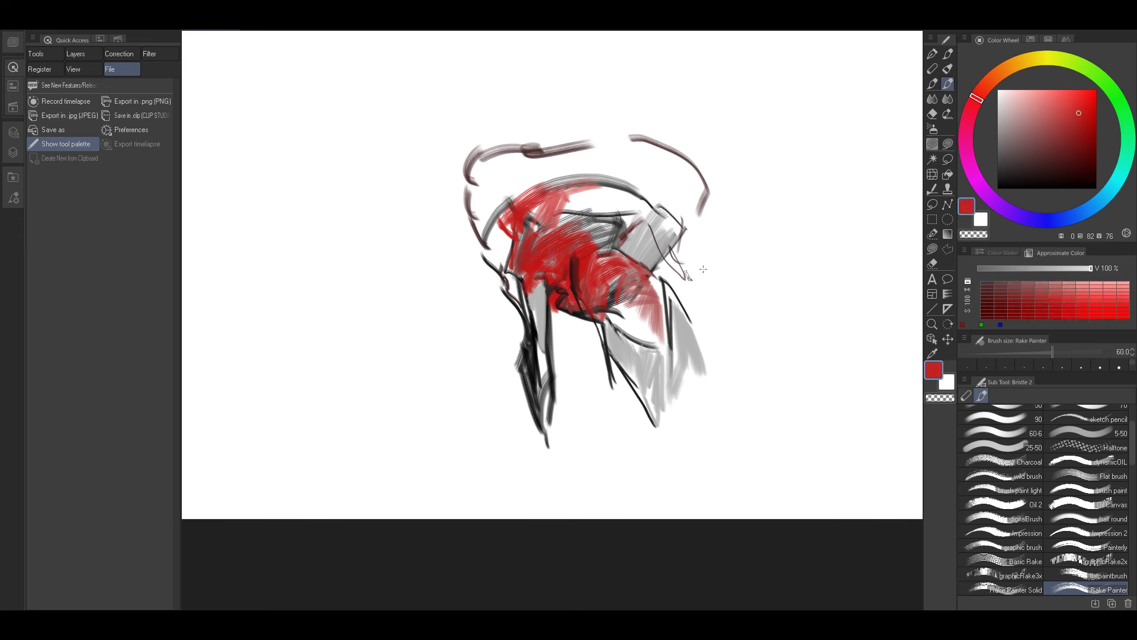
# Sample black and sketch a new form beside the near legs, running down from the brown outline to a long thin spout.
pyautogui.keyDown('alt'); pyautogui.click(537, 331); pyautogui.keyUp('alt')
pyautogui.press('[')
pyautogui.press('[')
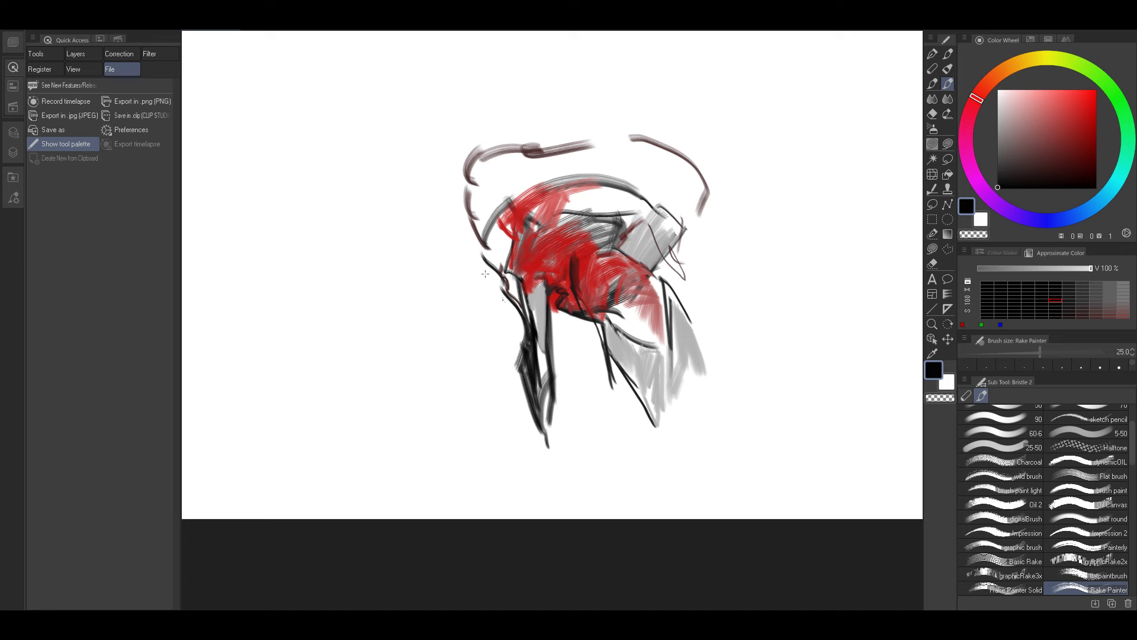
pyautogui.press('[')
pyautogui.moveTo(472, 227)
pyautogui.mouseDown()
pyautogui.moveTo(470, 308)
pyautogui.moveTo(495, 358)
pyautogui.mouseUp()
pyautogui.press(']')
pyautogui.press(']')
pyautogui.press(']')
pyautogui.moveTo(473, 301); pyautogui.dragTo(490, 318)
pyautogui.moveTo(467, 298)
pyautogui.mouseDown()
pyautogui.moveTo(443, 332)
pyautogui.moveTo(468, 306)
pyautogui.moveTo(440, 355)
pyautogui.moveTo(362, 394)
pyautogui.mouseUp()
# Build up the spout with broader strokes and add diagonal strokes along the new form's underside.
pyautogui.press(']')
pyautogui.press(']')
pyautogui.press(']')
pyautogui.press(']')
pyautogui.press(']')
pyautogui.press('[')
pyautogui.press('[')
pyautogui.moveTo(474, 341); pyautogui.dragTo(370, 387)
pyautogui.moveTo(441, 358)
pyautogui.mouseDown()
pyautogui.moveTo(511, 402)
pyautogui.moveTo(495, 379)
pyautogui.moveTo(506, 345)
pyautogui.mouseUp()
pyautogui.press('[')
pyautogui.moveTo(487, 339); pyautogui.dragTo(502, 320)
# Sample mid grays and fill the rounded lower part of the new form with broad strokes.
pyautogui.moveTo(471, 365)
pyautogui.mouseDown()
pyautogui.moveTo(519, 348)
pyautogui.moveTo(514, 333)
pyautogui.moveTo(584, 341)
pyautogui.moveTo(574, 358)
pyautogui.mouseUp()
pyautogui.keyDown('alt'); pyautogui.click(511, 329); pyautogui.keyUp('alt')
pyautogui.keyDown('alt'); pyautogui.click(585, 342); pyautogui.keyUp('alt')
pyautogui.keyDown('alt'); pyautogui.click(577, 345); pyautogui.keyUp('alt')
pyautogui.press(']')
pyautogui.press(']')
pyautogui.press(']')
pyautogui.press(']')
pyautogui.moveTo(579, 317)
pyautogui.mouseDown()
pyautogui.moveTo(569, 359)
pyautogui.moveTo(532, 348)
pyautogui.moveTo(531, 385)
pyautogui.moveTo(552, 374)
pyautogui.moveTo(546, 330)
pyautogui.mouseUp()
pyautogui.press(']')
pyautogui.press('[')
pyautogui.press('[')
pyautogui.press('[')
pyautogui.press('[')
# Carry the gray shading up the new form toward the brown outline, reducing the brush size to 25.
pyautogui.press(']')
pyautogui.press(']')
pyautogui.press(']')
pyautogui.press(']')
pyautogui.press('[')
pyautogui.press('[')
pyautogui.press('[')
pyautogui.moveTo(556, 287); pyautogui.dragTo(543, 313)
pyautogui.press('[')
pyautogui.press('[')
pyautogui.moveTo(551, 278)
pyautogui.mouseDown()
pyautogui.moveTo(540, 307)
pyautogui.moveTo(562, 274)
pyautogui.mouseUp()
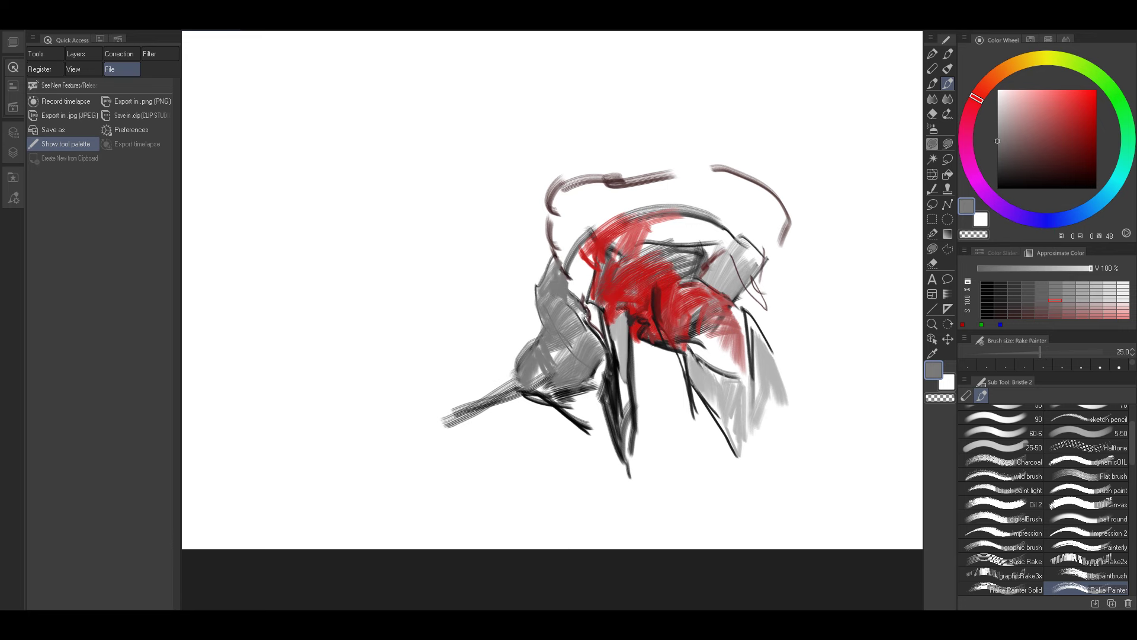
# Sample near-black to paint a curved dark mark on the gray form's inner edge and soften it with gray at brush size 80.
pyautogui.moveTo(602, 366); pyautogui.dragTo(587, 339)
pyautogui.keyDown('alt'); pyautogui.click(566, 332); pyautogui.keyUp('alt')
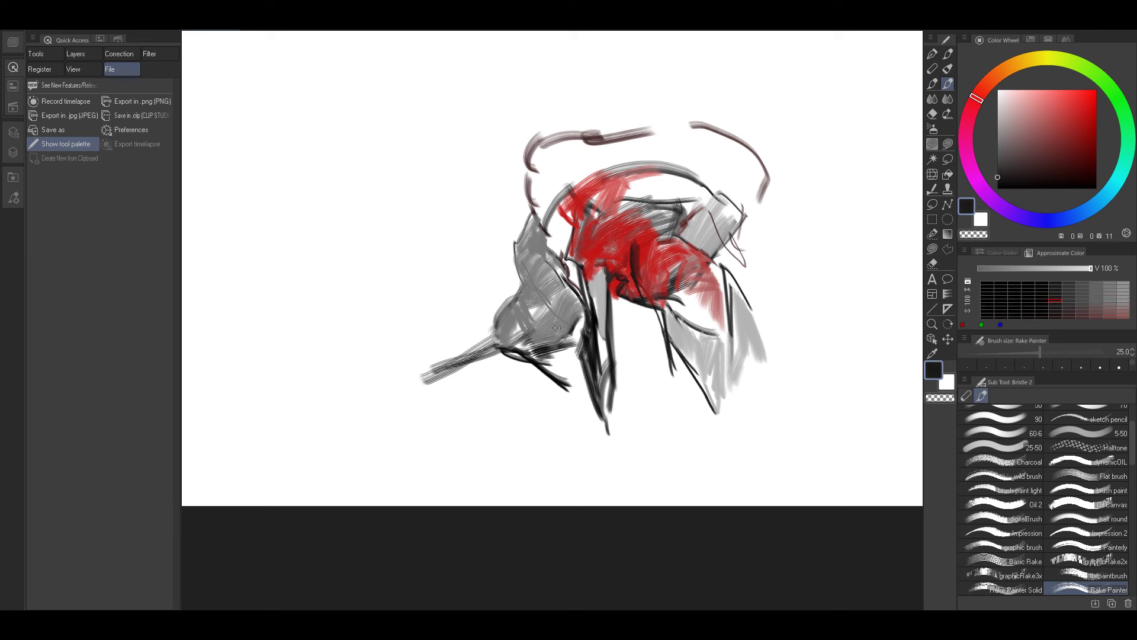
pyautogui.keyDown('alt'); pyautogui.click(559, 314); pyautogui.keyUp('alt')
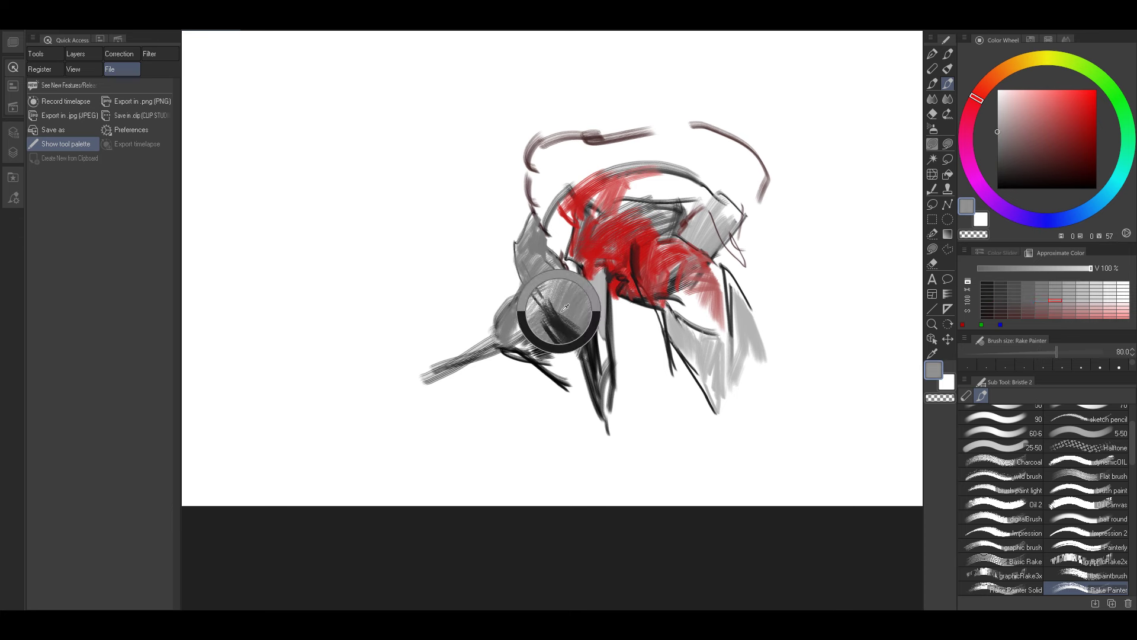
pyautogui.keyDown('alt'); pyautogui.click(560, 314); pyautogui.keyUp('alt')
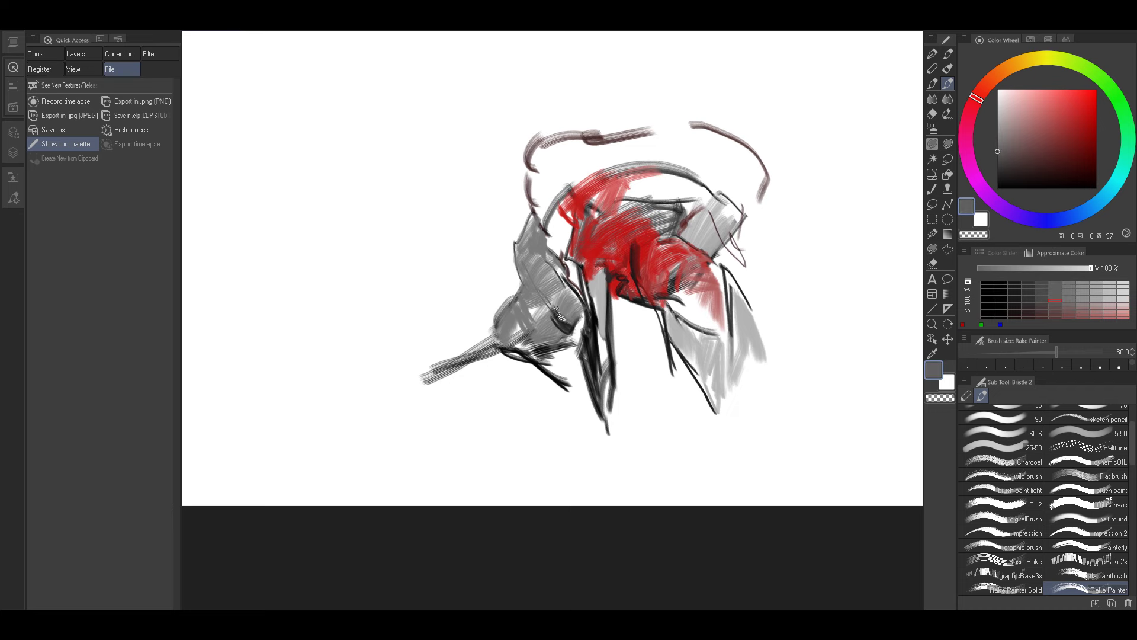
# Alternate sampled gray and near-black at brush size 60 to build a solid dark patch on the gray form's inner edge.
pyautogui.keyDown('alt'); pyautogui.click(557, 307); pyautogui.keyUp('alt')
pyautogui.press('[')
pyautogui.press('[')
pyautogui.keyDown('alt'); pyautogui.click(567, 319); pyautogui.keyUp('alt')
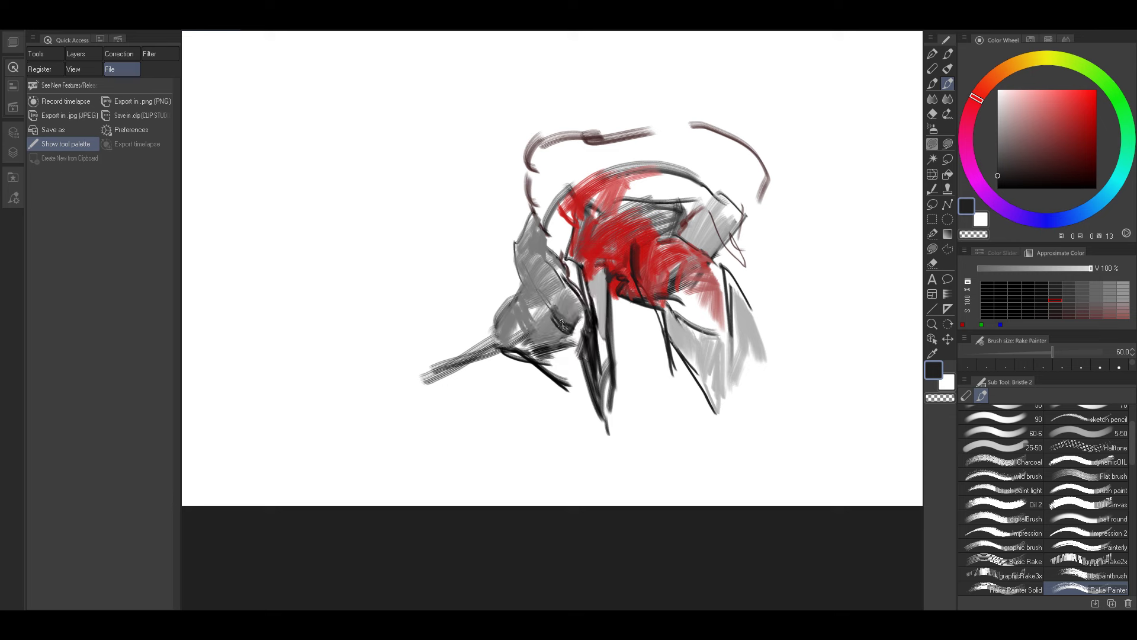
pyautogui.press('[')
pyautogui.press('[')
# Refine the dark patch's edges with sampled grays and thin near-black strokes at brush sizes 50, 12 and 20.
pyautogui.keyDown('alt'); pyautogui.click(554, 308); pyautogui.keyUp('alt')
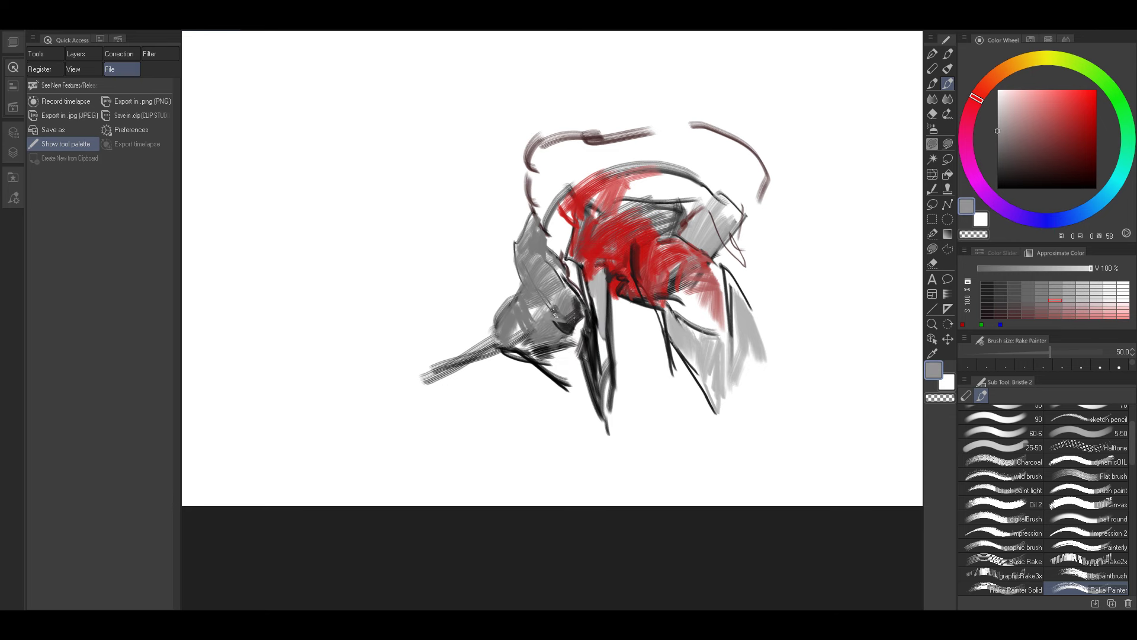
pyautogui.keyDown('alt'); pyautogui.click(556, 313); pyautogui.keyUp('alt')
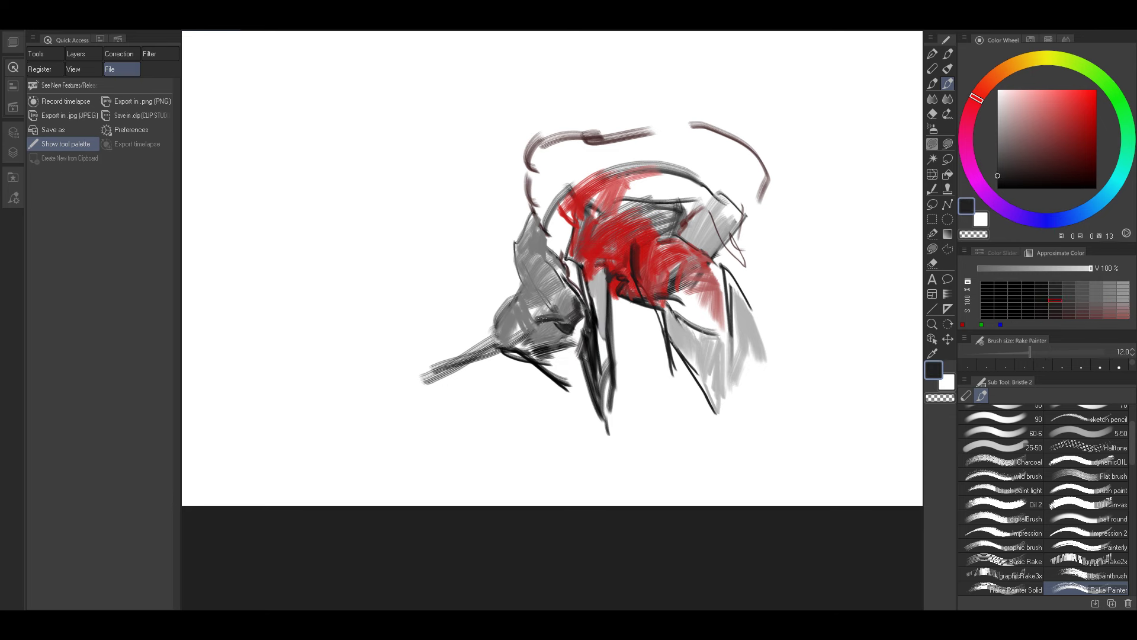
pyautogui.keyDown('alt'); pyautogui.click(542, 317); pyautogui.keyUp('alt')
pyautogui.press(']')
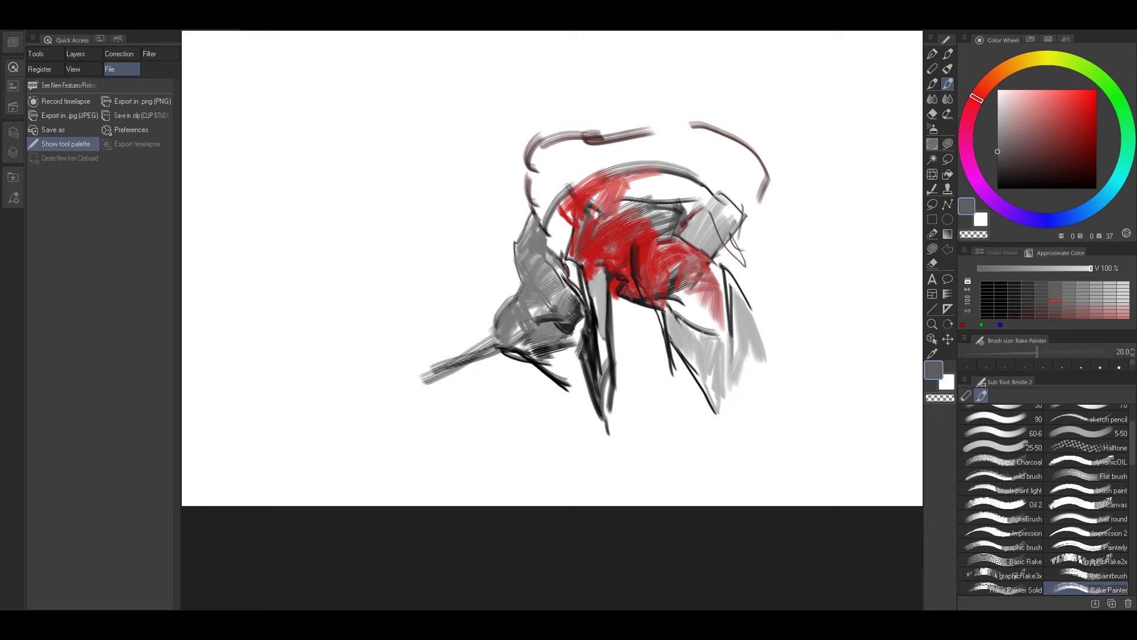
pyautogui.keyDown('alt'); pyautogui.click(563, 327); pyautogui.keyUp('alt')
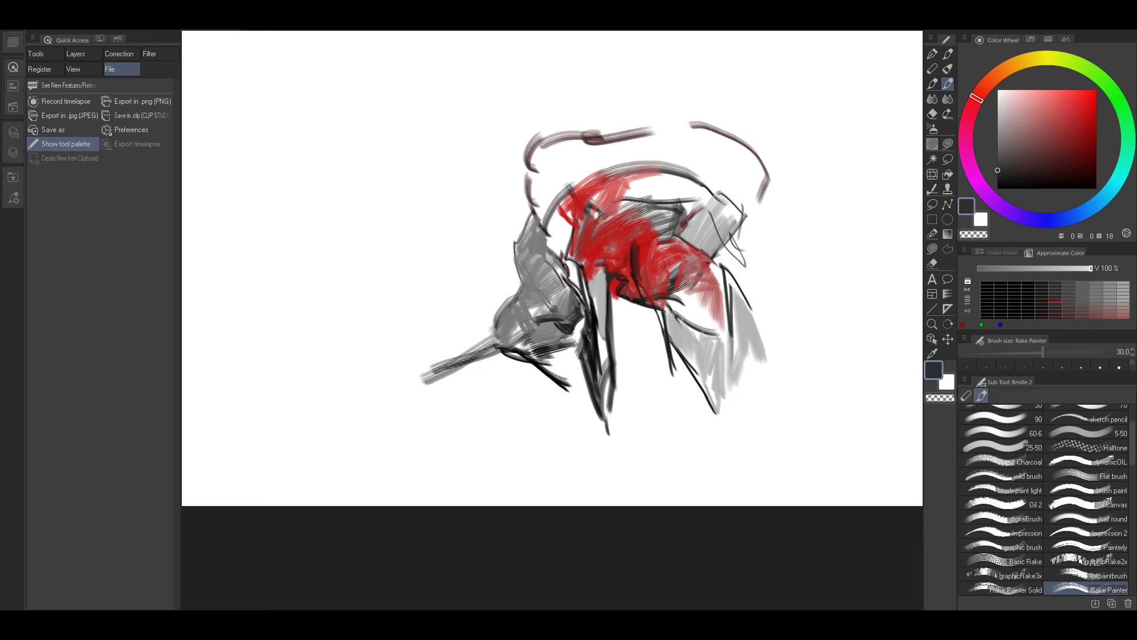
# Sample a gray and shade the gap between the gray form's underside and the near leg.
pyautogui.keyDown('alt'); pyautogui.click(543, 339); pyautogui.keyUp('alt')
pyautogui.press(']')
pyautogui.press(']')
pyautogui.moveTo(547, 344)
pyautogui.mouseDown()
pyautogui.moveTo(563, 387)
pyautogui.moveTo(579, 368)
pyautogui.mouseUp()
pyautogui.press('[')
pyautogui.press('[')
# Sample red from the body and add accents on the gray form, between the near leg lines and down the leg's inner side.
pyautogui.moveTo(682, 249); pyautogui.dragTo(669, 279)
pyautogui.keyDown('alt'); pyautogui.click(571, 275); pyautogui.keyUp('alt')
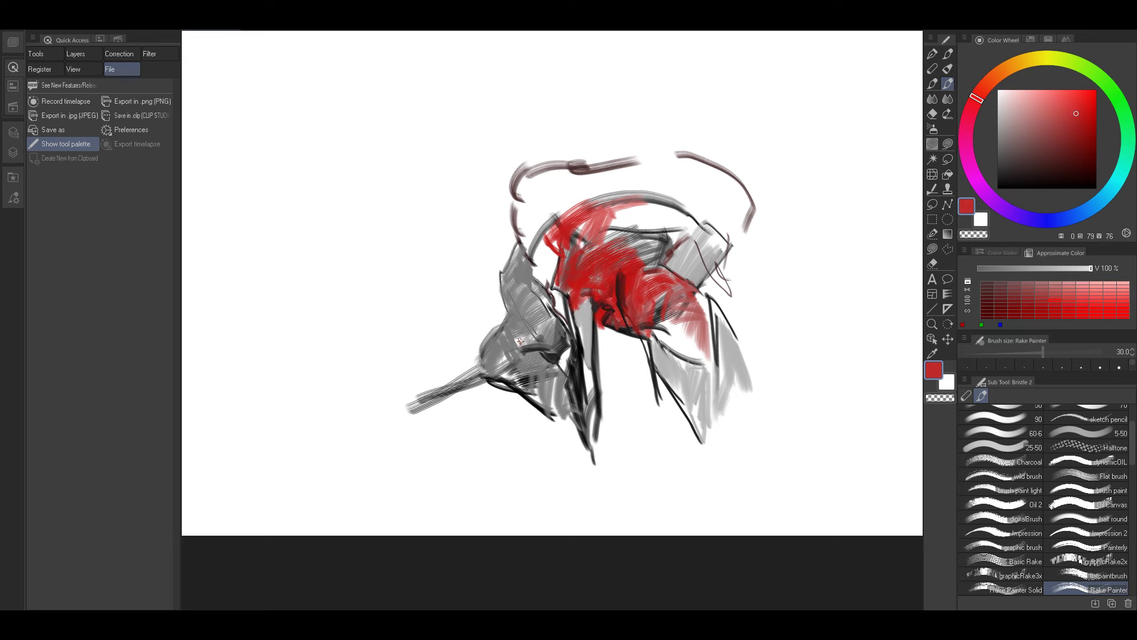
pyautogui.moveTo(613, 342)
pyautogui.mouseDown()
pyautogui.moveTo(593, 330)
pyautogui.moveTo(569, 351)
pyautogui.moveTo(571, 367)
pyautogui.moveTo(593, 332)
pyautogui.moveTo(587, 376)
pyautogui.mouseUp()
pyautogui.press('[')
pyautogui.press(']')
pyautogui.moveTo(583, 351); pyautogui.dragTo(583, 393)
pyautogui.press(']')
pyautogui.press(']')
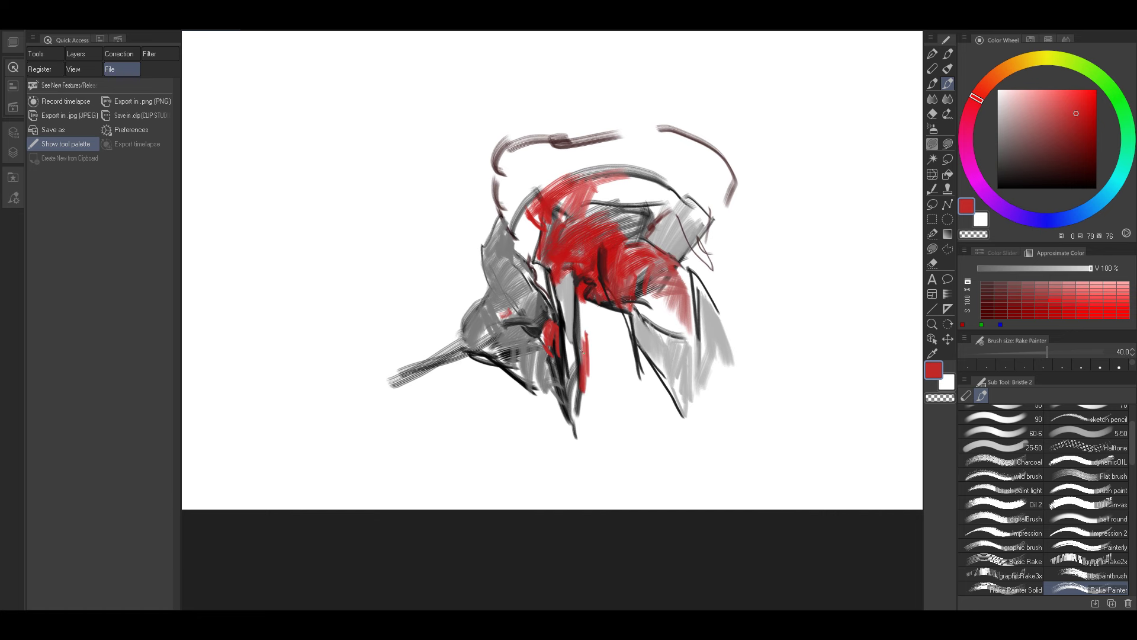
# Sample near-black and strengthen the lines beneath the body's far end with a brush size of about 30.
pyautogui.keyDown('alt'); pyautogui.click(603, 304); pyautogui.keyUp('alt')
pyautogui.press('[')
pyautogui.press('[')
pyautogui.press('[')
pyautogui.press('[')
pyautogui.press('[')
pyautogui.press('[')
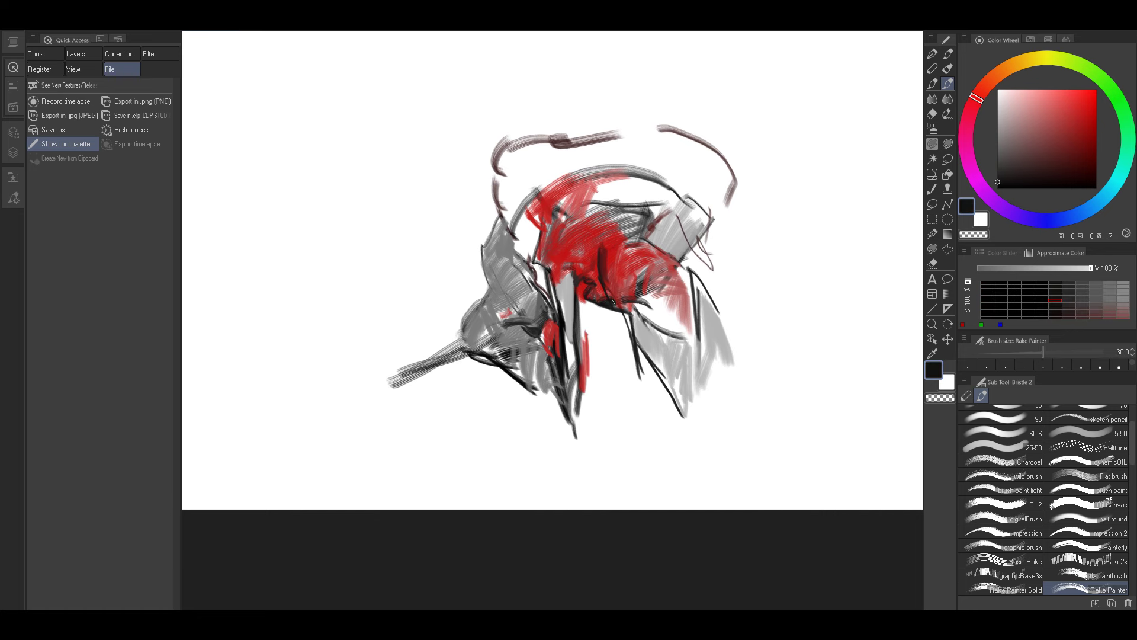
pyautogui.press(']')
# Blend the red body's far end with sampled pinks at brush sizes from 25 to 40.
pyautogui.keyDown('alt'); pyautogui.click(663, 312); pyautogui.keyUp('alt')
pyautogui.keyDown('alt'); pyautogui.click(654, 294); pyautogui.keyUp('alt')
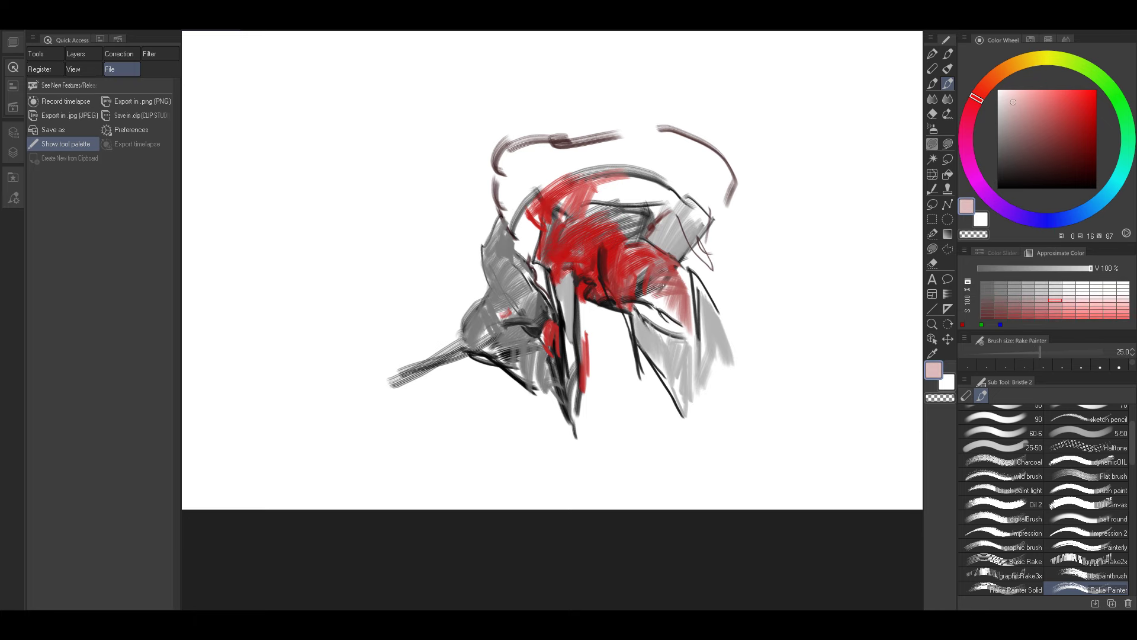
pyautogui.keyDown('alt'); pyautogui.click(666, 289); pyautogui.keyUp('alt')
pyautogui.press(']')
pyautogui.press(']')
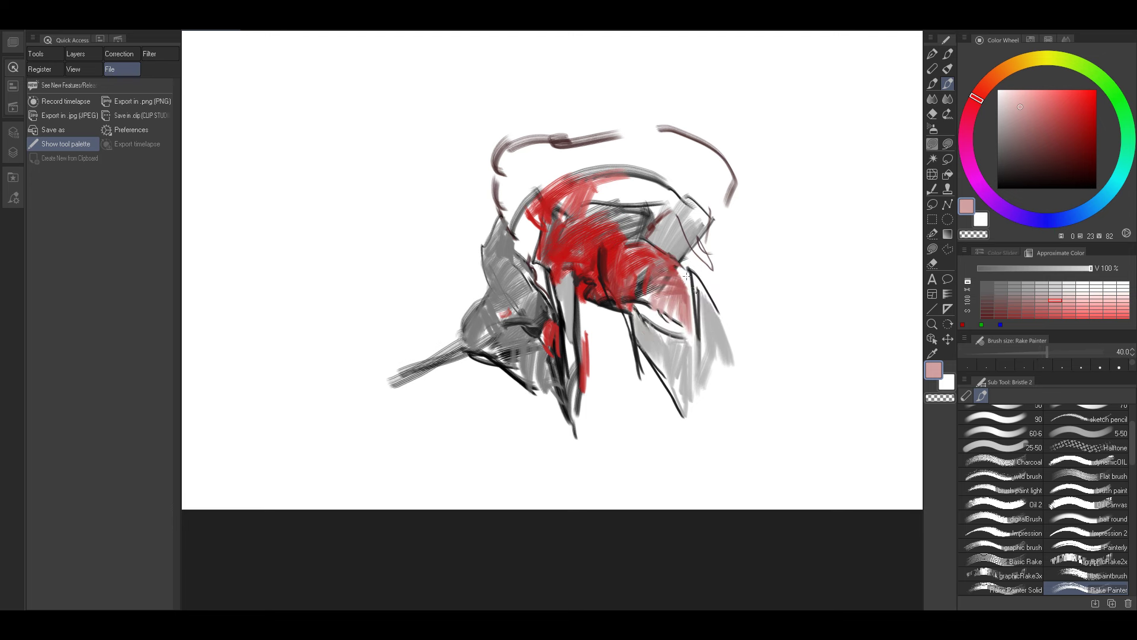
pyautogui.keyDown('alt'); pyautogui.click(676, 272); pyautogui.keyUp('alt')
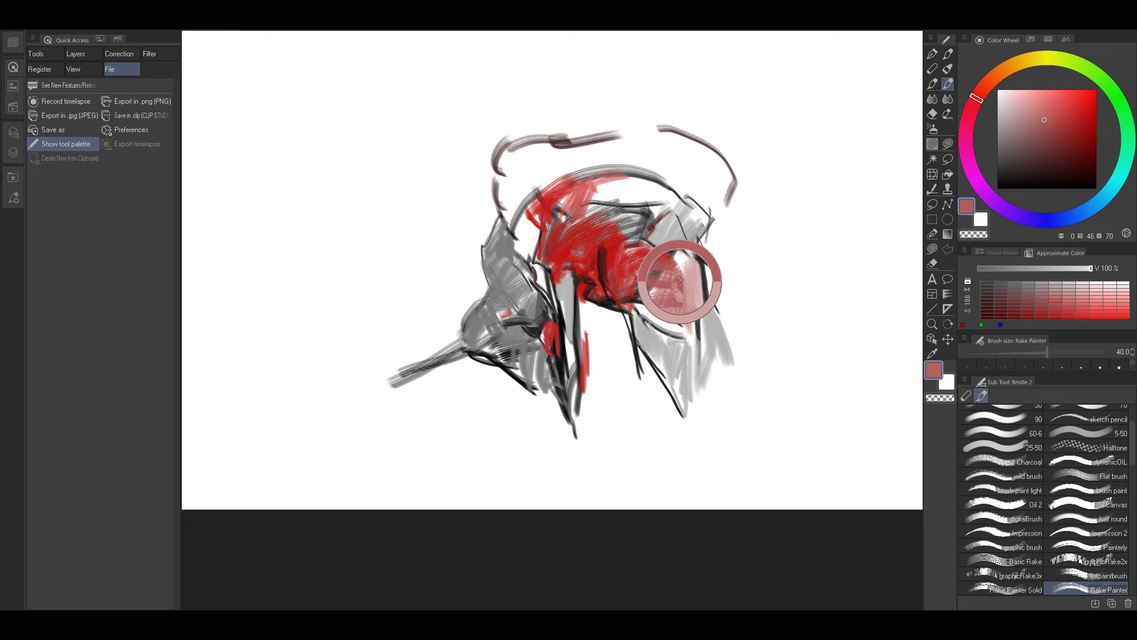
# Sample a muted red from the body and refine its shading with a brush size of about 12.
pyautogui.press('[')
pyautogui.press('[')
pyautogui.press('[')
pyautogui.press('[')
pyautogui.press('[')
pyautogui.press('[')
pyautogui.scroll(2, 613, 278)
pyautogui.keyDown('alt'); pyautogui.click(612, 278); pyautogui.keyUp('alt')
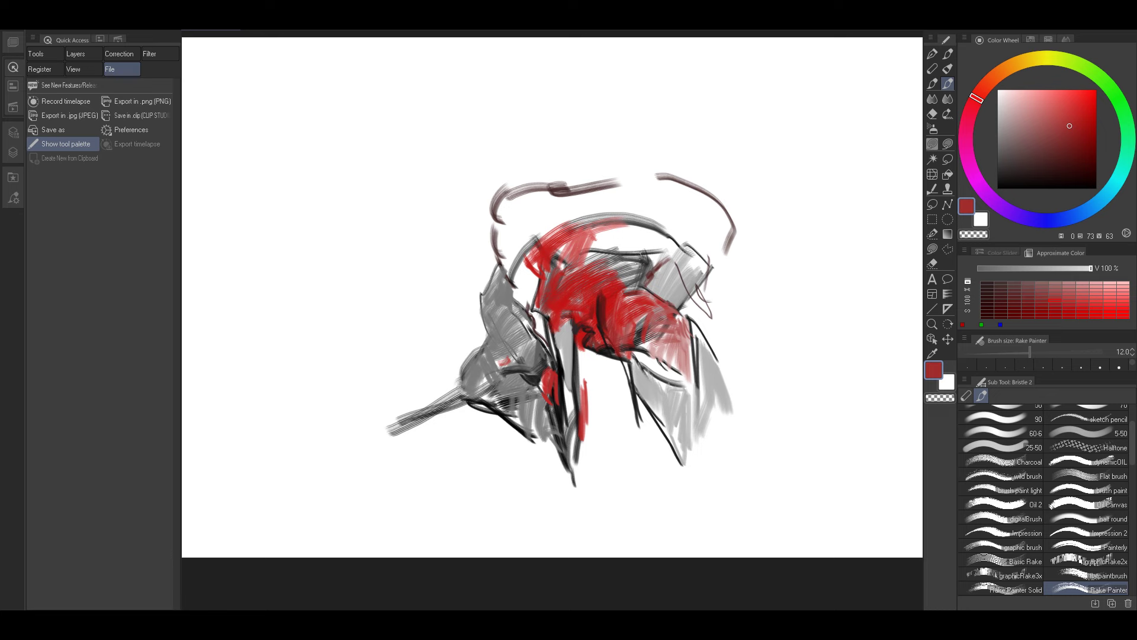
# Sample gray and near-black and draw thin wavy lines beside the gray form's upper edge at brush size 17.
pyautogui.keyDown('alt'); pyautogui.click(520, 376); pyautogui.keyUp('alt')
pyautogui.press('[')
pyautogui.press('[')
pyautogui.press('[')
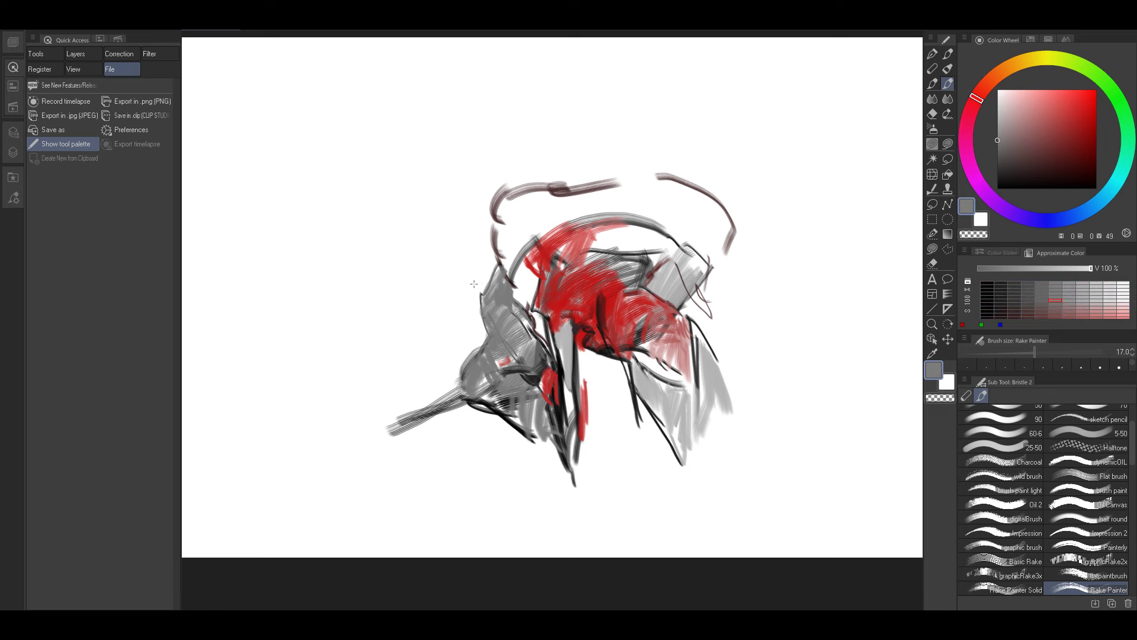
pyautogui.keyDown('alt'); pyautogui.click(553, 366); pyautogui.keyUp('alt')
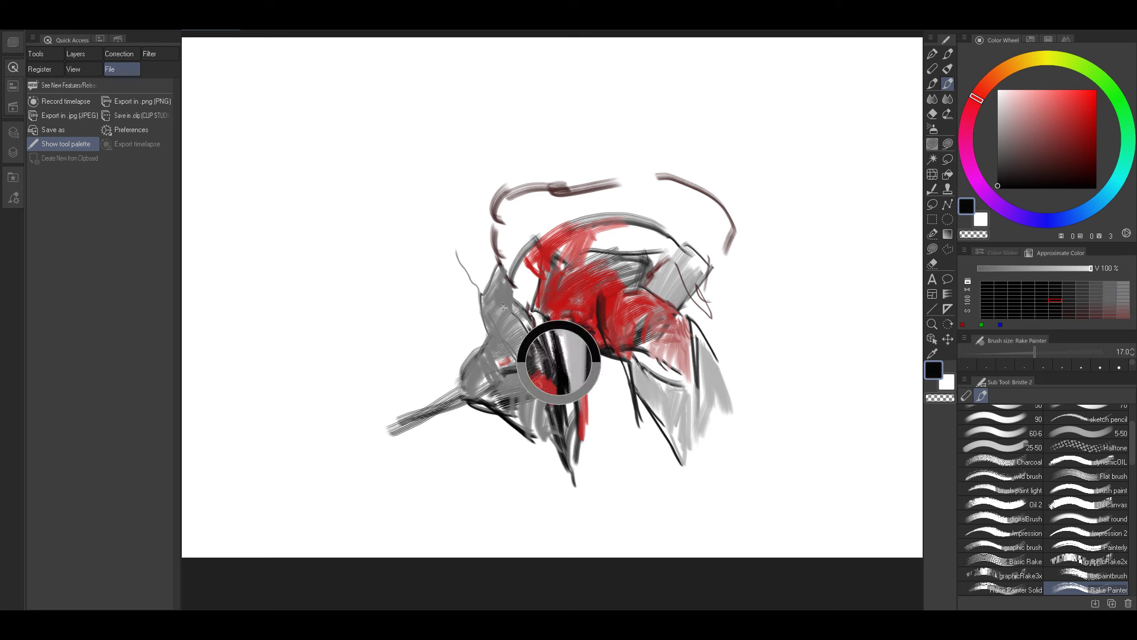
pyautogui.moveTo(479, 321); pyautogui.dragTo(447, 289)
# Draw a sweeping black crest arc over the whole form, thickening it with progressively larger brush strokes.
pyautogui.moveTo(442, 276)
pyautogui.mouseDown()
pyautogui.moveTo(390, 275)
pyautogui.moveTo(483, 192)
pyautogui.moveTo(452, 218)
pyautogui.moveTo(608, 176)
pyautogui.moveTo(577, 175)
pyautogui.moveTo(674, 177)
pyautogui.mouseUp()
pyautogui.press(']')
pyautogui.press(']')
pyautogui.moveTo(416, 236)
pyautogui.mouseDown()
pyautogui.moveTo(482, 199)
pyautogui.moveTo(574, 183)
pyautogui.mouseUp()
pyautogui.press(']')
pyautogui.press(']')
pyautogui.moveTo(455, 219)
pyautogui.mouseDown()
pyautogui.moveTo(653, 205)
pyautogui.moveTo(632, 197)
pyautogui.moveTo(674, 209)
pyautogui.mouseUp()
# Sample dark grays beneath the crest's tip and shade the gap above the red body at brush size 80.
pyautogui.press(']')
pyautogui.press(']')
pyautogui.press(']')
pyautogui.keyDown('alt'); pyautogui.click(660, 207); pyautogui.keyUp('alt')
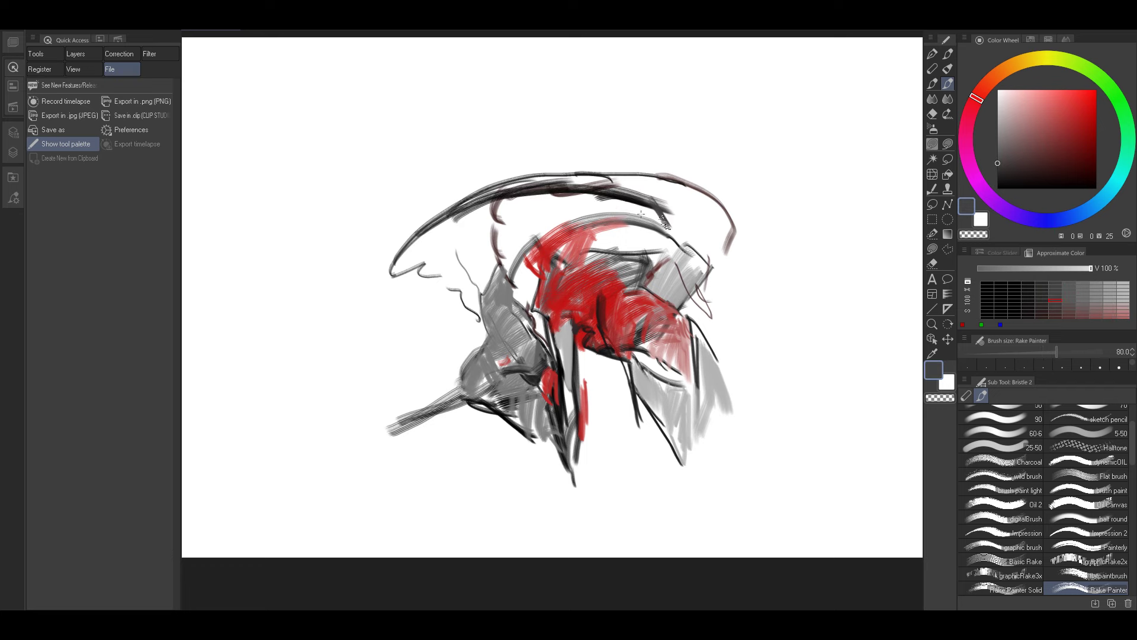
pyautogui.keyDown('alt'); pyautogui.click(639, 198); pyautogui.keyUp('alt')
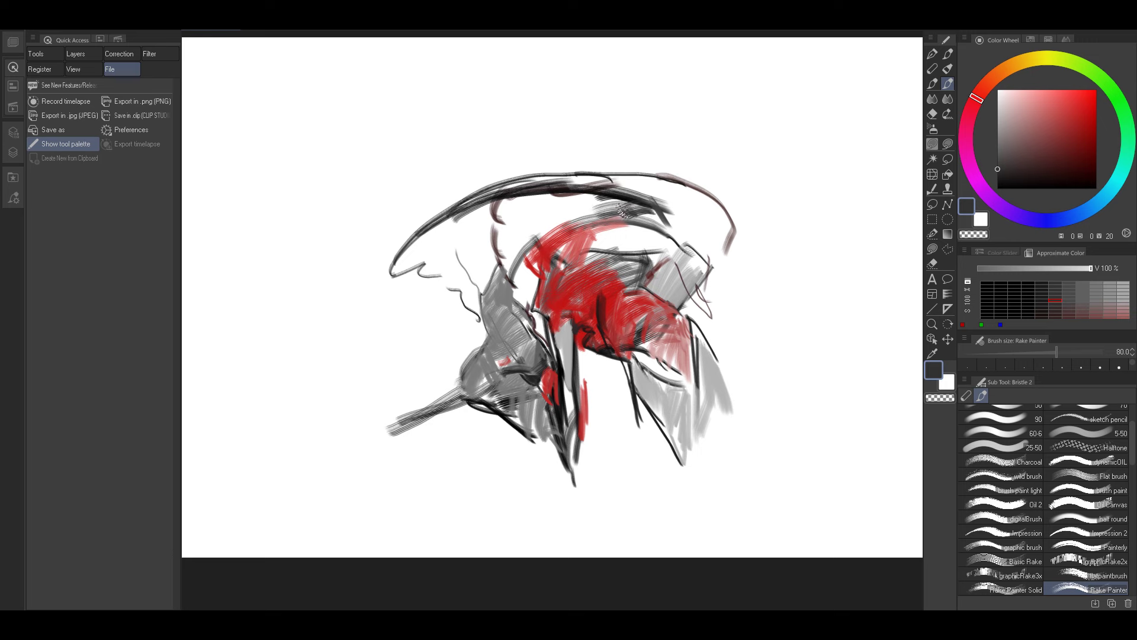
pyautogui.keyDown('alt'); pyautogui.click(624, 209); pyautogui.keyUp('alt')
pyautogui.keyDown('alt'); pyautogui.click(617, 210); pyautogui.keyUp('alt')
pyautogui.keyDown('alt'); pyautogui.click(620, 210); pyautogui.keyUp('alt')
# Fill the crest beneath the black arc with long light gray strokes at brush size 100.
pyautogui.moveTo(627, 208); pyautogui.dragTo(514, 238)
pyautogui.press(']')
pyautogui.press(']')
pyautogui.moveTo(587, 202)
pyautogui.mouseDown()
pyautogui.moveTo(450, 233)
pyautogui.moveTo(411, 258)
pyautogui.moveTo(463, 227)
pyautogui.mouseUp()
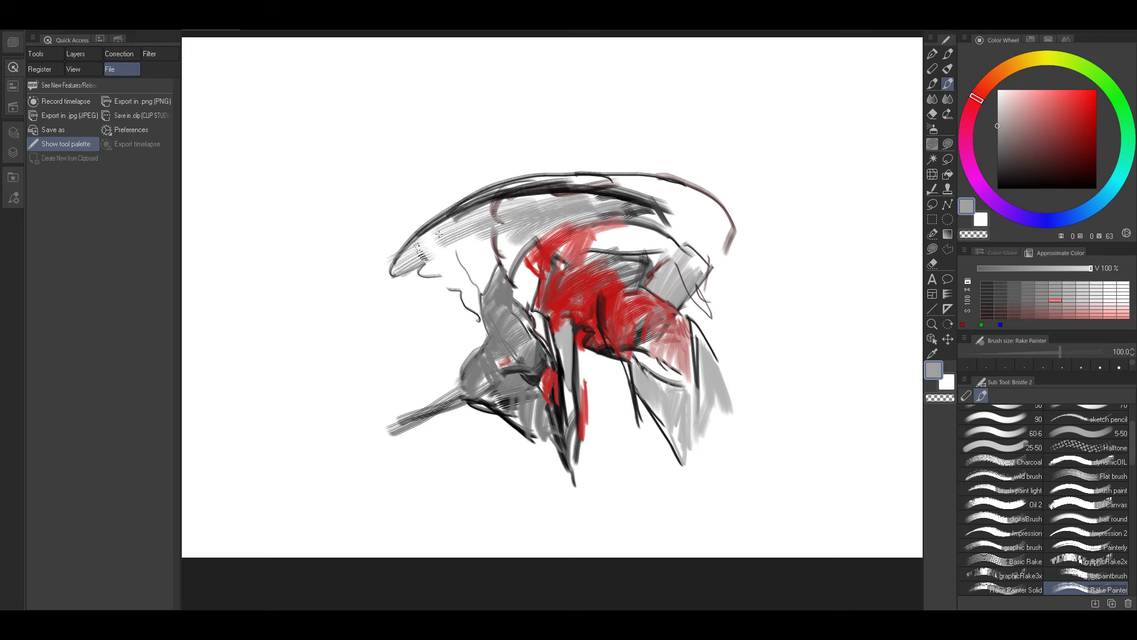
pyautogui.moveTo(403, 266); pyautogui.dragTo(488, 217)
# Fill the area between the crest's outer end and the gray form with ragged gray strokes, varying the brush size.
pyautogui.press('[')
pyautogui.press('[')
pyautogui.moveTo(450, 236)
pyautogui.mouseDown()
pyautogui.moveTo(424, 267)
pyautogui.moveTo(445, 251)
pyautogui.moveTo(461, 287)
pyautogui.moveTo(451, 283)
pyautogui.moveTo(469, 247)
pyautogui.moveTo(473, 303)
pyautogui.moveTo(468, 289)
pyautogui.moveTo(488, 268)
pyautogui.moveTo(480, 292)
pyautogui.moveTo(483, 239)
pyautogui.moveTo(481, 251)
pyautogui.moveTo(503, 263)
pyautogui.mouseUp()
pyautogui.press('[')
pyautogui.press('[')
pyautogui.press('[')
pyautogui.press('[')
pyautogui.press('[')
pyautogui.press(']')
pyautogui.press(']')
pyautogui.press(']')
pyautogui.press('[')
pyautogui.press('[')
pyautogui.press('[')
pyautogui.press('[')
pyautogui.press(']')
pyautogui.press(']')
pyautogui.press(']')
# Sample grays from the crest and smooth its shading along the arc at brush size 50.
pyautogui.keyDown('alt'); pyautogui.click(542, 208); pyautogui.keyUp('alt')
pyautogui.moveTo(472, 218); pyautogui.dragTo(606, 190)
pyautogui.keyDown('alt'); pyautogui.click(597, 199); pyautogui.keyUp('alt')
pyautogui.keyDown('alt'); pyautogui.click(598, 198); pyautogui.keyUp('alt')
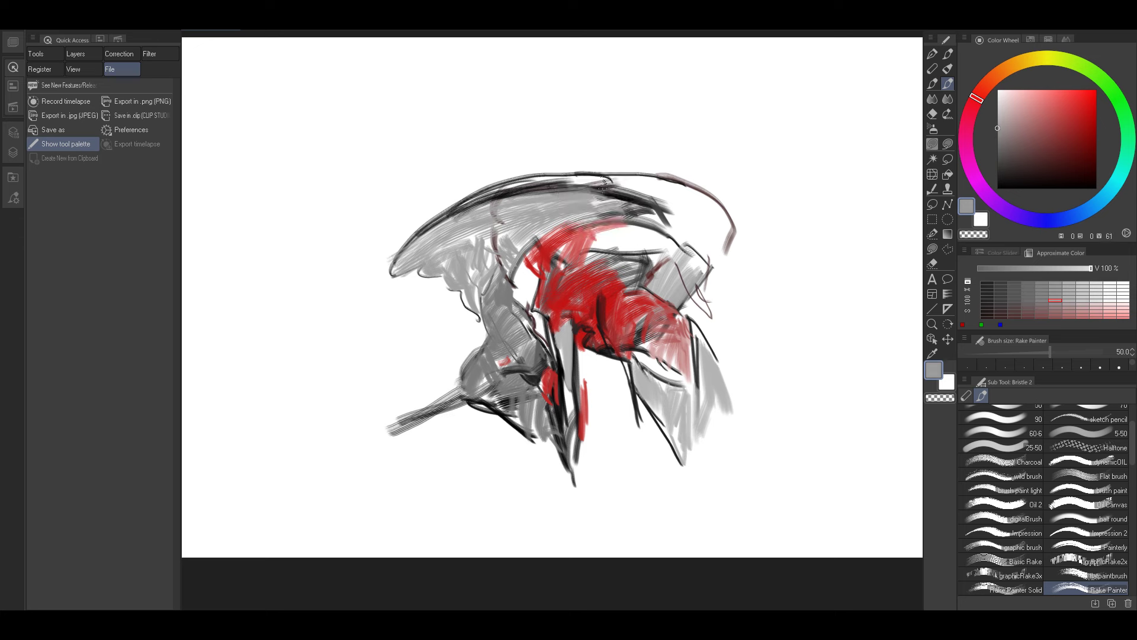
pyautogui.keyDown('alt'); pyautogui.click(600, 195); pyautogui.keyUp('alt')
# Sample near-black and sharpen the crest's dark tip with a brush size of 25.
pyautogui.press('[')
pyautogui.press('[')
pyautogui.press('[')
pyautogui.keyDown('alt'); pyautogui.click(615, 194); pyautogui.keyUp('alt')
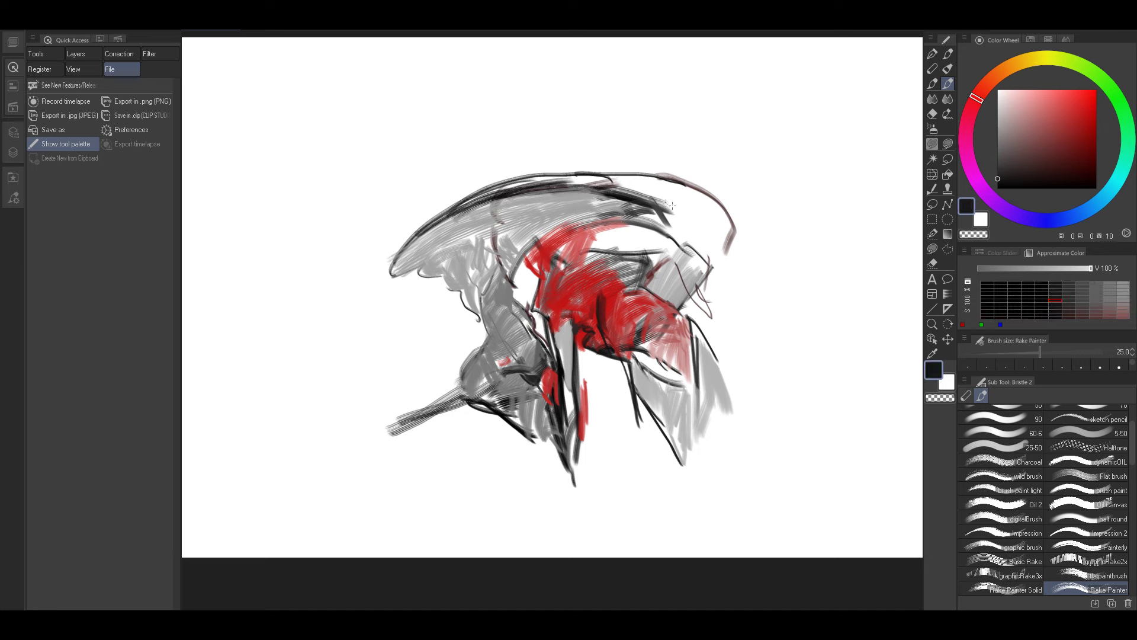
# Blend the shading behind the crest's tip with sampled light and mid grays at brush sizes between 15 and 50.
pyautogui.keyDown('alt'); pyautogui.click(609, 203); pyautogui.keyUp('alt')
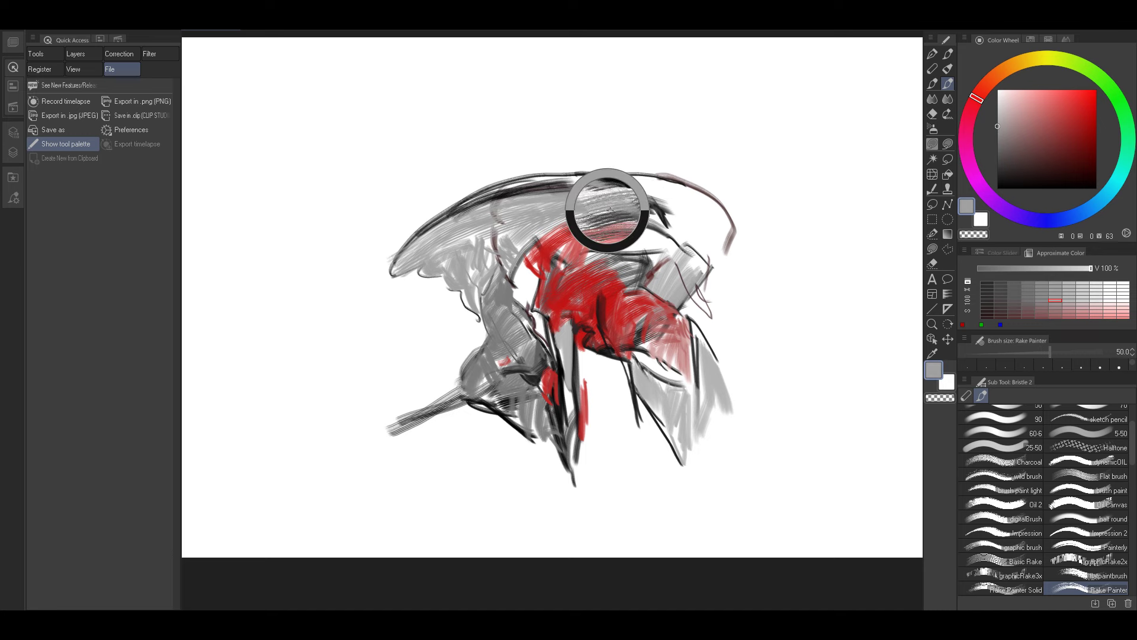
pyautogui.keyDown('alt'); pyautogui.click(609, 198); pyautogui.keyUp('alt')
pyautogui.press(']')
pyautogui.press(']')
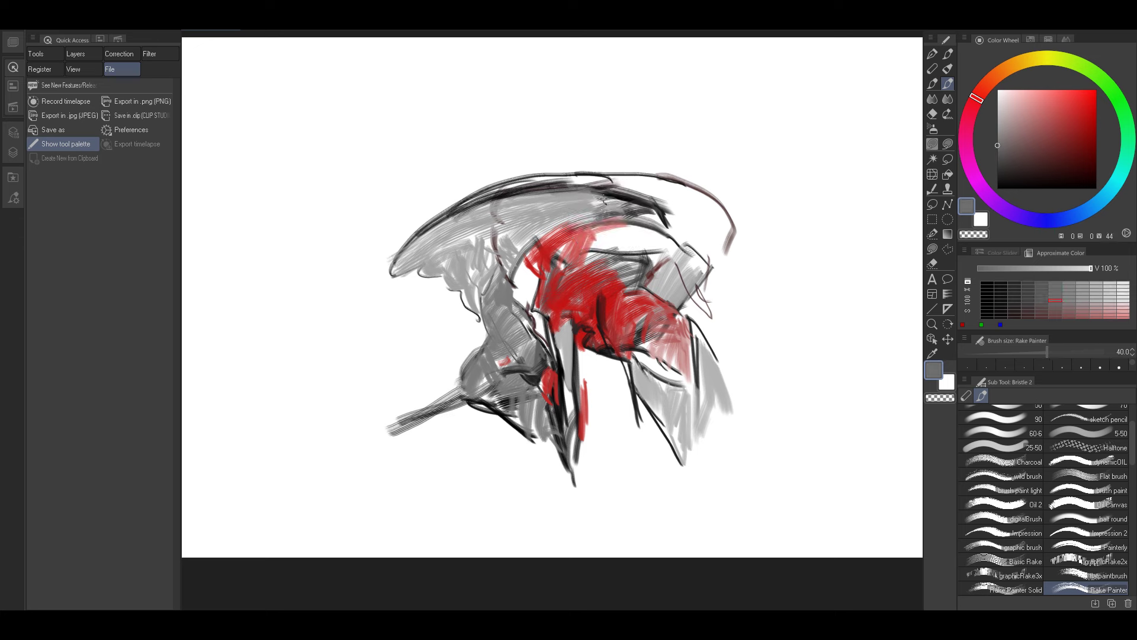
pyautogui.keyDown('alt'); pyautogui.click(602, 210); pyautogui.keyUp('alt')
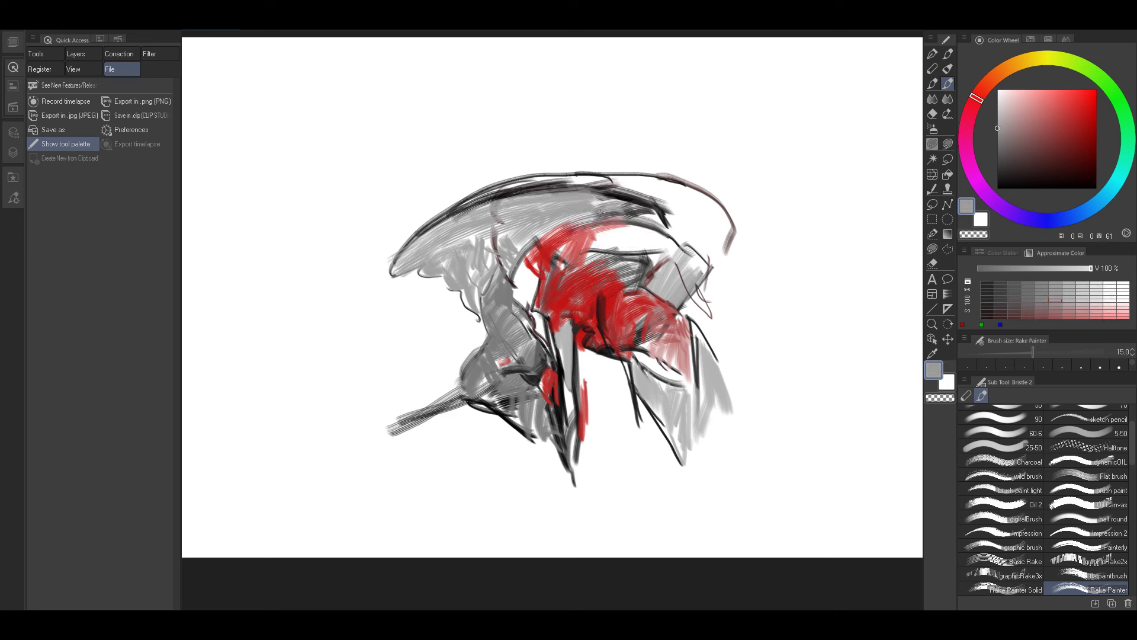
pyautogui.keyDown('alt'); pyautogui.click(572, 214); pyautogui.keyUp('alt')
pyautogui.press(']')
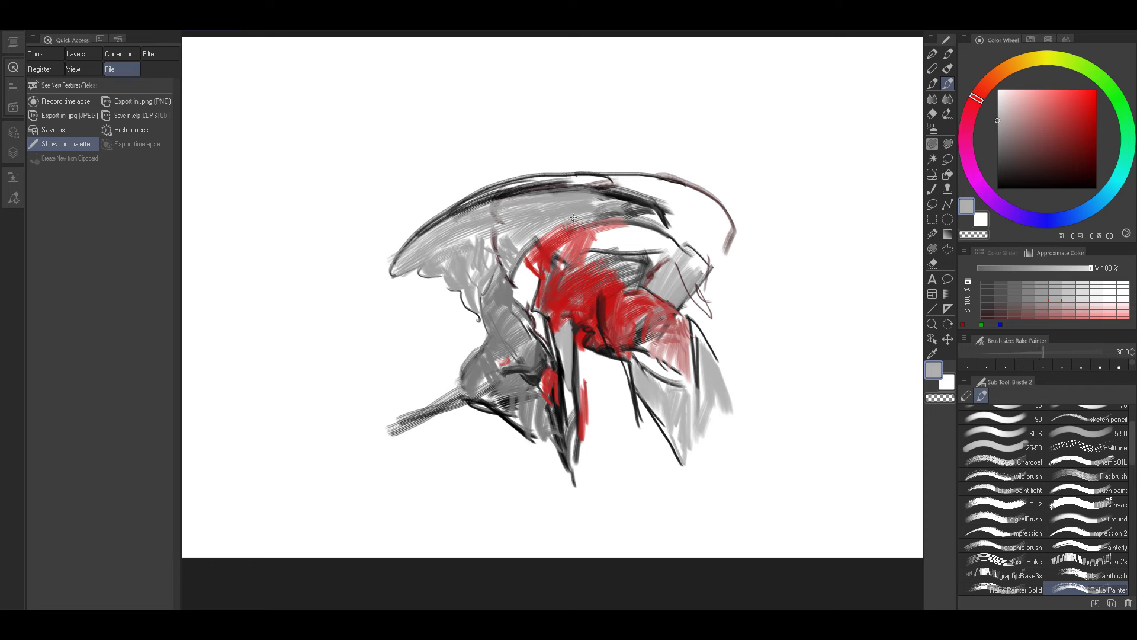
# Sample a light gray and soften the old outline crossing the crest at brush size 50.
pyautogui.keyDown('alt'); pyautogui.click(503, 238); pyautogui.keyUp('alt')
pyautogui.press(']')
pyautogui.press(']')
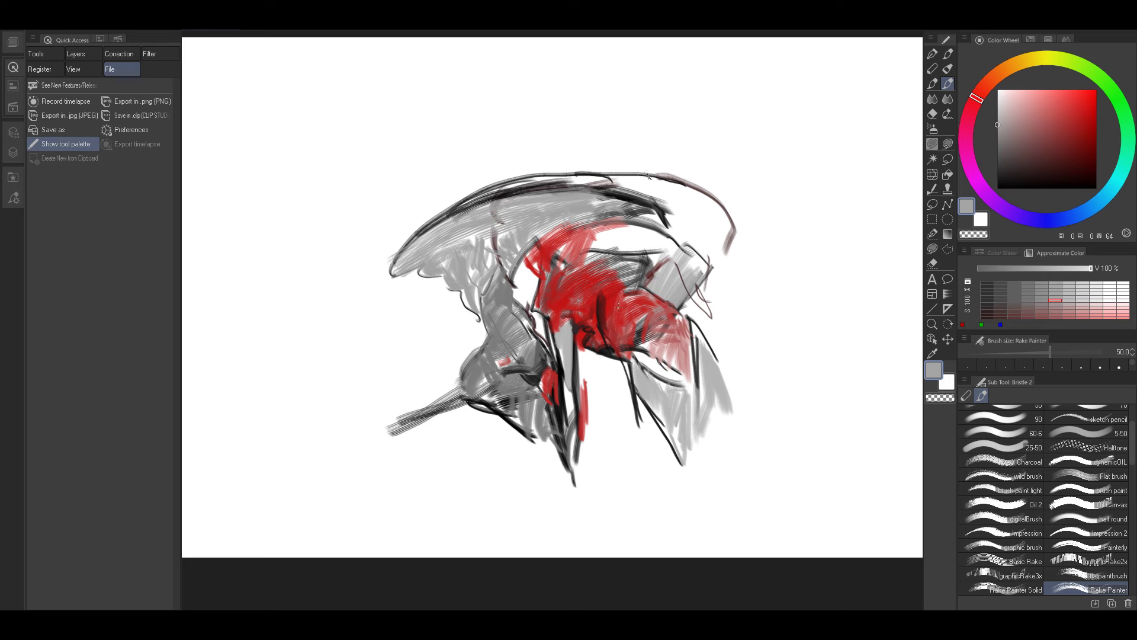
# Shade the dark crease in the middle of the red body with sampled dark and bright reds at brush sizes 30 to 40.
pyautogui.keyDown('alt'); pyautogui.click(603, 302); pyautogui.keyUp('alt')
pyautogui.press(']')
pyautogui.keyDown('alt'); pyautogui.click(604, 320); pyautogui.keyUp('alt')
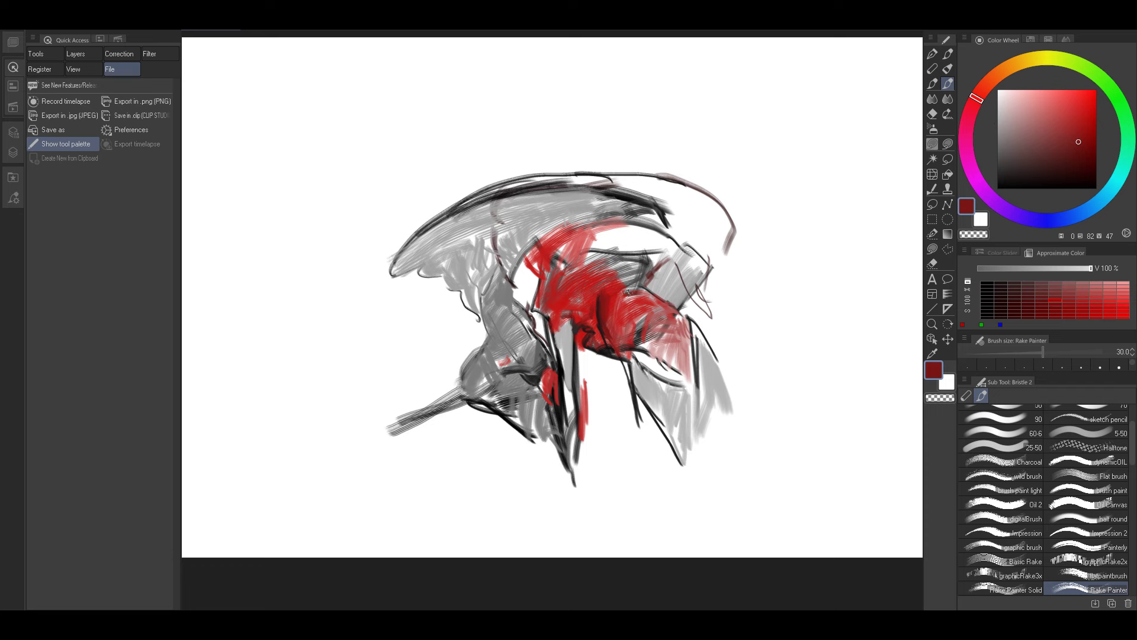
pyautogui.keyDown('alt'); pyautogui.click(608, 305); pyautogui.keyUp('alt')
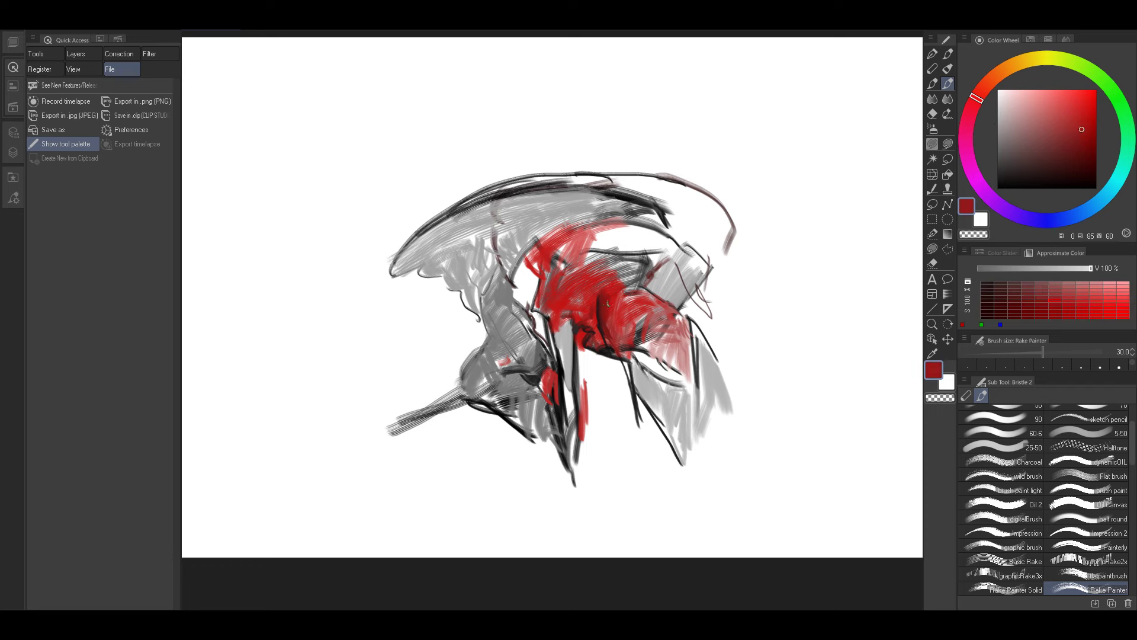
pyautogui.keyDown('alt'); pyautogui.click(608, 298); pyautogui.keyUp('alt')
pyautogui.keyDown('alt'); pyautogui.click(603, 300); pyautogui.keyUp('alt')
pyautogui.keyDown('alt'); pyautogui.click(607, 296); pyautogui.keyUp('alt')
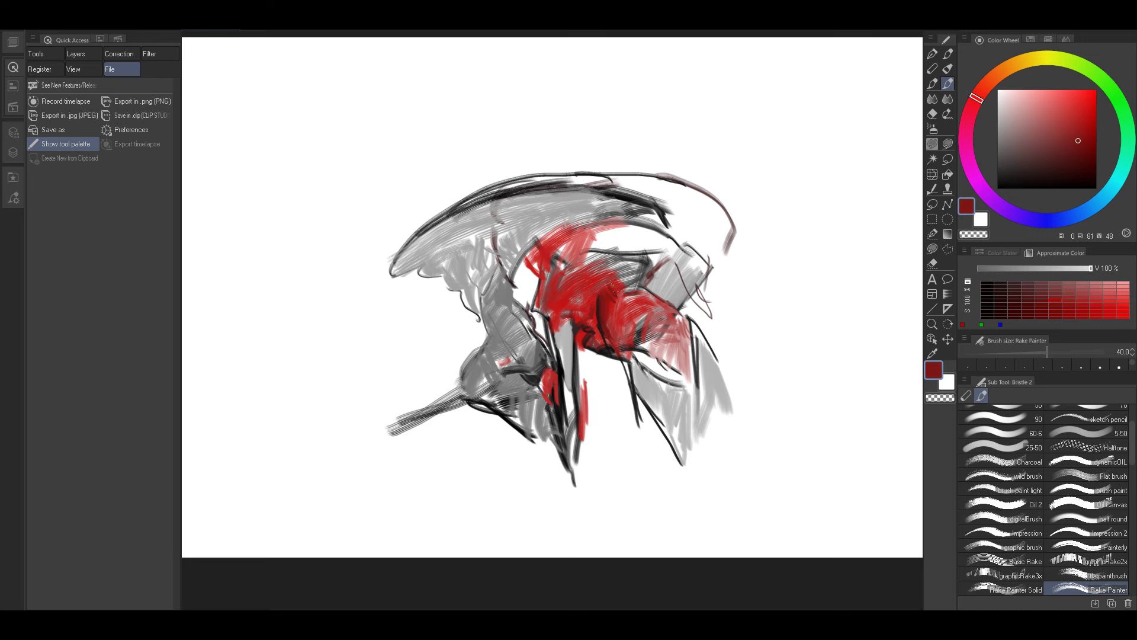
pyautogui.keyDown('alt'); pyautogui.click(609, 304); pyautogui.keyUp('alt')
pyautogui.press('[')
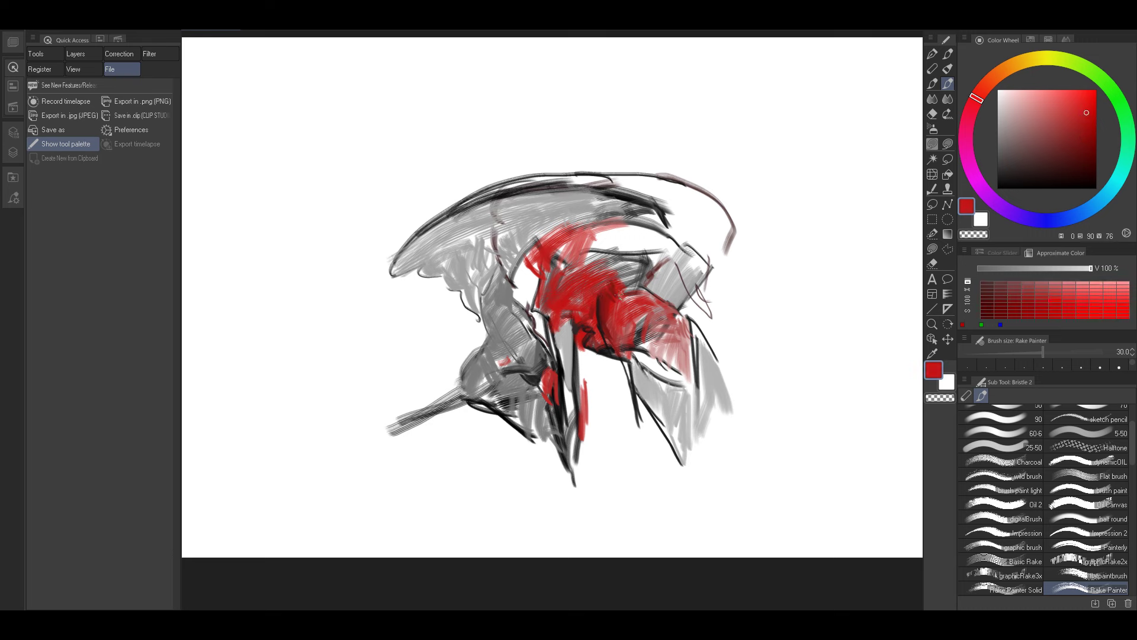
pyautogui.keyDown('alt'); pyautogui.click(616, 288); pyautogui.keyUp('alt')
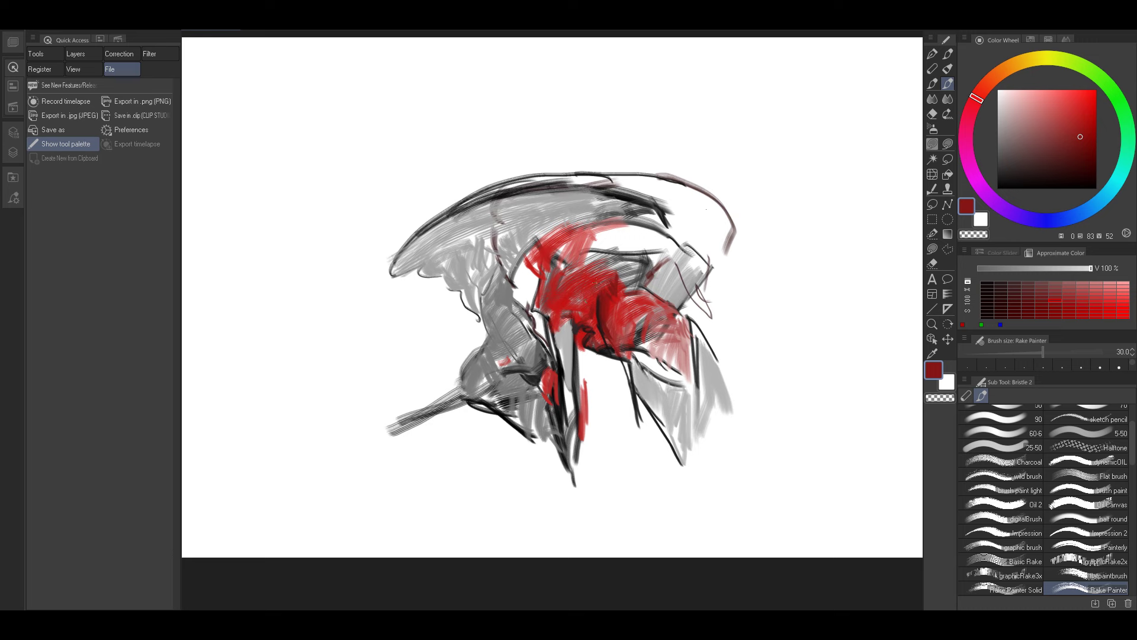
# Sample bright red and extend the body's color over the dark patch above it at brush size 50.
pyautogui.keyDown('alt'); pyautogui.click(605, 272); pyautogui.keyUp('alt')
pyautogui.press(']')
pyautogui.press(']')
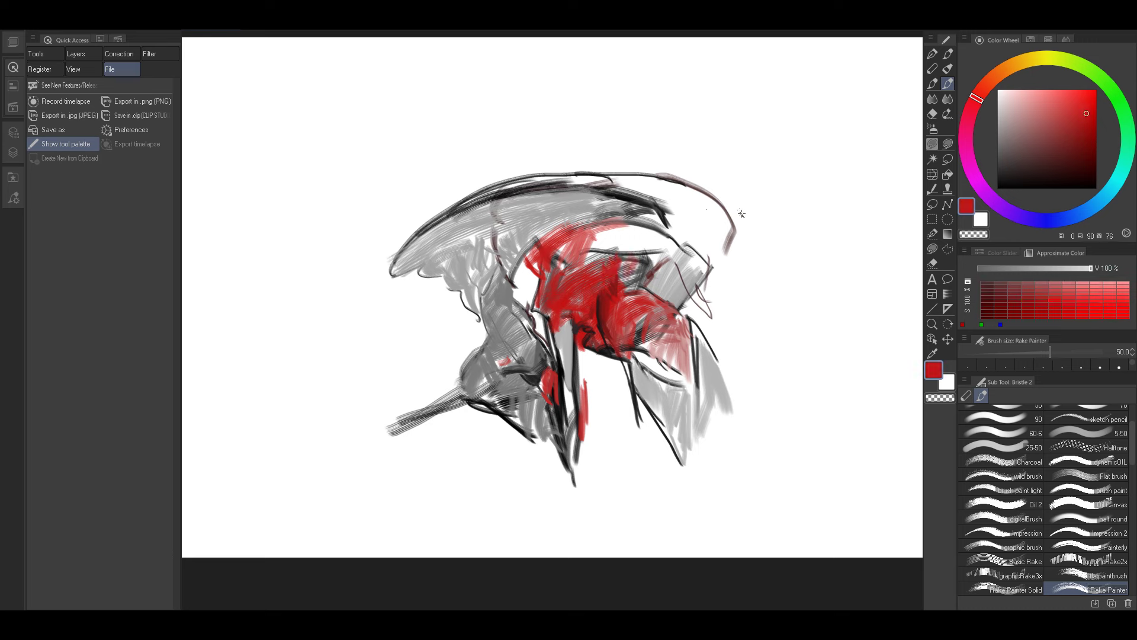
# Refine the body's edges above the near leg with sampled maroon-black and red at a brush size of about 25.
pyautogui.keyDown('alt'); pyautogui.click(595, 329); pyautogui.keyUp('alt')
pyautogui.press('[')
pyautogui.press('[')
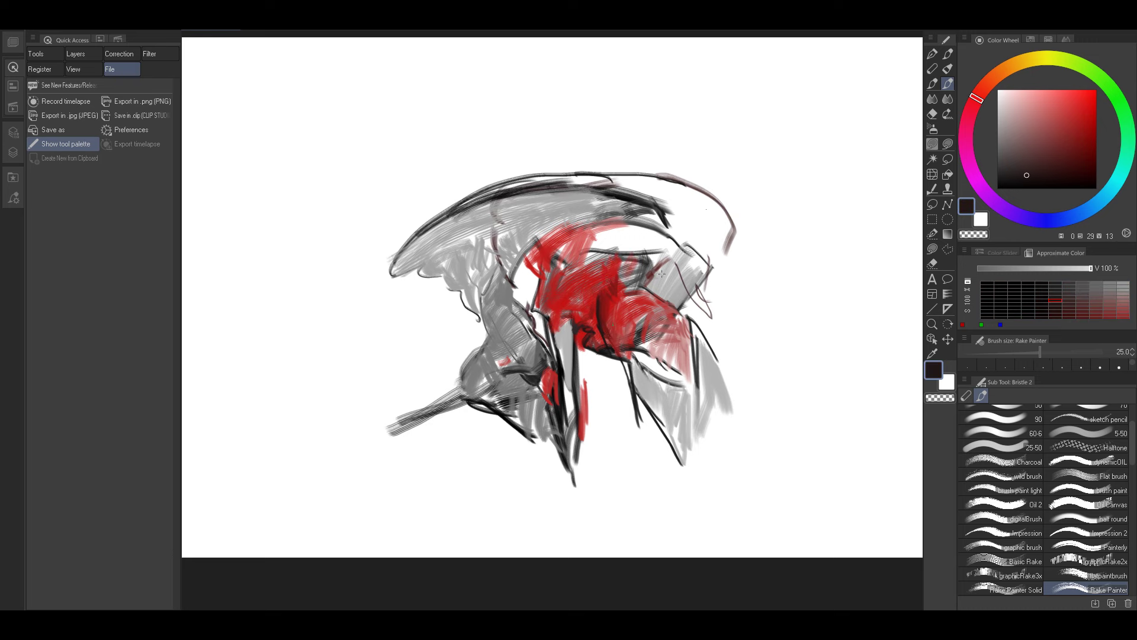
pyautogui.keyDown('alt'); pyautogui.click(578, 329); pyautogui.keyUp('alt')
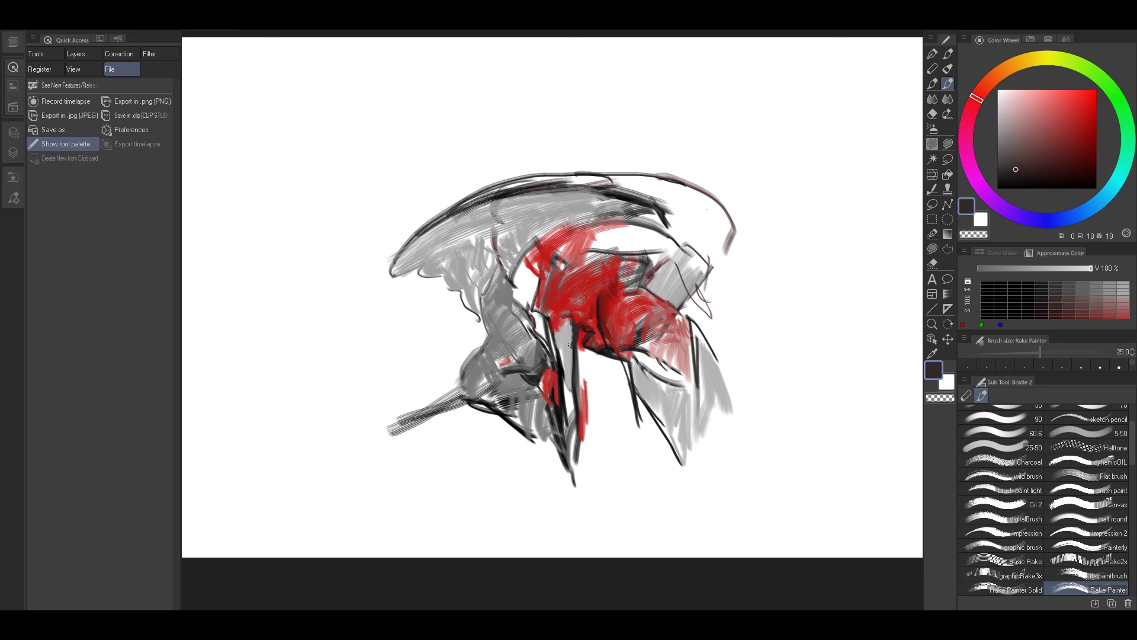
pyautogui.keyDown('alt'); pyautogui.click(548, 304); pyautogui.keyUp('alt')
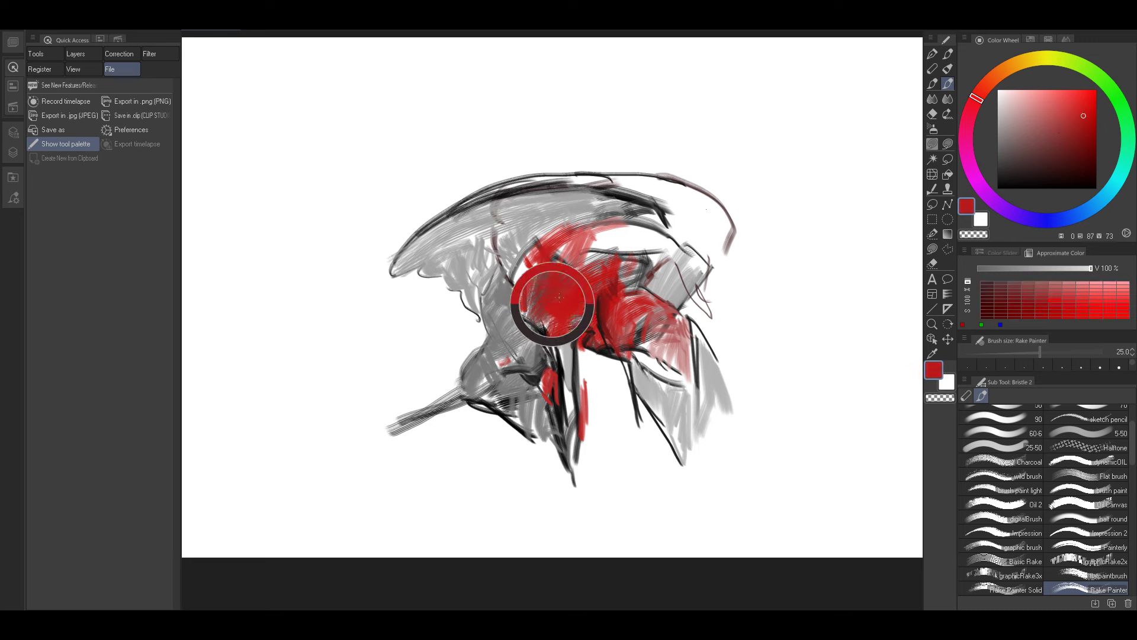
pyautogui.press(']')
# Sample near-black, strengthen the edges around the body, and draw a thin line sweeping outward from the crest's tip.
pyautogui.keyDown('alt'); pyautogui.click(557, 359); pyautogui.keyUp('alt')
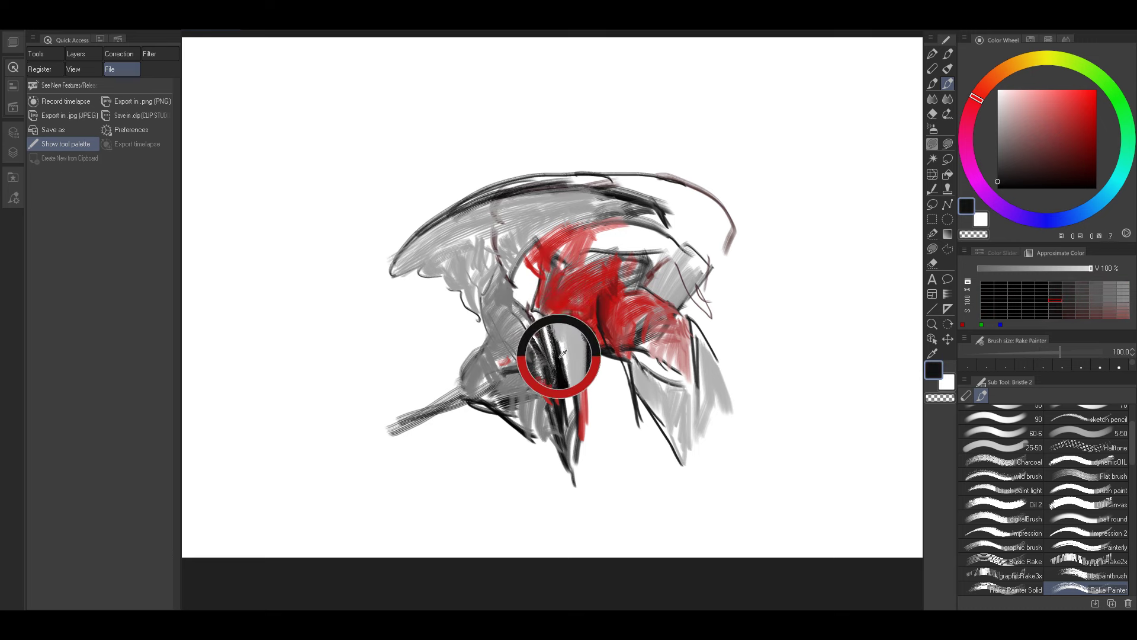
pyautogui.keyDown('alt'); pyautogui.click(554, 358); pyautogui.keyUp('alt')
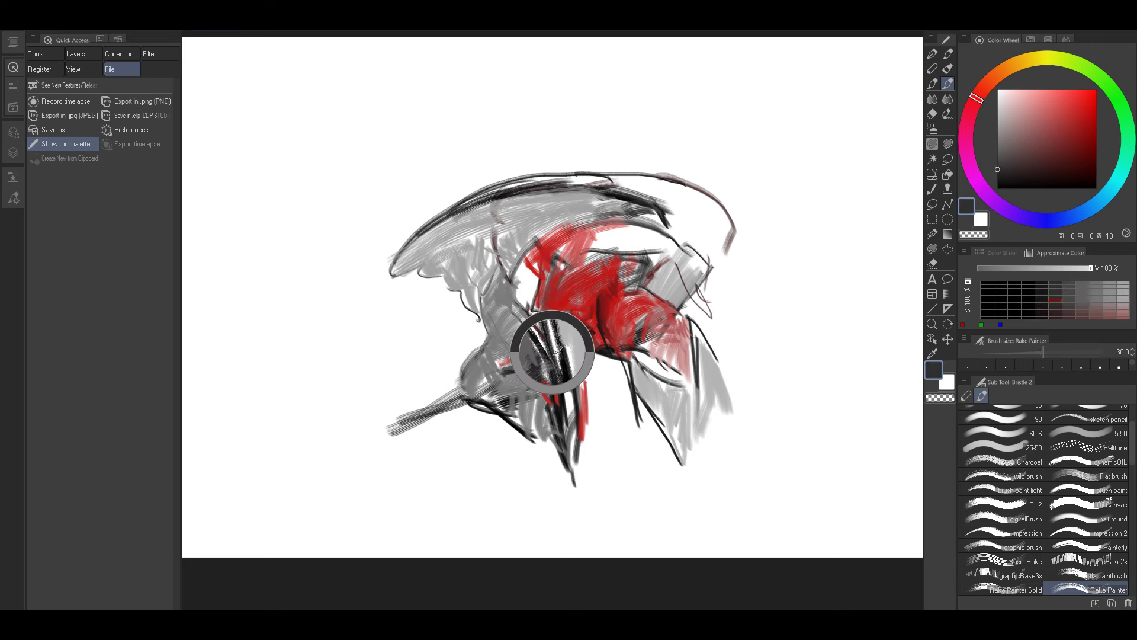
pyautogui.press('[')
pyautogui.press('[')
pyautogui.press('[')
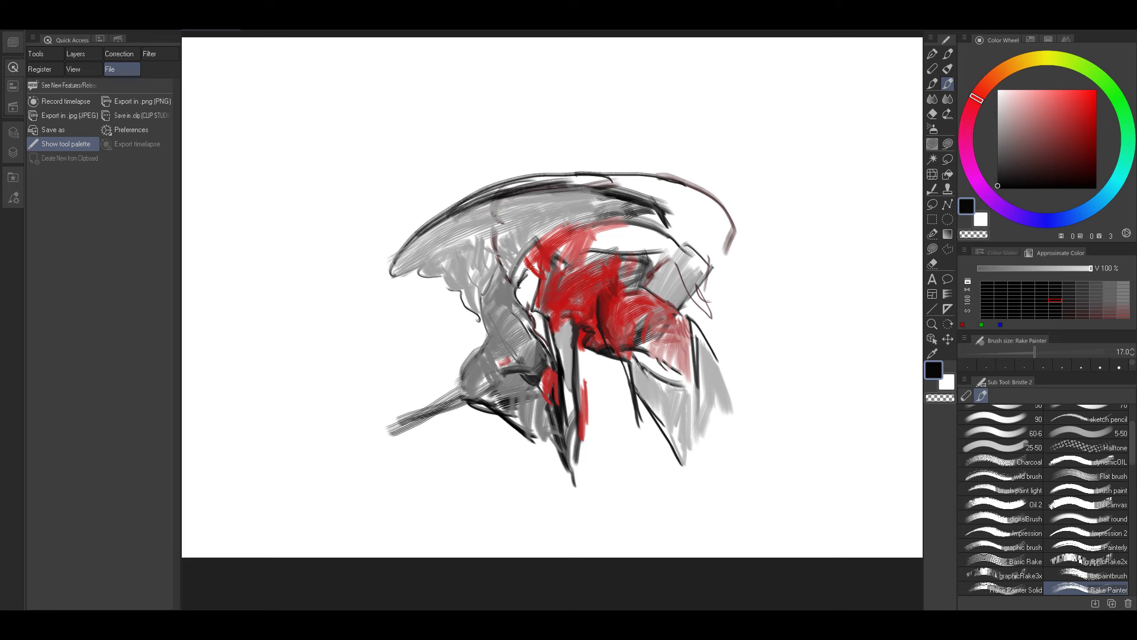
pyautogui.moveTo(600, 236)
pyautogui.mouseDown()
pyautogui.moveTo(692, 208)
pyautogui.moveTo(753, 237)
pyautogui.mouseUp()
pyautogui.moveTo(659, 328); pyautogui.dragTo(649, 291)
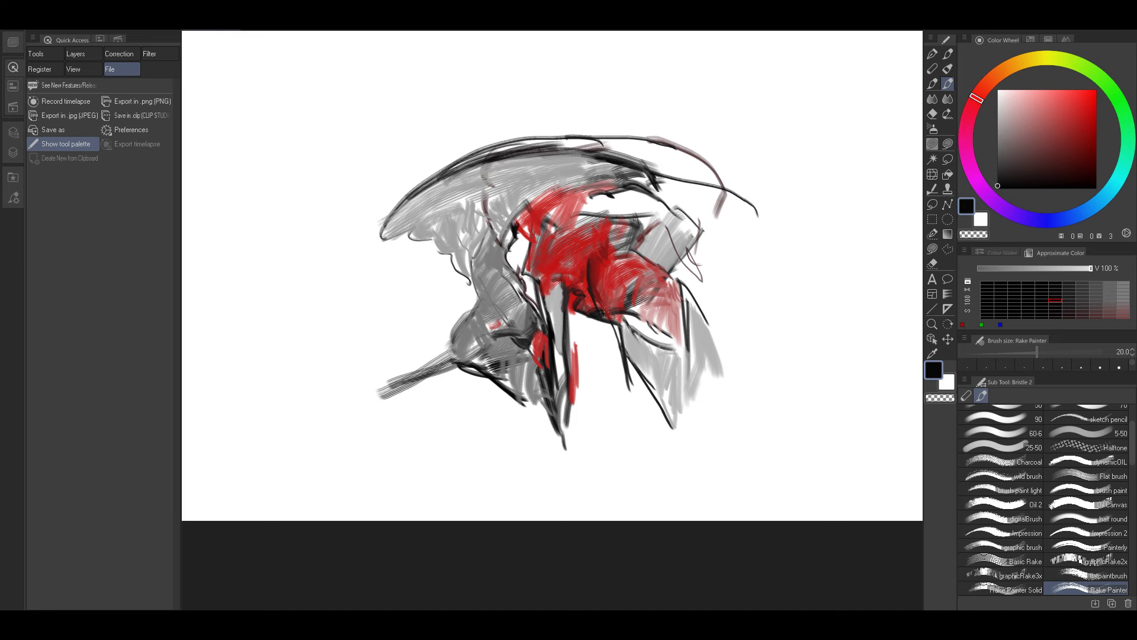
# Deepen the body's crease with sampled dark red and draw maroon lines down the far leg at brush size 30.
pyautogui.keyDown('alt'); pyautogui.click(592, 292); pyautogui.keyUp('alt')
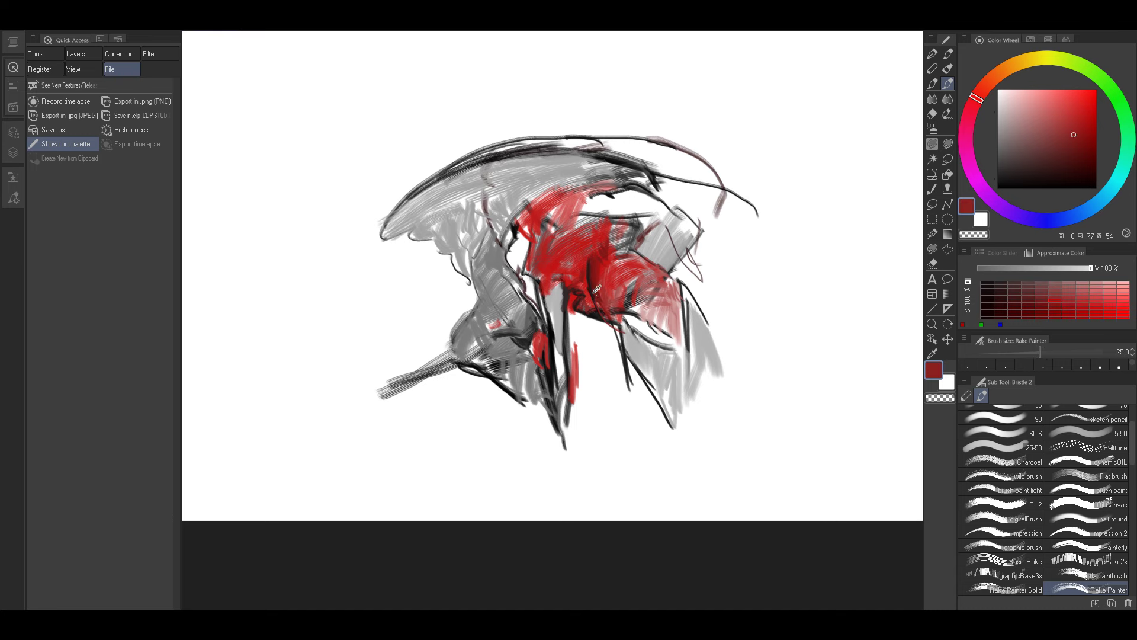
pyautogui.keyDown('alt'); pyautogui.click(593, 291); pyautogui.keyUp('alt')
pyautogui.keyDown('alt'); pyautogui.click(618, 311); pyautogui.keyUp('alt')
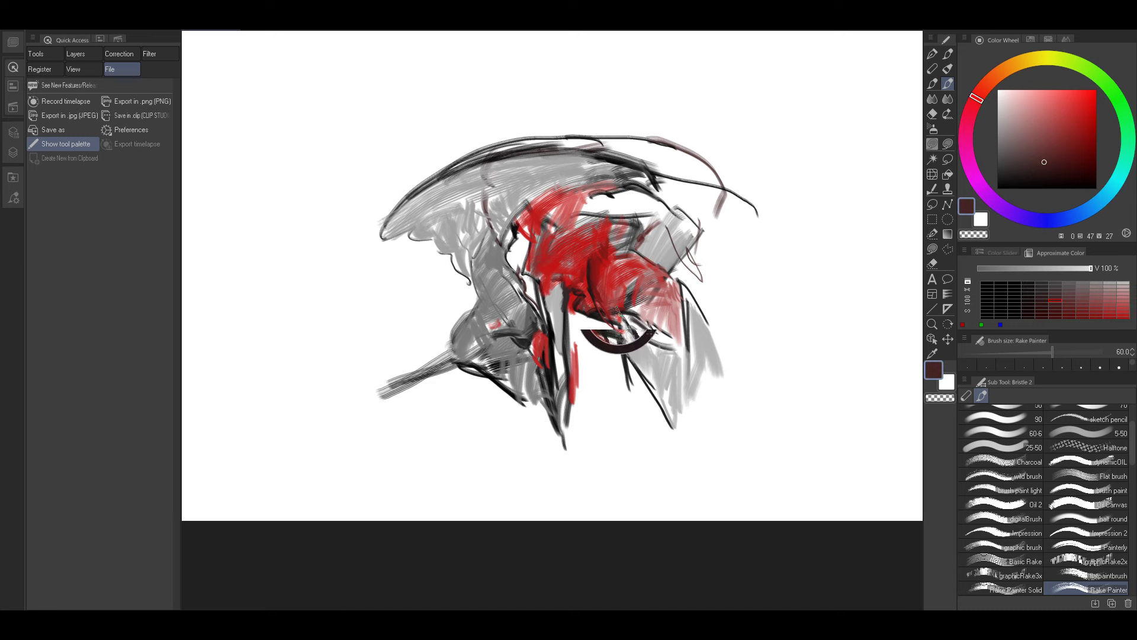
pyautogui.press('[')
pyautogui.press('[')
pyautogui.moveTo(634, 314)
pyautogui.mouseDown()
pyautogui.moveTo(674, 356)
pyautogui.moveTo(683, 388)
pyautogui.mouseUp()
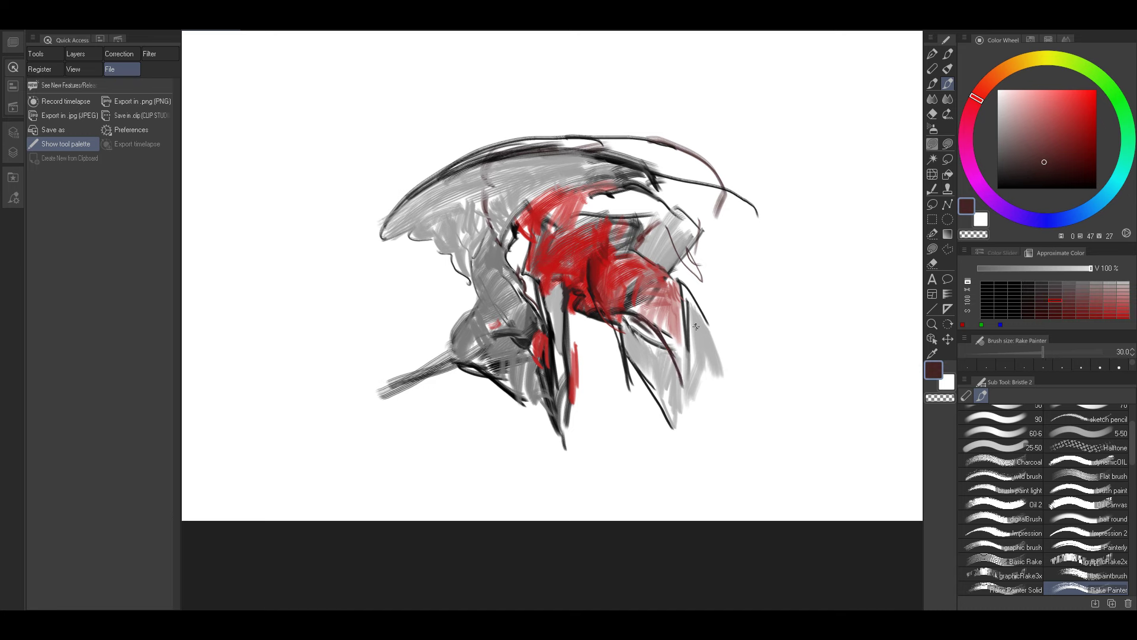
pyautogui.moveTo(691, 314); pyautogui.dragTo(694, 427)
pyautogui.moveTo(689, 344); pyautogui.dragTo(690, 423)
# Sample pinks and shade down the far leg at brush size 50, and pick up bright red from the body.
pyautogui.keyDown('alt'); pyautogui.click(620, 296); pyautogui.keyUp('alt')
pyautogui.press(']')
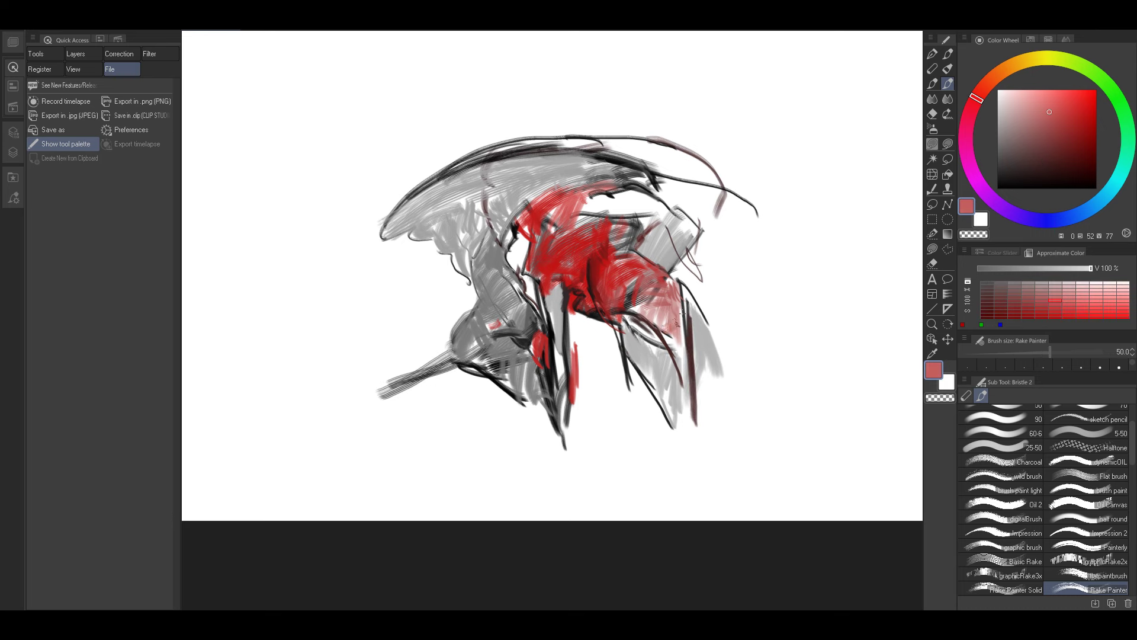
pyautogui.keyDown('alt'); pyautogui.click(675, 318); pyautogui.keyUp('alt')
pyautogui.moveTo(675, 333); pyautogui.dragTo(690, 408)
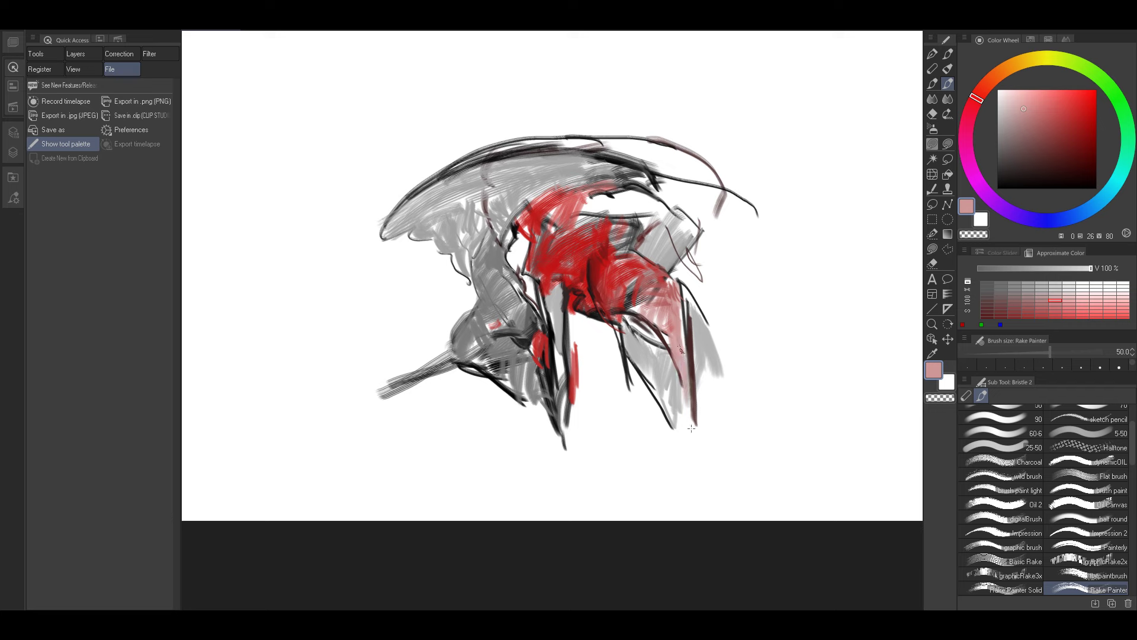
pyautogui.keyDown('alt'); pyautogui.click(589, 268); pyautogui.keyUp('alt')
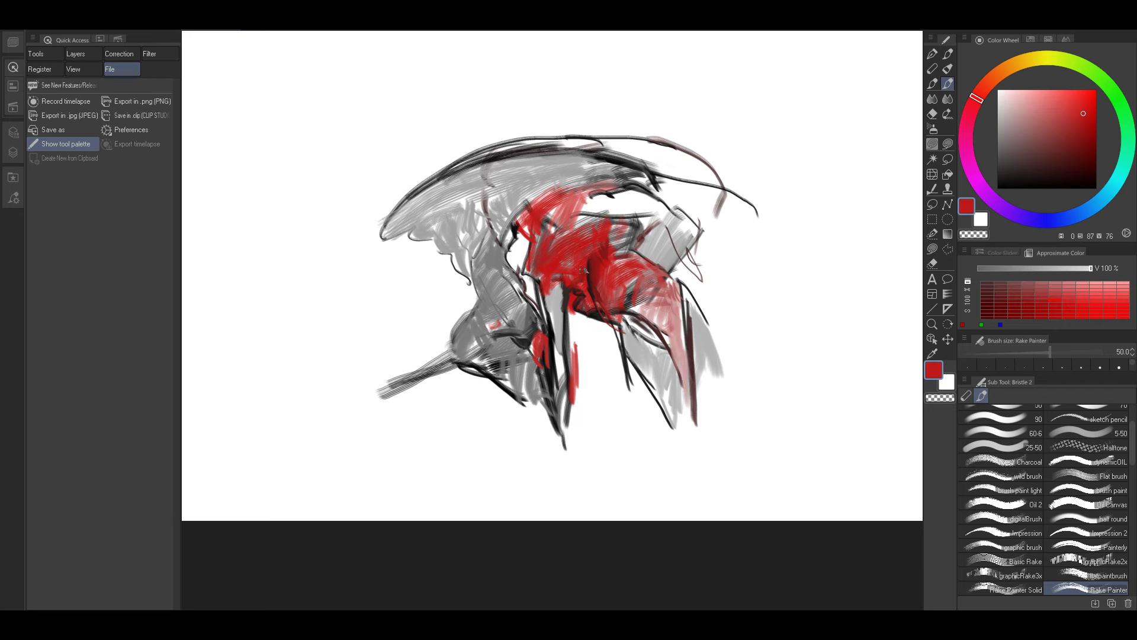
# Sample reds from the body and extend its lower edge with red strokes above the near leg at brush size 30.
pyautogui.keyDown('alt'); pyautogui.click(580, 269); pyautogui.keyUp('alt')
pyautogui.keyDown('alt'); pyautogui.click(583, 274); pyautogui.keyUp('alt')
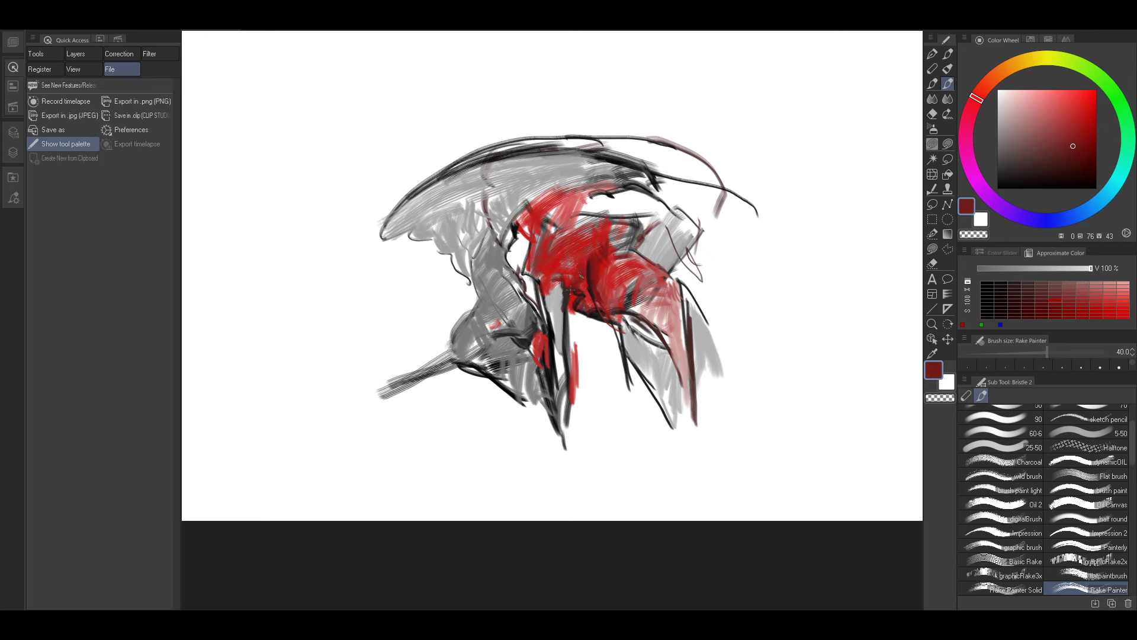
pyautogui.press('[')
pyautogui.keyDown('alt'); pyautogui.click(560, 282); pyautogui.keyUp('alt')
pyautogui.keyDown('alt'); pyautogui.click(546, 290); pyautogui.keyUp('alt')
pyautogui.moveTo(548, 289); pyautogui.dragTo(560, 302)
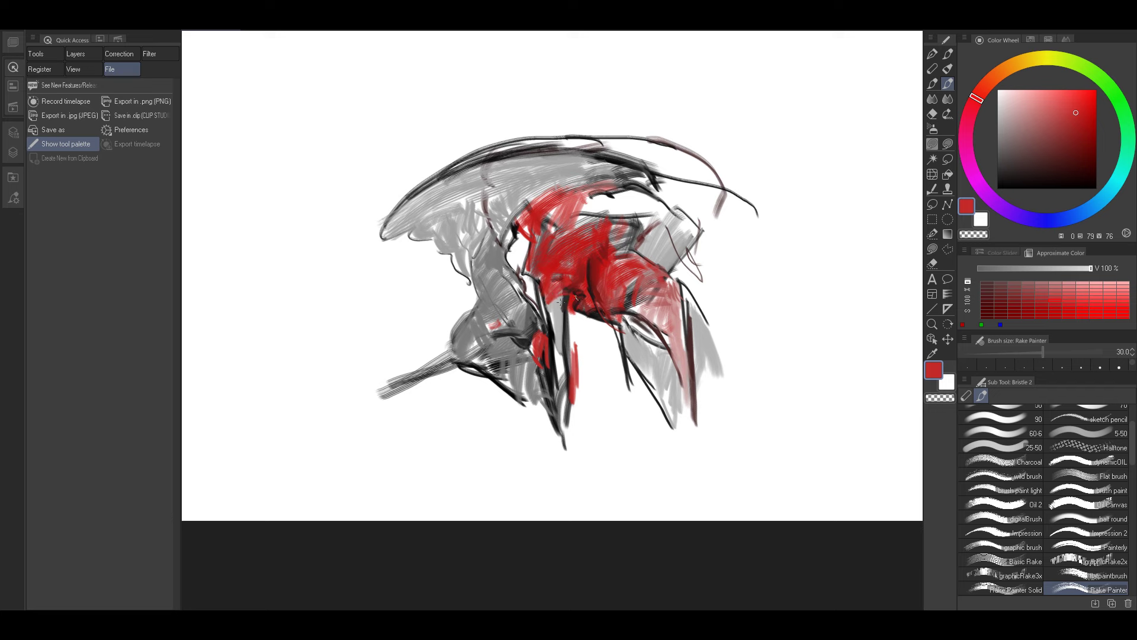
# Sample near-black and touch up the dark creases along the body's underside at a brush size of about 20.
pyautogui.press('[')
pyautogui.press('[')
pyautogui.press('[')
pyautogui.keyDown('alt'); pyautogui.click(558, 302); pyautogui.keyUp('alt')
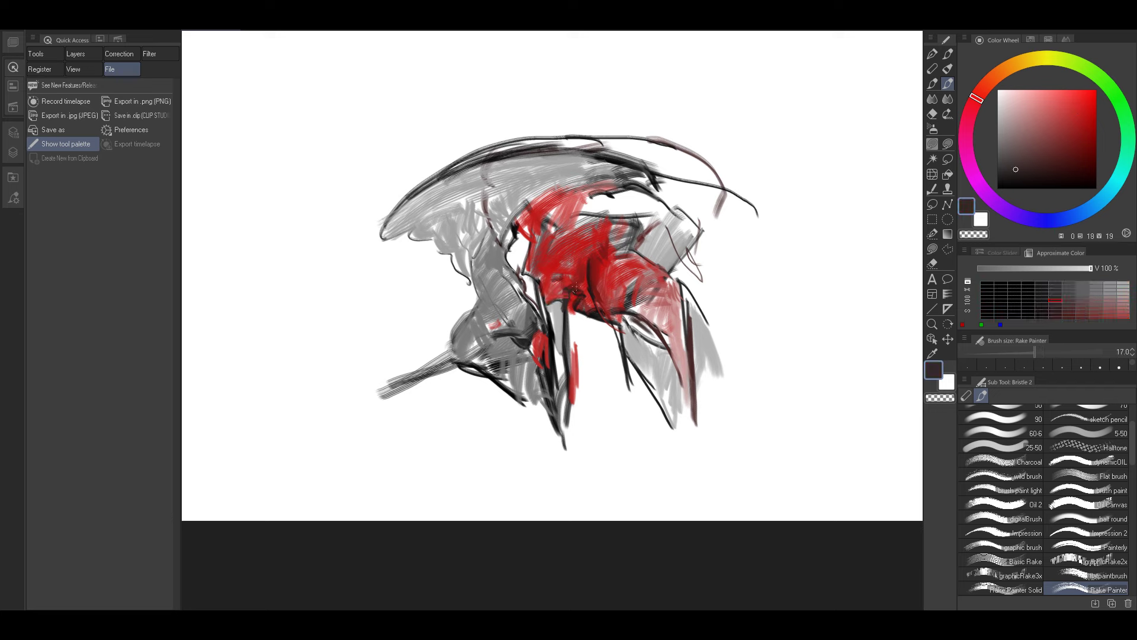
pyautogui.keyDown('alt'); pyautogui.click(577, 279); pyautogui.keyUp('alt')
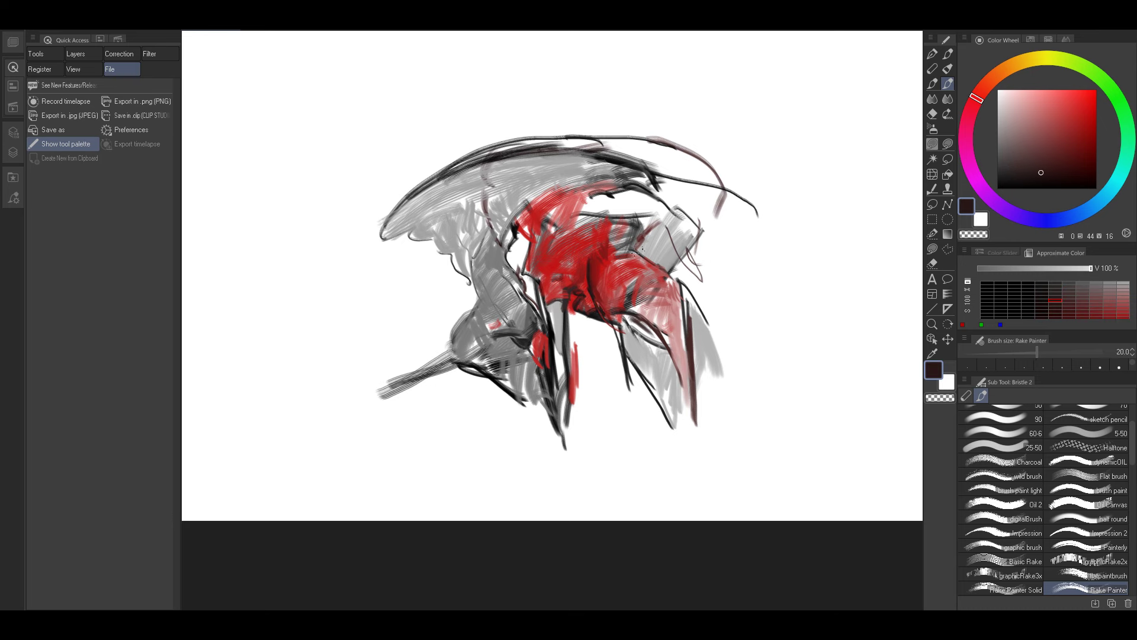
# Sample a muted red and brush it over the gray panel beside the body at brush size 100.
pyautogui.press(']')
pyautogui.press(']')
pyautogui.press(']')
pyautogui.press(']')
pyautogui.press(']')
pyautogui.keyDown('alt'); pyautogui.click(637, 254); pyautogui.keyUp('alt')
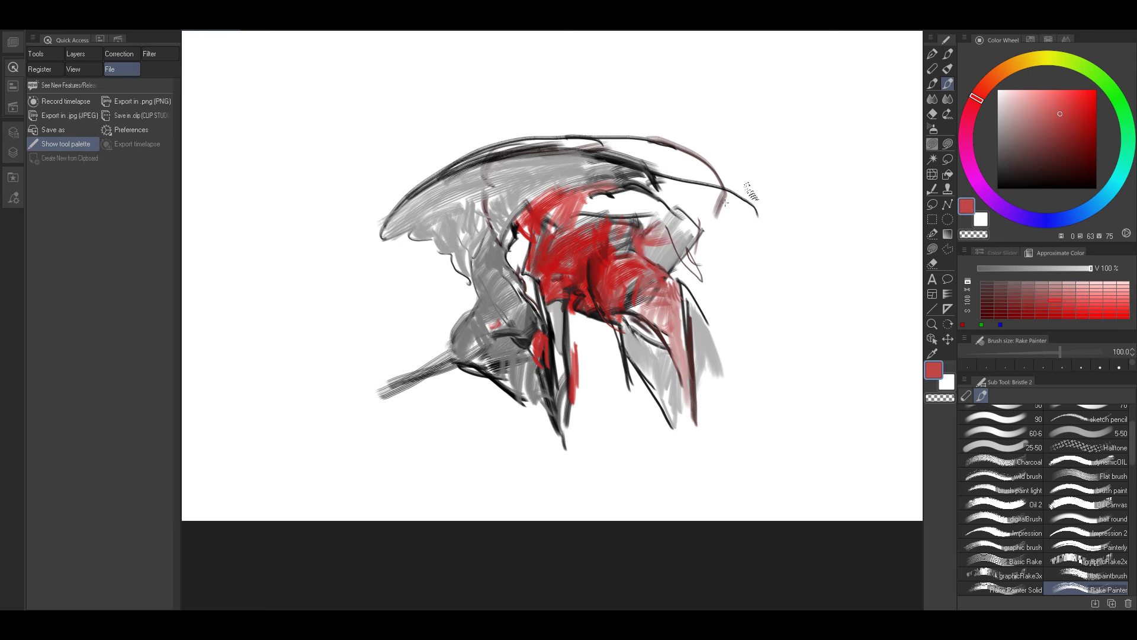
# Sample dark gray, reduce the brush size, and stroke outward from the gray panel's outer edge.
pyautogui.press('[')
pyautogui.keyDown('alt'); pyautogui.click(635, 190); pyautogui.keyUp('alt')
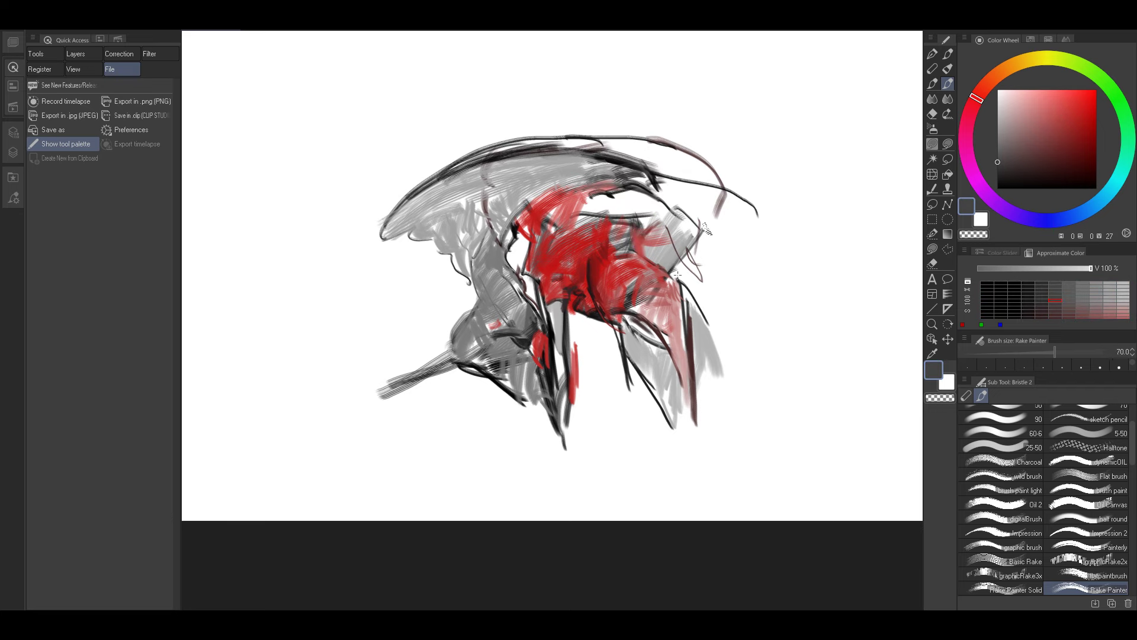
pyautogui.press('[')
pyautogui.press('[')
pyautogui.press('[')
pyautogui.moveTo(679, 259)
pyautogui.mouseDown()
pyautogui.moveTo(725, 242)
pyautogui.moveTo(673, 252)
pyautogui.moveTo(730, 236)
pyautogui.mouseUp()
# Sample light grays and fill the white gap between the body and the crest at brush size 80.
pyautogui.press('[')
pyautogui.press('[')
pyautogui.press('[')
pyautogui.keyDown('alt'); pyautogui.click(673, 252); pyautogui.keyUp('alt')
pyautogui.press(']')
pyautogui.press(']')
pyautogui.press(']')
pyautogui.press(']')
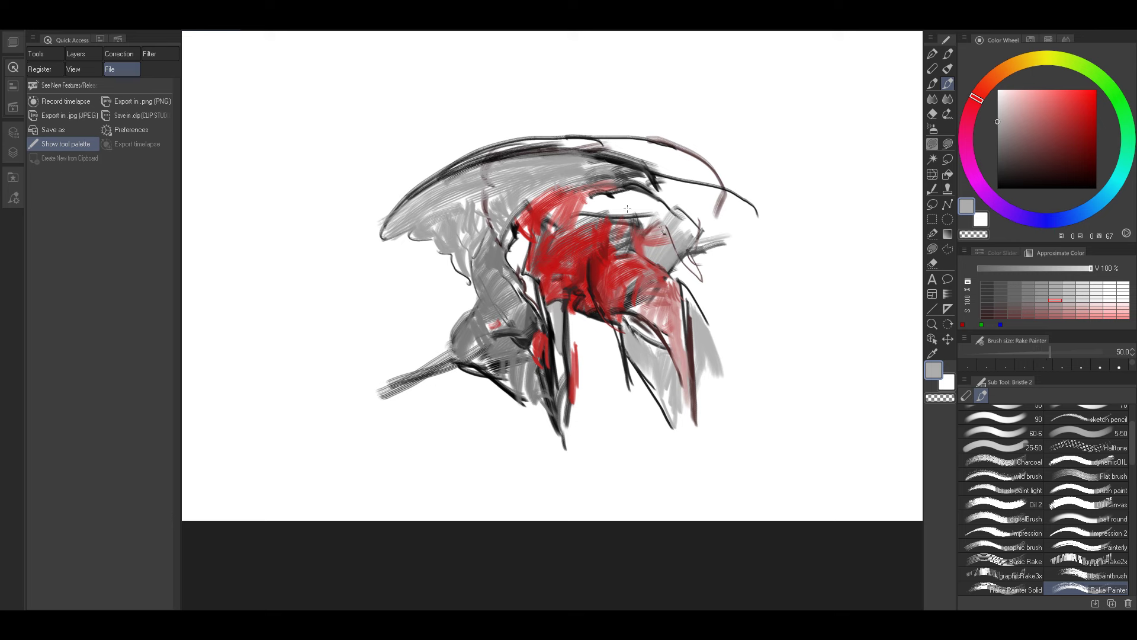
pyautogui.press(']')
pyautogui.keyDown('alt'); pyautogui.click(581, 217); pyautogui.keyUp('alt')
pyautogui.press(']')
pyautogui.press(']')
pyautogui.keyDown('alt'); pyautogui.click(601, 175); pyautogui.keyUp('alt')
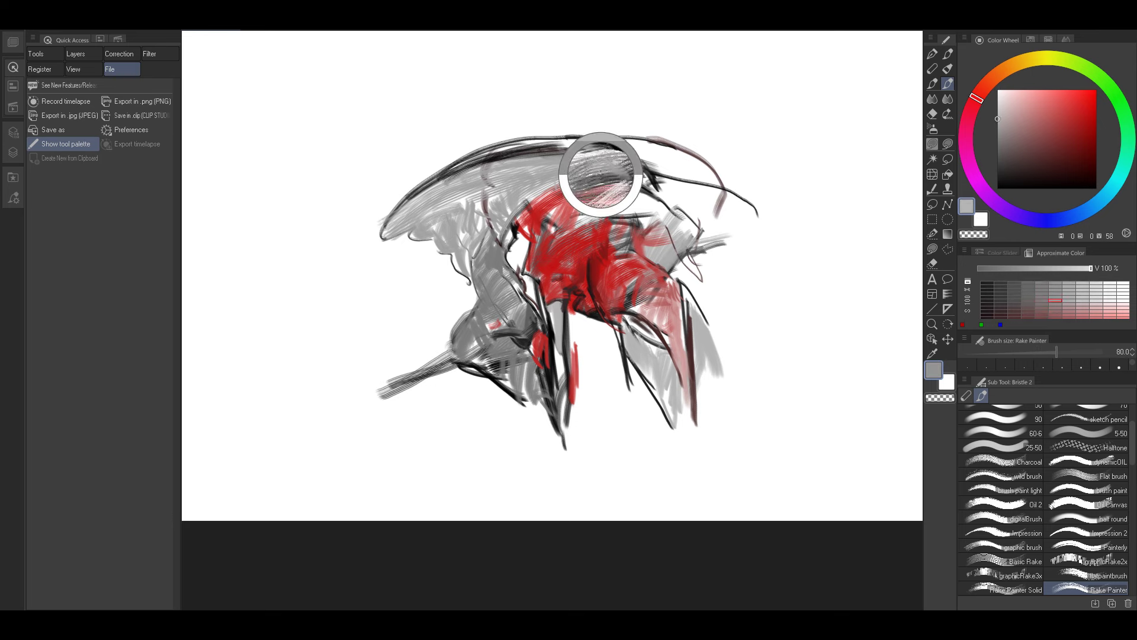
pyautogui.moveTo(590, 206)
pyautogui.mouseDown()
pyautogui.moveTo(634, 192)
pyautogui.moveTo(622, 216)
pyautogui.moveTo(642, 201)
pyautogui.moveTo(656, 227)
pyautogui.moveTo(675, 203)
pyautogui.moveTo(671, 185)
pyautogui.moveTo(669, 203)
pyautogui.moveTo(673, 190)
pyautogui.moveTo(721, 192)
pyautogui.mouseUp()
# Extend the gray fill outward beneath the thin crest line into a pointed wing, using smaller brush sizes.
pyautogui.press('[')
pyautogui.press('[')
pyautogui.press('[')
pyautogui.press(']')
pyautogui.moveTo(682, 233)
pyautogui.mouseDown()
pyautogui.moveTo(734, 205)
pyautogui.moveTo(691, 239)
pyautogui.moveTo(738, 213)
pyautogui.mouseUp()
pyautogui.press('[')
pyautogui.press('[')
pyautogui.press('[')
pyautogui.moveTo(706, 235)
pyautogui.mouseDown()
pyautogui.moveTo(753, 218)
pyautogui.moveTo(691, 248)
pyautogui.moveTo(730, 225)
pyautogui.moveTo(723, 196)
pyautogui.moveTo(769, 227)
pyautogui.mouseUp()
pyautogui.press('[')
pyautogui.press('[')
pyautogui.press(']')
pyautogui.press(']')
pyautogui.press(']')
pyautogui.press(']')
pyautogui.moveTo(713, 234); pyautogui.dragTo(769, 225)
pyautogui.moveTo(711, 241); pyautogui.dragTo(764, 230)
# Choose pure black and draw thin lines trailing outward from the pointed wing at a brush size of about 25.
pyautogui.press('[')
pyautogui.moveTo(1005, 169); pyautogui.dragTo(996, 188)
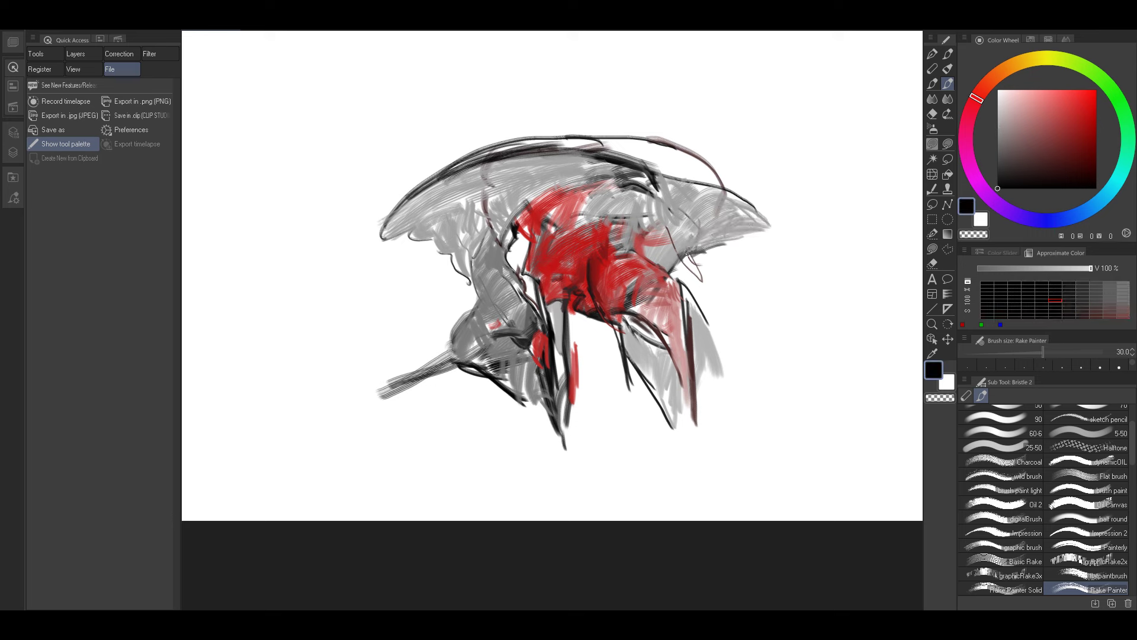
pyautogui.moveTo(687, 252)
pyautogui.mouseDown()
pyautogui.moveTo(751, 225)
pyautogui.moveTo(811, 242)
pyautogui.mouseUp()
pyautogui.press('[')
pyautogui.press('[')
pyautogui.press('[')
pyautogui.press(']')
pyautogui.press(']')
pyautogui.press(']')
pyautogui.moveTo(701, 252); pyautogui.dragTo(810, 261)
pyautogui.moveTo(794, 233); pyautogui.dragTo(843, 263)
# Sample red from the near leg's patch and draw red lines up the gray side shape and through the crest.
pyautogui.keyDown('alt'); pyautogui.click(586, 288); pyautogui.keyUp('alt')
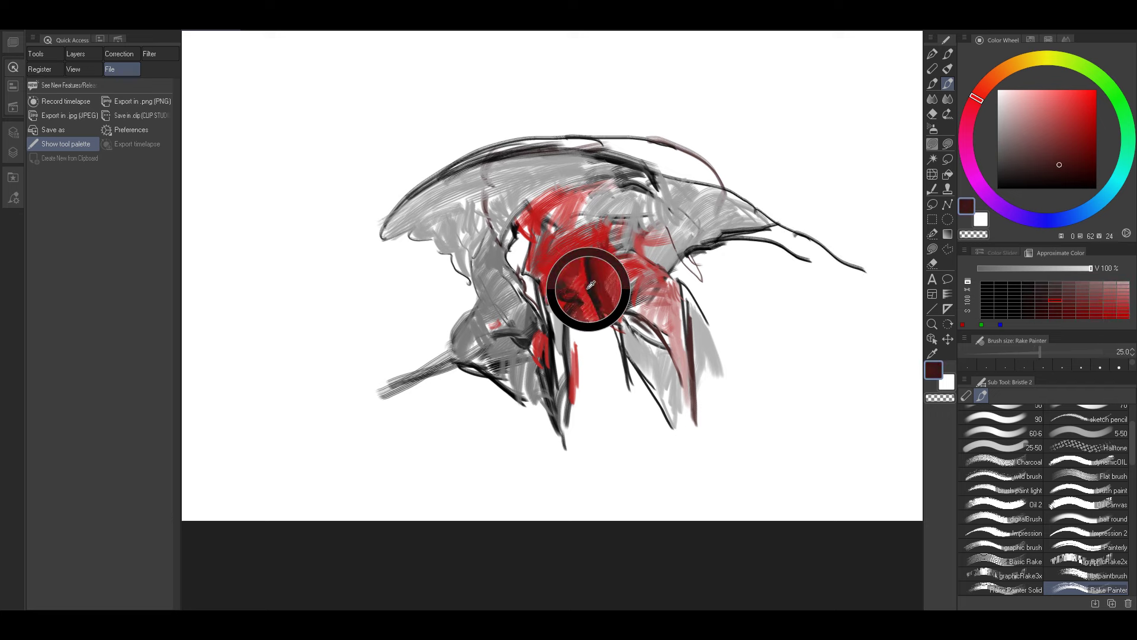
pyautogui.keyDown('alt'); pyautogui.click(519, 247); pyautogui.keyUp('alt')
pyautogui.keyDown('alt'); pyautogui.click(538, 339); pyautogui.keyUp('alt')
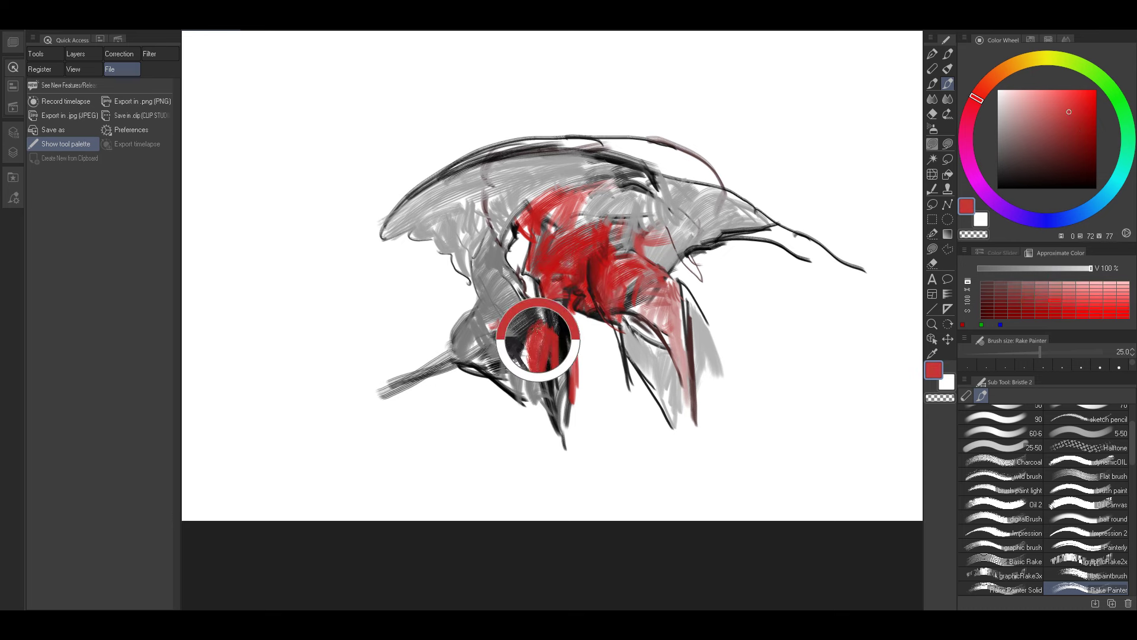
pyautogui.moveTo(518, 273); pyautogui.dragTo(530, 236)
pyautogui.press(']')
pyautogui.press(']')
pyautogui.press(']')
pyautogui.press(']')
pyautogui.moveTo(478, 286); pyautogui.dragTo(506, 174)
pyautogui.press('[')
pyautogui.moveTo(496, 218); pyautogui.dragTo(516, 110)
pyautogui.moveTo(496, 181)
pyautogui.mouseDown()
pyautogui.moveTo(511, 82)
pyautogui.moveTo(481, 122)
pyautogui.mouseUp()
# Sweep a red arc above the crest and bring its far end down into the crest with a thicker stroke.
pyautogui.moveTo(474, 115)
pyautogui.mouseDown()
pyautogui.moveTo(548, 61)
pyautogui.moveTo(638, 136)
pyautogui.mouseUp()
pyautogui.press(']')
pyautogui.press(']')
pyautogui.moveTo(616, 87)
pyautogui.mouseDown()
pyautogui.moveTo(641, 153)
pyautogui.moveTo(619, 173)
pyautogui.mouseUp()
# Sample white from the canvas, enlarge the brush, and paint out the crest's pointed left end.
pyautogui.keyDown('alt'); pyautogui.click(381, 201); pyautogui.keyUp('alt')
pyautogui.press(']')
pyautogui.press(']')
pyautogui.press(']')
pyautogui.moveTo(382, 234); pyautogui.dragTo(437, 166)
pyautogui.moveTo(438, 166)
pyautogui.mouseDown()
pyautogui.moveTo(402, 249)
pyautogui.moveTo(384, 238)
pyautogui.moveTo(422, 245)
pyautogui.mouseUp()
# Paint white along the red side line to trim the remaining gray of the crest and neck, down to brush size 40.
pyautogui.press('[')
pyautogui.press('[')
pyautogui.moveTo(456, 160)
pyautogui.mouseDown()
pyautogui.moveTo(422, 236)
pyautogui.moveTo(480, 192)
pyautogui.mouseUp()
pyautogui.press('[')
pyautogui.press('[')
pyautogui.moveTo(477, 146); pyautogui.dragTo(492, 190)
pyautogui.press(']')
pyautogui.moveTo(467, 155)
pyautogui.mouseDown()
pyautogui.moveTo(476, 188)
pyautogui.moveTo(435, 240)
pyautogui.mouseUp()
pyautogui.press(']')
pyautogui.press(']')
pyautogui.moveTo(470, 184)
pyautogui.mouseDown()
pyautogui.moveTo(447, 254)
pyautogui.moveTo(460, 297)
pyautogui.mouseUp()
pyautogui.press('[')
pyautogui.press('[')
pyautogui.moveTo(458, 248); pyautogui.dragTo(466, 289)
pyautogui.moveTo(465, 219)
pyautogui.mouseDown()
pyautogui.moveTo(457, 268)
pyautogui.moveTo(456, 248)
pyautogui.mouseUp()
pyautogui.press('[')
pyautogui.press('[')
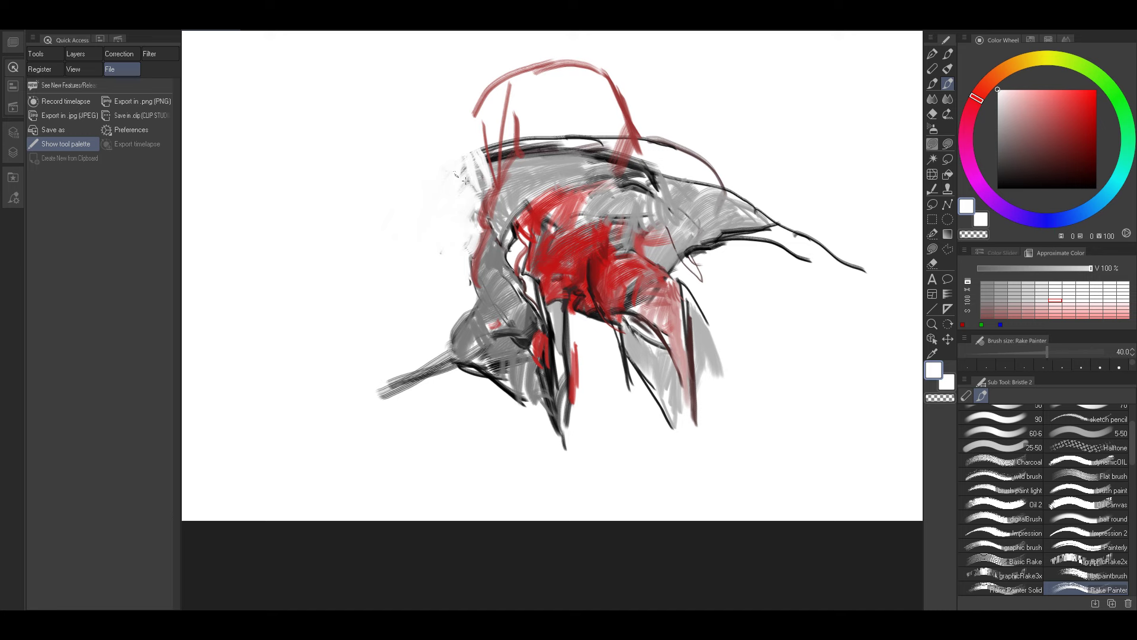
pyautogui.moveTo(480, 154); pyautogui.dragTo(482, 180)
# Paint out the left part of the red arc in white at brush size 70, and trim the crest's new edge.
pyautogui.press(']')
pyautogui.press(']')
pyautogui.press(']')
pyautogui.moveTo(476, 94); pyautogui.dragTo(487, 164)
pyautogui.moveTo(511, 66); pyautogui.dragTo(488, 141)
pyautogui.moveTo(506, 87); pyautogui.dragTo(493, 170)
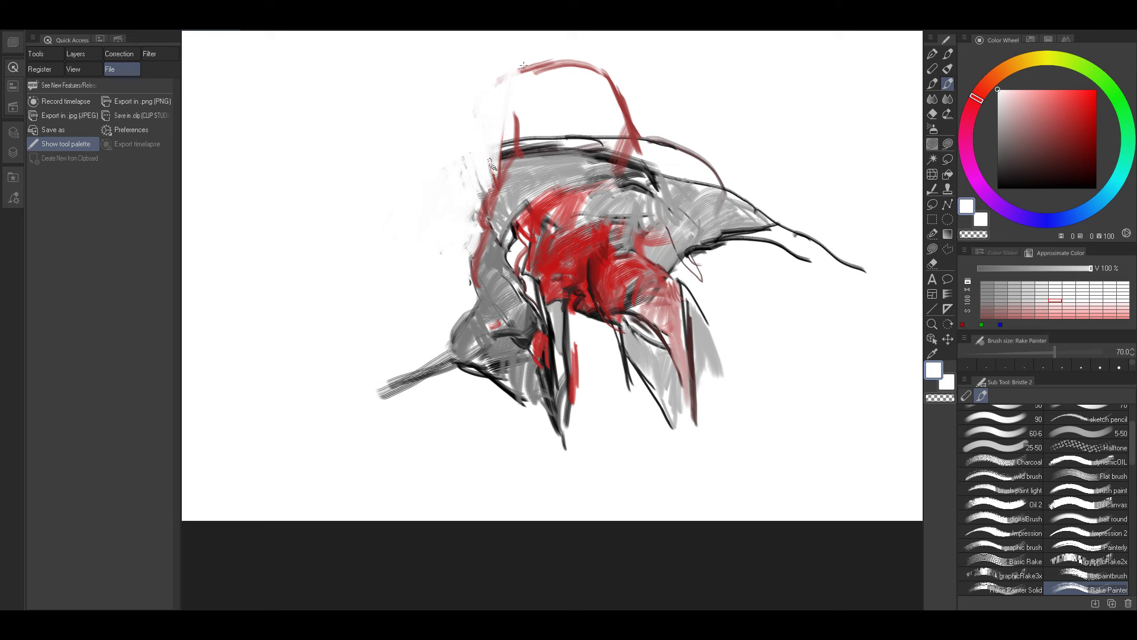
pyautogui.moveTo(523, 65); pyautogui.dragTo(495, 170)
pyautogui.moveTo(538, 67)
pyautogui.mouseDown()
pyautogui.moveTo(499, 168)
pyautogui.moveTo(501, 80)
pyautogui.mouseUp()
pyautogui.press('[')
pyautogui.press('[')
pyautogui.press('[')
pyautogui.moveTo(491, 170); pyautogui.dragTo(496, 161)
pyautogui.press('[')
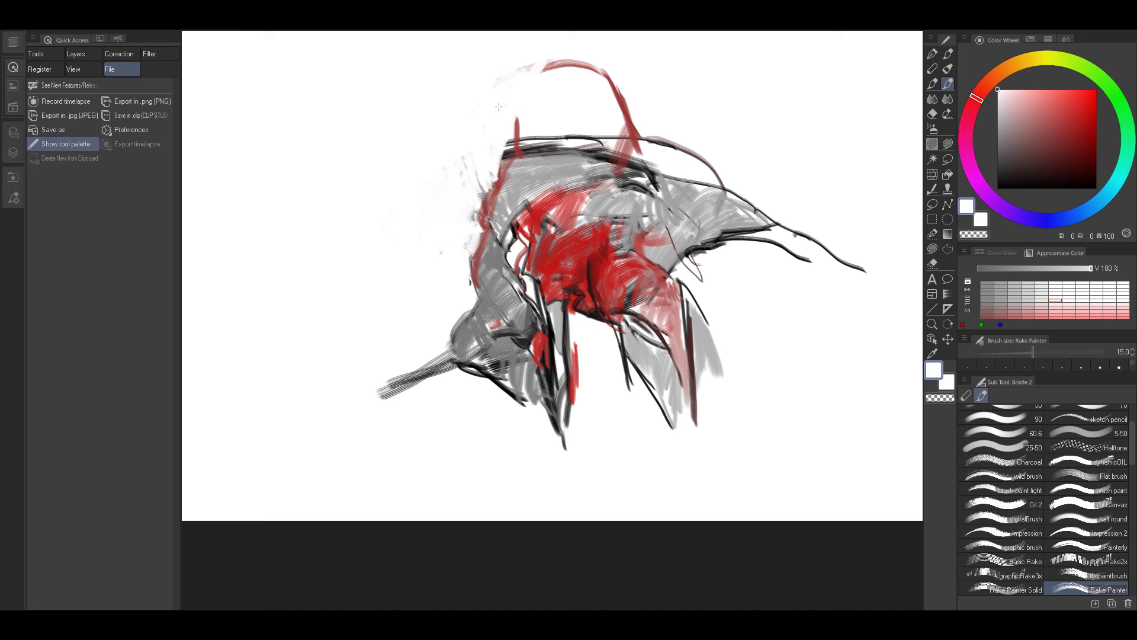
# Sample muted reds and light gray, and blend the red side line into the gray shape.
pyautogui.keyDown('alt'); pyautogui.click(599, 243); pyautogui.keyUp('alt')
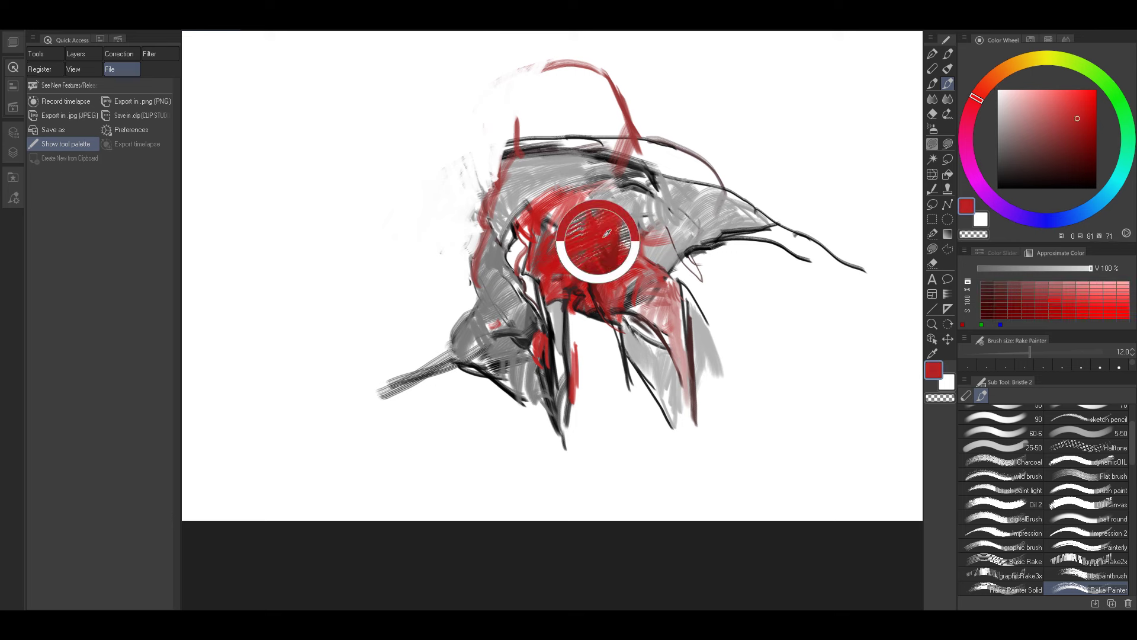
pyautogui.keyDown('alt'); pyautogui.click(479, 266); pyautogui.keyUp('alt')
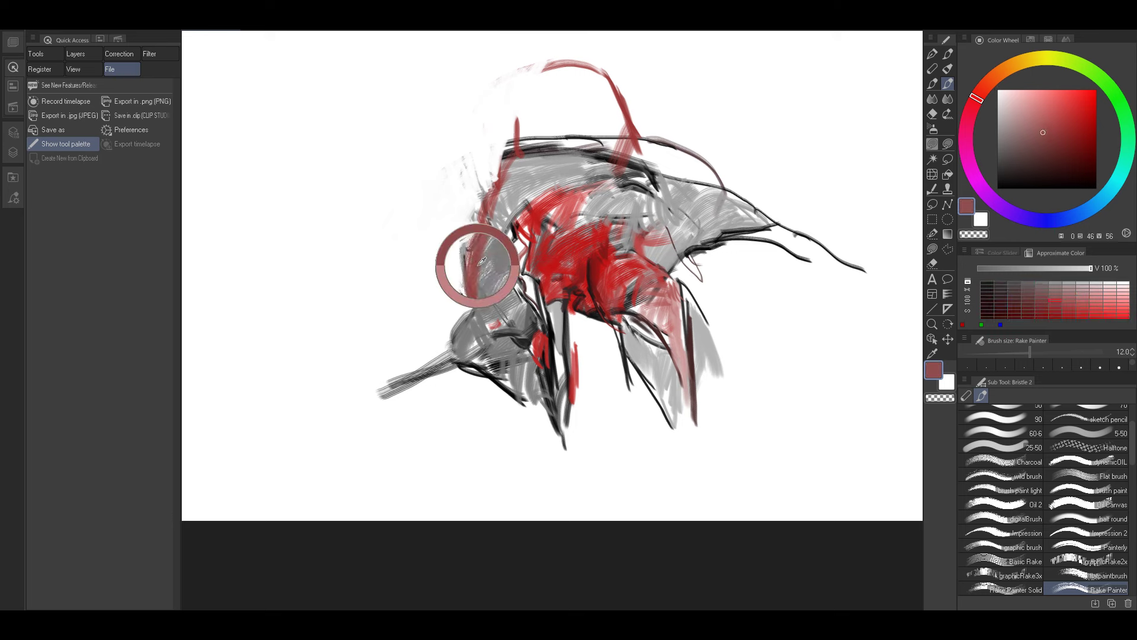
pyautogui.press(']')
pyautogui.keyDown('alt'); pyautogui.click(482, 251); pyautogui.keyUp('alt')
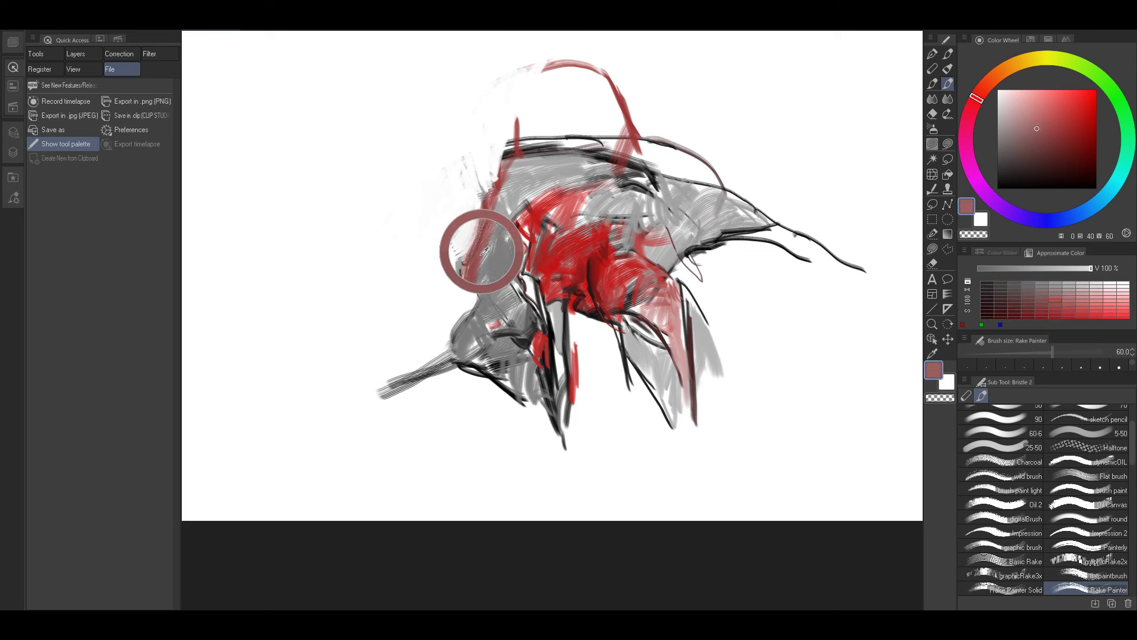
pyautogui.keyDown('alt'); pyautogui.click(516, 185); pyautogui.keyUp('alt')
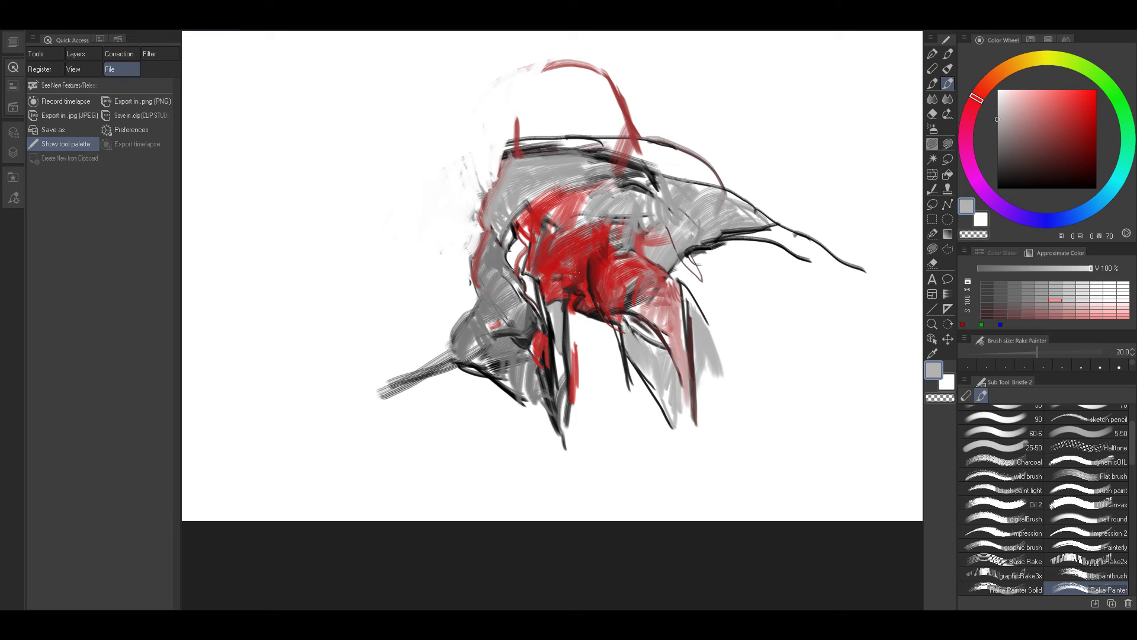
# Sample bright red and refine the body's central crease with fine strokes at brush size 10.
pyautogui.press('[')
pyautogui.moveTo(602, 276); pyautogui.dragTo(588, 291)
pyautogui.press('[')
pyautogui.keyDown('alt'); pyautogui.click(583, 284); pyautogui.keyUp('alt')
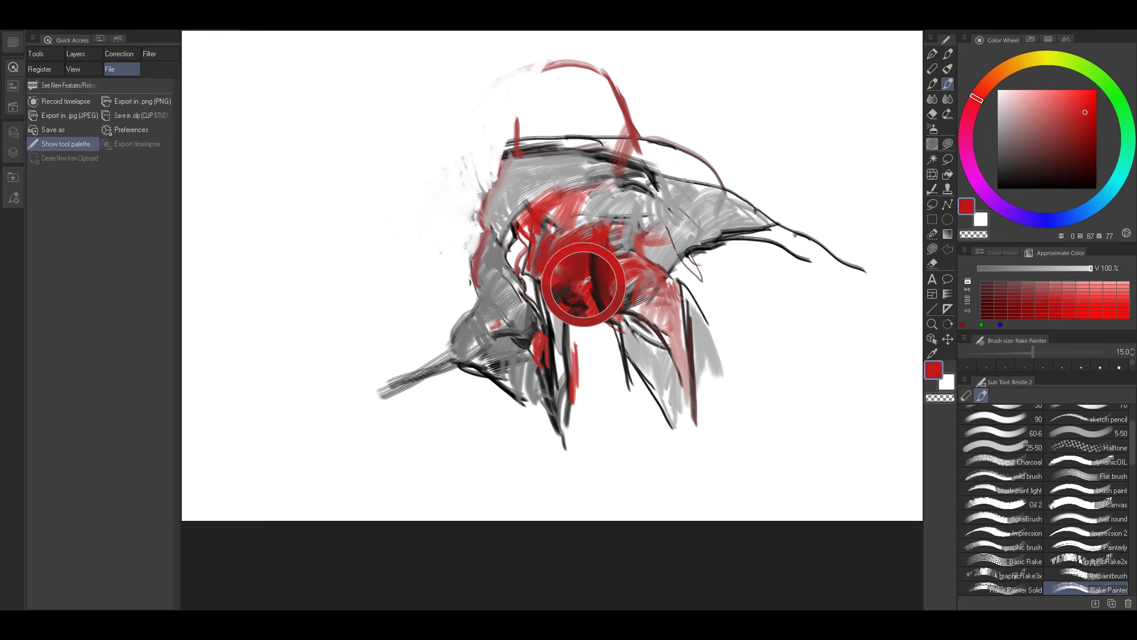
pyautogui.press('[')
pyautogui.press('[')
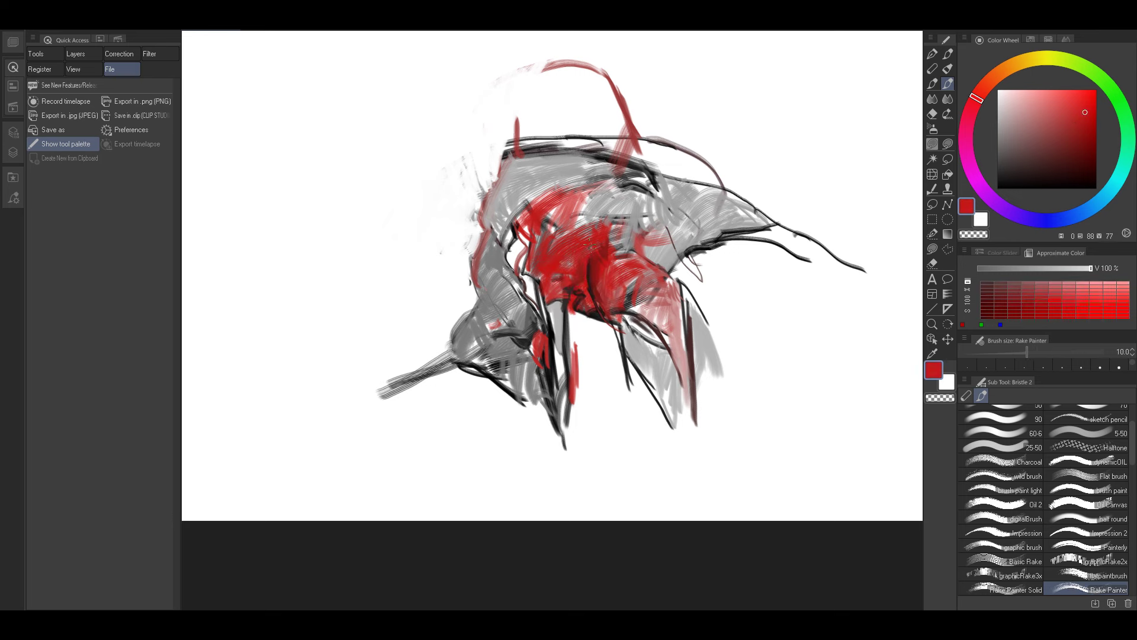
# Sample reds across the body, pick up near-black, and draw a short dark stroke beneath the crest at brush size 40.
pyautogui.press(']')
pyautogui.keyDown('alt'); pyautogui.click(585, 266); pyautogui.keyUp('alt')
pyautogui.press(']')
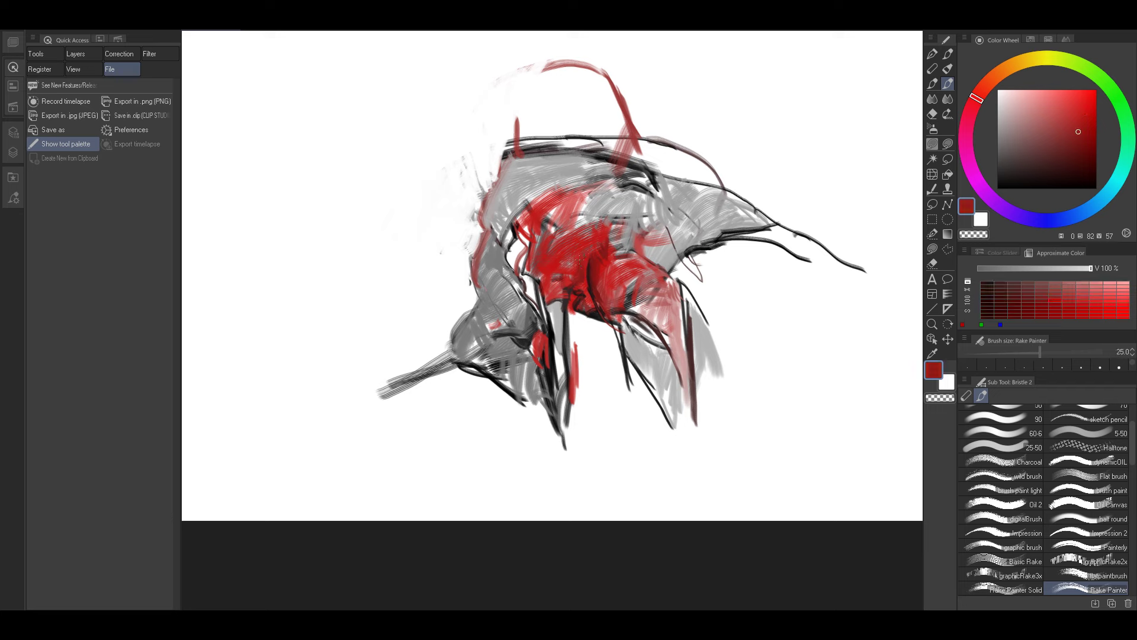
pyautogui.keyDown('alt'); pyautogui.click(575, 252); pyautogui.keyUp('alt')
pyautogui.press(']')
pyautogui.keyDown('alt'); pyautogui.click(581, 232); pyautogui.keyUp('alt')
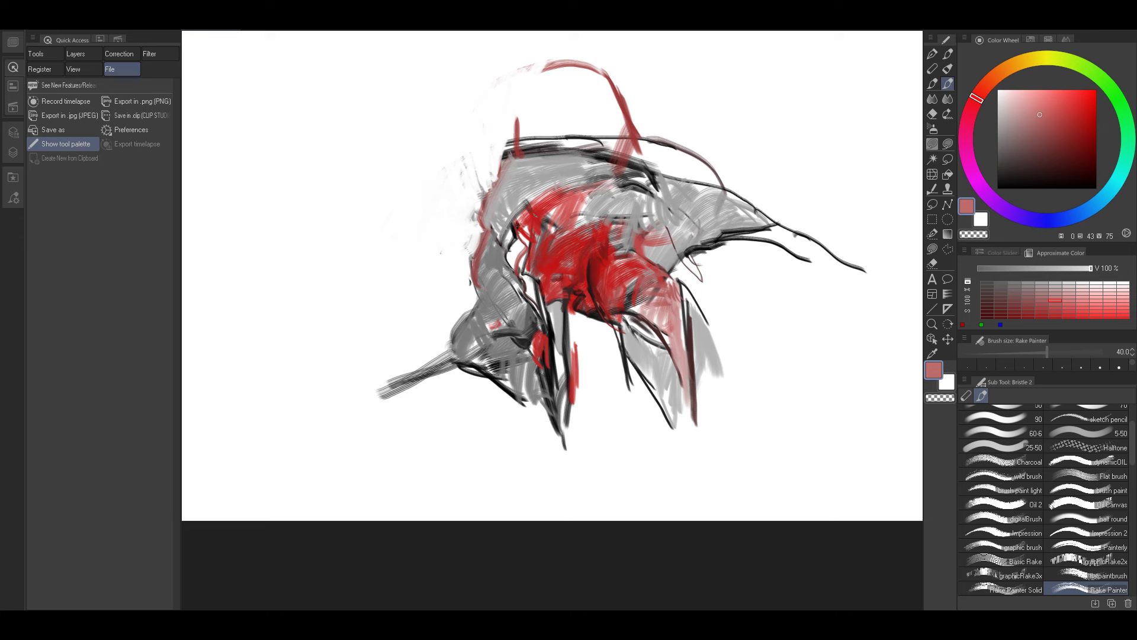
pyautogui.keyDown('alt'); pyautogui.click(514, 231); pyautogui.keyUp('alt')
pyautogui.moveTo(589, 186); pyautogui.dragTo(619, 194)
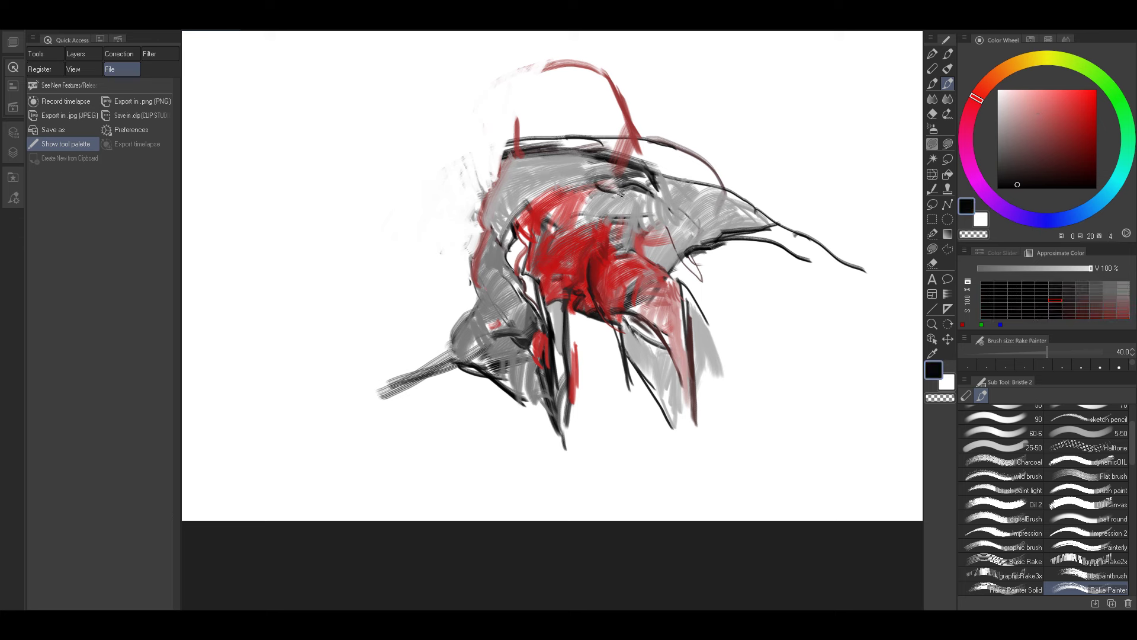
# Sample dark gray and maroon-gray, and outline the muted red patch beside the body at brush sizes of 25 to 30.
pyautogui.keyDown('alt'); pyautogui.click(666, 229); pyautogui.keyUp('alt')
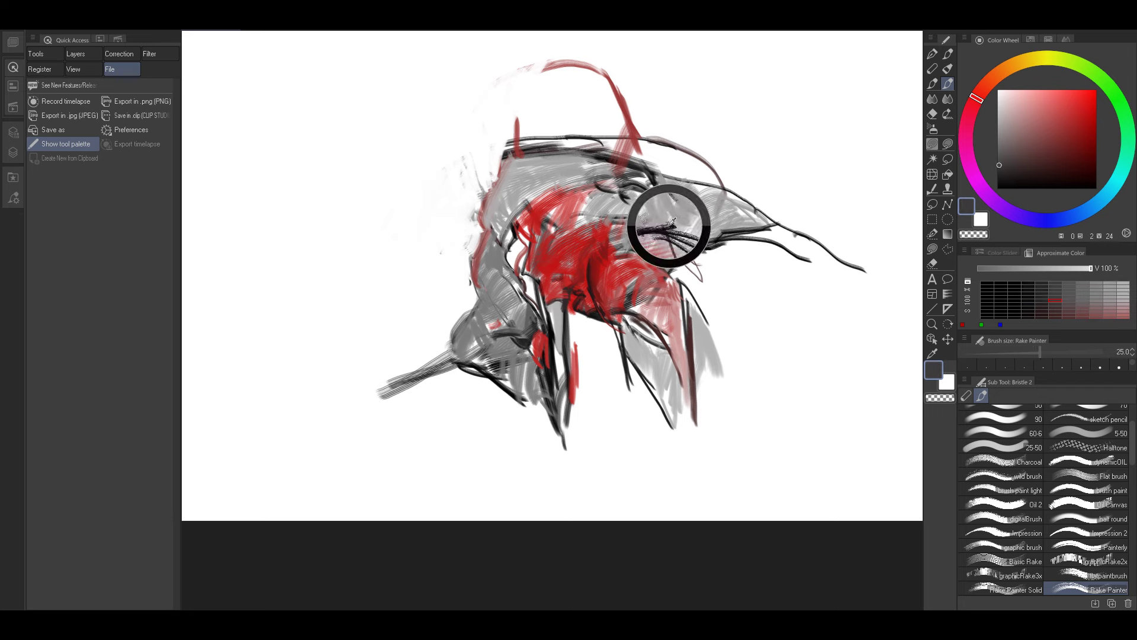
pyautogui.press(']')
pyautogui.press(']')
pyautogui.press(']')
pyautogui.keyDown('alt'); pyautogui.click(646, 232); pyautogui.keyUp('alt')
pyautogui.press('[')
pyautogui.press('[')
pyautogui.press('[')
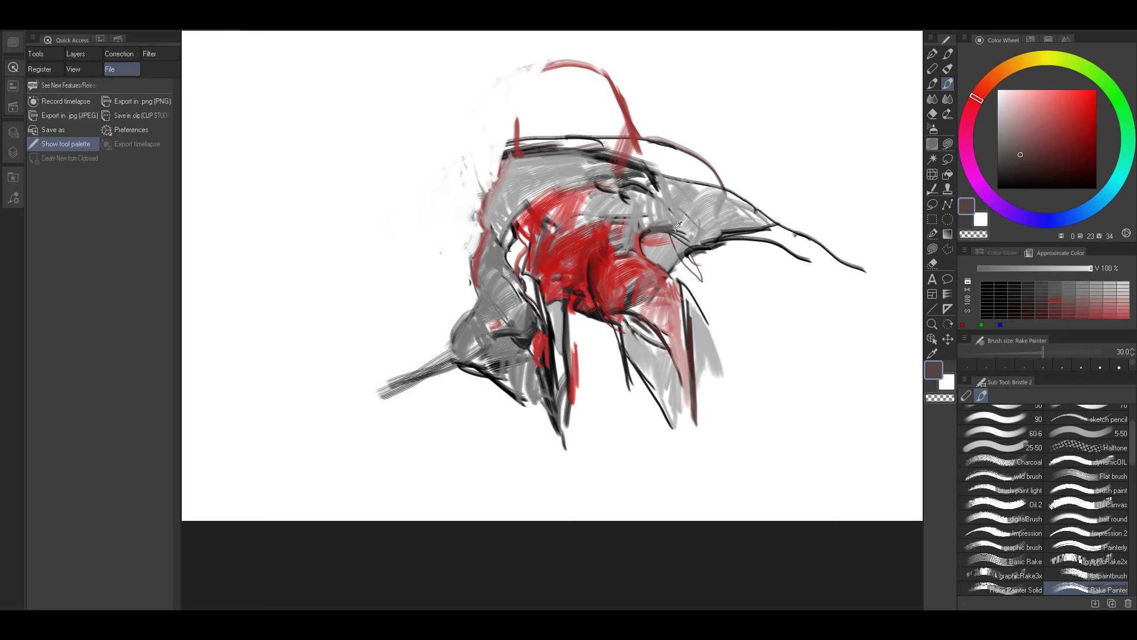
# Sample gray and dark maroon, and refine the outline over the muted red patch at brush sizes of 25 to 17.
pyautogui.keyDown('alt'); pyautogui.click(679, 233); pyautogui.keyUp('alt')
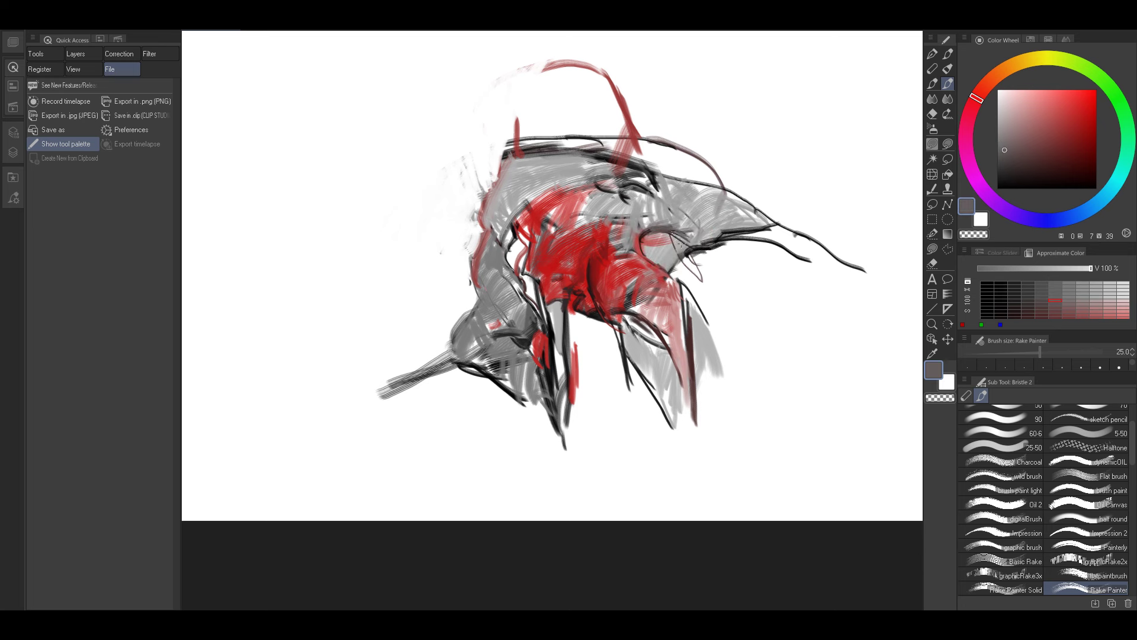
pyautogui.keyDown('alt'); pyautogui.click(649, 230); pyautogui.keyUp('alt')
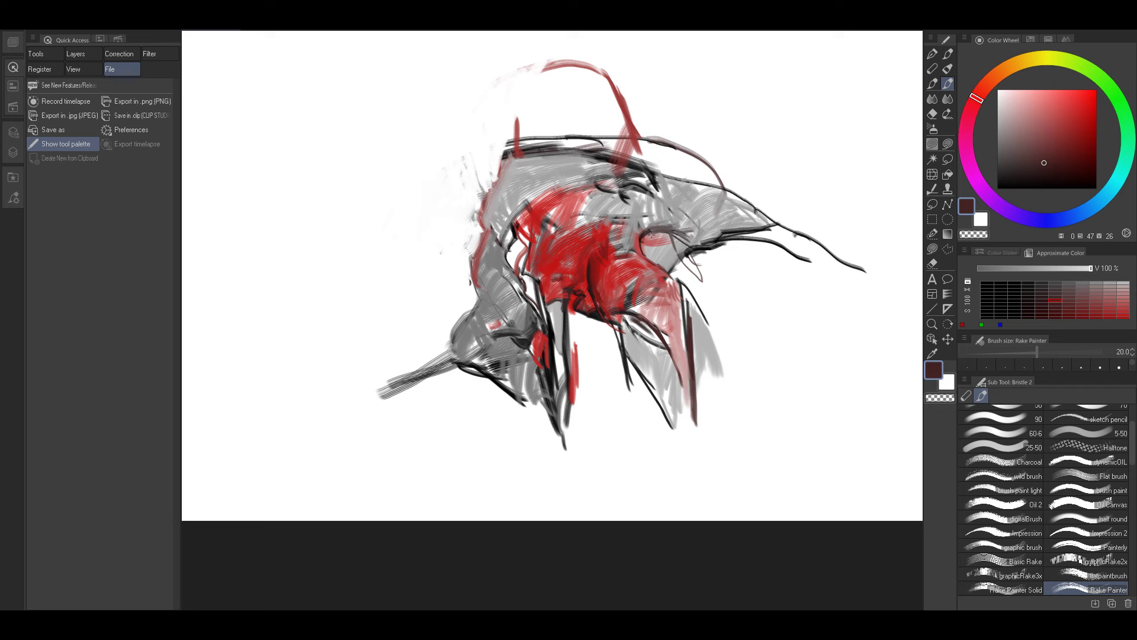
pyautogui.keyDown('alt'); pyautogui.click(648, 231); pyautogui.keyUp('alt')
pyautogui.keyDown('alt'); pyautogui.click(645, 236); pyautogui.keyUp('alt')
pyautogui.press('[')
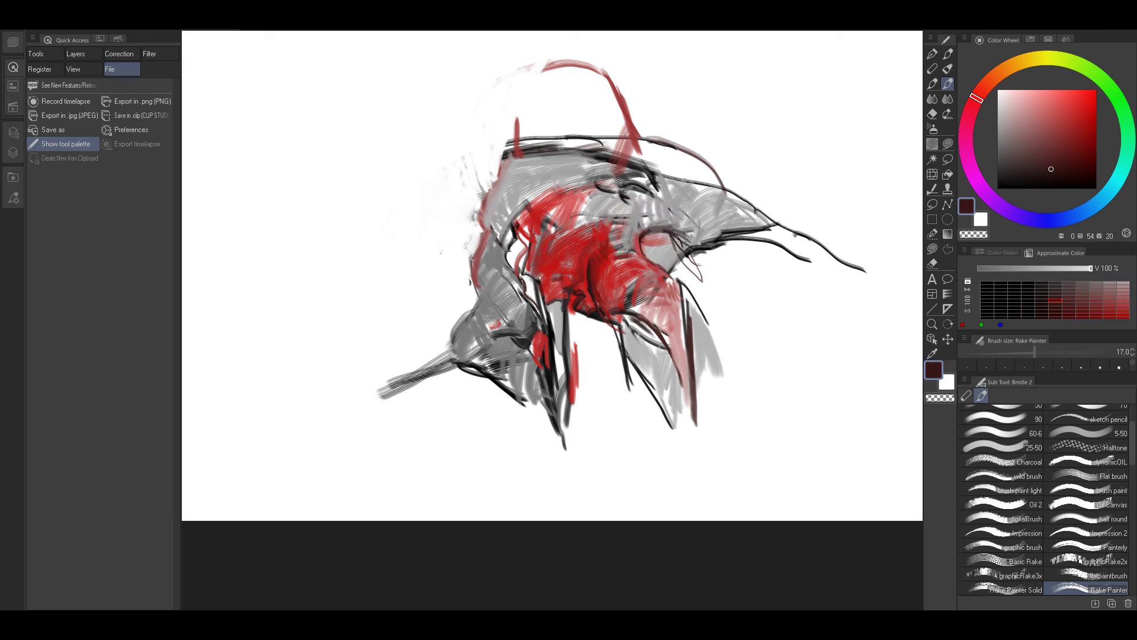
# Add a thin stroke at the wing's base and lengthen the outer right leg's shading with sampled light gray.
pyautogui.moveTo(668, 206); pyautogui.dragTo(715, 229)
pyautogui.keyDown('alt'); pyautogui.click(705, 356); pyautogui.keyUp('alt')
pyautogui.moveTo(711, 350); pyautogui.dragTo(701, 421)
pyautogui.press(']')
pyautogui.press(']')
pyautogui.press(']')
pyautogui.moveTo(712, 371); pyautogui.dragTo(705, 449)
# Sample dark maroon and add dark strokes along the lower edges and creases of the right-hand legs.
pyautogui.keyDown('alt'); pyautogui.click(691, 372); pyautogui.keyUp('alt')
pyautogui.press('[')
pyautogui.press('[')
pyautogui.moveTo(694, 408); pyautogui.dragTo(688, 441)
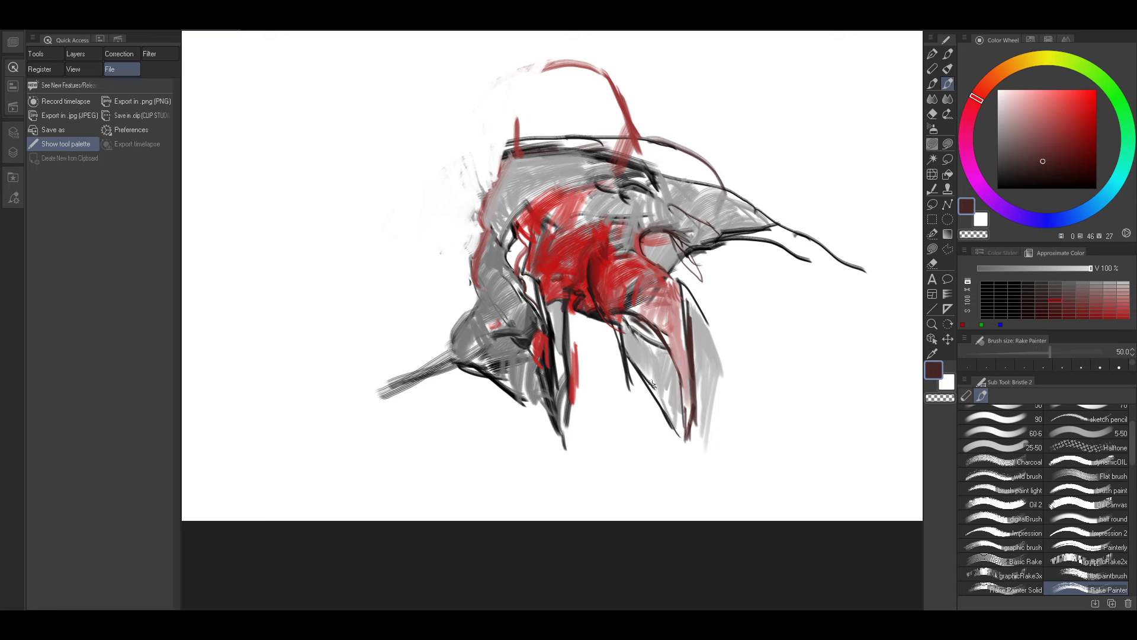
pyautogui.moveTo(652, 384); pyautogui.dragTo(668, 392)
pyautogui.press('[')
pyautogui.moveTo(707, 324); pyautogui.dragTo(718, 391)
# Sample maroon-gray and light gray, and blend the tip of the inner right leg at brush sizes of 50 to 20.
pyautogui.press(']')
pyautogui.press(']')
pyautogui.press(']')
pyautogui.press(']')
pyautogui.keyDown('alt'); pyautogui.click(702, 394); pyautogui.keyUp('alt')
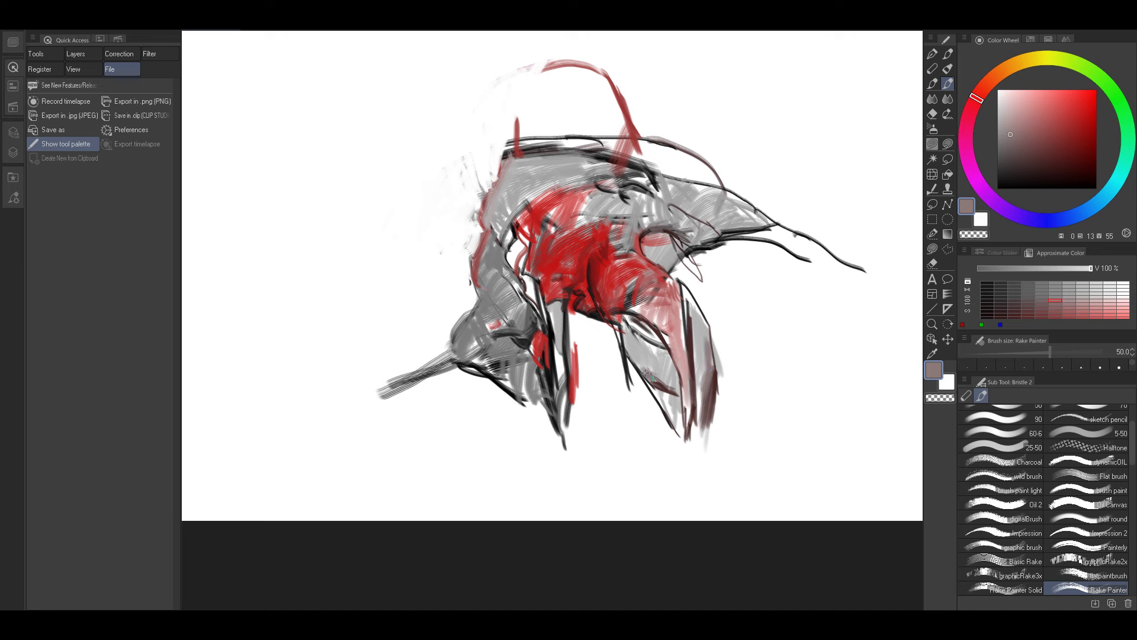
pyautogui.moveTo(673, 418); pyautogui.dragTo(686, 441)
pyautogui.keyDown('alt'); pyautogui.click(674, 408); pyautogui.keyUp('alt')
pyautogui.press('[')
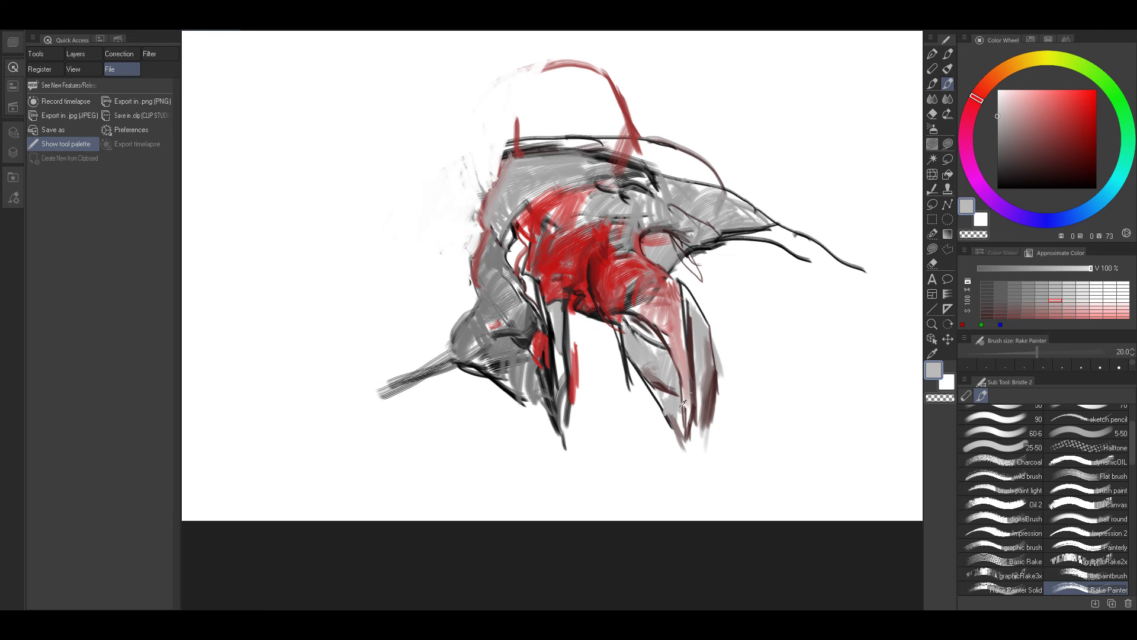
pyautogui.keyDown('alt'); pyautogui.click(672, 415); pyautogui.keyUp('alt')
pyautogui.press(']')
pyautogui.press(']')
pyautogui.press(']')
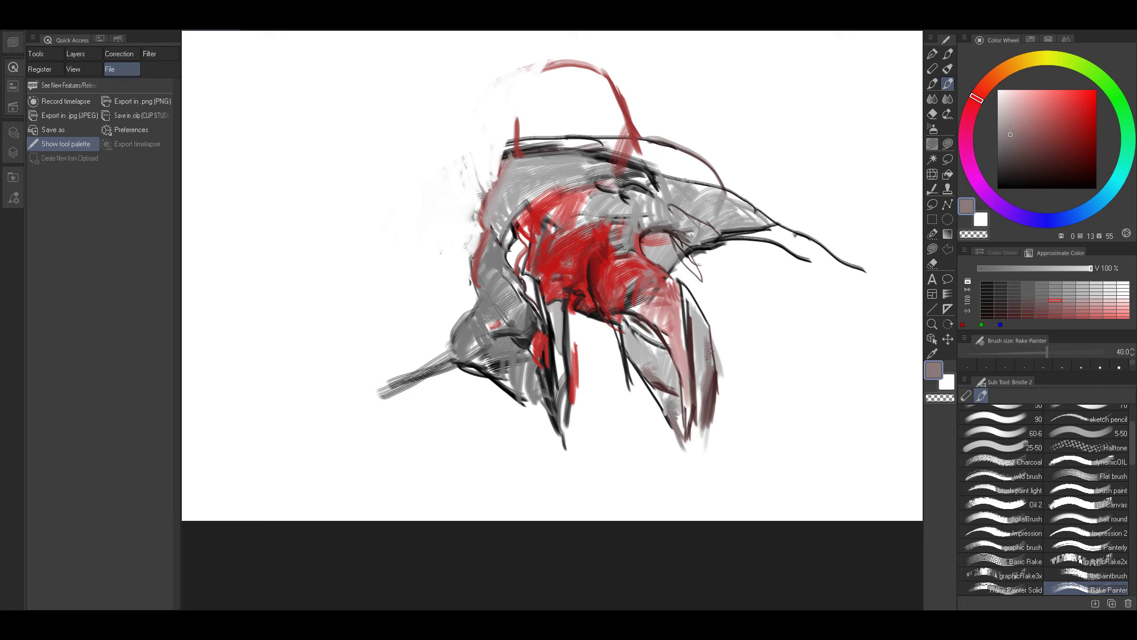
# Sample near-black and add dark accents around the muted red patch and beneath the crest at brush size 25.
pyautogui.press('[')
pyautogui.keyDown('alt'); pyautogui.click(683, 301); pyautogui.keyUp('alt')
pyautogui.keyDown('alt'); pyautogui.click(620, 313); pyautogui.keyUp('alt')
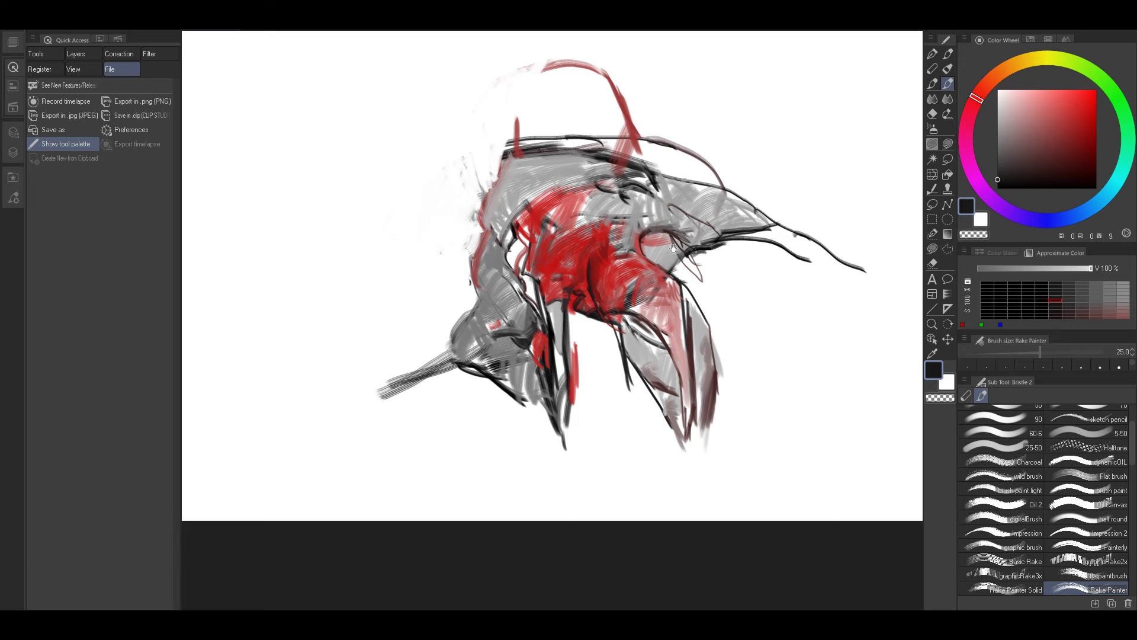
pyautogui.moveTo(673, 247); pyautogui.dragTo(692, 285)
pyautogui.keyDown('alt'); pyautogui.click(649, 239); pyautogui.keyUp('alt')
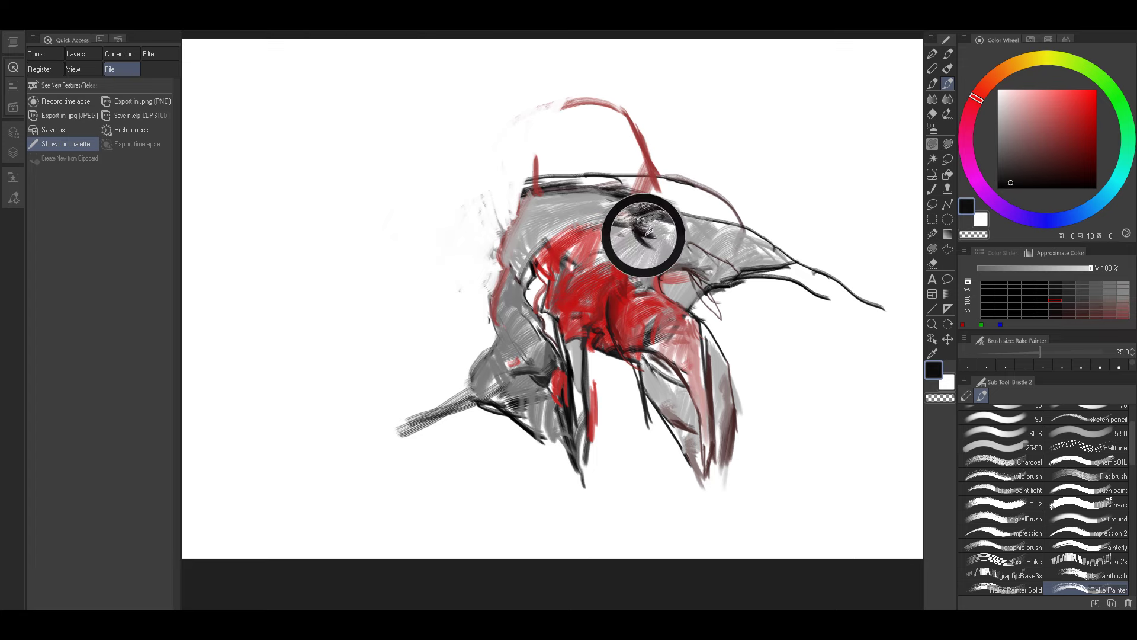
pyautogui.keyDown('alt'); pyautogui.click(662, 245); pyautogui.keyUp('alt')
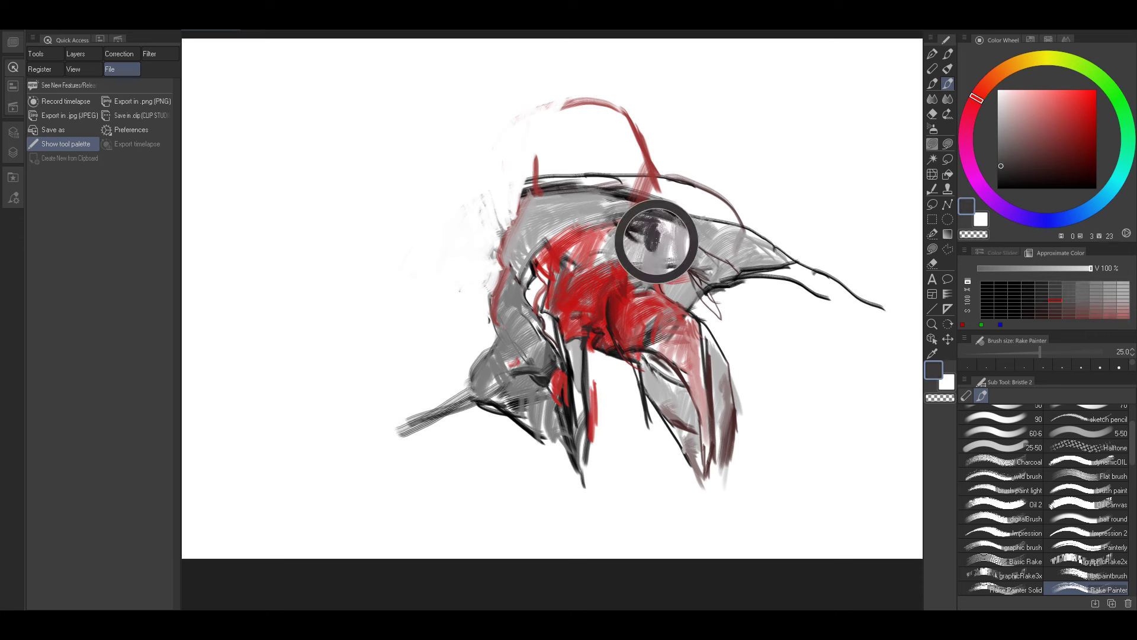
# Sample dark and light grays and blend the shadow beneath the crest at brush sizes of 40 to 60.
pyautogui.press(']')
pyautogui.press(']')
pyautogui.keyDown('alt'); pyautogui.click(665, 243); pyautogui.keyUp('alt')
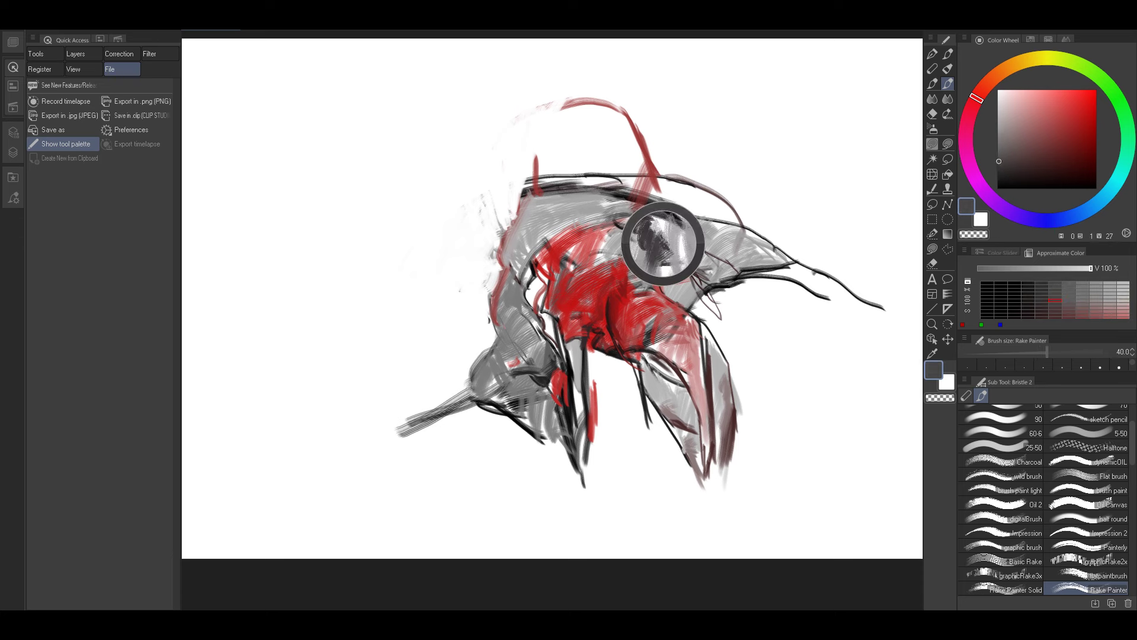
pyautogui.press(']')
pyautogui.press(']')
pyautogui.keyDown('alt'); pyautogui.click(664, 243); pyautogui.keyUp('alt')
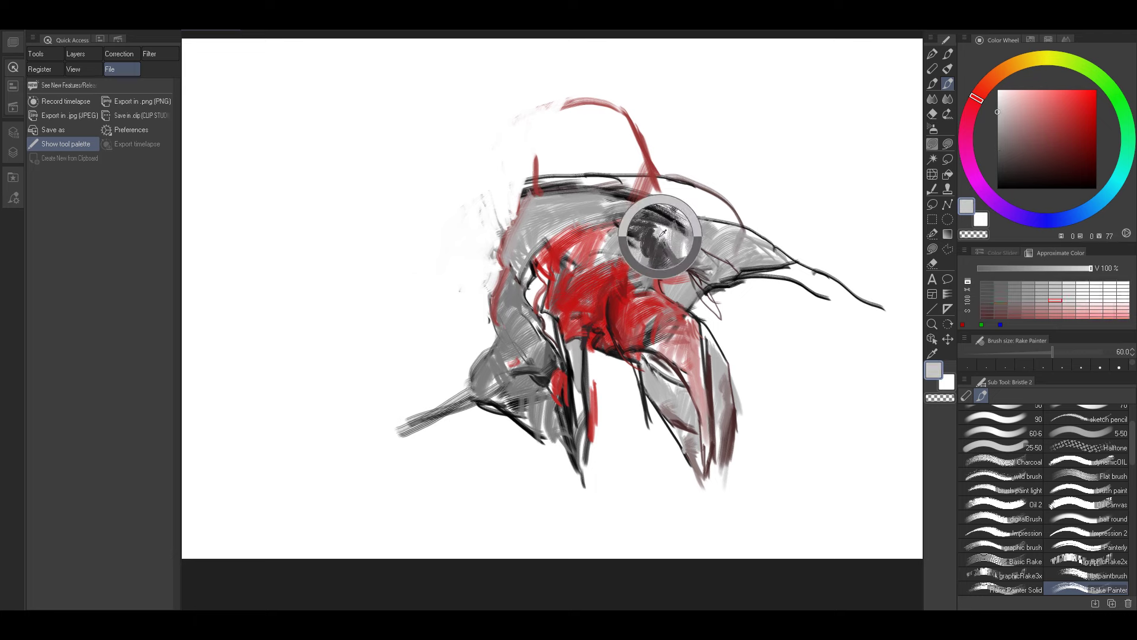
pyautogui.press('[')
pyautogui.keyDown('alt'); pyautogui.click(664, 247); pyautogui.keyUp('alt')
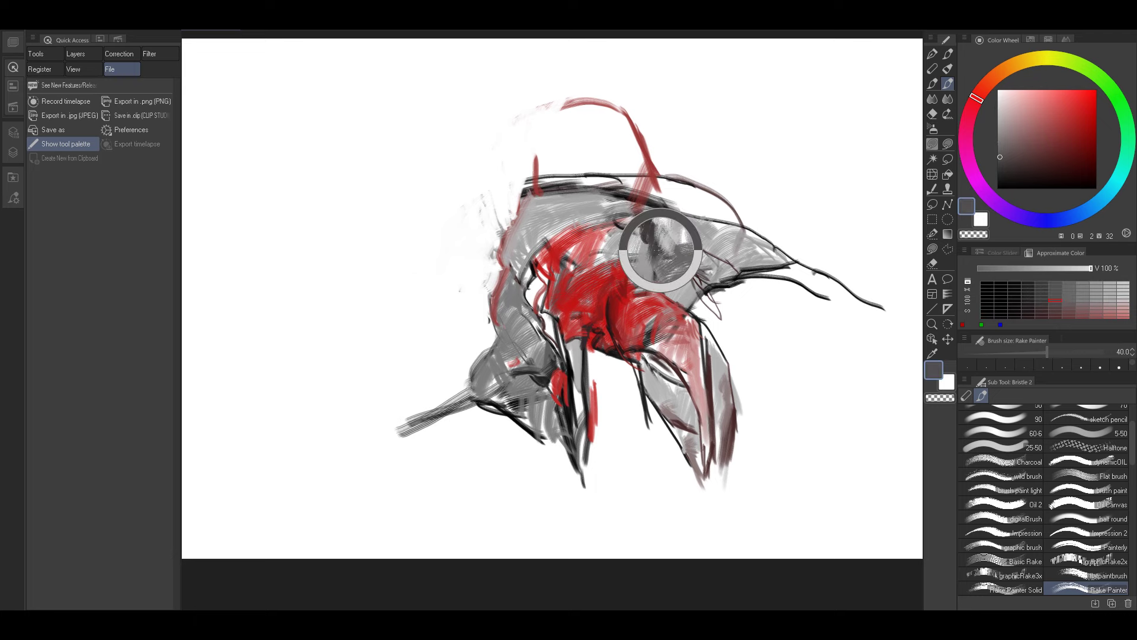
pyautogui.press('[')
# Sample dark maroon and gray, and soften the outline around the muted red patch at brush size 30.
pyautogui.keyDown('alt'); pyautogui.click(717, 271); pyautogui.keyUp('alt')
pyautogui.keyDown('alt'); pyautogui.click(664, 272); pyautogui.keyUp('alt')
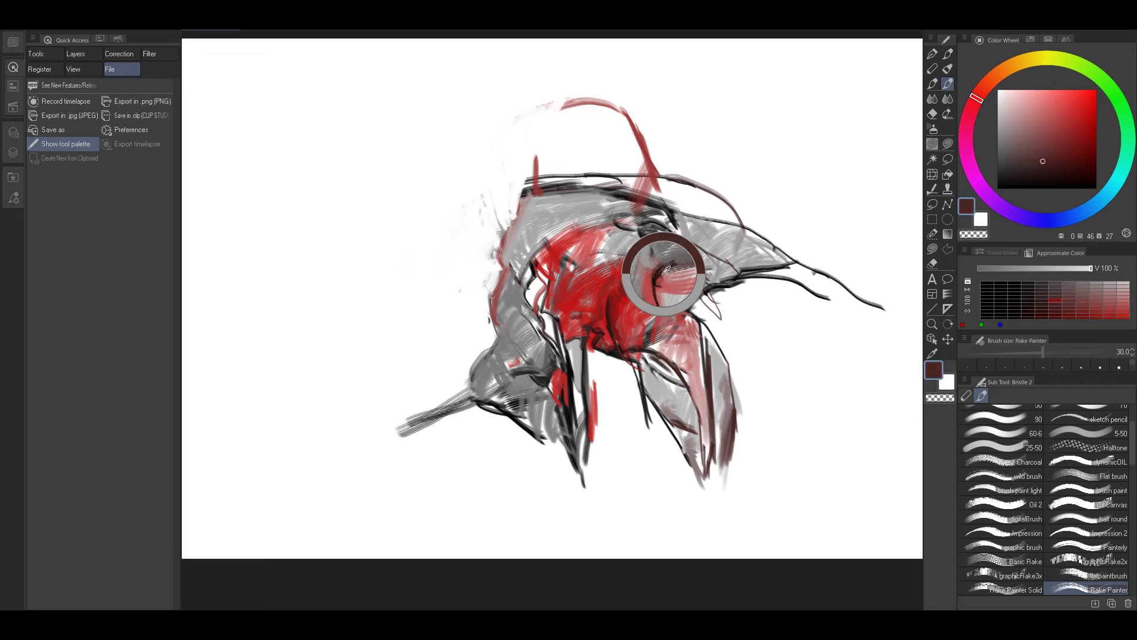
pyautogui.press('[')
pyautogui.press('[')
# Sample light gray from the wing and extend its shading out toward the pointed tip.
pyautogui.keyDown('alt'); pyautogui.click(741, 257); pyautogui.keyUp('alt')
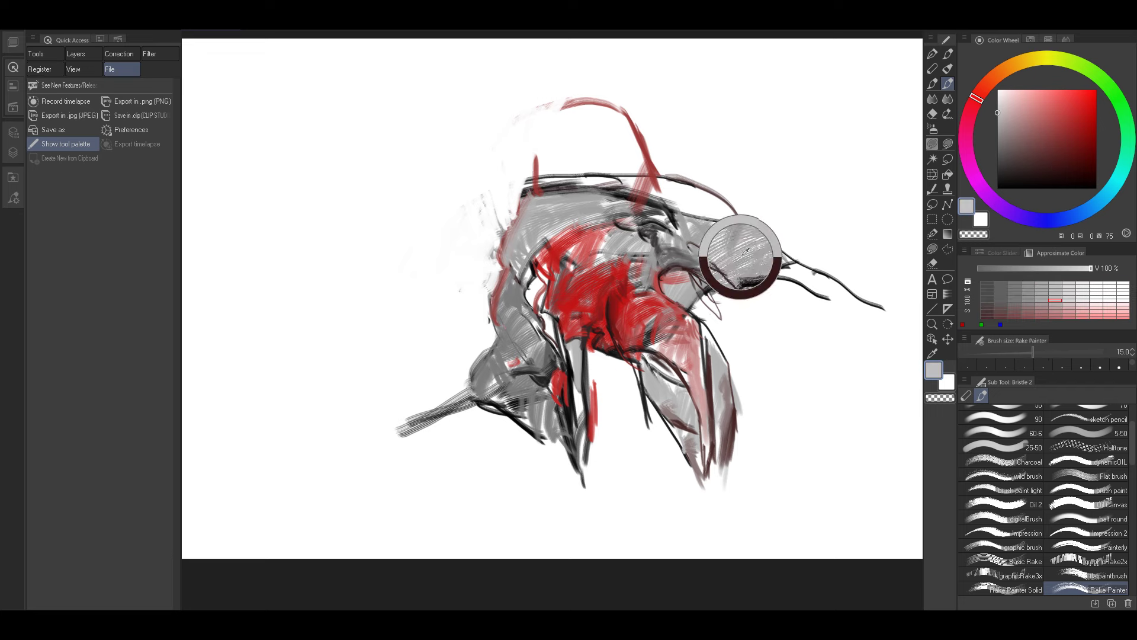
pyautogui.keyDown('alt'); pyautogui.click(763, 256); pyautogui.keyUp('alt')
pyautogui.moveTo(749, 265)
pyautogui.mouseDown()
pyautogui.moveTo(780, 265)
pyautogui.moveTo(741, 253)
pyautogui.moveTo(715, 268)
pyautogui.moveTo(774, 260)
pyautogui.moveTo(816, 294)
pyautogui.mouseUp()
pyautogui.press(']')
pyautogui.press(']')
pyautogui.press(']')
pyautogui.moveTo(721, 280); pyautogui.dragTo(813, 280)
# Sample white and paint out marks inside the crest at brush size 60.
pyautogui.keyDown('alt'); pyautogui.click(713, 98); pyautogui.keyUp('alt')
pyautogui.press(']')
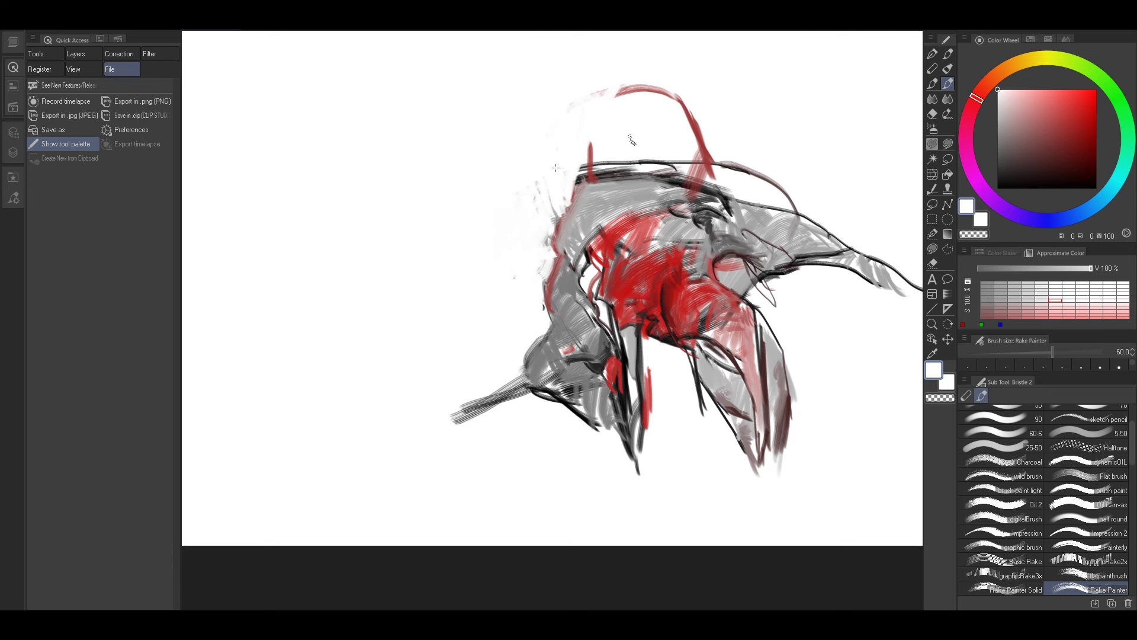
pyautogui.moveTo(588, 155); pyautogui.dragTo(724, 143)
# Sample red and draw a second pointed crest line from the body's left edge to its top at brush size 30.
pyautogui.keyDown('alt'); pyautogui.click(697, 175); pyautogui.keyUp('alt')
pyautogui.keyDown('alt'); pyautogui.click(649, 282); pyautogui.keyUp('alt')
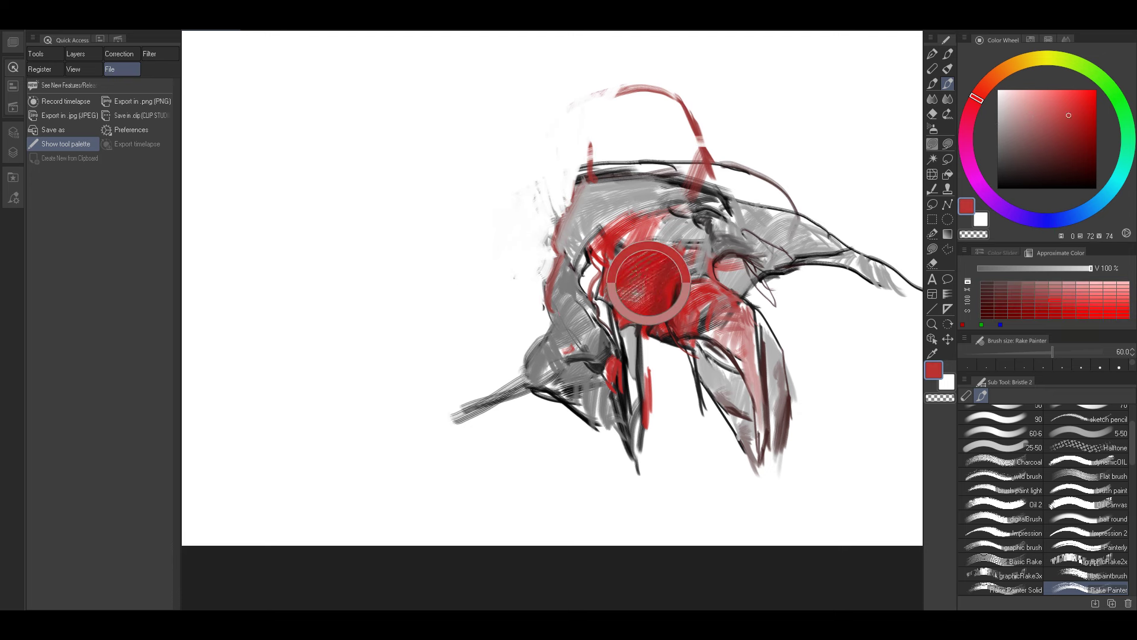
pyautogui.press('[')
pyautogui.press('[')
pyautogui.press('[')
pyautogui.moveTo(555, 286)
pyautogui.mouseDown()
pyautogui.moveTo(561, 101)
pyautogui.moveTo(668, 166)
pyautogui.mouseUp()
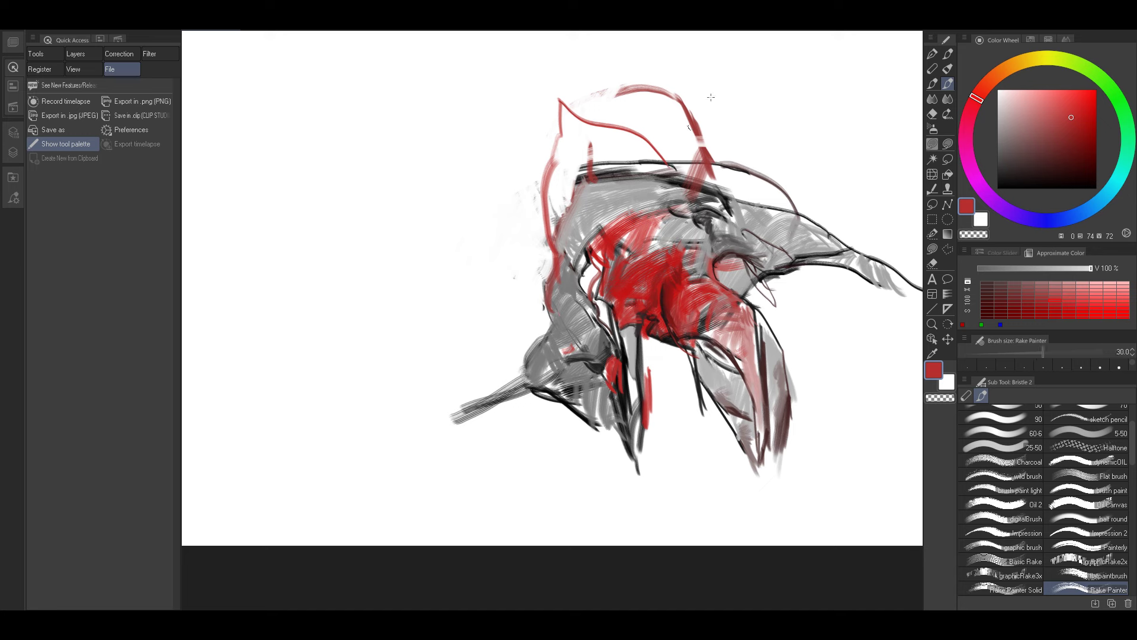
# Thicken the body's left edge with short red strokes, reducing the brush to size 20.
pyautogui.press('[')
pyautogui.moveTo(543, 263)
pyautogui.mouseDown()
pyautogui.moveTo(546, 320)
pyautogui.moveTo(560, 280)
pyautogui.mouseUp()
pyautogui.press('[')
pyautogui.press('[')
pyautogui.press('[')
# Pick black and sketch the rounded head and a leg line of a small second figure left of the main form.
pyautogui.moveTo(724, 260); pyautogui.dragTo(748, 211)
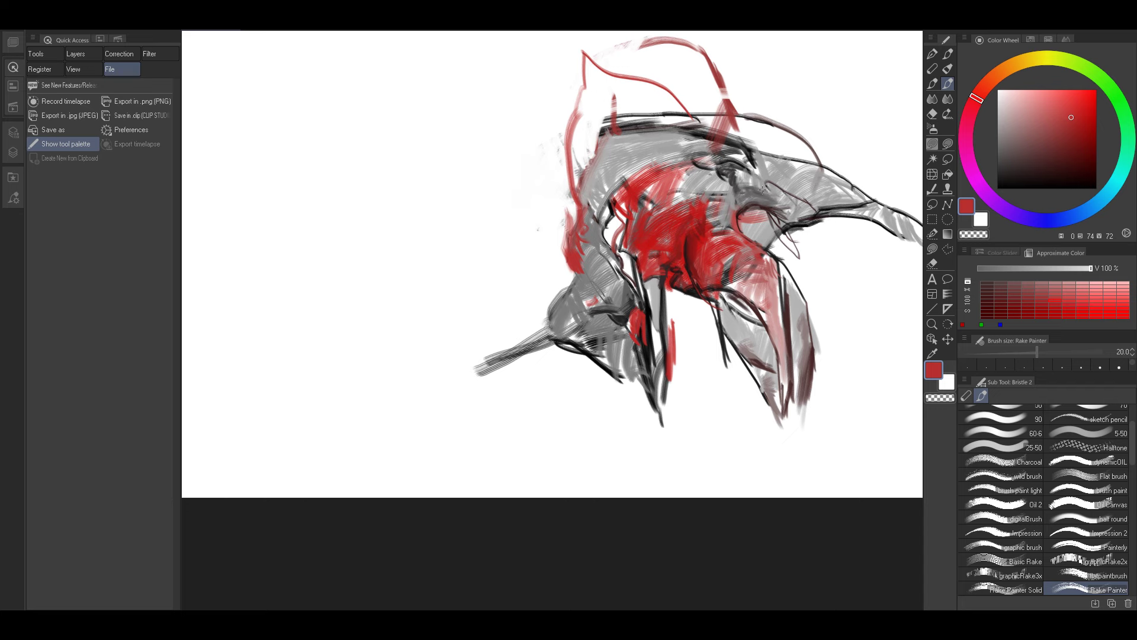
pyautogui.press('h')
pyautogui.press('h')
pyautogui.moveTo(674, 267)
pyautogui.mouseDown()
pyautogui.moveTo(748, 301)
pyautogui.moveTo(646, 325)
pyautogui.moveTo(695, 251)
pyautogui.mouseUp()
pyautogui.moveTo(647, 316)
pyautogui.mouseDown()
pyautogui.moveTo(651, 291)
pyautogui.moveTo(741, 296)
pyautogui.mouseUp()
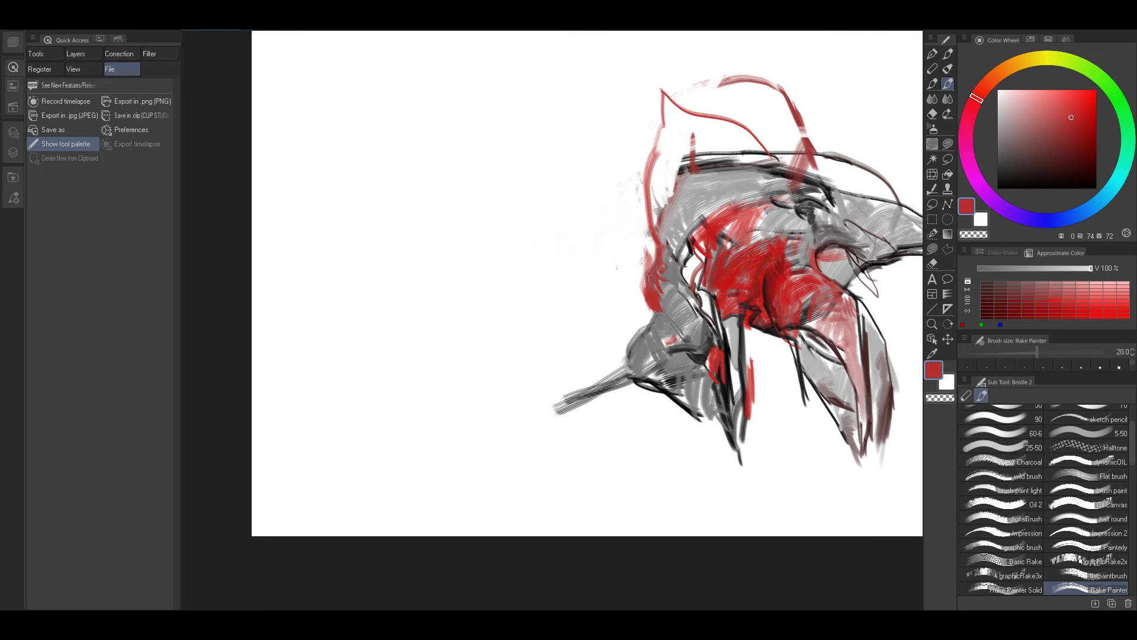
pyautogui.moveTo(1031, 160); pyautogui.dragTo(986, 203)
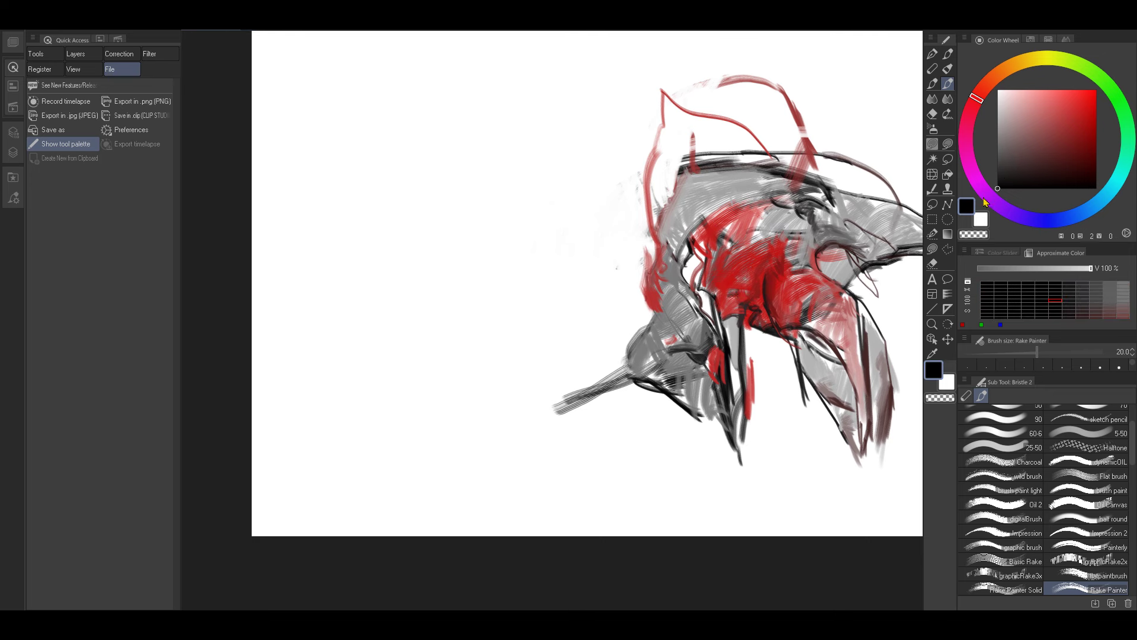
pyautogui.moveTo(427, 418); pyautogui.dragTo(456, 338)
pyautogui.moveTo(430, 268)
pyautogui.mouseDown()
pyautogui.moveTo(453, 314)
pyautogui.moveTo(468, 223)
pyautogui.moveTo(483, 231)
pyautogui.mouseUp()
# Darken the right side of the small head with broad black strokes and shade its face with sampled light gray.
pyautogui.press(']')
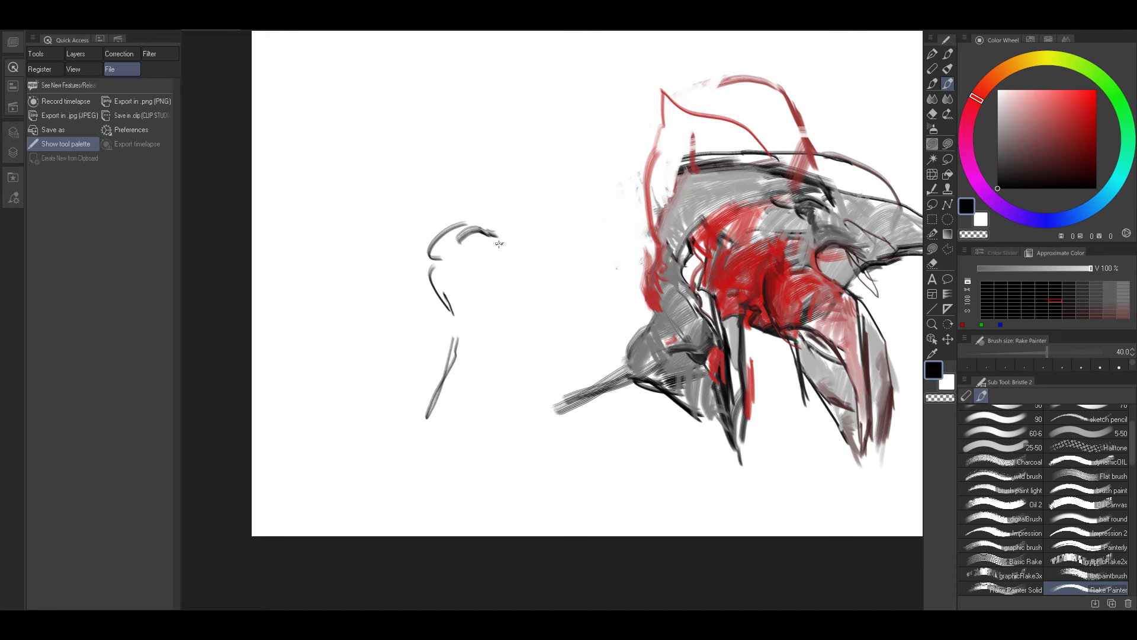
pyautogui.press(']')
pyautogui.moveTo(496, 237)
pyautogui.mouseDown()
pyautogui.moveTo(501, 264)
pyautogui.moveTo(470, 301)
pyautogui.moveTo(479, 277)
pyautogui.moveTo(464, 283)
pyautogui.moveTo(490, 265)
pyautogui.moveTo(535, 260)
pyautogui.moveTo(501, 276)
pyautogui.mouseUp()
pyautogui.press('[')
pyautogui.press('[')
pyautogui.keyDown('alt'); pyautogui.click(502, 277); pyautogui.keyUp('alt')
pyautogui.keyDown('alt'); pyautogui.click(502, 277); pyautogui.keyUp('alt')
pyautogui.moveTo(509, 261); pyautogui.dragTo(491, 280)
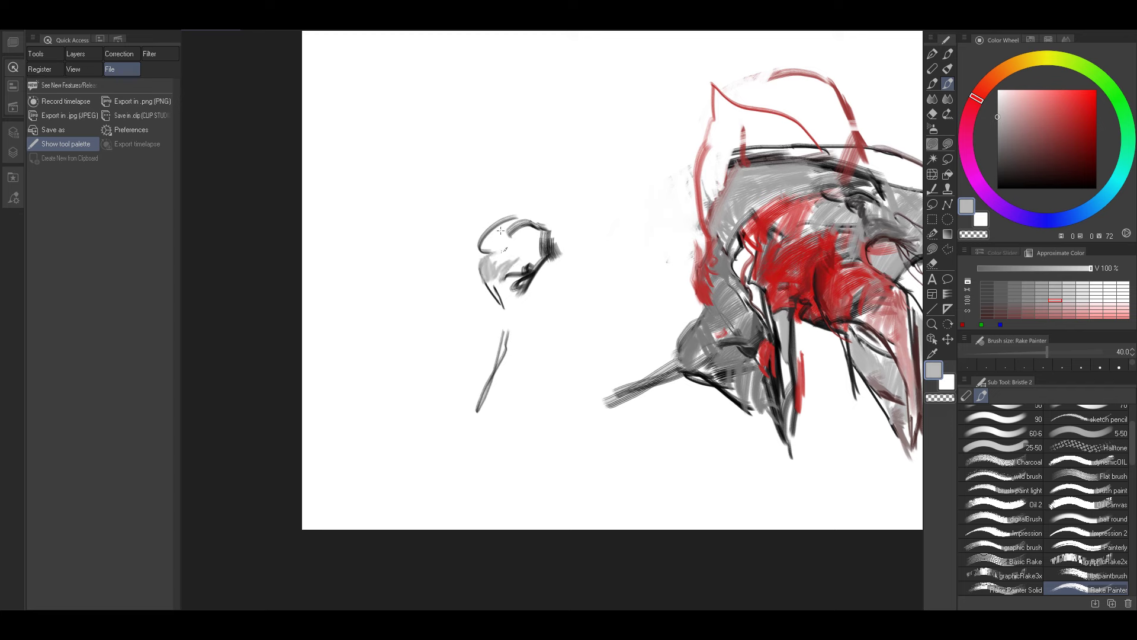
# Fill the small head's rounded top with light gray and shade across its lower edge.
pyautogui.press(']')
pyautogui.press(']')
pyautogui.moveTo(506, 227); pyautogui.dragTo(483, 251)
pyautogui.moveTo(505, 230)
pyautogui.mouseDown()
pyautogui.moveTo(498, 257)
pyautogui.moveTo(511, 265)
pyautogui.moveTo(504, 245)
pyautogui.moveTo(524, 257)
pyautogui.mouseUp()
pyautogui.press(']')
pyautogui.press(']')
pyautogui.moveTo(548, 235); pyautogui.dragTo(507, 270)
# Sample a tone from the small head's lower edge and add short strokes to its underside.
pyautogui.keyDown('alt'); pyautogui.click(528, 274); pyautogui.keyUp('alt')
pyautogui.press('[')
pyautogui.moveTo(502, 264); pyautogui.dragTo(492, 291)
pyautogui.press('[')
pyautogui.press('[')
# Draw the small figure's neck line, a long thin leg below it, and a curve from the leg toward the body.
pyautogui.moveTo(515, 260)
pyautogui.mouseDown()
pyautogui.moveTo(526, 273)
pyautogui.moveTo(515, 318)
pyautogui.moveTo(526, 290)
pyautogui.moveTo(548, 347)
pyautogui.mouseUp()
pyautogui.press('[')
pyautogui.press('[')
pyautogui.press('[')
pyautogui.moveTo(543, 316); pyautogui.dragTo(533, 442)
pyautogui.press(']')
pyautogui.moveTo(543, 364)
pyautogui.mouseDown()
pyautogui.moveTo(581, 301)
pyautogui.moveTo(570, 287)
pyautogui.mouseUp()
# Outline the top and back of the small figure's body, widening the brush for the rear edge.
pyautogui.moveTo(555, 262); pyautogui.dragTo(606, 278)
pyautogui.press(']')
pyautogui.press(']')
pyautogui.moveTo(606, 278)
pyautogui.mouseDown()
pyautogui.moveTo(591, 315)
pyautogui.moveTo(571, 327)
pyautogui.moveTo(587, 297)
pyautogui.moveTo(604, 304)
pyautogui.mouseUp()
pyautogui.press(']')
pyautogui.press(']')
# Sample grays and shade the small figure's body down toward the leg, finishing at brush size 40.
pyautogui.keyDown('alt'); pyautogui.click(597, 287); pyautogui.keyUp('alt')
pyautogui.keyDown('alt'); pyautogui.click(609, 284); pyautogui.keyUp('alt')
pyautogui.moveTo(556, 261); pyautogui.dragTo(587, 245)
pyautogui.moveTo(559, 255)
pyautogui.mouseDown()
pyautogui.moveTo(618, 248)
pyautogui.moveTo(617, 277)
pyautogui.moveTo(601, 255)
pyautogui.moveTo(594, 285)
pyautogui.moveTo(583, 287)
pyautogui.moveTo(581, 258)
pyautogui.moveTo(570, 292)
pyautogui.moveTo(549, 274)
pyautogui.moveTo(554, 307)
pyautogui.moveTo(572, 261)
pyautogui.moveTo(551, 336)
pyautogui.mouseUp()
pyautogui.keyDown('alt'); pyautogui.click(604, 253); pyautogui.keyUp('alt')
pyautogui.press(']')
pyautogui.moveTo(579, 301); pyautogui.dragTo(551, 336)
pyautogui.press('[')
pyautogui.press('[')
pyautogui.press('[')
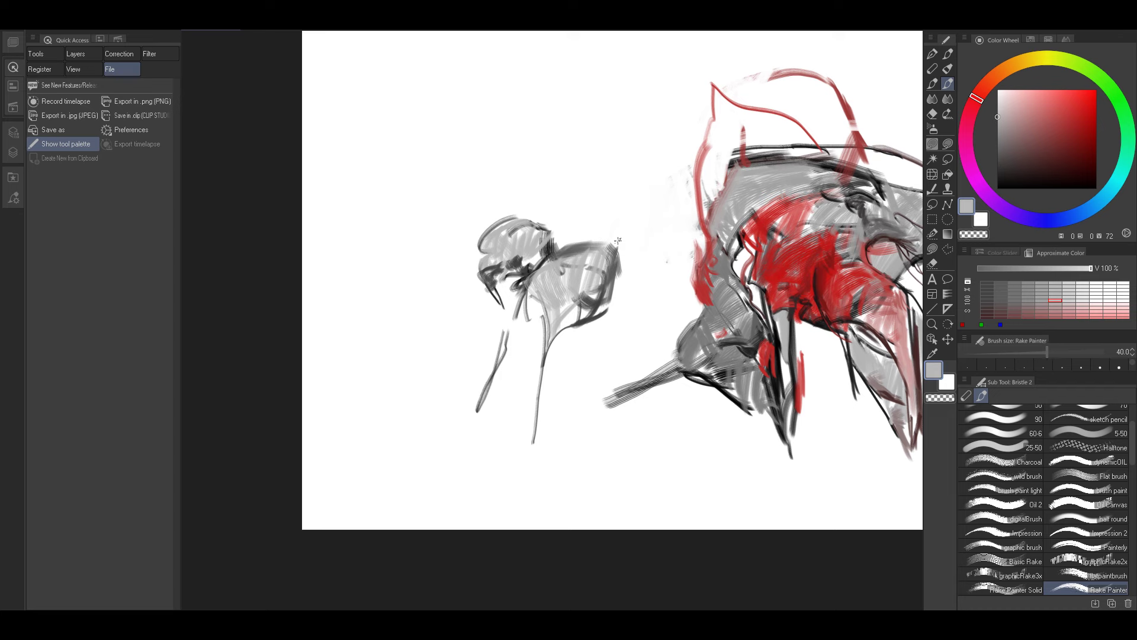
# Sample dark tones beneath the small head and draw a diagonal stroke from there down toward the front.
pyautogui.keyDown('alt'); pyautogui.click(536, 265); pyautogui.keyUp('alt')
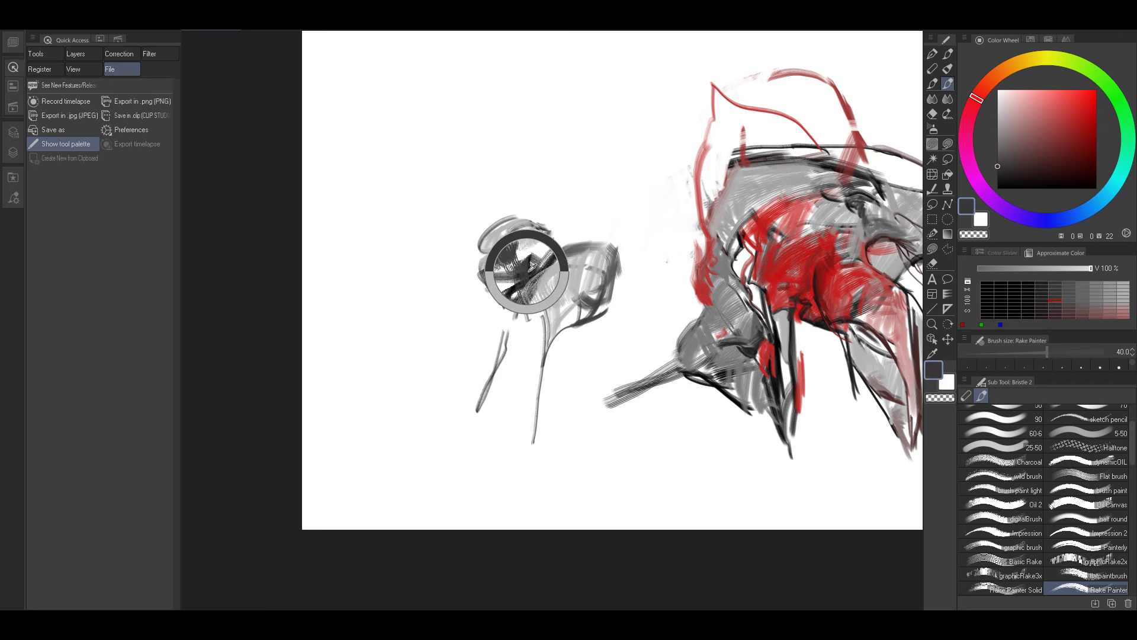
pyautogui.press('[')
pyautogui.keyDown('alt'); pyautogui.click(522, 260); pyautogui.keyUp('alt')
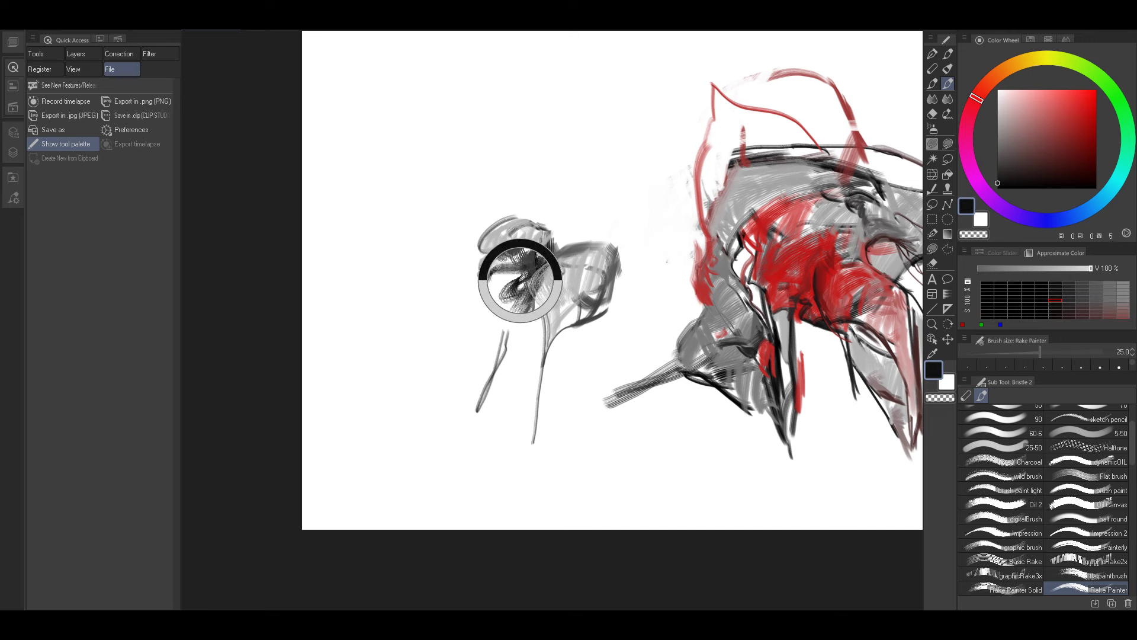
pyautogui.press('[')
pyautogui.keyDown('alt'); pyautogui.click(521, 276); pyautogui.keyUp('alt')
pyautogui.moveTo(520, 275)
pyautogui.mouseDown()
pyautogui.moveTo(470, 277)
pyautogui.moveTo(442, 336)
pyautogui.mouseUp()
# Draw the small figure's tapering front limb and a large curved outline rising from it in front of the head.
pyautogui.press(']')
pyautogui.press(']')
pyautogui.press(']')
pyautogui.press('[')
pyautogui.moveTo(398, 397)
pyautogui.mouseDown()
pyautogui.moveTo(486, 318)
pyautogui.moveTo(477, 324)
pyautogui.moveTo(500, 334)
pyautogui.moveTo(521, 276)
pyautogui.moveTo(457, 294)
pyautogui.moveTo(426, 254)
pyautogui.moveTo(474, 203)
pyautogui.mouseUp()
pyautogui.press(']')
pyautogui.press(']')
pyautogui.press('[')
pyautogui.press('[')
pyautogui.press('[')
pyautogui.press(']')
pyautogui.press(']')
pyautogui.moveTo(474, 203)
pyautogui.mouseDown()
pyautogui.moveTo(415, 296)
pyautogui.moveTo(475, 212)
pyautogui.mouseUp()
# Sweep a dark crest stroke over the small head, and add a thinner inner line along the front lobe's curve.
pyautogui.press(']')
pyautogui.moveTo(487, 213); pyautogui.dragTo(574, 203)
pyautogui.press('[')
pyautogui.press('[')
pyautogui.press('[')
pyautogui.press('[')
pyautogui.press('[')
pyautogui.press('[')
pyautogui.moveTo(471, 215)
pyautogui.mouseDown()
pyautogui.moveTo(503, 233)
pyautogui.moveTo(457, 220)
pyautogui.moveTo(466, 211)
pyautogui.moveTo(428, 258)
pyautogui.mouseUp()
# Sample a tone from the front lobe and shade its upper part with progressively wider gray strokes.
pyautogui.press('[')
pyautogui.press('[')
pyautogui.press('[')
pyautogui.press(']')
pyautogui.press(']')
pyautogui.keyDown('alt'); pyautogui.click(456, 221); pyautogui.keyUp('alt')
pyautogui.press(']')
pyautogui.press(']')
pyautogui.press(']')
pyautogui.press(']')
pyautogui.press(']')
pyautogui.moveTo(459, 222); pyautogui.dragTo(419, 266)
pyautogui.press(']')
pyautogui.moveTo(475, 212); pyautogui.dragTo(419, 266)
pyautogui.press(']')
pyautogui.press(']')
pyautogui.press(']')
pyautogui.moveTo(451, 230)
pyautogui.mouseDown()
pyautogui.moveTo(431, 268)
pyautogui.moveTo(435, 256)
pyautogui.moveTo(424, 259)
pyautogui.moveTo(422, 293)
pyautogui.moveTo(437, 317)
pyautogui.mouseUp()
# Sample grays from the front lobe and shade its lower part down toward the limb.
pyautogui.keyDown('alt'); pyautogui.click(425, 259); pyautogui.keyUp('alt')
pyautogui.press(']')
pyautogui.press(']')
pyautogui.keyDown('alt'); pyautogui.click(435, 291); pyautogui.keyUp('alt')
pyautogui.moveTo(460, 273)
pyautogui.mouseDown()
pyautogui.moveTo(435, 301)
pyautogui.moveTo(436, 323)
pyautogui.mouseUp()
pyautogui.press('[')
pyautogui.press('[')
pyautogui.press('[')
pyautogui.moveTo(449, 299); pyautogui.dragTo(433, 330)
# Sample a mid gray and work short strokes into the front lobe's middle and its edge near the head.
pyautogui.keyDown('alt'); pyautogui.click(458, 269); pyautogui.keyUp('alt')
pyautogui.keyDown('alt'); pyautogui.click(456, 279); pyautogui.keyUp('alt')
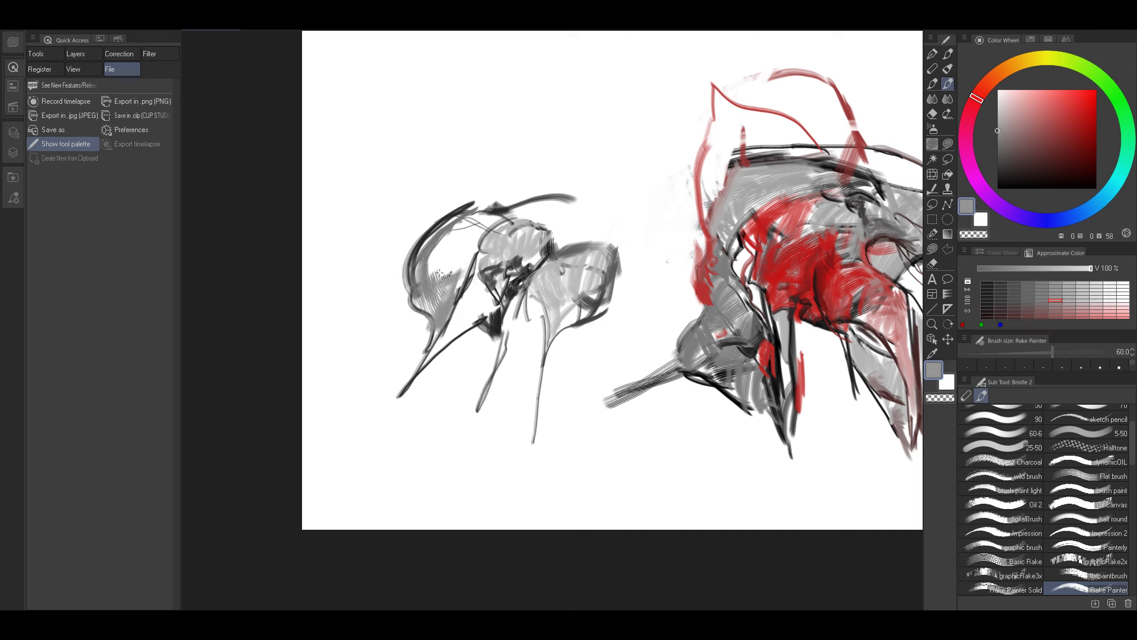
pyautogui.moveTo(449, 275)
pyautogui.mouseDown()
pyautogui.moveTo(430, 267)
pyautogui.moveTo(456, 259)
pyautogui.mouseUp()
pyautogui.press('[')
pyautogui.press('[')
pyautogui.moveTo(447, 270)
pyautogui.mouseDown()
pyautogui.moveTo(469, 243)
pyautogui.moveTo(455, 282)
pyautogui.mouseUp()
pyautogui.press('[')
pyautogui.press('[')
pyautogui.press('[')
pyautogui.moveTo(474, 240)
pyautogui.mouseDown()
pyautogui.moveTo(464, 269)
pyautogui.moveTo(469, 260)
pyautogui.moveTo(431, 267)
pyautogui.moveTo(443, 260)
pyautogui.mouseUp()
# Sample a light gray and fill the area between the front lobe and the small head with a wide brush.
pyautogui.keyDown('alt'); pyautogui.click(466, 246); pyautogui.keyUp('alt')
pyautogui.press(']')
pyautogui.press(']')
pyautogui.press(']')
pyautogui.press(']')
pyautogui.press(']')
pyautogui.press(']')
pyautogui.press(']')
pyautogui.press(']')
pyautogui.moveTo(467, 232)
pyautogui.mouseDown()
pyautogui.moveTo(436, 254)
pyautogui.moveTo(443, 236)
pyautogui.moveTo(507, 215)
pyautogui.mouseUp()
# Switch to black, draw a thin vertical leg line at brush size 12, and add a curve from the front limb toward it.
pyautogui.press('[')
pyautogui.press('[')
pyautogui.press('[')
pyautogui.press('[')
pyautogui.press('[')
pyautogui.press('[')
pyautogui.press('[')
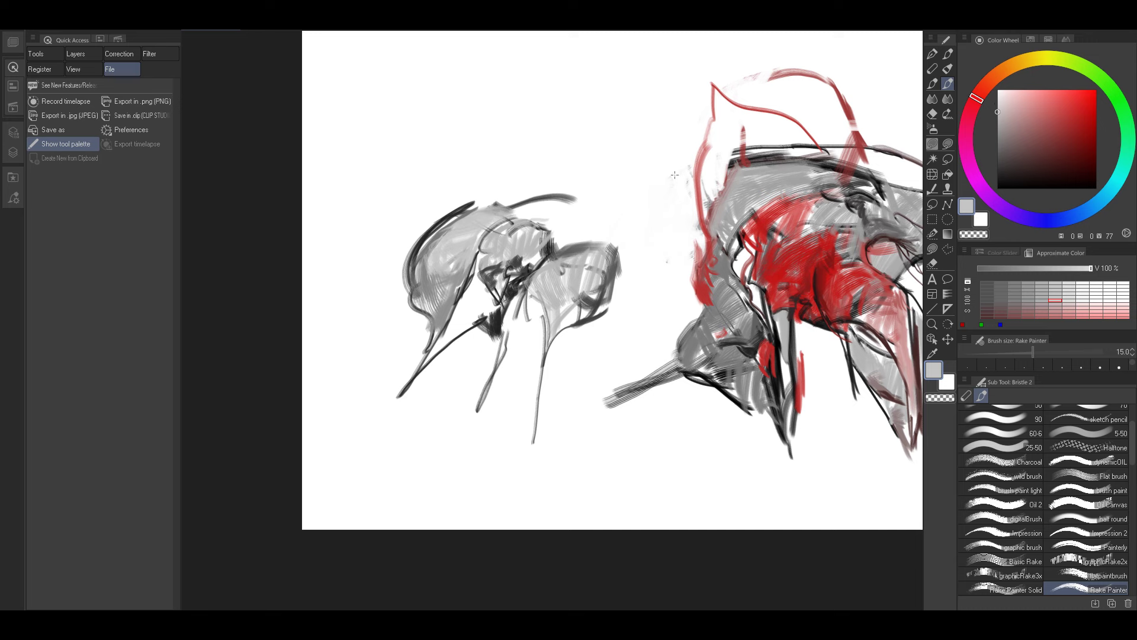
pyautogui.click(998, 187)
pyautogui.press('[')
pyautogui.moveTo(503, 304); pyautogui.dragTo(508, 411)
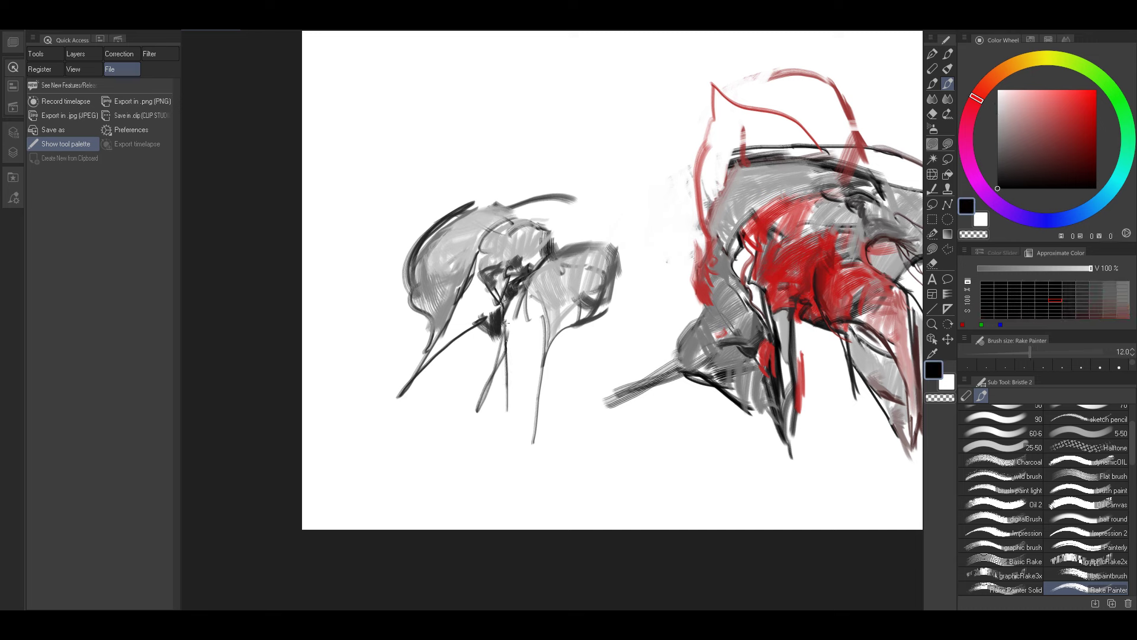
pyautogui.press(']')
pyautogui.moveTo(432, 355); pyautogui.dragTo(495, 409)
# Paint a long diagonal black leg below the small figure's body with a wider brush.
pyautogui.press(']')
pyautogui.press(']')
pyautogui.moveTo(493, 388); pyautogui.dragTo(571, 500)
# Outline the leg's rear edge at brush size 40 and continue with a looping black contour up toward the body's rear.
pyautogui.press(']')
pyautogui.press(']')
pyautogui.press(']')
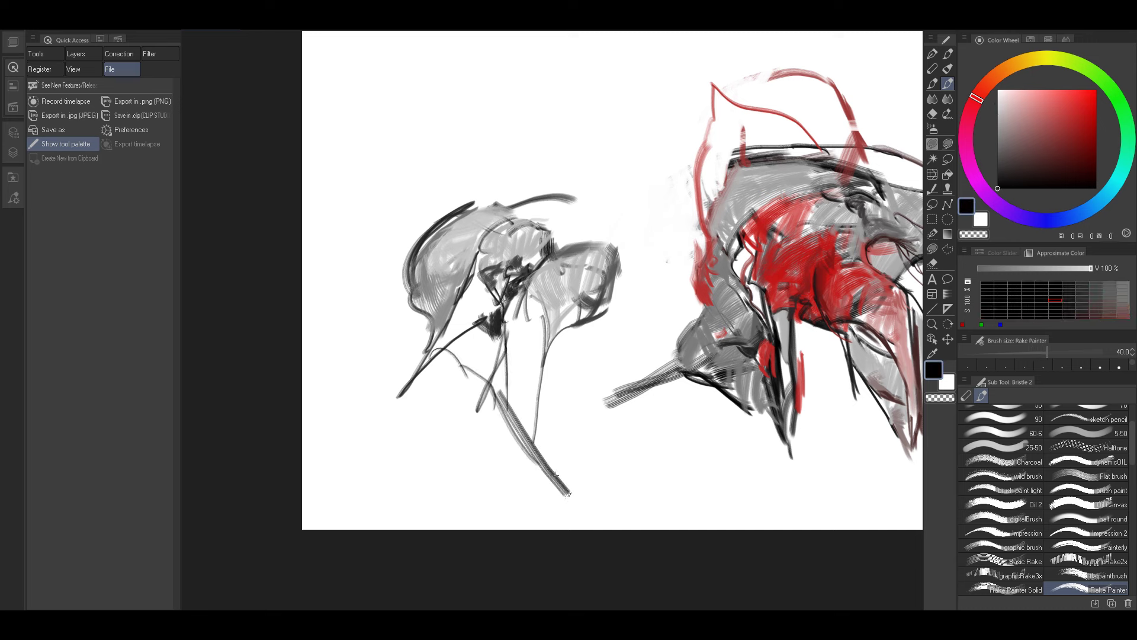
pyautogui.moveTo(531, 406)
pyautogui.mouseDown()
pyautogui.moveTo(573, 499)
pyautogui.moveTo(569, 388)
pyautogui.moveTo(587, 369)
pyautogui.mouseUp()
pyautogui.press('[')
pyautogui.moveTo(575, 357)
pyautogui.mouseDown()
pyautogui.moveTo(594, 335)
pyautogui.moveTo(558, 359)
pyautogui.mouseUp()
# Sample light tones near the body's rear and fill the lower rear lobe with gray, starting at brush size 70.
pyautogui.press('[')
pyautogui.press(']')
pyautogui.press(']')
pyautogui.press(']')
pyautogui.press(']')
pyautogui.press(']')
pyautogui.press(']')
pyautogui.press(']')
pyautogui.keyDown('alt'); pyautogui.click(585, 338); pyautogui.keyUp('alt')
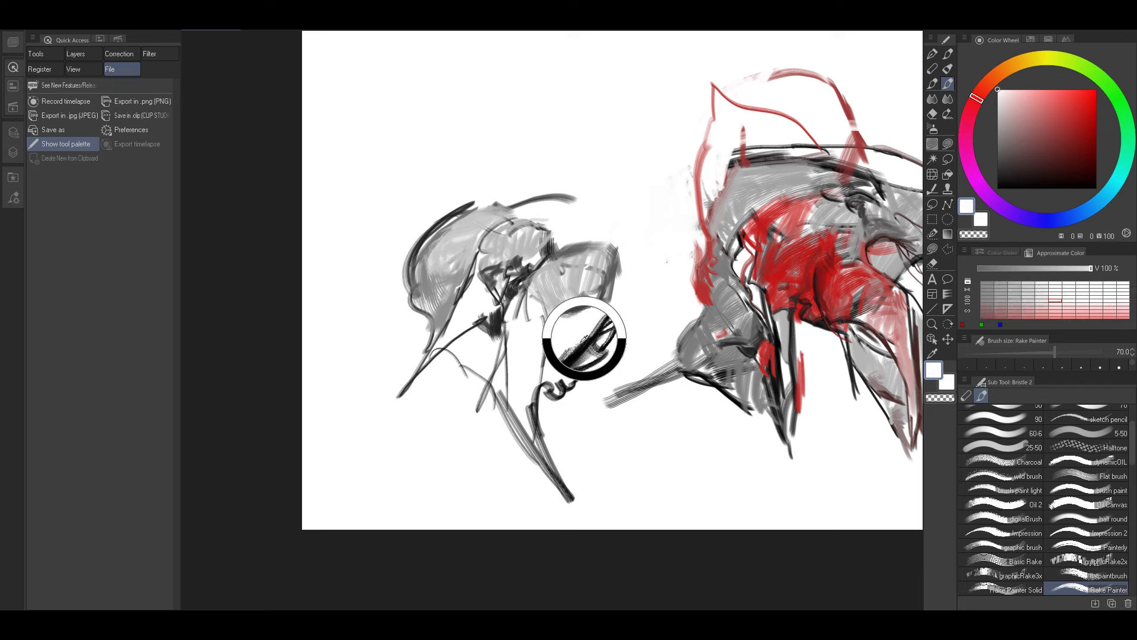
pyautogui.keyDown('alt'); pyautogui.click(578, 344); pyautogui.keyUp('alt')
pyautogui.moveTo(588, 320)
pyautogui.mouseDown()
pyautogui.moveTo(556, 355)
pyautogui.moveTo(552, 391)
pyautogui.mouseUp()
pyautogui.keyDown('alt'); pyautogui.click(580, 329); pyautogui.keyUp('alt')
pyautogui.moveTo(572, 354); pyautogui.dragTo(569, 383)
pyautogui.press('[')
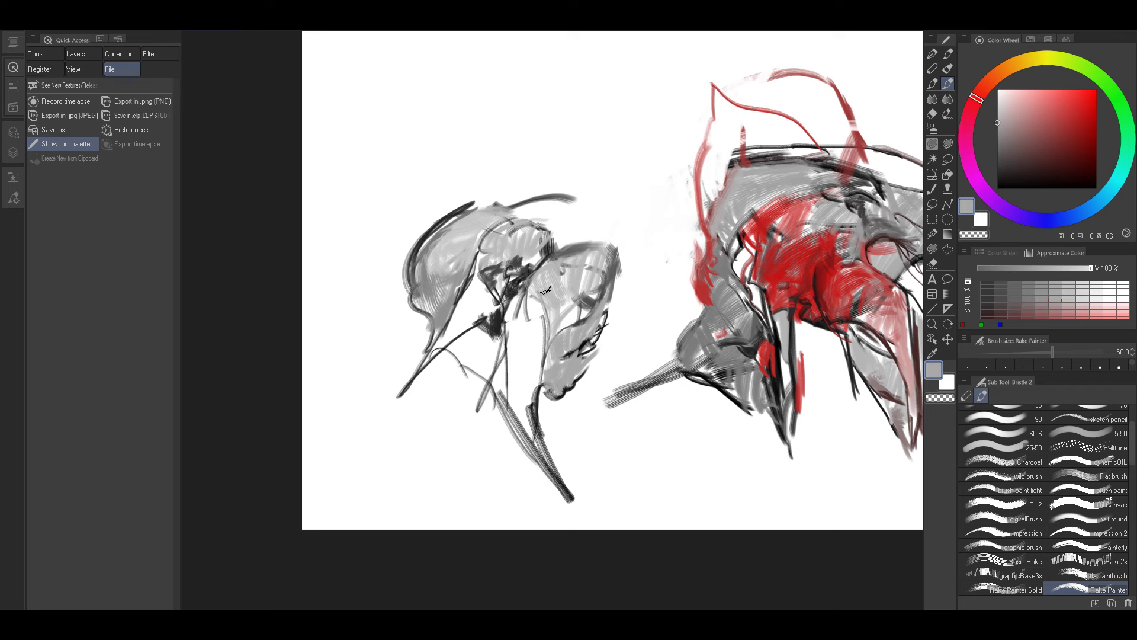
# Shade the broad thigh in gray from the body down into the long diagonal leg.
pyautogui.press(']')
pyautogui.press(']')
pyautogui.press(']')
pyautogui.moveTo(544, 290)
pyautogui.mouseDown()
pyautogui.moveTo(509, 403)
pyautogui.moveTo(535, 443)
pyautogui.mouseUp()
pyautogui.press('[')
pyautogui.press('[')
pyautogui.press('[')
pyautogui.moveTo(533, 435); pyautogui.dragTo(537, 355)
# Sample light and dark grays from the body's rear and touch up the inner fold and the lower rear lobe.
pyautogui.keyDown('alt'); pyautogui.click(583, 294); pyautogui.keyUp('alt')
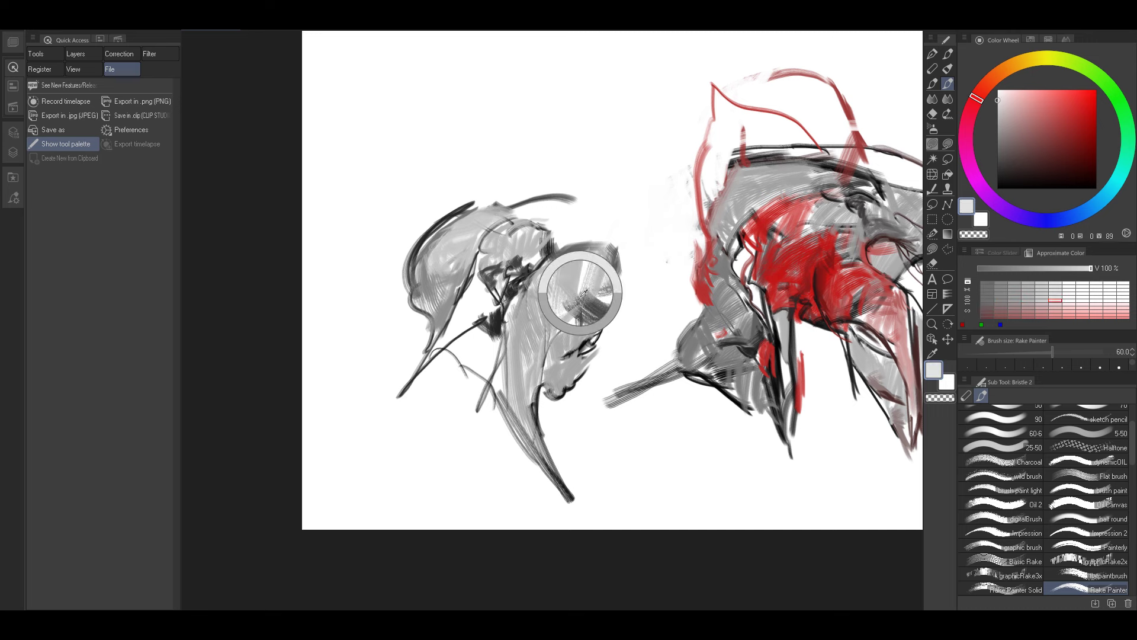
pyautogui.press('[')
pyautogui.press('[')
pyautogui.press('[')
pyautogui.press('[')
pyautogui.keyDown('alt'); pyautogui.click(593, 316); pyautogui.keyUp('alt')
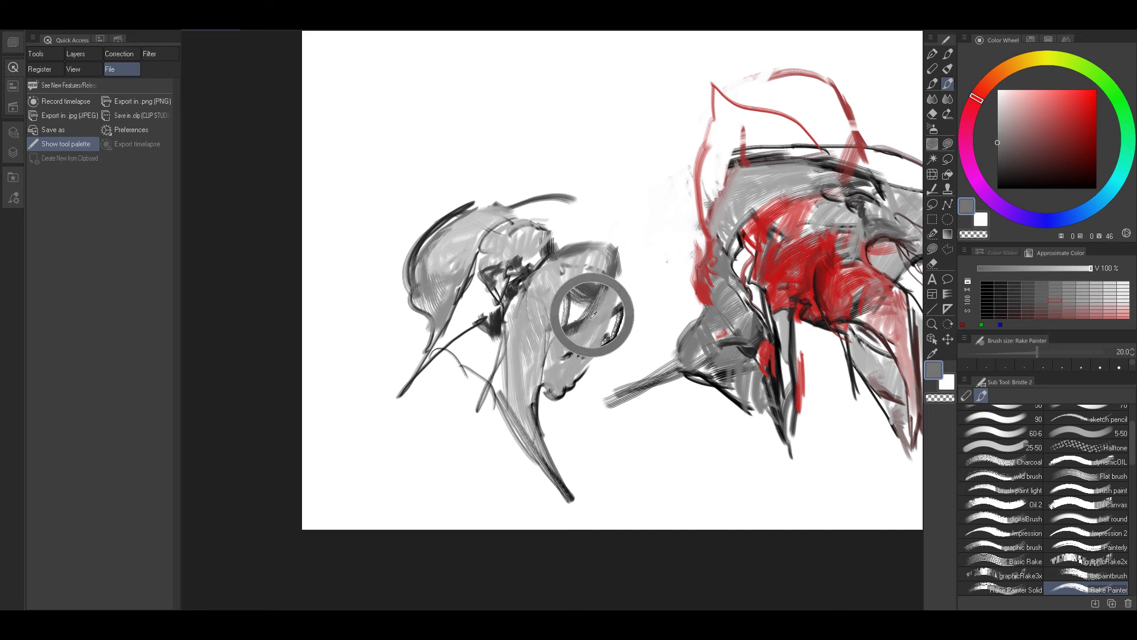
pyautogui.keyDown('alt'); pyautogui.click(574, 383); pyautogui.keyUp('alt')
pyautogui.press(']')
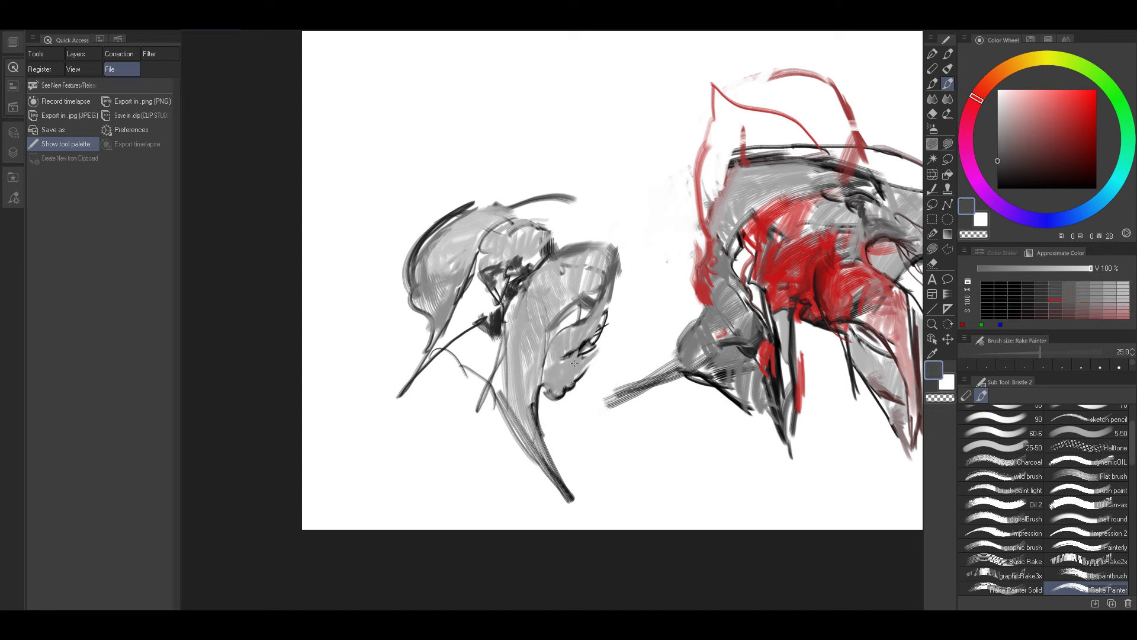
pyautogui.keyDown('alt'); pyautogui.click(574, 364); pyautogui.keyUp('alt')
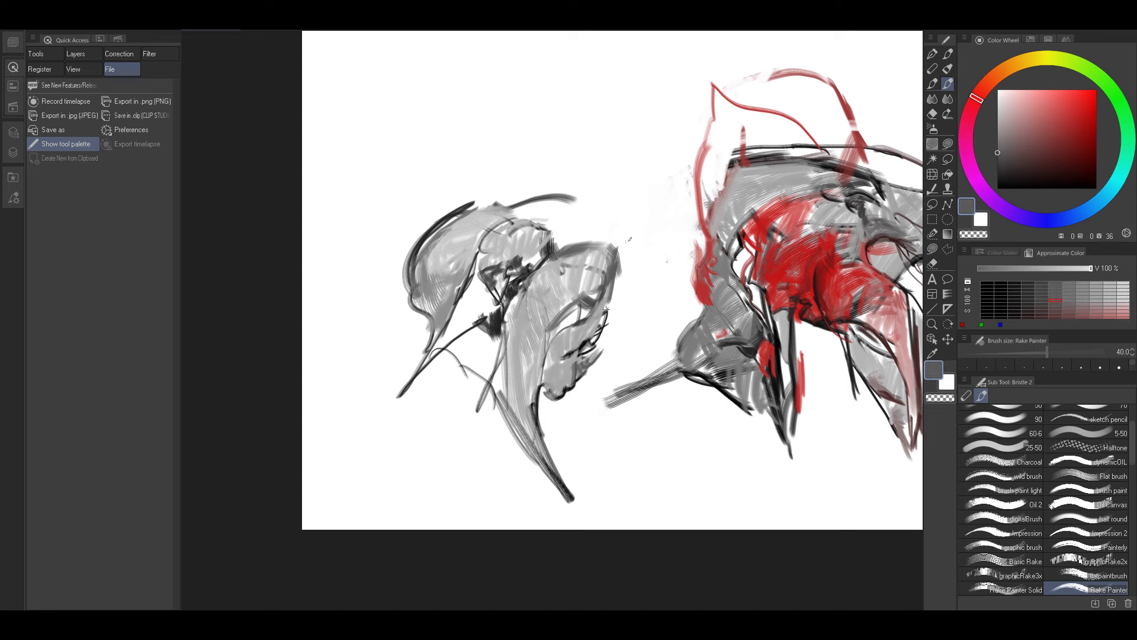
# Sample dark tones from the neck joint and leg, and add a stroke along the thigh's front edge.
pyautogui.keyDown('alt'); pyautogui.click(493, 315); pyautogui.keyUp('alt')
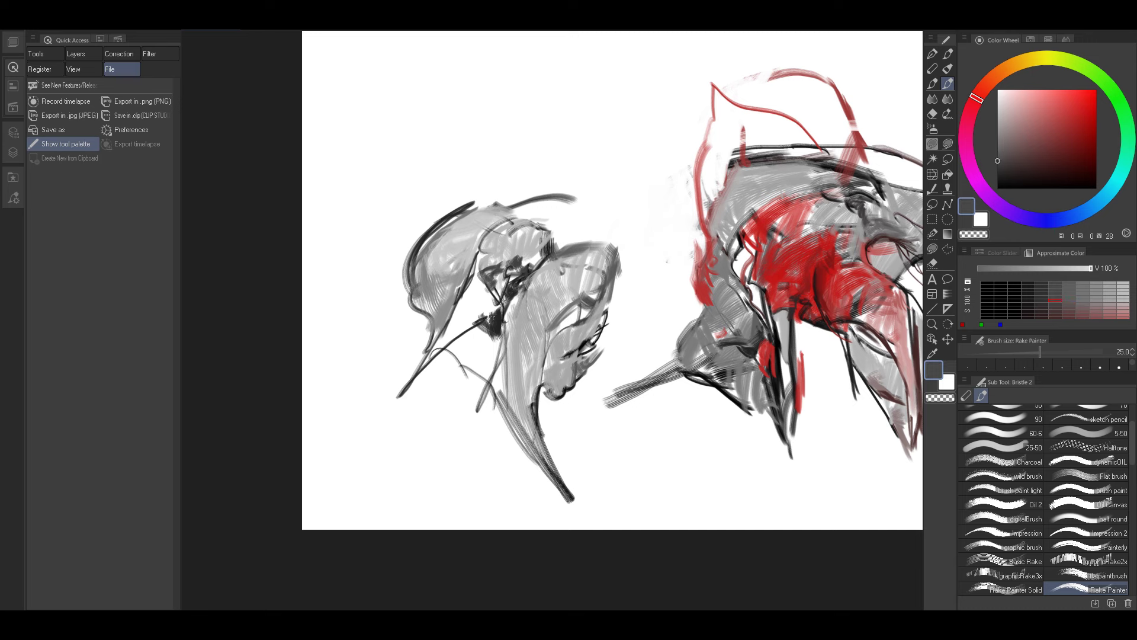
pyautogui.keyDown('alt'); pyautogui.click(499, 321); pyautogui.keyUp('alt')
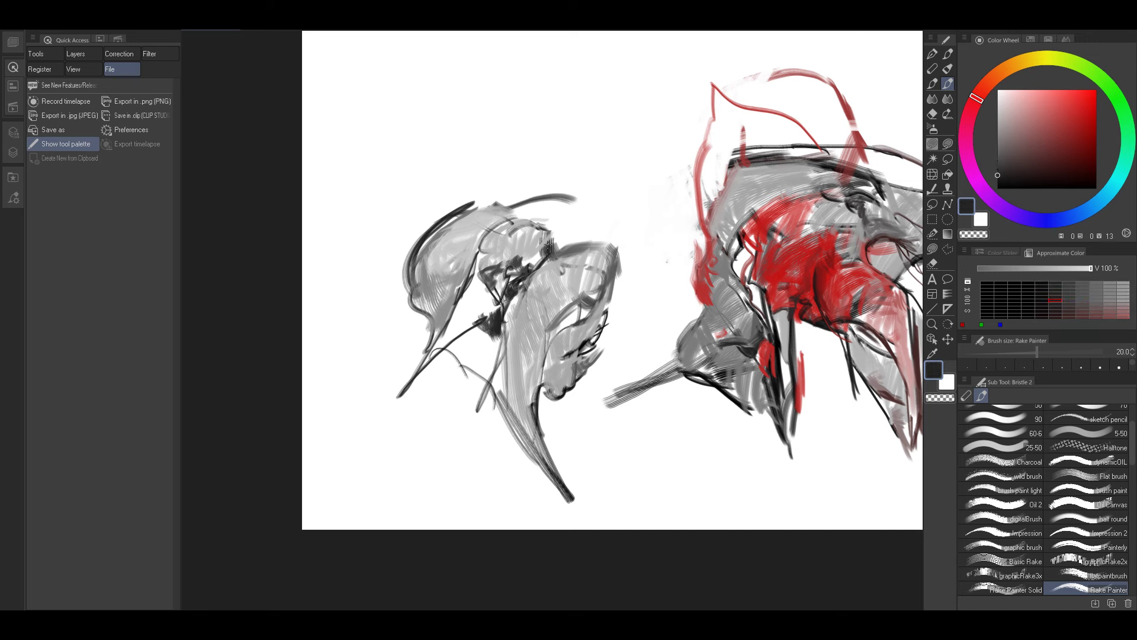
pyautogui.keyDown('alt'); pyautogui.click(533, 402); pyautogui.keyUp('alt')
pyautogui.press(']')
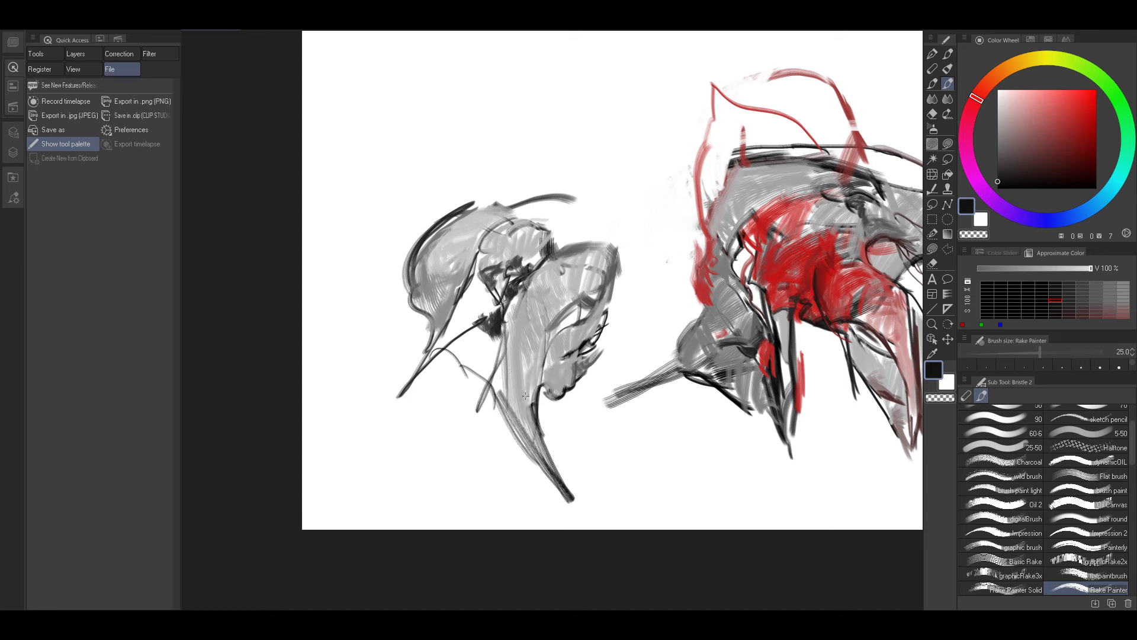
pyautogui.press(']')
pyautogui.moveTo(525, 404)
pyautogui.mouseDown()
pyautogui.moveTo(514, 365)
pyautogui.moveTo(495, 354)
pyautogui.mouseUp()
# Sample a mid gray beside the thigh and draw a thin bent leg down from the front limb, finishing at brush size 60.
pyautogui.press(']')
pyautogui.press('[')
pyautogui.keyDown('alt'); pyautogui.click(509, 362); pyautogui.keyUp('alt')
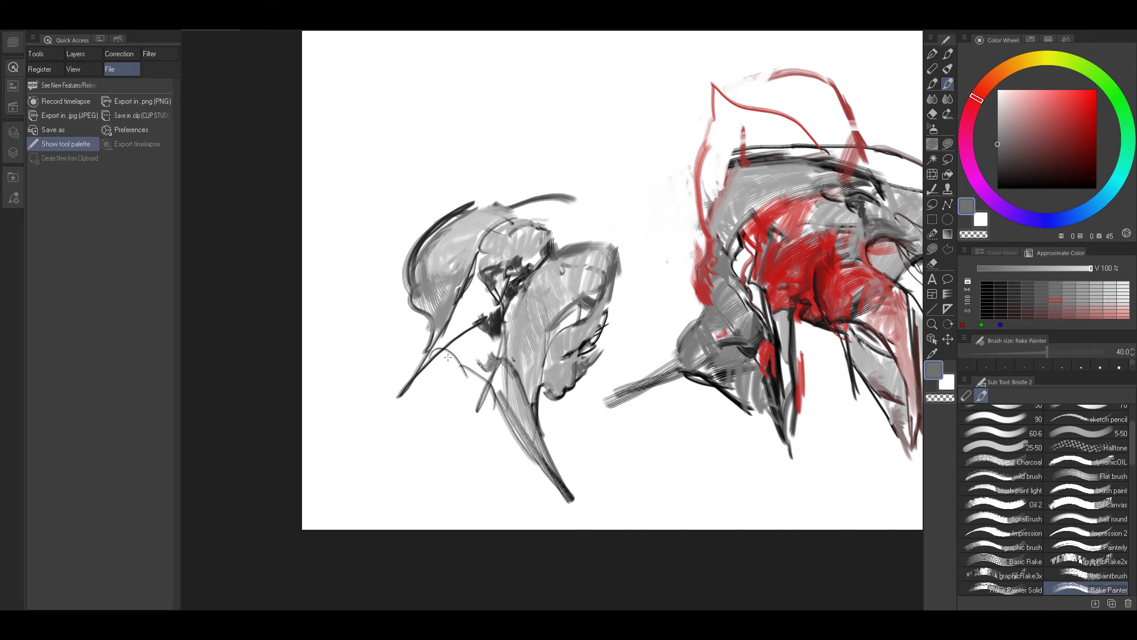
pyautogui.press('[')
pyautogui.press('[')
pyautogui.press('[')
pyautogui.moveTo(437, 351); pyautogui.dragTo(430, 466)
pyautogui.press(']')
pyautogui.press(']')
pyautogui.press(']')
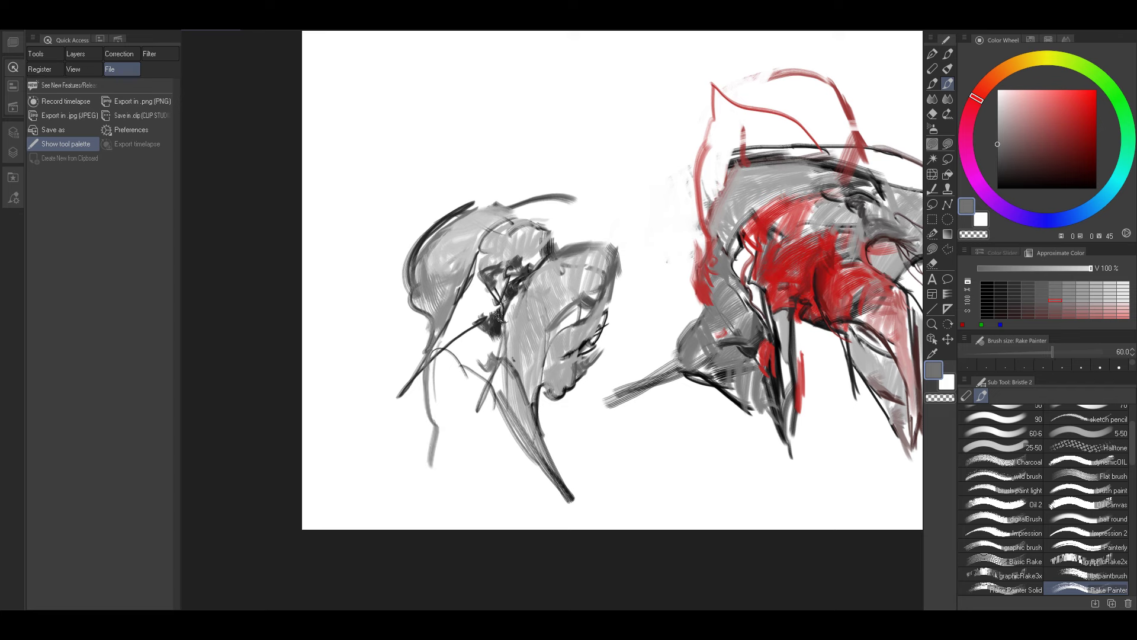
# Sample a gray from the small figure's front limb and extend its thin leg downward.
pyautogui.keyDown('alt'); pyautogui.click(465, 334); pyautogui.keyUp('alt')
pyautogui.moveTo(430, 419); pyautogui.dragTo(434, 423)
pyautogui.press('[')
pyautogui.moveTo(429, 434); pyautogui.dragTo(424, 491)
# Draw a long thin curved line down from the front leg and a jagged contour beside it with a smaller brush.
pyautogui.press('[')
pyautogui.press('[')
pyautogui.press('[')
pyautogui.moveTo(429, 382)
pyautogui.mouseDown()
pyautogui.moveTo(452, 473)
pyautogui.moveTo(482, 524)
pyautogui.mouseUp()
pyautogui.moveTo(454, 440)
pyautogui.mouseDown()
pyautogui.moveTo(450, 475)
pyautogui.moveTo(457, 463)
pyautogui.mouseUp()
pyautogui.press(']')
pyautogui.press(']')
pyautogui.moveTo(459, 420)
pyautogui.mouseDown()
pyautogui.moveTo(487, 359)
pyautogui.moveTo(472, 372)
pyautogui.moveTo(509, 335)
pyautogui.moveTo(469, 372)
pyautogui.mouseUp()
# Sample a tone near the neck joint and shade the small figure's upper front limb in gray with a larger brush.
pyautogui.press(']')
pyautogui.press(']')
pyautogui.press(']')
pyautogui.press(']')
pyautogui.press(']')
pyautogui.press(']')
pyautogui.press(']')
pyautogui.keyDown('alt'); pyautogui.click(494, 344); pyautogui.keyUp('alt')
pyautogui.moveTo(485, 320); pyautogui.dragTo(461, 379)
pyautogui.moveTo(487, 290); pyautogui.dragTo(456, 352)
pyautogui.press(']')
pyautogui.moveTo(484, 283); pyautogui.dragTo(481, 313)
pyautogui.moveTo(453, 333); pyautogui.dragTo(432, 388)
# Add a thin stroke on the front leg, then sample red from the larger figure and fill the small figure's central lobe.
pyautogui.press('[')
pyautogui.press('[')
pyautogui.press('[')
pyautogui.press('[')
pyautogui.moveTo(445, 378); pyautogui.dragTo(455, 408)
pyautogui.keyDown('alt'); pyautogui.click(792, 269); pyautogui.keyUp('alt')
pyautogui.moveTo(489, 282)
pyautogui.mouseDown()
pyautogui.moveTo(475, 296)
pyautogui.moveTo(490, 290)
pyautogui.moveTo(485, 268)
pyautogui.mouseUp()
pyautogui.press('[')
pyautogui.moveTo(515, 224)
pyautogui.mouseDown()
pyautogui.moveTo(481, 274)
pyautogui.moveTo(504, 237)
pyautogui.moveTo(510, 260)
pyautogui.moveTo(536, 258)
pyautogui.moveTo(537, 234)
pyautogui.moveTo(542, 260)
pyautogui.moveTo(498, 276)
pyautogui.moveTo(495, 296)
pyautogui.moveTo(477, 272)
pyautogui.mouseUp()
# Sample dark tones below the red lobe and add dark accents along its rear tip at brush size 30.
pyautogui.press(']')
pyautogui.press('[')
pyautogui.press('[')
pyautogui.press('[')
pyautogui.press('[')
pyautogui.keyDown('alt'); pyautogui.click(520, 282); pyautogui.keyUp('alt')
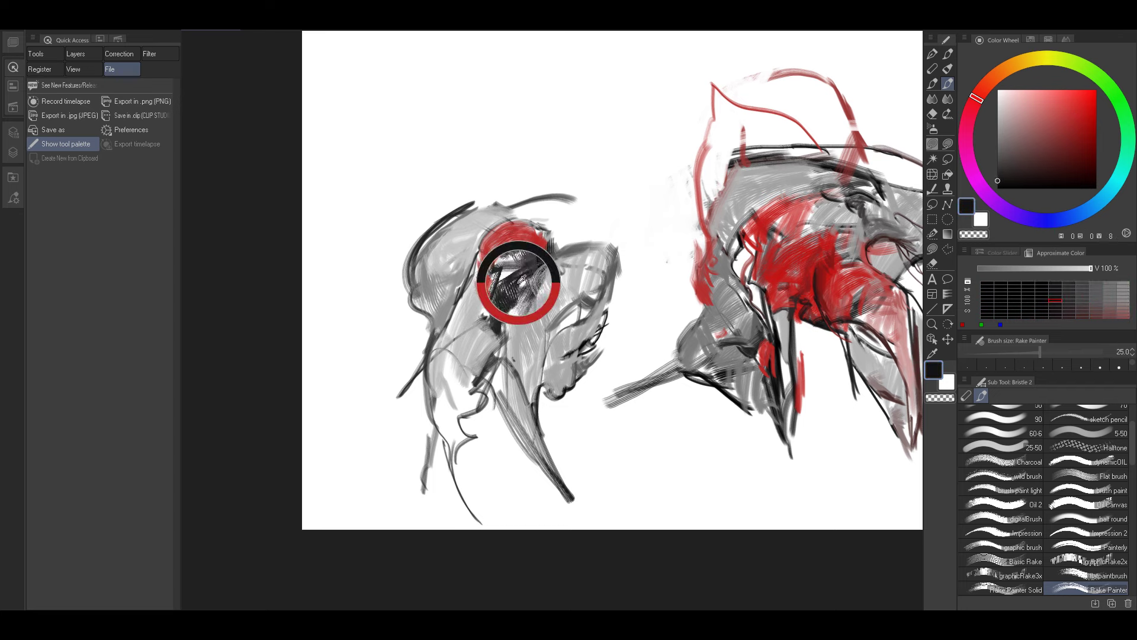
pyautogui.press('[')
pyautogui.keyDown('alt'); pyautogui.click(521, 273); pyautogui.keyUp('alt')
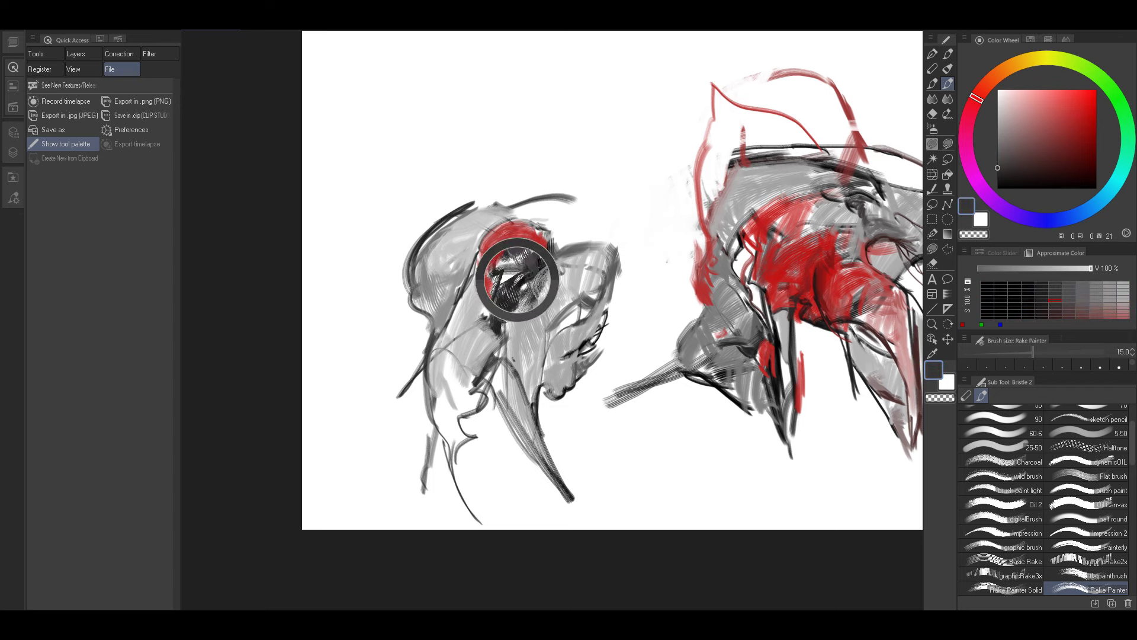
pyautogui.press(']')
pyautogui.press(']')
pyautogui.moveTo(551, 233); pyautogui.dragTo(556, 253)
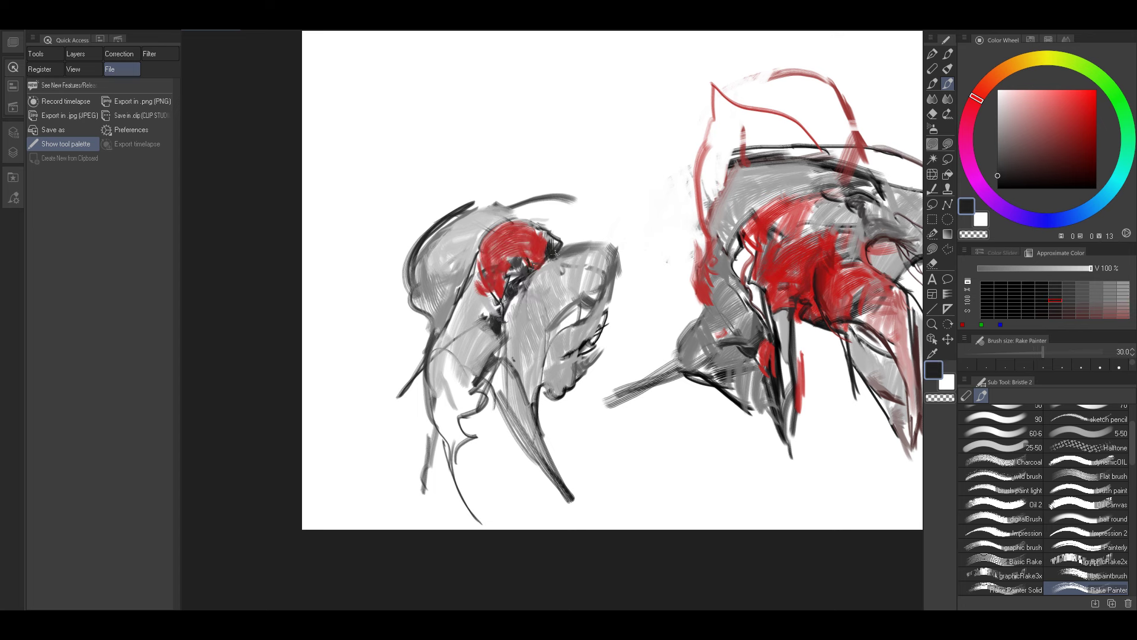
# Sample reds from the lobe's rear tip and fill out its front edge and tip, finishing at brush size 70.
pyautogui.press(']')
pyautogui.keyDown('alt'); pyautogui.click(544, 241); pyautogui.keyUp('alt')
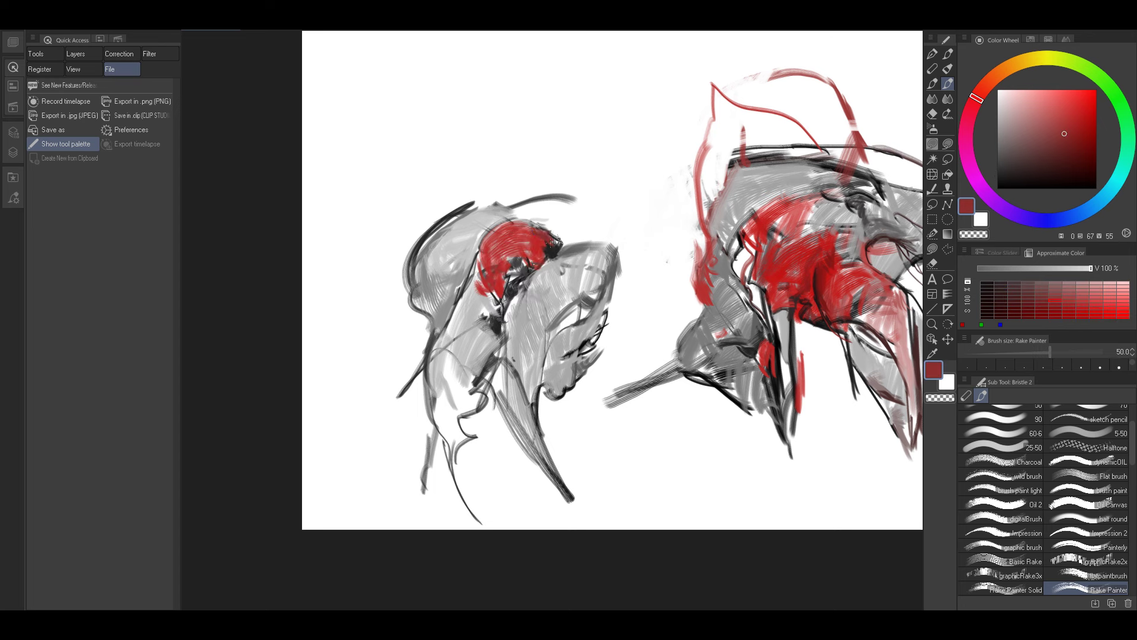
pyautogui.moveTo(483, 252); pyautogui.dragTo(480, 281)
pyautogui.press('[')
pyautogui.keyDown('alt'); pyautogui.click(553, 248); pyautogui.keyUp('alt')
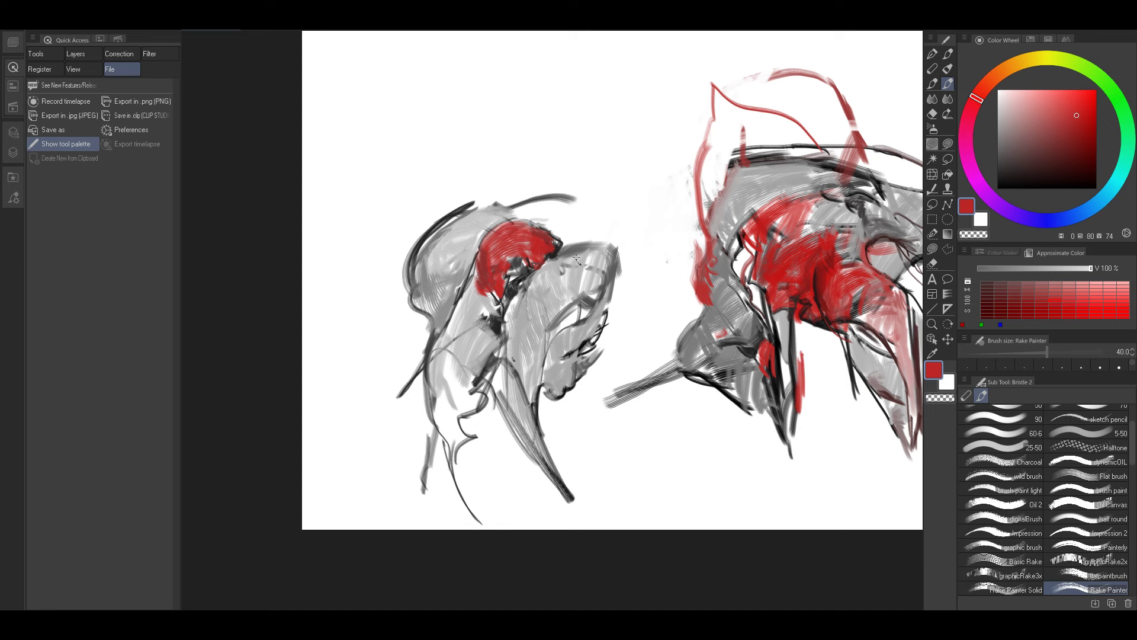
pyautogui.moveTo(557, 257); pyautogui.dragTo(558, 275)
pyautogui.keyDown('alt'); pyautogui.click(555, 274); pyautogui.keyUp('alt')
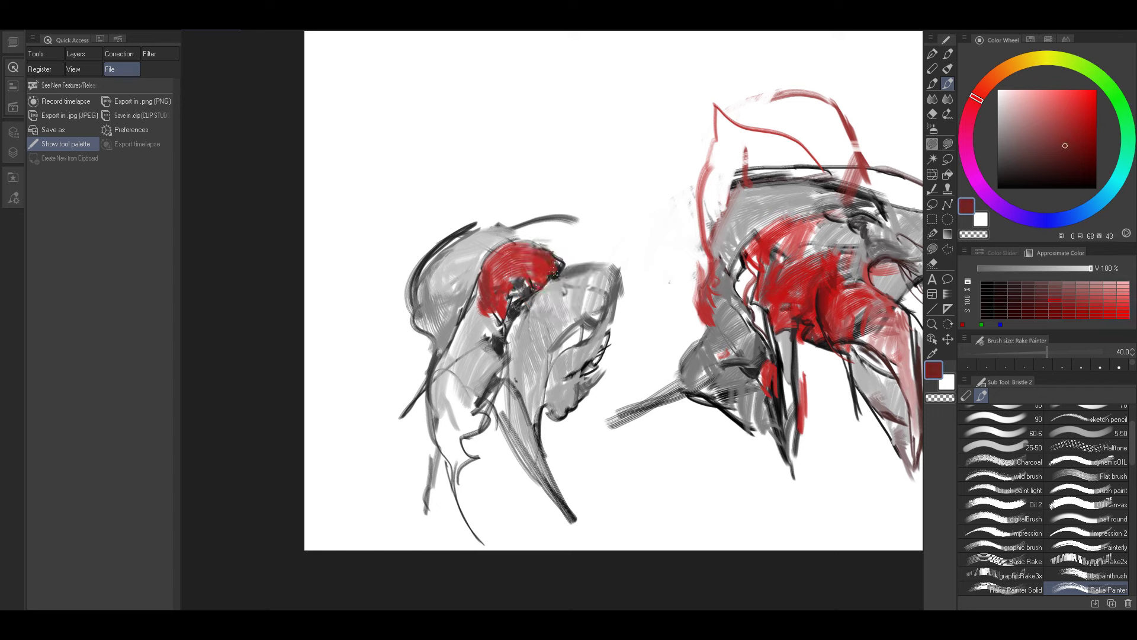
pyautogui.keyDown('alt'); pyautogui.click(558, 259); pyautogui.keyUp('alt')
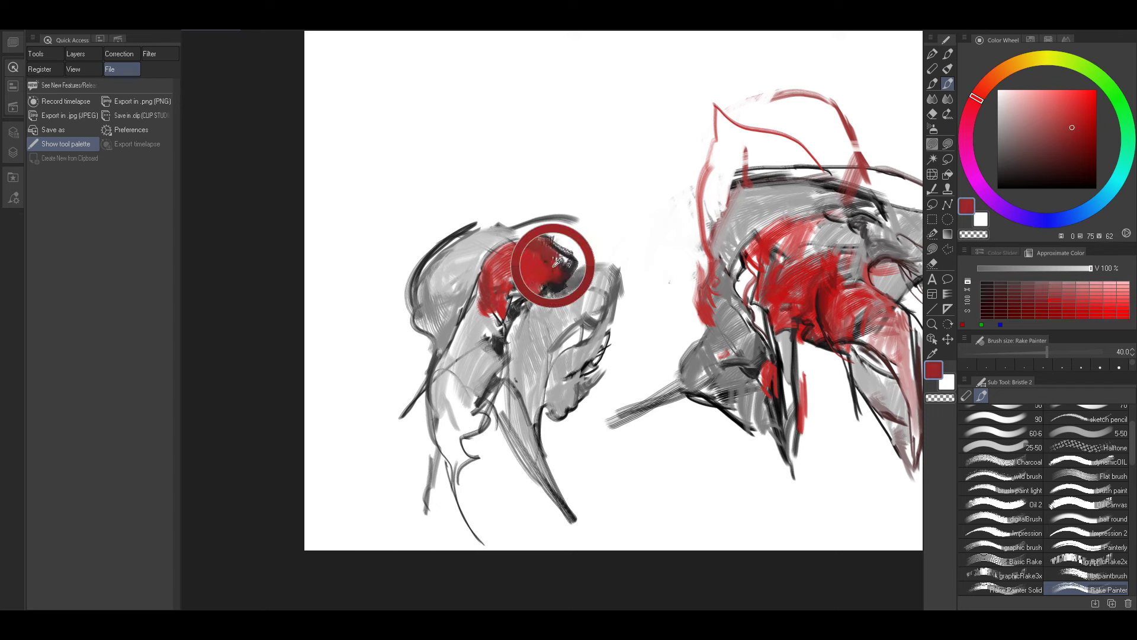
pyautogui.press(']')
pyautogui.press(']')
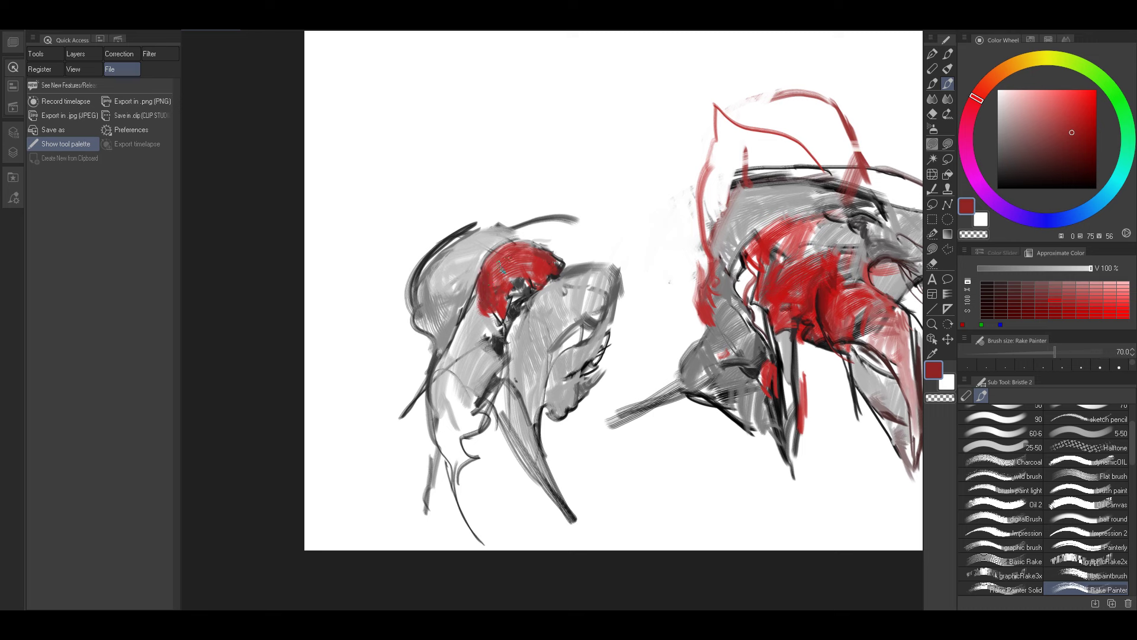
# Sample dark tones and a muted red around the neck joint and rework the red lobe's lower edge.
pyautogui.keyDown('alt'); pyautogui.click(497, 345); pyautogui.keyUp('alt')
pyautogui.press('[')
pyautogui.press('[')
pyautogui.press('[')
pyautogui.press('[')
pyautogui.press('[')
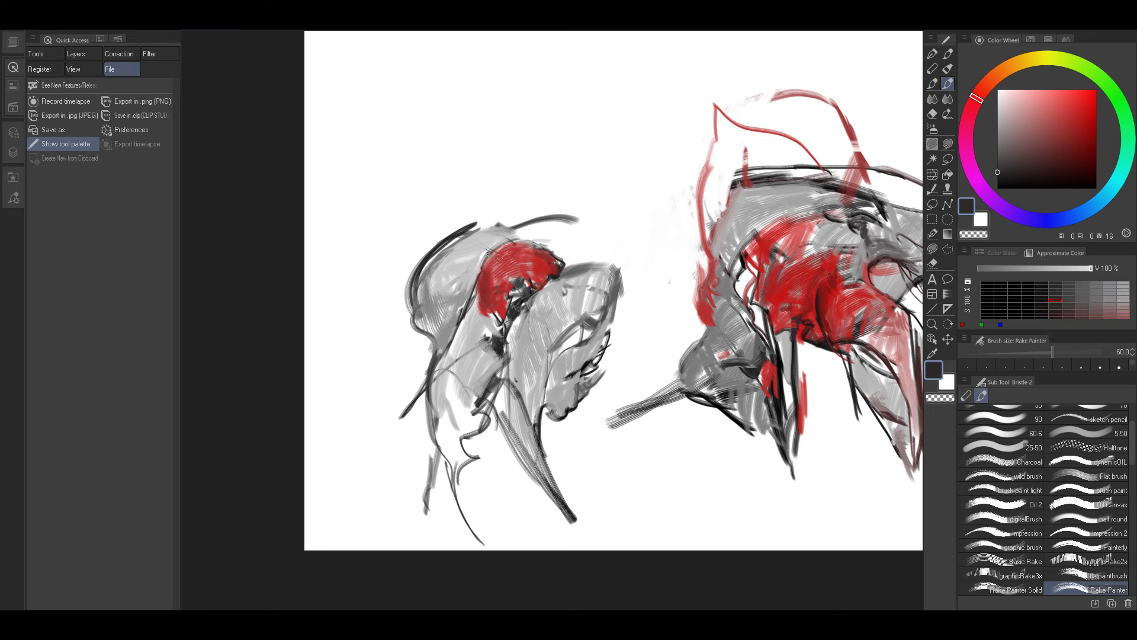
pyautogui.press(']')
pyautogui.press(']')
pyautogui.press(']')
pyautogui.press(']')
pyautogui.press(']')
pyautogui.keyDown('alt'); pyautogui.click(501, 281); pyautogui.keyUp('alt')
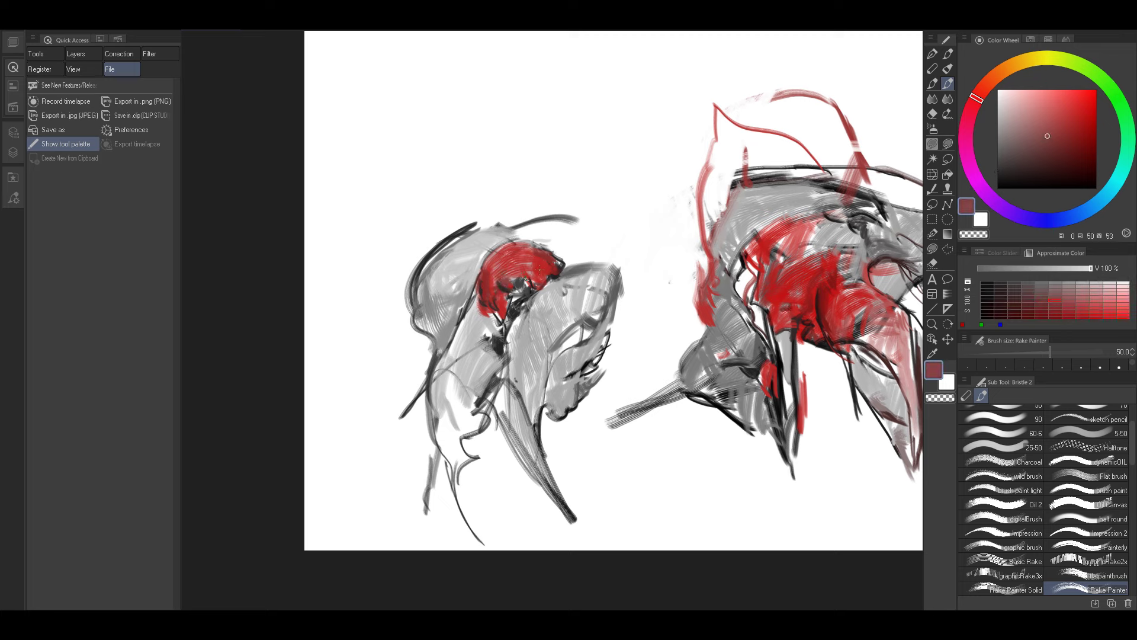
pyautogui.keyDown('alt'); pyautogui.click(515, 300); pyautogui.keyUp('alt')
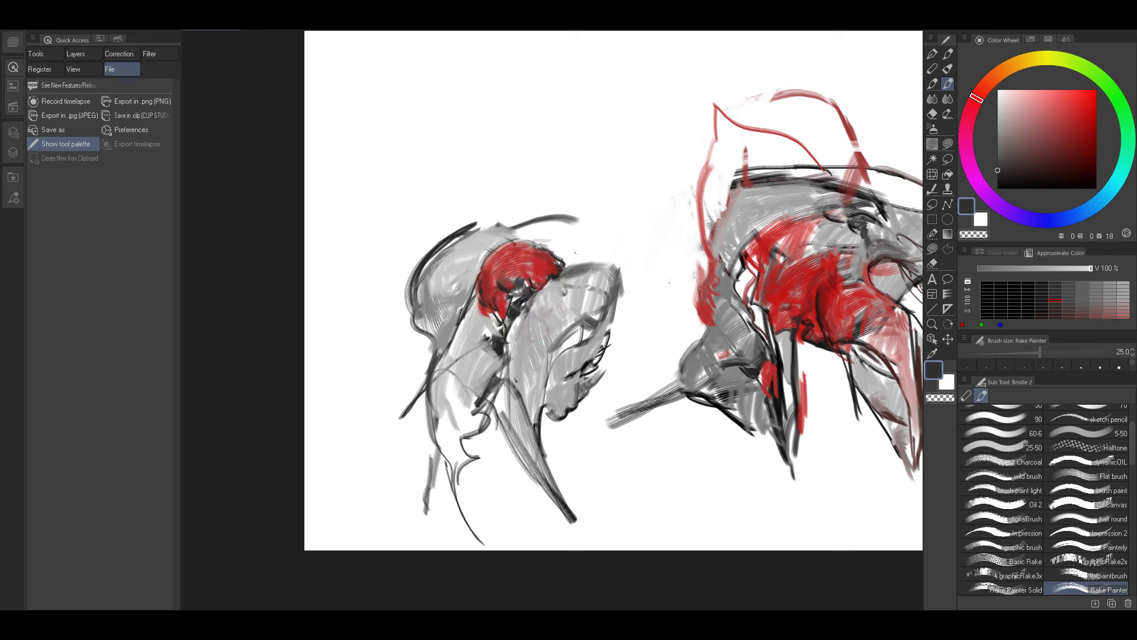
# Extend and outline the red lobe's rear tip with small strokes, sampling its red at brush size 15.
pyautogui.keyDown('alt'); pyautogui.click(548, 263); pyautogui.keyUp('alt')
pyautogui.press(']')
pyautogui.press('[')
pyautogui.moveTo(555, 264)
pyautogui.mouseDown()
pyautogui.moveTo(553, 275)
pyautogui.moveTo(571, 264)
pyautogui.mouseUp()
pyautogui.press('[')
pyautogui.press('[')
pyautogui.press('[')
pyautogui.keyDown('alt'); pyautogui.click(550, 257); pyautogui.keyUp('alt')
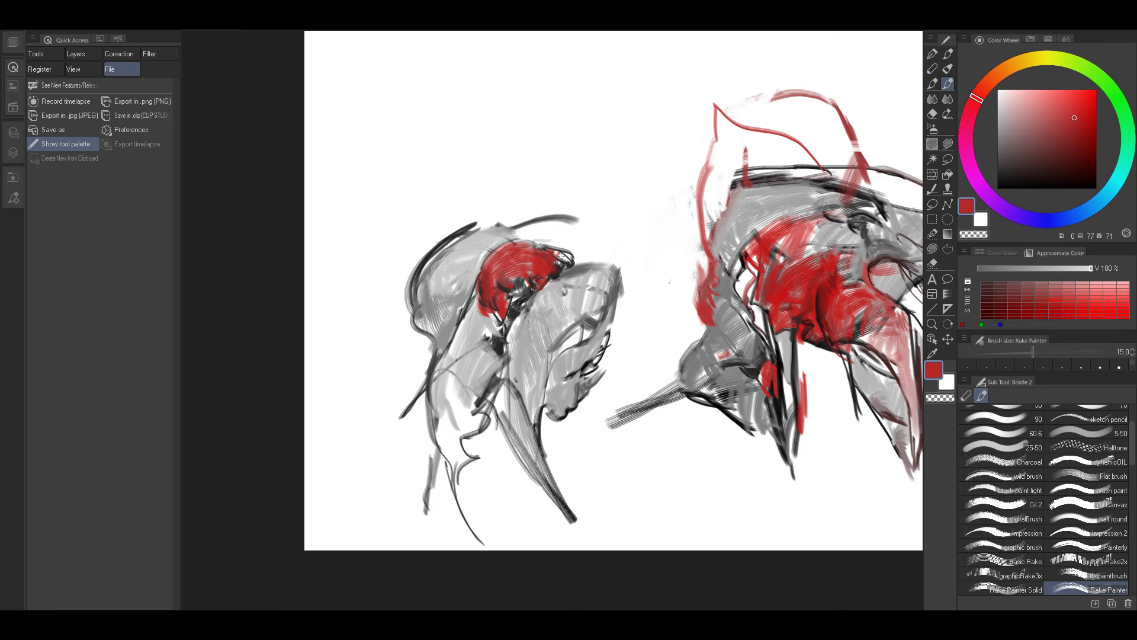
# Sample dark, light red and light gray tones around the red lobe and touch up its edges at brush sizes 20 and 17.
pyautogui.press(']')
pyautogui.moveTo(623, 213)
pyautogui.mouseDown()
pyautogui.moveTo(592, 219)
pyautogui.moveTo(662, 194)
pyautogui.mouseUp()
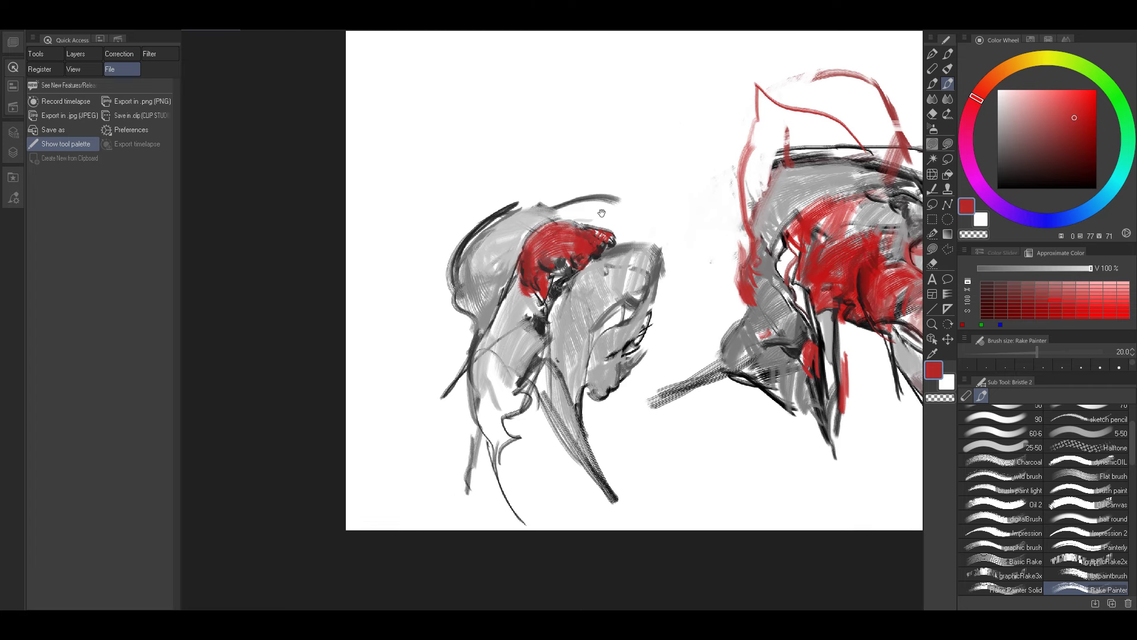
pyautogui.moveTo(568, 265)
pyautogui.mouseDown()
pyautogui.moveTo(483, 301)
pyautogui.moveTo(551, 302)
pyautogui.mouseUp()
pyautogui.keyDown('alt'); pyautogui.click(545, 315); pyautogui.keyUp('alt')
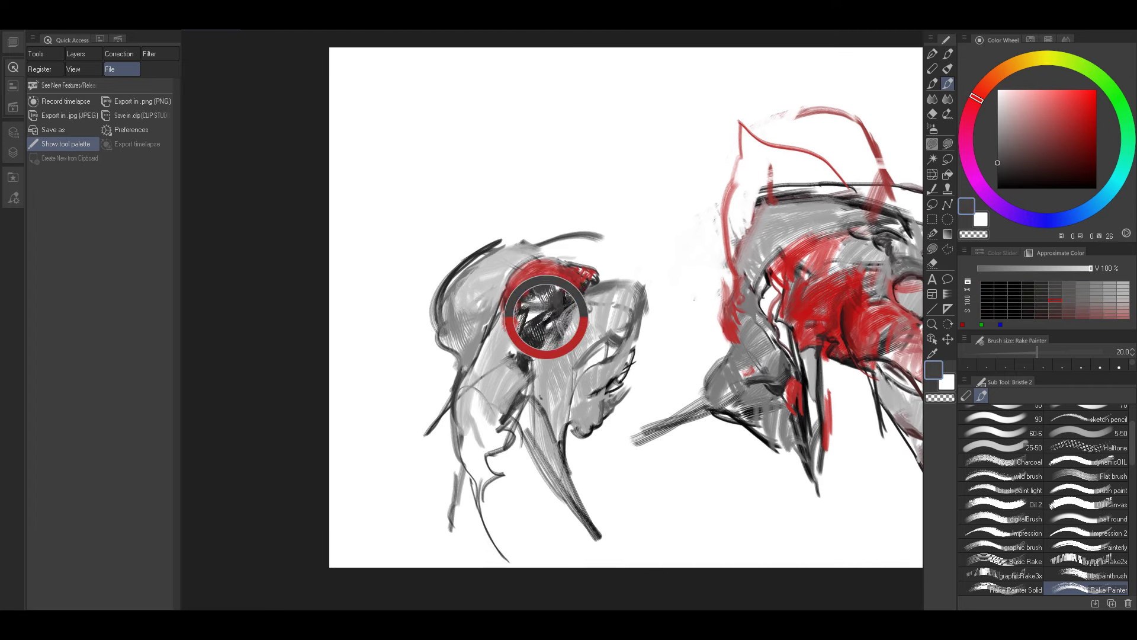
pyautogui.keyDown('alt'); pyautogui.click(543, 272); pyautogui.keyUp('alt')
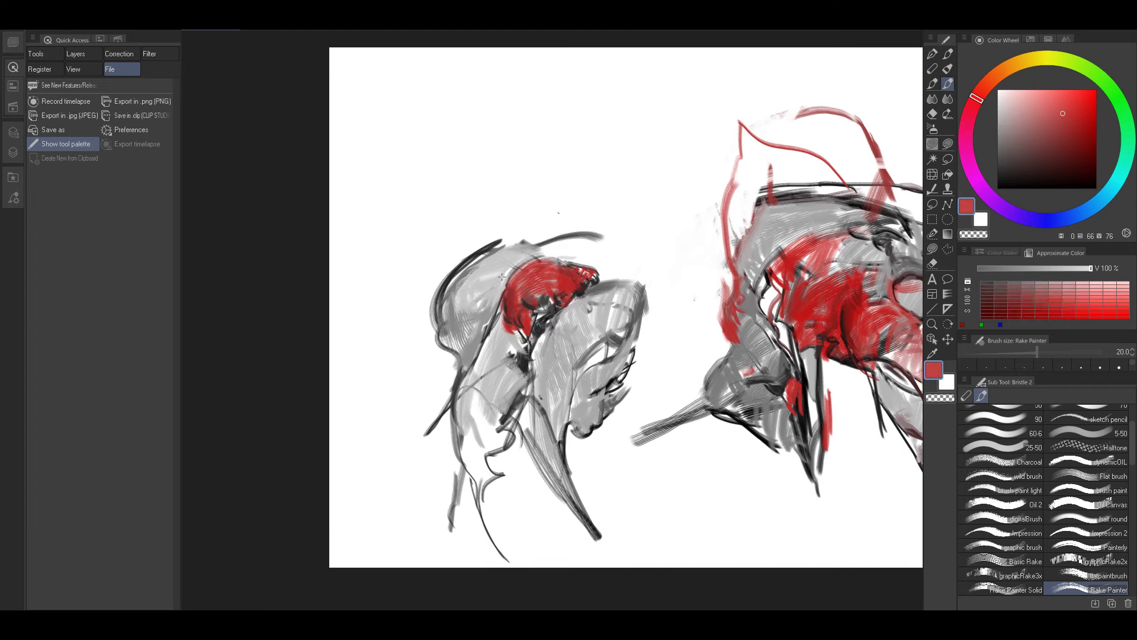
pyautogui.keyDown('alt'); pyautogui.click(487, 274); pyautogui.keyUp('alt')
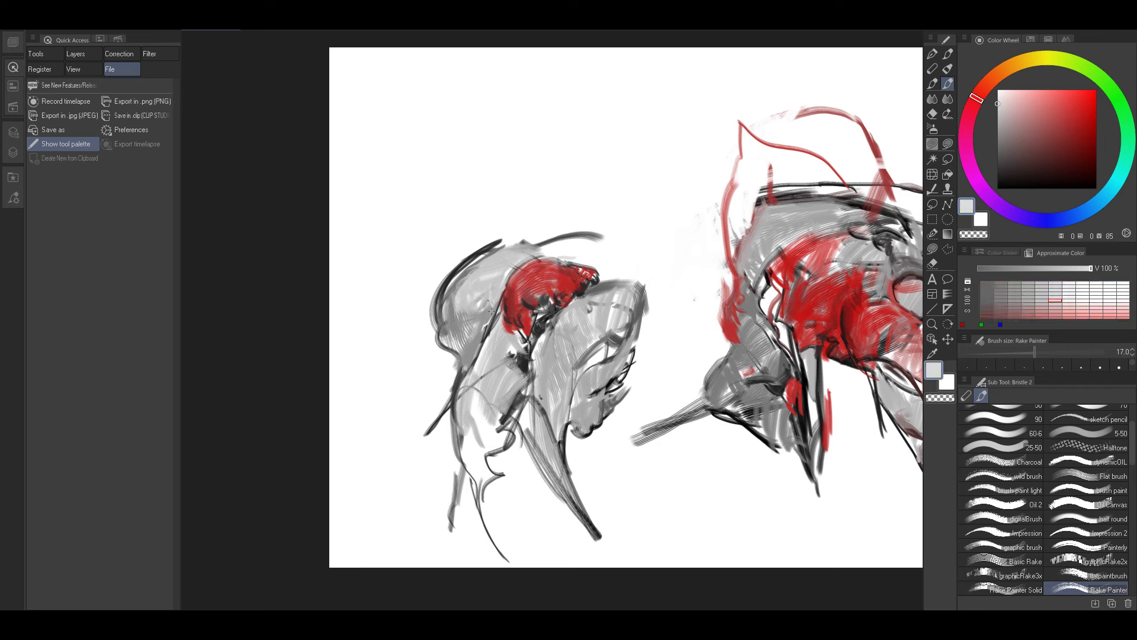
pyautogui.keyDown('alt'); pyautogui.click(541, 324); pyautogui.keyUp('alt')
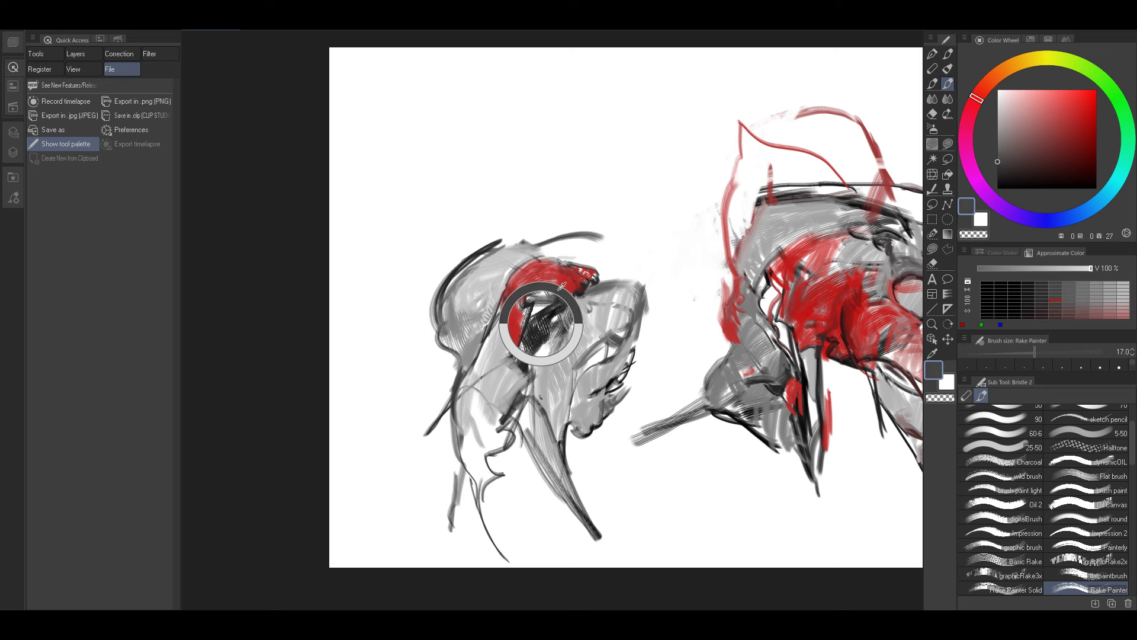
# Paint the small figure's lower rear lobe red and add a thin red line along the thigh's front edge.
pyautogui.moveTo(534, 351)
pyautogui.mouseDown()
pyautogui.moveTo(538, 398)
pyautogui.moveTo(555, 410)
pyautogui.moveTo(574, 334)
pyautogui.moveTo(613, 304)
pyautogui.moveTo(572, 343)
pyautogui.moveTo(569, 370)
pyautogui.moveTo(587, 350)
pyautogui.moveTo(580, 369)
pyautogui.mouseUp()
pyautogui.press(']')
pyautogui.press(']')
pyautogui.press(']')
pyautogui.press(']')
pyautogui.press(']')
pyautogui.press(']')
pyautogui.press(']')
pyautogui.press(']')
pyautogui.press('[')
pyautogui.press('[')
pyautogui.press('[')
pyautogui.press('[')
pyautogui.press('[')
pyautogui.press('[')
pyautogui.press('[')
pyautogui.press('[')
pyautogui.press(']')
pyautogui.press(']')
pyautogui.press(']')
pyautogui.press(']')
pyautogui.press(']')
# Sample dark tones along the lower rear lobe and darken its outer edge, finishing at brush size 15.
pyautogui.keyDown('alt'); pyautogui.click(598, 325); pyautogui.keyUp('alt')
pyautogui.press('[')
pyautogui.press('[')
pyautogui.press('[')
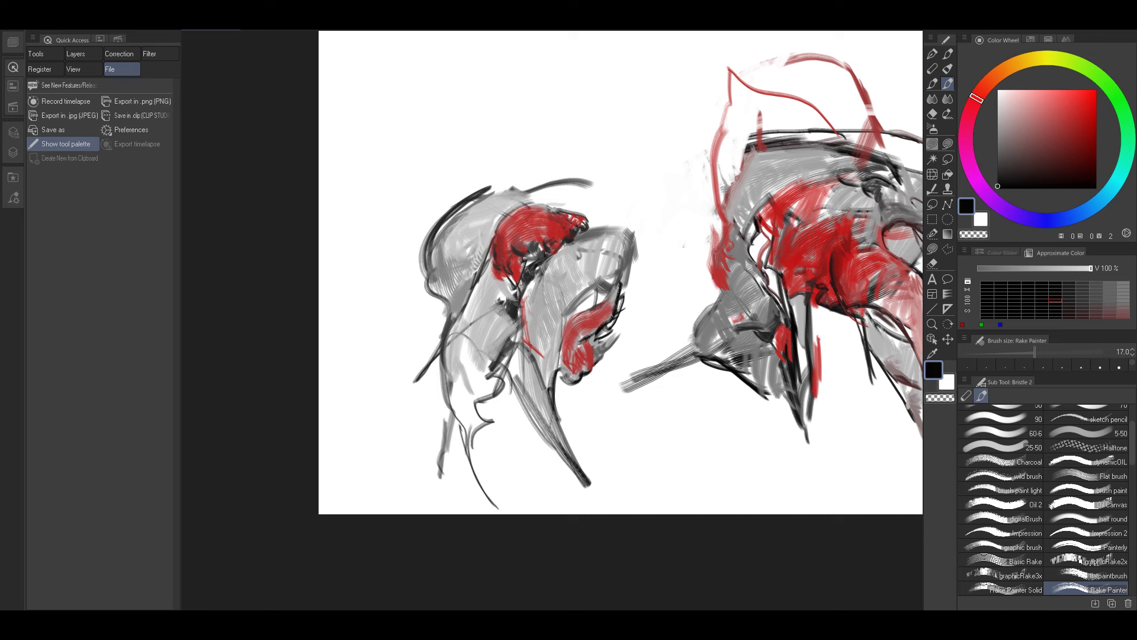
pyautogui.press(']')
pyautogui.press(']')
pyautogui.press(']')
pyautogui.keyDown('alt'); pyautogui.click(622, 286); pyautogui.keyUp('alt')
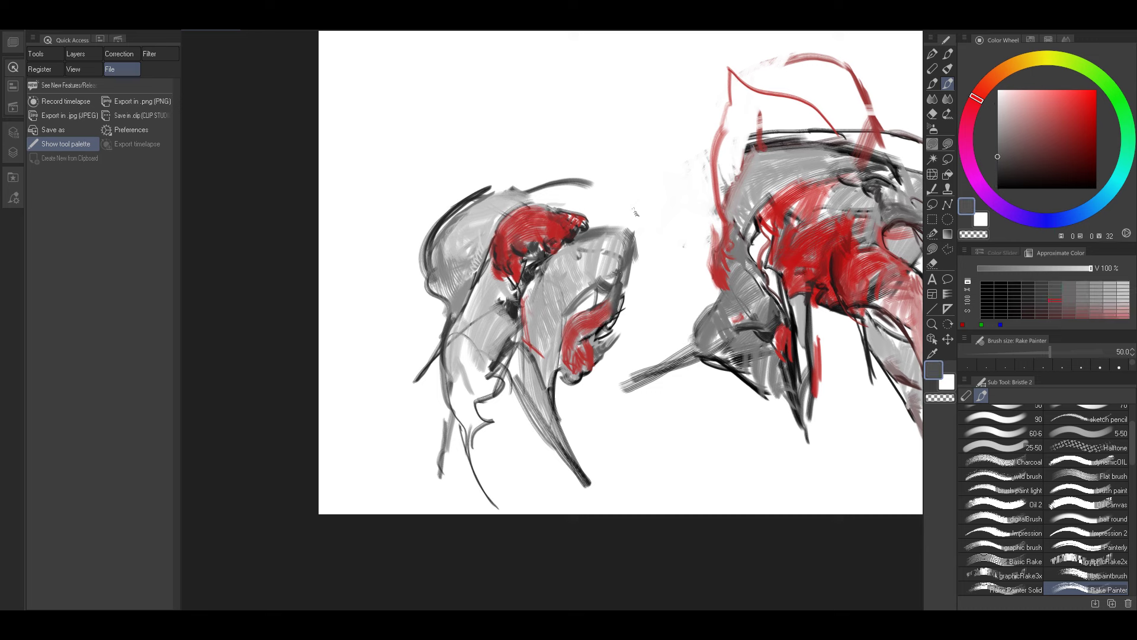
pyautogui.keyDown('alt'); pyautogui.click(609, 329); pyautogui.keyUp('alt')
pyautogui.press('[')
pyautogui.press('[')
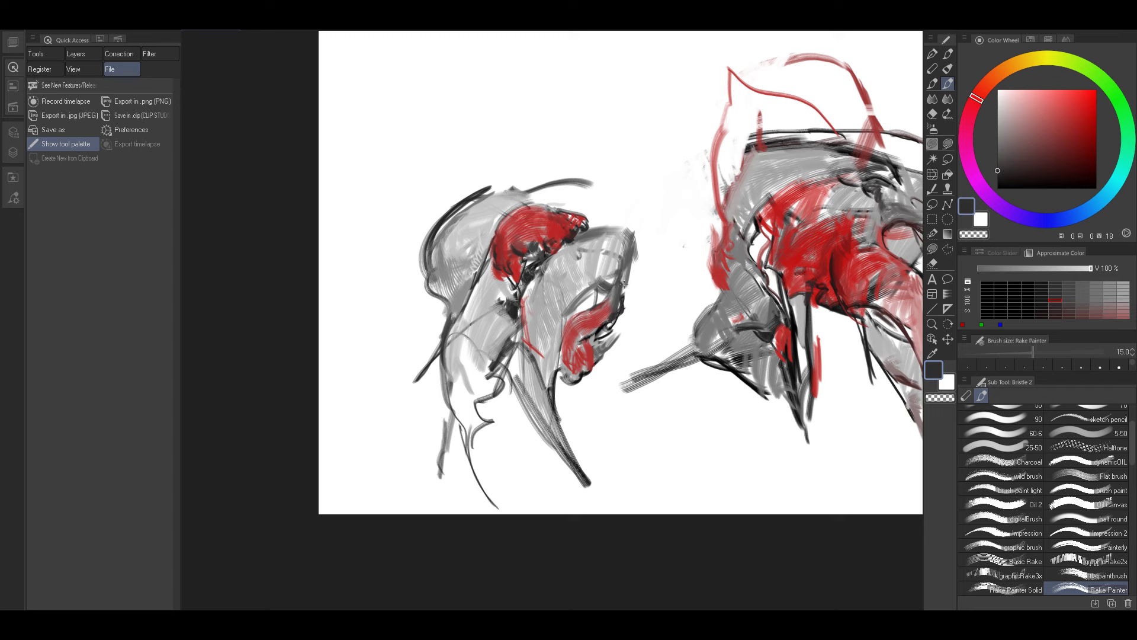
# Choose a near-black on the color wheel and stroke a heavy contour down the upper rear lobe's outer edge.
pyautogui.press(']')
pyautogui.moveTo(629, 253)
pyautogui.mouseDown()
pyautogui.moveTo(623, 283)
pyautogui.moveTo(628, 273)
pyautogui.mouseUp()
pyautogui.press(']')
pyautogui.moveTo(1007, 173); pyautogui.dragTo(997, 184)
pyautogui.moveTo(621, 307)
pyautogui.mouseDown()
pyautogui.moveTo(634, 269)
pyautogui.moveTo(632, 278)
pyautogui.mouseUp()
pyautogui.press(']')
pyautogui.press(']')
pyautogui.press(']')
pyautogui.press(']')
pyautogui.press(']')
# Sample light and dark grays at brush size 60 to shape the rear lobe into a pointed tip and blend its underside.
pyautogui.keyDown('alt'); pyautogui.click(623, 246); pyautogui.keyUp('alt')
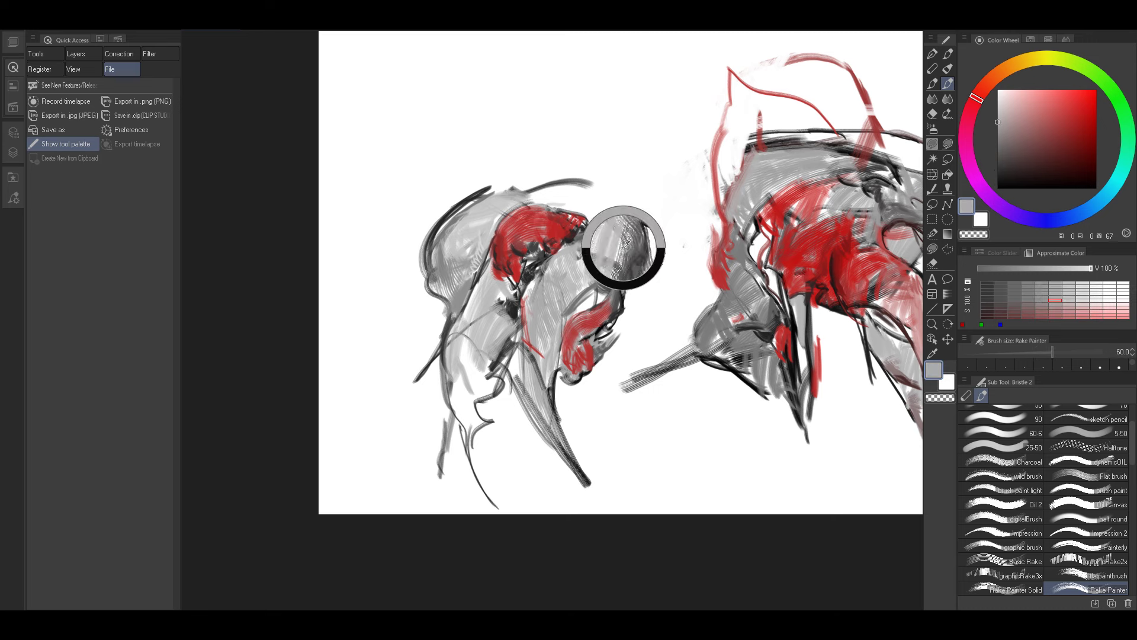
pyautogui.keyDown('alt'); pyautogui.click(615, 270); pyautogui.keyUp('alt')
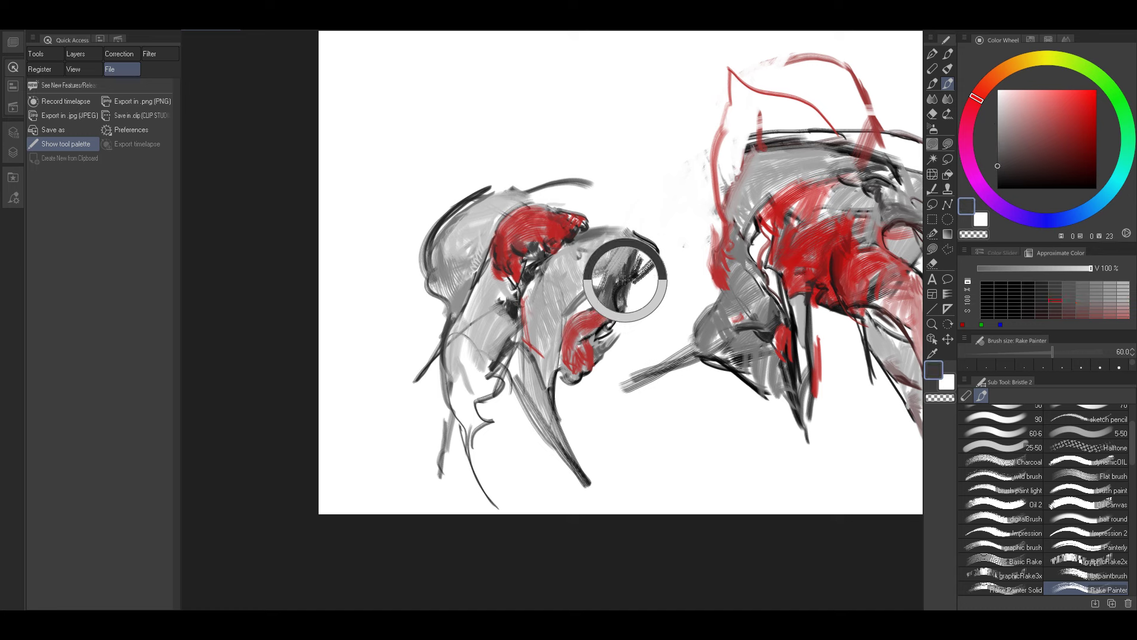
pyautogui.keyDown('alt'); pyautogui.click(622, 251); pyautogui.keyUp('alt')
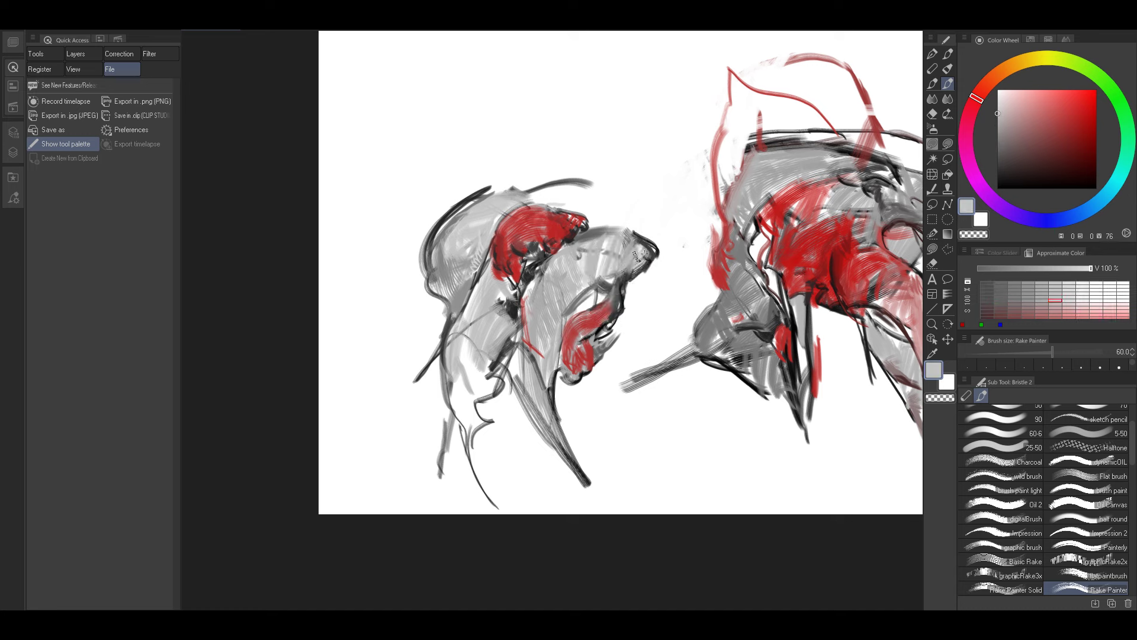
pyautogui.keyDown('alt'); pyautogui.click(603, 272); pyautogui.keyUp('alt')
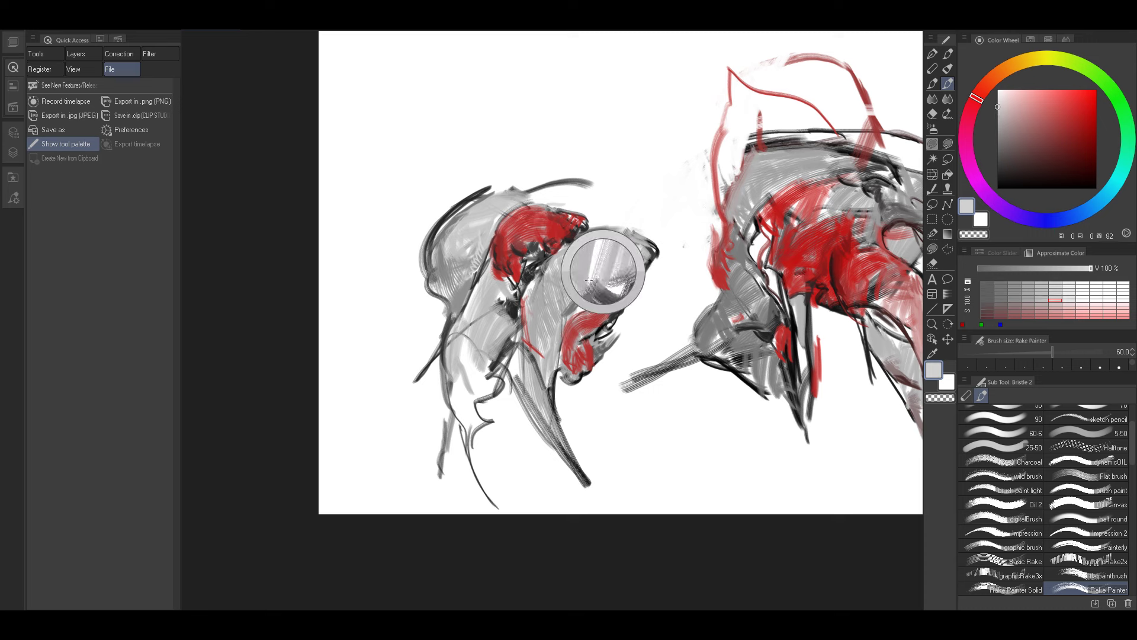
pyautogui.keyDown('alt'); pyautogui.click(578, 287); pyautogui.keyUp('alt')
pyautogui.keyDown('alt'); pyautogui.click(583, 286); pyautogui.keyUp('alt')
pyautogui.moveTo(584, 289); pyautogui.dragTo(553, 340)
pyautogui.keyDown('alt'); pyautogui.click(610, 282); pyautogui.keyUp('alt')
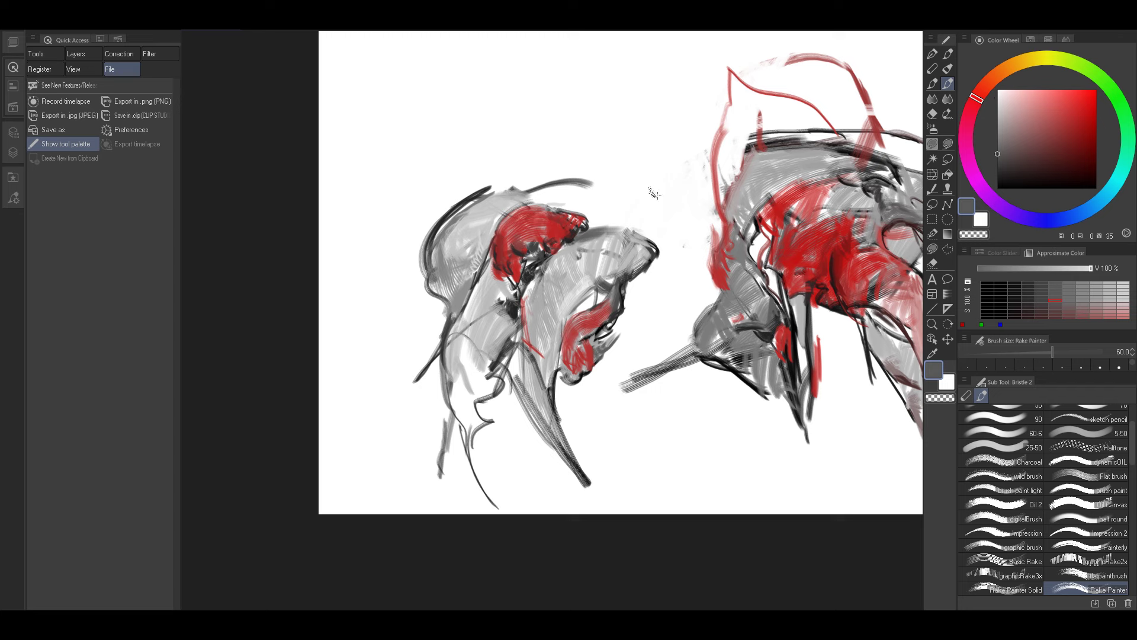
# Darken the underside of the pointed rear lobe and refine its edge with a smaller brush.
pyautogui.moveTo(633, 272); pyautogui.dragTo(619, 290)
pyautogui.press('[')
pyautogui.press('[')
pyautogui.press('[')
pyautogui.press('[')
pyautogui.press('[')
pyautogui.press('[')
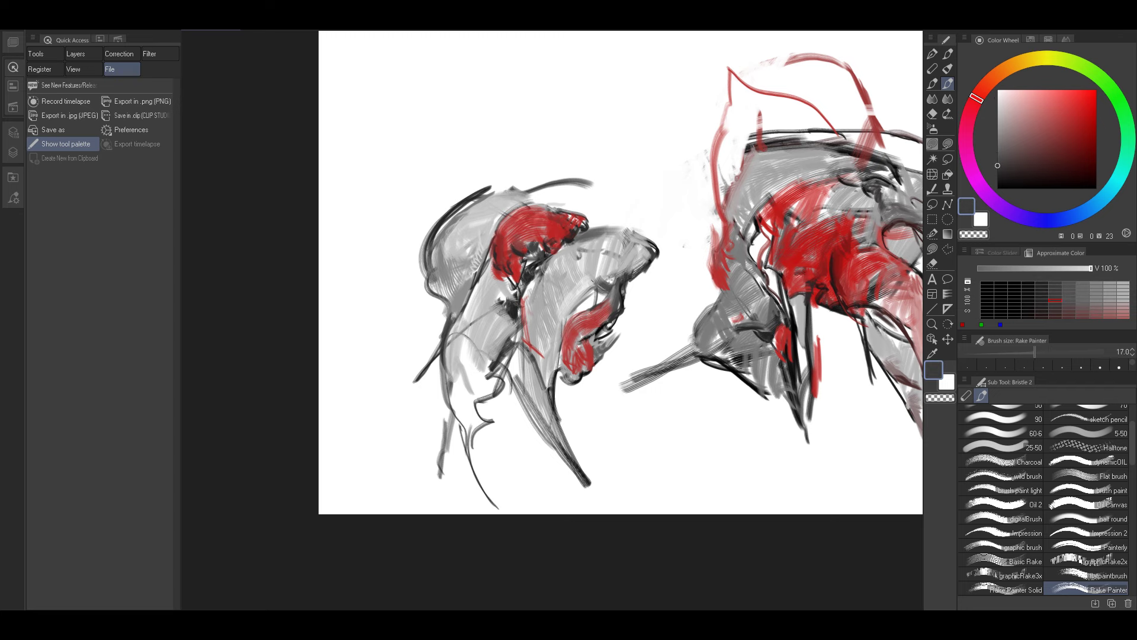
pyautogui.press(']')
pyautogui.press(']')
pyautogui.press(']')
# Sample mid and light grays from the rear lobe and retouch its inner surface and tip at brush sizes 20 and 25.
pyautogui.keyDown('alt'); pyautogui.click(558, 310); pyautogui.keyUp('alt')
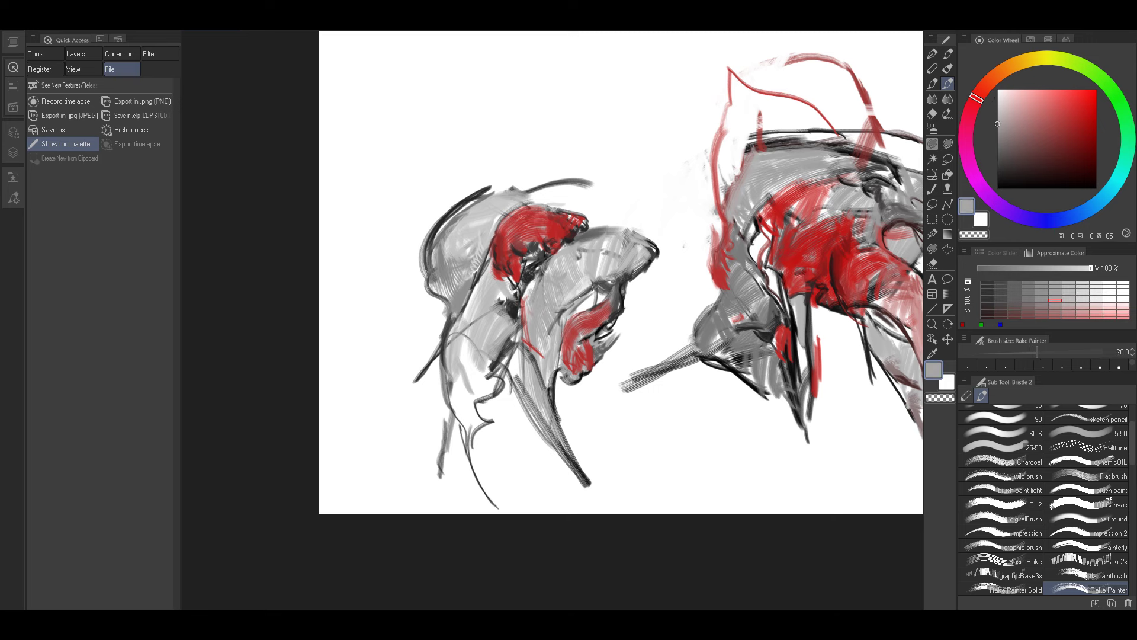
pyautogui.keyDown('alt'); pyautogui.click(584, 291); pyautogui.keyUp('alt')
pyautogui.keyDown('alt'); pyautogui.click(598, 278); pyautogui.keyUp('alt')
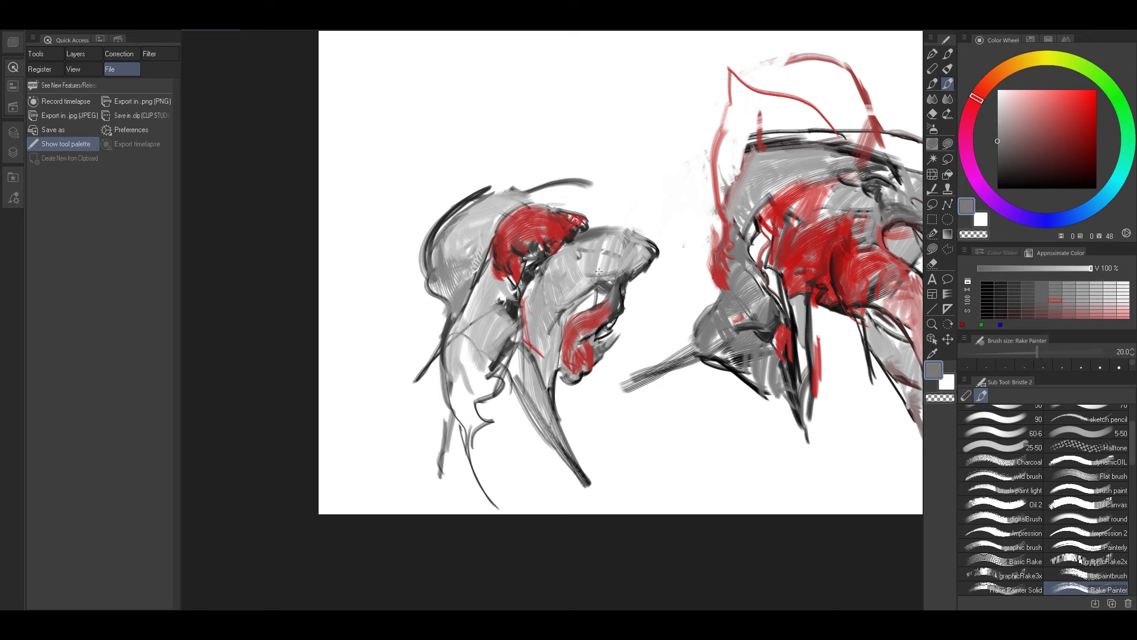
pyautogui.keyDown('alt'); pyautogui.click(646, 244); pyautogui.keyUp('alt')
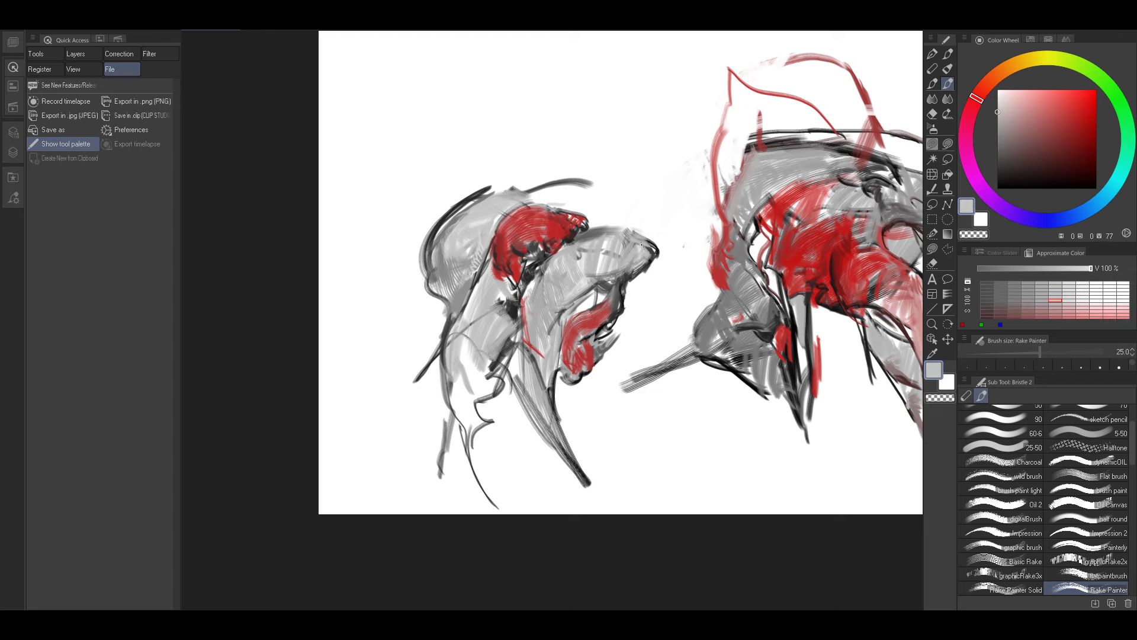
# Sample the red beneath the small figure's pointed lobe, repaint the red patch, and edge it in black at brush size 15.
pyautogui.keyDown('alt'); pyautogui.click(605, 301); pyautogui.keyUp('alt')
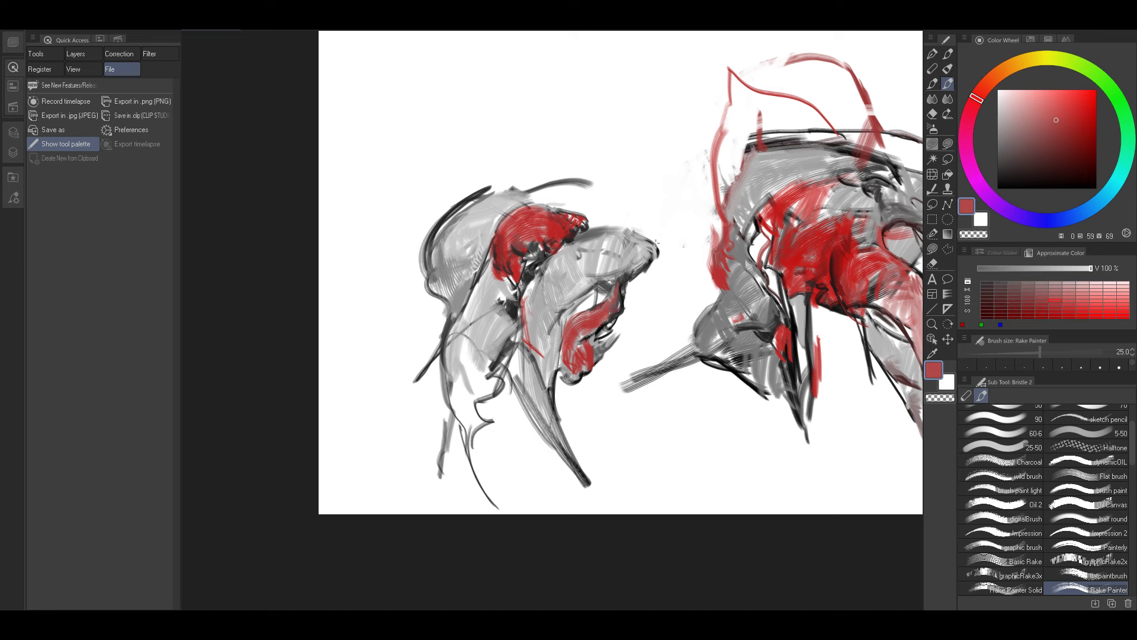
pyautogui.moveTo(607, 321)
pyautogui.mouseDown()
pyautogui.moveTo(613, 276)
pyautogui.moveTo(597, 302)
pyautogui.mouseUp()
pyautogui.keyDown('alt'); pyautogui.click(606, 299); pyautogui.keyUp('alt')
pyautogui.press('[')
pyautogui.press('[')
pyautogui.press('[')
pyautogui.press('[')
pyautogui.press('[')
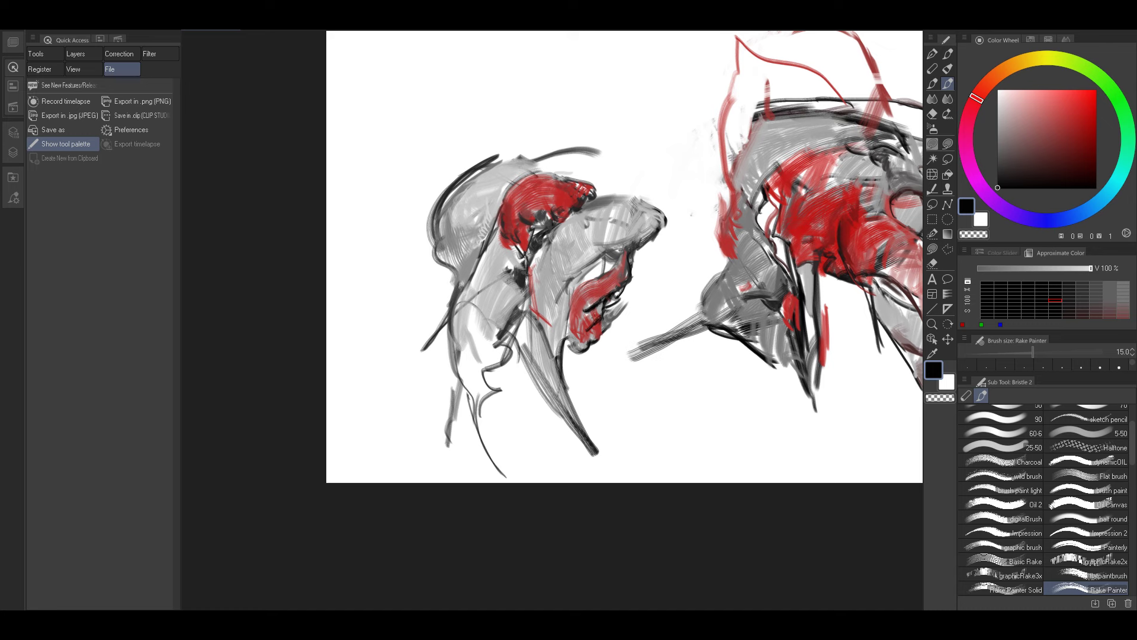
# Sample darker reds and near-black to retouch the lower end of the red patch and its dark edge.
pyautogui.keyDown('alt'); pyautogui.click(600, 323); pyautogui.keyUp('alt')
pyautogui.keyDown('alt'); pyautogui.click(588, 329); pyautogui.keyUp('alt')
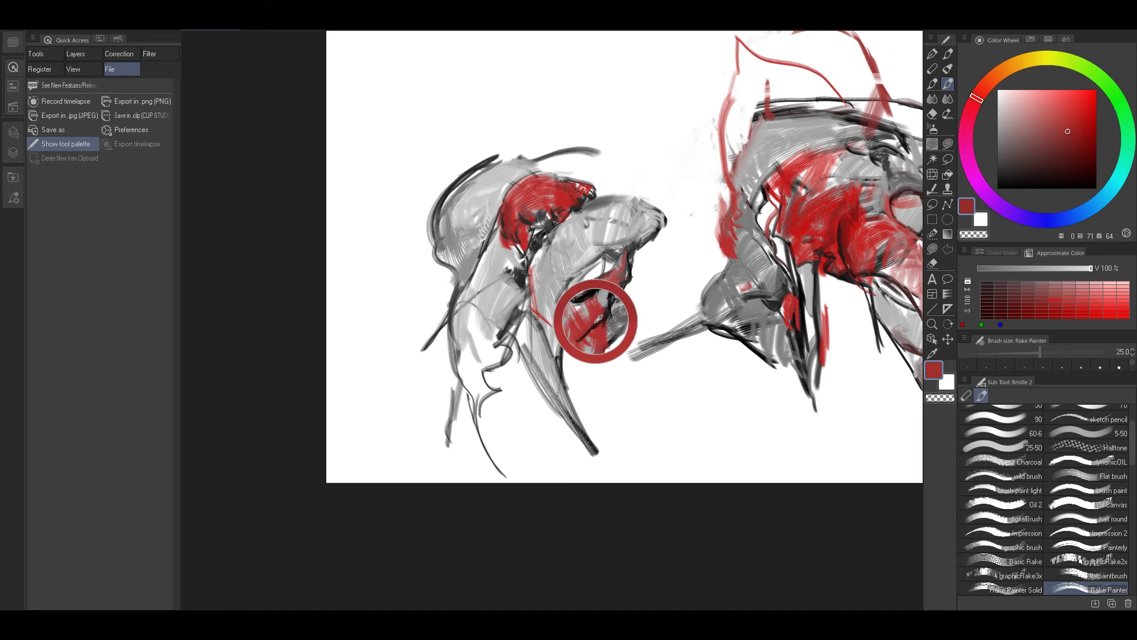
pyautogui.moveTo(589, 328)
pyautogui.mouseDown()
pyautogui.moveTo(593, 314)
pyautogui.moveTo(584, 334)
pyautogui.mouseUp()
pyautogui.keyDown('alt'); pyautogui.click(608, 297); pyautogui.keyUp('alt')
pyautogui.press('[')
pyautogui.press('[')
pyautogui.press('[')
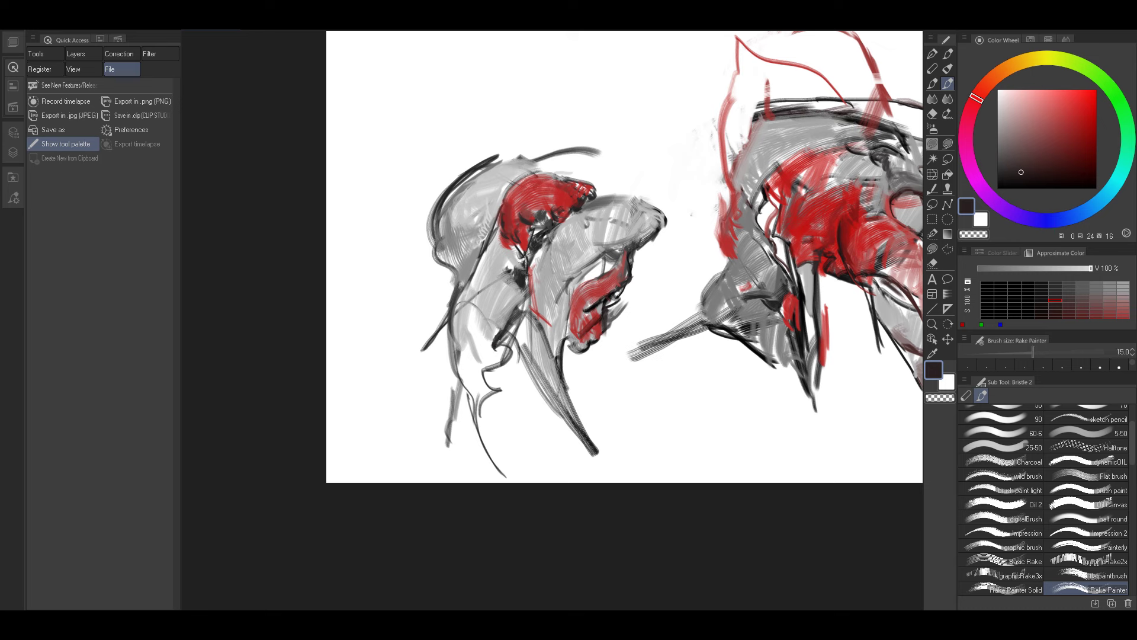
# Sample grays and shade the middle section of the small figure's rear leg at brush sizes 40 and 80.
pyautogui.keyDown('alt'); pyautogui.click(502, 329); pyautogui.keyUp('alt')
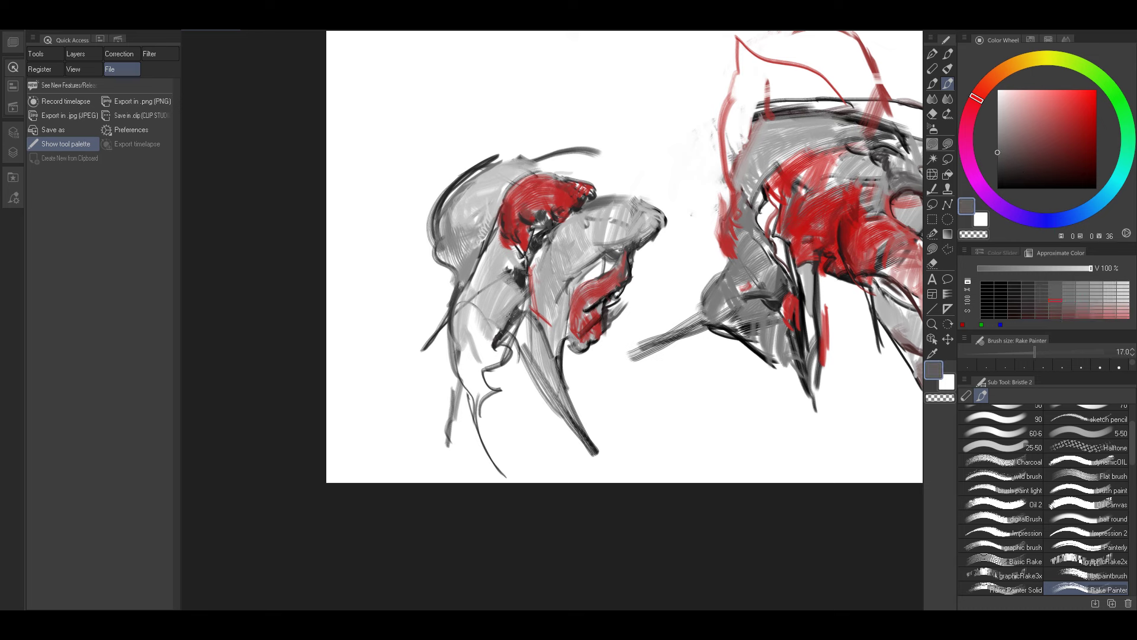
pyautogui.press(']')
pyautogui.press(']')
pyautogui.press(']')
pyautogui.press(']')
pyautogui.press(']')
pyautogui.moveTo(521, 295); pyautogui.dragTo(500, 332)
pyautogui.keyDown('alt'); pyautogui.click(496, 341); pyautogui.keyUp('alt')
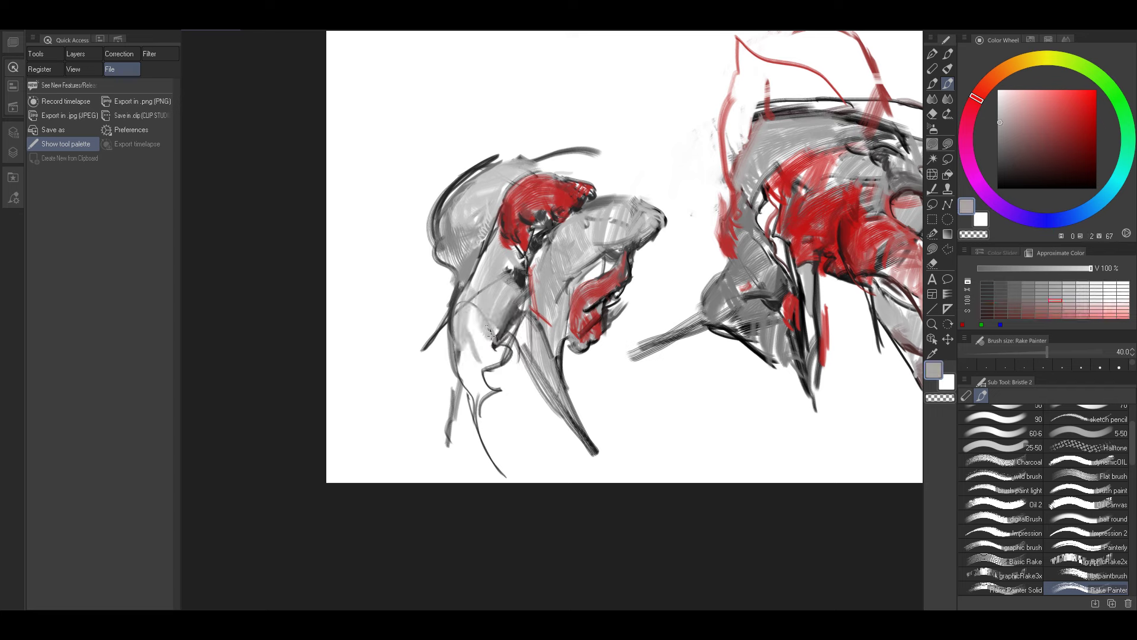
pyautogui.keyDown('alt'); pyautogui.click(491, 335); pyautogui.keyUp('alt')
pyautogui.press(']')
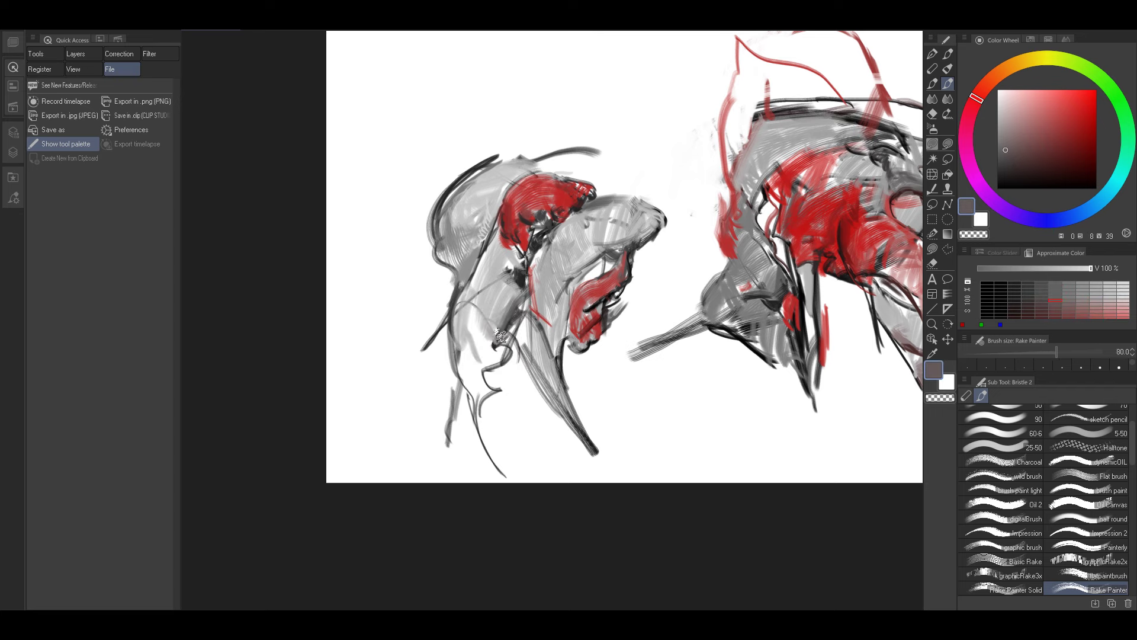
# Sample near-black with a smaller brush and draw the rear leg's knee line and the lower segment's outer contour.
pyautogui.keyDown('alt'); pyautogui.click(496, 340); pyautogui.keyUp('alt')
pyautogui.press('[')
pyautogui.press('[')
pyautogui.press('[')
pyautogui.keyDown('alt'); pyautogui.click(496, 343); pyautogui.keyUp('alt')
pyautogui.keyDown('alt'); pyautogui.click(496, 344); pyautogui.keyUp('alt')
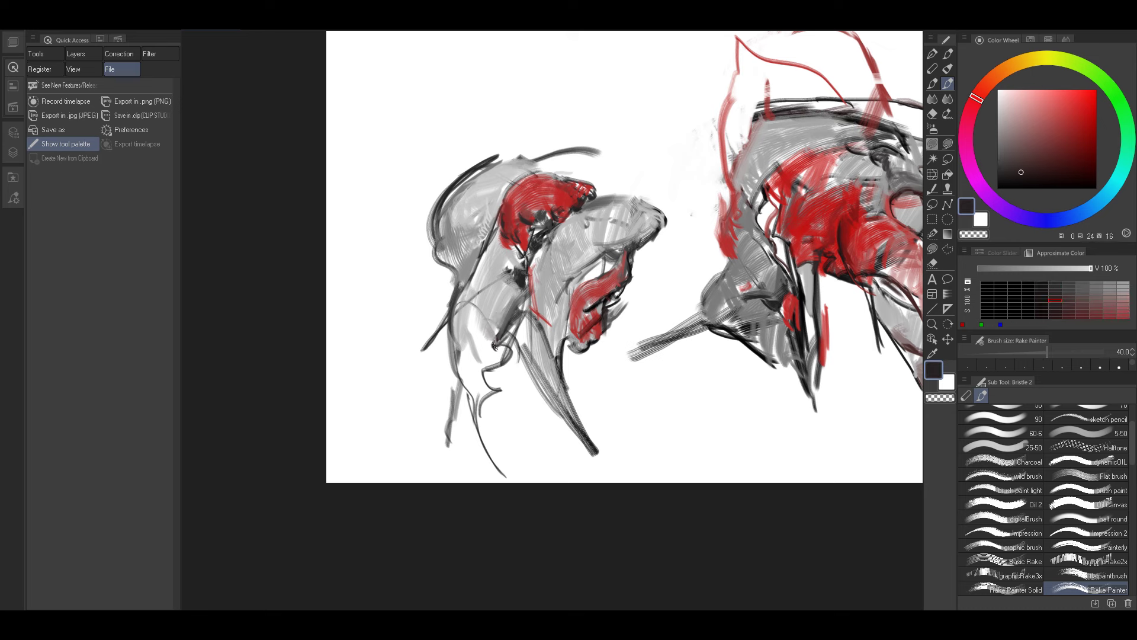
pyautogui.press('[')
pyautogui.press('[')
pyautogui.moveTo(496, 348)
pyautogui.mouseDown()
pyautogui.moveTo(480, 320)
pyautogui.moveTo(490, 380)
pyautogui.moveTo(460, 387)
pyautogui.mouseUp()
pyautogui.moveTo(460, 368)
pyautogui.mouseDown()
pyautogui.moveTo(452, 394)
pyautogui.moveTo(529, 481)
pyautogui.mouseUp()
# Thicken the lower leg's outer contour near the tip and draw its long inner contour at brush size 60.
pyautogui.press(']')
pyautogui.press(']')
pyautogui.press(']')
pyautogui.moveTo(484, 439); pyautogui.dragTo(539, 482)
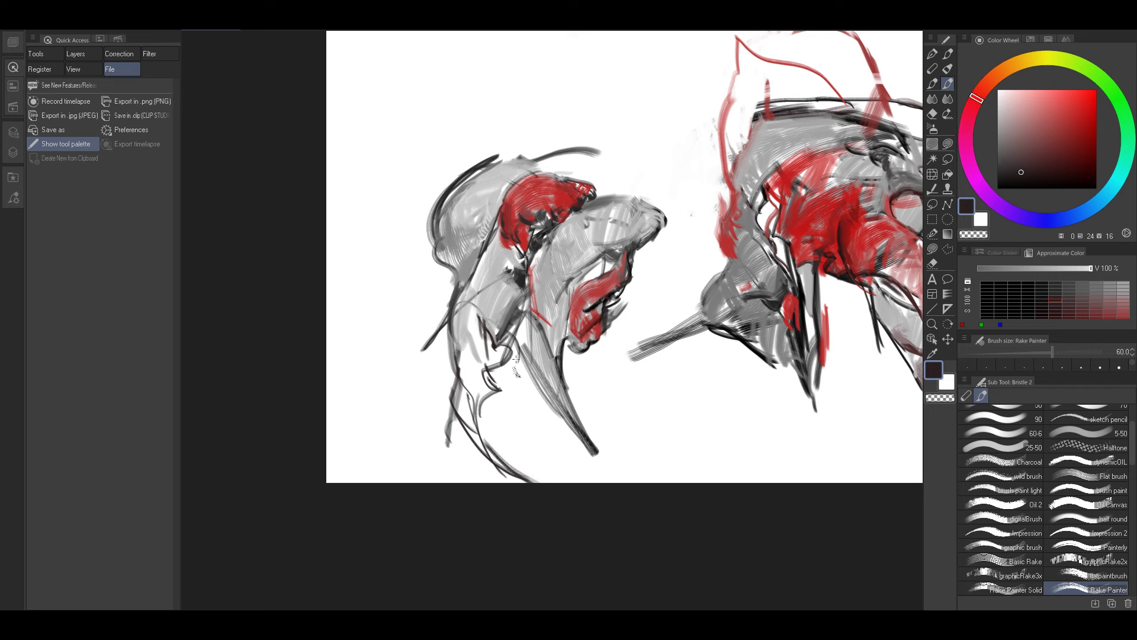
pyautogui.moveTo(515, 354); pyautogui.dragTo(538, 479)
# Sample grays beside the knee and fill the lower leg segment down to its tip with broad strokes.
pyautogui.keyDown('alt'); pyautogui.click(513, 366); pyautogui.keyUp('alt')
pyautogui.press(']')
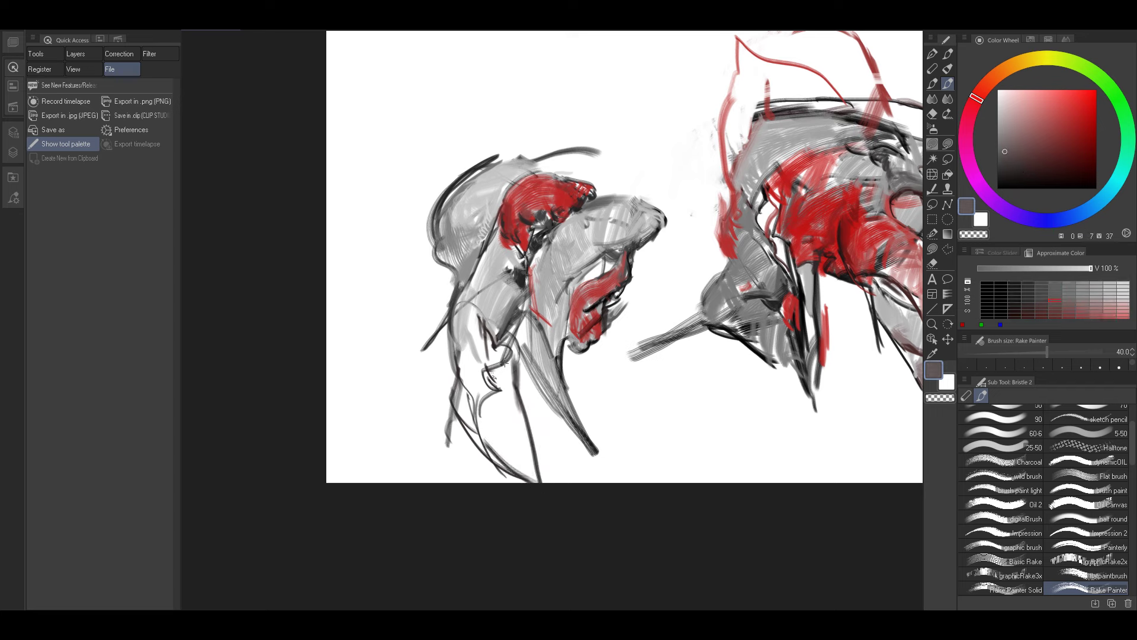
pyautogui.moveTo(492, 372)
pyautogui.mouseDown()
pyautogui.moveTo(509, 398)
pyautogui.moveTo(509, 456)
pyautogui.moveTo(495, 460)
pyautogui.moveTo(515, 468)
pyautogui.mouseUp()
pyautogui.press(']')
pyautogui.press('[')
pyautogui.keyDown('alt'); pyautogui.click(507, 395); pyautogui.keyUp('alt')
pyautogui.press(']')
pyautogui.press(']')
pyautogui.press(']')
pyautogui.moveTo(513, 412); pyautogui.dragTo(534, 475)
# Reduce the brush to size 40 and extend the gray shading across the lower leg's outer side and upper part.
pyautogui.press('[')
pyautogui.press('[')
pyautogui.press('[')
pyautogui.press('[')
pyautogui.moveTo(472, 433); pyautogui.dragTo(483, 447)
pyautogui.press('[')
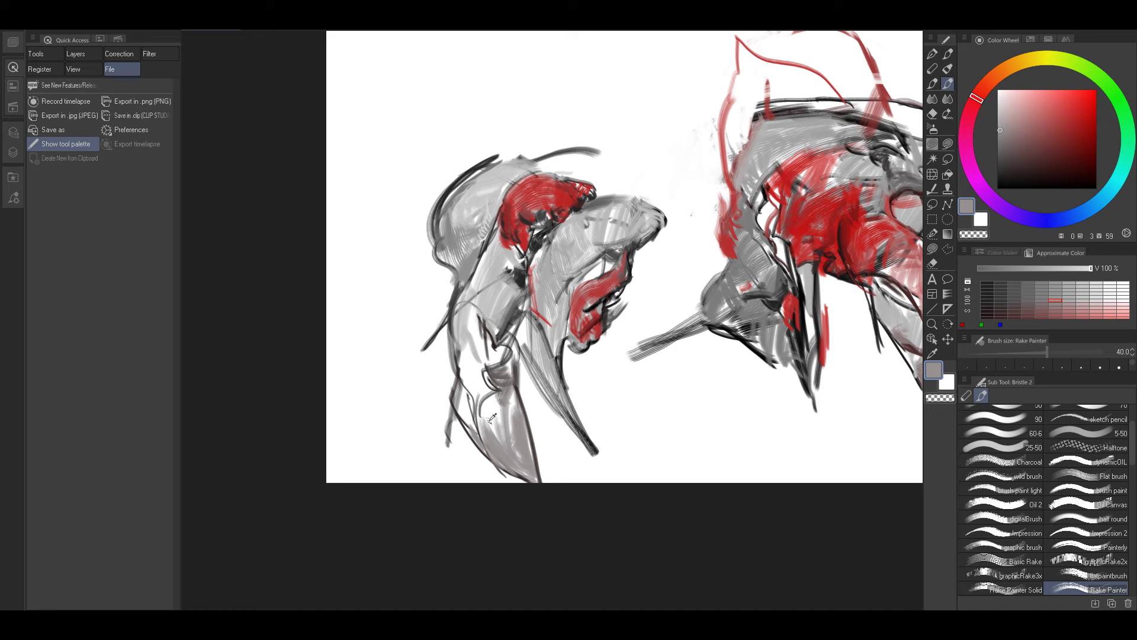
pyautogui.keyDown('alt'); pyautogui.click(486, 424); pyautogui.keyUp('alt')
pyautogui.moveTo(491, 402); pyautogui.dragTo(483, 424)
pyautogui.moveTo(498, 397)
pyautogui.mouseDown()
pyautogui.moveTo(487, 425)
pyautogui.moveTo(498, 433)
pyautogui.moveTo(504, 410)
pyautogui.mouseUp()
# Sample tones from the lower leg down to white and retouch its light upper area at brush size 12.
pyautogui.keyDown('alt'); pyautogui.click(493, 429); pyautogui.keyUp('alt')
pyautogui.press('[')
pyautogui.keyDown('alt'); pyautogui.click(511, 401); pyautogui.keyUp('alt')
pyautogui.press('[')
pyautogui.press('[')
pyautogui.press('[')
pyautogui.press('[')
pyautogui.press('[')
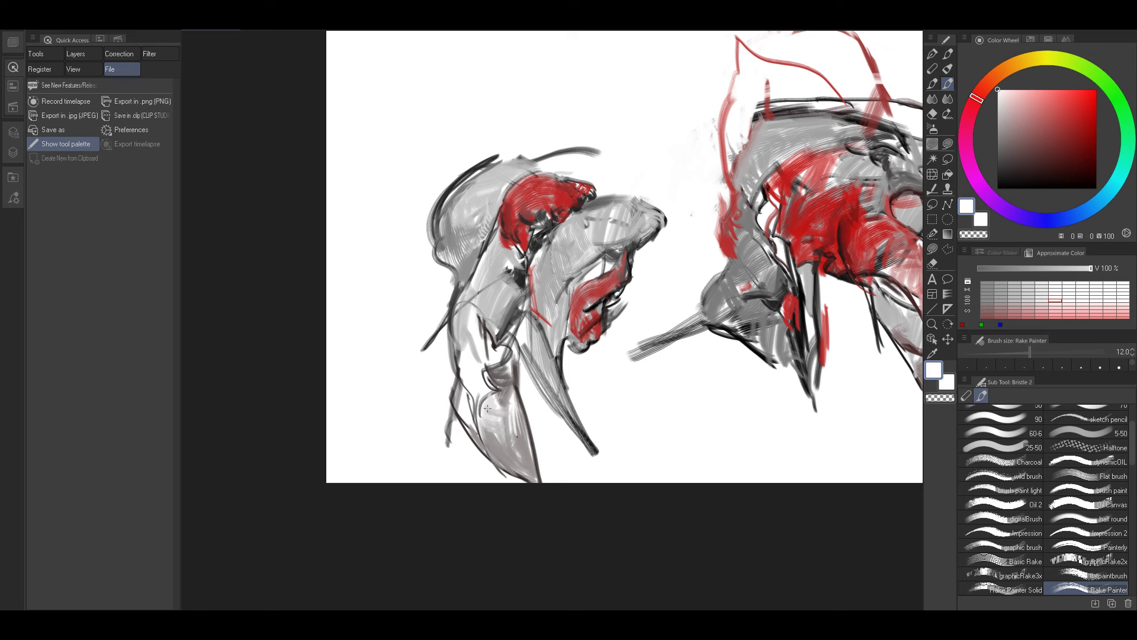
# Sample mid grays at brush sizes 25 and 40 to fill the white gaps around the rear leg's knee.
pyautogui.press(']')
pyautogui.press(']')
pyautogui.keyDown('alt'); pyautogui.click(459, 397); pyautogui.keyUp('alt')
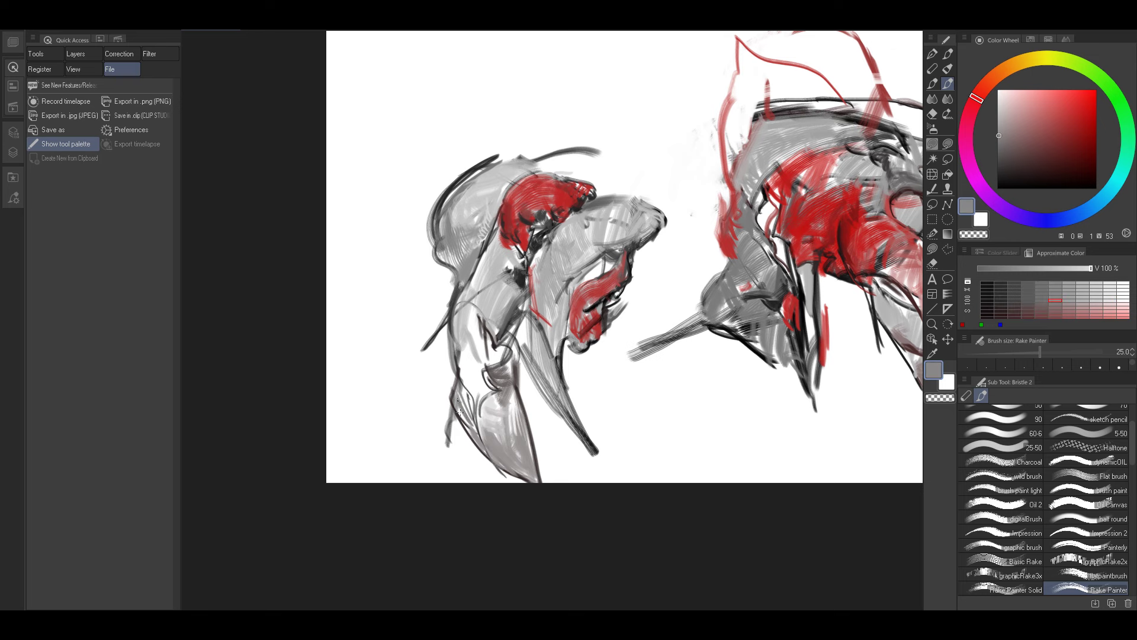
pyautogui.press(']')
pyautogui.press(']')
pyautogui.keyDown('alt'); pyautogui.click(470, 397); pyautogui.keyUp('alt')
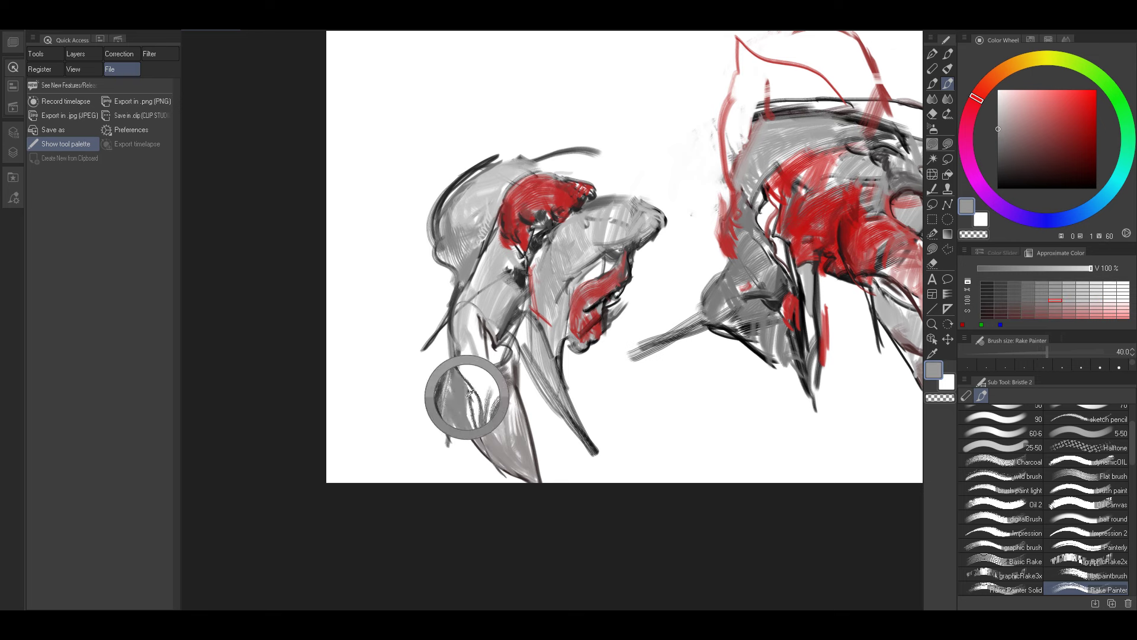
pyautogui.moveTo(464, 349)
pyautogui.mouseDown()
pyautogui.moveTo(473, 385)
pyautogui.moveTo(458, 353)
pyautogui.moveTo(474, 381)
pyautogui.moveTo(469, 369)
pyautogui.moveTo(494, 358)
pyautogui.moveTo(492, 320)
pyautogui.mouseUp()
# Sample neighboring grays around the knee and blend the joint, reducing the brush to size 17.
pyautogui.keyDown('alt'); pyautogui.click(462, 358); pyautogui.keyUp('alt')
pyautogui.keyDown('alt'); pyautogui.click(471, 366); pyautogui.keyUp('alt')
pyautogui.keyDown('alt'); pyautogui.click(481, 364); pyautogui.keyUp('alt')
pyautogui.press('[')
pyautogui.press('[')
pyautogui.press('[')
pyautogui.press('[')
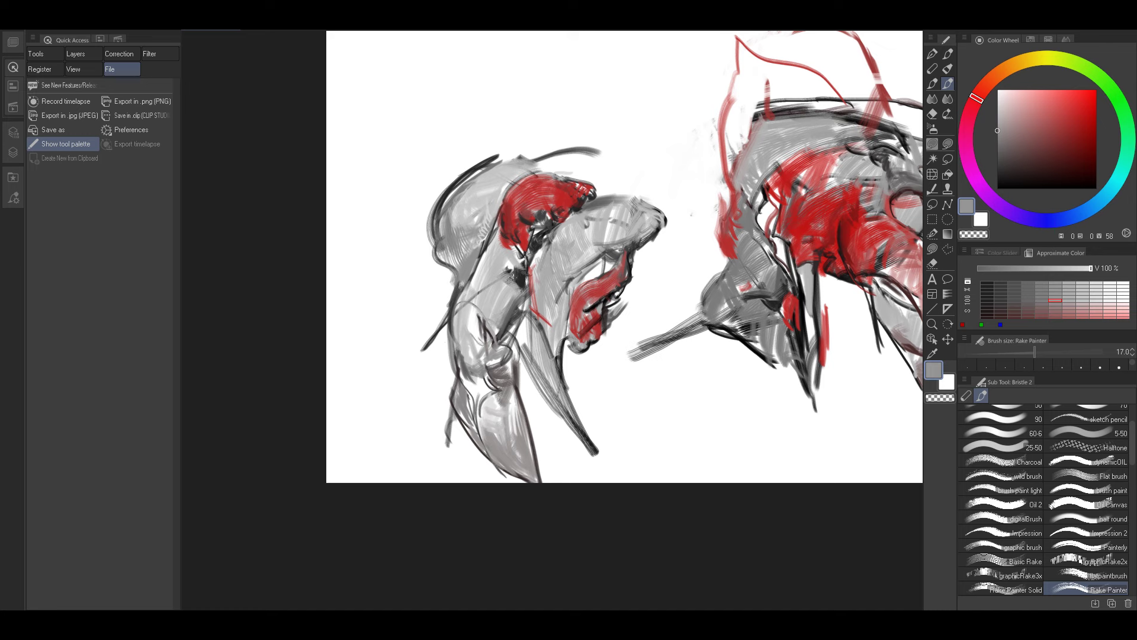
# Sample dark gray and near-black and paint the knee's contours and a dark recess beneath the joint.
pyautogui.keyDown('alt'); pyautogui.click(494, 364); pyautogui.keyUp('alt')
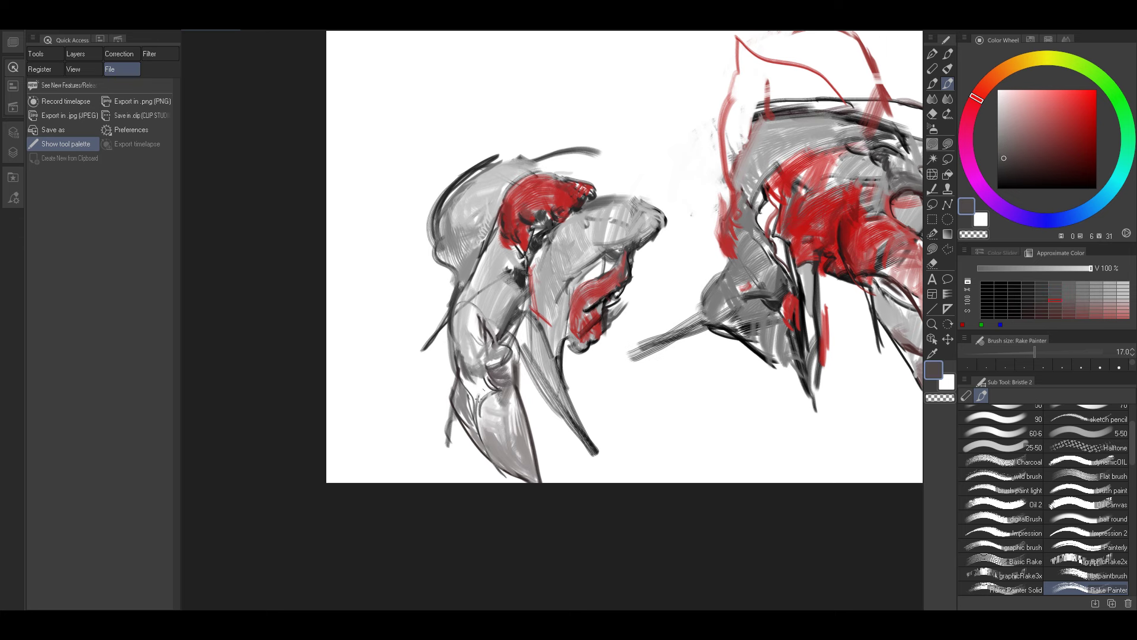
pyautogui.moveTo(479, 425); pyautogui.dragTo(491, 397)
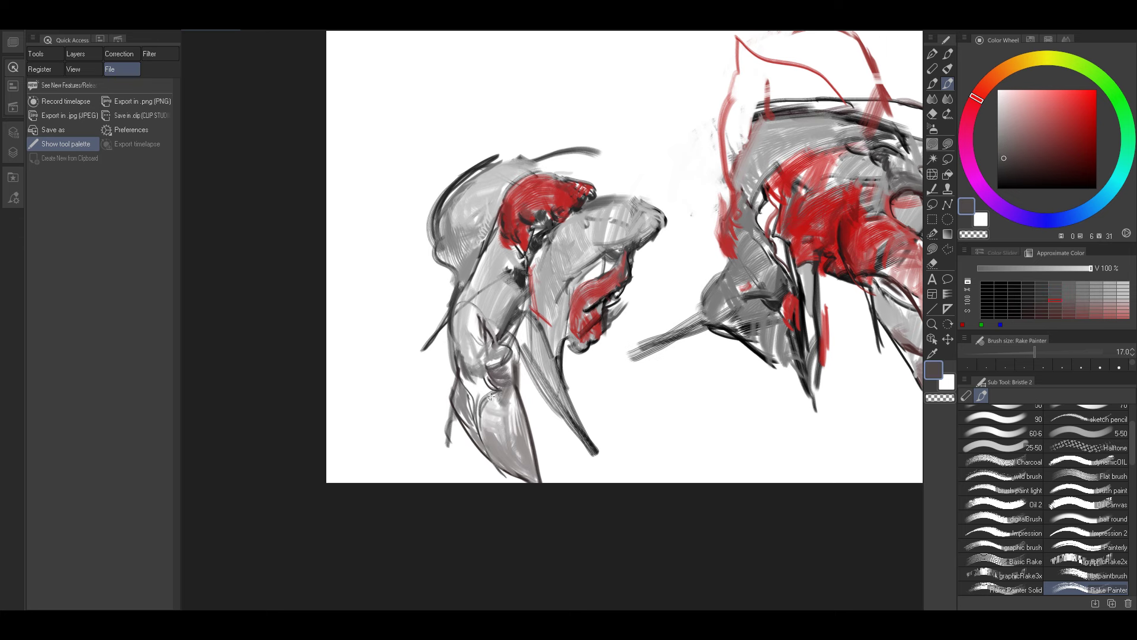
pyautogui.keyDown('alt'); pyautogui.click(491, 364); pyautogui.keyUp('alt')
pyautogui.keyDown('alt'); pyautogui.click(519, 276); pyautogui.keyUp('alt')
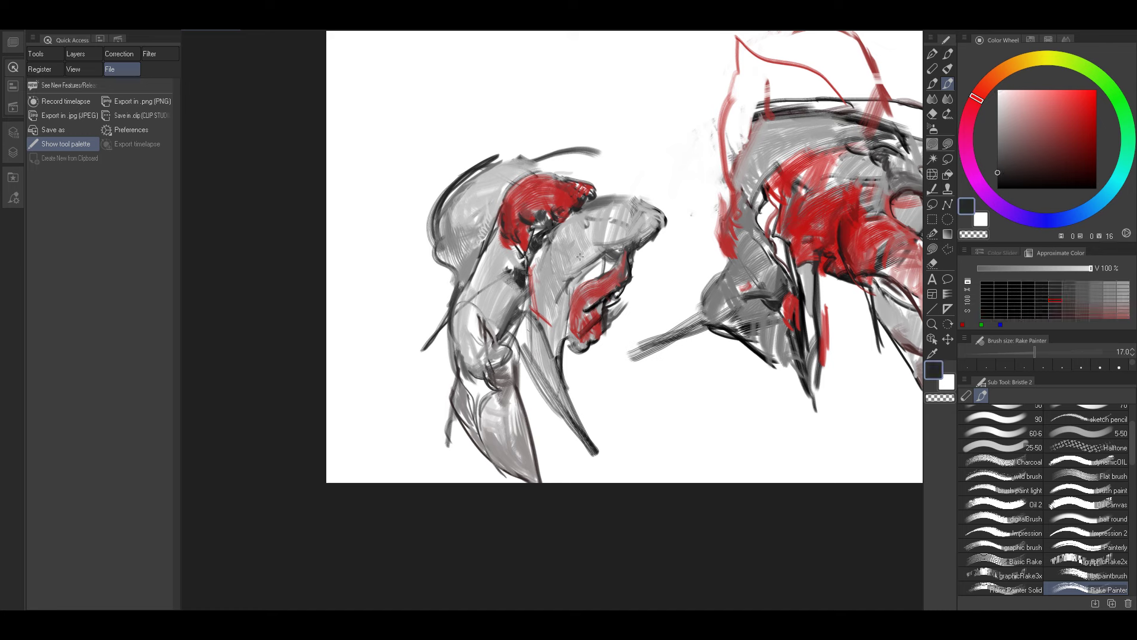
pyautogui.press(']')
pyautogui.moveTo(483, 396)
pyautogui.mouseDown()
pyautogui.moveTo(488, 385)
pyautogui.moveTo(479, 398)
pyautogui.moveTo(476, 379)
pyautogui.moveTo(475, 397)
pyautogui.mouseUp()
pyautogui.press('[')
pyautogui.press('[')
pyautogui.press('[')
pyautogui.press('[')
# Sample red from the small figure and paint a red strip down the inner side of the rear leg above the knee.
pyautogui.keyDown('alt'); pyautogui.click(565, 202); pyautogui.keyUp('alt')
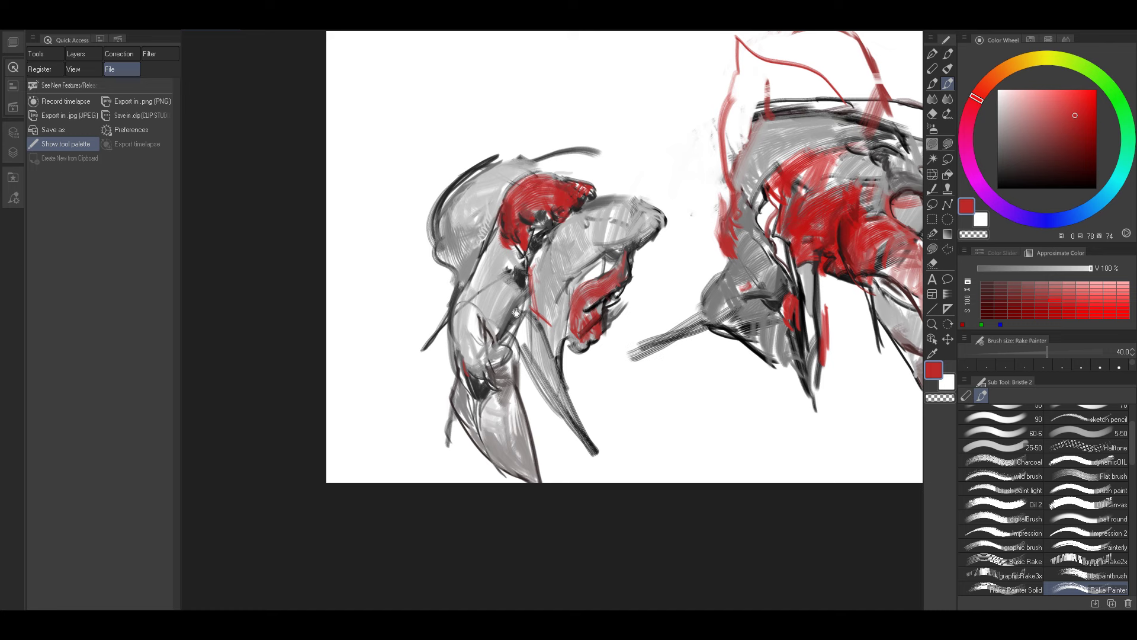
pyautogui.press('[')
pyautogui.press('[')
pyautogui.press('[')
pyautogui.press('[')
pyautogui.press(']')
pyautogui.press(']')
pyautogui.press(']')
pyautogui.moveTo(512, 333)
pyautogui.mouseDown()
pyautogui.moveTo(527, 307)
pyautogui.moveTo(519, 356)
pyautogui.moveTo(525, 312)
pyautogui.moveTo(526, 338)
pyautogui.mouseUp()
# Sample dark and muted reds beneath the pointed lobe and rework the red patch at brush sizes 15, 40 and 30.
pyautogui.press('[')
pyautogui.press('[')
pyautogui.press('[')
pyautogui.keyDown('alt'); pyautogui.click(597, 307); pyautogui.keyUp('alt')
pyautogui.keyDown('alt'); pyautogui.click(592, 304); pyautogui.keyUp('alt')
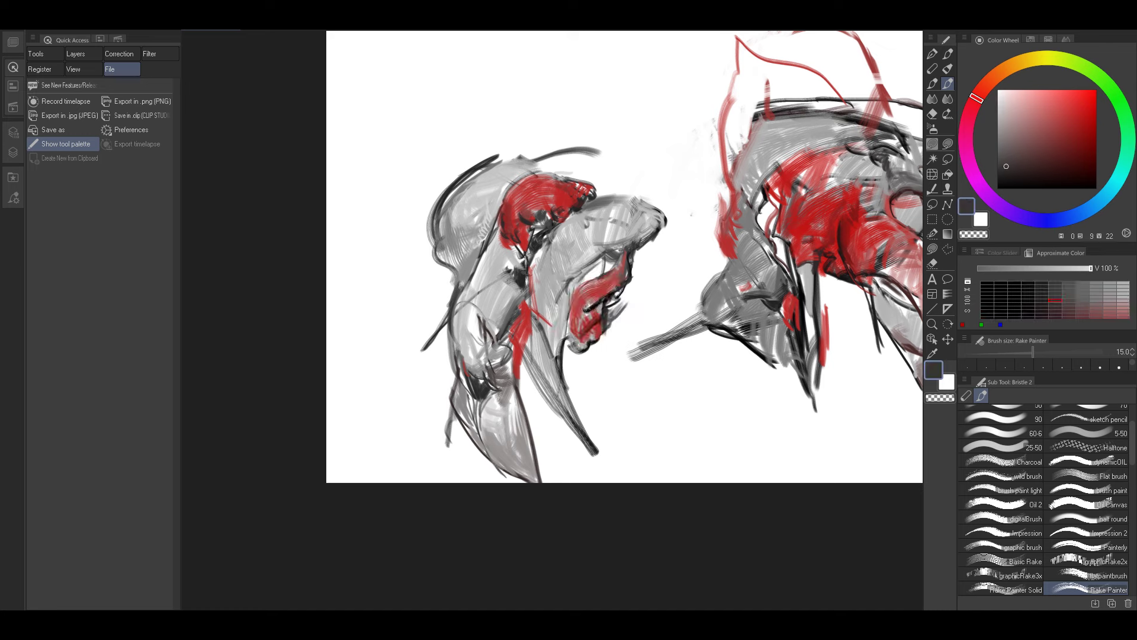
pyautogui.press(']')
pyautogui.press(']')
pyautogui.press(']')
pyautogui.press(']')
pyautogui.press(']')
pyautogui.keyDown('alt'); pyautogui.click(587, 299); pyautogui.keyUp('alt')
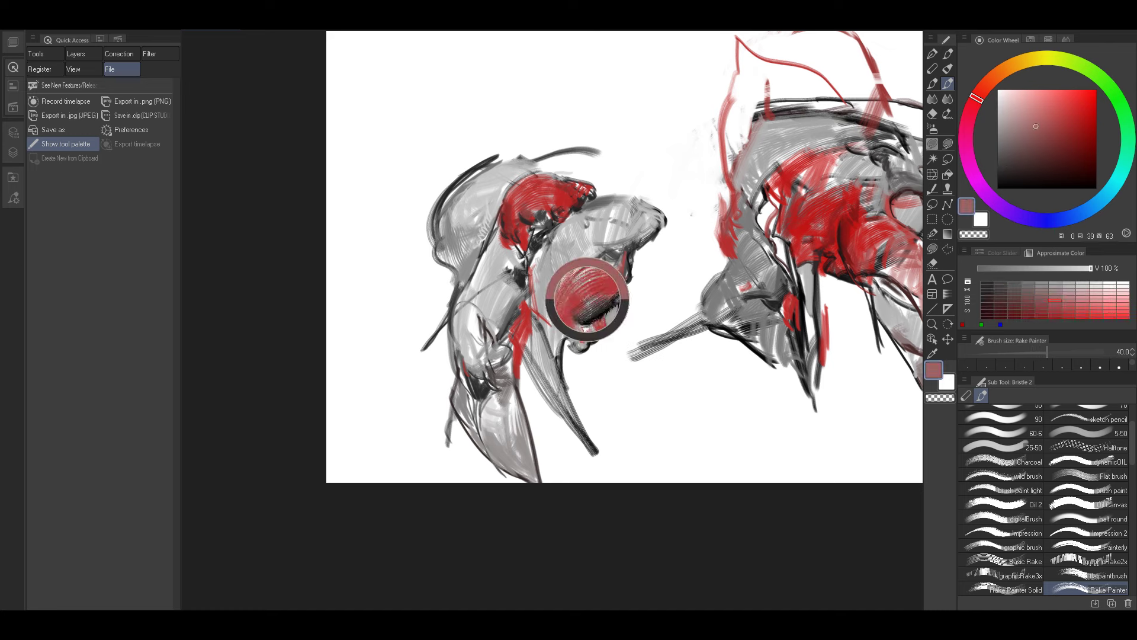
pyautogui.keyDown('alt'); pyautogui.click(614, 276); pyautogui.keyUp('alt')
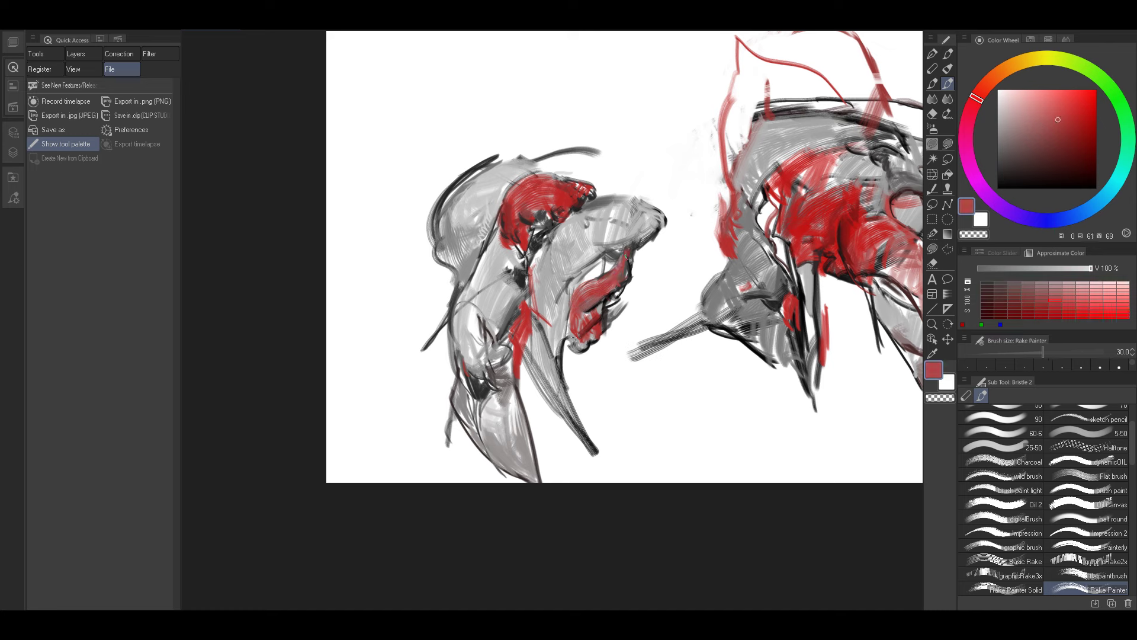
pyautogui.press('[')
# Sample near-black and darken the edge of the inner leg's red strip at brush size 20.
pyautogui.moveTo(487, 384); pyautogui.dragTo(577, 207)
pyautogui.keyDown('alt'); pyautogui.click(578, 206); pyautogui.keyUp('alt')
pyautogui.press('[')
pyautogui.moveTo(524, 379); pyautogui.dragTo(530, 325)
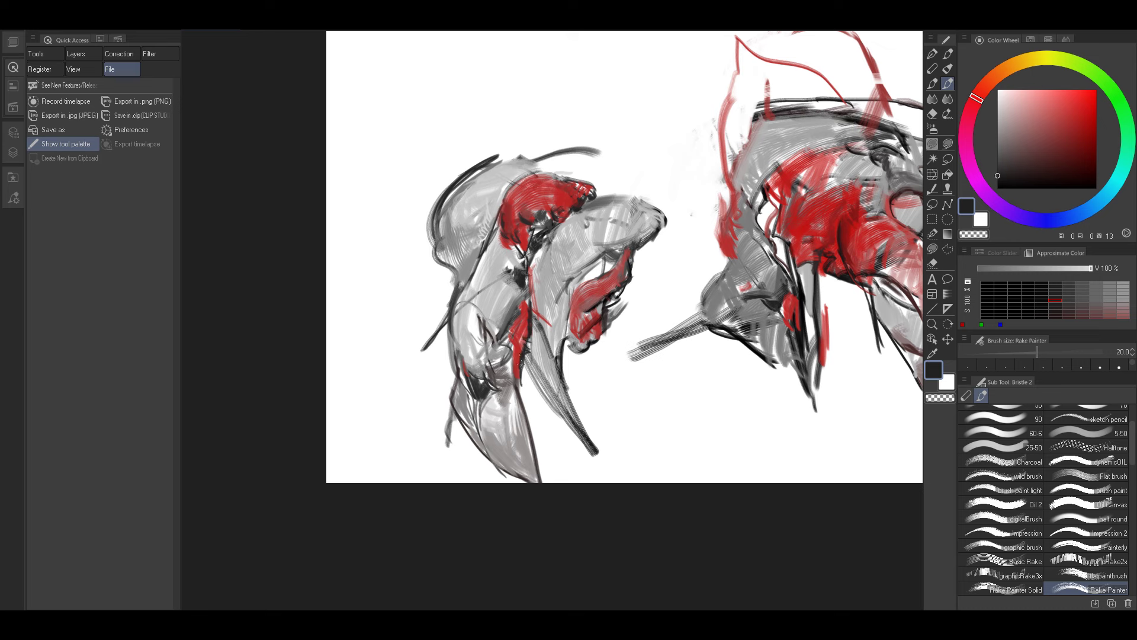
# Sample reds from the leg strip and extend it upward along the inner leg at brush sizes 25 and 30.
pyautogui.keyDown('alt'); pyautogui.click(515, 336); pyautogui.keyUp('alt')
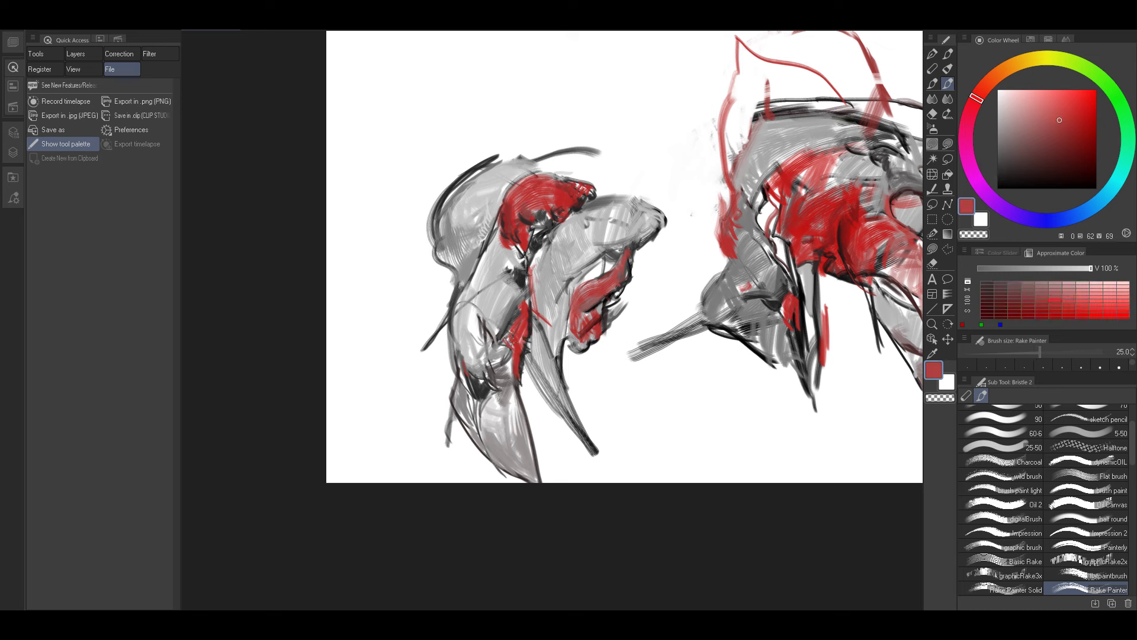
pyautogui.press(']')
pyautogui.keyDown('alt'); pyautogui.click(527, 300); pyautogui.keyUp('alt')
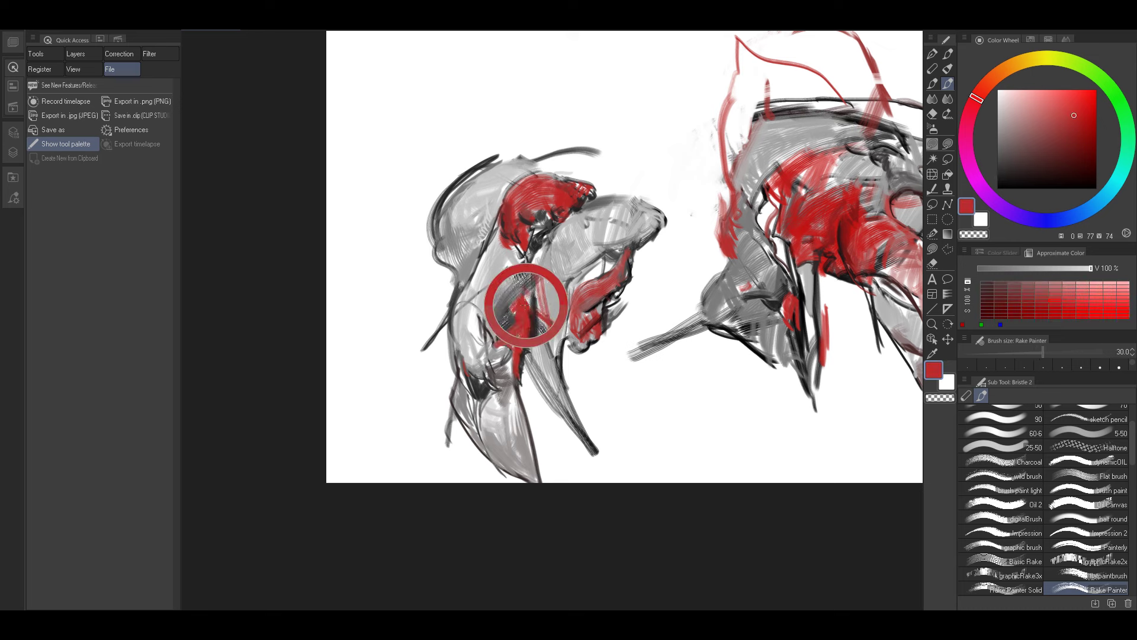
pyautogui.keyDown('alt'); pyautogui.click(536, 308); pyautogui.keyUp('alt')
pyautogui.press('[')
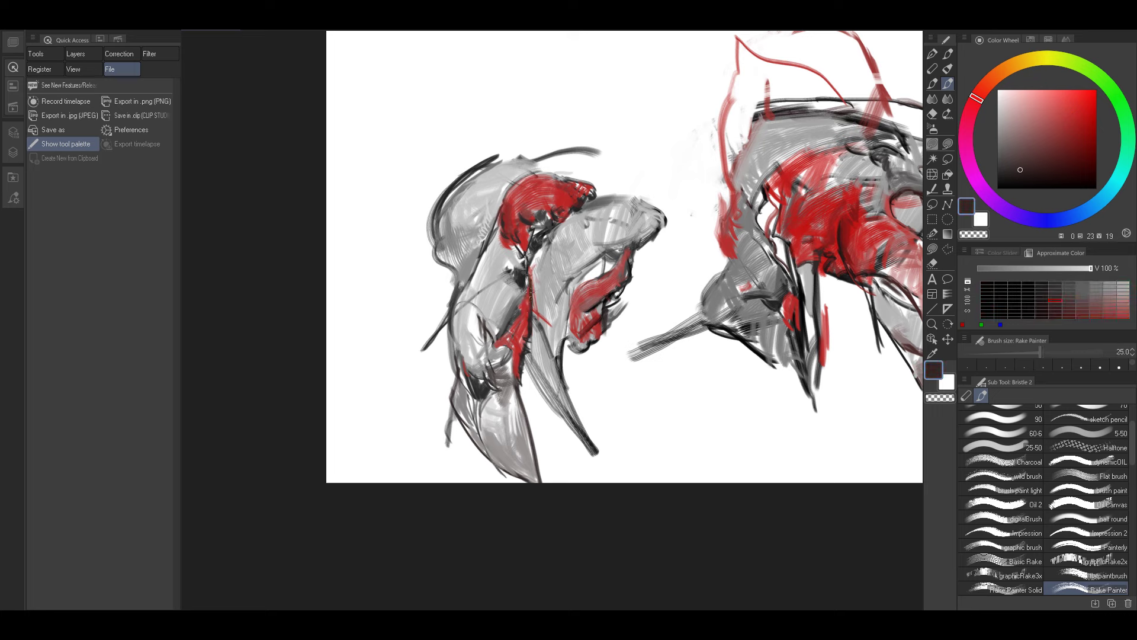
# Sample tones at the top of the red strip and blend them into the gray base of the pointed lobe.
pyautogui.keyDown('alt'); pyautogui.click(532, 293); pyautogui.keyUp('alt')
pyautogui.moveTo(534, 285)
pyautogui.mouseDown()
pyautogui.moveTo(544, 315)
pyautogui.moveTo(545, 260)
pyautogui.mouseUp()
pyautogui.press(']')
pyautogui.keyDown('alt'); pyautogui.click(536, 292); pyautogui.keyUp('alt')
pyautogui.press(']')
pyautogui.press(']')
pyautogui.press('[')
# Sample a light tone, switch to white at brush size 20, and touch up the pointed lobe's upper edge.
pyautogui.keyDown('alt'); pyautogui.click(538, 257); pyautogui.keyUp('alt')
pyautogui.press('[')
pyautogui.press('[')
pyautogui.press('[')
pyautogui.press('[')
pyautogui.press('[')
pyautogui.press('[')
pyautogui.press('[')
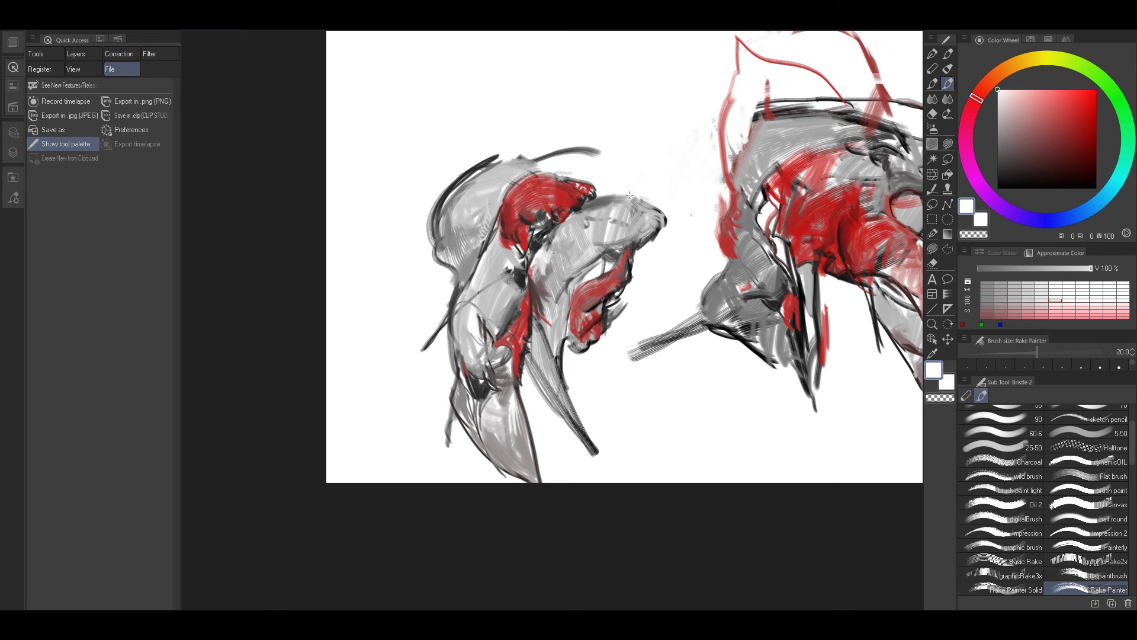
# Sample near-black and stroke thin curved crest lines above the rounded lobe at brush size 12.
pyautogui.moveTo(655, 265)
pyautogui.mouseDown()
pyautogui.moveTo(602, 316)
pyautogui.moveTo(640, 353)
pyautogui.moveTo(689, 372)
pyautogui.mouseUp()
pyautogui.keyDown('alt'); pyautogui.click(515, 274); pyautogui.keyUp('alt')
pyautogui.moveTo(525, 267); pyautogui.dragTo(590, 246)
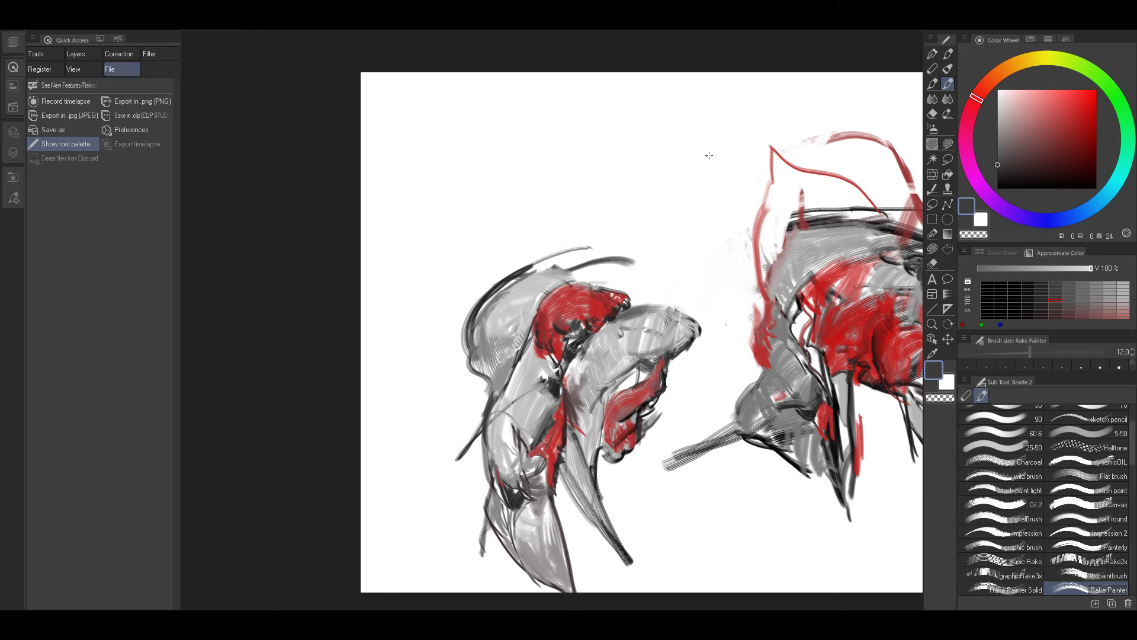
pyautogui.keyDown('alt'); pyautogui.click(574, 339); pyautogui.keyUp('alt')
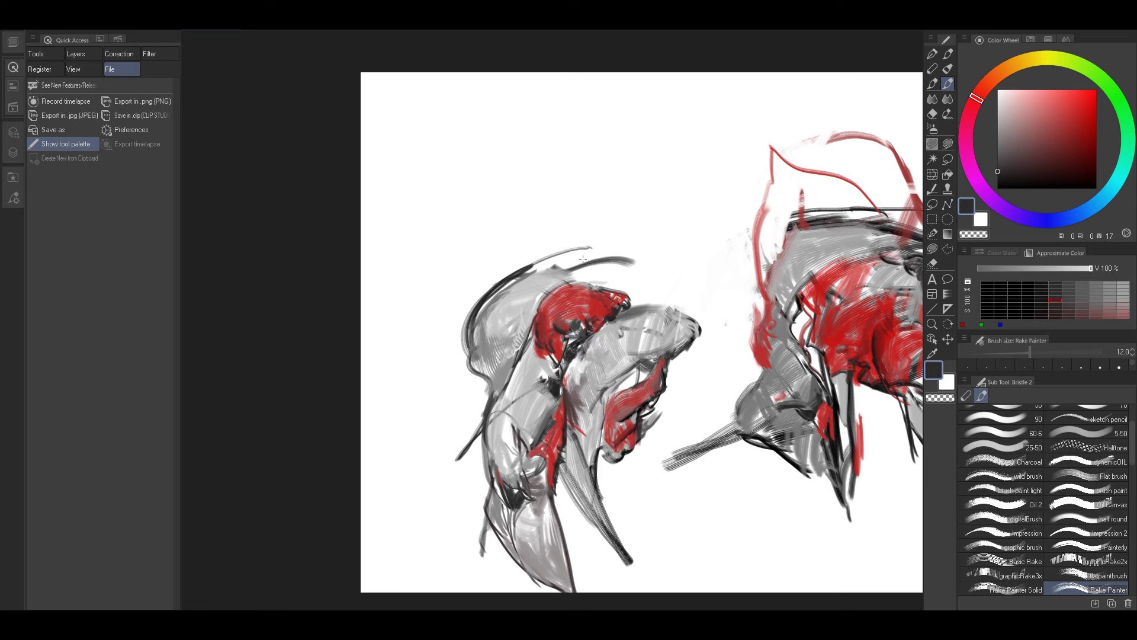
pyautogui.moveTo(558, 254); pyautogui.dragTo(640, 249)
# Sample gray from the large figure and brush in the left side of its dome with broad strokes.
pyautogui.press(']')
pyautogui.press(']')
pyautogui.press(']')
pyautogui.press(']')
pyautogui.press(']')
pyautogui.press(']')
pyautogui.moveTo(647, 310); pyautogui.dragTo(586, 271)
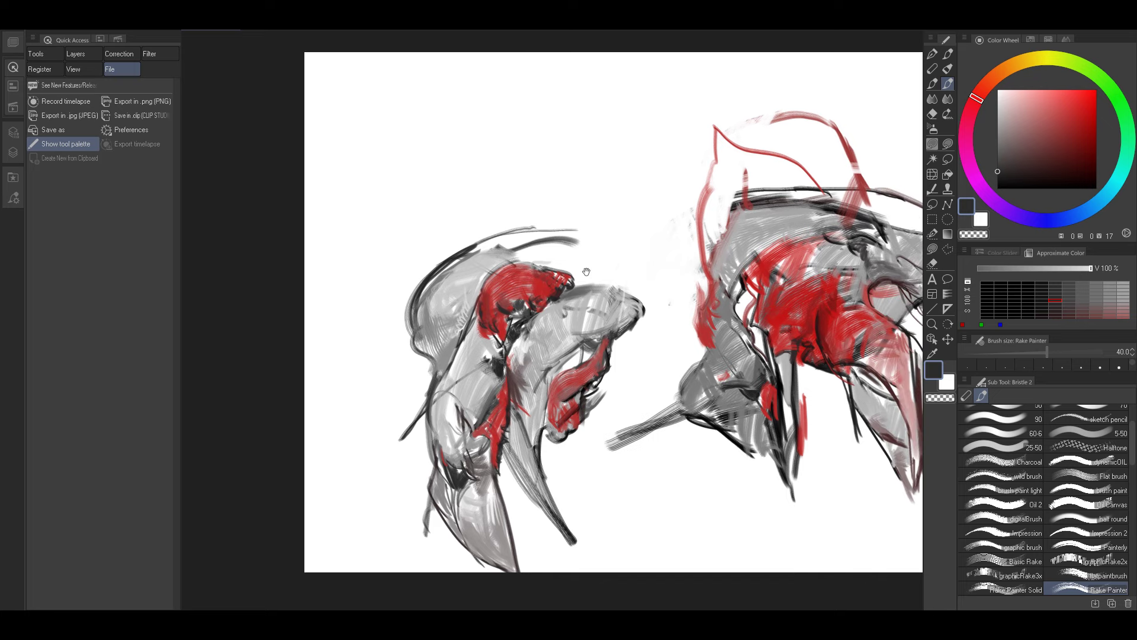
pyautogui.moveTo(700, 233)
pyautogui.mouseDown()
pyautogui.moveTo(639, 222)
pyautogui.moveTo(616, 284)
pyautogui.mouseUp()
pyautogui.keyDown('alt'); pyautogui.click(669, 238); pyautogui.keyUp('alt')
pyautogui.press(']')
pyautogui.press(']')
pyautogui.press(']')
pyautogui.press(']')
pyautogui.press(']')
pyautogui.press(']')
pyautogui.moveTo(668, 203); pyautogui.dragTo(628, 278)
# Add narrower gray strokes along the upper-left edge of the large figure's dome with a smaller brush.
pyautogui.press('[')
pyautogui.press('[')
pyautogui.press('[')
pyautogui.press('[')
pyautogui.moveTo(639, 213)
pyautogui.mouseDown()
pyautogui.moveTo(599, 273)
pyautogui.moveTo(675, 192)
pyautogui.mouseUp()
# Sample near-black and draw thin contour lines along the dome's left tip and around the red strip at brush size 10.
pyautogui.press('[')
pyautogui.press('[')
pyautogui.press('[')
pyautogui.keyDown('alt'); pyautogui.click(679, 276); pyautogui.keyUp('alt')
pyautogui.press('[')
pyautogui.moveTo(677, 263)
pyautogui.mouseDown()
pyautogui.moveTo(698, 236)
pyautogui.moveTo(667, 271)
pyautogui.mouseUp()
pyautogui.press('[')
pyautogui.press('[')
pyautogui.moveTo(611, 249)
pyautogui.mouseDown()
pyautogui.moveTo(598, 281)
pyautogui.moveTo(613, 314)
pyautogui.mouseUp()
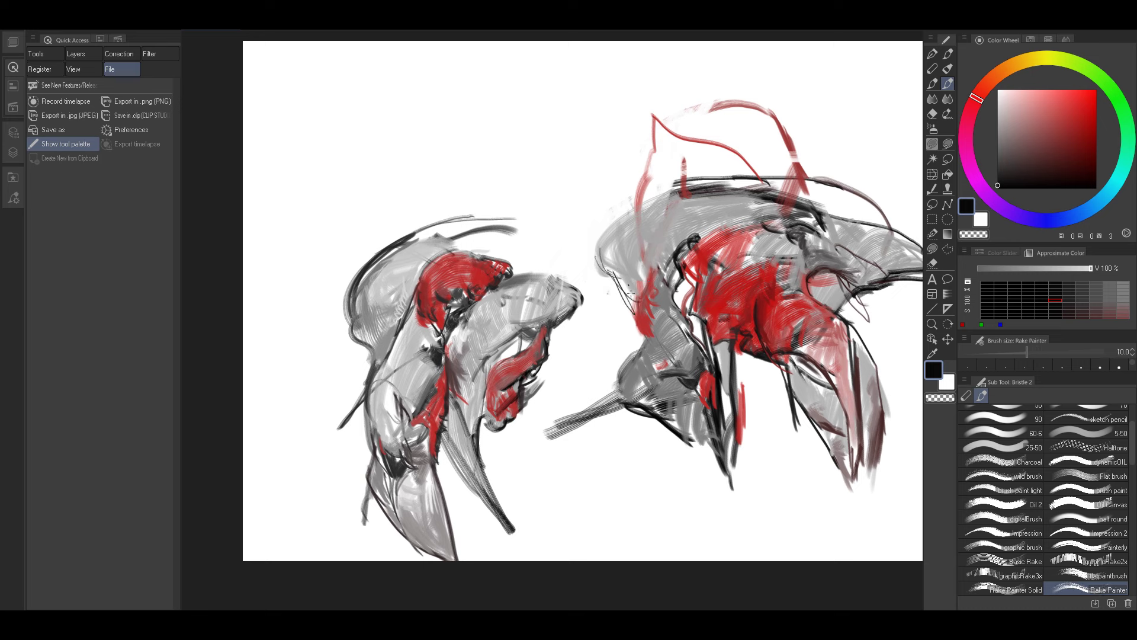
pyautogui.moveTo(643, 275); pyautogui.dragTo(616, 300)
pyautogui.moveTo(659, 273)
pyautogui.mouseDown()
pyautogui.moveTo(635, 340)
pyautogui.moveTo(651, 341)
pyautogui.mouseUp()
# Sample tones from the red strip and dome, and brush gray over the dome's left and upper edges.
pyautogui.press(']')
pyautogui.press(']')
pyautogui.keyDown('alt'); pyautogui.click(643, 325); pyautogui.keyUp('alt')
pyautogui.keyDown('alt'); pyautogui.click(647, 308); pyautogui.keyUp('alt')
pyautogui.keyDown('alt'); pyautogui.click(607, 262); pyautogui.keyUp('alt')
pyautogui.press(']')
pyautogui.moveTo(599, 252); pyautogui.dragTo(700, 191)
pyautogui.press(']')
pyautogui.moveTo(828, 158); pyautogui.dragTo(780, 169)
pyautogui.press(']')
# Sample light gray from the smaller figure and fill the gap between its crest lines at brush size 50.
pyautogui.moveTo(659, 262)
pyautogui.mouseDown()
pyautogui.moveTo(615, 254)
pyautogui.moveTo(734, 264)
pyautogui.mouseUp()
pyautogui.keyDown('alt'); pyautogui.click(587, 304); pyautogui.keyUp('alt')
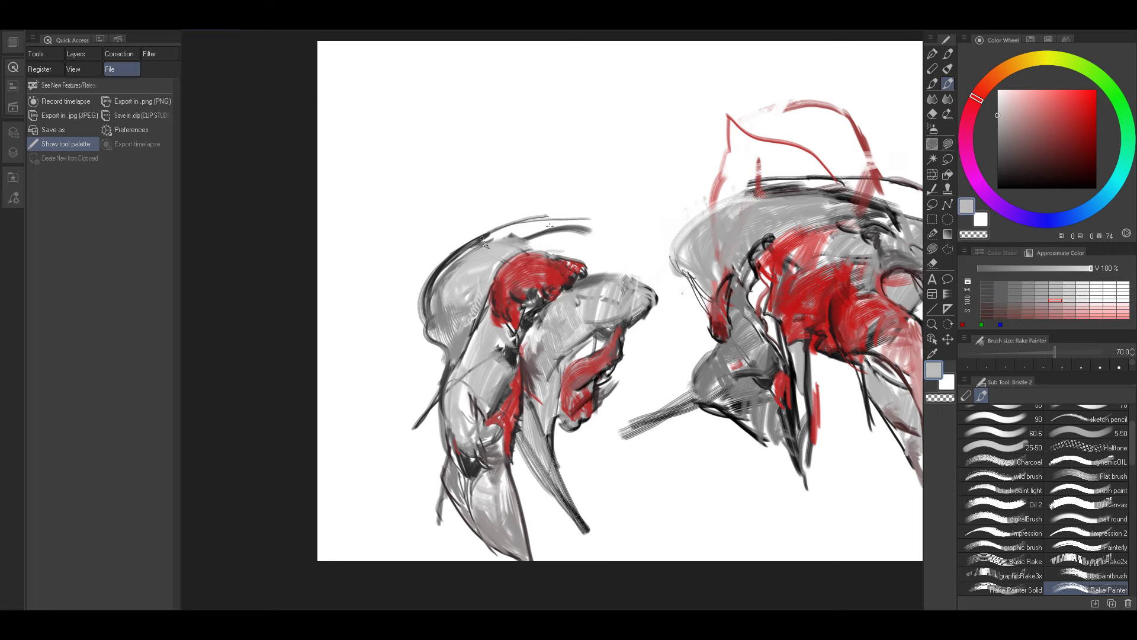
pyautogui.press('[')
pyautogui.press('[')
pyautogui.moveTo(529, 247)
pyautogui.mouseDown()
pyautogui.moveTo(535, 232)
pyautogui.moveTo(574, 233)
pyautogui.mouseUp()
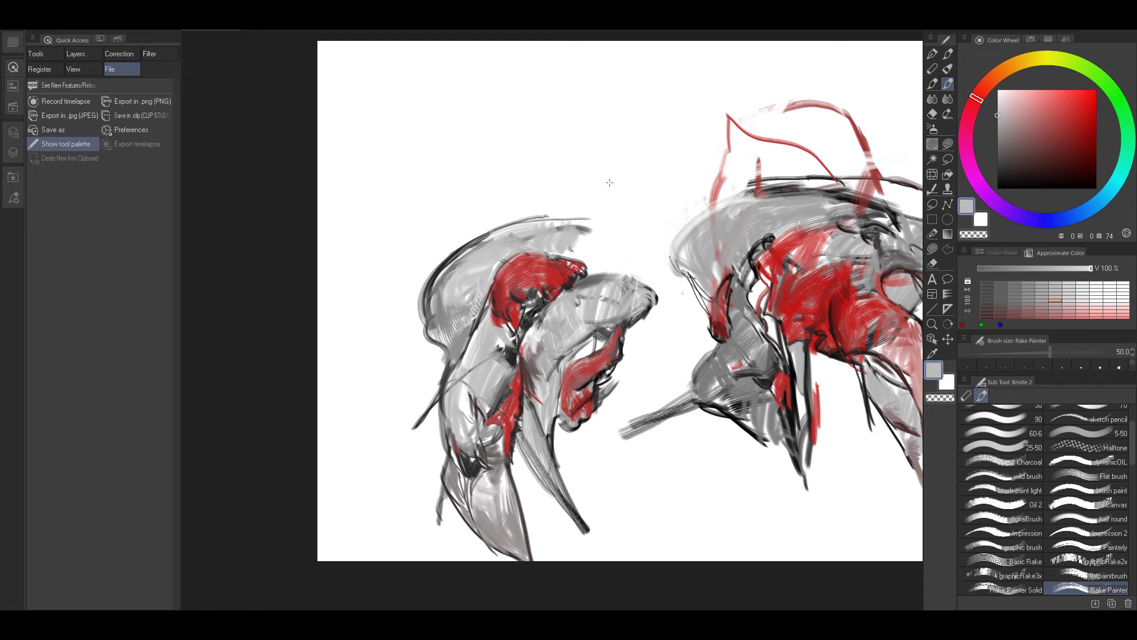
# Sample white and paint out the dark spike sticking out from the smaller figure's left side.
pyautogui.press('[')
pyautogui.press('[')
pyautogui.moveTo(470, 364); pyautogui.dragTo(469, 309)
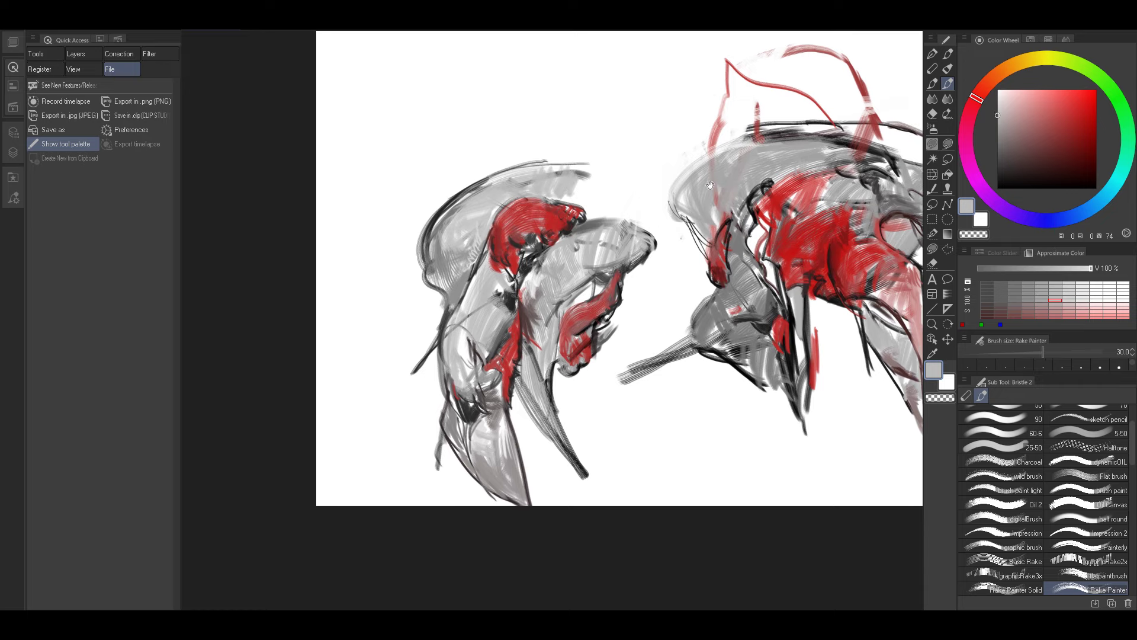
pyautogui.moveTo(710, 185); pyautogui.dragTo(596, 188)
pyautogui.moveTo(681, 260); pyautogui.dragTo(690, 258)
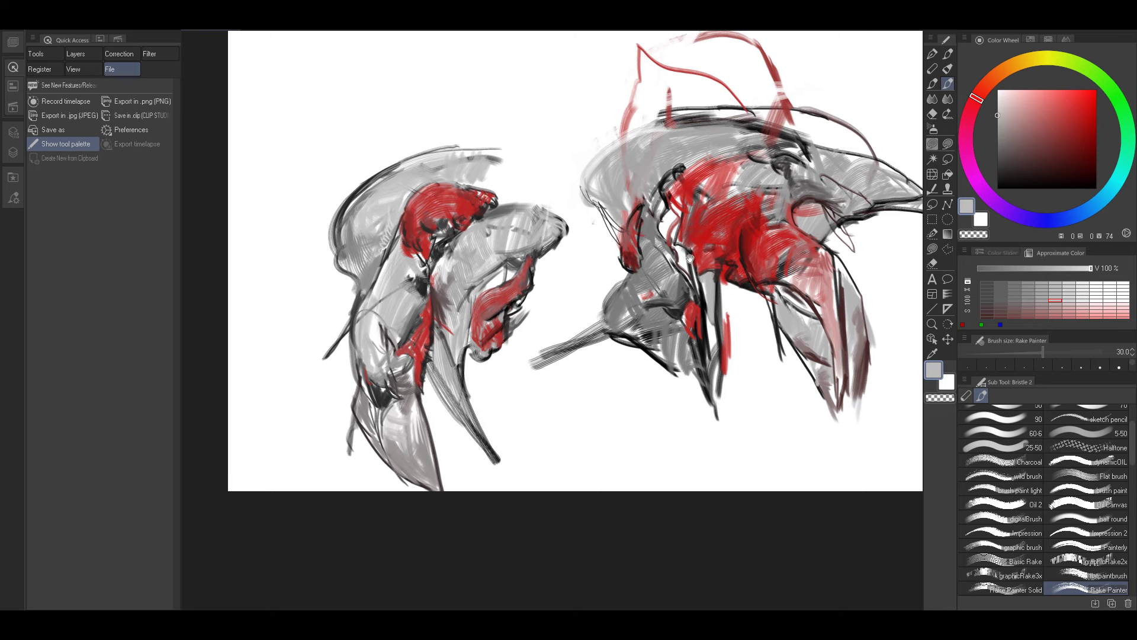
pyautogui.moveTo(522, 274)
pyautogui.mouseDown()
pyautogui.moveTo(597, 281)
pyautogui.moveTo(608, 259)
pyautogui.moveTo(689, 267)
pyautogui.mouseUp()
pyautogui.keyDown('alt'); pyautogui.click(491, 349); pyautogui.keyUp('alt')
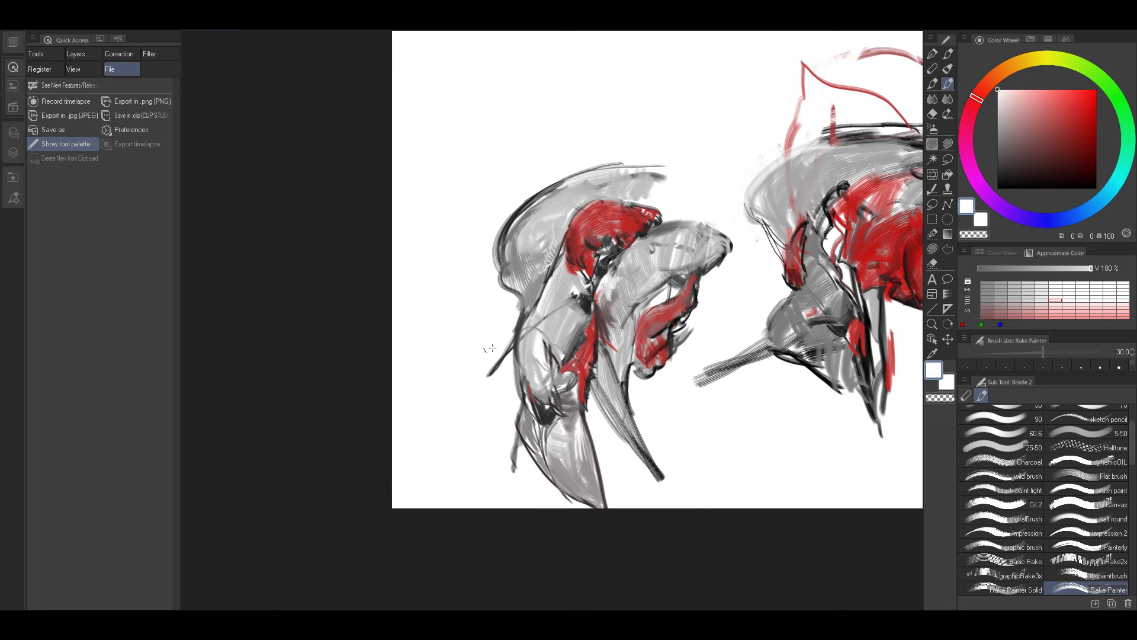
pyautogui.press(']')
pyautogui.press(']')
pyautogui.moveTo(495, 368)
pyautogui.mouseDown()
pyautogui.moveTo(494, 329)
pyautogui.moveTo(511, 360)
pyautogui.mouseUp()
# Sample dark gray and muted red, and refine the underside of the pointed lobe at brush size 20.
pyautogui.press('[')
pyautogui.press('[')
pyautogui.press('[')
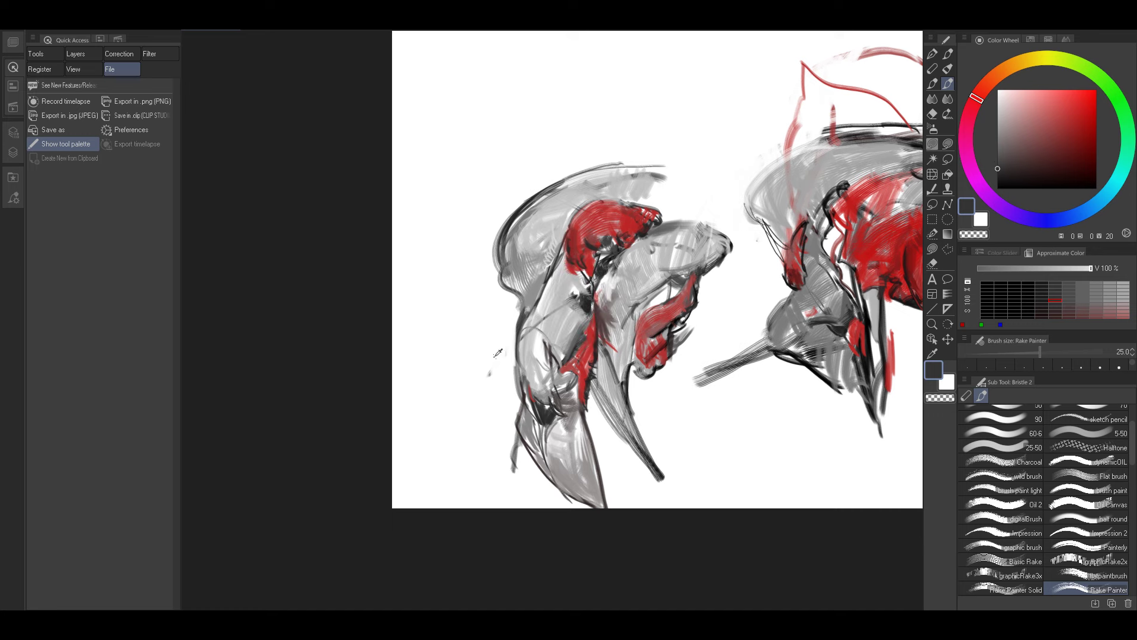
pyautogui.moveTo(739, 245)
pyautogui.mouseDown()
pyautogui.moveTo(686, 255)
pyautogui.moveTo(656, 281)
pyautogui.mouseUp()
pyautogui.keyDown('alt'); pyautogui.click(622, 279); pyautogui.keyUp('alt')
pyautogui.keyDown('alt'); pyautogui.click(661, 274); pyautogui.keyUp('alt')
pyautogui.press('[')
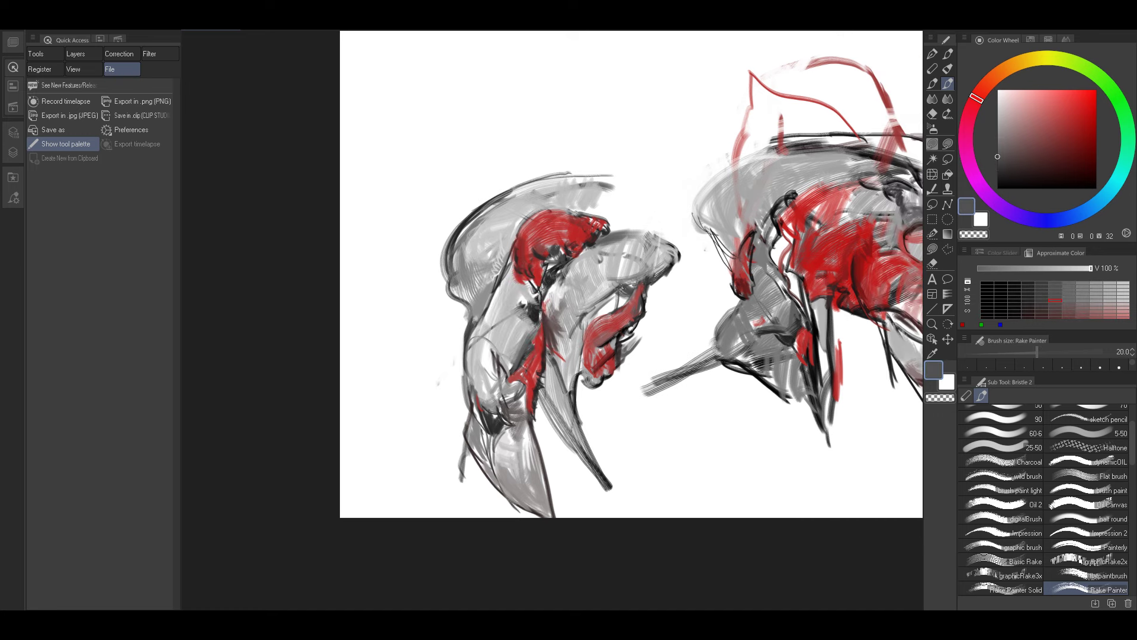
pyautogui.keyDown('alt'); pyautogui.click(639, 295); pyautogui.keyUp('alt')
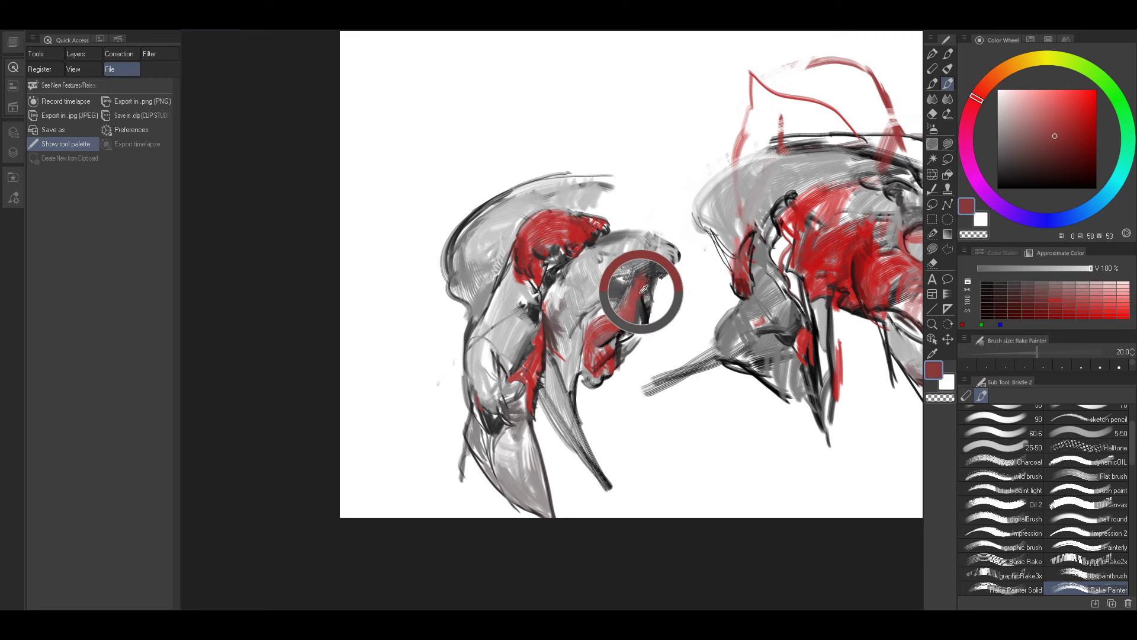
# Sample light gray from the leg and switch to white to paint back the stray dark stroke beside it at brush size 30.
pyautogui.moveTo(512, 348); pyautogui.dragTo(507, 316)
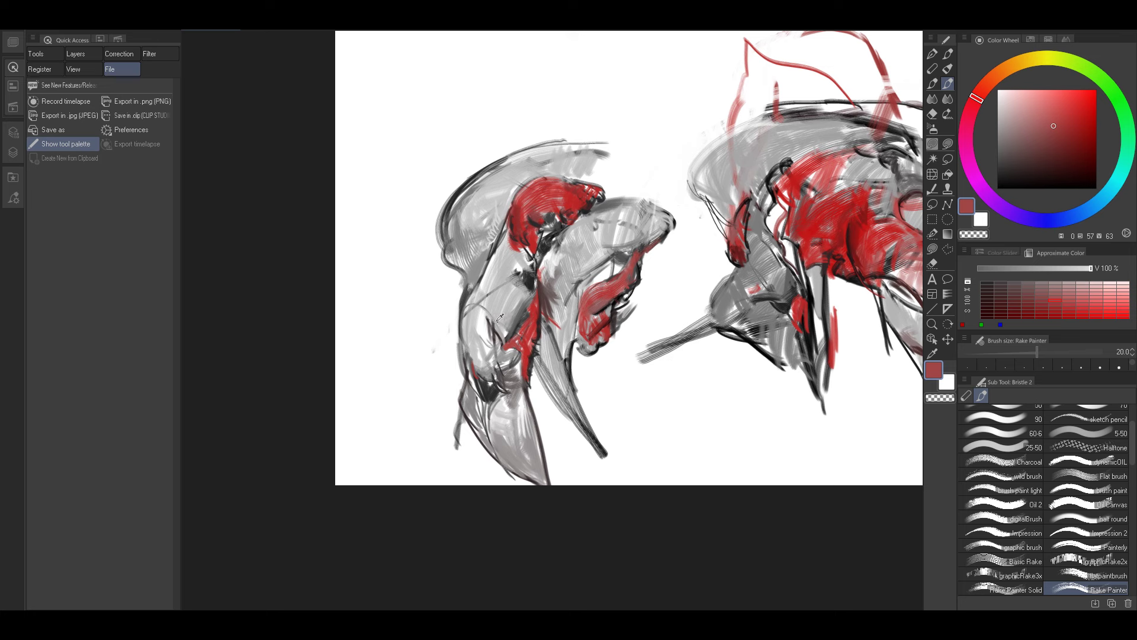
pyautogui.keyDown('alt'); pyautogui.click(499, 319); pyautogui.keyUp('alt')
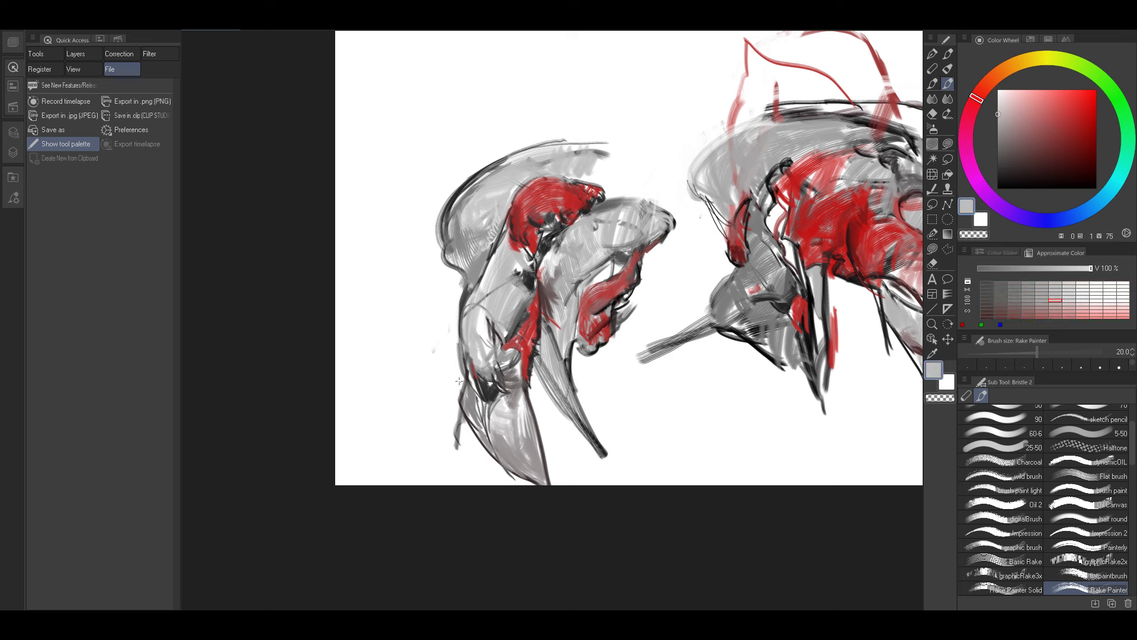
pyautogui.keyDown('alt'); pyautogui.click(441, 407); pyautogui.keyUp('alt')
pyautogui.press(']')
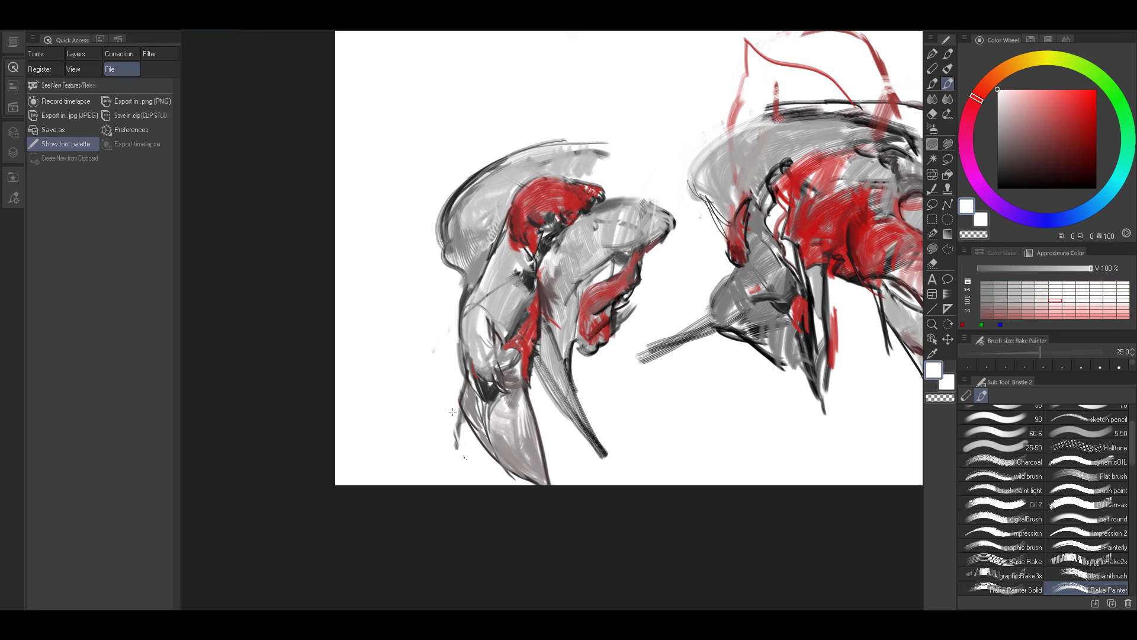
pyautogui.press(']')
pyautogui.moveTo(458, 397); pyautogui.dragTo(472, 427)
# Sample near-black and gray tones and touch up the shadow under the smaller figure's red patch at brush sizes 15 and 17.
pyautogui.moveTo(651, 191); pyautogui.dragTo(673, 261)
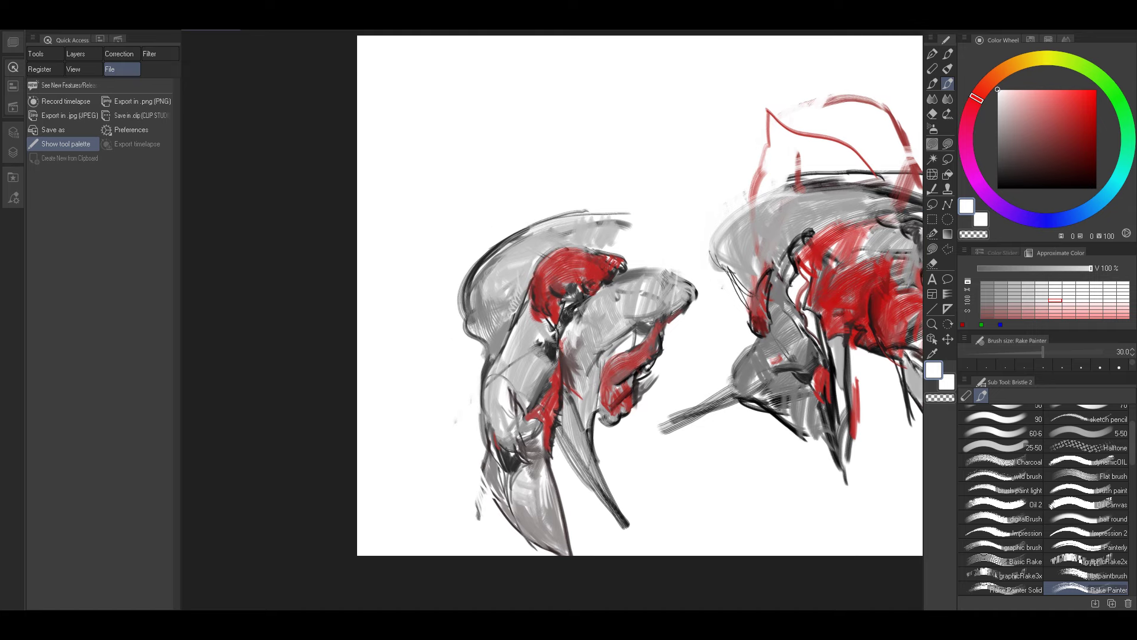
pyautogui.keyDown('alt'); pyautogui.click(563, 320); pyautogui.keyUp('alt')
pyautogui.press('[')
pyautogui.press('[')
pyautogui.press('[')
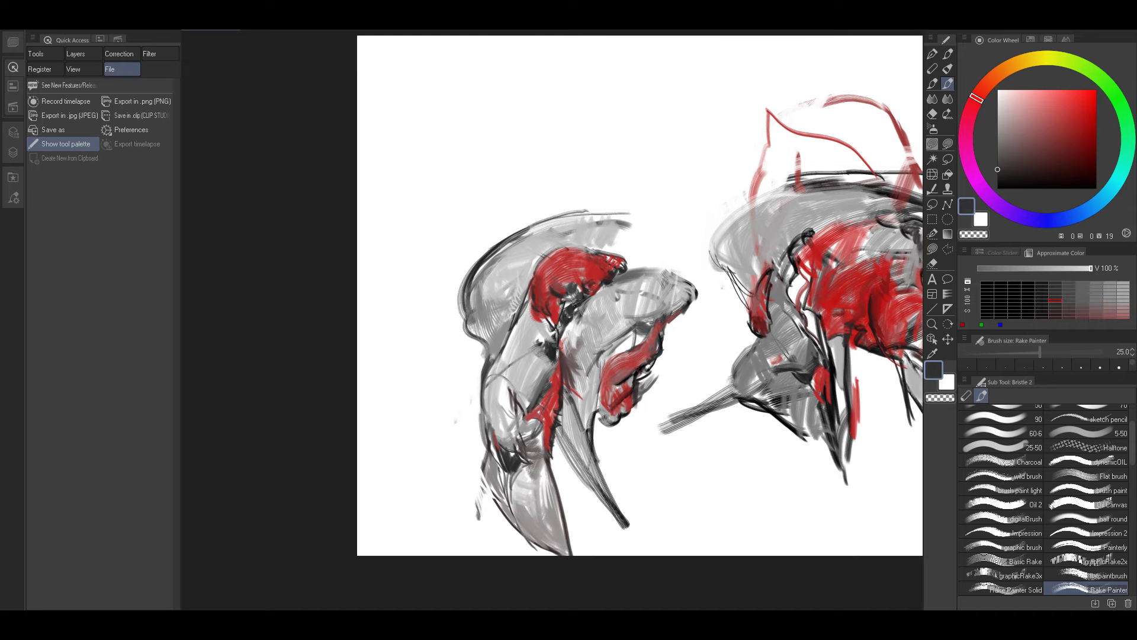
pyautogui.keyDown('alt'); pyautogui.click(578, 292); pyautogui.keyUp('alt')
pyautogui.moveTo(569, 304); pyautogui.dragTo(564, 320)
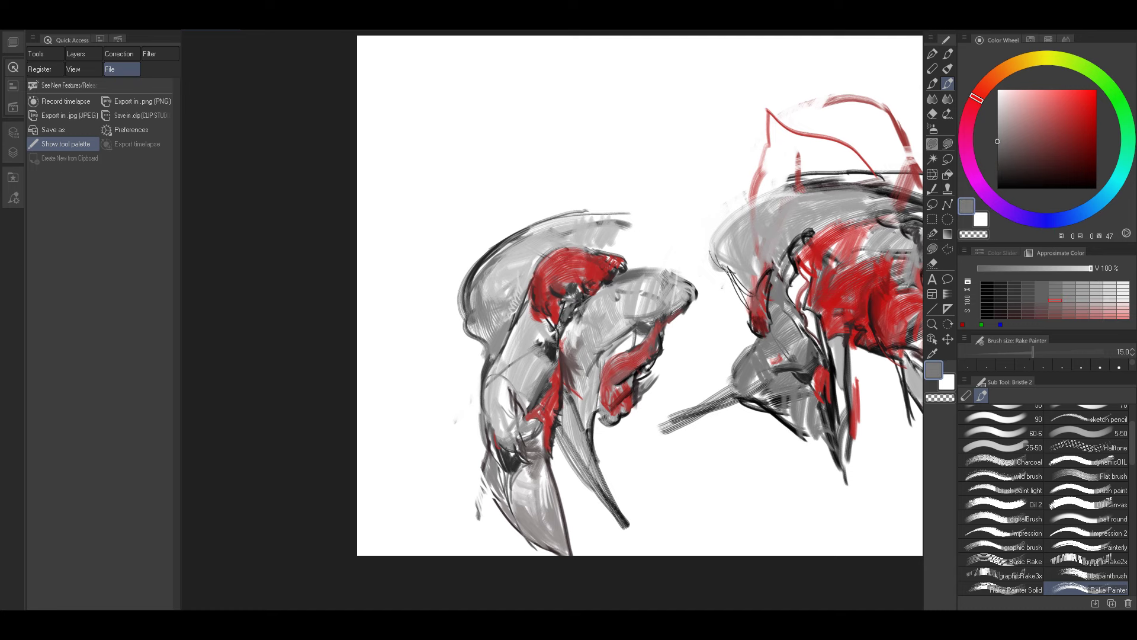
pyautogui.keyDown('alt'); pyautogui.click(608, 281); pyautogui.keyUp('alt')
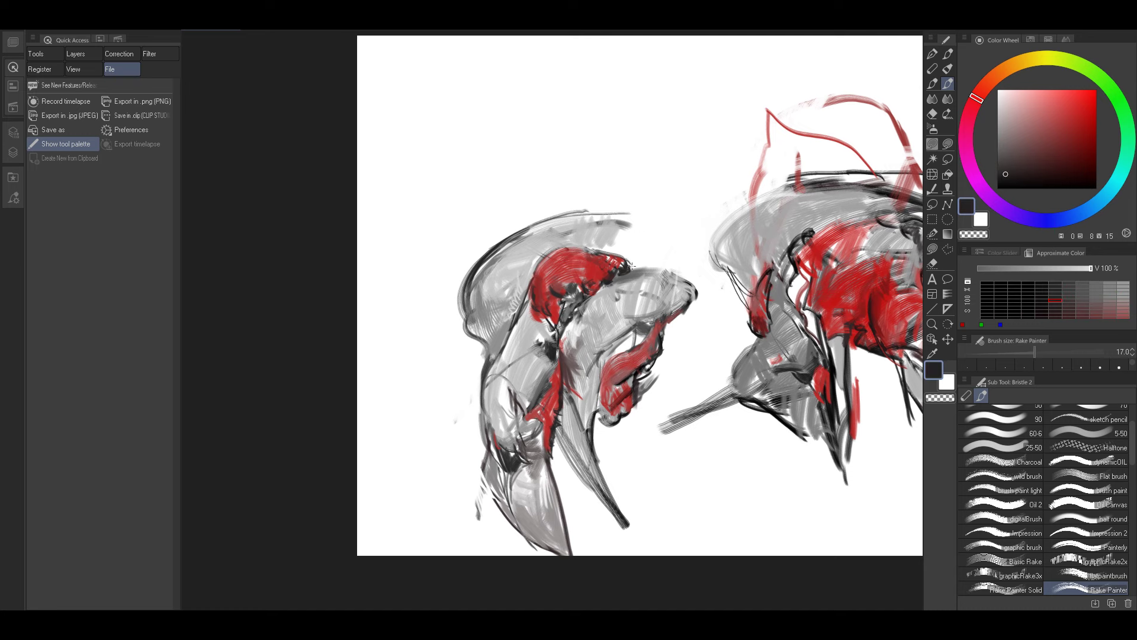
# Sample dark red and sketch a triangular shape hanging below the large figure's lower gray lobe.
pyautogui.moveTo(740, 264); pyautogui.dragTo(689, 156)
pyautogui.moveTo(849, 135); pyautogui.dragTo(674, 176)
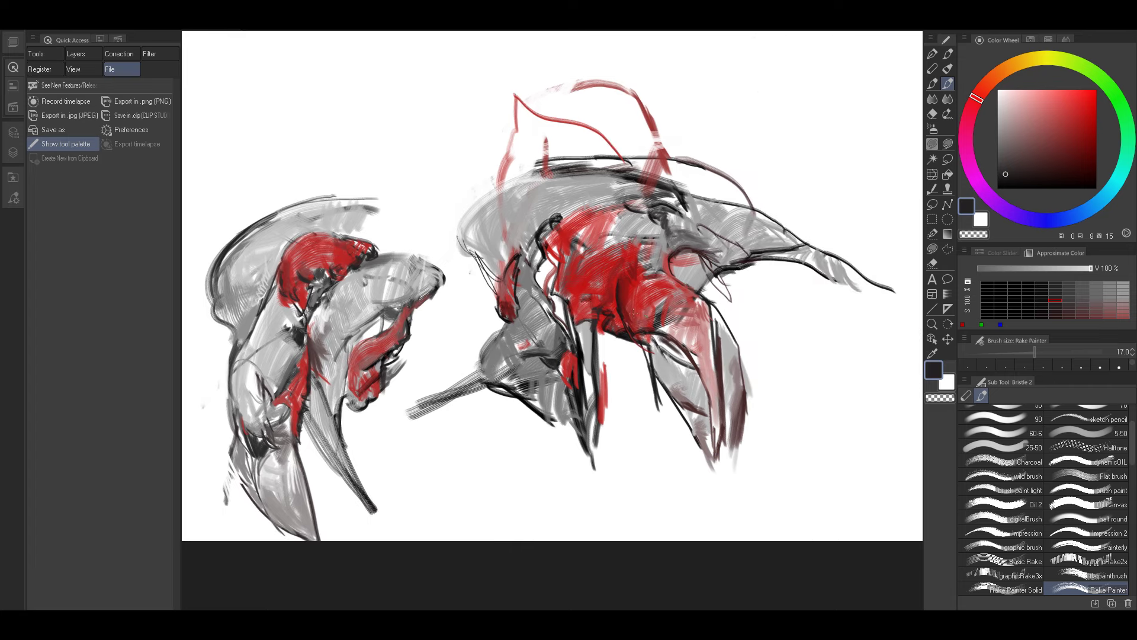
pyautogui.keyDown('alt'); pyautogui.click(604, 295); pyautogui.keyUp('alt')
pyautogui.moveTo(487, 354); pyautogui.dragTo(586, 308)
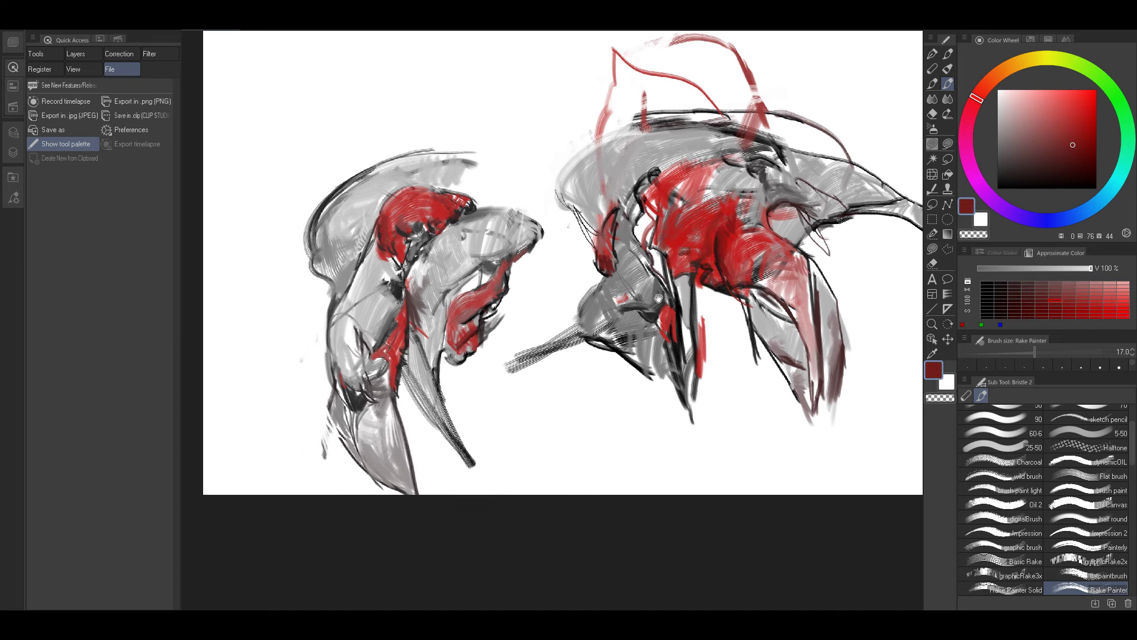
pyautogui.press(']')
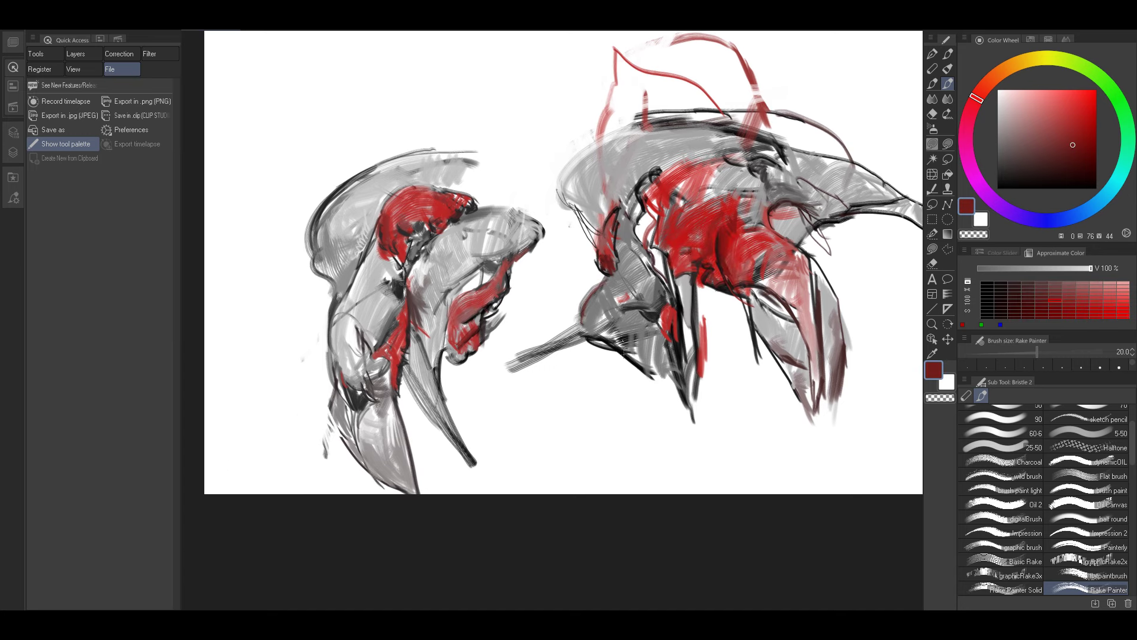
pyautogui.press(']')
pyautogui.press(']')
pyautogui.moveTo(597, 351); pyautogui.dragTo(609, 376)
pyautogui.press('[')
pyautogui.moveTo(601, 343); pyautogui.dragTo(587, 406)
pyautogui.press('[')
pyautogui.press('[')
pyautogui.moveTo(597, 364)
pyautogui.mouseDown()
pyautogui.moveTo(702, 239)
pyautogui.moveTo(686, 238)
pyautogui.moveTo(591, 396)
pyautogui.moveTo(619, 352)
pyautogui.moveTo(615, 367)
pyautogui.moveTo(629, 362)
pyautogui.moveTo(592, 398)
pyautogui.moveTo(643, 376)
pyautogui.mouseUp()
# Sample a brighter red from the body and fill the triangular shape, enlarging the brush to 60.
pyautogui.keyDown('alt'); pyautogui.click(686, 240); pyautogui.keyUp('alt')
pyautogui.press(']')
pyautogui.press(']')
pyautogui.press(']')
pyautogui.moveTo(616, 370)
pyautogui.mouseDown()
pyautogui.moveTo(591, 405)
pyautogui.moveTo(642, 381)
pyautogui.moveTo(631, 358)
pyautogui.moveTo(592, 400)
pyautogui.moveTo(643, 385)
pyautogui.mouseUp()
pyautogui.press(']')
pyautogui.press(']')
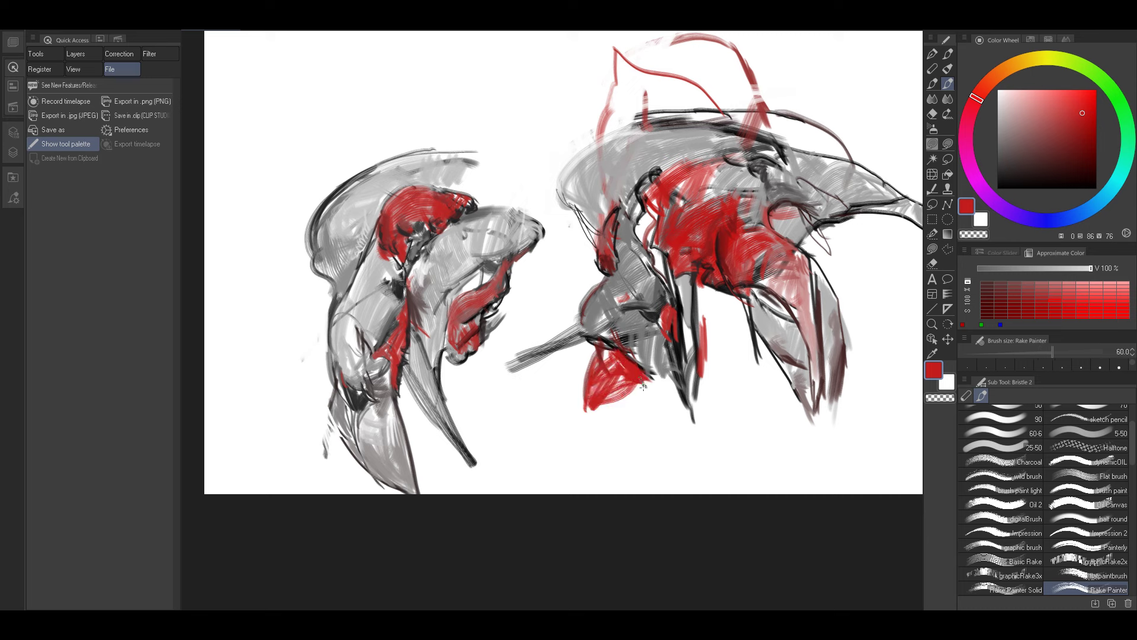
# Sample a dark tone, stroke the red triangle's lower right edge and draw a leg line curving down from it.
pyautogui.keyDown('alt'); pyautogui.click(655, 313); pyautogui.keyUp('alt')
pyautogui.press('[')
pyautogui.press('[')
pyautogui.press('[')
pyautogui.moveTo(598, 350)
pyautogui.mouseDown()
pyautogui.moveTo(585, 410)
pyautogui.moveTo(658, 390)
pyautogui.mouseUp()
pyautogui.press(']')
pyautogui.press(']')
pyautogui.press(']')
pyautogui.press(']')
pyautogui.moveTo(638, 395)
pyautogui.mouseDown()
pyautogui.moveTo(667, 403)
pyautogui.moveTo(610, 415)
pyautogui.moveTo(586, 482)
pyautogui.mouseUp()
# Sample dark red and sketch both outlines of the new leg below the triangle at brush sizes 10 and 15.
pyautogui.press('[')
pyautogui.press('[')
pyautogui.press('[')
pyautogui.press('[')
pyautogui.press('[')
pyautogui.press('[')
pyautogui.press('[')
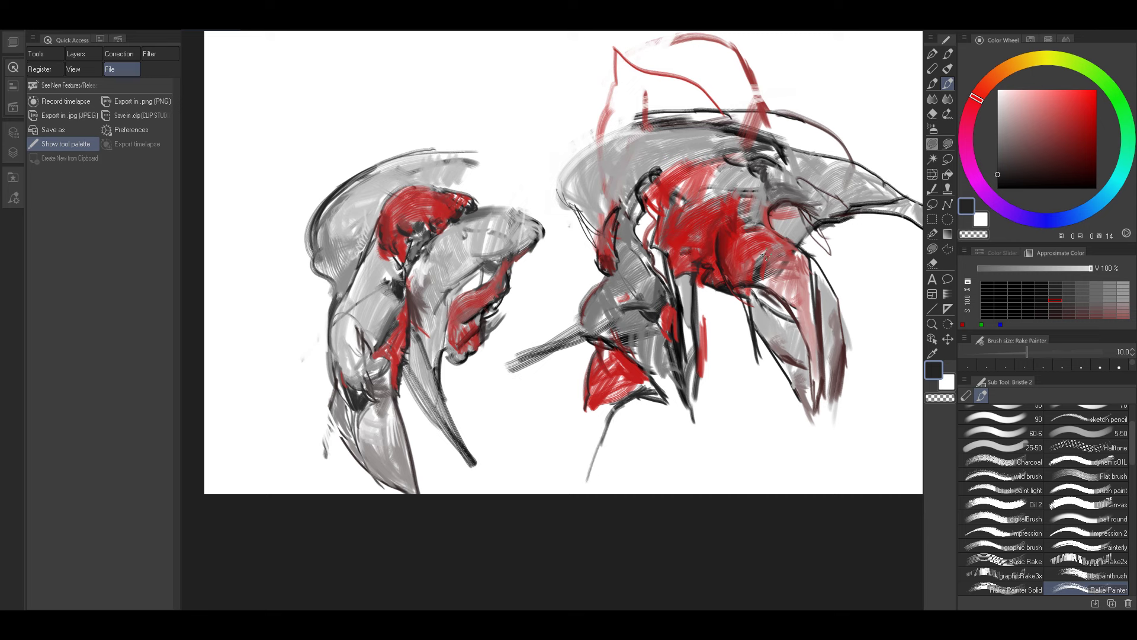
pyautogui.keyDown('alt'); pyautogui.click(713, 258); pyautogui.keyUp('alt')
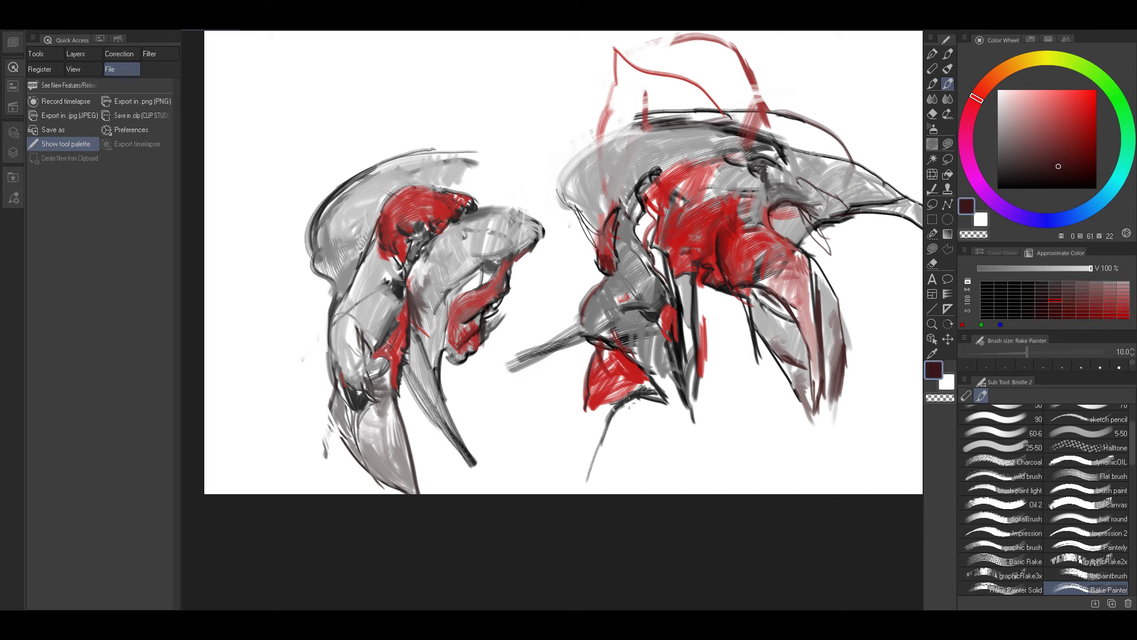
pyautogui.moveTo(630, 406)
pyautogui.mouseDown()
pyautogui.moveTo(594, 453)
pyautogui.moveTo(589, 483)
pyautogui.mouseUp()
pyautogui.moveTo(610, 439); pyautogui.dragTo(575, 493)
pyautogui.press(']')
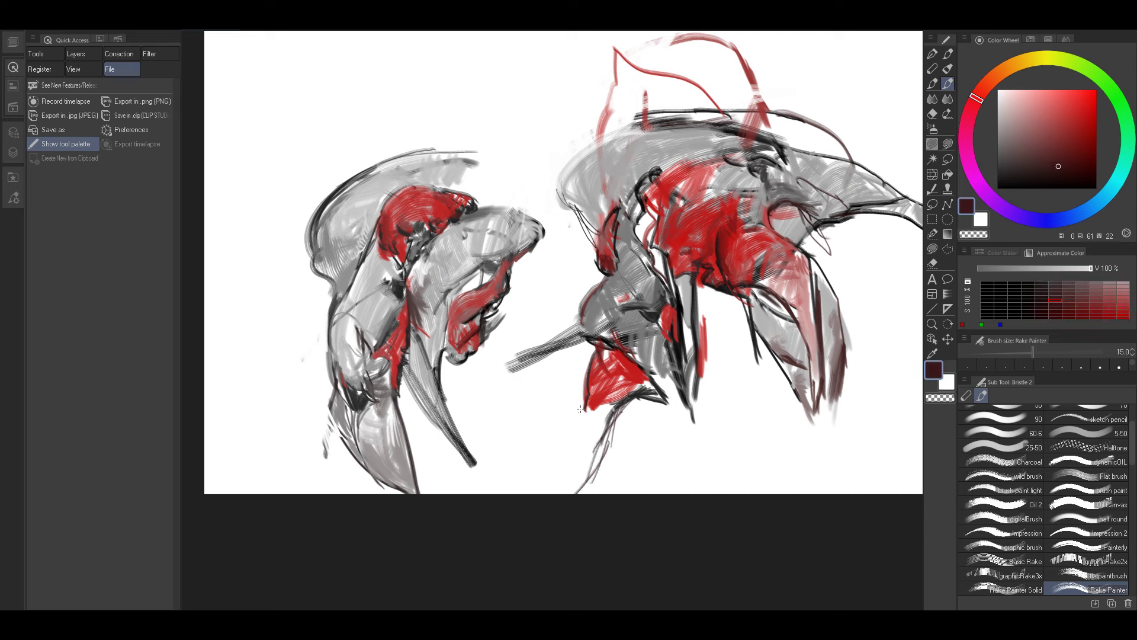
pyautogui.moveTo(584, 400); pyautogui.dragTo(522, 494)
# Lay a muted tone between the new leg's outlines at brush size 60 and sample it.
pyautogui.press(']')
pyautogui.press(']')
pyautogui.press(']')
pyautogui.press(']')
pyautogui.press(']')
pyautogui.press(']')
pyautogui.press(']')
pyautogui.moveTo(583, 435); pyautogui.dragTo(515, 493)
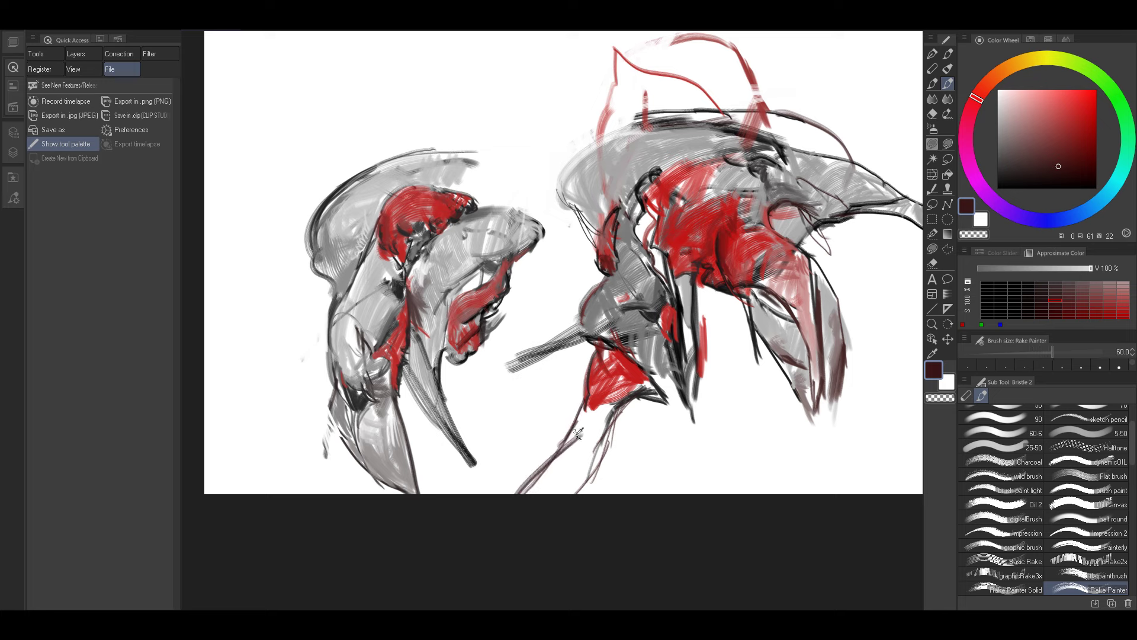
pyautogui.keyDown('alt'); pyautogui.click(572, 441); pyautogui.keyUp('alt')
# Sample light red, streak it down the new leg and fill around it with sampled grayish mauve.
pyautogui.keyDown('alt'); pyautogui.click(595, 405); pyautogui.keyUp('alt')
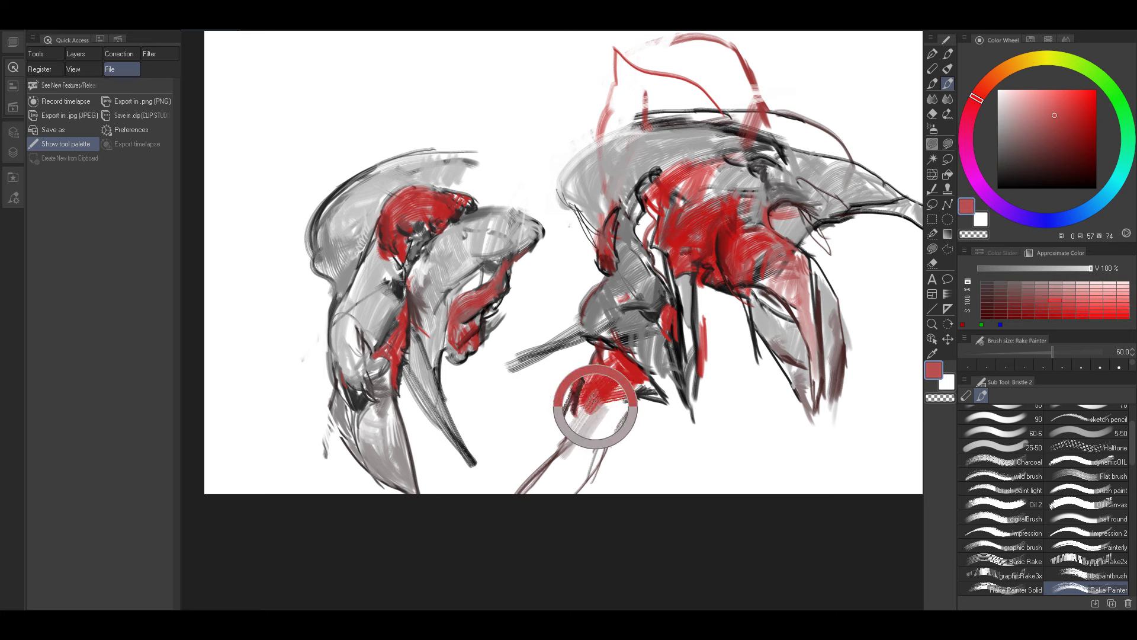
pyautogui.moveTo(592, 410)
pyautogui.mouseDown()
pyautogui.moveTo(569, 451)
pyautogui.moveTo(581, 468)
pyautogui.moveTo(566, 460)
pyautogui.moveTo(551, 496)
pyautogui.mouseUp()
pyautogui.press(']')
pyautogui.press(']')
pyautogui.keyDown('alt'); pyautogui.click(570, 445); pyautogui.keyUp('alt')
pyautogui.moveTo(599, 436)
pyautogui.mouseDown()
pyautogui.moveTo(603, 408)
pyautogui.moveTo(579, 422)
pyautogui.moveTo(582, 411)
pyautogui.moveTo(557, 469)
pyautogui.mouseUp()
# Sample the leg's light red and widen the streak along its right side at brush size 40.
pyautogui.press('[')
pyautogui.press('[')
pyautogui.press('[')
pyautogui.press('[')
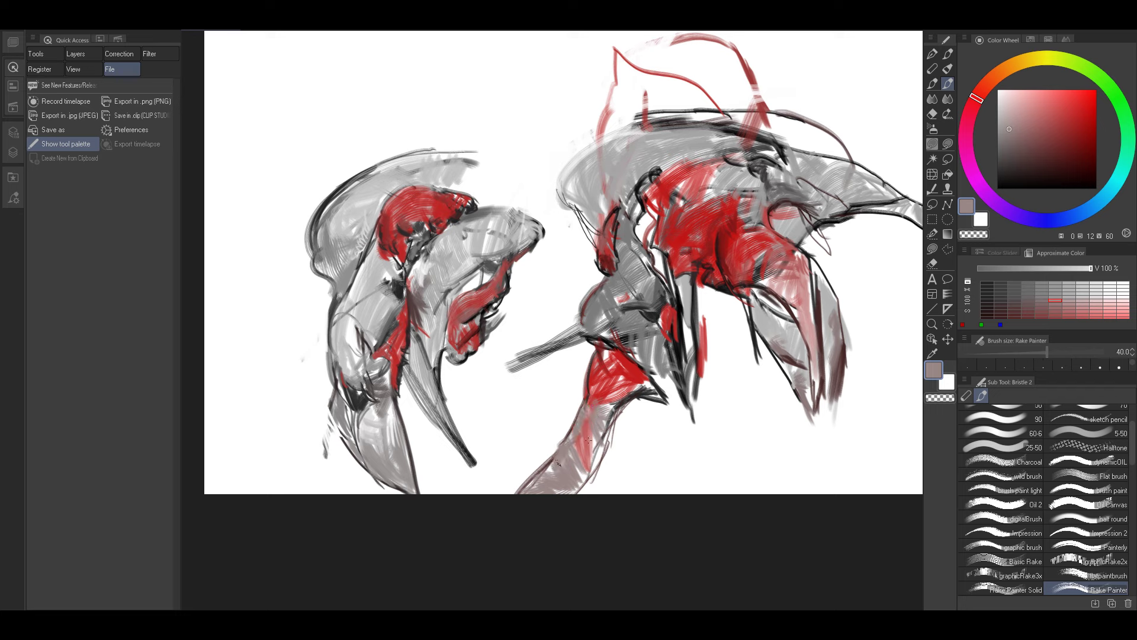
pyautogui.keyDown('alt'); pyautogui.click(590, 436); pyautogui.keyUp('alt')
pyautogui.moveTo(602, 426); pyautogui.dragTo(590, 462)
# Sample dark and white tones around the leg's top and draw a dark curve sweeping right from it at brush size 25.
pyautogui.keyDown('alt'); pyautogui.click(634, 394); pyautogui.keyUp('alt')
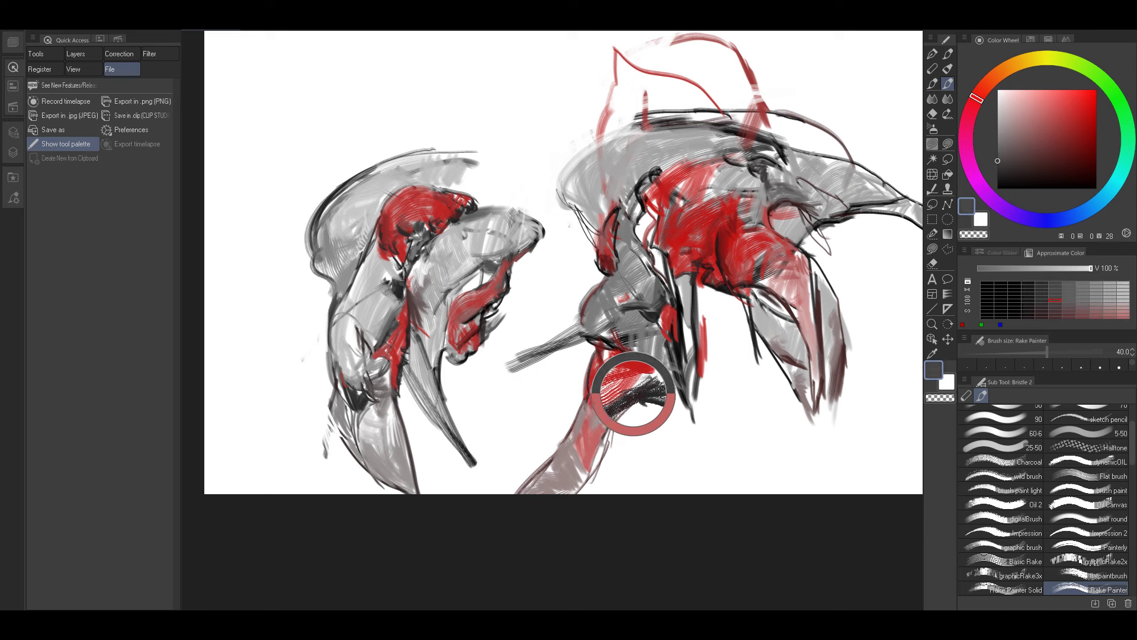
pyautogui.keyDown('alt'); pyautogui.click(629, 398); pyautogui.keyUp('alt')
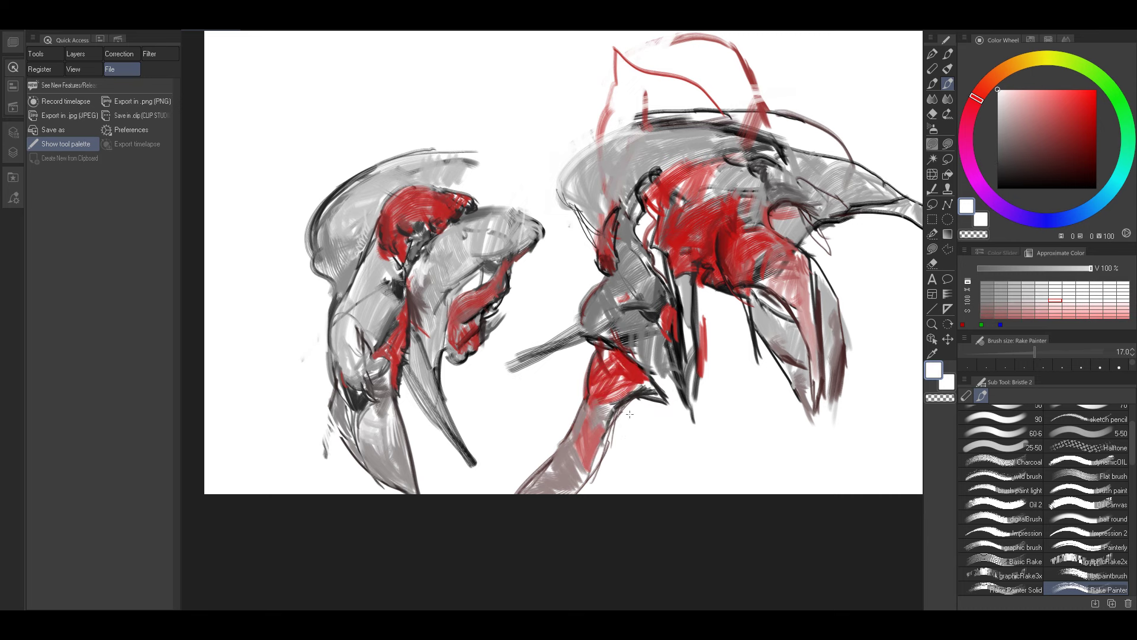
pyautogui.press(']')
pyautogui.press(']')
pyautogui.keyDown('alt'); pyautogui.click(633, 396); pyautogui.keyUp('alt')
pyautogui.moveTo(616, 415)
pyautogui.mouseDown()
pyautogui.moveTo(671, 418)
pyautogui.moveTo(705, 441)
pyautogui.mouseUp()
# Sample red from the triangle, fill the gap above the dark curve and enlarge the brush to 40.
pyautogui.keyDown('alt'); pyautogui.click(619, 381); pyautogui.keyUp('alt')
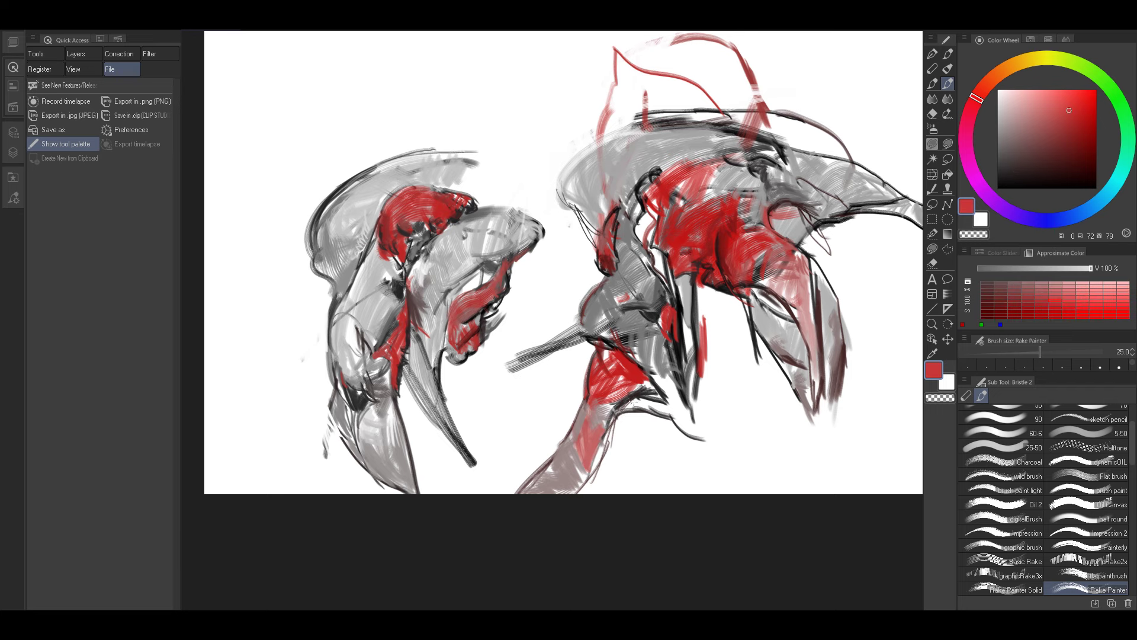
pyautogui.keyDown('alt'); pyautogui.click(647, 406); pyautogui.keyUp('alt')
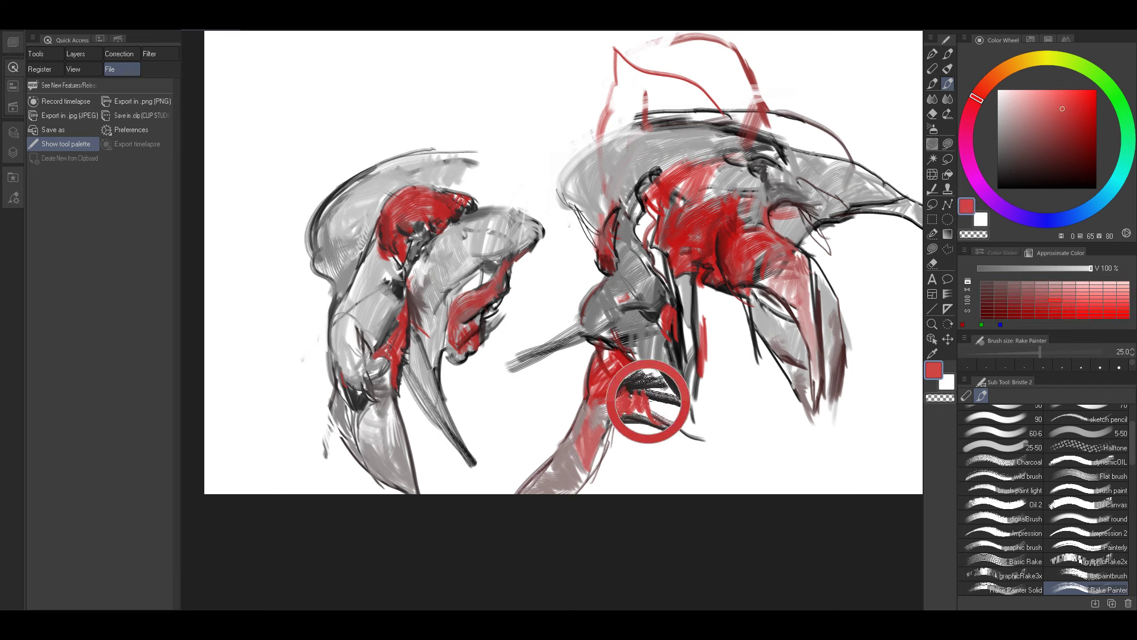
pyautogui.press(']')
pyautogui.press(']')
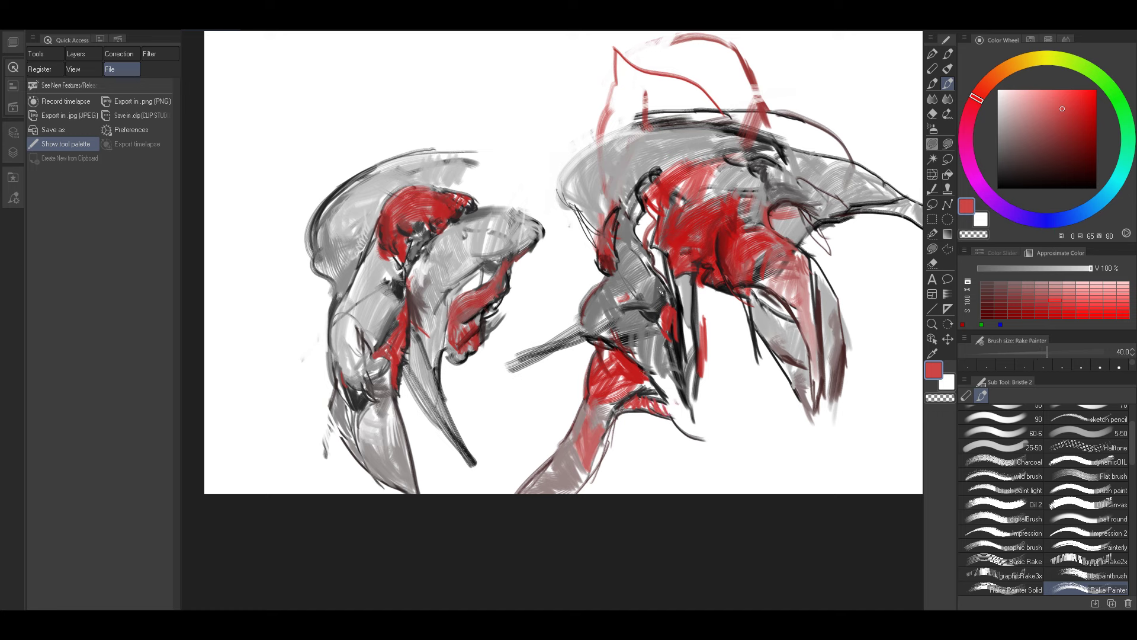
# Sample mauve, dark gray and red around the new leg's top and touch up its red patch at brush size 50.
pyautogui.keyDown('alt'); pyautogui.click(598, 418); pyautogui.keyUp('alt')
pyautogui.press(']')
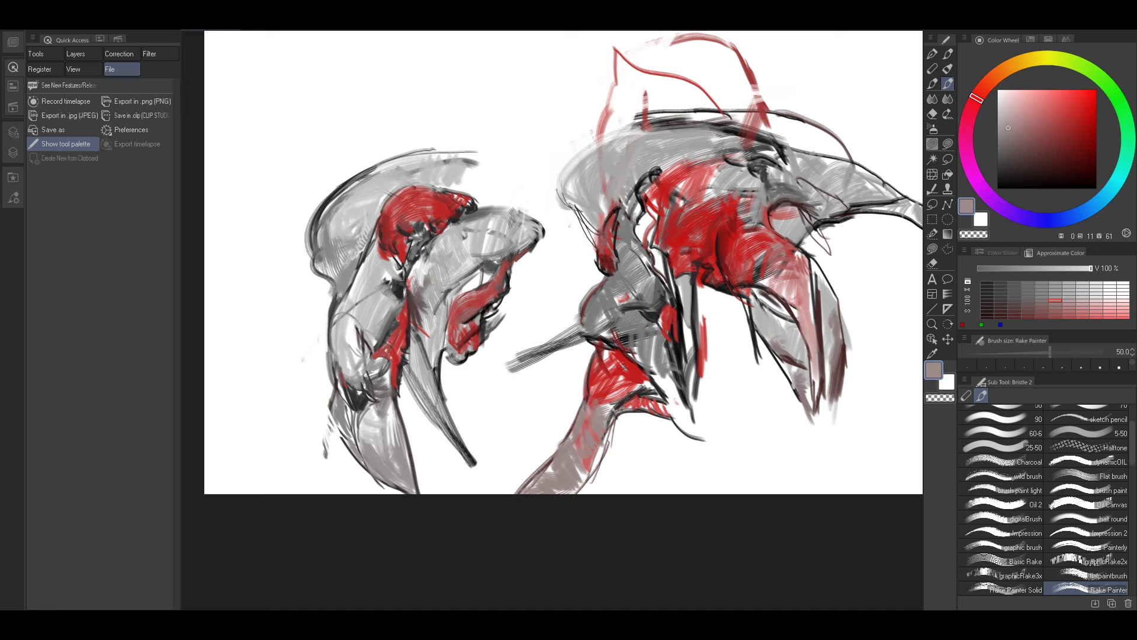
pyautogui.keyDown('alt'); pyautogui.click(638, 337); pyautogui.keyUp('alt')
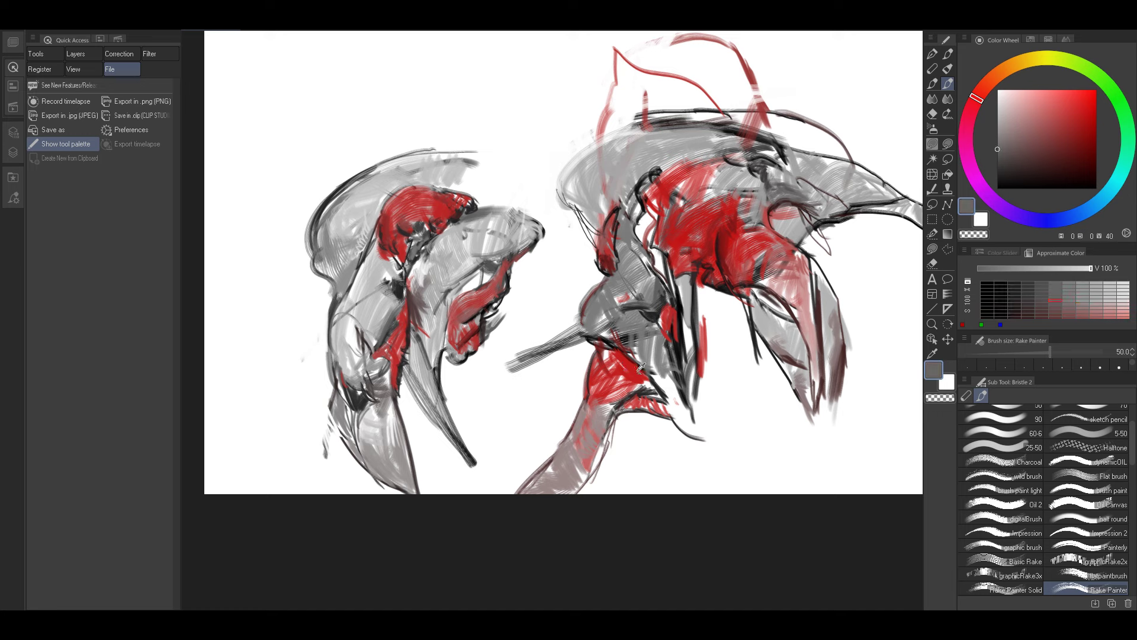
pyautogui.keyDown('alt'); pyautogui.click(637, 373); pyautogui.keyUp('alt')
pyautogui.keyDown('alt'); pyautogui.click(637, 373); pyautogui.keyUp('alt')
pyautogui.keyDown('alt'); pyautogui.click(639, 379); pyautogui.keyUp('alt')
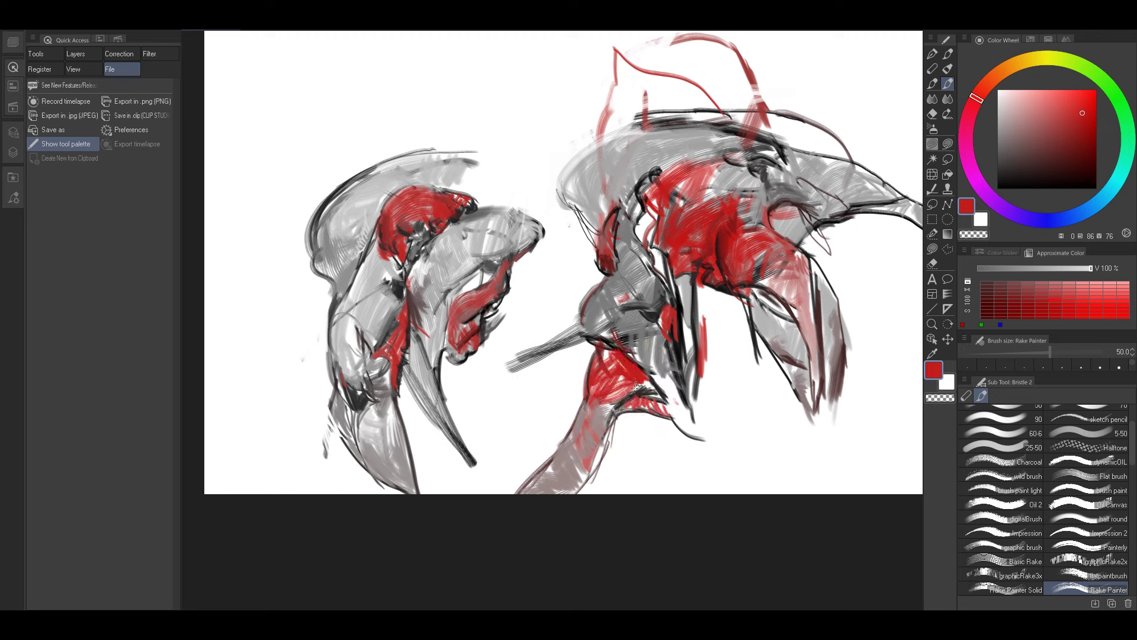
pyautogui.moveTo(716, 364); pyautogui.dragTo(690, 359)
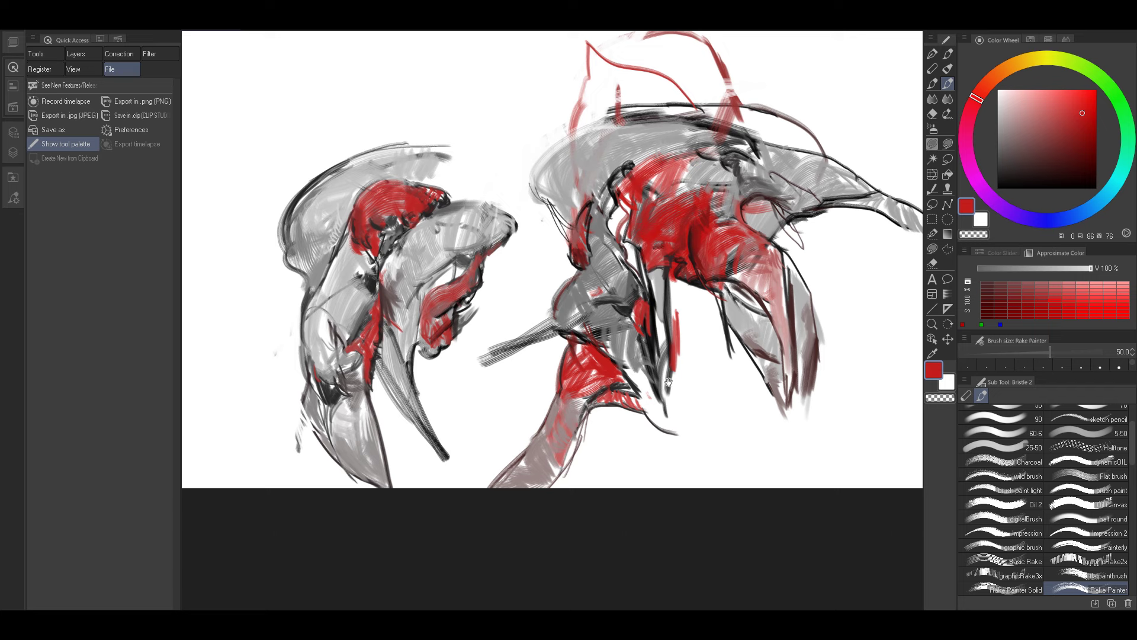
# Sample dark gray and outline a rounded lobe bulging left from the joint above the new leg at brush size 17.
pyautogui.moveTo(668, 382); pyautogui.dragTo(721, 421)
pyautogui.keyDown('alt'); pyautogui.click(619, 364); pyautogui.keyUp('alt')
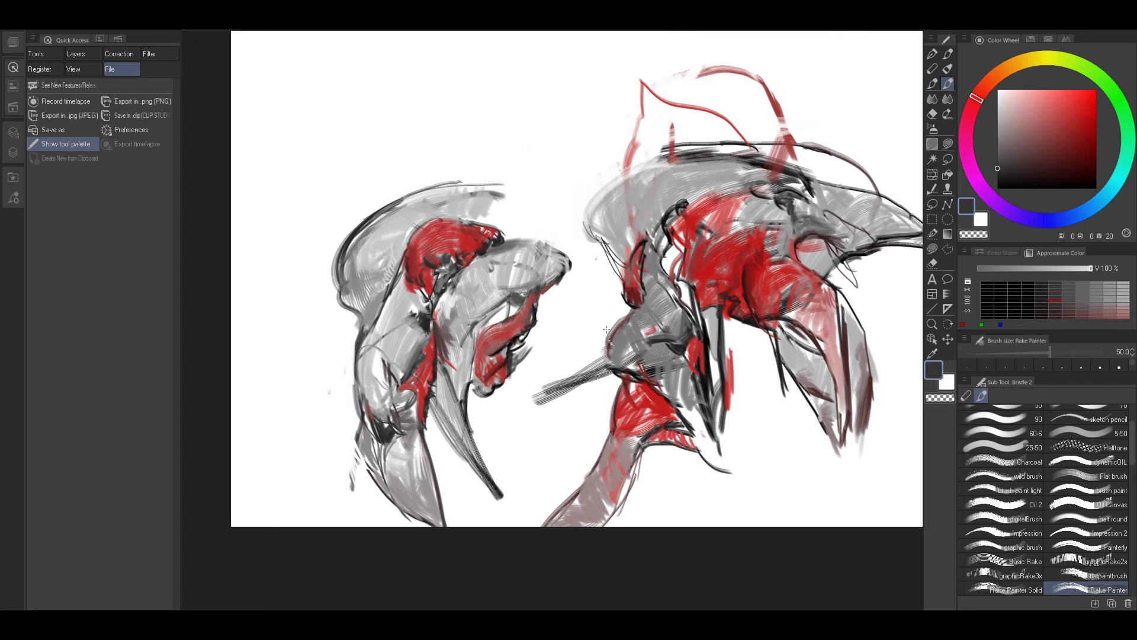
pyautogui.press('[')
pyautogui.press('[')
pyautogui.press('[')
pyautogui.keyDown('alt'); pyautogui.click(623, 356); pyautogui.keyUp('alt')
pyautogui.press('[')
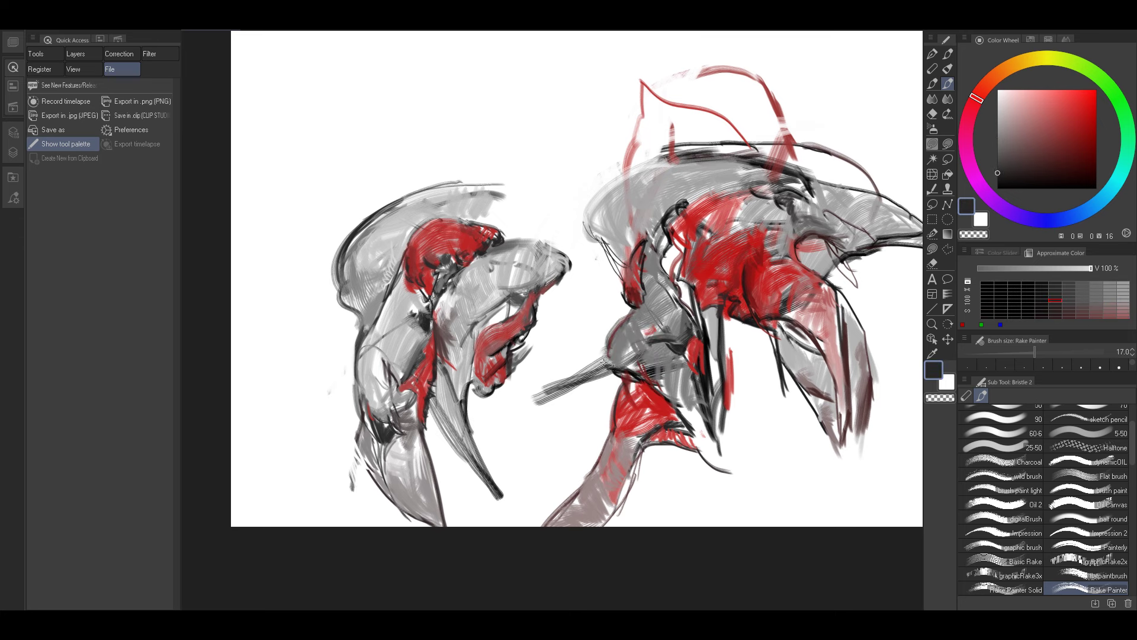
# Enlarge the brush to 60, sample mid gray and fill the new rounded lobe.
pyautogui.press(']')
pyautogui.press(']')
pyautogui.press(']')
pyautogui.press(']')
pyautogui.press(']')
pyautogui.press(']')
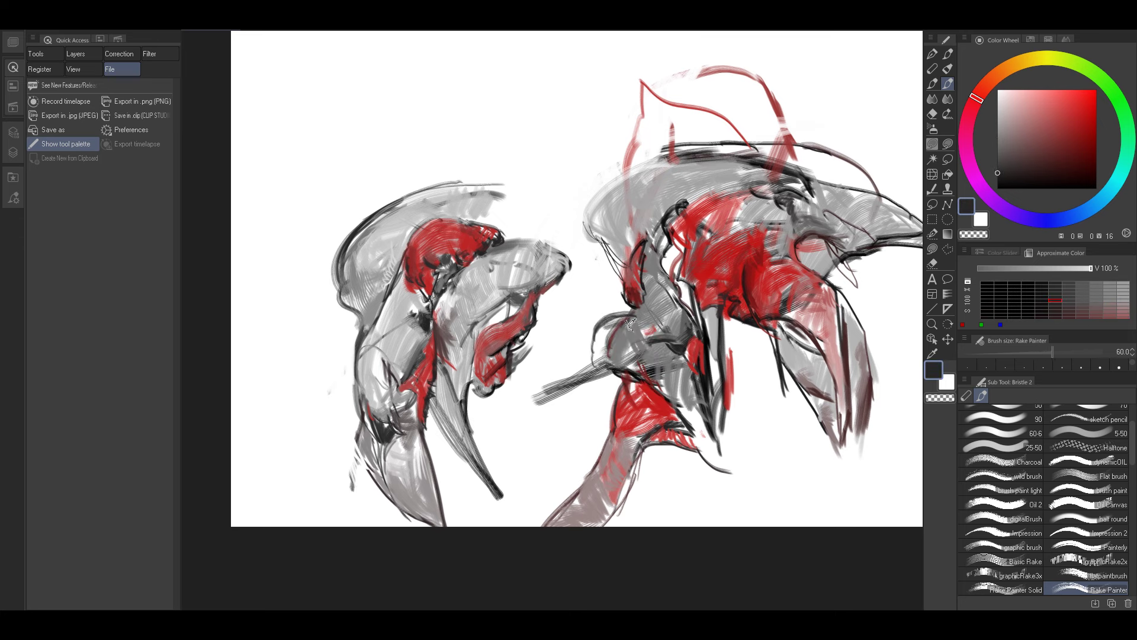
pyautogui.keyDown('alt'); pyautogui.click(597, 349); pyautogui.keyUp('alt')
pyautogui.moveTo(599, 337); pyautogui.dragTo(597, 356)
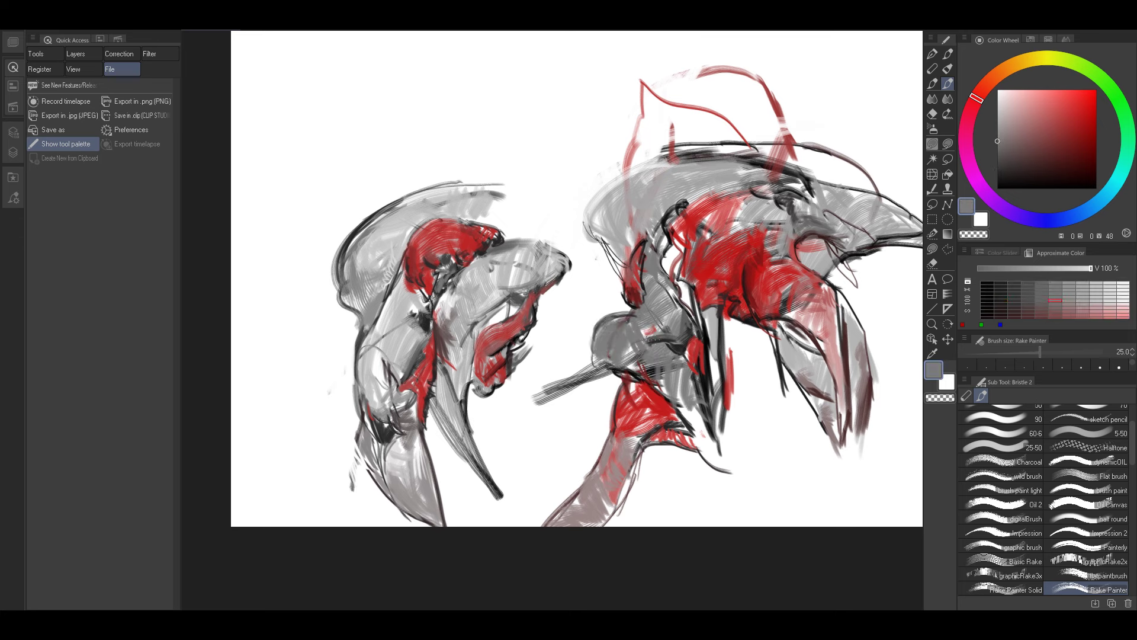
# Sample dark to light grays across the joint and blend it into the rounded lobe, enlarging the brush to 50.
pyautogui.keyDown('alt'); pyautogui.click(643, 338); pyautogui.keyUp('alt')
pyautogui.keyDown('alt'); pyautogui.click(677, 335); pyautogui.keyUp('alt')
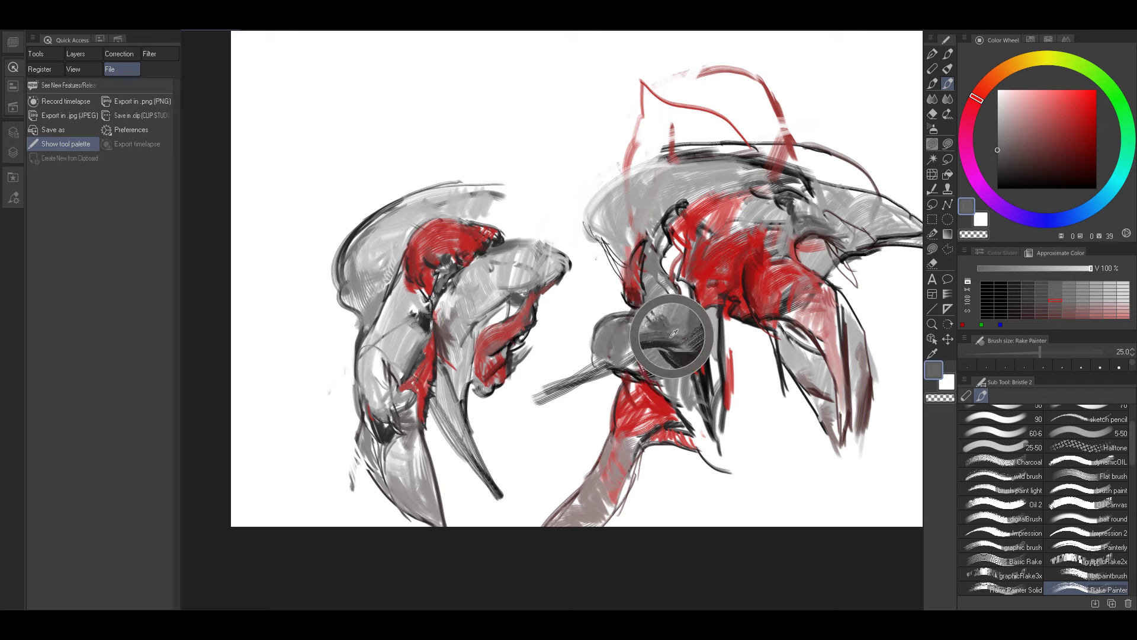
pyautogui.keyDown('alt'); pyautogui.click(671, 338); pyautogui.keyUp('alt')
pyautogui.press(']')
pyautogui.keyDown('alt'); pyautogui.click(680, 319); pyautogui.keyUp('alt')
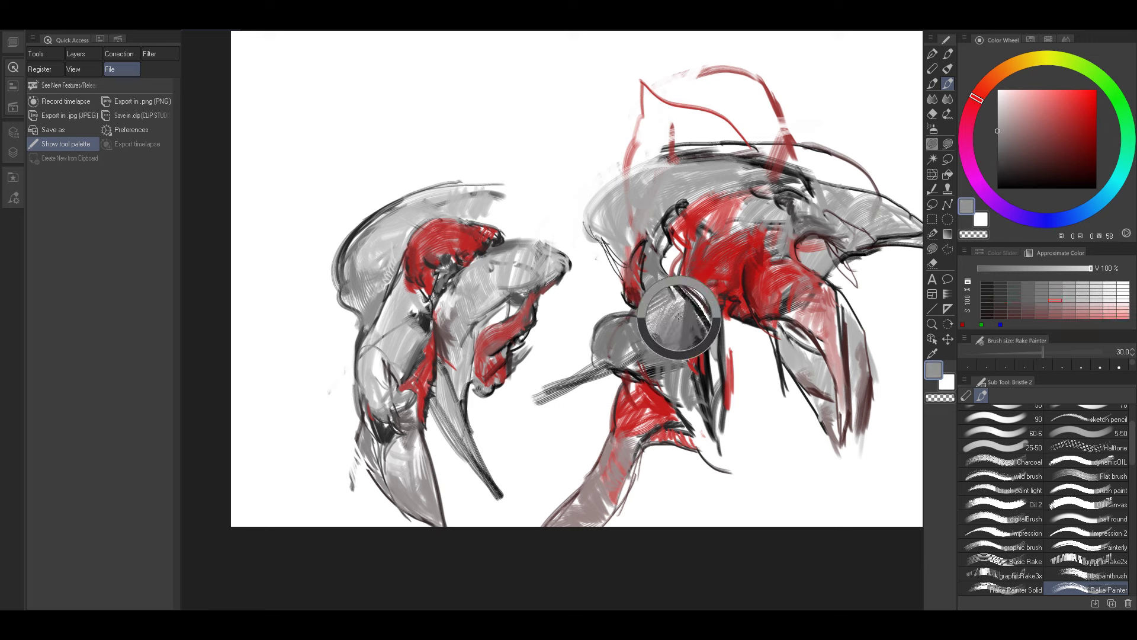
pyautogui.press(']')
pyautogui.press(']')
pyautogui.moveTo(682, 314); pyautogui.dragTo(685, 332)
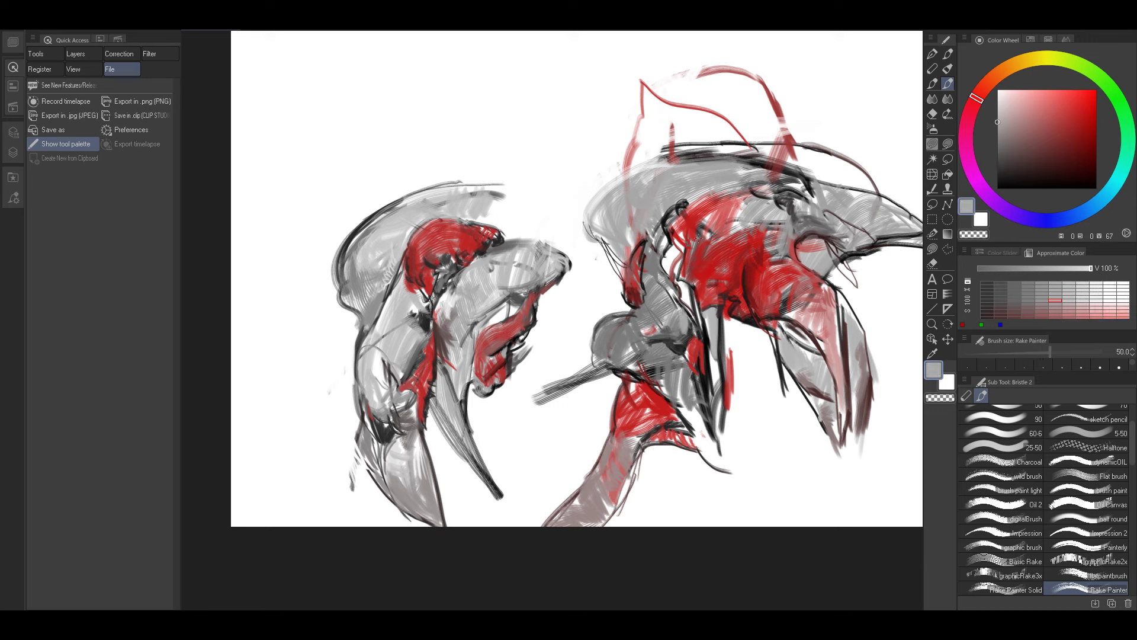
# Sample light grays from the neck above the joint and rework its shading, reducing the brush to 30.
pyautogui.keyDown('alt'); pyautogui.click(673, 254); pyautogui.keyUp('alt')
pyautogui.keyDown('alt'); pyautogui.click(678, 267); pyautogui.keyUp('alt')
pyautogui.keyDown('alt'); pyautogui.click(656, 274); pyautogui.keyUp('alt')
pyautogui.press('[')
pyautogui.press('[')
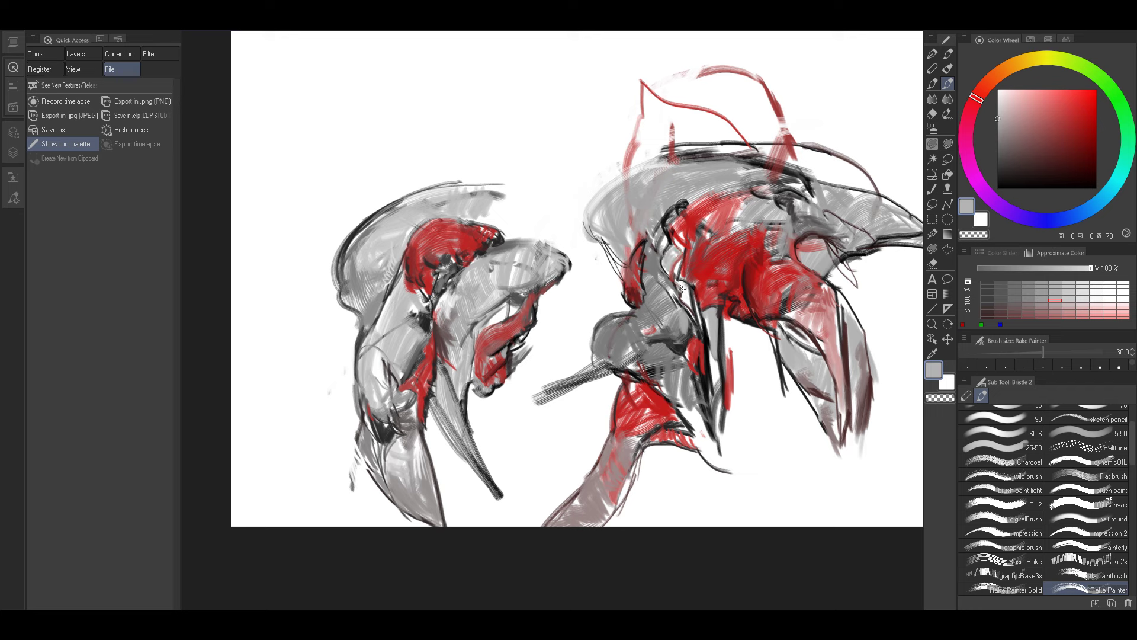
# Sample dark, mid-gray and black tones along the neck's edges and touch up its contours with brush sizes 20 to 40.
pyautogui.keyDown('alt'); pyautogui.click(694, 306); pyautogui.keyUp('alt')
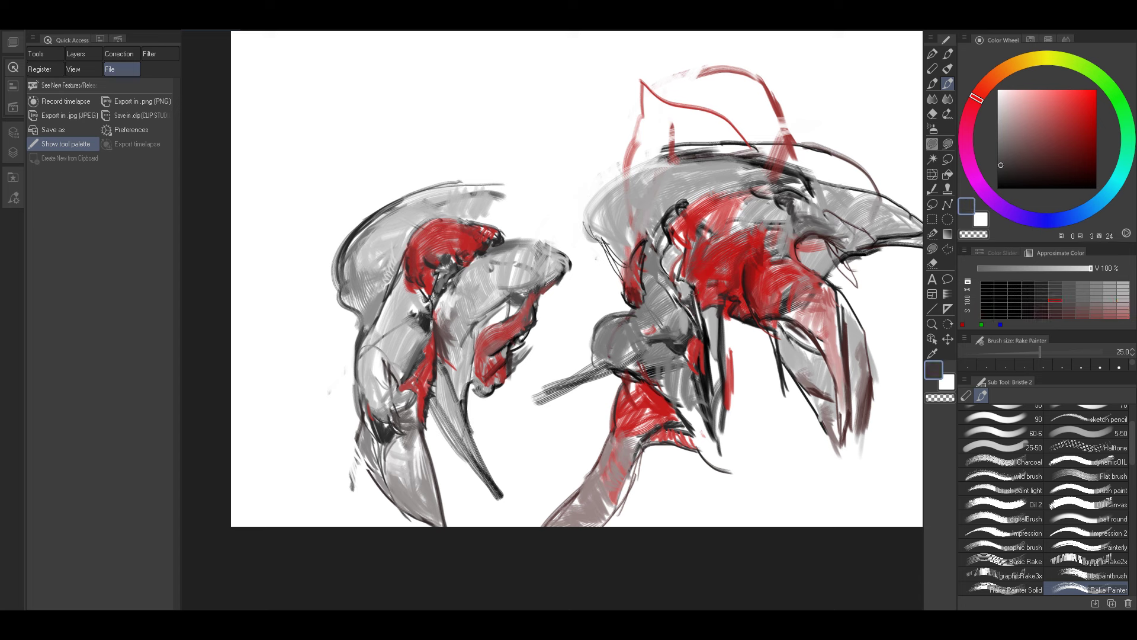
pyautogui.keyDown('alt'); pyautogui.click(690, 296); pyautogui.keyUp('alt')
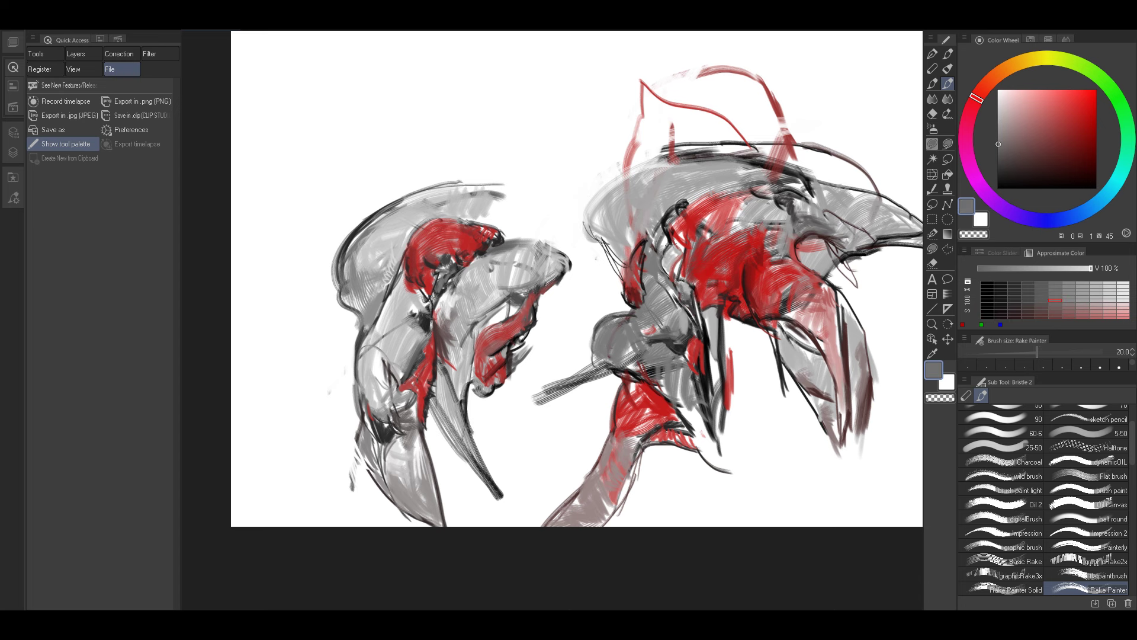
pyautogui.press(']')
pyautogui.press(']')
pyautogui.keyDown('alt'); pyautogui.click(666, 236); pyautogui.keyUp('alt')
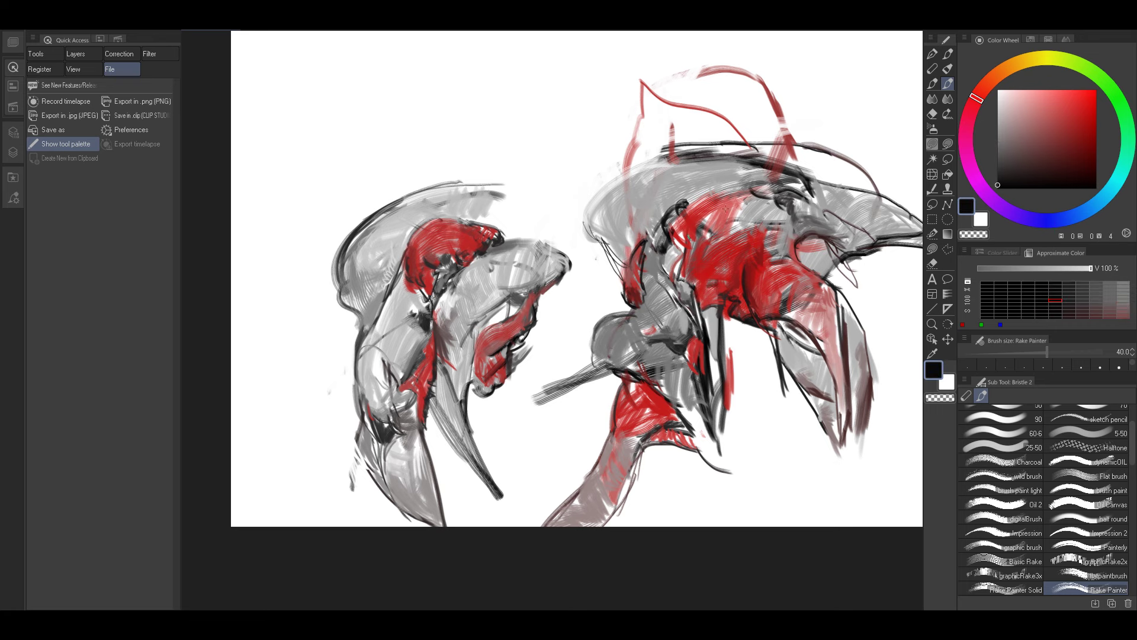
pyautogui.moveTo(752, 305); pyautogui.dragTo(663, 276)
pyautogui.moveTo(642, 355); pyautogui.dragTo(612, 311)
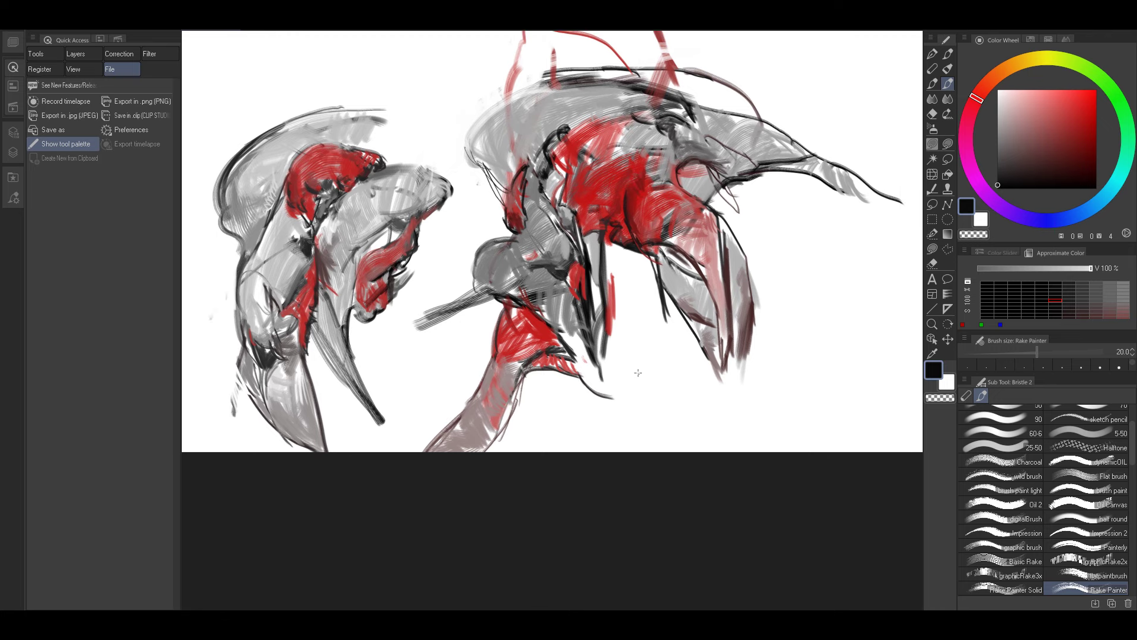
# Sample dark reddish brown and thicken the tip of the dark curve right of the new leg, reducing the brush to 30.
pyautogui.keyDown('alt'); pyautogui.click(691, 317); pyautogui.keyUp('alt')
pyautogui.press(']')
pyautogui.press(']')
pyautogui.press(']')
pyautogui.press(']')
pyautogui.press(']')
pyautogui.press(']')
pyautogui.press(']')
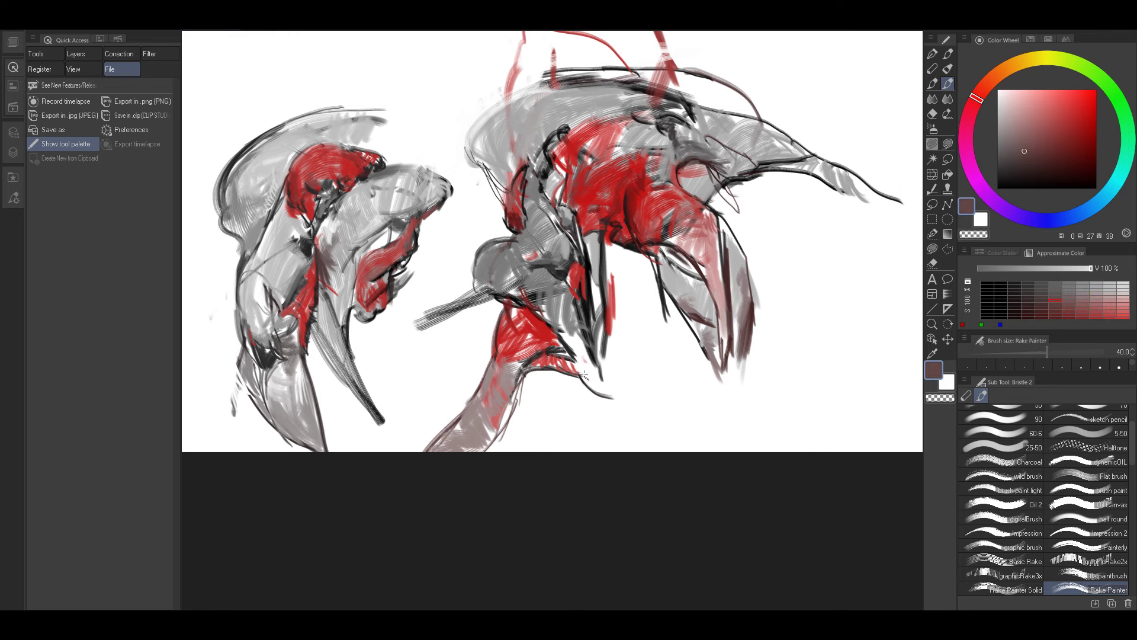
pyautogui.moveTo(593, 393); pyautogui.dragTo(606, 410)
pyautogui.press('[')
pyautogui.press('[')
pyautogui.press('[')
pyautogui.press('[')
pyautogui.press('[')
# Sample white and paint out the gray rod projecting left from the rounded lobe at brush size 50.
pyautogui.moveTo(634, 324); pyautogui.dragTo(757, 345)
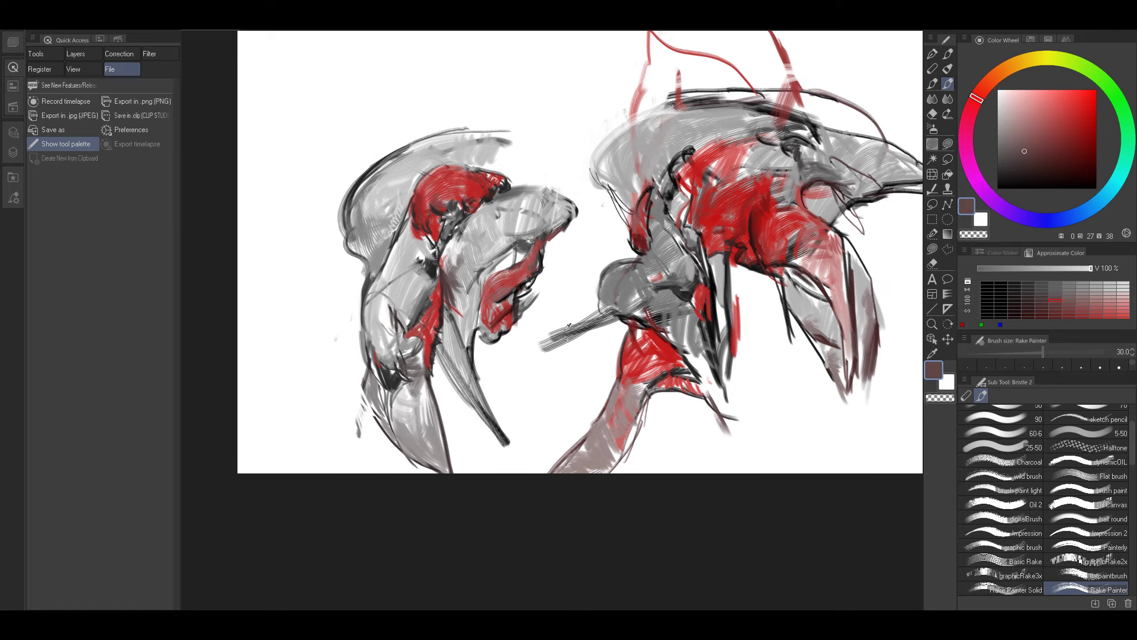
pyautogui.keyDown('alt'); pyautogui.click(560, 320); pyautogui.keyUp('alt')
pyautogui.press(']')
pyautogui.press(']')
pyautogui.moveTo(552, 326)
pyautogui.mouseDown()
pyautogui.moveTo(550, 350)
pyautogui.moveTo(615, 323)
pyautogui.mouseUp()
pyautogui.press(']')
pyautogui.press(']')
pyautogui.press(']')
pyautogui.press(']')
pyautogui.press(']')
pyautogui.press('[')
pyautogui.press('[')
pyautogui.press('[')
pyautogui.press('[')
pyautogui.press('[')
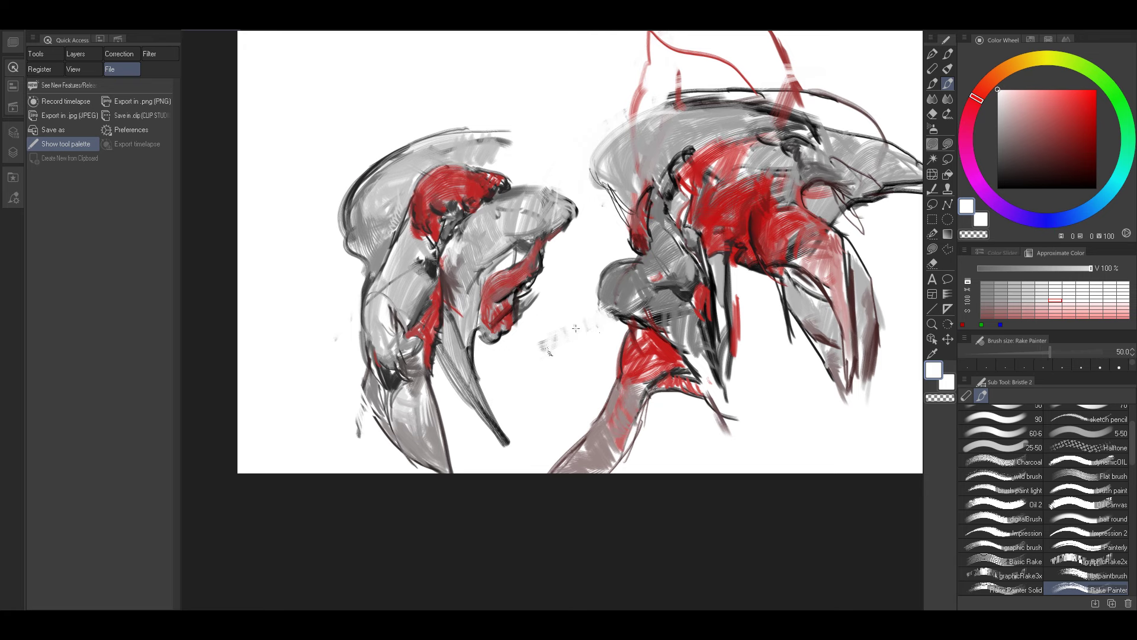
# Sample dark gray and draw a thin closing outline at the right end of the smaller figure's top lobe.
pyautogui.moveTo(549, 260)
pyautogui.mouseDown()
pyautogui.moveTo(608, 324)
pyautogui.moveTo(690, 378)
pyautogui.mouseUp()
pyautogui.keyDown('alt'); pyautogui.click(622, 322); pyautogui.keyUp('alt')
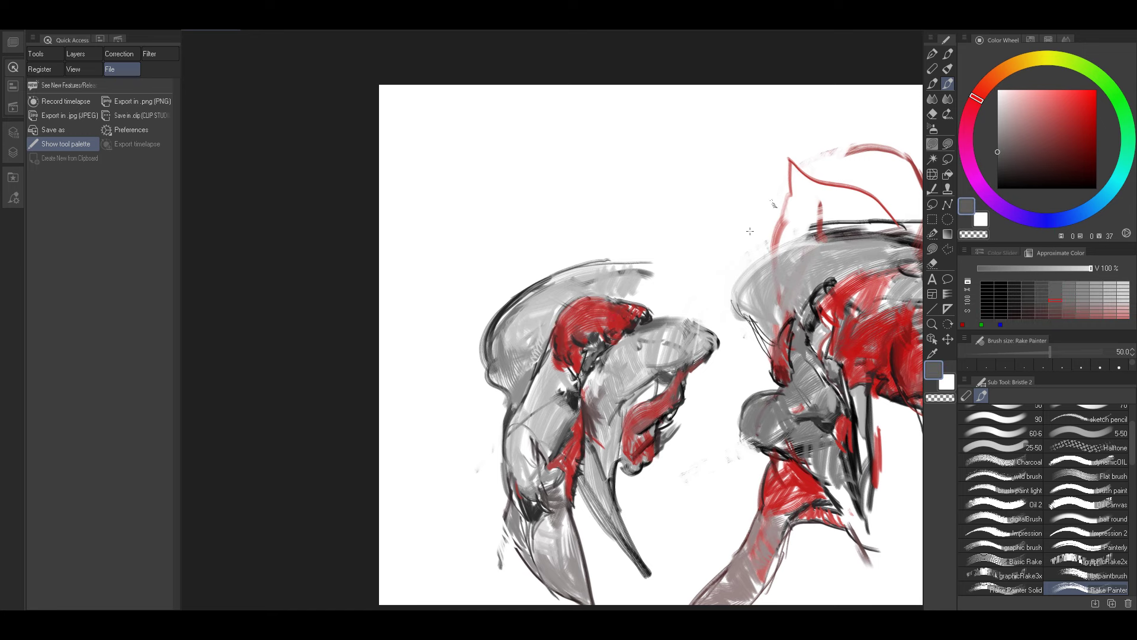
pyautogui.press('[')
pyautogui.press('[')
pyautogui.press('[')
pyautogui.press('[')
pyautogui.press('[')
pyautogui.moveTo(620, 261); pyautogui.dragTo(659, 283)
# Sample light gray and fill the newly outlined end of the smaller figure's top lobe at brush size 50.
pyautogui.press(']')
pyautogui.press(']')
pyautogui.press(']')
pyautogui.press(']')
pyautogui.press(']')
pyautogui.keyDown('alt'); pyautogui.click(657, 289); pyautogui.keyUp('alt')
pyautogui.keyDown('alt'); pyautogui.click(656, 289); pyautogui.keyUp('alt')
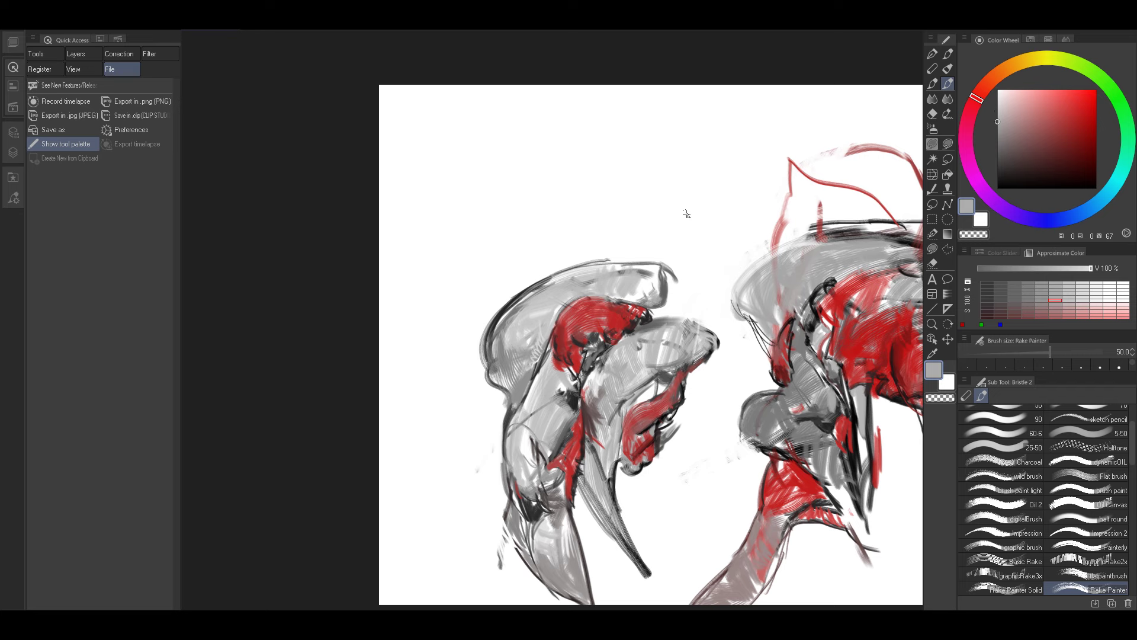
# Sample dark and mid grays and shade the right tip of the smaller figure's top lobe with brush sizes 40 and 50.
pyautogui.keyDown('alt'); pyautogui.click(641, 296); pyautogui.keyUp('alt')
pyautogui.keyDown('alt'); pyautogui.click(650, 312); pyautogui.keyUp('alt')
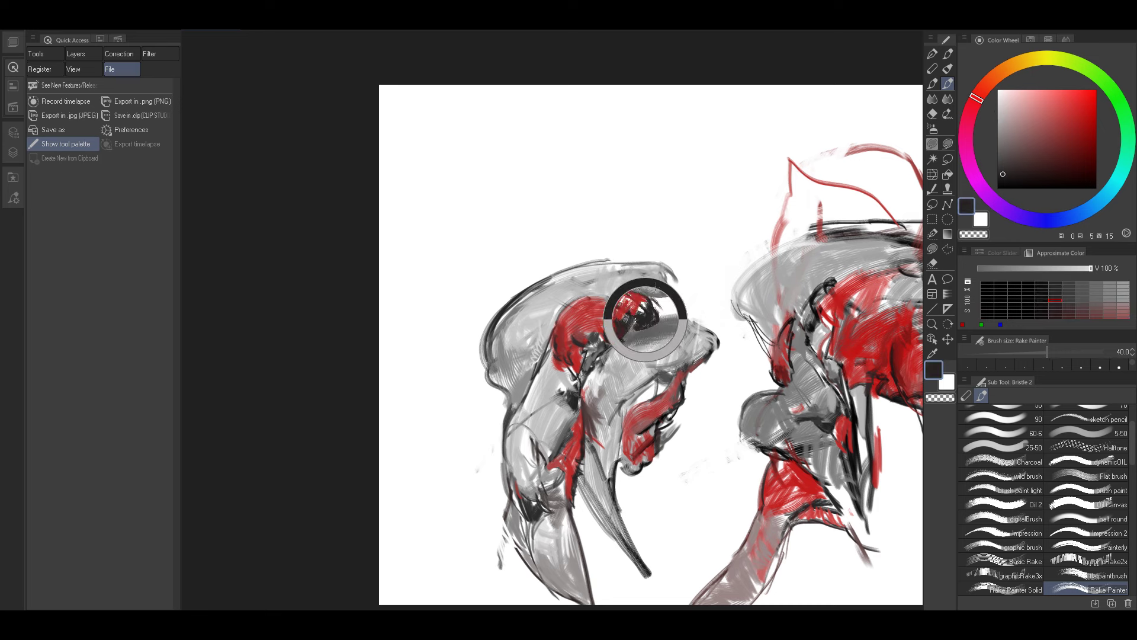
pyautogui.keyDown('alt'); pyautogui.click(662, 293); pyautogui.keyUp('alt')
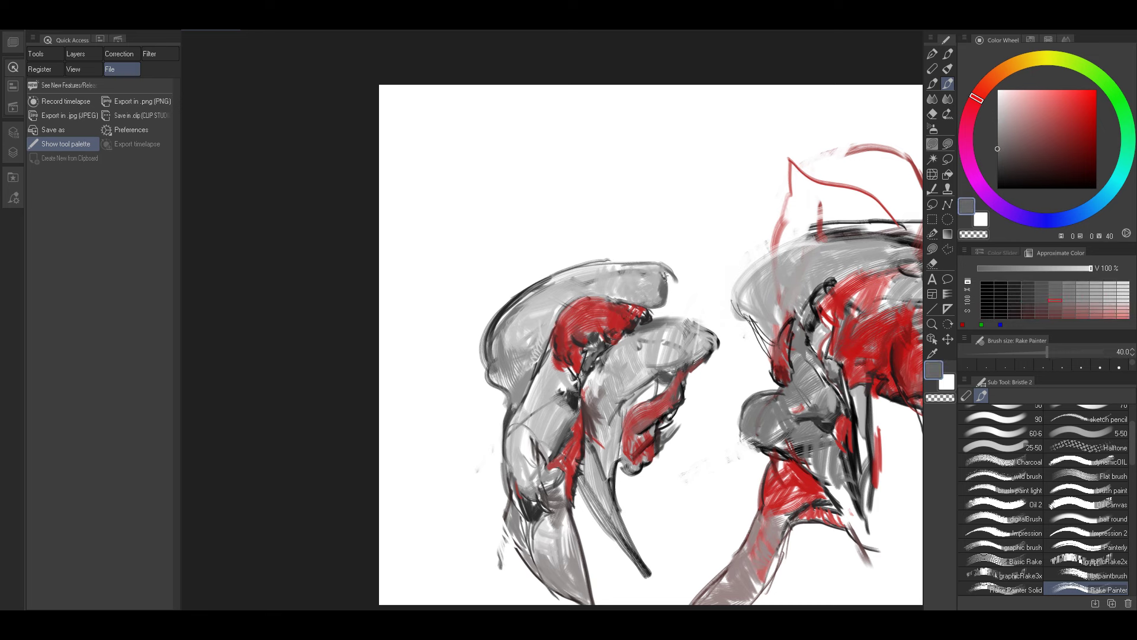
pyautogui.keyDown('alt'); pyautogui.click(658, 276); pyautogui.keyUp('alt')
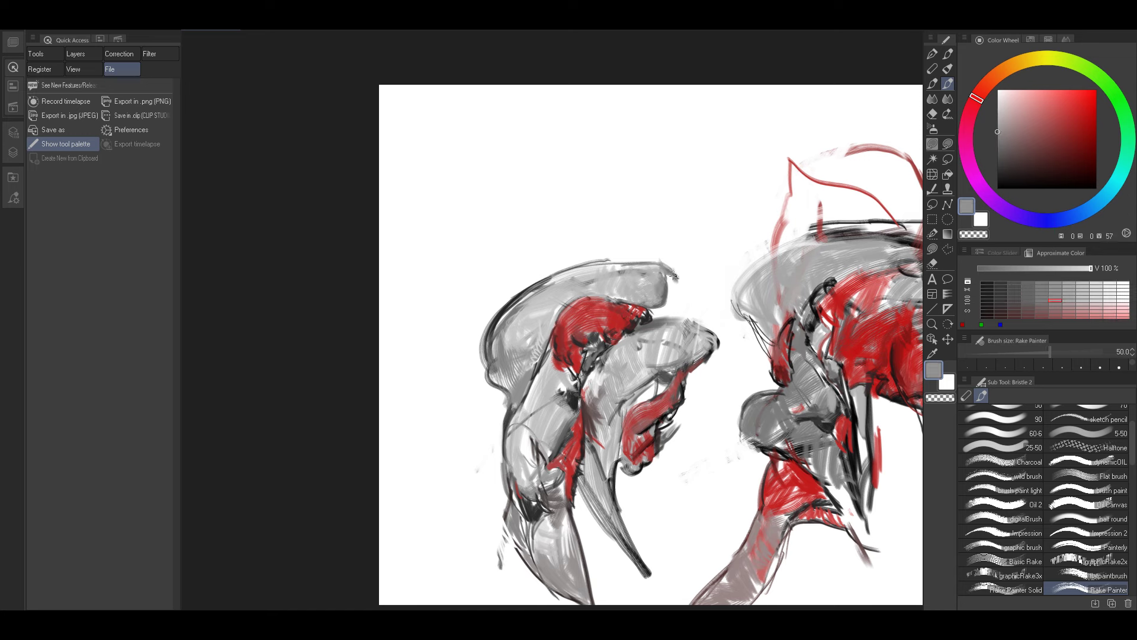
pyautogui.keyDown('alt'); pyautogui.click(666, 293); pyautogui.keyUp('alt')
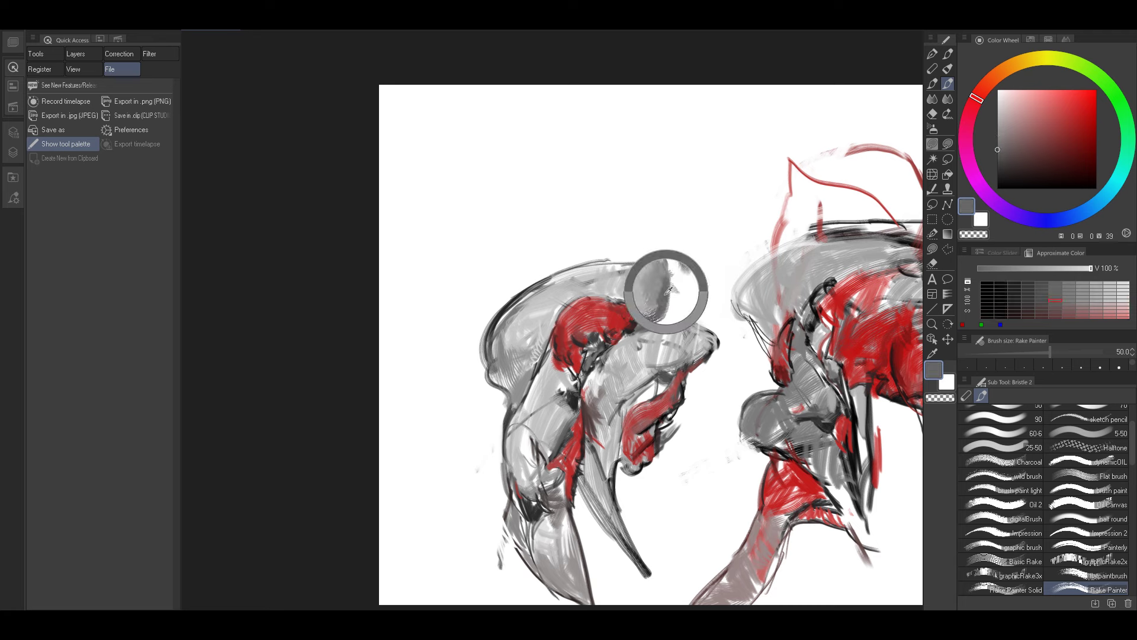
pyautogui.moveTo(673, 274); pyautogui.dragTo(667, 299)
pyautogui.press('[')
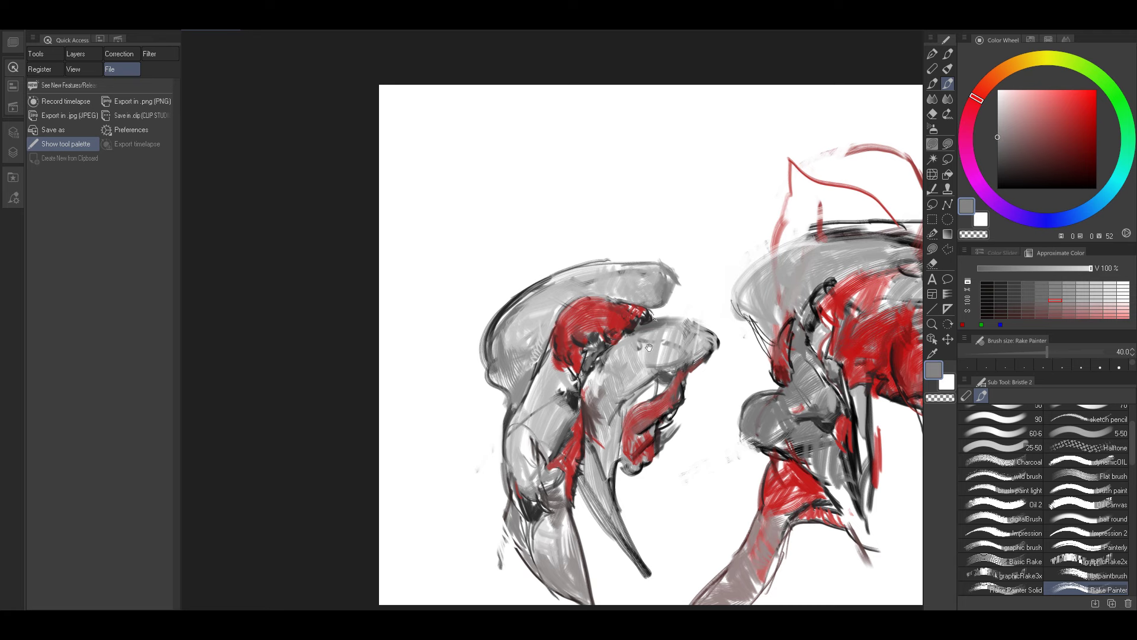
# Sample white and paint over the left part of the red arch above the large figure at brush size 150.
pyautogui.moveTo(649, 348); pyautogui.dragTo(662, 248)
pyautogui.moveTo(667, 395)
pyautogui.mouseDown()
pyautogui.moveTo(634, 343)
pyautogui.moveTo(602, 351)
pyautogui.mouseUp()
pyautogui.moveTo(834, 188)
pyautogui.mouseDown()
pyautogui.moveTo(765, 197)
pyautogui.moveTo(750, 213)
pyautogui.mouseUp()
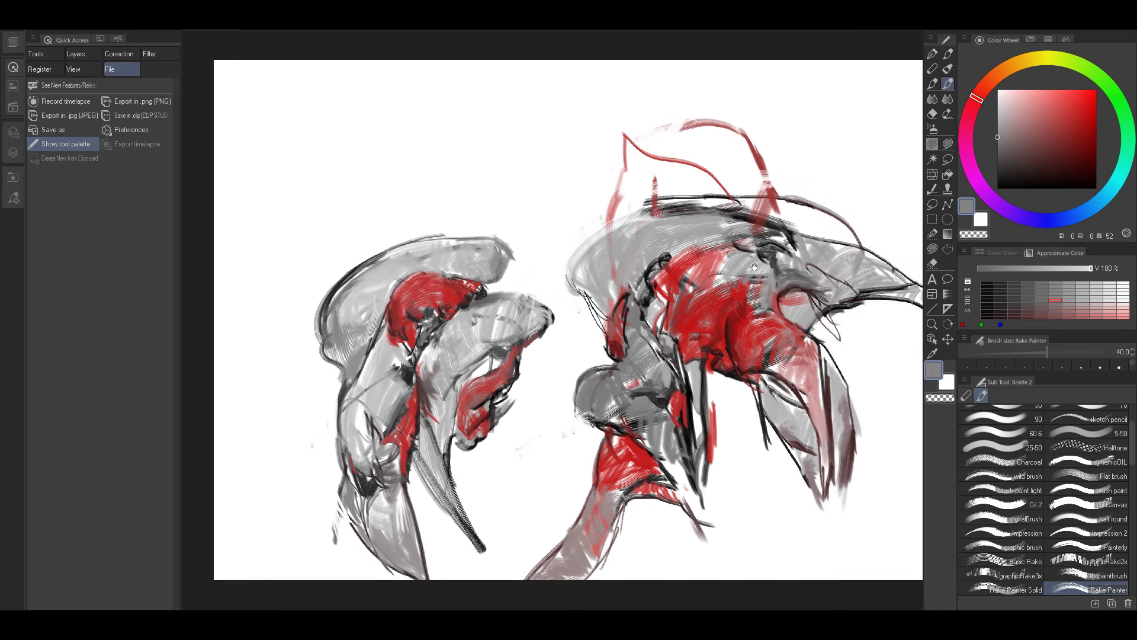
pyautogui.keyDown('alt'); pyautogui.click(799, 171); pyautogui.keyUp('alt')
pyautogui.press(']')
pyautogui.press(']')
pyautogui.press(']')
pyautogui.press(']')
pyautogui.press(']')
pyautogui.press(']')
pyautogui.press(']')
pyautogui.moveTo(613, 200); pyautogui.dragTo(682, 160)
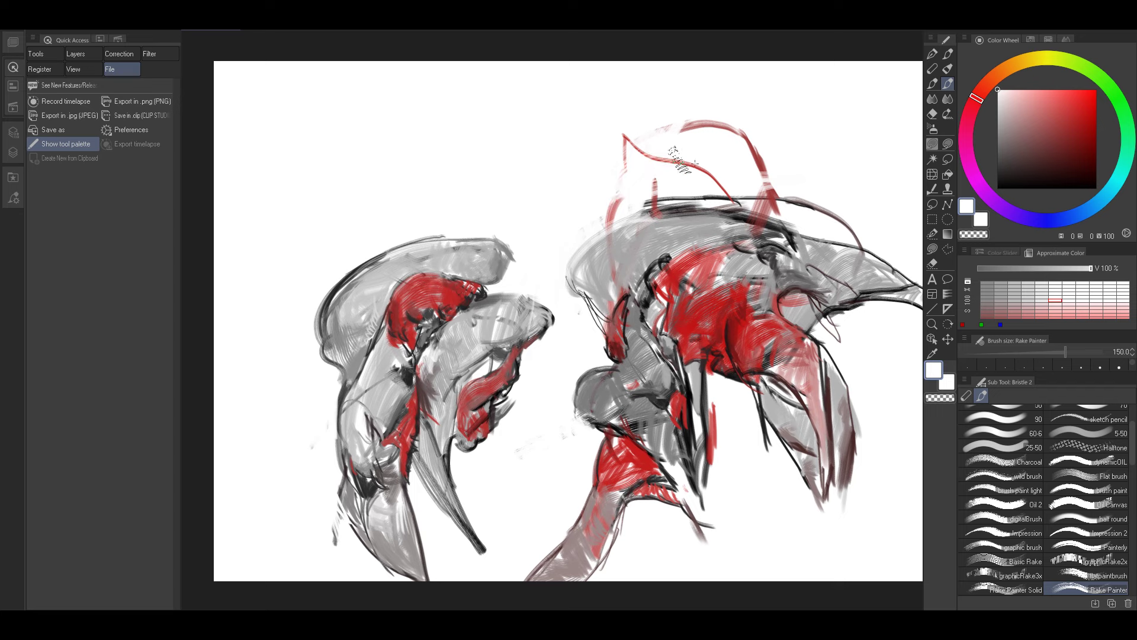
pyautogui.moveTo(586, 216)
pyautogui.mouseDown()
pyautogui.moveTo(693, 182)
pyautogui.moveTo(746, 183)
pyautogui.mouseUp()
# Paint out most of the remaining red arch lines in white, starting at brush size 40 and enlarging the brush.
pyautogui.press('[')
pyautogui.press('[')
pyautogui.press('[')
pyautogui.press('[')
pyautogui.press('[')
pyautogui.press('[')
pyautogui.press('[')
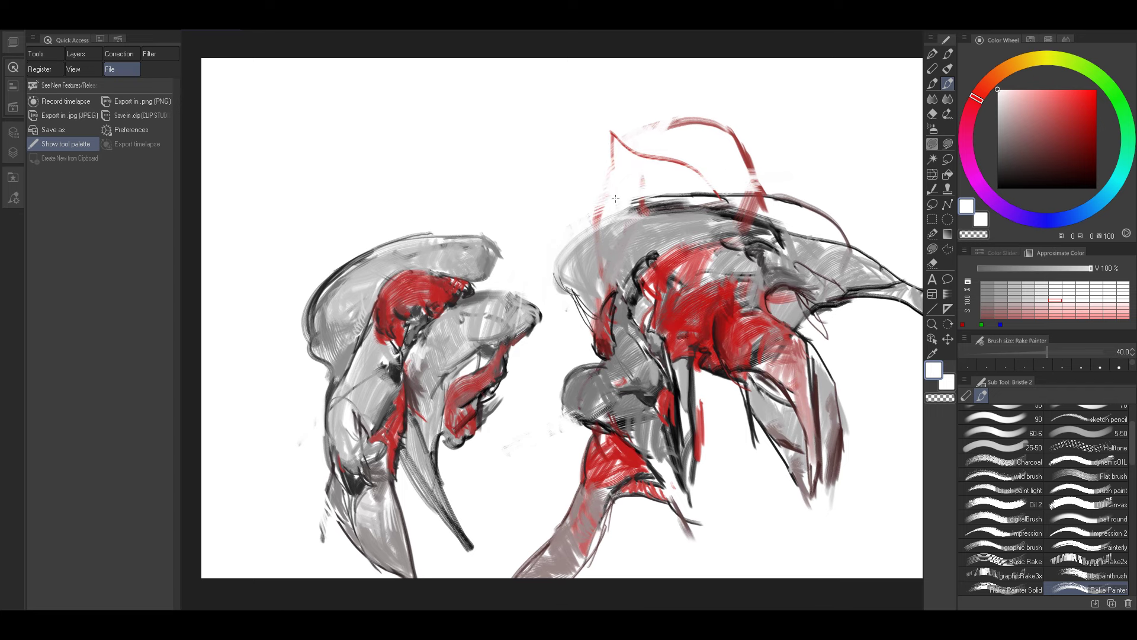
pyautogui.moveTo(635, 199)
pyautogui.mouseDown()
pyautogui.moveTo(767, 196)
pyautogui.moveTo(781, 221)
pyautogui.moveTo(749, 160)
pyautogui.moveTo(658, 159)
pyautogui.mouseUp()
pyautogui.press(']')
pyautogui.press(']')
pyautogui.press(']')
pyautogui.press(']')
pyautogui.press(']')
pyautogui.press(']')
pyautogui.moveTo(708, 126); pyautogui.dragTo(616, 145)
# Paint white over the black lines and red remnants along the large figure's top edge with brush sizes 40 and 30.
pyautogui.press('[')
pyautogui.press('[')
pyautogui.press('[')
pyautogui.press('[')
pyautogui.moveTo(592, 203); pyautogui.dragTo(607, 223)
pyautogui.press('[')
pyautogui.press('[')
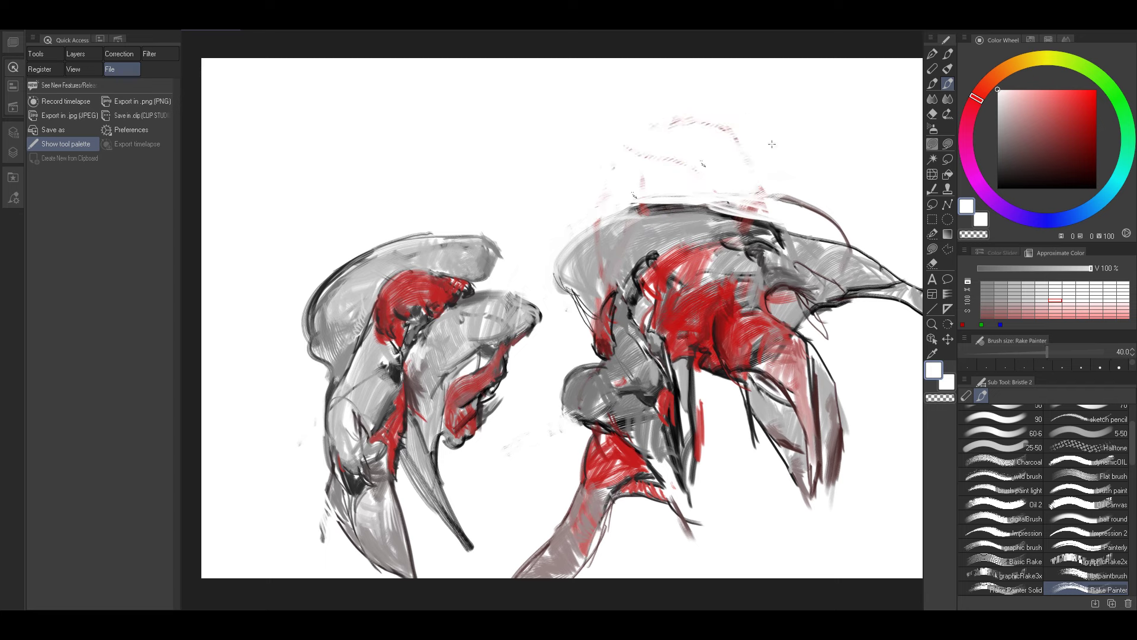
pyautogui.moveTo(714, 208)
pyautogui.mouseDown()
pyautogui.moveTo(627, 209)
pyautogui.moveTo(758, 212)
pyautogui.mouseUp()
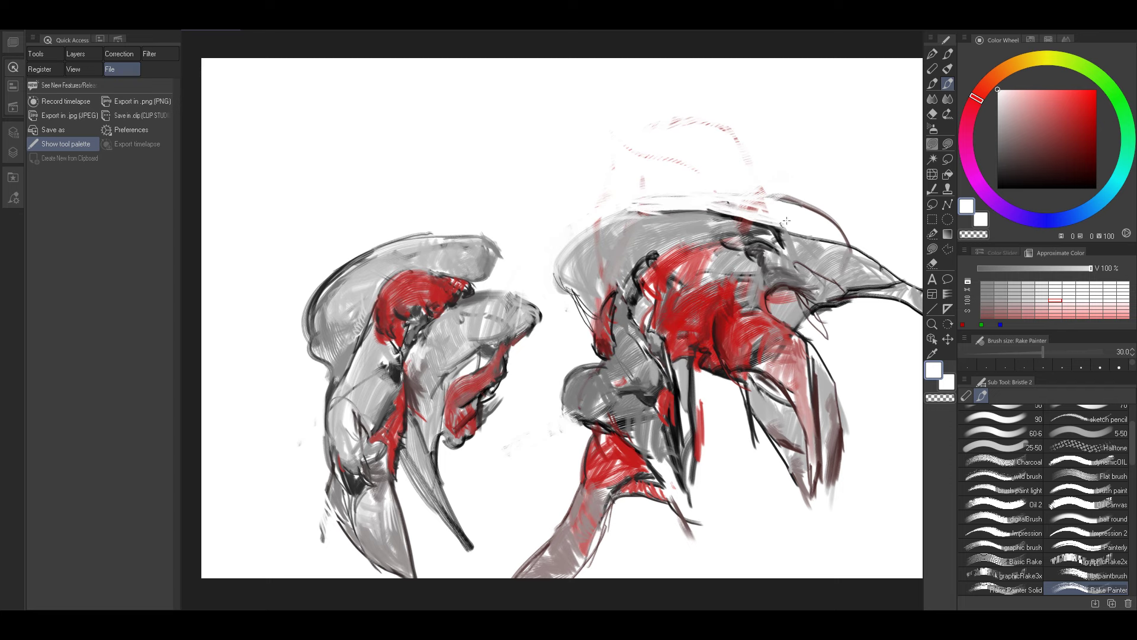
pyautogui.moveTo(807, 179); pyautogui.dragTo(850, 168)
# Pick black and redraw the outline around the large figure's upper left edge at brush size 30.
pyautogui.moveTo(671, 384); pyautogui.dragTo(553, 404)
pyautogui.click(999, 188)
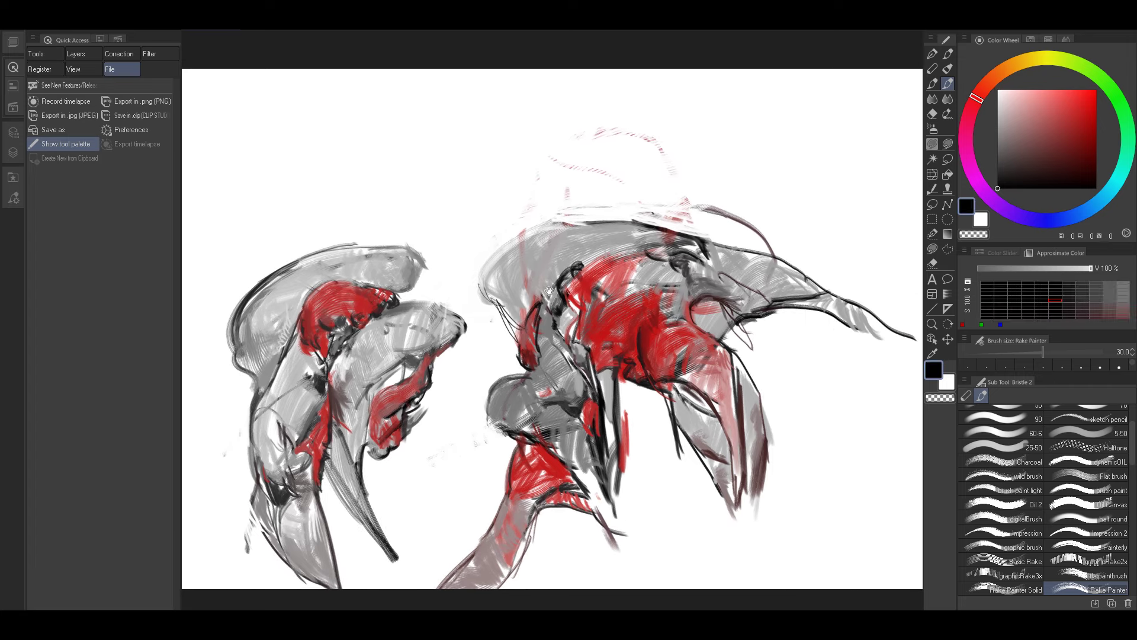
pyautogui.moveTo(483, 279)
pyautogui.mouseDown()
pyautogui.moveTo(650, 274)
pyautogui.moveTo(684, 234)
pyautogui.mouseUp()
# Sample dark gray and shade along the inside of the large figure's upper left outline.
pyautogui.moveTo(652, 256)
pyautogui.mouseDown()
pyautogui.moveTo(698, 226)
pyautogui.moveTo(735, 216)
pyautogui.mouseUp()
pyautogui.keyDown('alt'); pyautogui.click(721, 218); pyautogui.keyUp('alt')
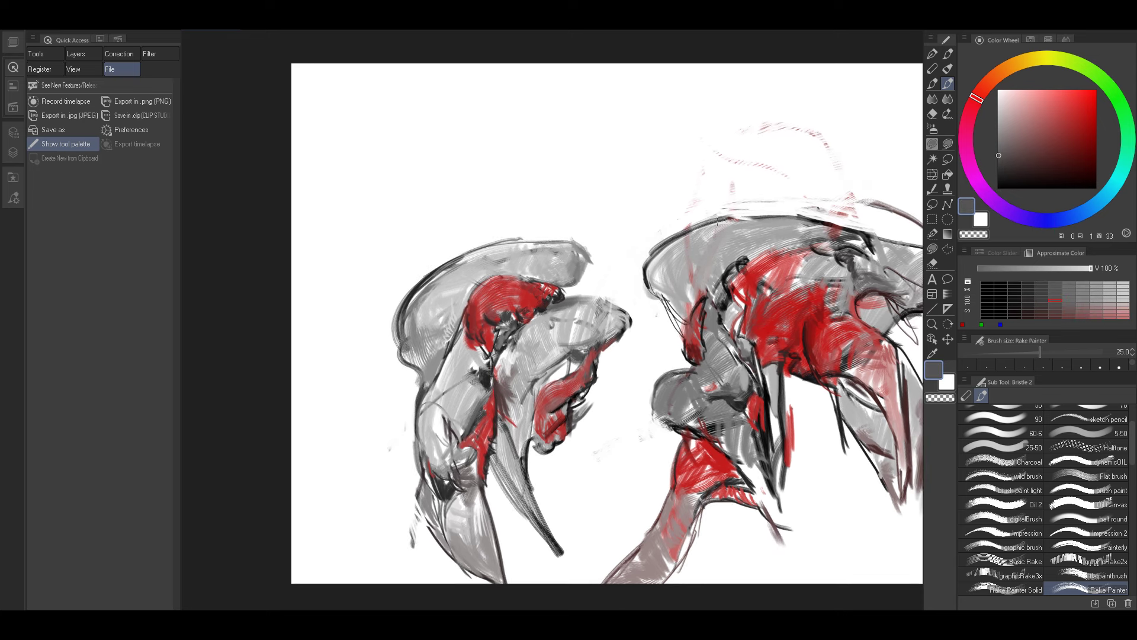
pyautogui.moveTo(677, 250); pyautogui.dragTo(728, 220)
pyautogui.press(']')
pyautogui.moveTo(661, 258)
pyautogui.mouseDown()
pyautogui.moveTo(722, 224)
pyautogui.moveTo(693, 232)
pyautogui.moveTo(779, 215)
pyautogui.mouseUp()
# Sample gray and shade across the large figure's upper left lobe and along its top with brush sizes 50 and 60.
pyautogui.press(']')
pyautogui.press(']')
pyautogui.keyDown('alt'); pyautogui.click(683, 242); pyautogui.keyUp('alt')
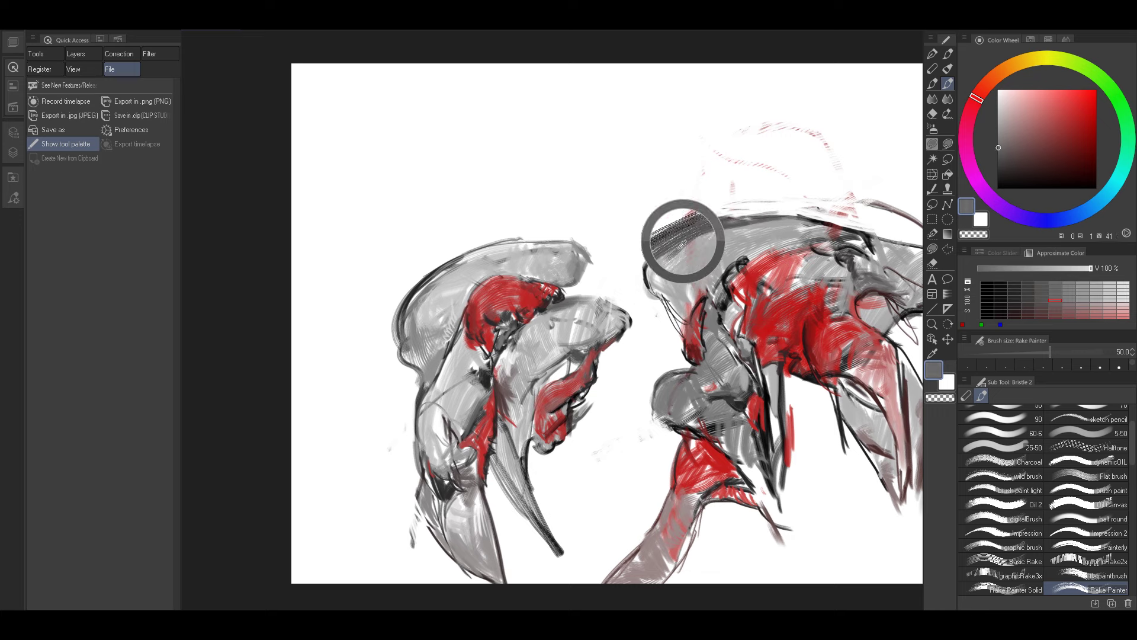
pyautogui.press(']')
pyautogui.moveTo(659, 264)
pyautogui.mouseDown()
pyautogui.moveTo(717, 230)
pyautogui.moveTo(766, 227)
pyautogui.mouseUp()
pyautogui.moveTo(824, 259)
pyautogui.mouseDown()
pyautogui.moveTo(715, 252)
pyautogui.moveTo(800, 223)
pyautogui.mouseUp()
# Sample a lighter gray and blend over the large figure's top surface above the red area at brush size 30.
pyautogui.keyDown('alt'); pyautogui.click(730, 222); pyautogui.keyUp('alt')
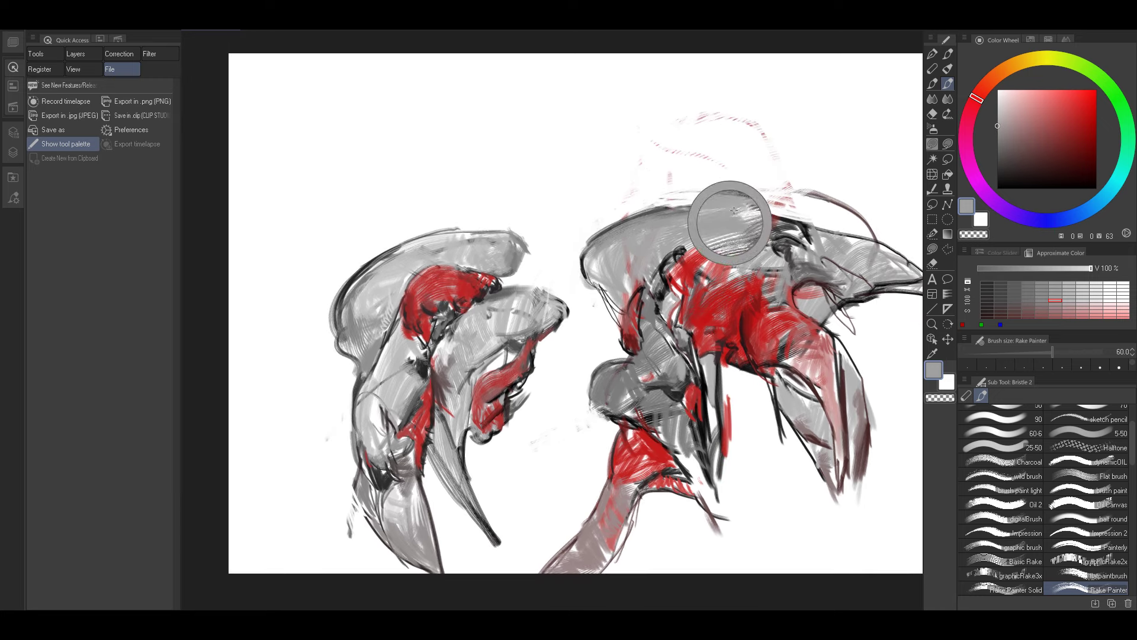
pyautogui.press('[')
pyautogui.press('[')
pyautogui.press('[')
pyautogui.moveTo(725, 211); pyautogui.dragTo(797, 226)
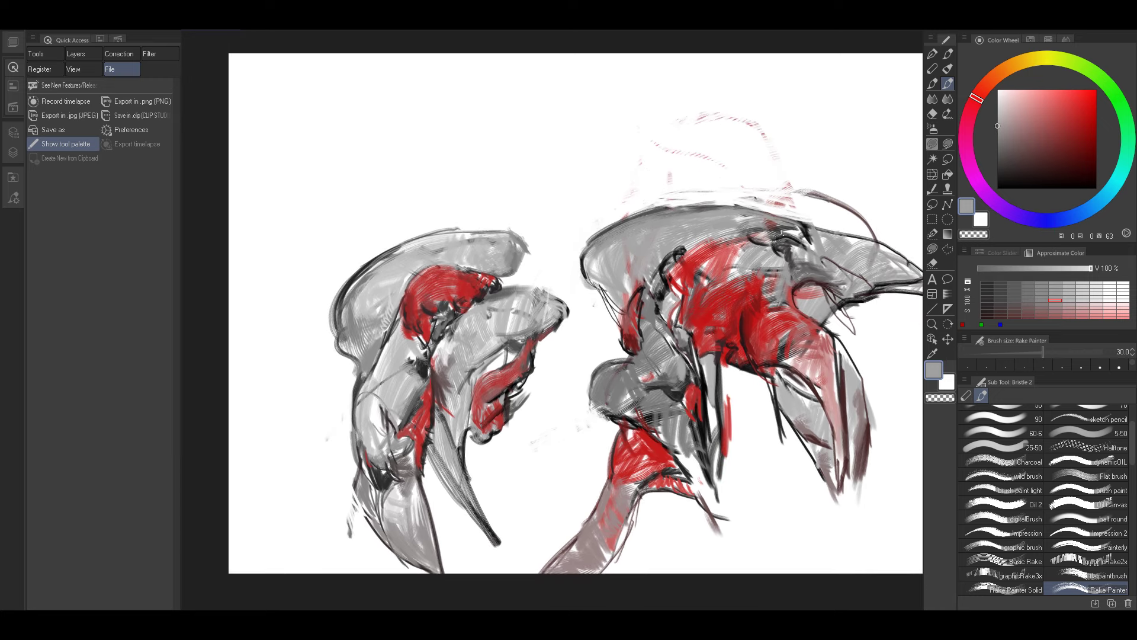
# Rework the dark marks above the large figure's red area with sampled black, dark gray and light gray, using sizes 25, 40 and 12.
pyautogui.keyDown('alt'); pyautogui.click(763, 224); pyautogui.keyUp('alt')
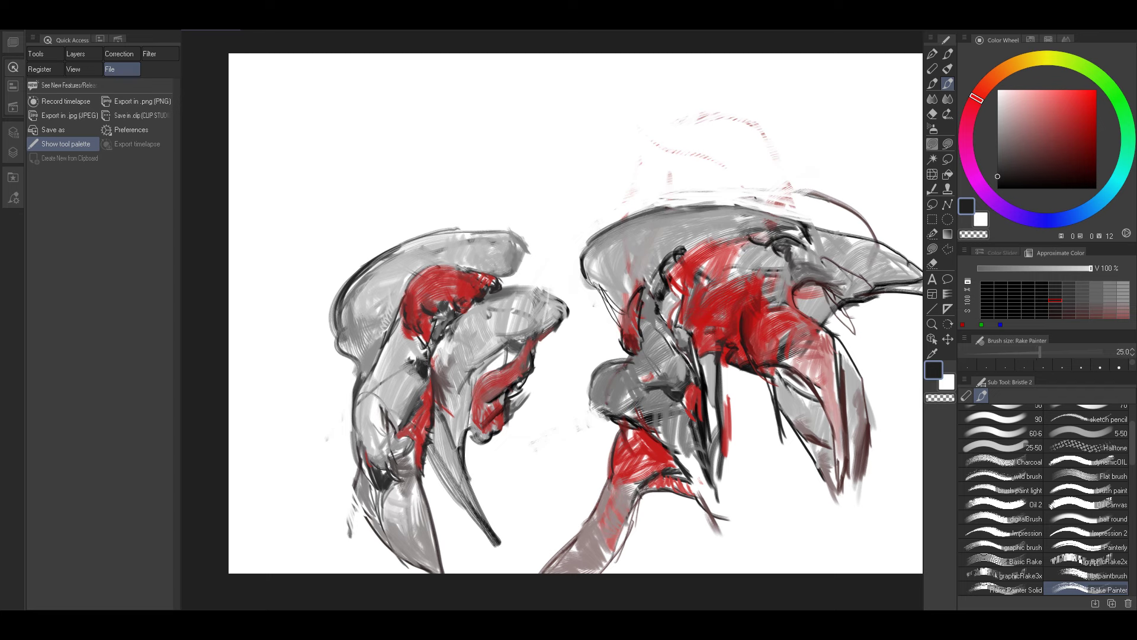
pyautogui.keyDown('alt'); pyautogui.click(758, 226); pyautogui.keyUp('alt')
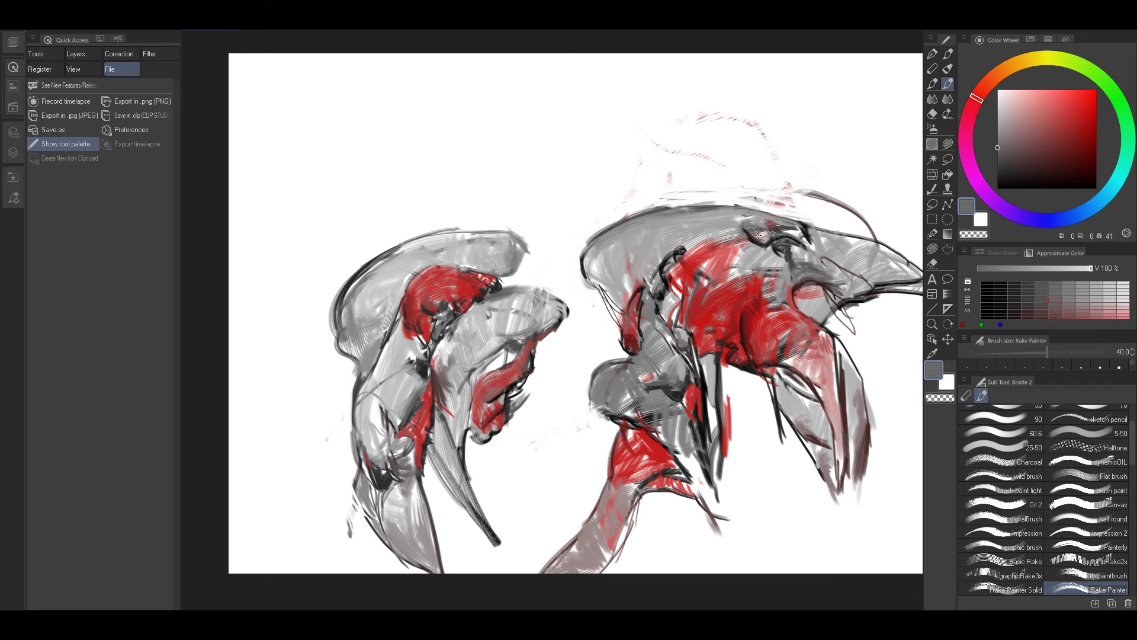
pyautogui.keyDown('alt'); pyautogui.click(765, 218); pyautogui.keyUp('alt')
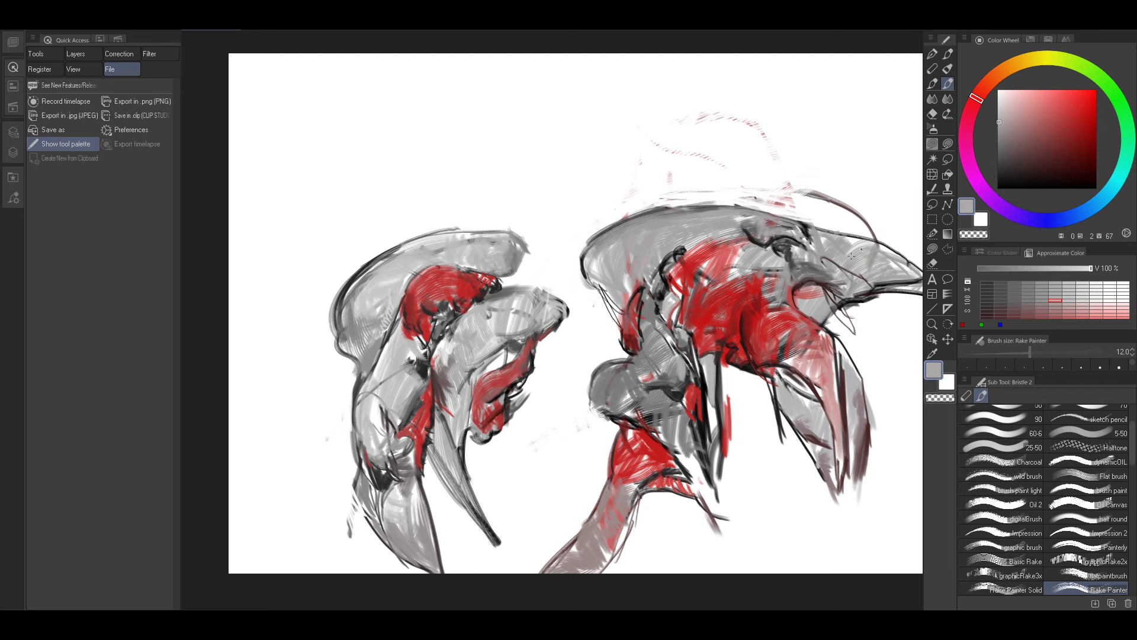
pyautogui.moveTo(852, 256); pyautogui.dragTo(779, 251)
pyautogui.keyDown('alt'); pyautogui.click(731, 229); pyautogui.keyUp('alt')
pyautogui.press(']')
pyautogui.press(']')
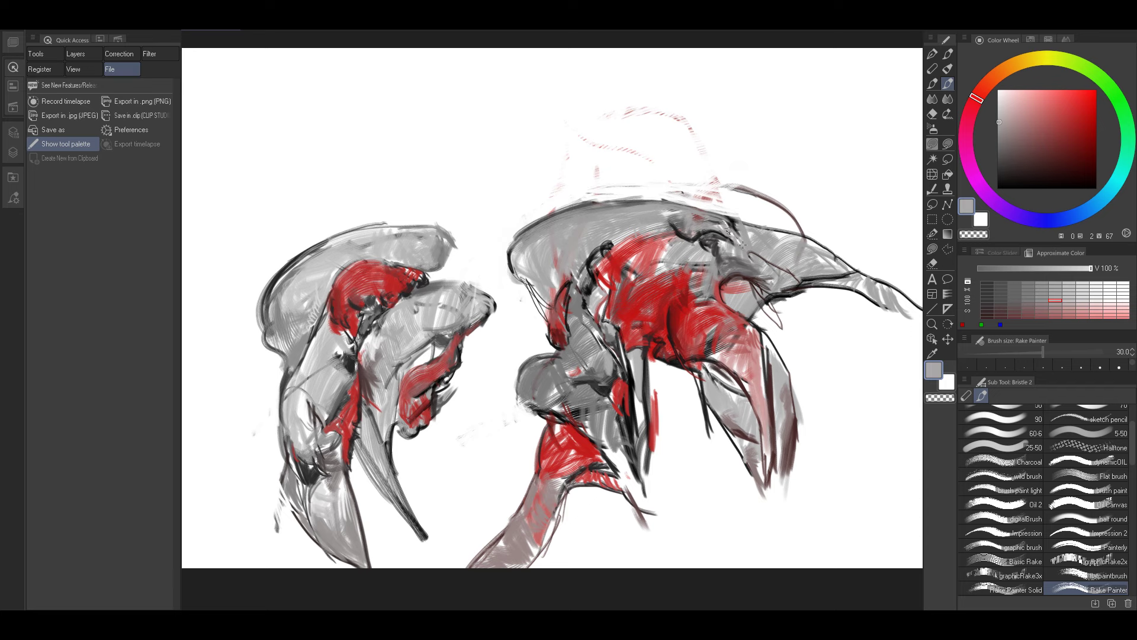
# Sample dark gray and shade the base of the large figure's right wing with an enlarged brush.
pyautogui.keyDown('alt'); pyautogui.click(717, 235); pyautogui.keyUp('alt')
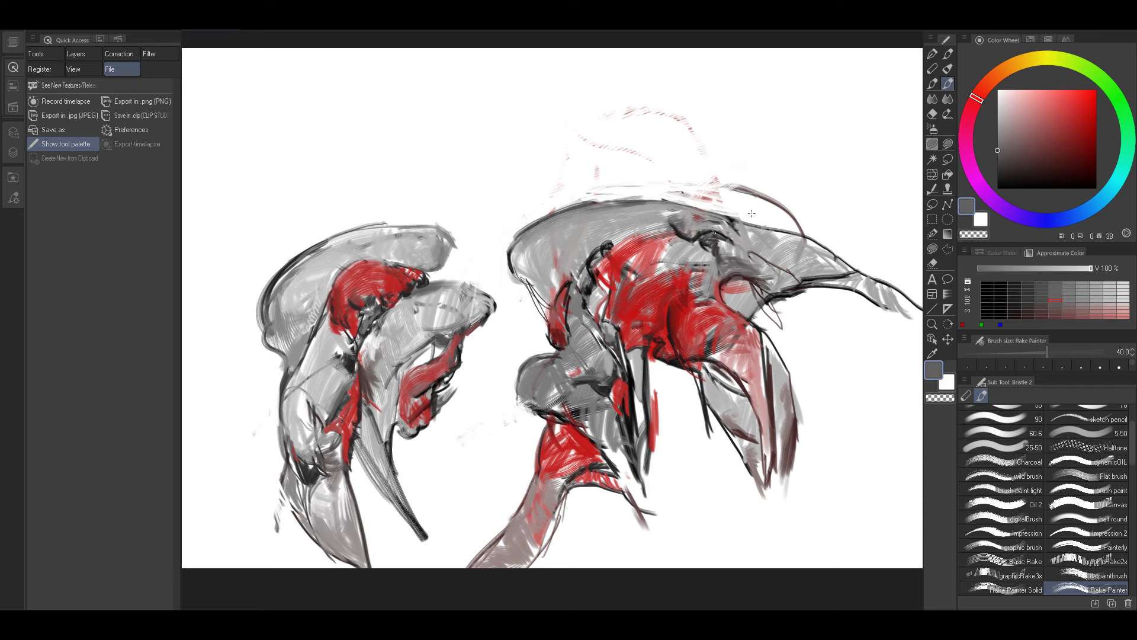
pyautogui.press(']')
pyautogui.press(']')
pyautogui.press(']')
pyautogui.press(']')
pyautogui.press(']')
pyautogui.press(']')
pyautogui.moveTo(745, 229); pyautogui.dragTo(759, 250)
# Sample white and paint out the dark arc and stray red marks above the right wing at brush size 100.
pyautogui.keyDown('alt'); pyautogui.click(793, 204); pyautogui.keyUp('alt')
pyautogui.press(']')
pyautogui.press(']')
pyautogui.press(']')
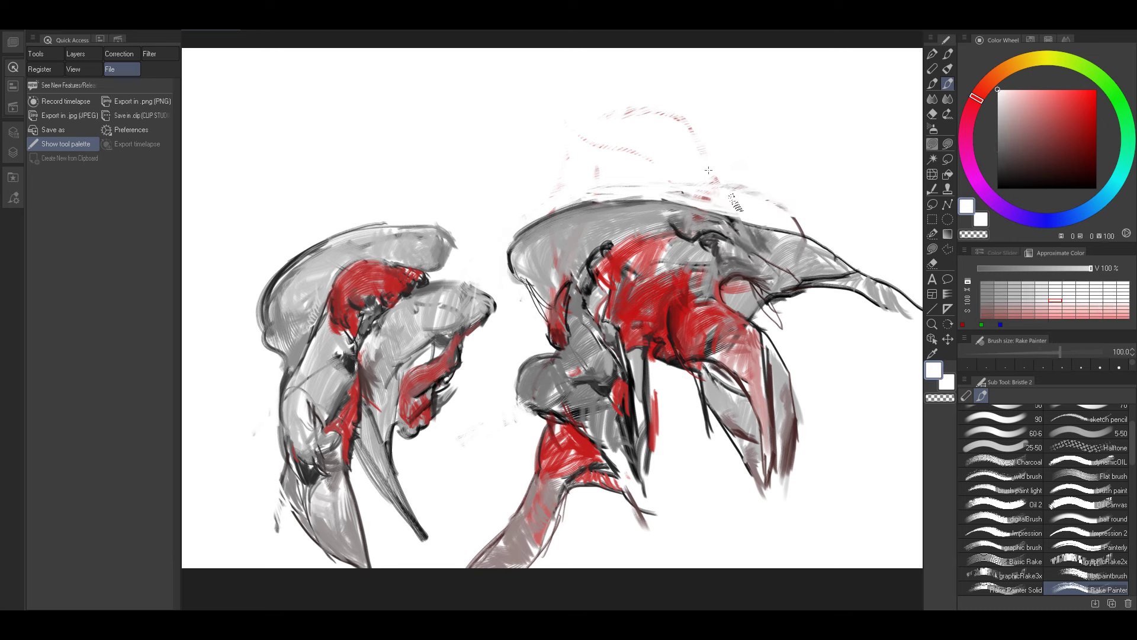
pyautogui.moveTo(641, 416)
pyautogui.mouseDown()
pyautogui.moveTo(694, 334)
pyautogui.moveTo(745, 285)
pyautogui.moveTo(837, 313)
pyautogui.mouseUp()
pyautogui.moveTo(727, 189); pyautogui.dragTo(707, 217)
# Draw dark outline strokes extending the smaller figure's right leg down to the canvas's lower edge.
pyautogui.moveTo(570, 354)
pyautogui.mouseDown()
pyautogui.moveTo(596, 350)
pyautogui.moveTo(573, 396)
pyautogui.moveTo(587, 472)
pyautogui.moveTo(565, 491)
pyautogui.mouseUp()
pyautogui.press('[')
pyautogui.press('[')
pyautogui.press('[')
pyautogui.press('[')
pyautogui.press('[')
pyautogui.press('[')
pyautogui.press('[')
pyautogui.press('[')
pyautogui.press(']')
pyautogui.press(']')
# Sample light gray and fill the smaller figure's extended right leg, varying the brush size.
pyautogui.keyDown('alt'); pyautogui.click(546, 377); pyautogui.keyUp('alt')
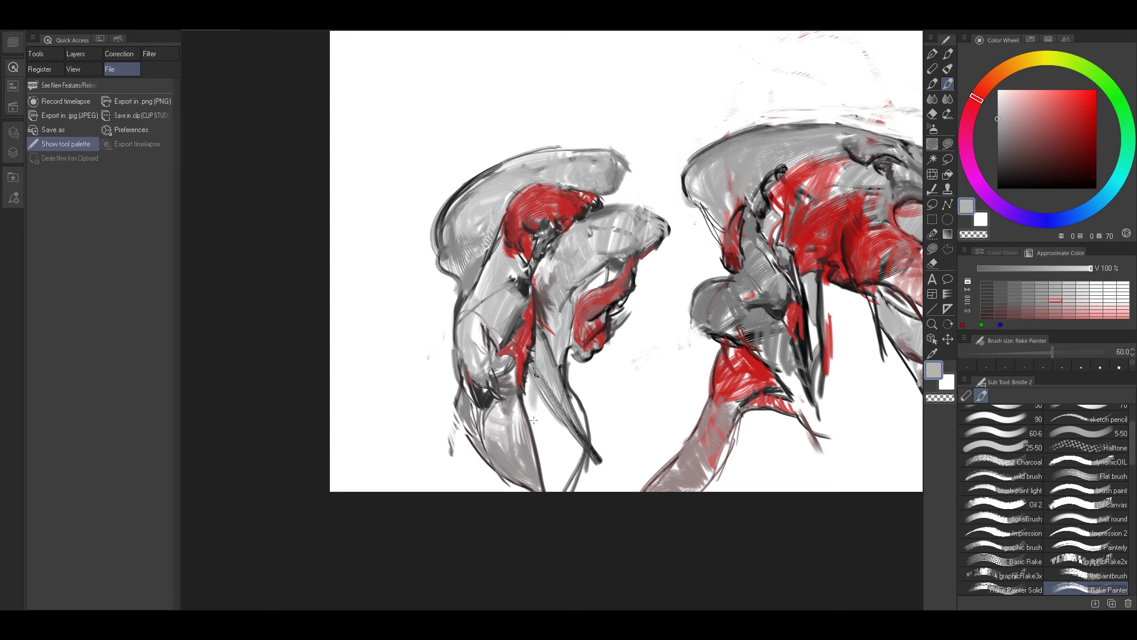
pyautogui.press('[')
pyautogui.press('[')
pyautogui.press('[')
pyautogui.moveTo(547, 436)
pyautogui.mouseDown()
pyautogui.moveTo(577, 454)
pyautogui.moveTo(548, 483)
pyautogui.moveTo(556, 429)
pyautogui.moveTo(549, 441)
pyautogui.moveTo(579, 449)
pyautogui.moveTo(575, 402)
pyautogui.moveTo(587, 448)
pyautogui.moveTo(560, 482)
pyautogui.moveTo(566, 433)
pyautogui.moveTo(552, 495)
pyautogui.mouseUp()
pyautogui.press(']')
pyautogui.press(']')
pyautogui.press(']')
pyautogui.press(']')
pyautogui.press('[')
pyautogui.press('[')
pyautogui.press('[')
pyautogui.press('[')
# Shade the smaller figure's lower right leg with sampled dark gray at brush size 40 and mid gray at 80.
pyautogui.keyDown('alt'); pyautogui.click(587, 448); pyautogui.keyUp('alt')
pyautogui.press('[')
pyautogui.press(']')
pyautogui.press(']')
pyautogui.press(']')
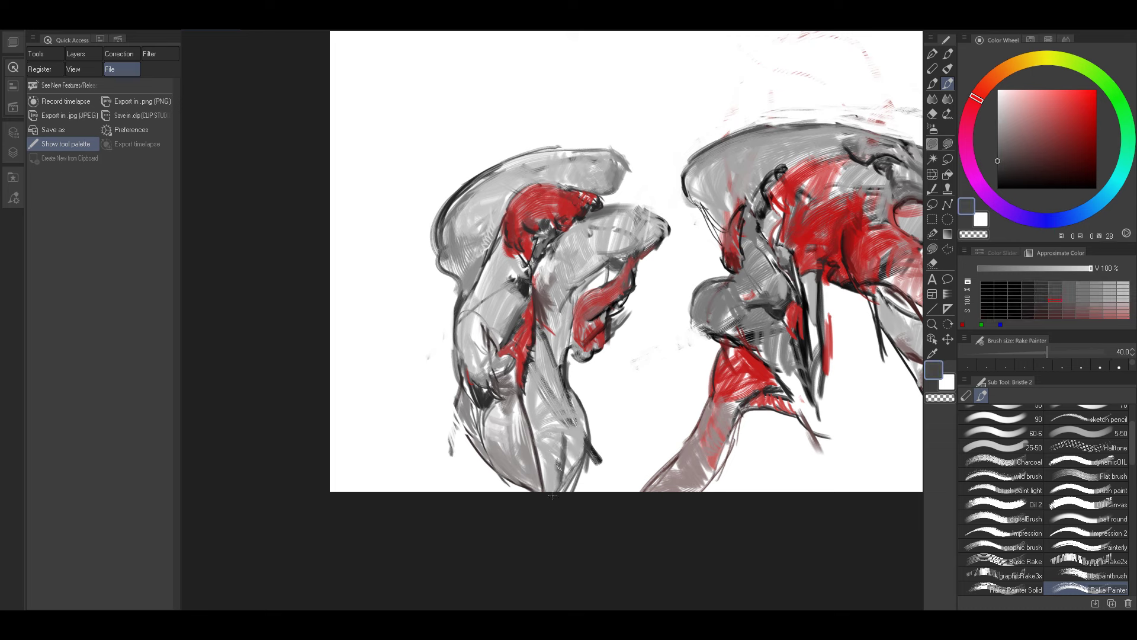
pyautogui.keyDown('alt'); pyautogui.click(563, 439); pyautogui.keyUp('alt')
pyautogui.press(']')
pyautogui.press(']')
pyautogui.press(']')
pyautogui.press(']')
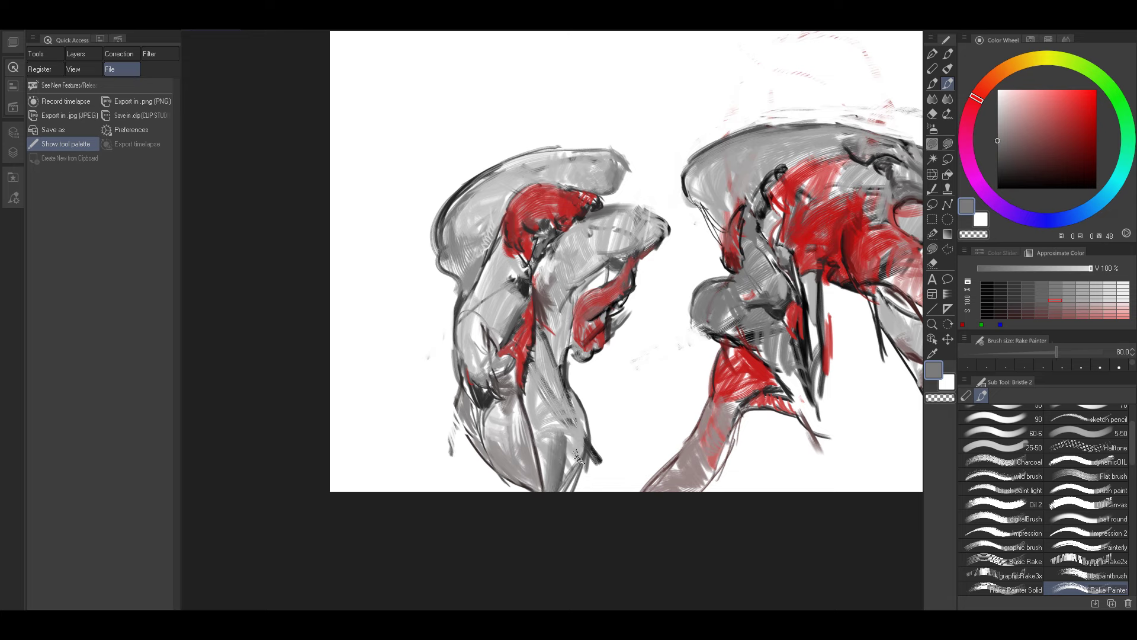
# Sample white and paint out the old dark claw tip beside the smaller figure's right leg at brush size 60.
pyautogui.press('[')
pyautogui.press('[')
pyautogui.scroll(-2, 568, 405)
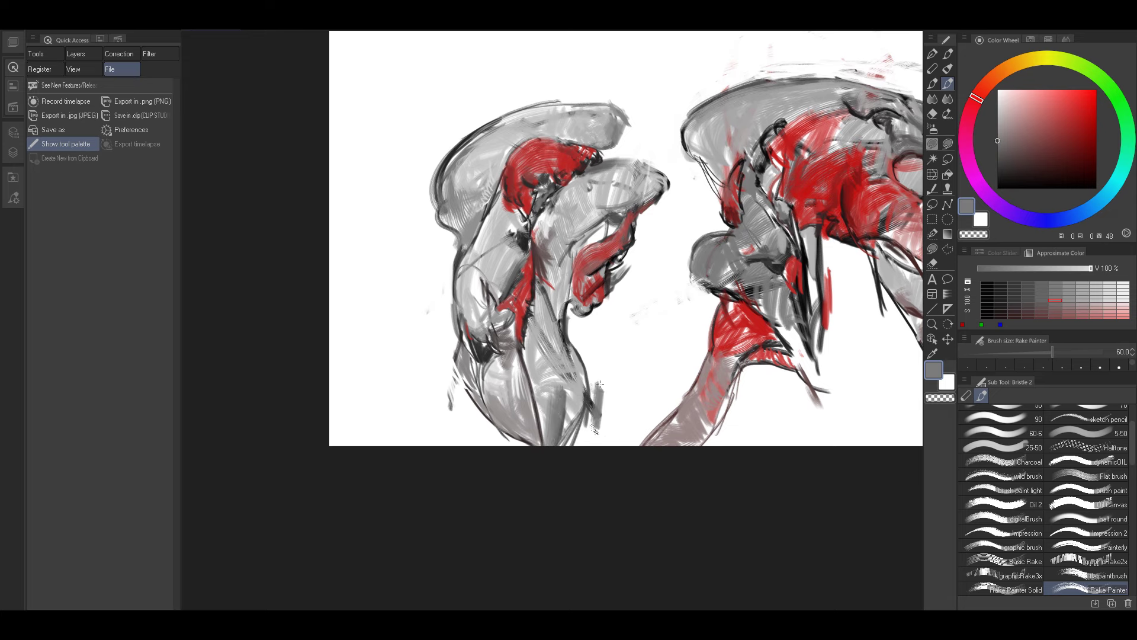
pyautogui.keyDown('alt'); pyautogui.click(608, 370); pyautogui.keyUp('alt')
pyautogui.moveTo(601, 381); pyautogui.dragTo(594, 445)
pyautogui.moveTo(490, 365); pyautogui.dragTo(522, 401)
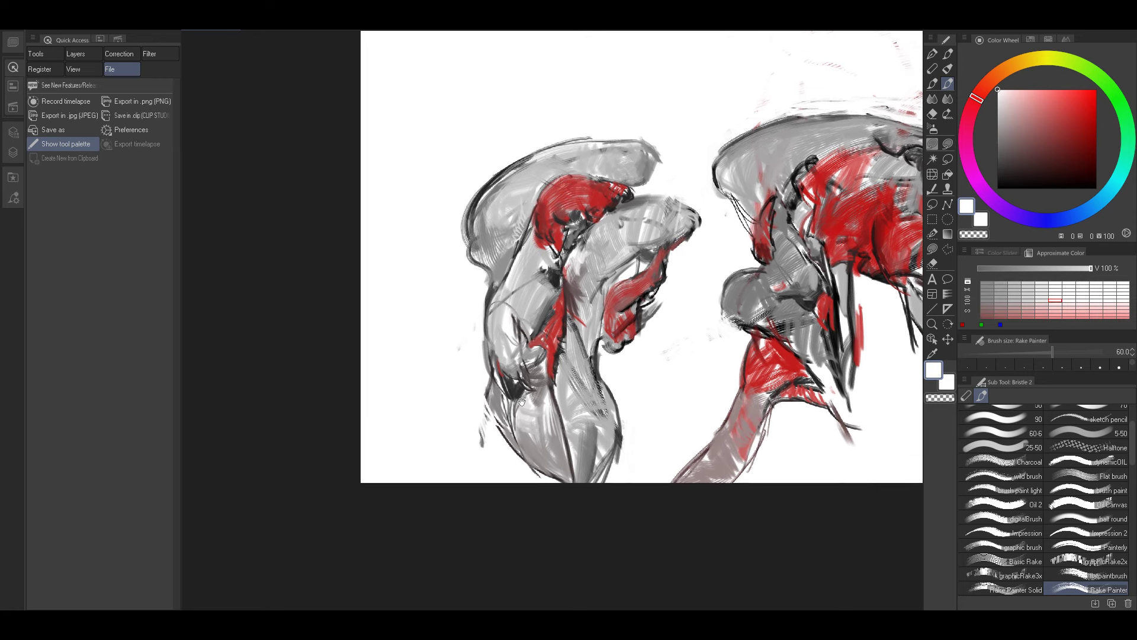
# Shade the rounded grey bulb of the right-hand figure with greys sampled from it, at brush size 50.
pyautogui.moveTo(744, 292); pyautogui.dragTo(643, 323)
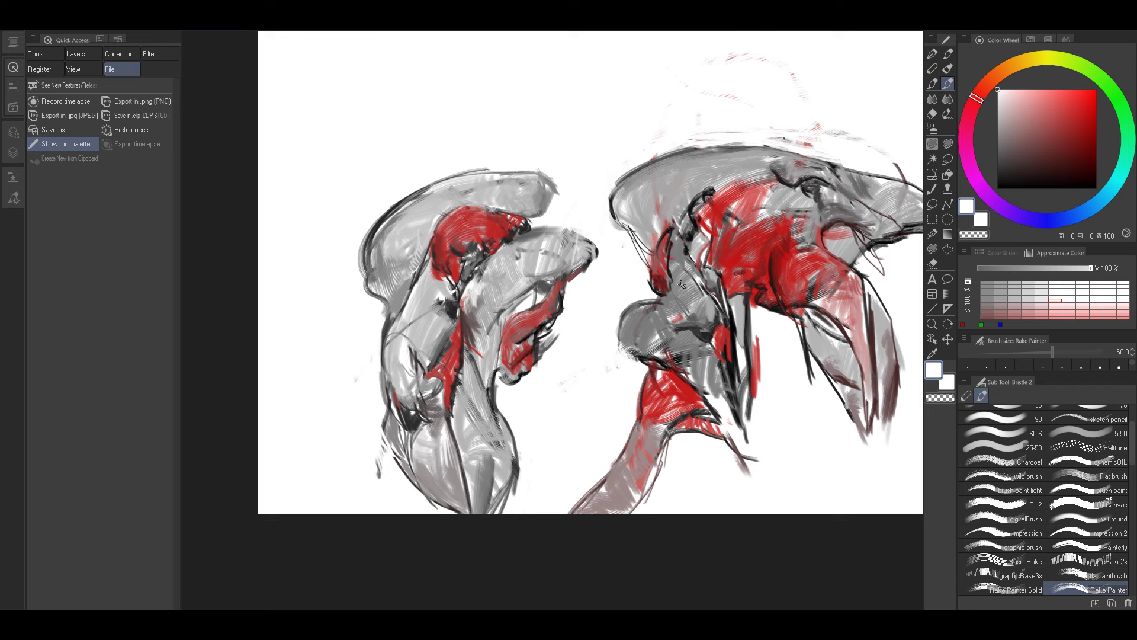
pyautogui.keyDown('alt'); pyautogui.click(655, 313); pyautogui.keyUp('alt')
pyautogui.press('[')
pyautogui.press('[')
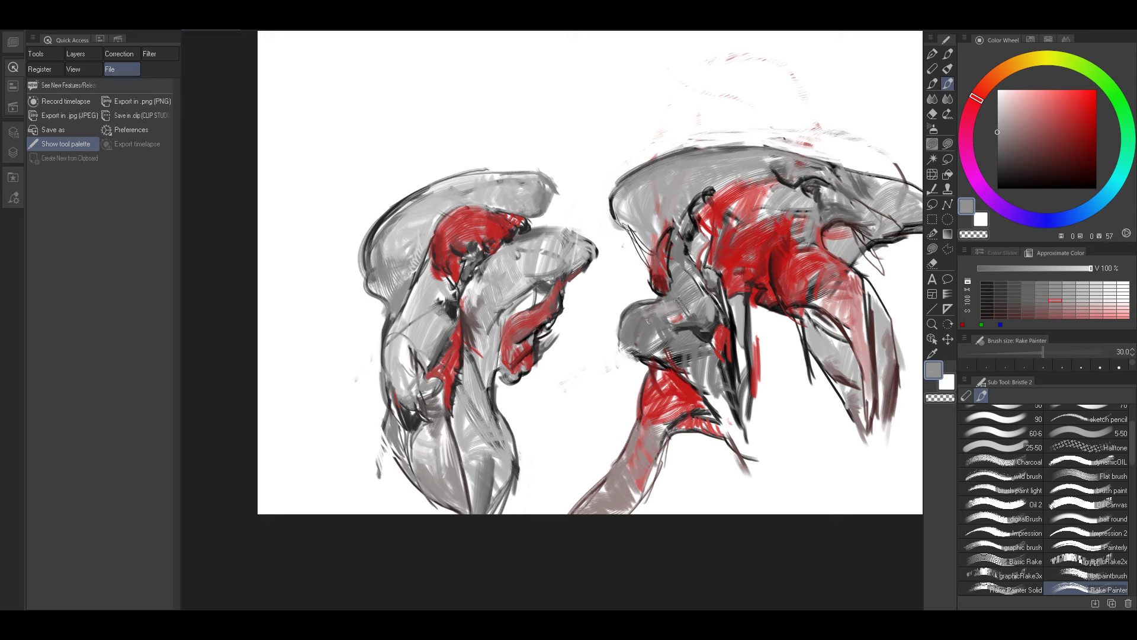
pyautogui.press(']')
pyautogui.press(']')
pyautogui.keyDown('alt'); pyautogui.click(649, 331); pyautogui.keyUp('alt')
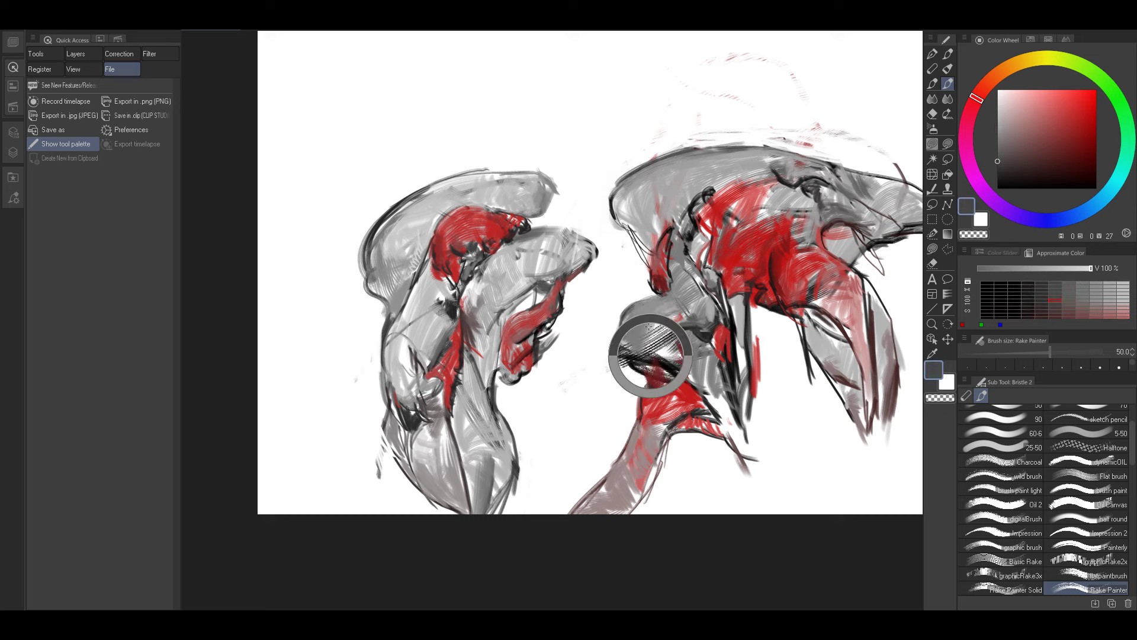
# Refine the bulb's dark lower edge with a dark reddish grey at brush size 17.
pyautogui.press('[')
pyautogui.press('[')
pyautogui.press('[')
pyautogui.press('[')
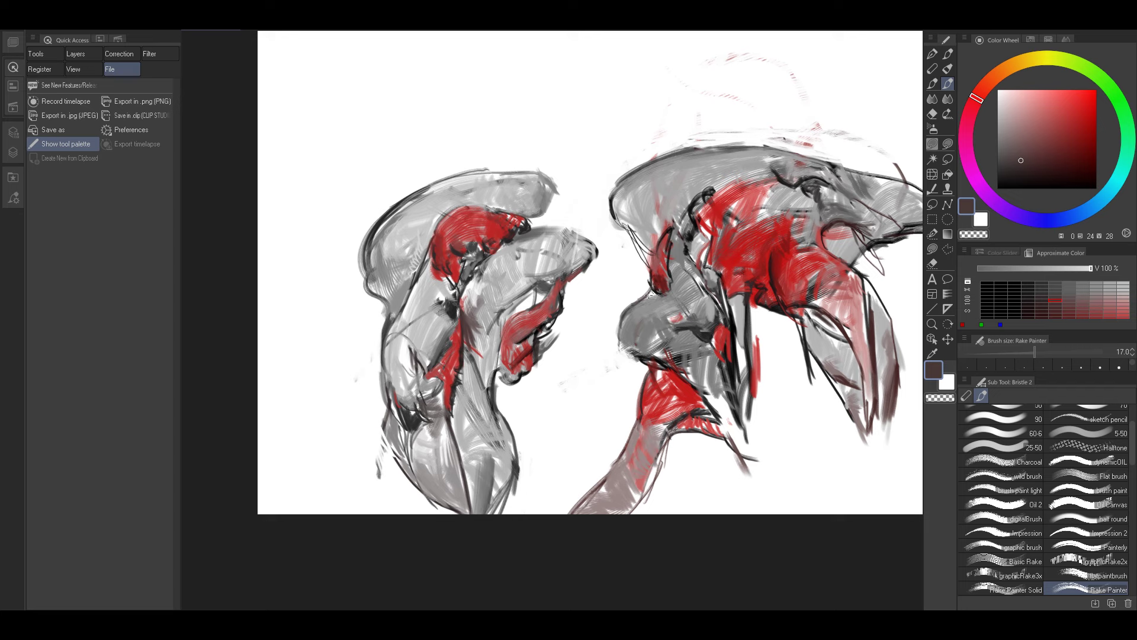
# Blend the area where the bulb meets the upper body with sampled mid greys, enlarging the brush to 100.
pyautogui.press(']')
pyautogui.press(']')
pyautogui.keyDown('alt'); pyautogui.click(658, 296); pyautogui.keyUp('alt')
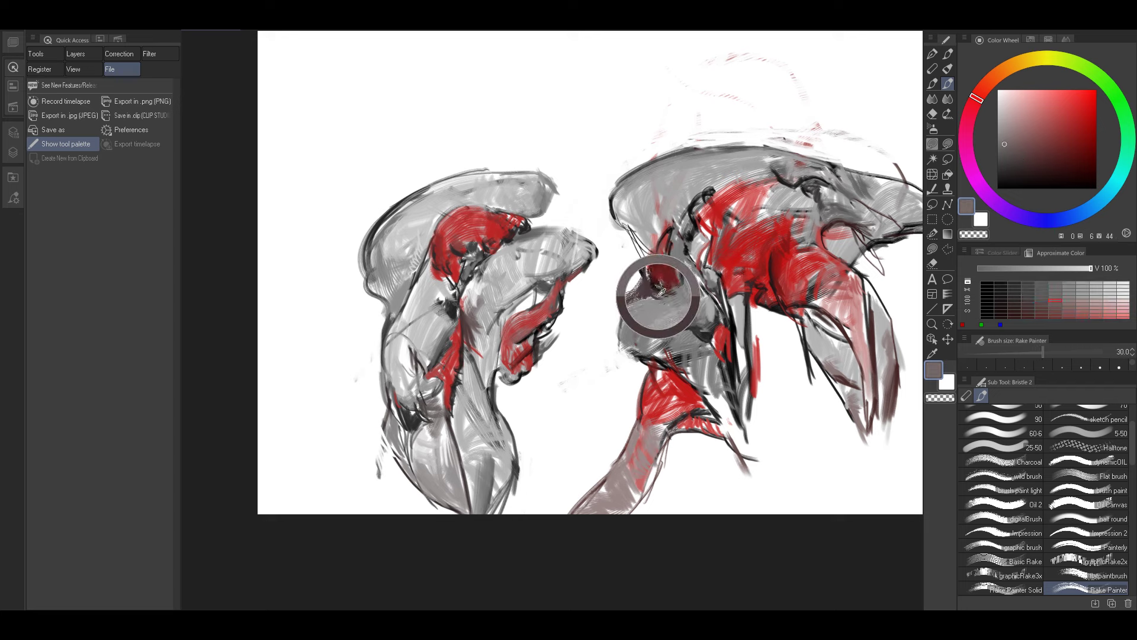
pyautogui.press(']')
pyautogui.press(']')
pyautogui.press(']')
pyautogui.press(']')
pyautogui.press(']')
pyautogui.press(']')
pyautogui.moveTo(638, 308)
pyautogui.mouseDown()
pyautogui.moveTo(672, 310)
pyautogui.moveTo(669, 281)
pyautogui.mouseUp()
pyautogui.keyDown('alt'); pyautogui.click(683, 295); pyautogui.keyUp('alt')
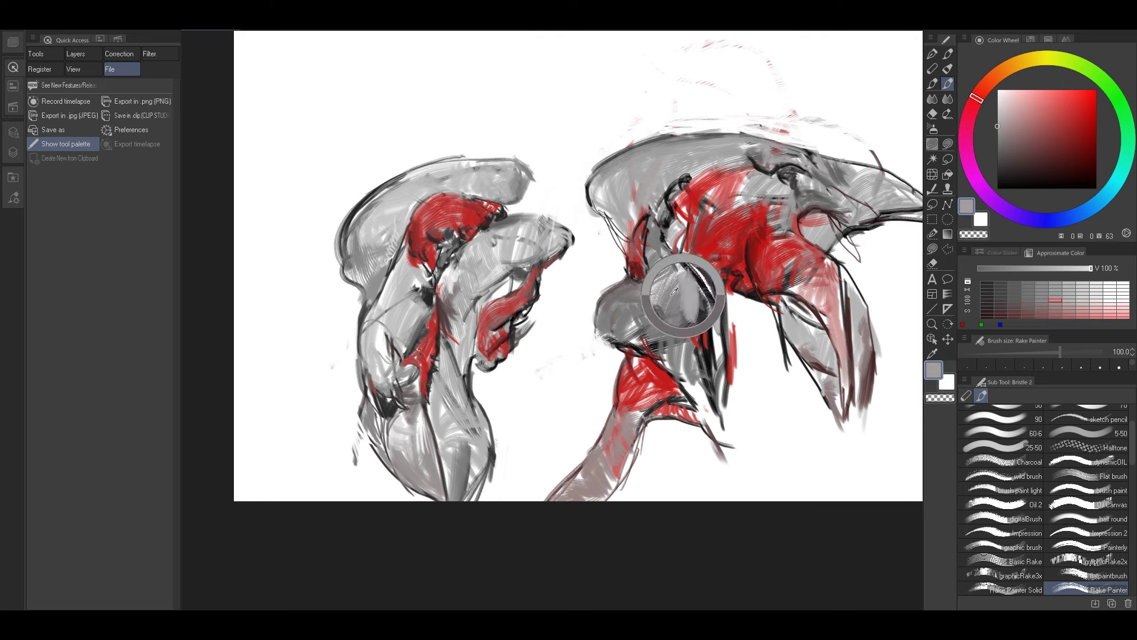
pyautogui.keyDown('alt'); pyautogui.click(666, 299); pyautogui.keyUp('alt')
# Add light grey detail above the bulb at brush sizes 25 and 17, plus a sampled dark accent at its side.
pyautogui.press('[')
pyautogui.press('[')
pyautogui.press('[')
pyautogui.press('[')
pyautogui.press('[')
pyautogui.press('[')
pyautogui.press('[')
pyautogui.keyDown('alt'); pyautogui.click(669, 296); pyautogui.keyUp('alt')
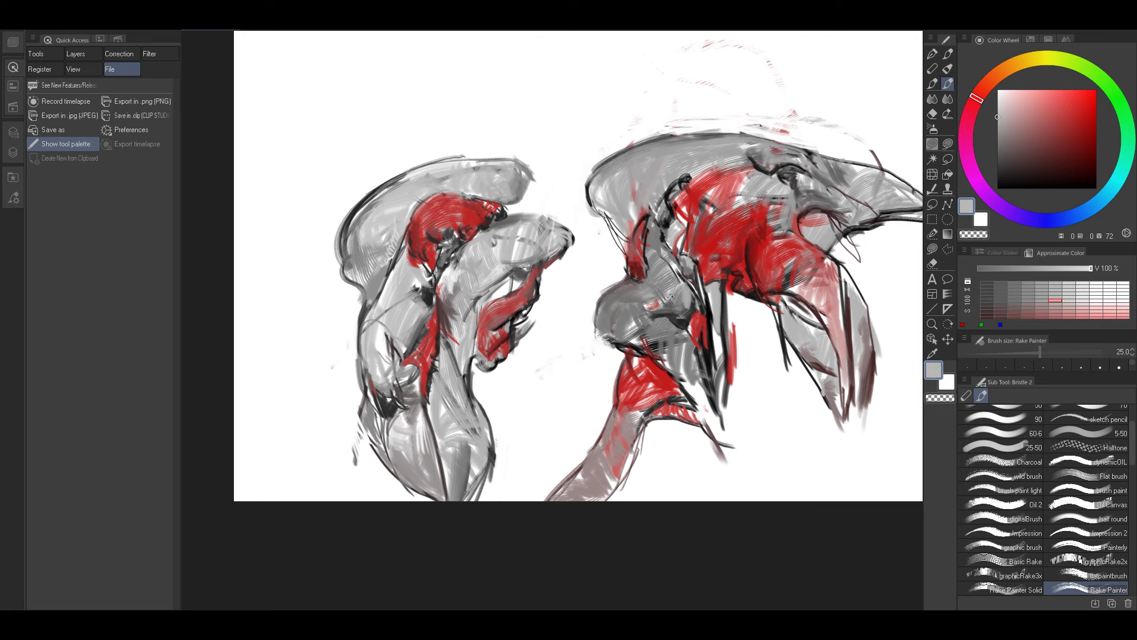
pyautogui.keyDown('alt'); pyautogui.click(678, 296); pyautogui.keyUp('alt')
pyautogui.keyDown('alt'); pyautogui.click(679, 295); pyautogui.keyUp('alt')
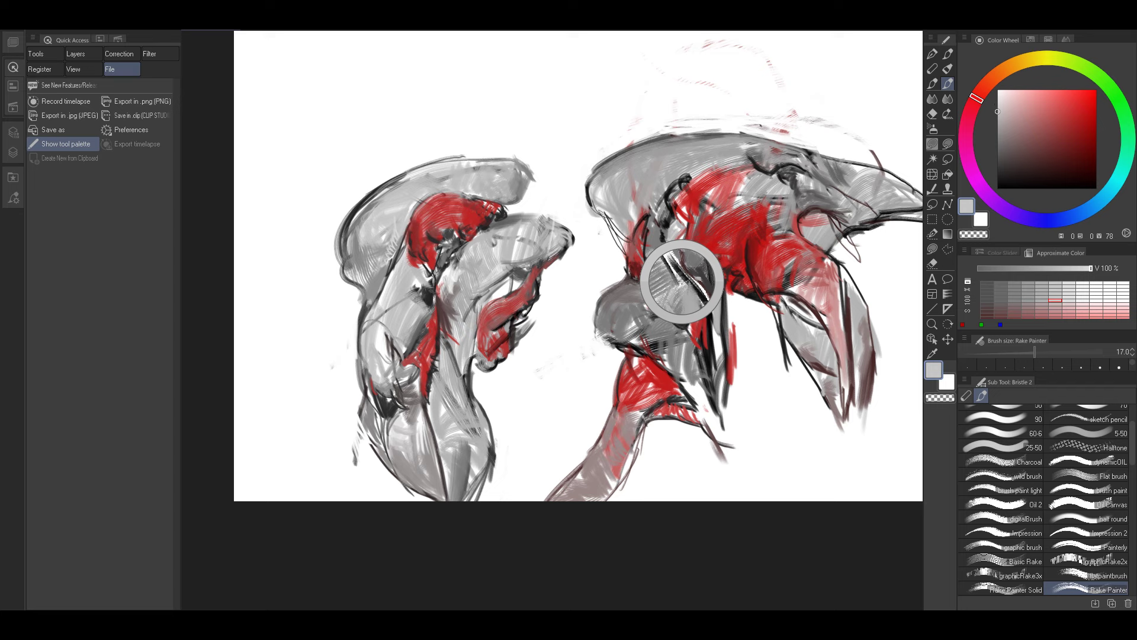
pyautogui.keyDown('alt'); pyautogui.click(683, 324); pyautogui.keyUp('alt')
pyautogui.press(']')
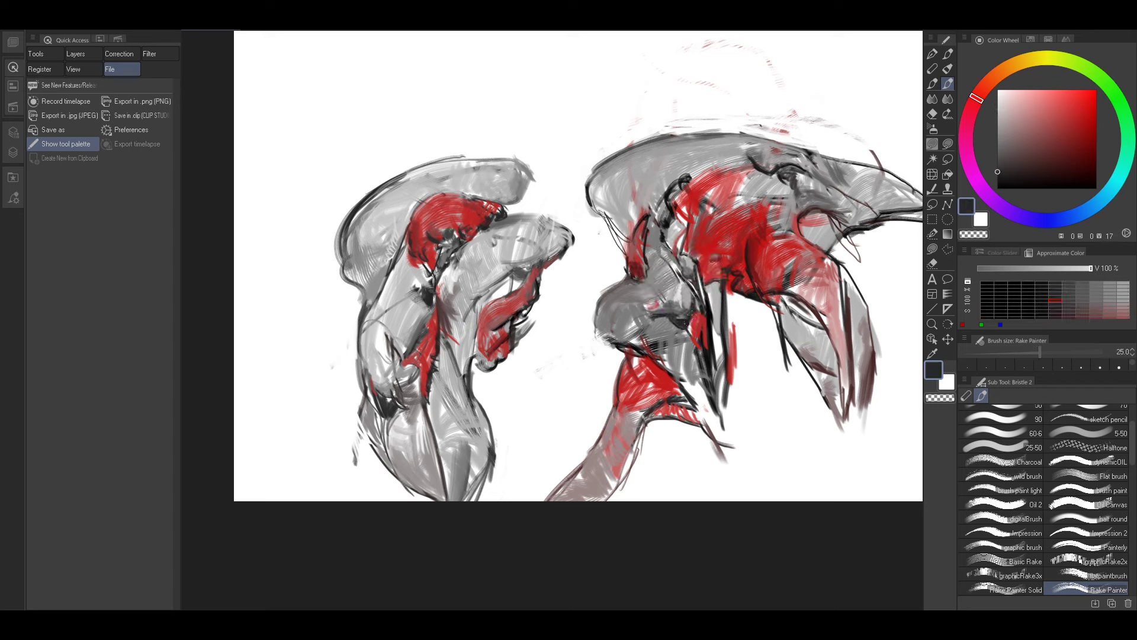
# Sketch the loose grey outline of a new hanging form below the pointed end of the right-hand figure, at brush size 50.
pyautogui.moveTo(885, 247); pyautogui.dragTo(810, 341)
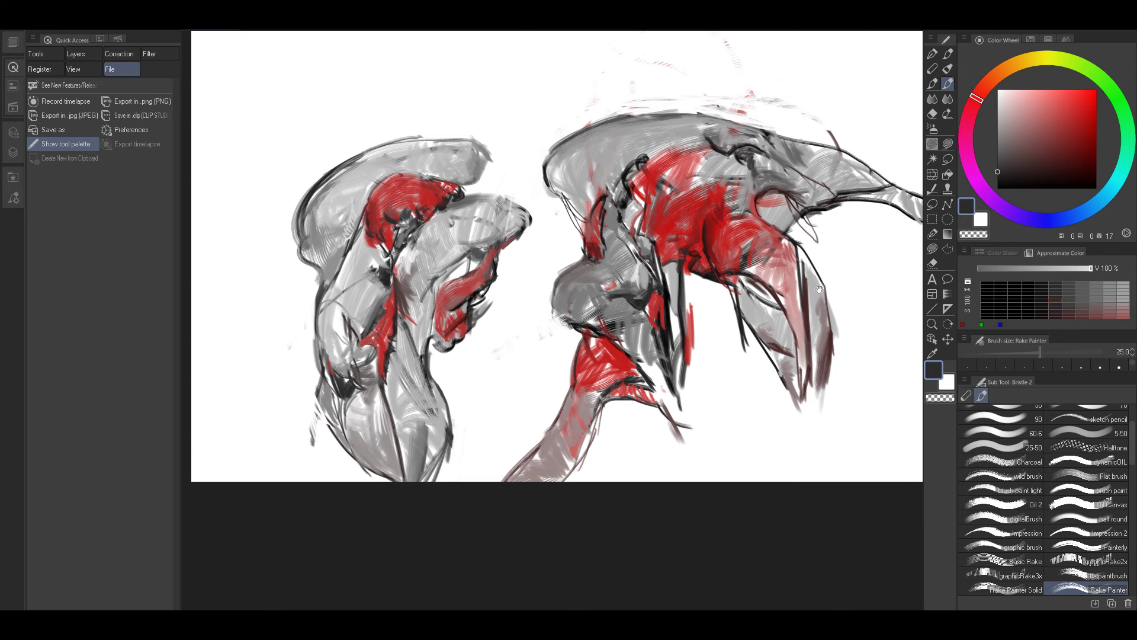
pyautogui.moveTo(819, 289); pyautogui.dragTo(717, 329)
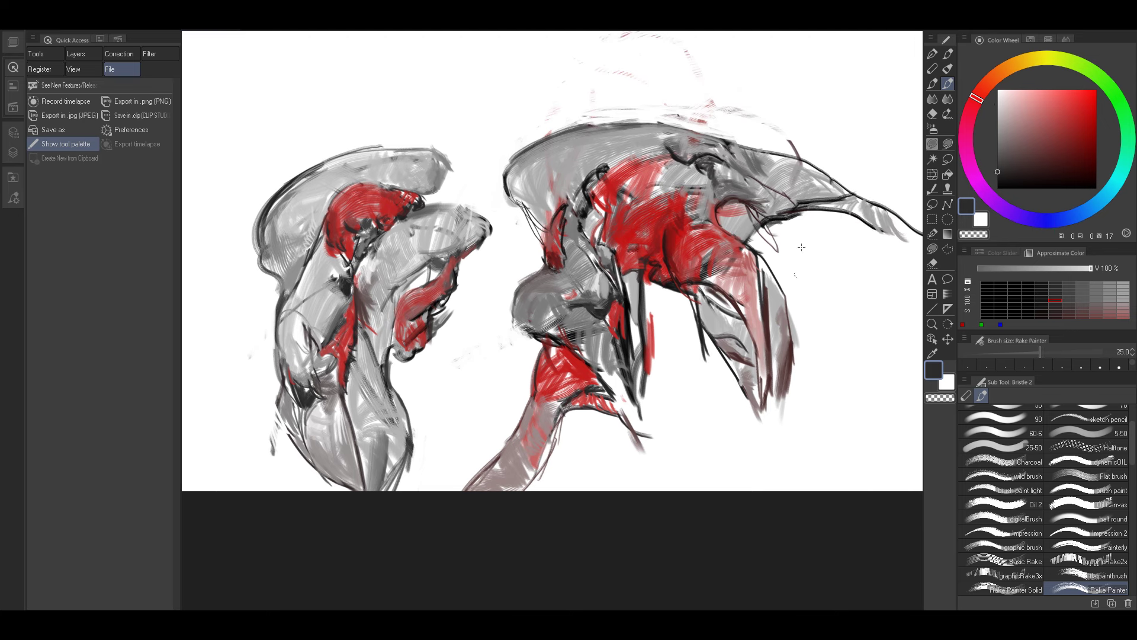
pyautogui.moveTo(855, 214); pyautogui.dragTo(784, 230)
pyautogui.keyDown('alt'); pyautogui.click(700, 246); pyautogui.keyUp('alt')
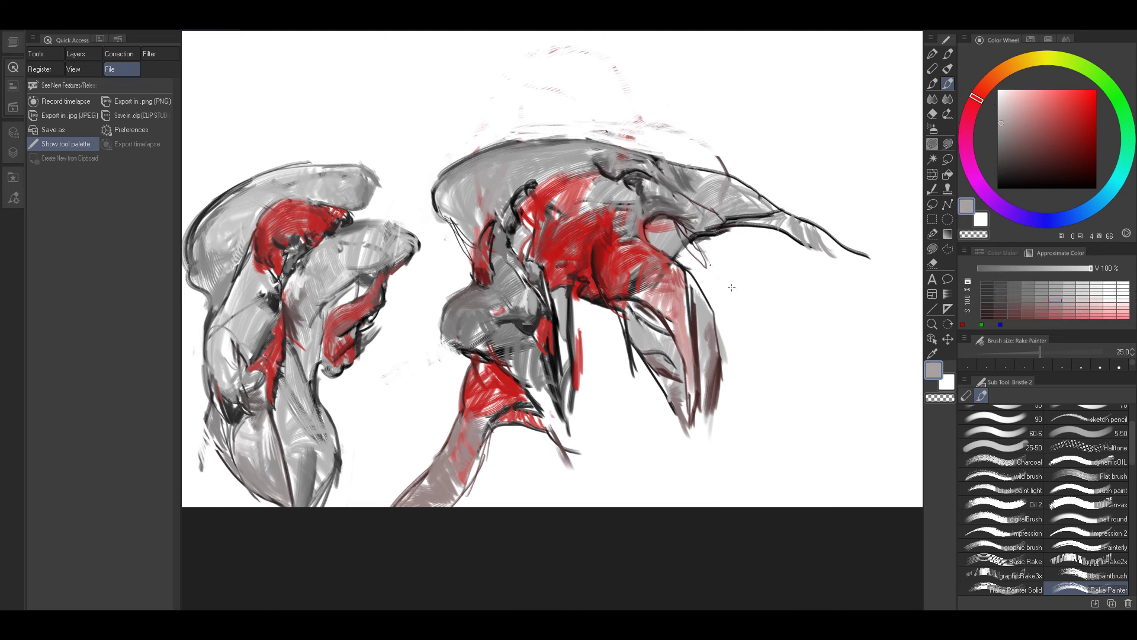
pyautogui.moveTo(722, 270); pyautogui.dragTo(757, 318)
pyautogui.press(']')
pyautogui.moveTo(778, 230); pyautogui.dragTo(836, 301)
pyautogui.moveTo(784, 317); pyautogui.dragTo(801, 321)
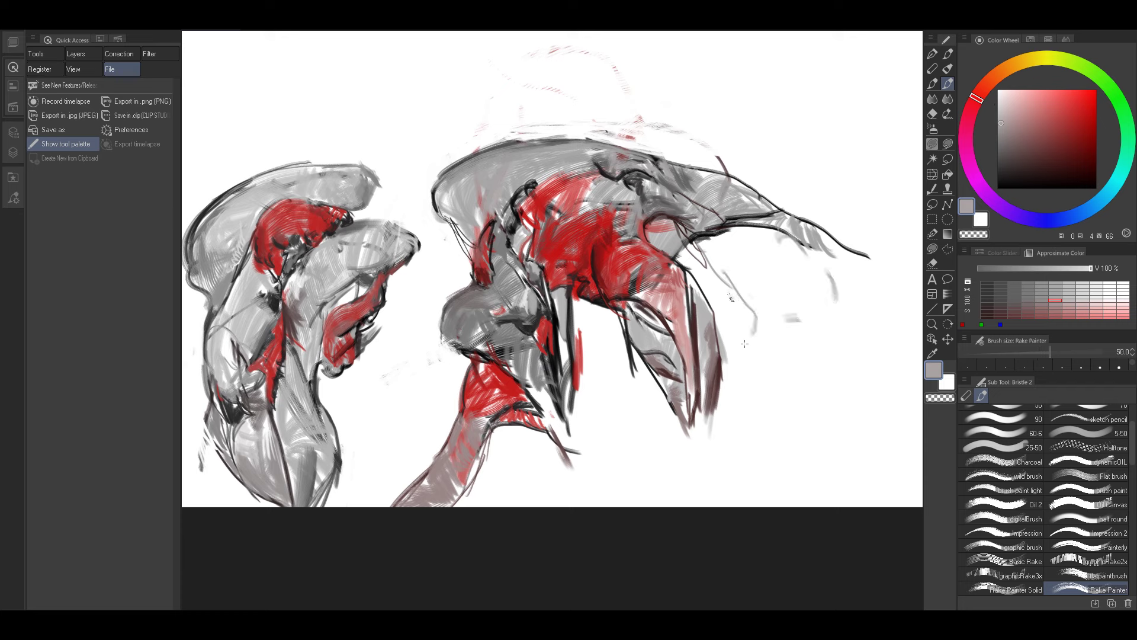
pyautogui.moveTo(730, 294); pyautogui.dragTo(771, 391)
pyautogui.moveTo(737, 315)
pyautogui.mouseDown()
pyautogui.moveTo(741, 288)
pyautogui.moveTo(757, 310)
pyautogui.mouseUp()
pyautogui.moveTo(756, 307)
pyautogui.mouseDown()
pyautogui.moveTo(756, 348)
pyautogui.moveTo(796, 431)
pyautogui.mouseUp()
# Hatch grey tone across the lower and middle part of the new form at brush size 70, undoing the last stroke.
pyautogui.press(']')
pyautogui.press(']')
pyautogui.press(']')
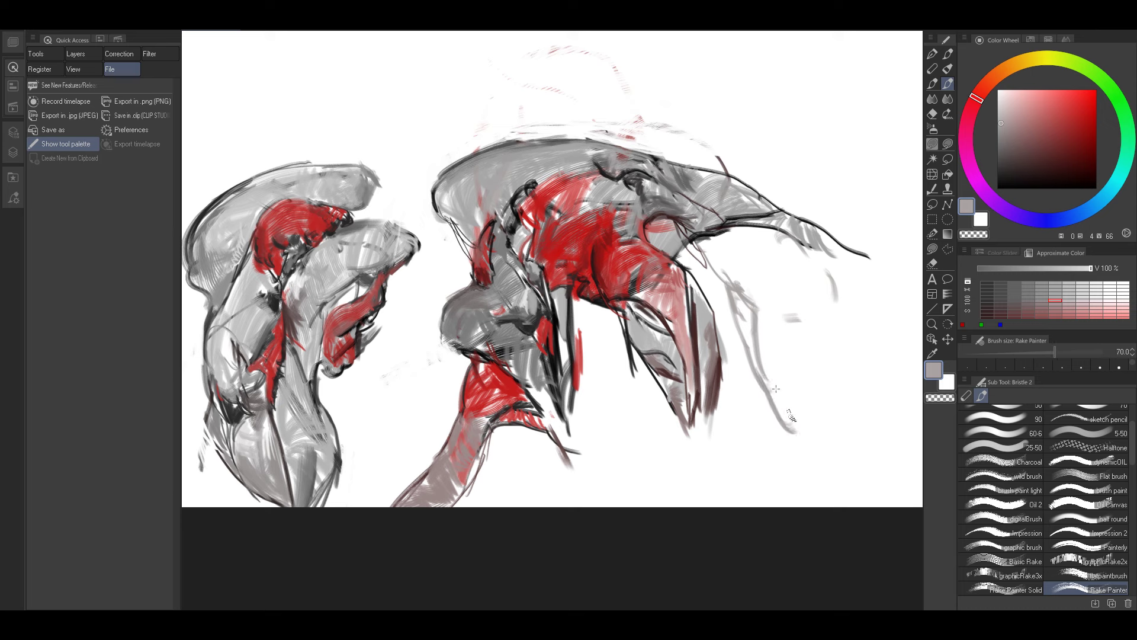
pyautogui.moveTo(772, 391); pyautogui.dragTo(801, 373)
pyautogui.moveTo(761, 341)
pyautogui.mouseDown()
pyautogui.moveTo(777, 356)
pyautogui.moveTo(762, 339)
pyautogui.moveTo(772, 327)
pyautogui.moveTo(793, 339)
pyautogui.mouseUp()
pyautogui.hotkey('ctrl', 'z')
# Brush light grey hatching over the centre and upper part of the new form.
pyautogui.press('[')
pyautogui.press('[')
pyautogui.press('[')
pyautogui.press('[')
pyautogui.keyDown('alt'); pyautogui.click(780, 329); pyautogui.keyUp('alt')
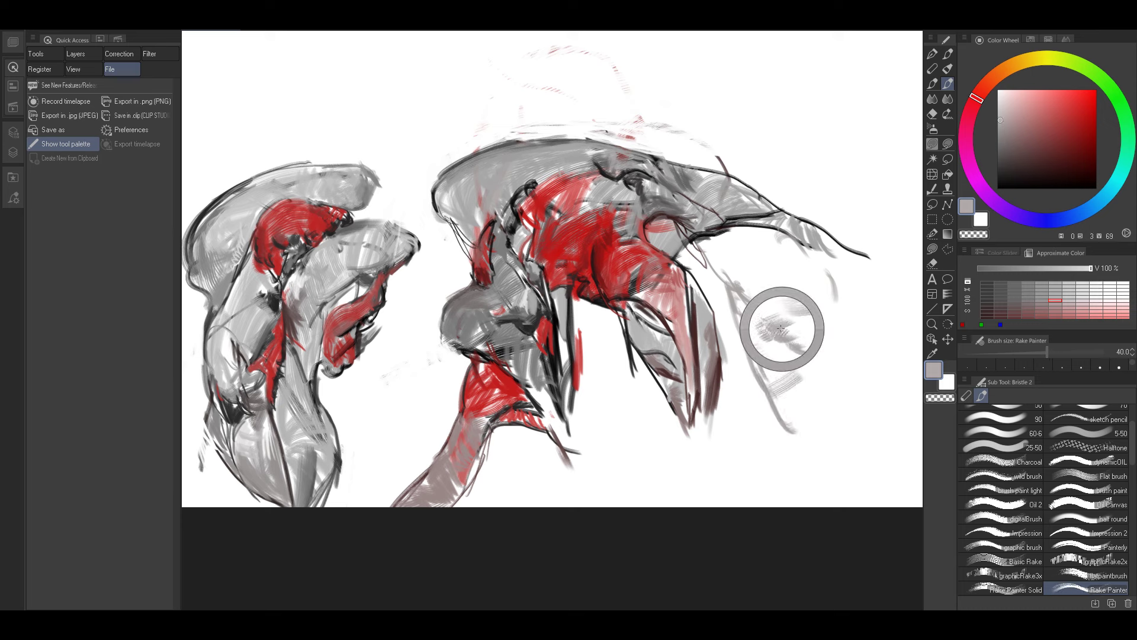
pyautogui.press(']')
pyautogui.moveTo(796, 283); pyautogui.dragTo(776, 322)
pyautogui.press(']')
pyautogui.press(']')
pyautogui.press(']')
pyautogui.moveTo(776, 286)
pyautogui.mouseDown()
pyautogui.moveTo(765, 338)
pyautogui.moveTo(751, 331)
pyautogui.moveTo(758, 344)
pyautogui.mouseUp()
# Soften the new form's hatching with a paler sampled grey at brush size 80.
pyautogui.keyDown('alt'); pyautogui.click(772, 298); pyautogui.keyUp('alt')
pyautogui.press('[')
pyautogui.press('[')
pyautogui.keyDown('alt'); pyautogui.click(779, 301); pyautogui.keyUp('alt')
pyautogui.press(']')
pyautogui.press(']')
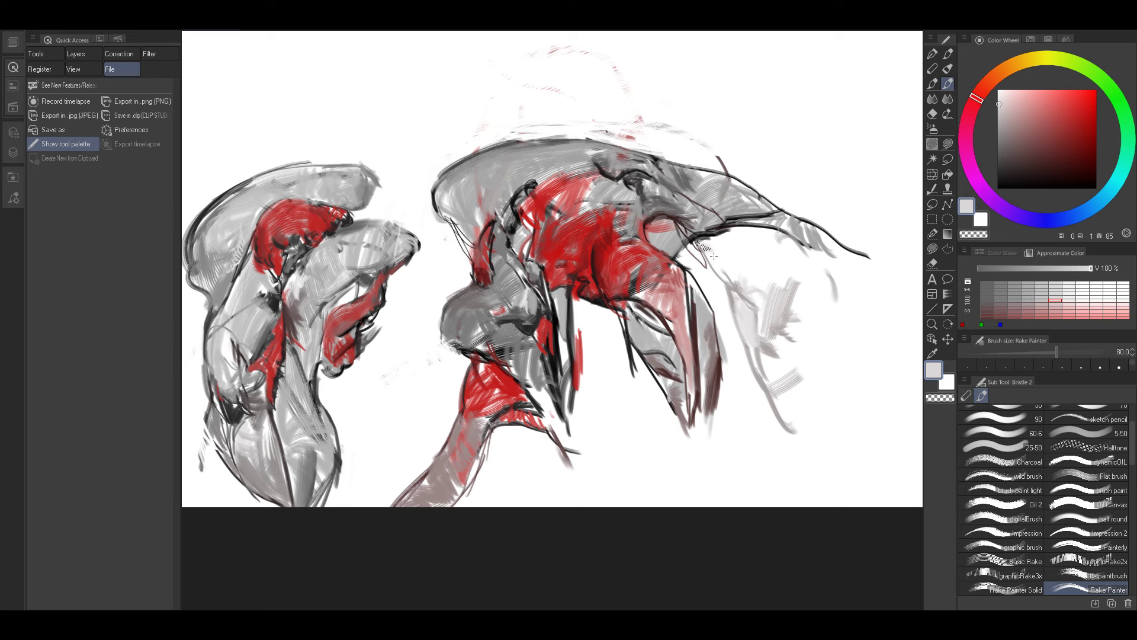
# Draw near-black contour lines from the pointed end's joint down into the inner edge of the new form.
pyautogui.keyDown('alt'); pyautogui.click(705, 243); pyautogui.keyUp('alt')
pyautogui.press('[')
pyautogui.press('[')
pyautogui.press('[')
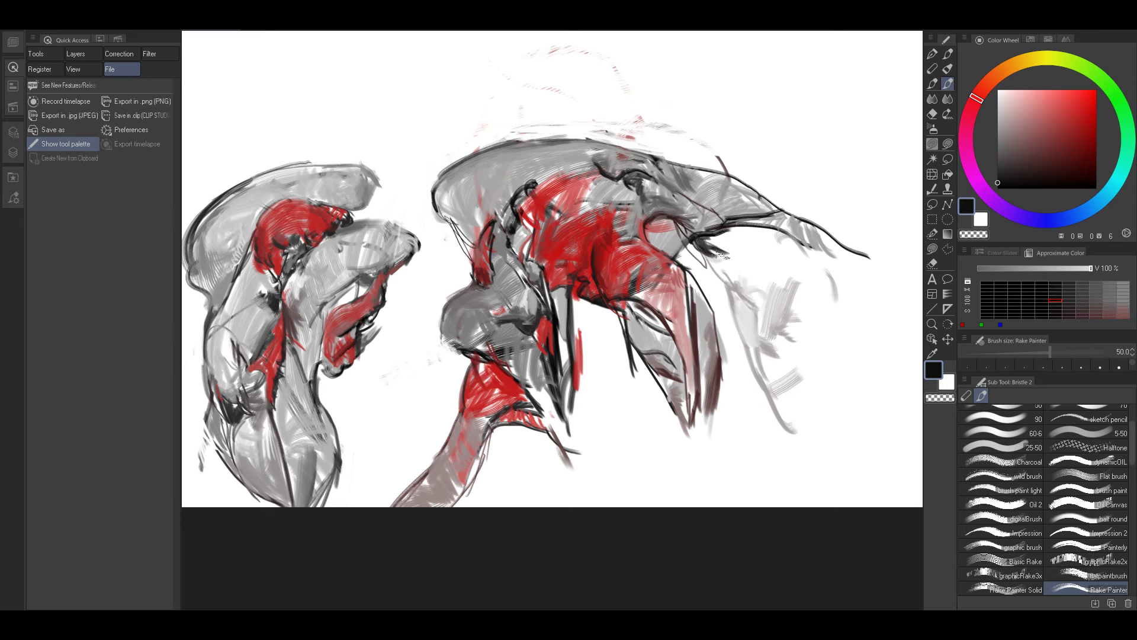
pyautogui.press('[')
pyautogui.press('[')
pyautogui.press('[')
pyautogui.press('[')
pyautogui.press('[')
pyautogui.moveTo(720, 256)
pyautogui.mouseDown()
pyautogui.moveTo(743, 317)
pyautogui.moveTo(747, 282)
pyautogui.moveTo(737, 285)
pyautogui.moveTo(752, 287)
pyautogui.moveTo(783, 343)
pyautogui.mouseUp()
# Draw the new form's outer right contour in dark grey at brush size 25 and reinforce its inner fold with mid grey.
pyautogui.press(']')
pyautogui.press(']')
pyautogui.press(']')
pyautogui.press(']')
pyautogui.keyDown('alt'); pyautogui.click(739, 289); pyautogui.keyUp('alt')
pyautogui.press('[')
pyautogui.press('[')
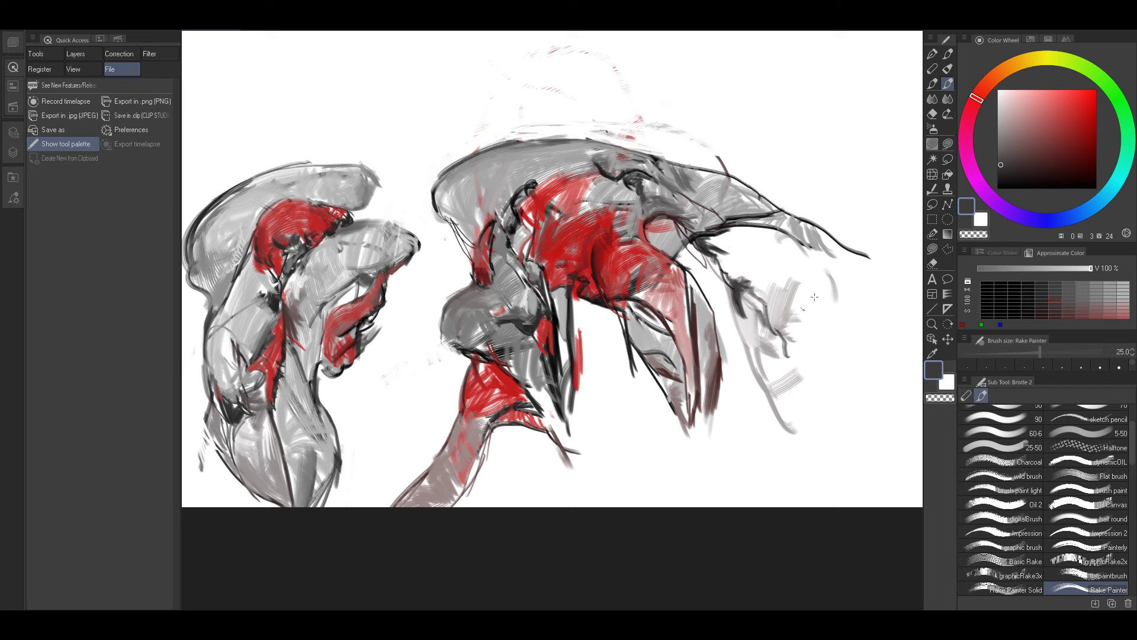
pyautogui.moveTo(828, 289); pyautogui.dragTo(797, 391)
pyautogui.keyDown('alt'); pyautogui.click(788, 331); pyautogui.keyUp('alt')
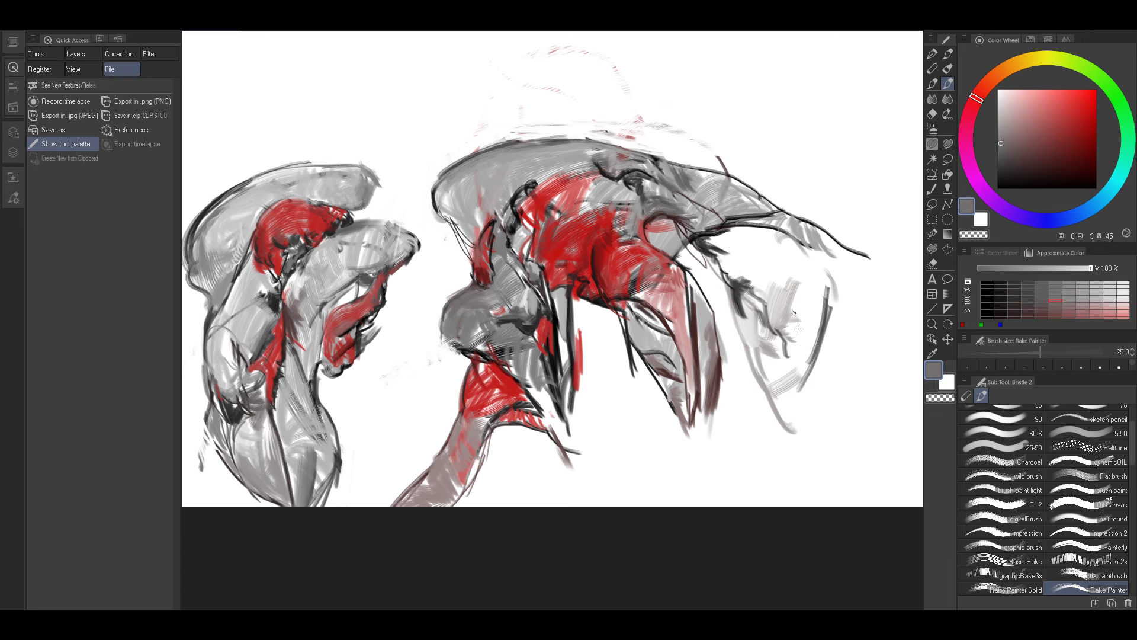
pyautogui.moveTo(790, 341); pyautogui.dragTo(818, 309)
pyautogui.moveTo(827, 288); pyautogui.dragTo(819, 323)
# Shade the new form's upper right edge and interior with sampled mid and pale greys at brush size 70.
pyautogui.press(']')
pyautogui.press(']')
pyautogui.press(']')
pyautogui.press(']')
pyautogui.press(']')
pyautogui.moveTo(802, 254)
pyautogui.mouseDown()
pyautogui.moveTo(829, 289)
pyautogui.moveTo(809, 308)
pyautogui.mouseUp()
pyautogui.keyDown('alt'); pyautogui.click(814, 276); pyautogui.keyUp('alt')
pyautogui.moveTo(817, 279); pyautogui.dragTo(800, 317)
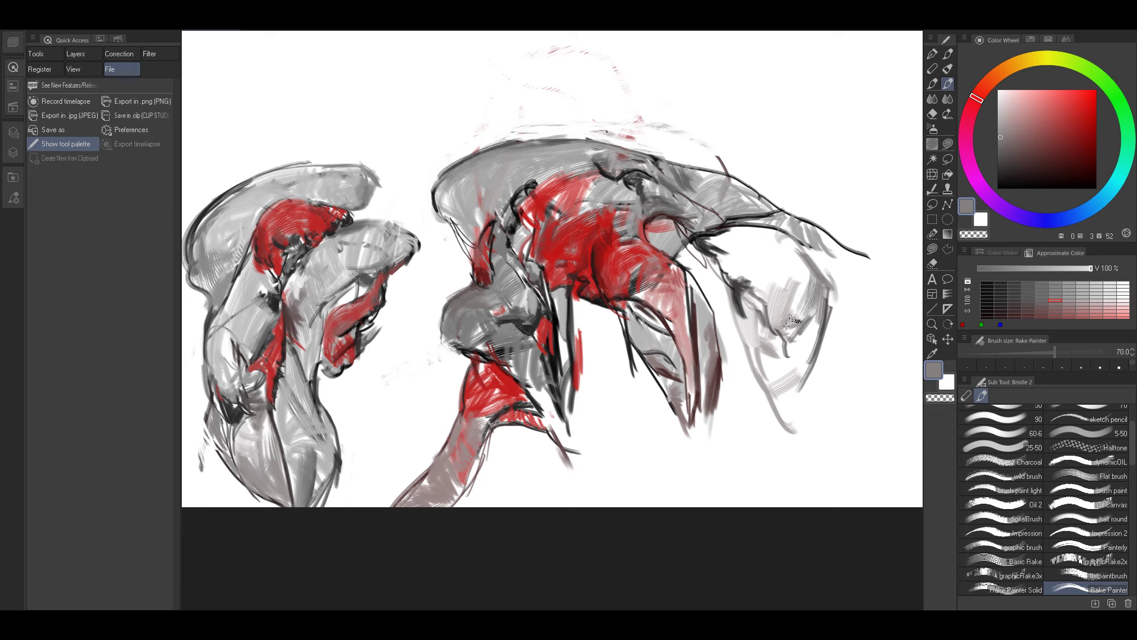
pyautogui.keyDown('alt'); pyautogui.click(790, 303); pyautogui.keyUp('alt')
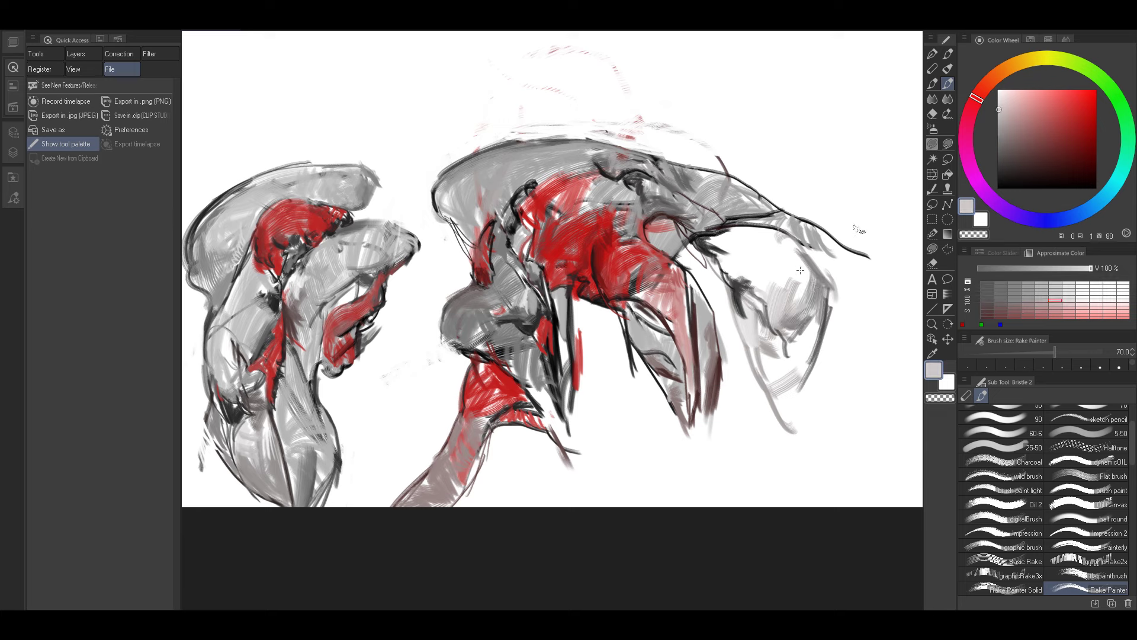
pyautogui.keyDown('alt'); pyautogui.click(793, 292); pyautogui.keyUp('alt')
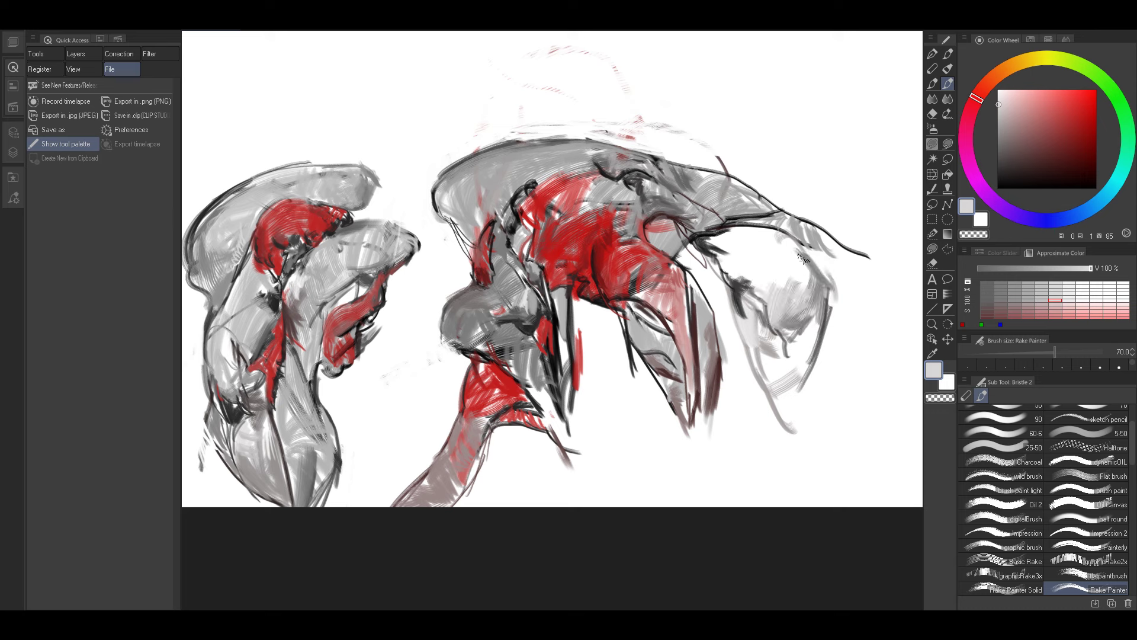
# Shade the new form's upper left, near the dark joint, with a sampled mid grey.
pyautogui.press('[')
pyautogui.press('[')
pyautogui.press('[')
pyautogui.press('[')
pyautogui.keyDown('alt'); pyautogui.click(729, 251); pyautogui.keyUp('alt')
pyautogui.press(']')
pyautogui.press(']')
pyautogui.press(']')
pyautogui.press(']')
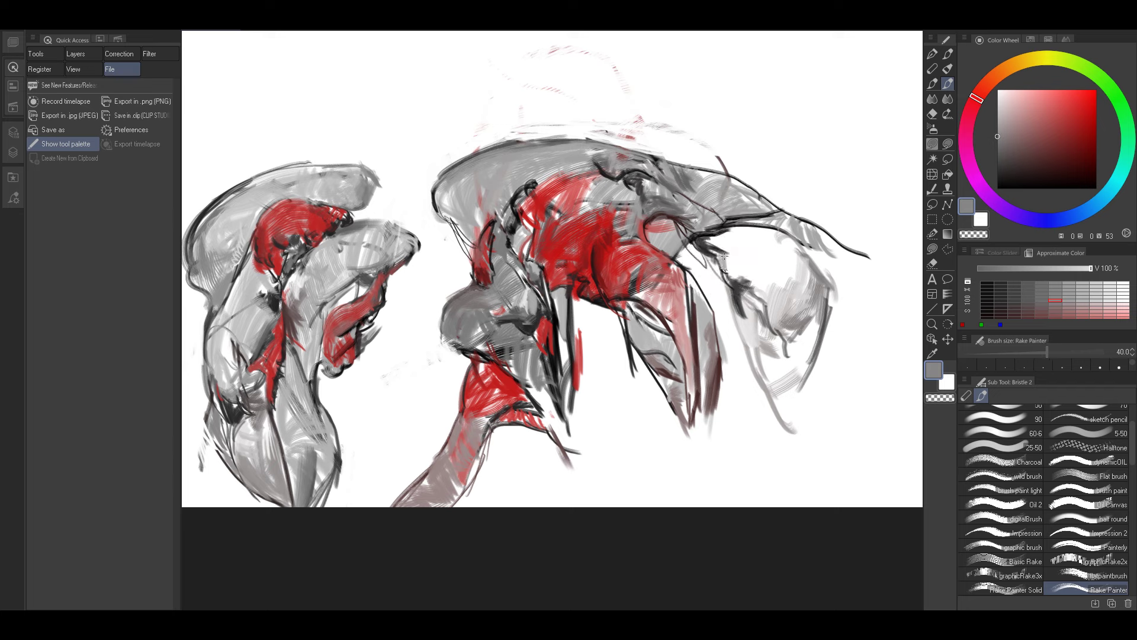
pyautogui.press('[')
pyautogui.press('[')
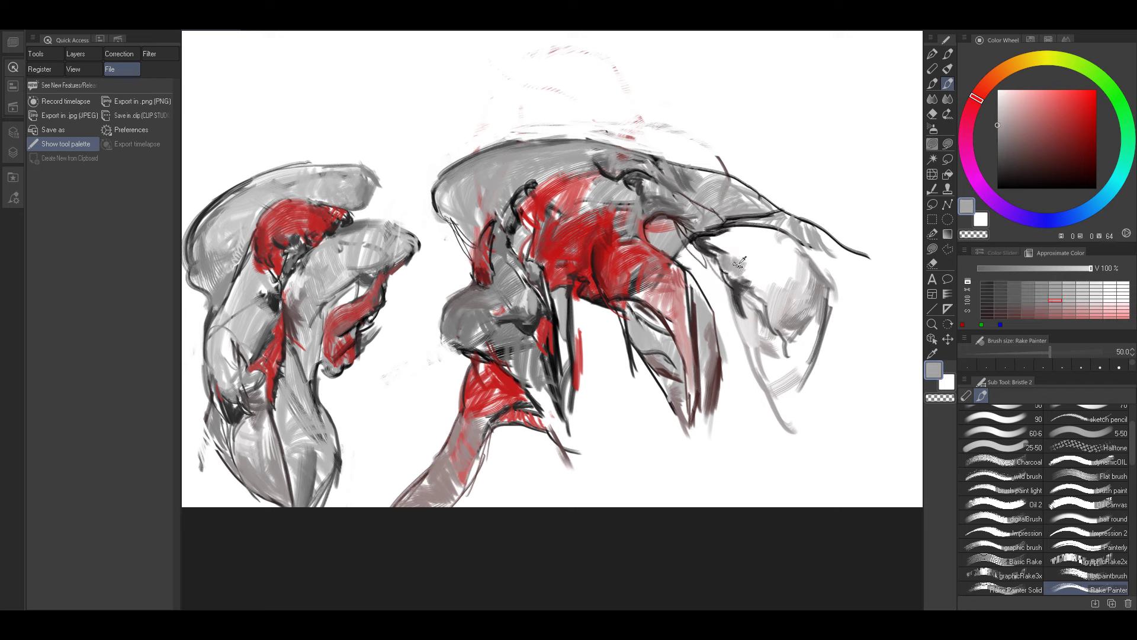
# Build up pale and mid grey tones across the top of the new form, enlarging the brush to 80.
pyautogui.keyDown('alt'); pyautogui.click(748, 268); pyautogui.keyUp('alt')
pyautogui.keyDown('alt'); pyautogui.click(737, 256); pyautogui.keyUp('alt')
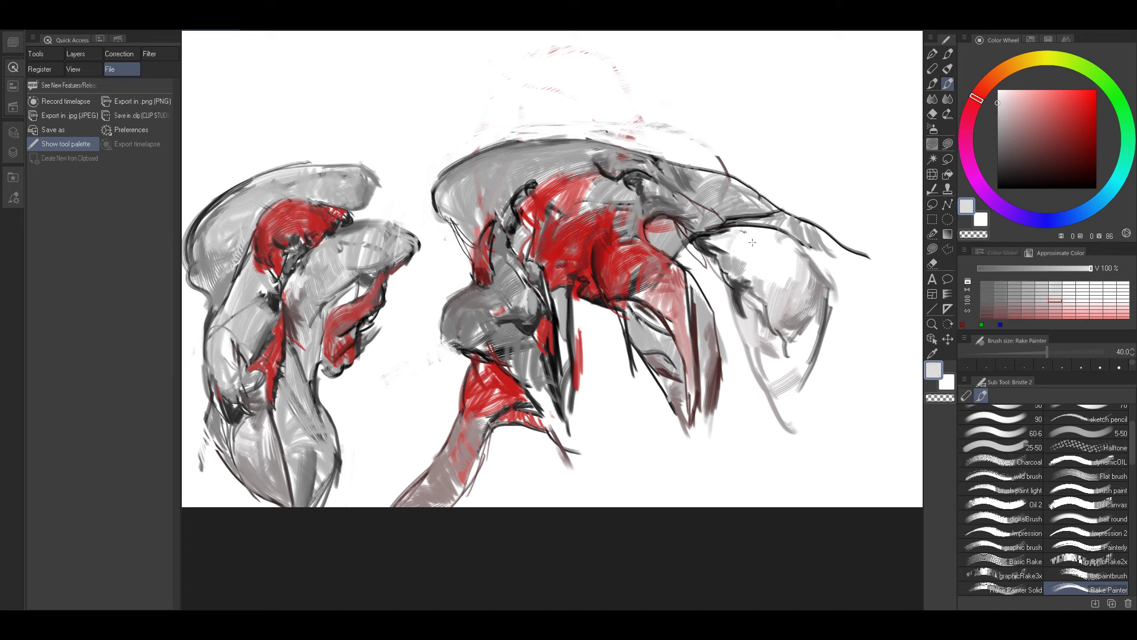
pyautogui.keyDown('alt'); pyautogui.click(737, 254); pyautogui.keyUp('alt')
pyautogui.press(']')
pyautogui.press(']')
pyautogui.press(']')
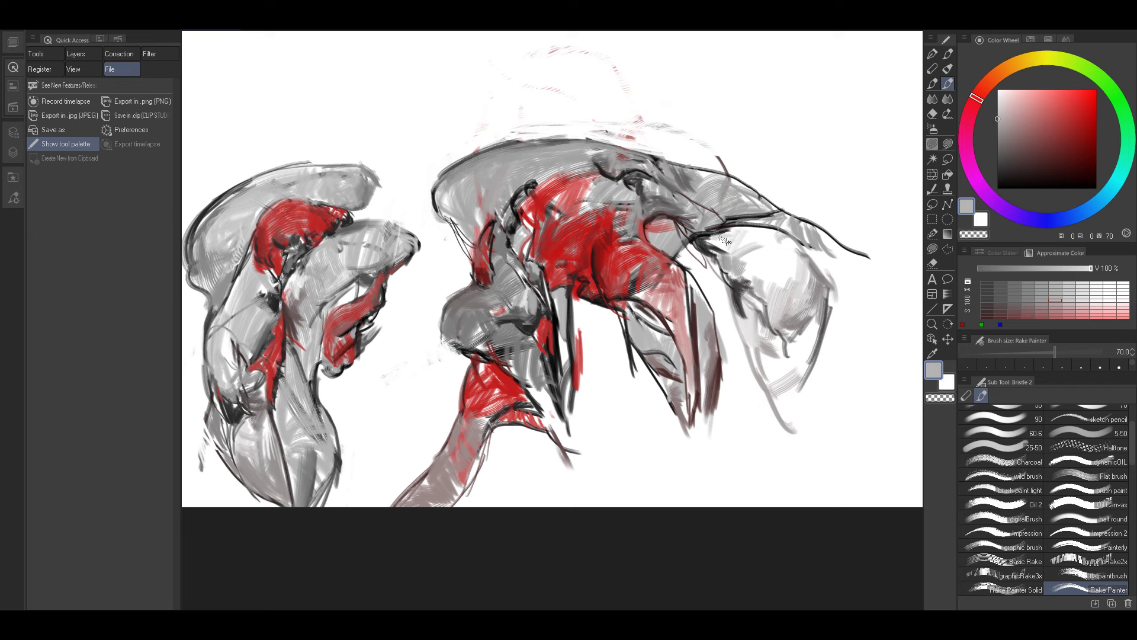
pyautogui.keyDown('alt'); pyautogui.click(737, 256); pyautogui.keyUp('alt')
pyautogui.press(']')
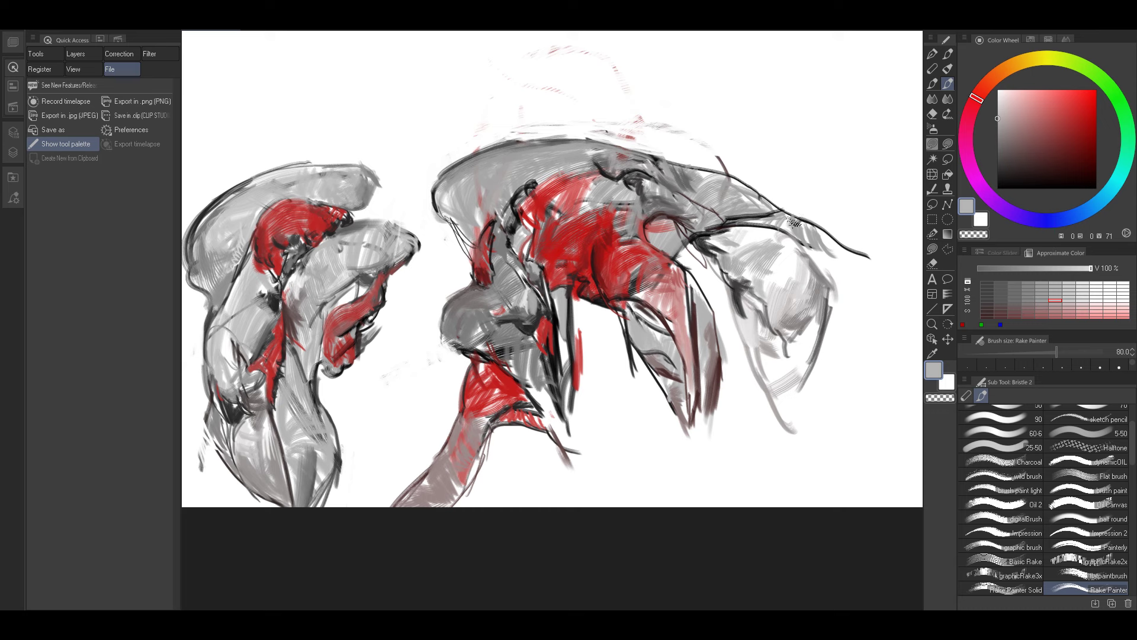
# Add fine pale strokes and dark accents to the new form's upper fold with a brush about size 25.
pyautogui.press('[')
pyautogui.press('[')
pyautogui.keyDown('alt'); pyautogui.click(788, 265); pyautogui.keyUp('alt')
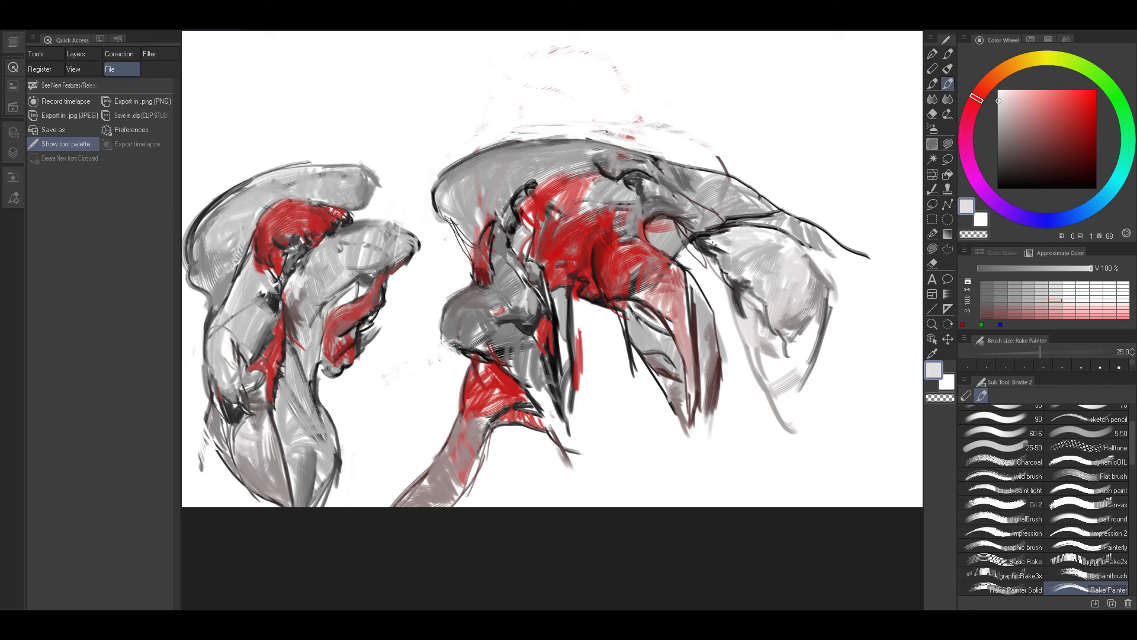
pyautogui.keyDown('alt'); pyautogui.click(721, 246); pyautogui.keyUp('alt')
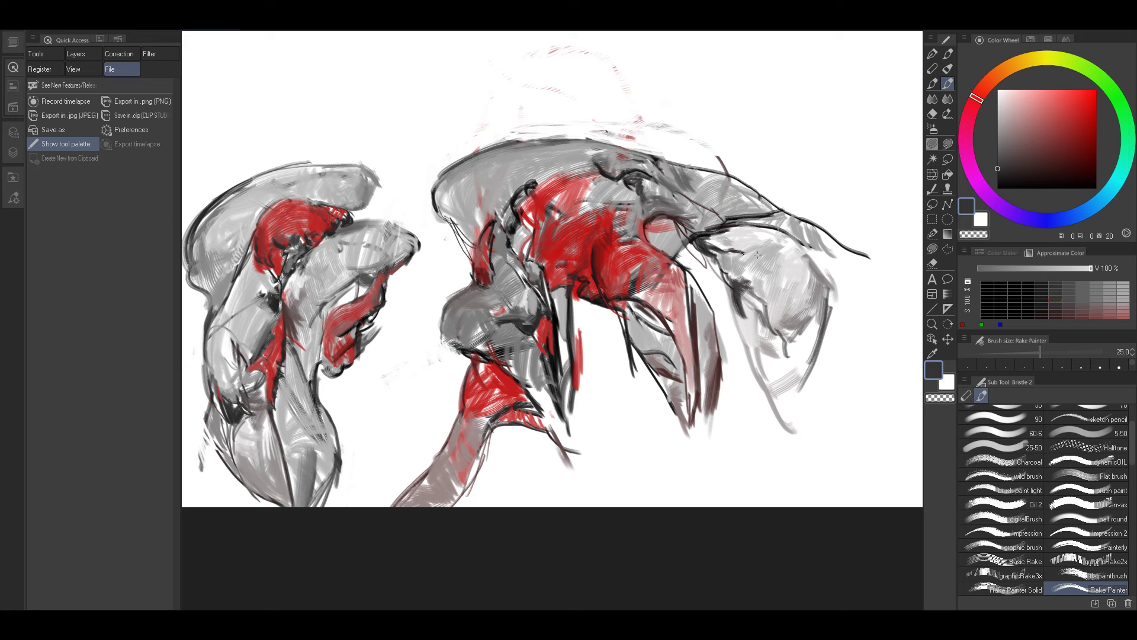
pyautogui.keyDown('alt'); pyautogui.click(745, 253); pyautogui.keyUp('alt')
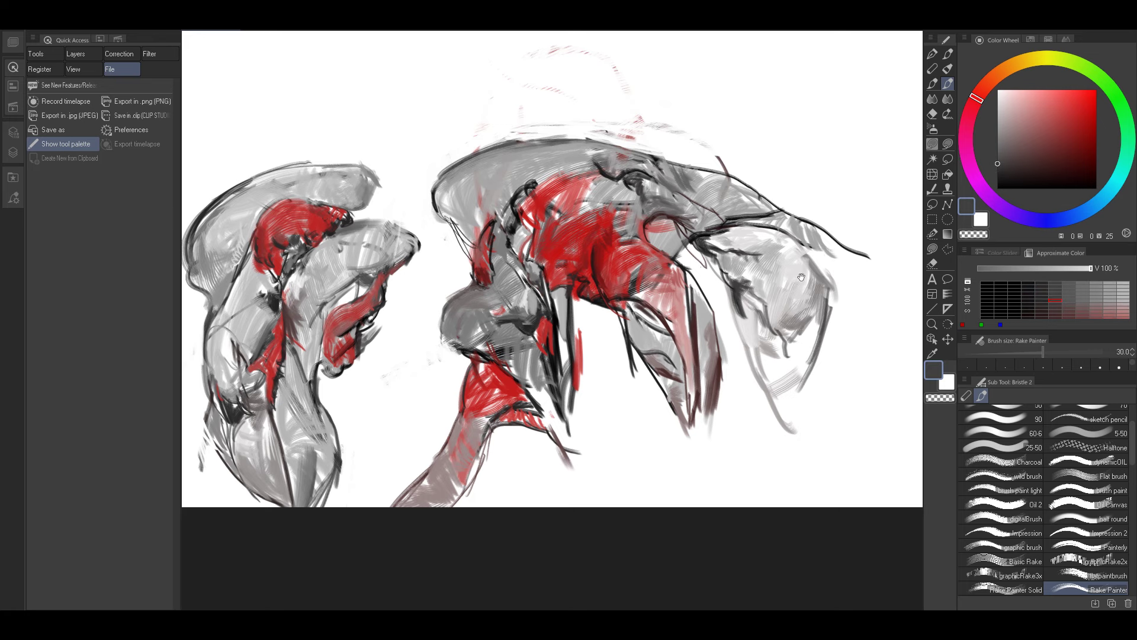
# Darken the new form's left contour with sampled dark grey and draw a slanted line across its lower end.
pyautogui.moveTo(801, 278)
pyautogui.mouseDown()
pyautogui.moveTo(768, 306)
pyautogui.moveTo(801, 299)
pyautogui.moveTo(826, 331)
pyautogui.moveTo(676, 306)
pyautogui.mouseUp()
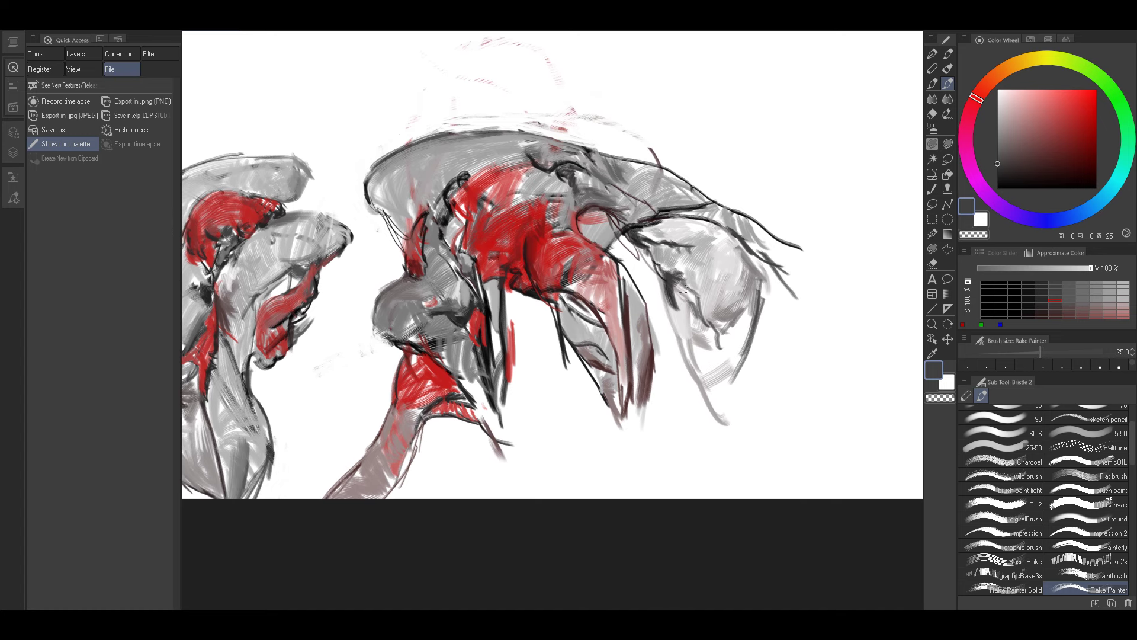
pyautogui.moveTo(738, 286); pyautogui.dragTo(765, 262)
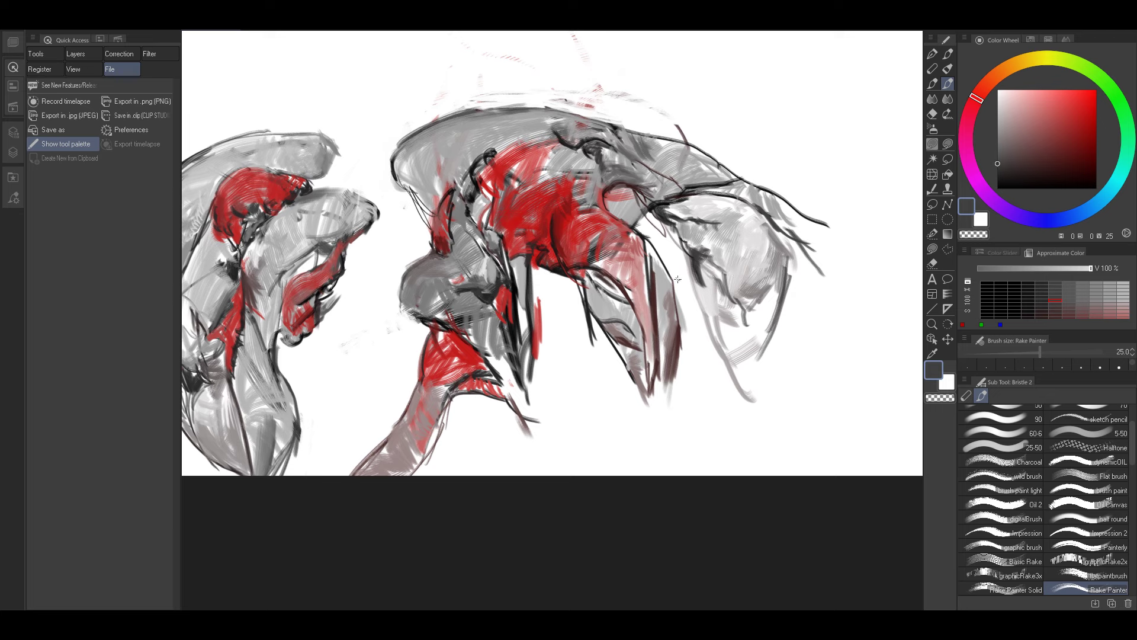
pyautogui.keyDown('alt'); pyautogui.click(715, 273); pyautogui.keyUp('alt')
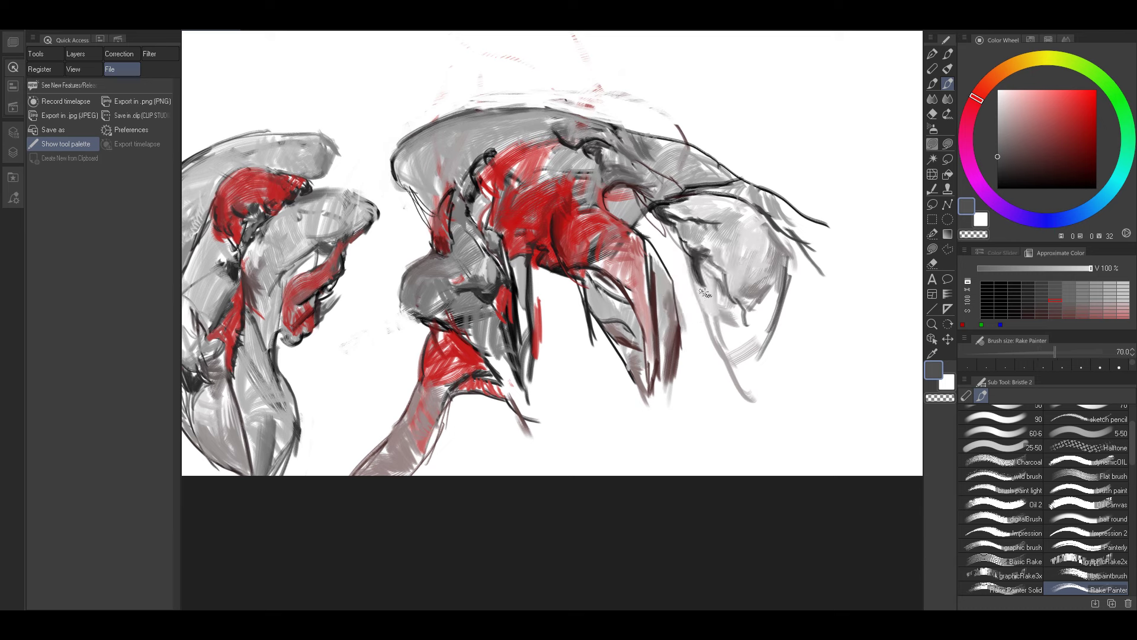
pyautogui.press('[')
pyautogui.press('[')
pyautogui.moveTo(704, 284); pyautogui.dragTo(753, 401)
pyautogui.moveTo(728, 346)
pyautogui.mouseDown()
pyautogui.moveTo(755, 391)
pyautogui.moveTo(756, 347)
pyautogui.moveTo(800, 381)
pyautogui.mouseUp()
pyautogui.press(']')
pyautogui.press(']')
pyautogui.press(']')
pyautogui.press(']')
pyautogui.press(']')
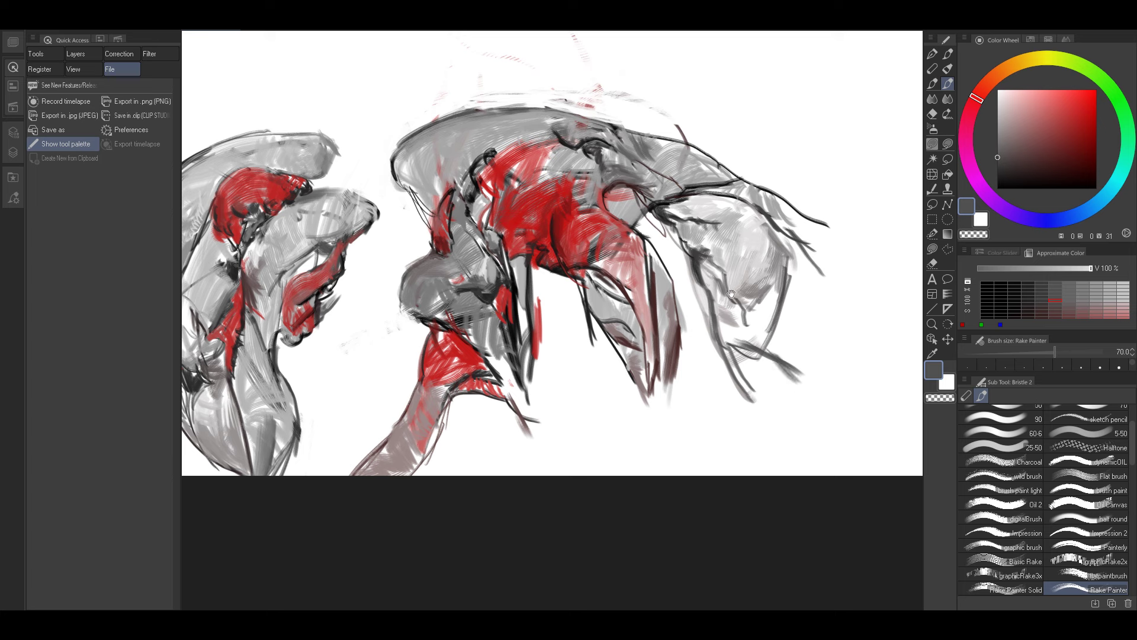
pyautogui.moveTo(769, 268); pyautogui.dragTo(749, 286)
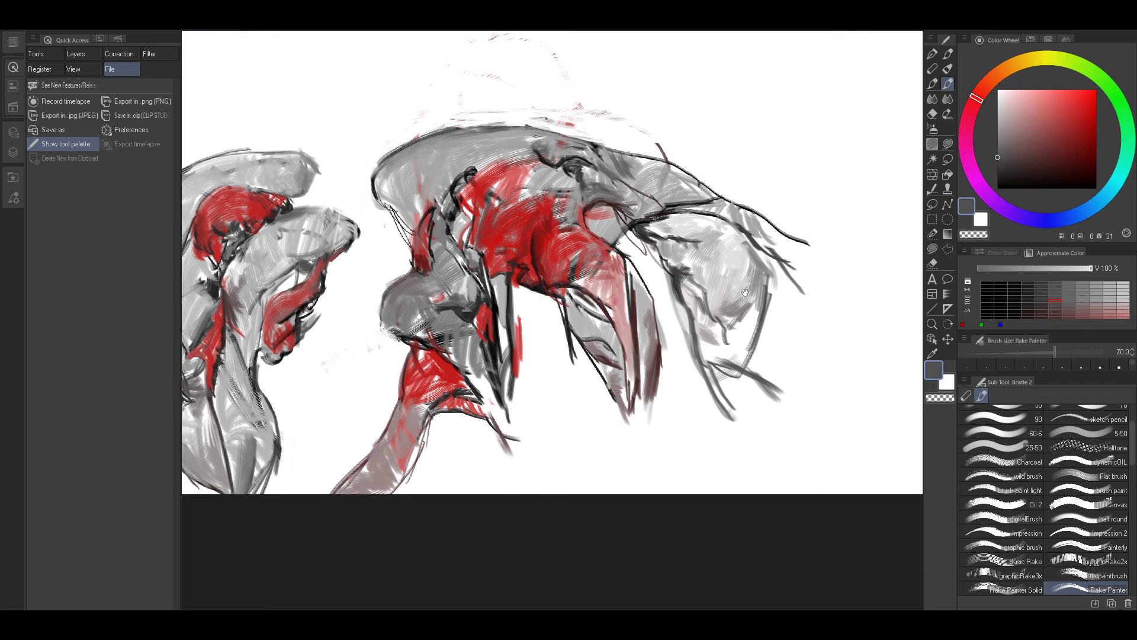
# Shade the lower interior of the hanging form with sampled grey tones, reducing the brush size to 40.
pyautogui.keyDown('alt'); pyautogui.click(714, 332); pyautogui.keyUp('alt')
pyautogui.press('[')
pyautogui.moveTo(710, 321); pyautogui.dragTo(716, 342)
pyautogui.moveTo(718, 321)
pyautogui.mouseDown()
pyautogui.moveTo(720, 345)
pyautogui.moveTo(704, 348)
pyautogui.moveTo(748, 314)
pyautogui.moveTo(731, 352)
pyautogui.mouseUp()
pyautogui.press('[')
pyautogui.press('[')
pyautogui.moveTo(757, 307); pyautogui.dragTo(742, 361)
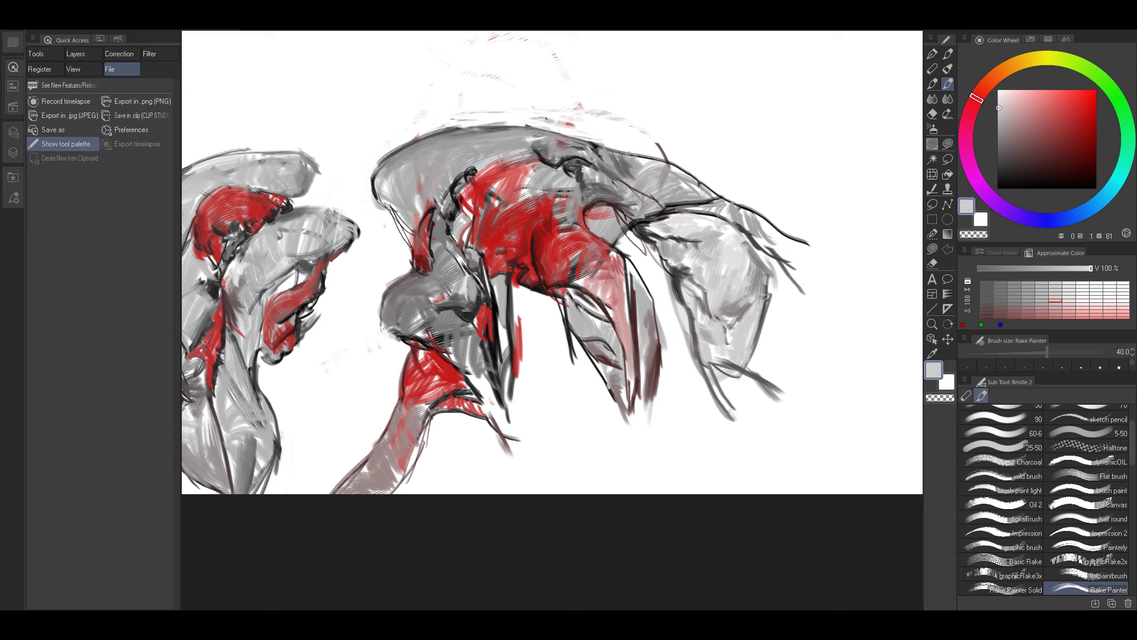
# Darken the hanging form's right contour down to its lower tip with sampled dark grey and a finer brush.
pyautogui.keyDown('alt'); pyautogui.click(765, 311); pyautogui.keyUp('alt')
pyautogui.press('[')
pyautogui.press('[')
pyautogui.press('[')
pyautogui.moveTo(764, 269)
pyautogui.mouseDown()
pyautogui.moveTo(761, 341)
pyautogui.moveTo(770, 321)
pyautogui.moveTo(777, 381)
pyautogui.mouseUp()
# Shade the limb around the dark joint with sampled mid and dark greys, using brush sizes around 40 to 50.
pyautogui.press(']')
pyautogui.press(']')
pyautogui.press(']')
pyautogui.press(']')
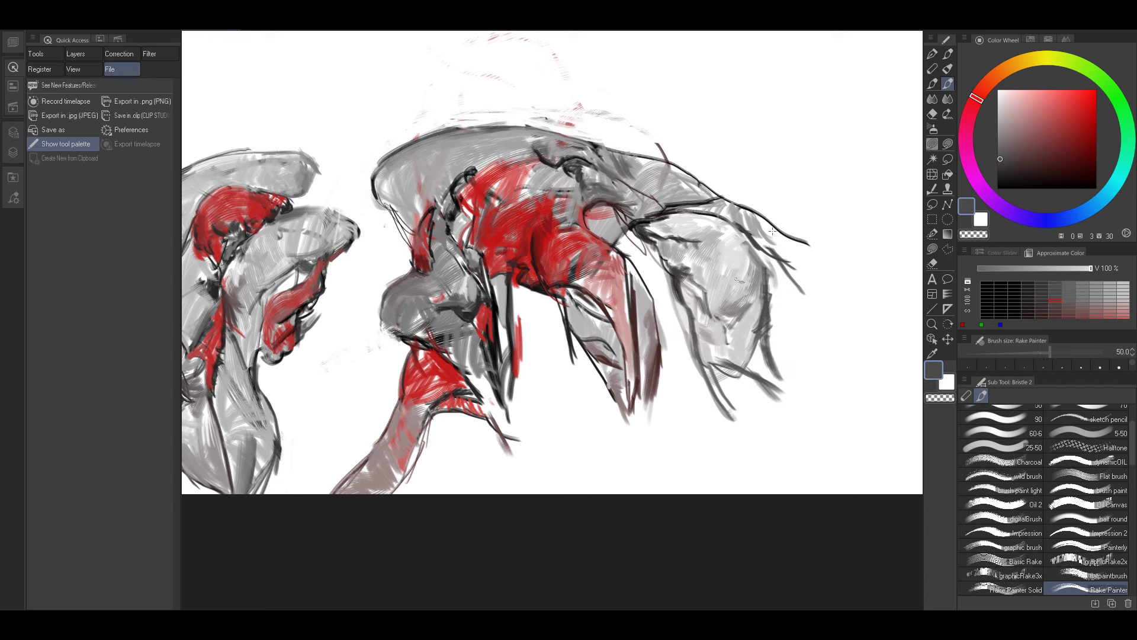
pyautogui.keyDown('alt'); pyautogui.click(649, 227); pyautogui.keyUp('alt')
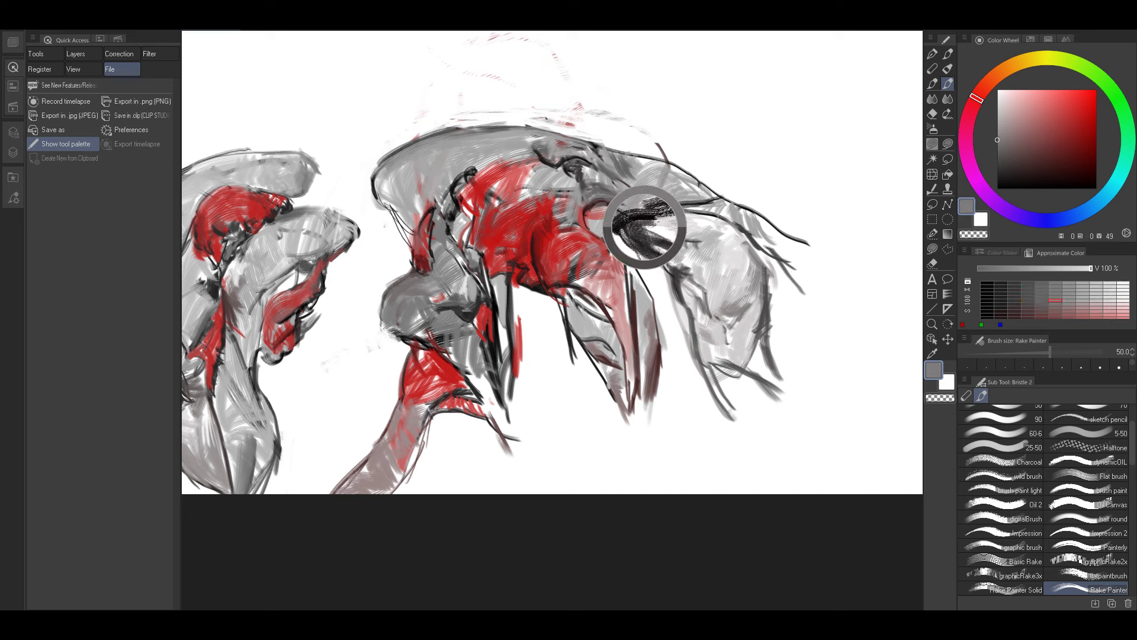
pyautogui.keyDown('alt'); pyautogui.click(665, 209); pyautogui.keyUp('alt')
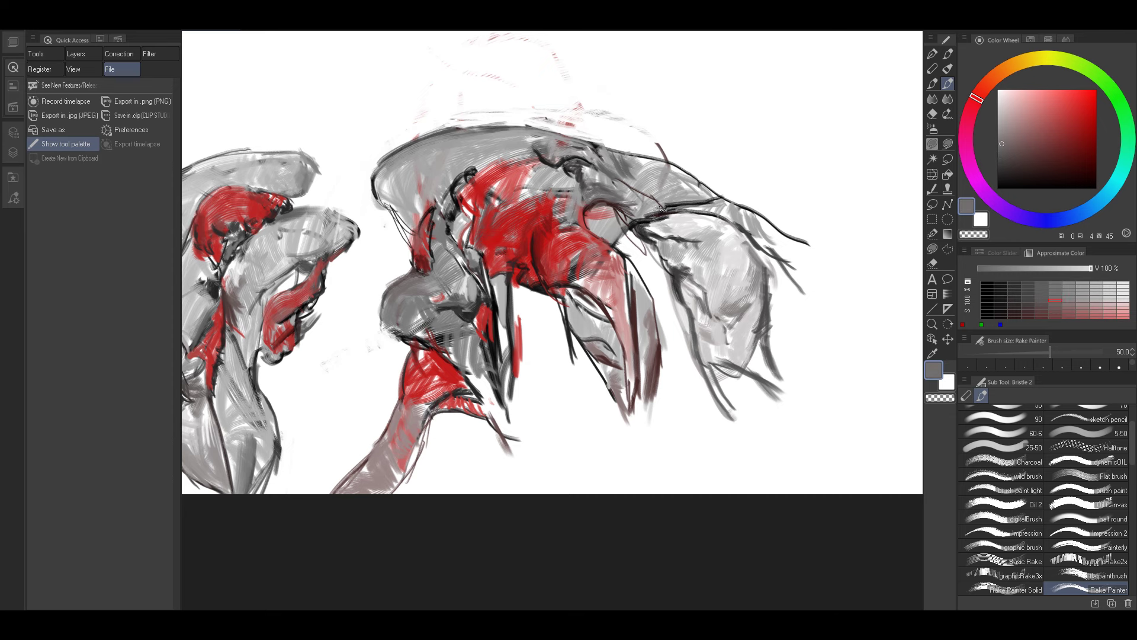
pyautogui.press('[')
pyautogui.press('[')
pyautogui.keyDown('alt'); pyautogui.click(647, 217); pyautogui.keyUp('alt')
pyautogui.press(']')
pyautogui.press(']')
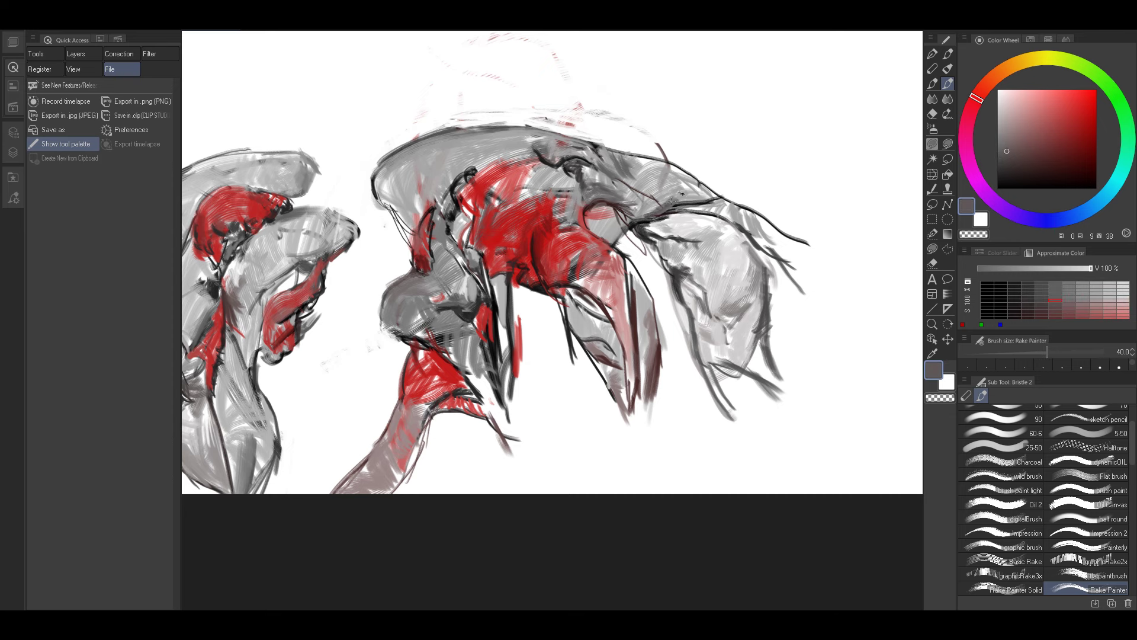
pyautogui.keyDown('alt'); pyautogui.click(677, 198); pyautogui.keyUp('alt')
pyautogui.moveTo(710, 194); pyautogui.dragTo(679, 198)
pyautogui.moveTo(752, 183)
pyautogui.mouseDown()
pyautogui.moveTo(823, 195)
pyautogui.moveTo(763, 203)
pyautogui.moveTo(747, 235)
pyautogui.mouseUp()
# Deepen the dark joint beside the red area with sampled near-black and dark brown, varying the brush size between 20 and 40.
pyautogui.keyDown('alt'); pyautogui.click(623, 315); pyautogui.keyUp('alt')
pyautogui.keyDown('alt'); pyautogui.click(585, 310); pyautogui.keyUp('alt')
pyautogui.keyDown('alt'); pyautogui.click(580, 317); pyautogui.keyUp('alt')
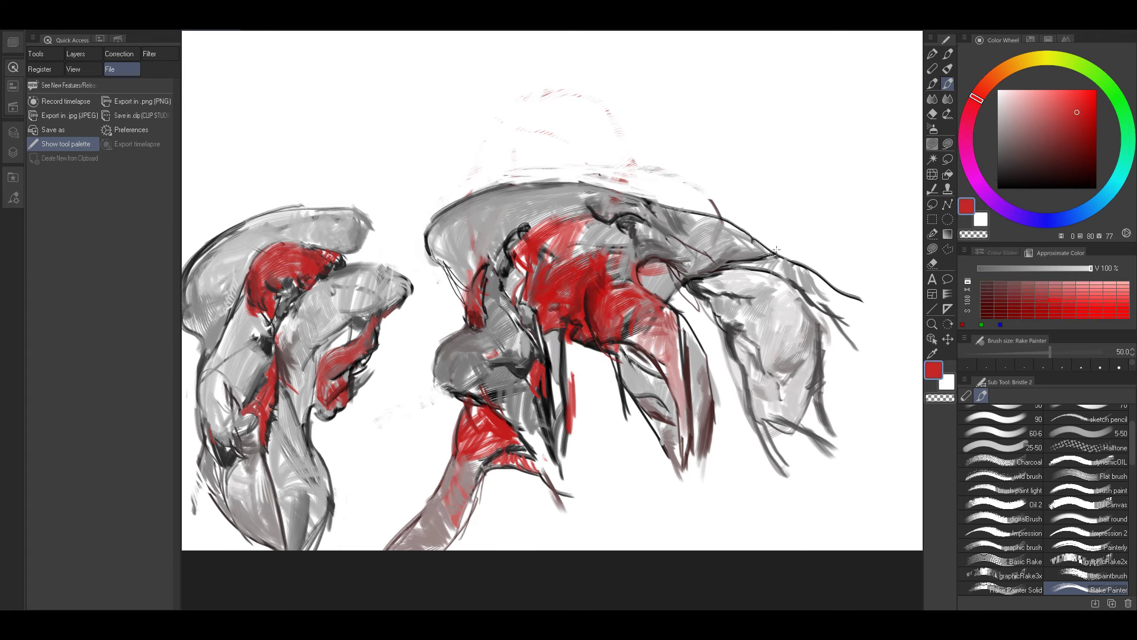
pyautogui.keyDown('alt'); pyautogui.click(674, 282); pyautogui.keyUp('alt')
pyautogui.keyDown('alt'); pyautogui.click(692, 280); pyautogui.keyUp('alt')
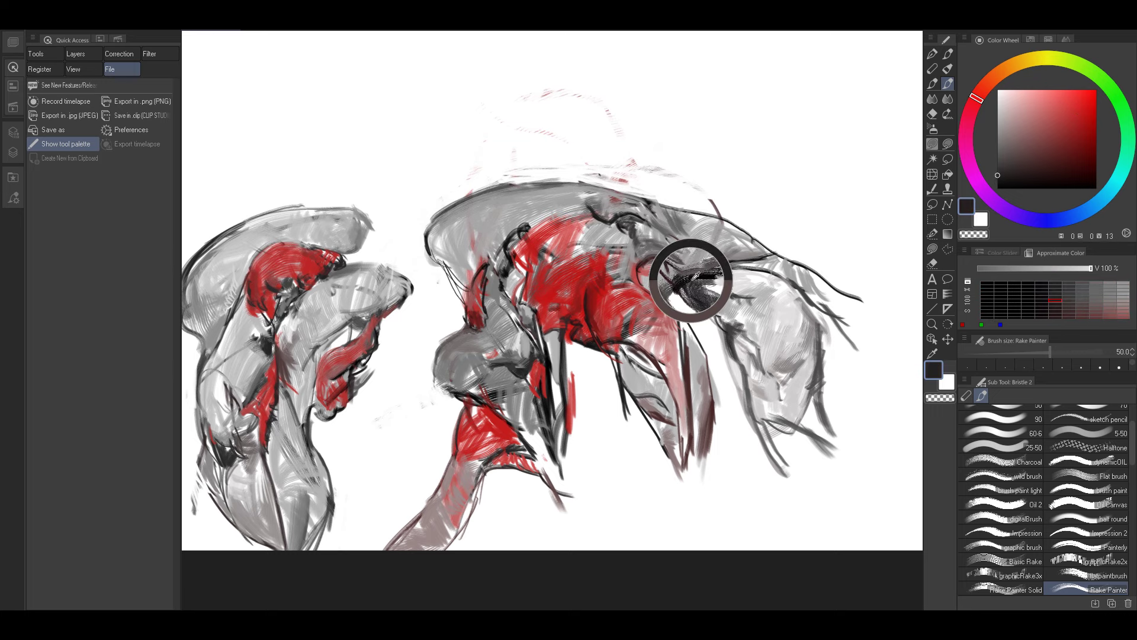
pyautogui.press('[')
pyautogui.press('[')
pyautogui.press('[')
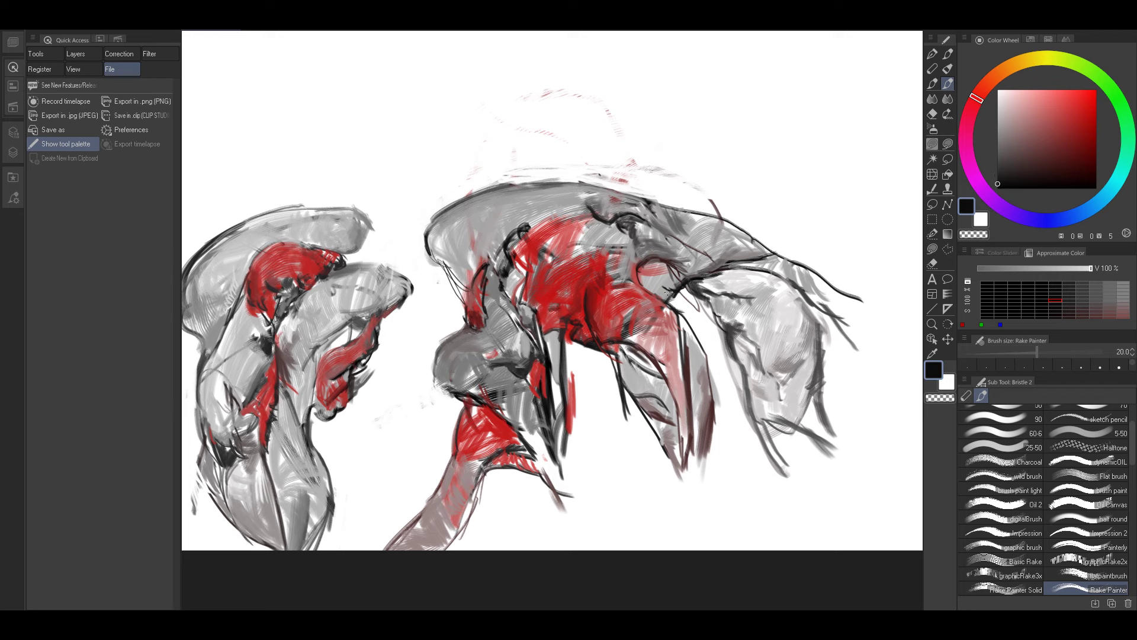
pyautogui.press(']')
pyautogui.keyDown('alt'); pyautogui.click(676, 284); pyautogui.keyUp('alt')
pyautogui.press(']')
pyautogui.press(']')
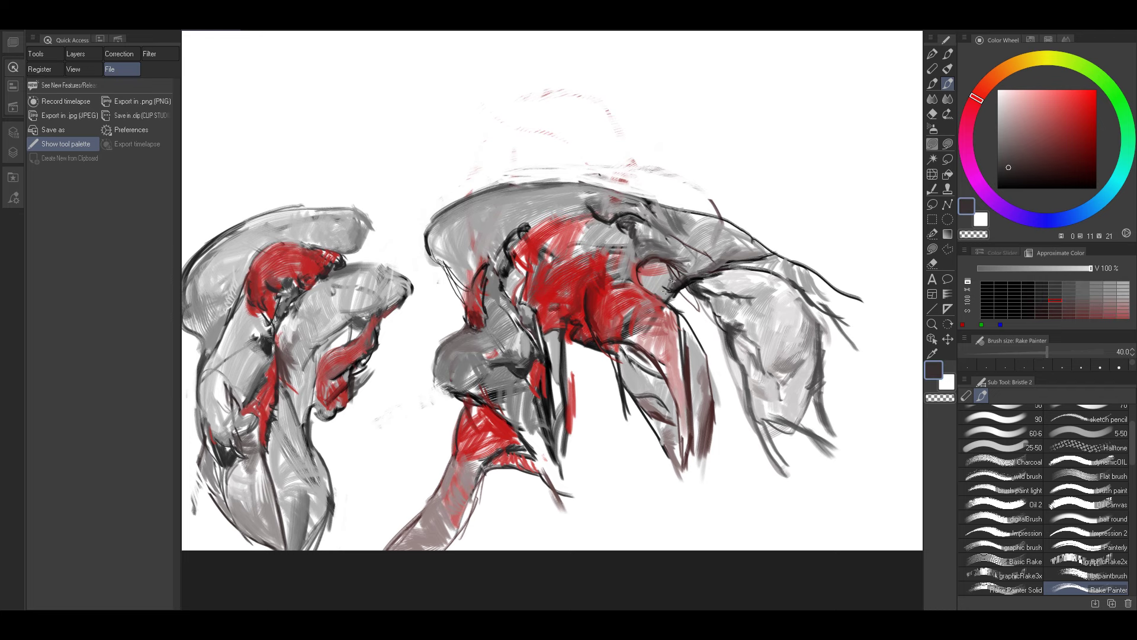
pyautogui.moveTo(625, 315); pyautogui.dragTo(735, 232)
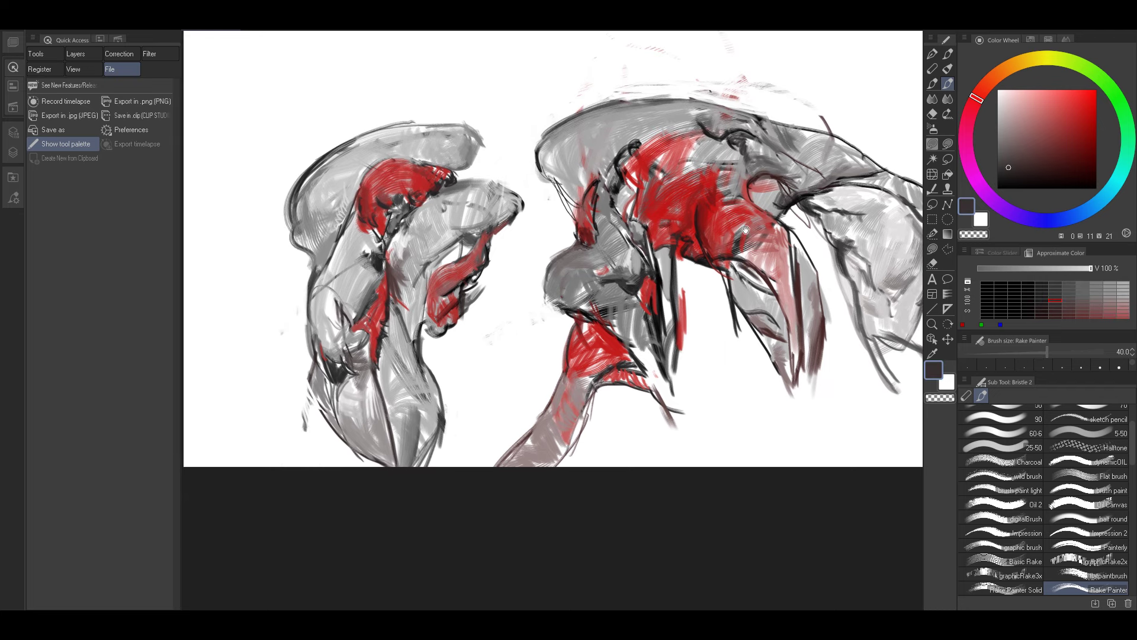
pyautogui.moveTo(561, 303); pyautogui.dragTo(578, 383)
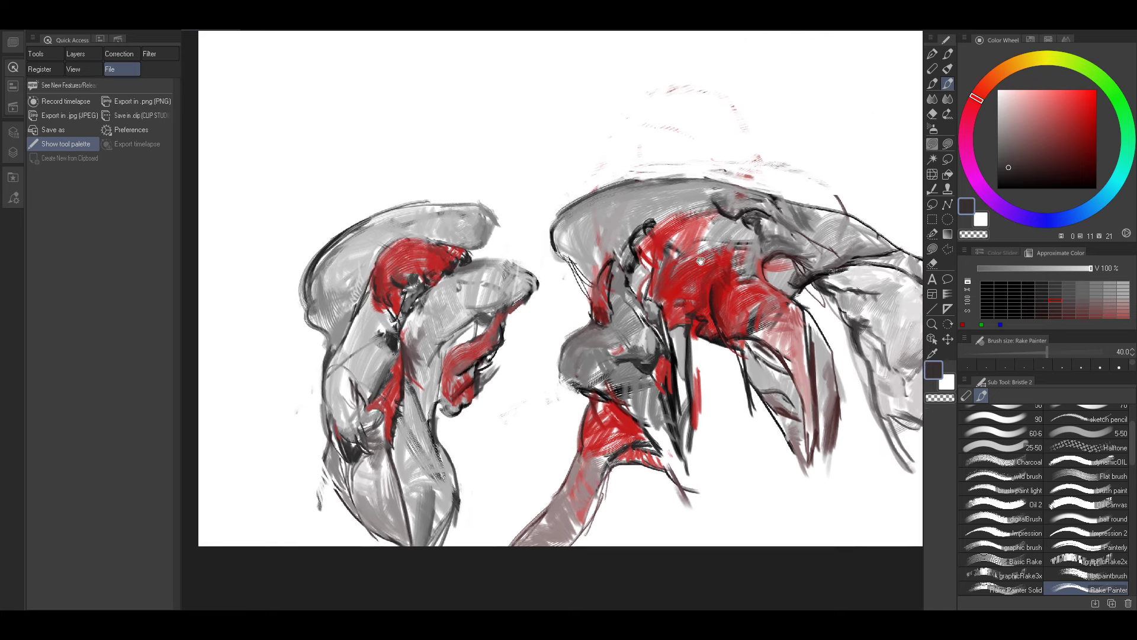
# Add near-black accents along the right-hand figure's left fold, beside the small red patch, with a size 30 brush.
pyautogui.keyDown('alt'); pyautogui.click(611, 263); pyautogui.keyUp('alt')
pyautogui.moveTo(610, 265); pyautogui.dragTo(610, 260)
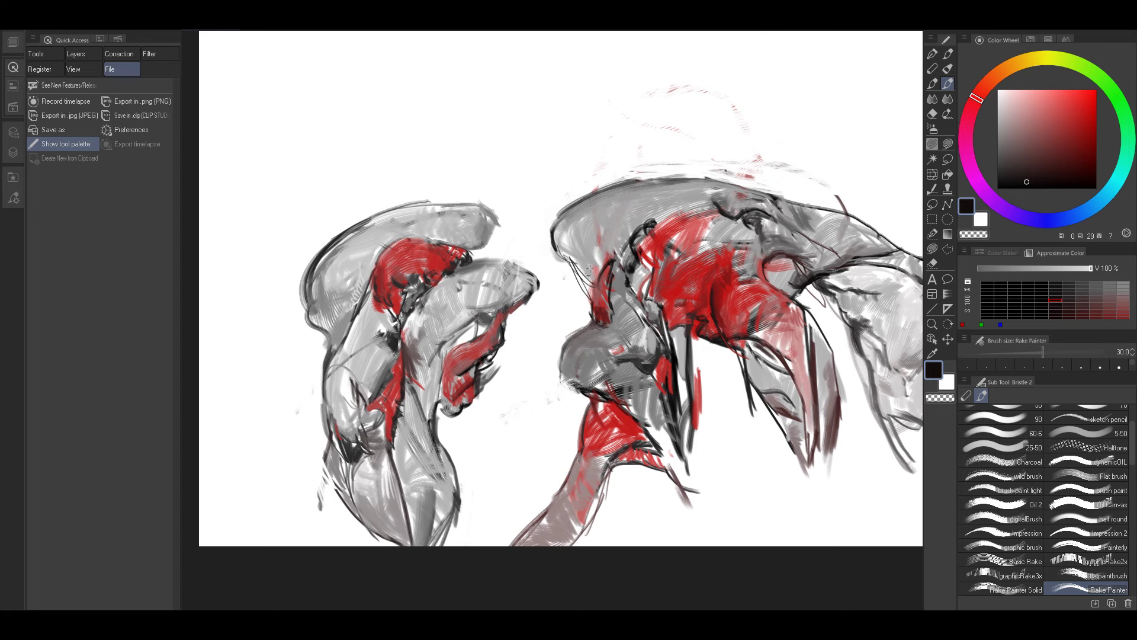
pyautogui.moveTo(812, 213); pyautogui.dragTo(737, 196)
pyautogui.moveTo(743, 247)
pyautogui.mouseDown()
pyautogui.moveTo(717, 261)
pyautogui.moveTo(638, 233)
pyautogui.mouseUp()
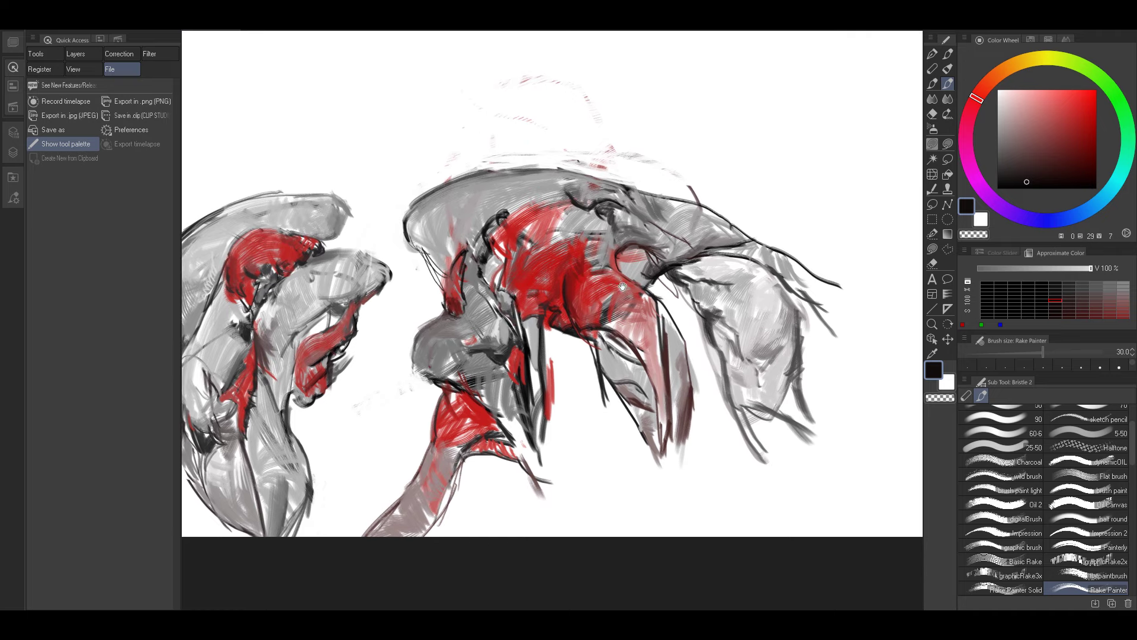
pyautogui.moveTo(622, 286); pyautogui.dragTo(691, 304)
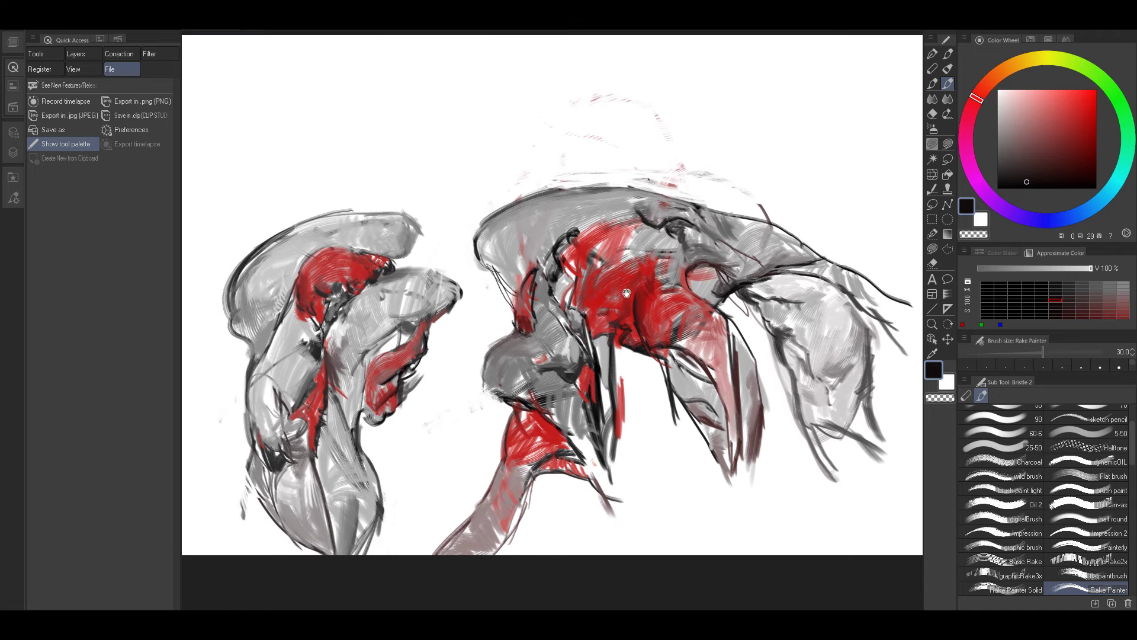
# Soften the upper limb beyond the dark joint with a sampled mid grey at brush size 30.
pyautogui.keyDown('alt'); pyautogui.click(713, 292); pyautogui.keyUp('alt')
pyautogui.keyDown('alt'); pyautogui.click(712, 292); pyautogui.keyUp('alt')
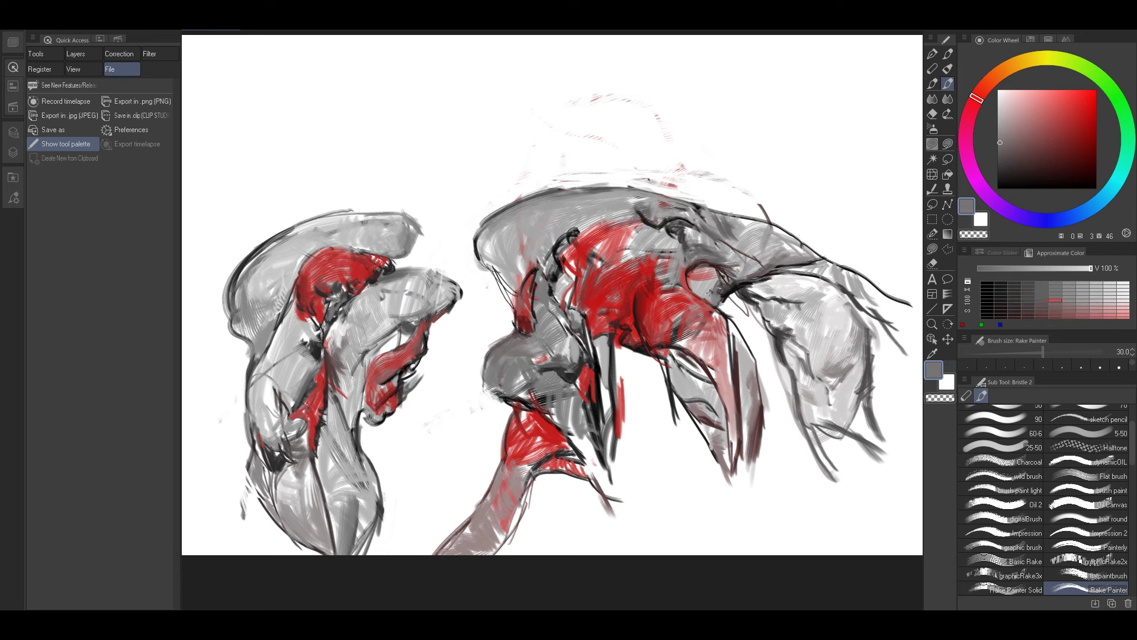
pyautogui.moveTo(816, 272)
pyautogui.mouseDown()
pyautogui.moveTo(768, 239)
pyautogui.moveTo(804, 256)
pyautogui.moveTo(799, 224)
pyautogui.mouseUp()
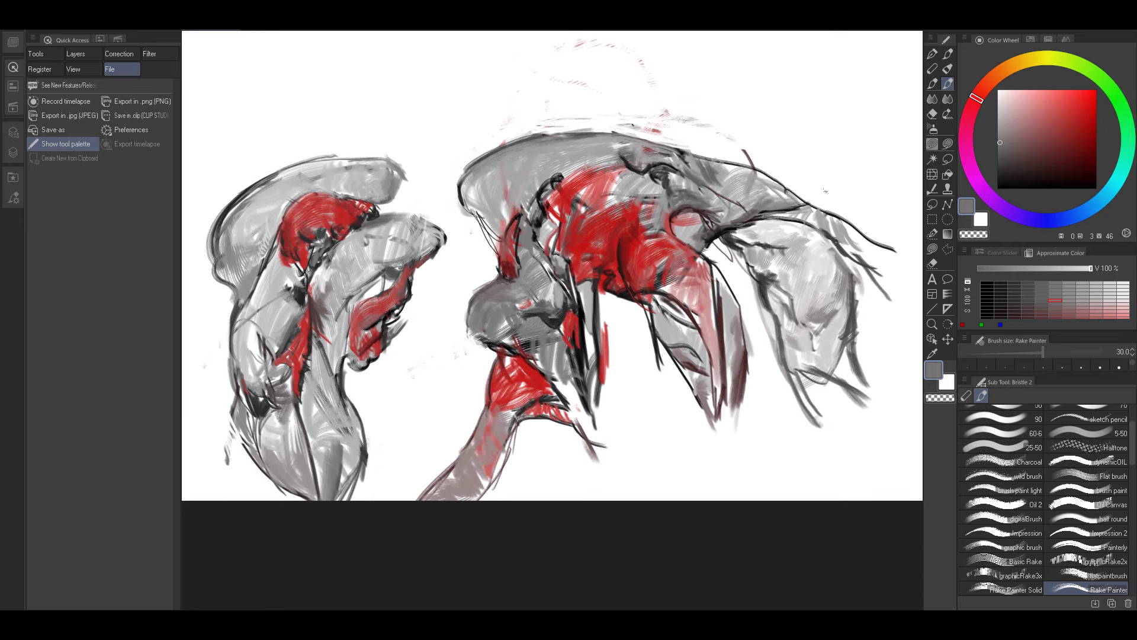
pyautogui.moveTo(853, 277); pyautogui.dragTo(830, 293)
# Strengthen the dark accents along the upper limb with near-black and pure black, enlarging the brush to 60.
pyautogui.keyDown('alt'); pyautogui.click(695, 249); pyautogui.keyUp('alt')
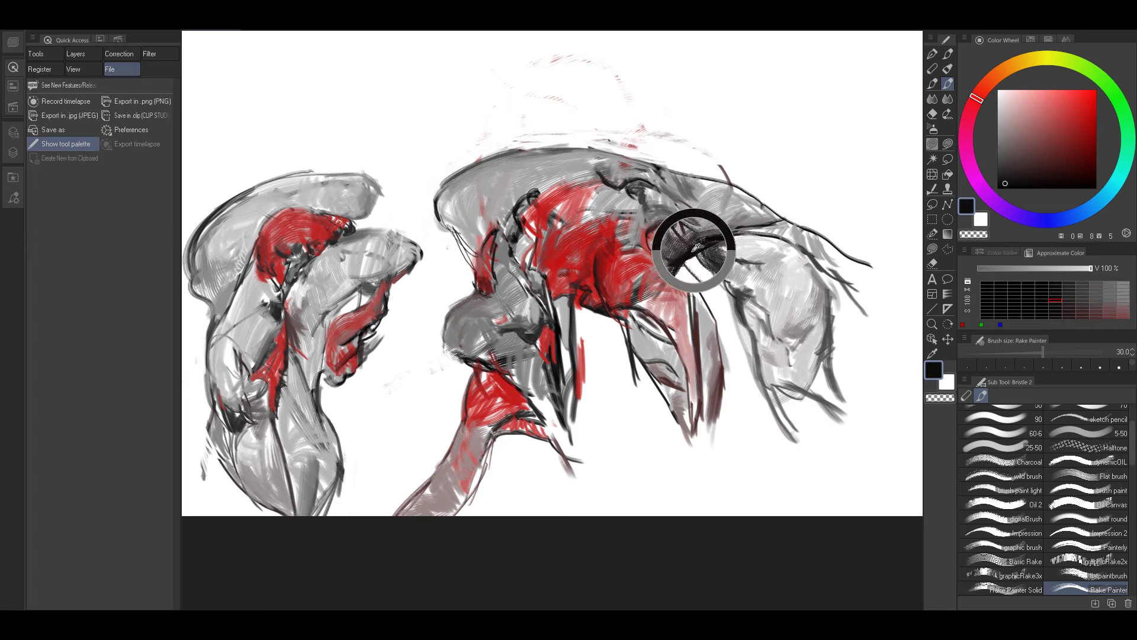
pyautogui.press(']')
pyautogui.press(']')
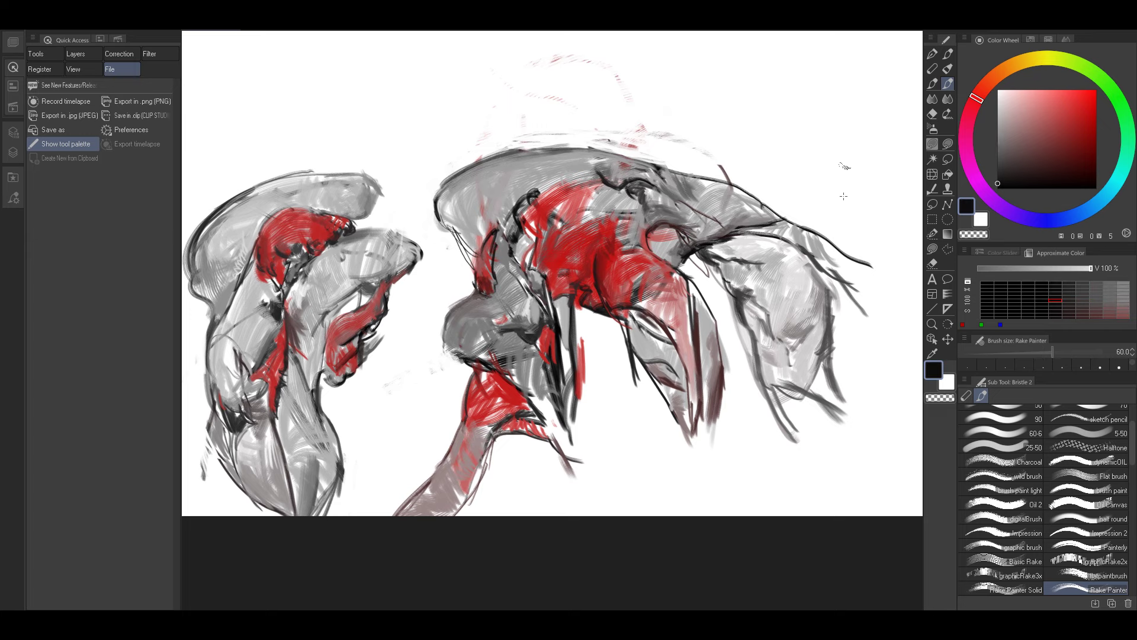
pyautogui.moveTo(527, 262)
pyautogui.mouseDown()
pyautogui.moveTo(641, 277)
pyautogui.moveTo(709, 305)
pyautogui.mouseUp()
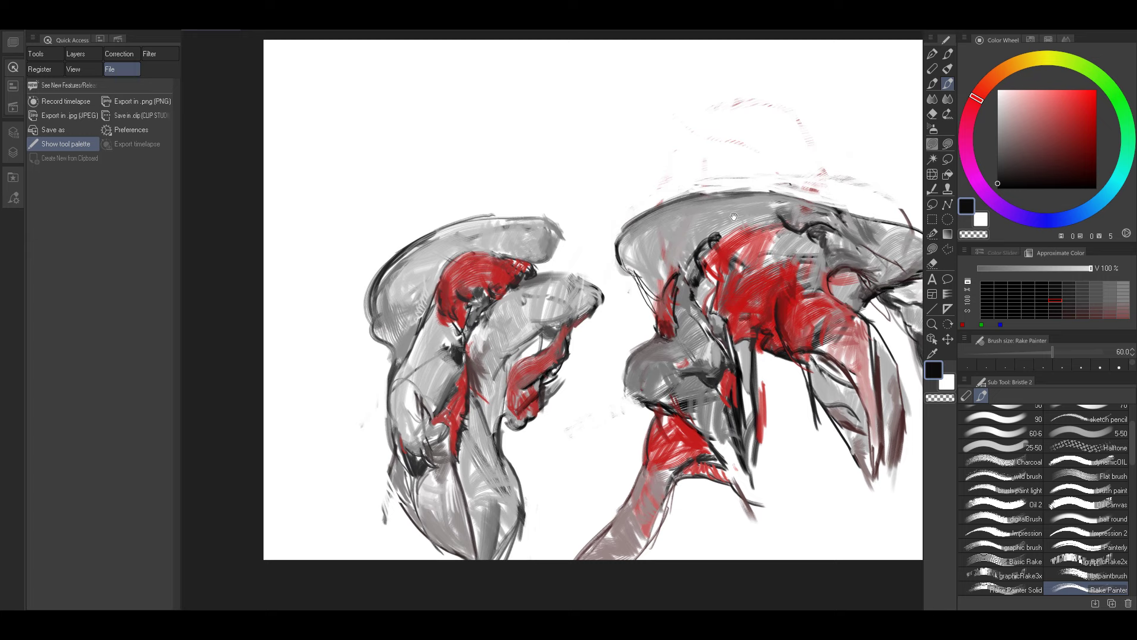
pyautogui.moveTo(717, 232)
pyautogui.mouseDown()
pyautogui.moveTo(708, 277)
pyautogui.moveTo(699, 274)
pyautogui.mouseUp()
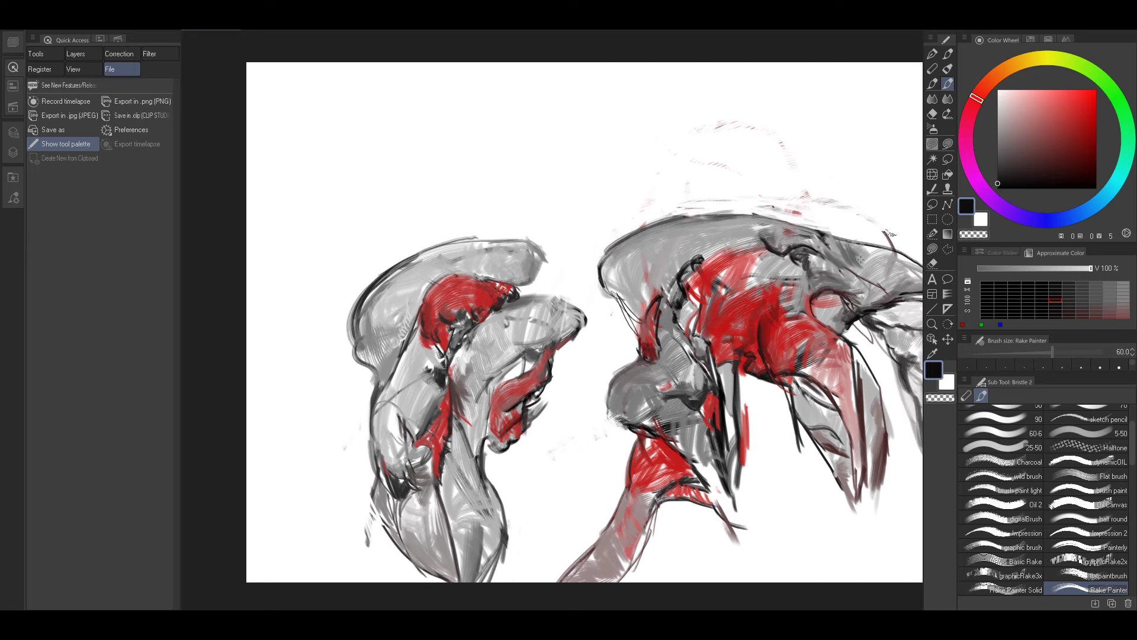
pyautogui.moveTo(860, 259); pyautogui.dragTo(783, 256)
pyautogui.moveTo(716, 288)
pyautogui.mouseDown()
pyautogui.moveTo(792, 305)
pyautogui.moveTo(770, 346)
pyautogui.mouseUp()
pyautogui.moveTo(1016, 167); pyautogui.dragTo(980, 214)
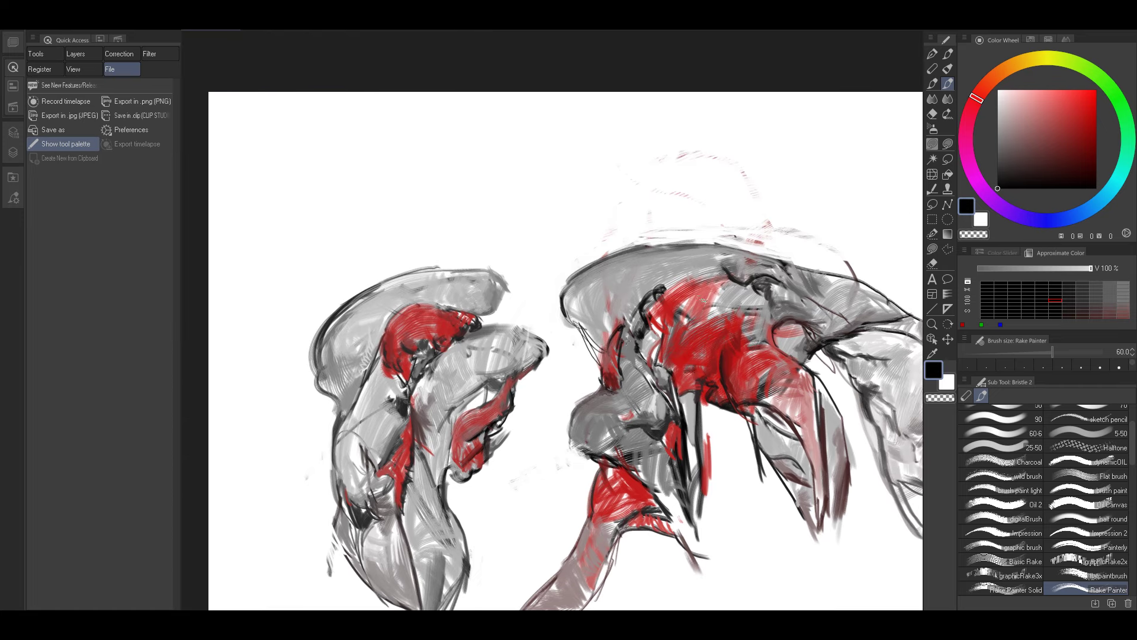
pyautogui.moveTo(707, 314)
pyautogui.mouseDown()
pyautogui.moveTo(761, 254)
pyautogui.moveTo(701, 279)
pyautogui.moveTo(705, 292)
pyautogui.mouseUp()
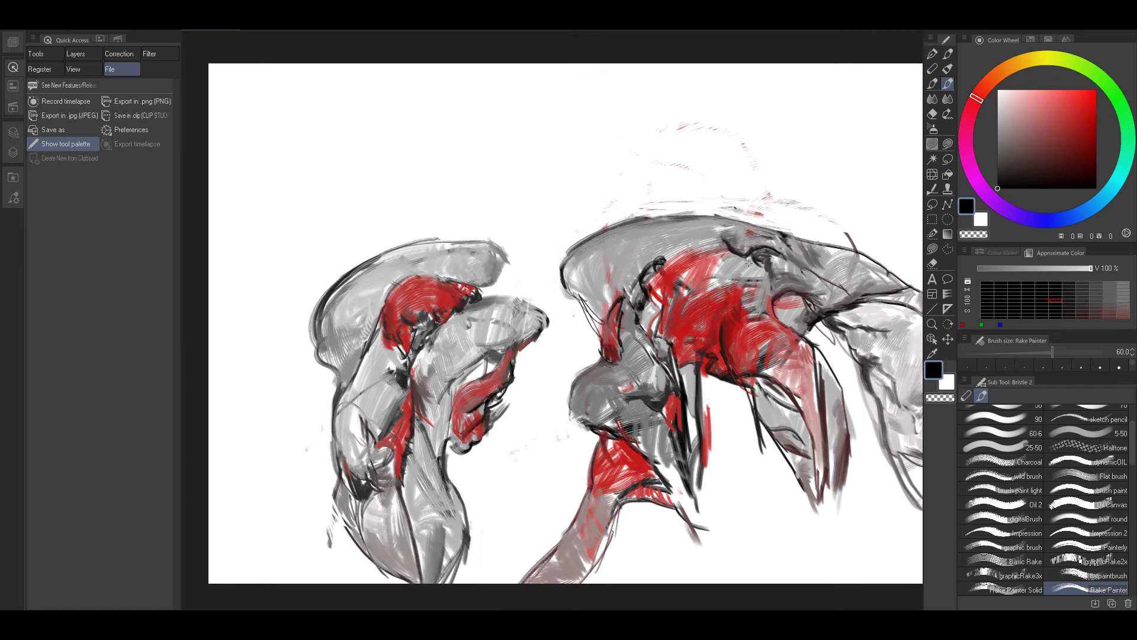
pyautogui.moveTo(666, 341); pyautogui.dragTo(699, 333)
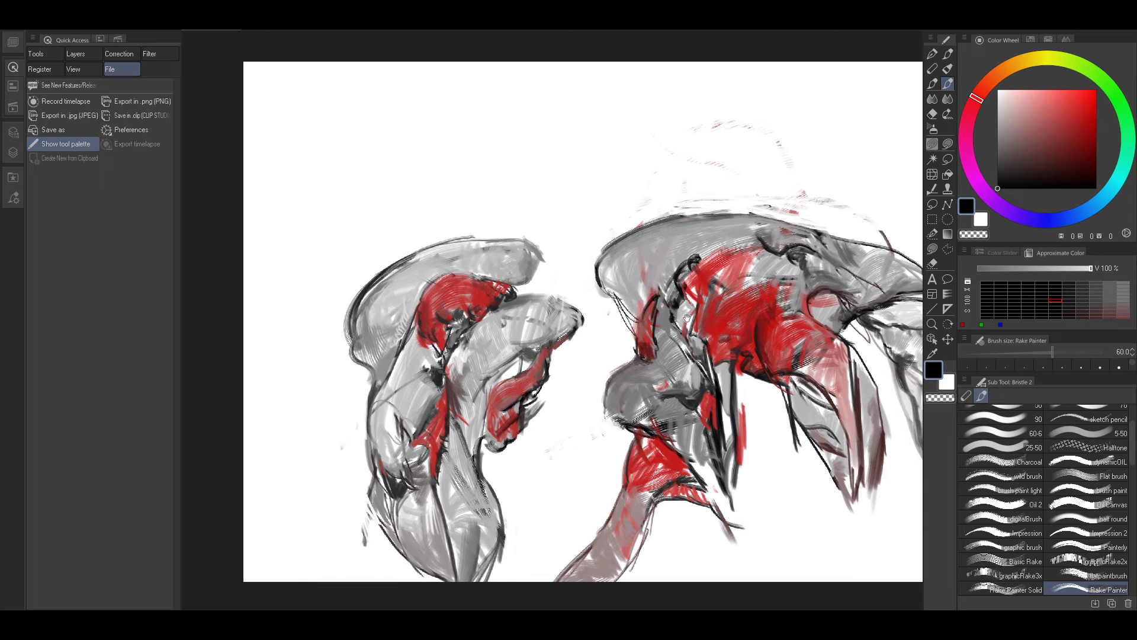
pyautogui.moveTo(835, 279)
pyautogui.mouseDown()
pyautogui.moveTo(697, 248)
pyautogui.moveTo(727, 265)
pyautogui.moveTo(709, 290)
pyautogui.mouseUp()
# Paint out the stray line above the upper limb with white and redraw the limb's edge in dark grey at brush size 50.
pyautogui.keyDown('alt'); pyautogui.click(706, 235); pyautogui.keyUp('alt')
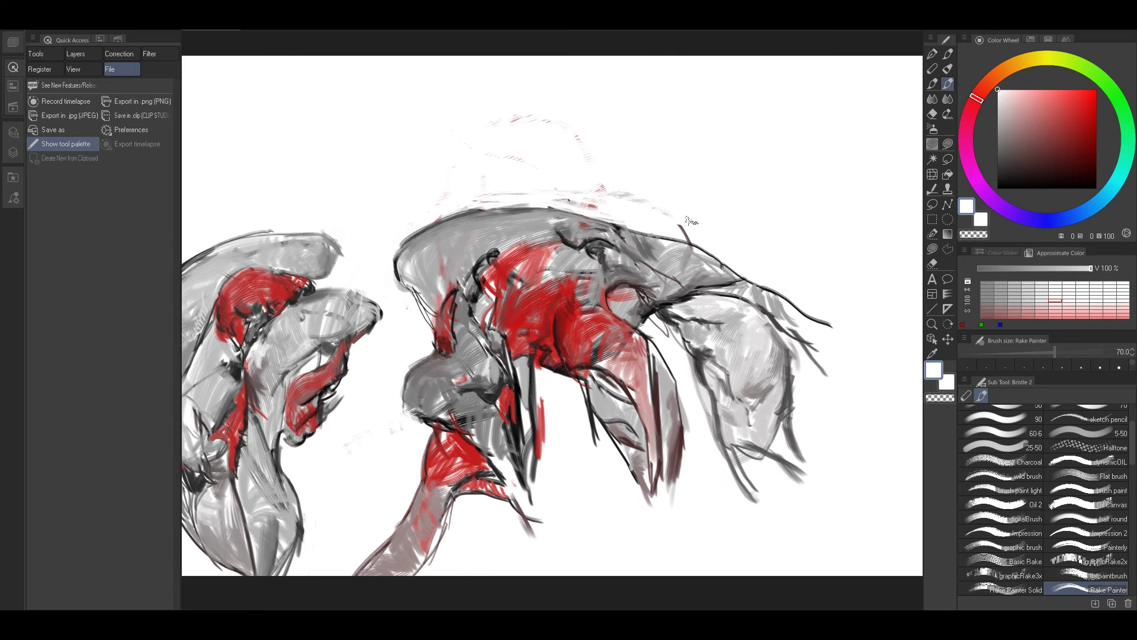
pyautogui.keyDown('alt'); pyautogui.click(682, 297); pyautogui.keyUp('alt')
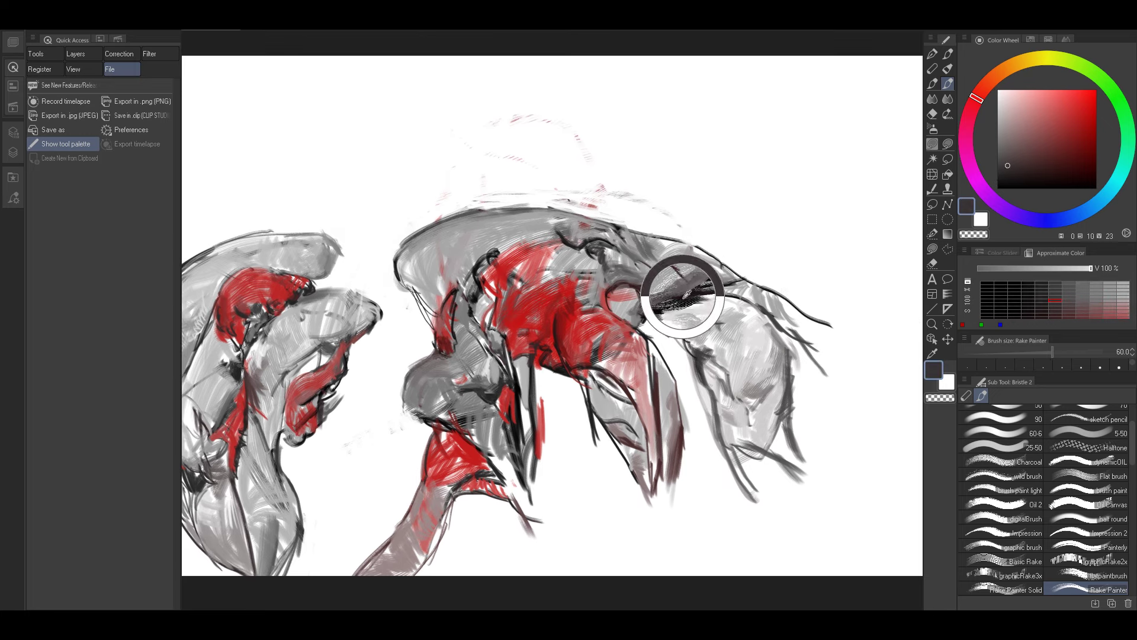
pyautogui.press('[')
pyautogui.press('[')
pyautogui.press('[')
pyautogui.press('[')
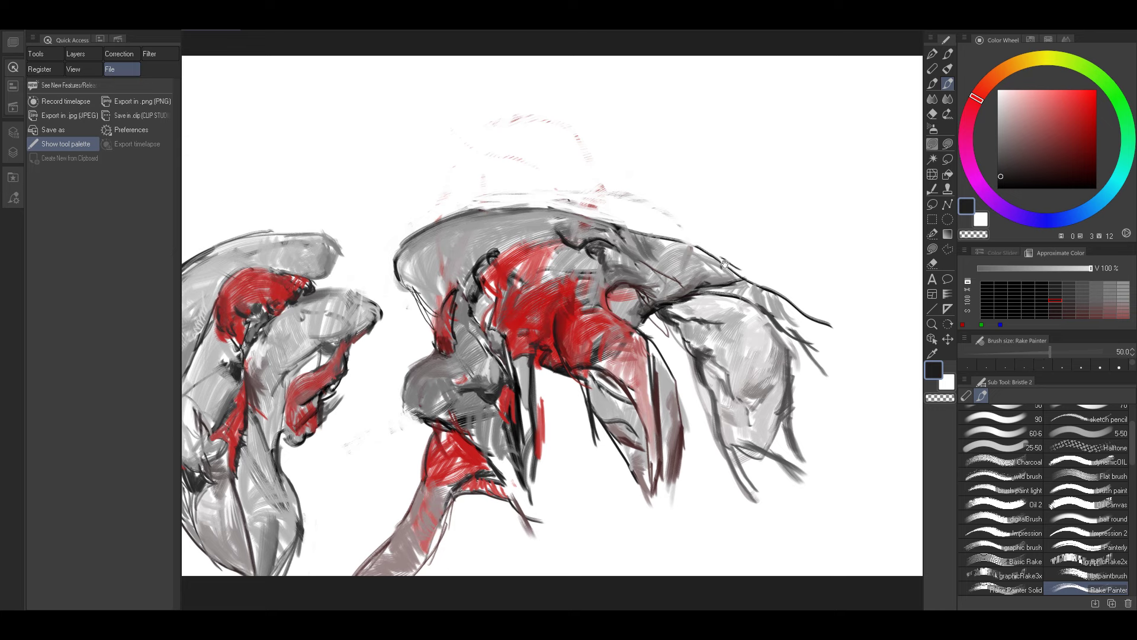
pyautogui.moveTo(578, 236); pyautogui.dragTo(705, 244)
# Blend sampled mid and light greys across the right-hand figure's upper body and limb with a size 50 brush.
pyautogui.keyDown('alt'); pyautogui.click(690, 232); pyautogui.keyUp('alt')
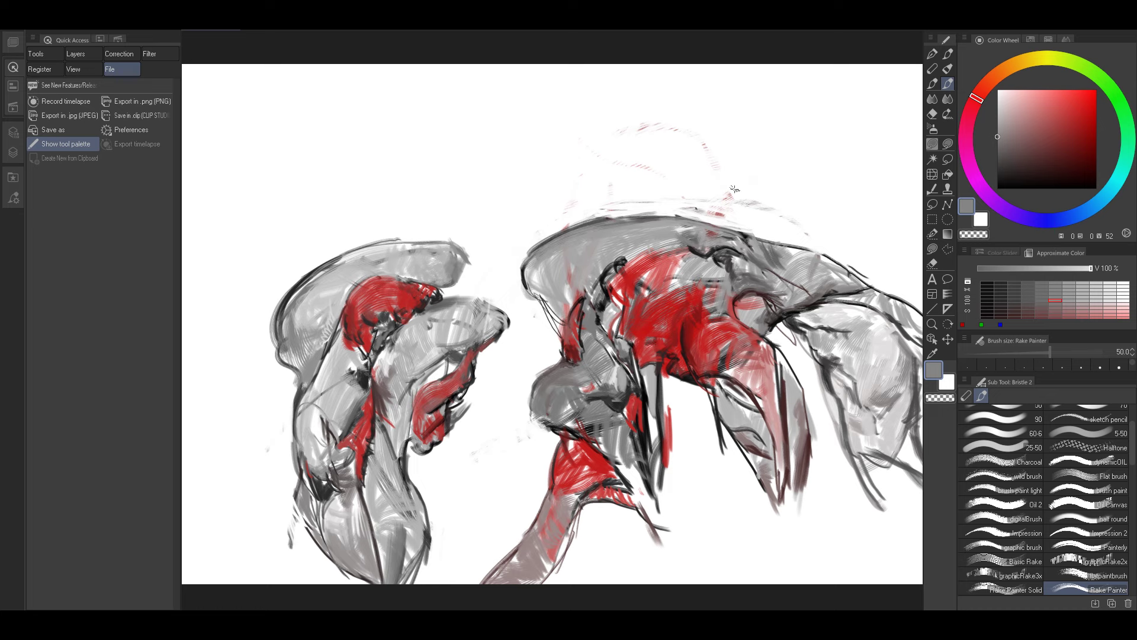
pyautogui.keyDown('alt'); pyautogui.click(687, 226); pyautogui.keyUp('alt')
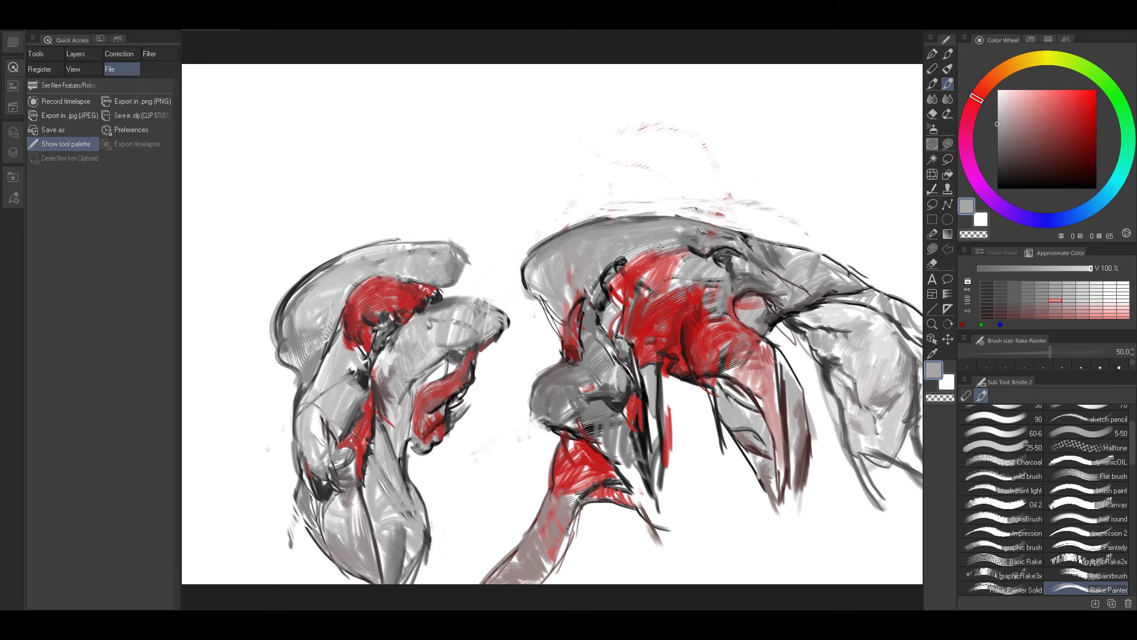
pyautogui.keyDown('alt'); pyautogui.click(604, 268); pyautogui.keyUp('alt')
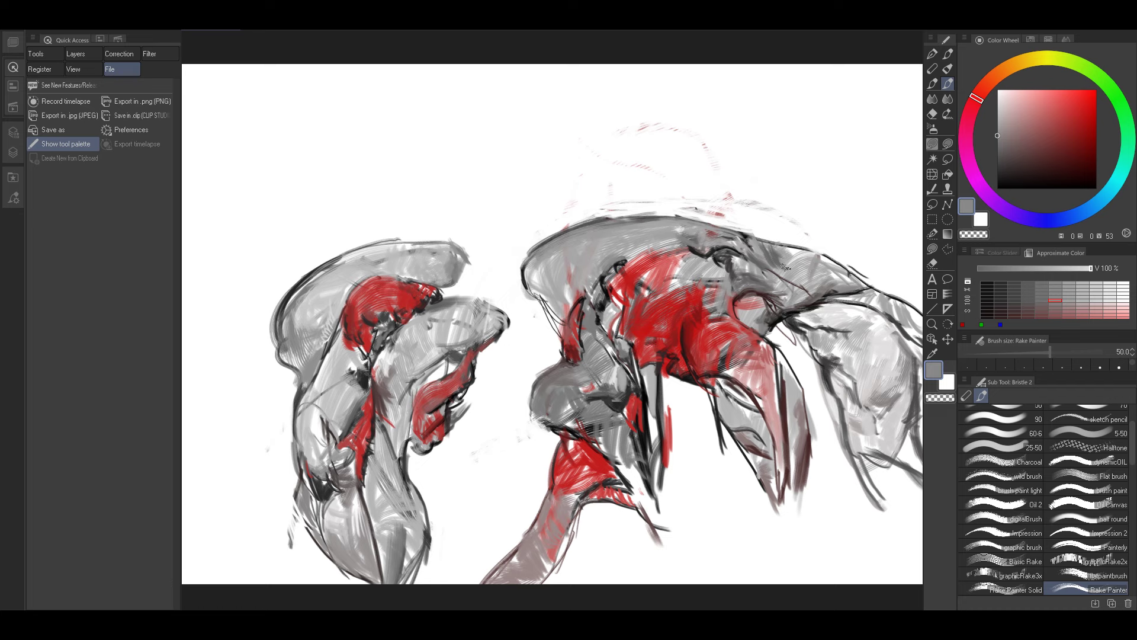
pyautogui.moveTo(781, 255); pyautogui.dragTo(767, 235)
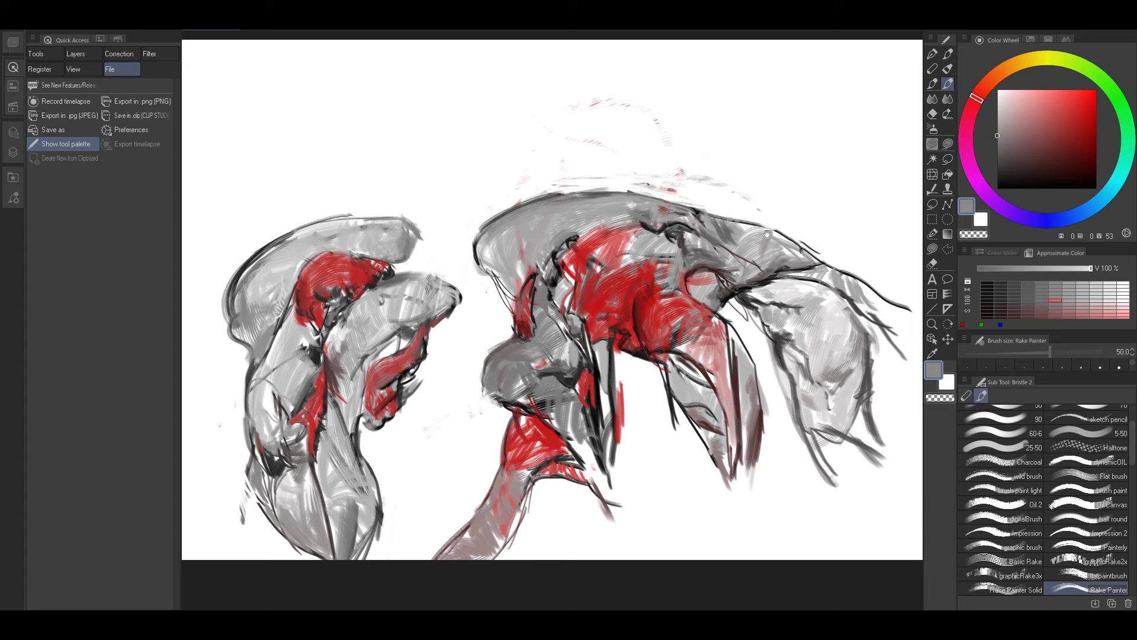
pyautogui.moveTo(631, 330); pyautogui.dragTo(709, 342)
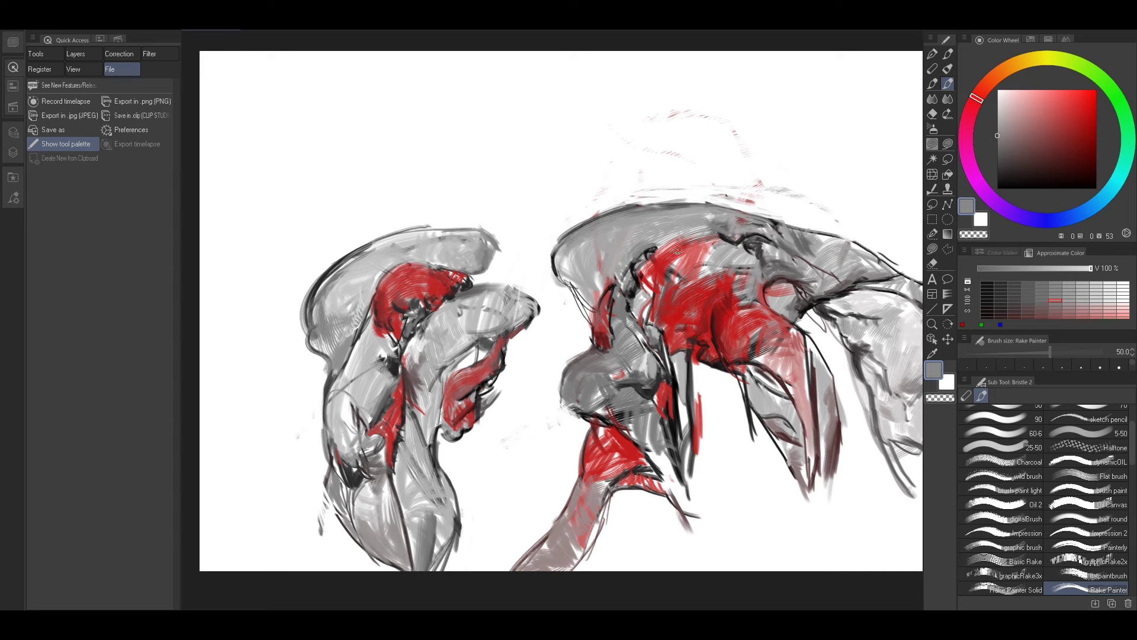
pyautogui.moveTo(641, 296); pyautogui.dragTo(656, 302)
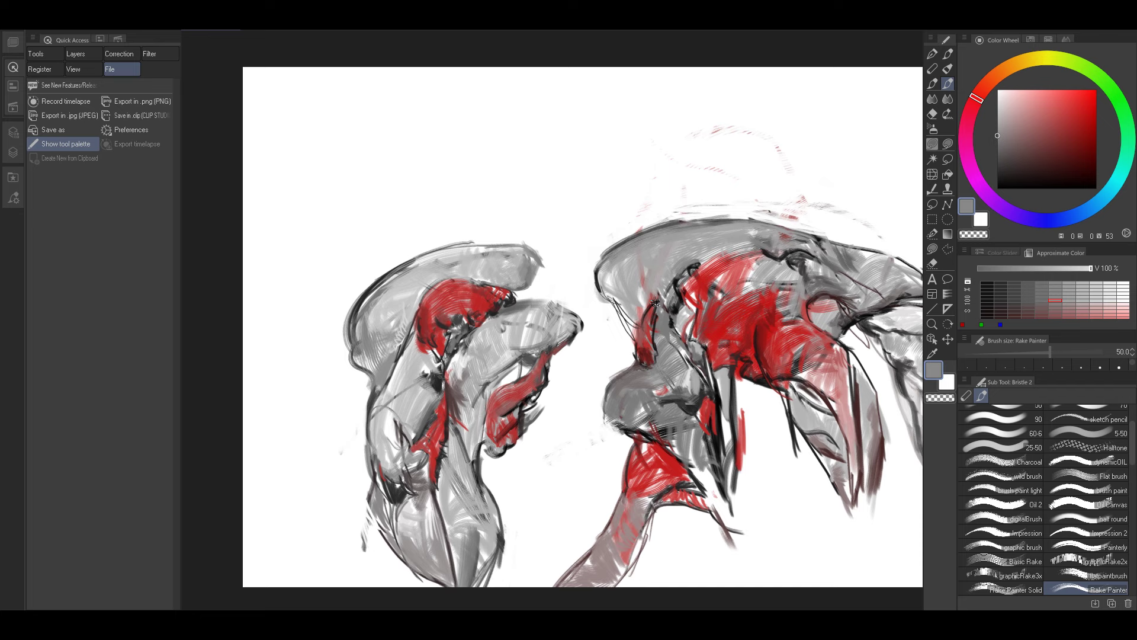
# Add fine dark red strokes to the left fold beside the red patch at brush size 25, and sample a light grey at size 30.
pyautogui.keyDown('alt'); pyautogui.click(650, 306); pyautogui.keyUp('alt')
pyautogui.press('[')
pyautogui.press('[')
pyautogui.press('[')
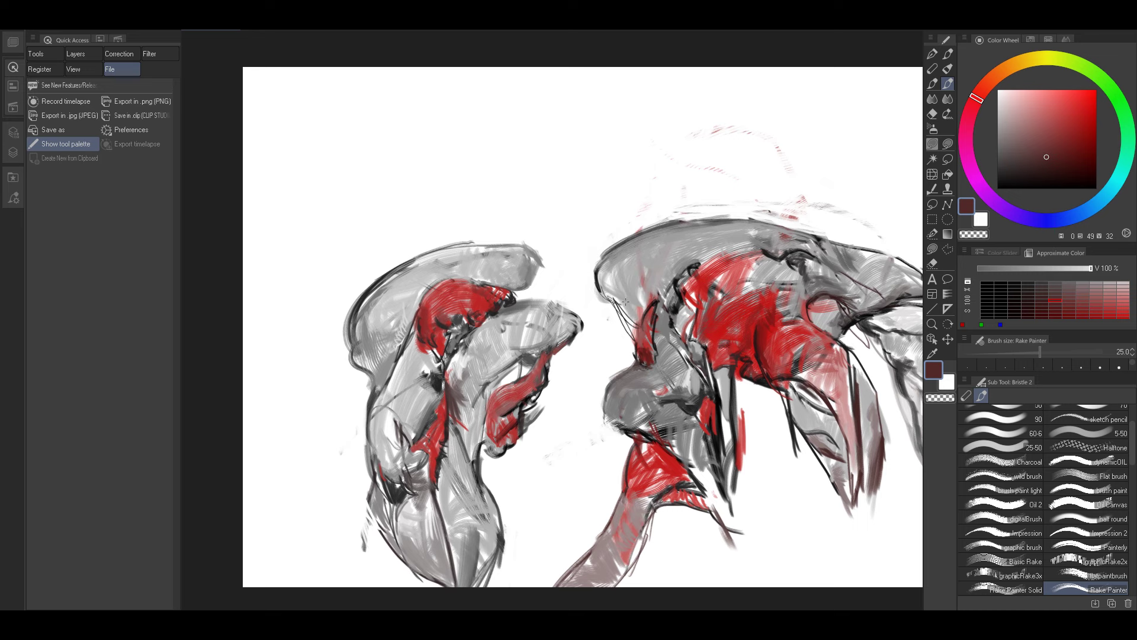
pyautogui.moveTo(626, 301); pyautogui.dragTo(633, 314)
pyautogui.press('[')
pyautogui.press(']')
pyautogui.press(']')
pyautogui.press(']')
pyautogui.keyDown('alt'); pyautogui.click(631, 318); pyautogui.keyUp('alt')
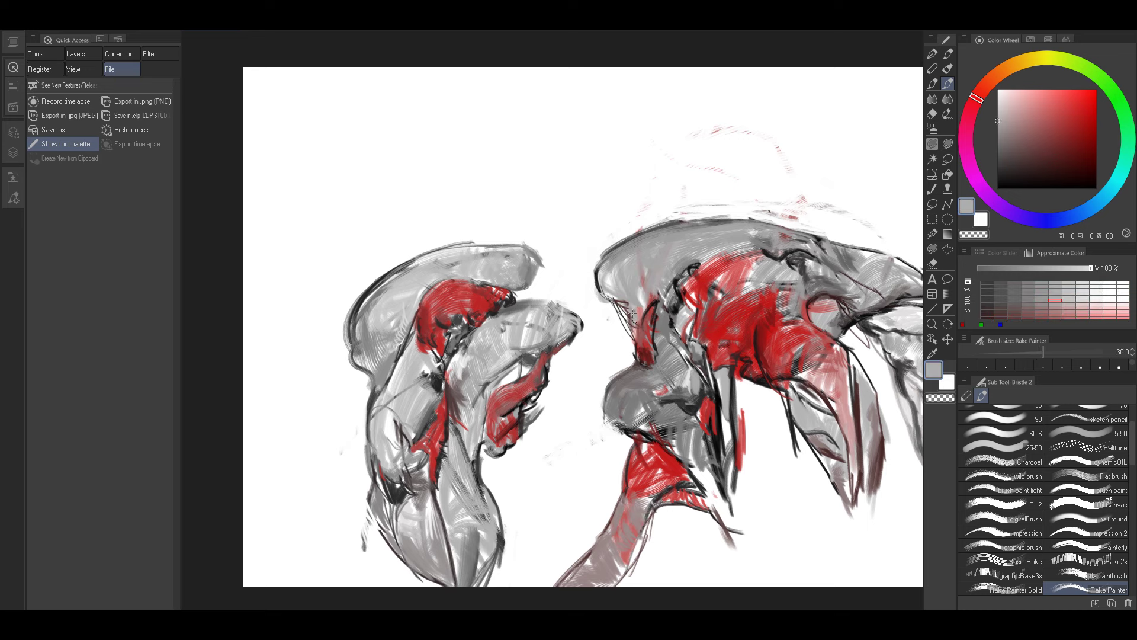
# Brush a sampled pale tone over the upper left end of the right-hand figure with a size 60 brush.
pyautogui.keyDown('alt'); pyautogui.click(610, 279); pyautogui.keyUp('alt')
pyautogui.press(']')
pyautogui.press(']')
pyautogui.press(']')
pyautogui.moveTo(609, 282); pyautogui.dragTo(645, 241)
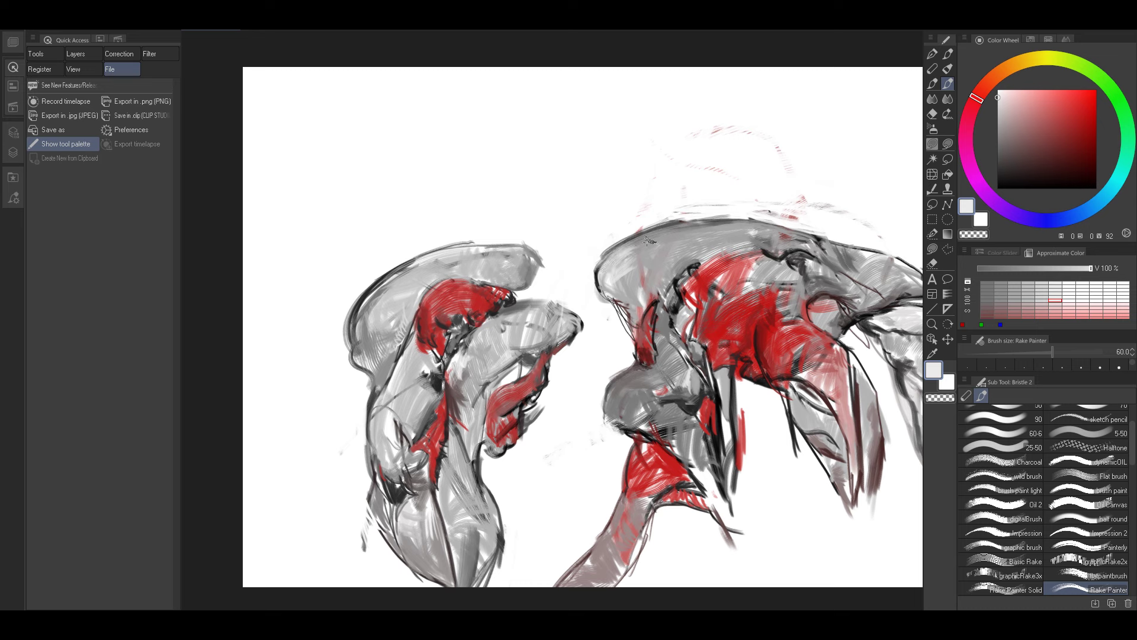
# Shade the upper left end of the right-hand figure with a sampled mid grey at brush size 30.
pyautogui.press('[')
pyautogui.press('[')
pyautogui.press('[')
pyautogui.keyDown('alt'); pyautogui.click(641, 268); pyautogui.keyUp('alt')
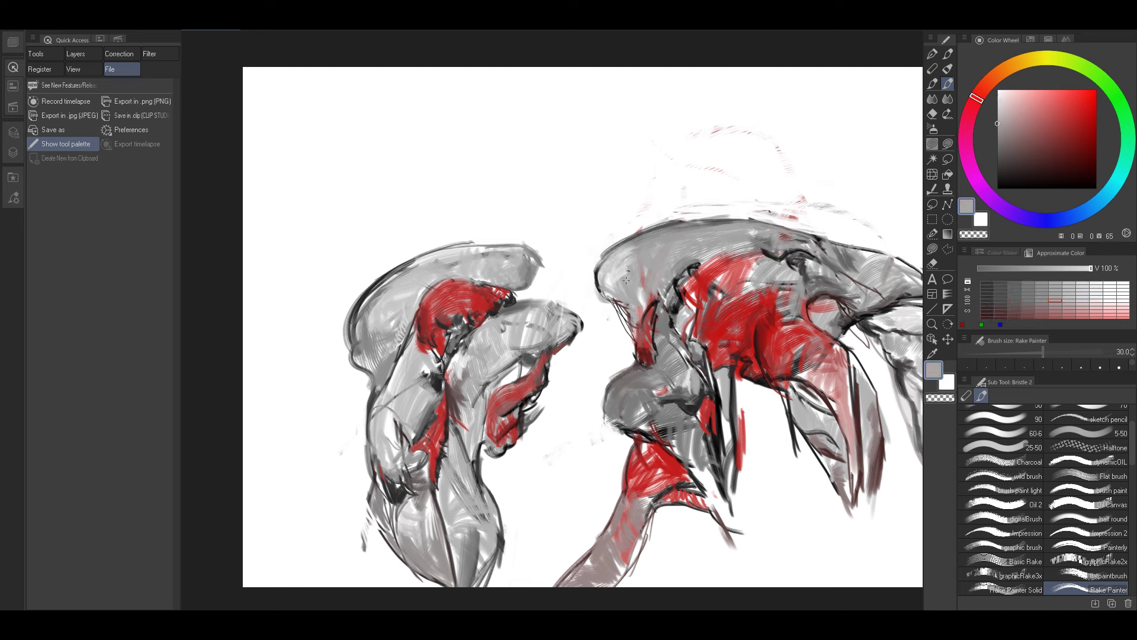
pyautogui.moveTo(627, 279); pyautogui.dragTo(612, 285)
# Add fine strokes along the right-hand figure's upper left edge in sampled light and mid greys at brush sizes 10 and 15.
pyautogui.press('[')
pyautogui.keyDown('alt'); pyautogui.click(644, 251); pyautogui.keyUp('alt')
pyautogui.press('[')
pyautogui.keyDown('alt'); pyautogui.click(618, 260); pyautogui.keyUp('alt')
pyautogui.press('[')
pyautogui.press('[')
pyautogui.press('[')
pyautogui.press('[')
pyautogui.moveTo(634, 240); pyautogui.dragTo(694, 224)
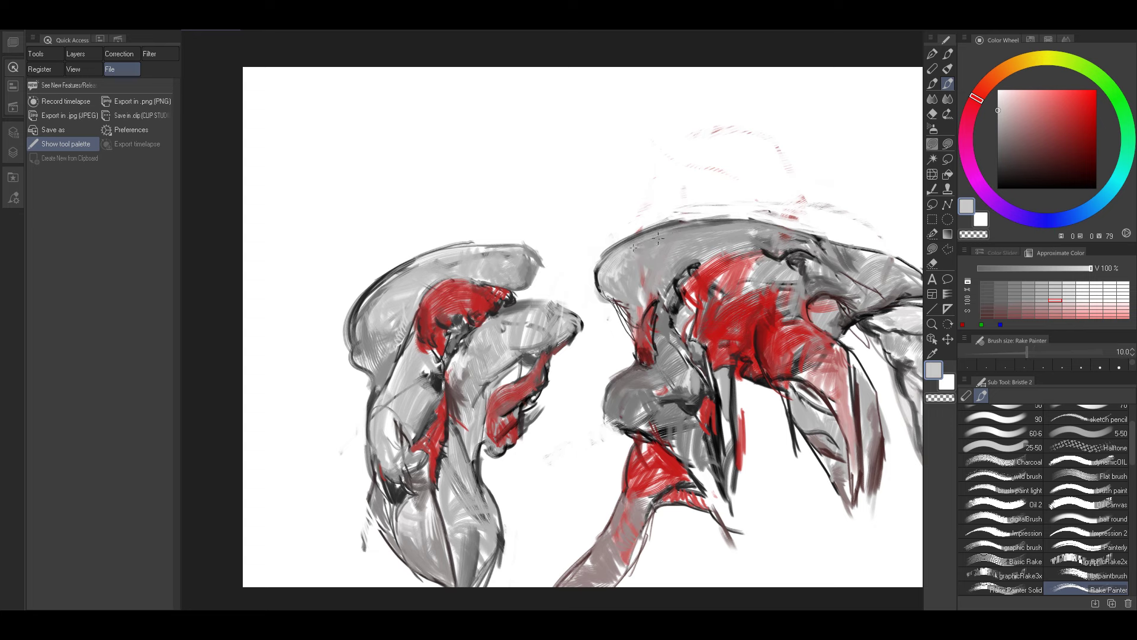
pyautogui.keyDown('alt'); pyautogui.click(636, 245); pyautogui.keyUp('alt')
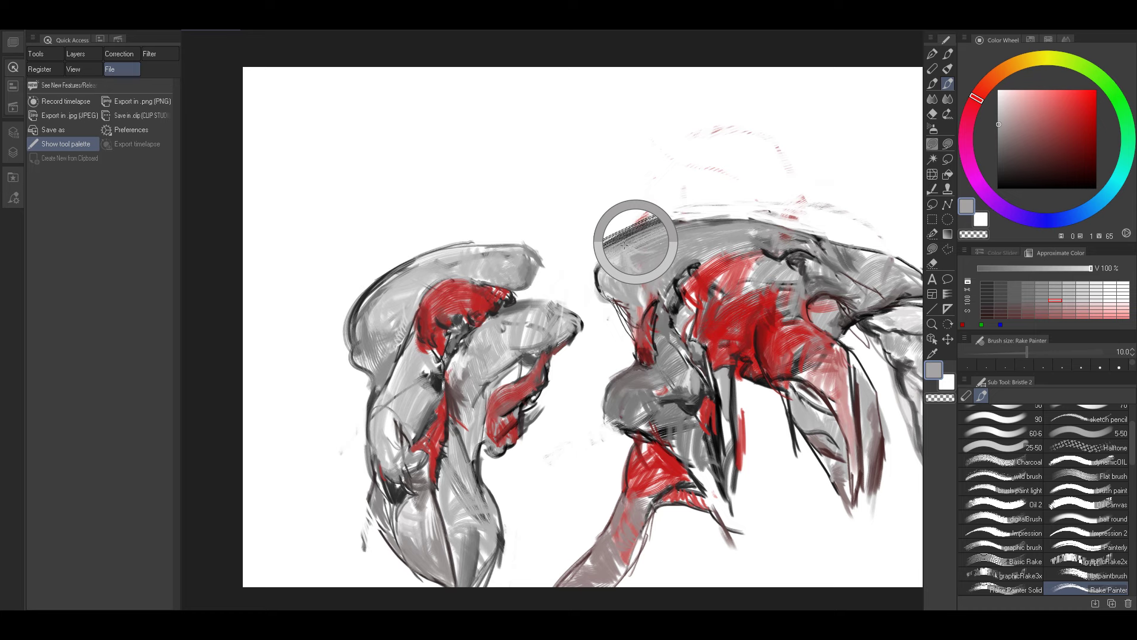
pyautogui.press(']')
pyautogui.press(']')
# Stroke a sampled dark tone across the red lower joint of the right-hand figure at brush size 15.
pyautogui.moveTo(737, 228); pyautogui.dragTo(713, 209)
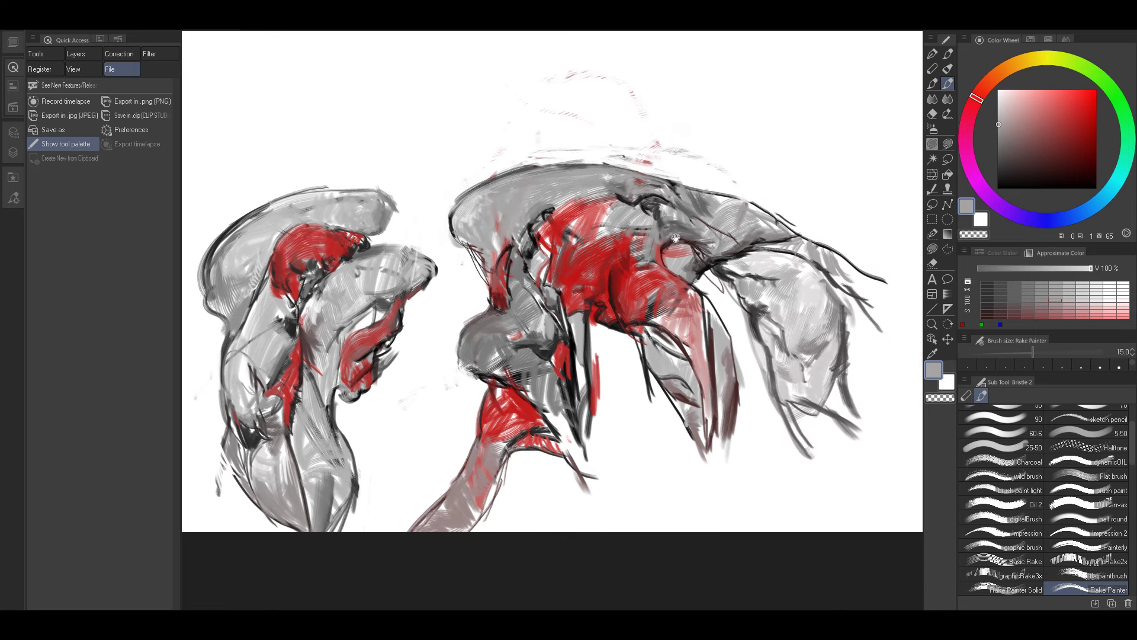
pyautogui.moveTo(646, 298); pyautogui.dragTo(698, 292)
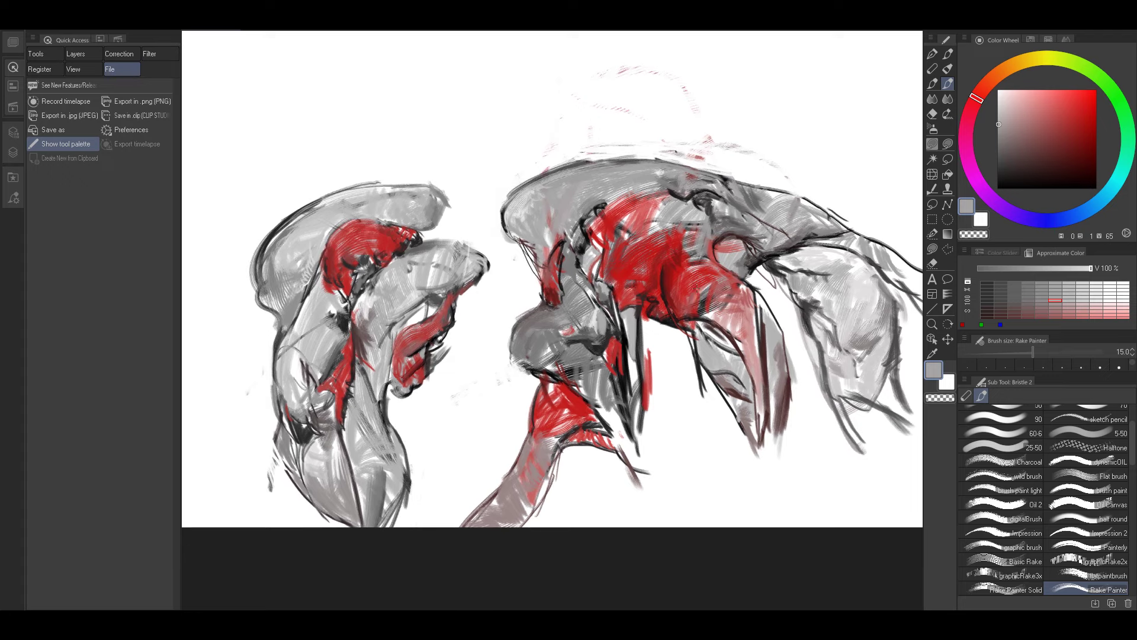
pyautogui.moveTo(590, 330); pyautogui.dragTo(652, 283)
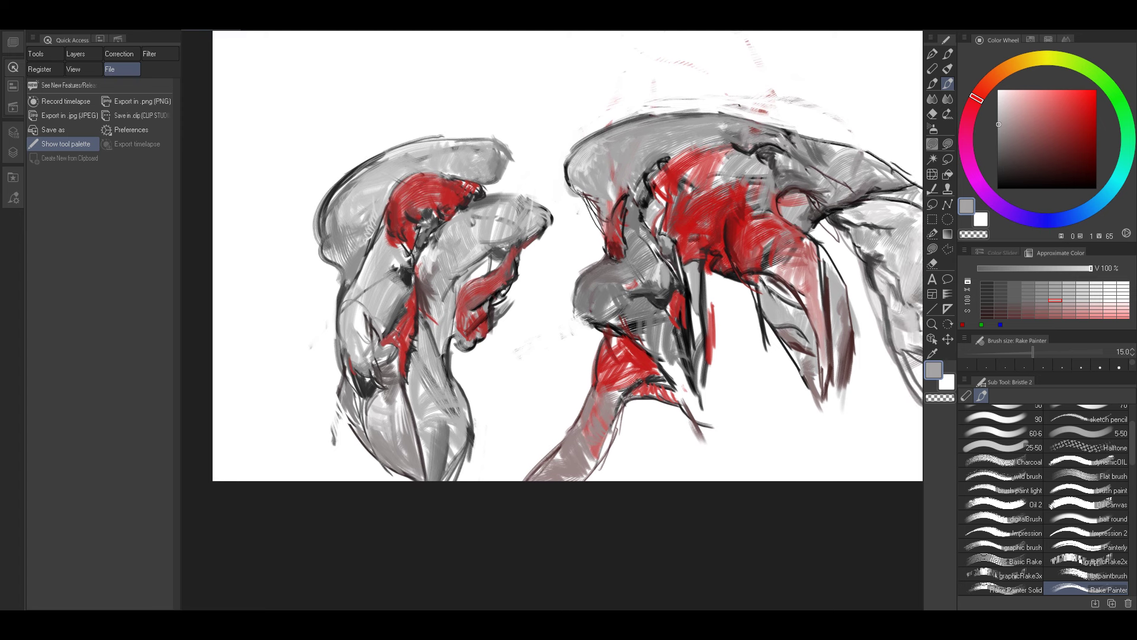
pyautogui.keyDown('alt'); pyautogui.click(646, 347); pyautogui.keyUp('alt')
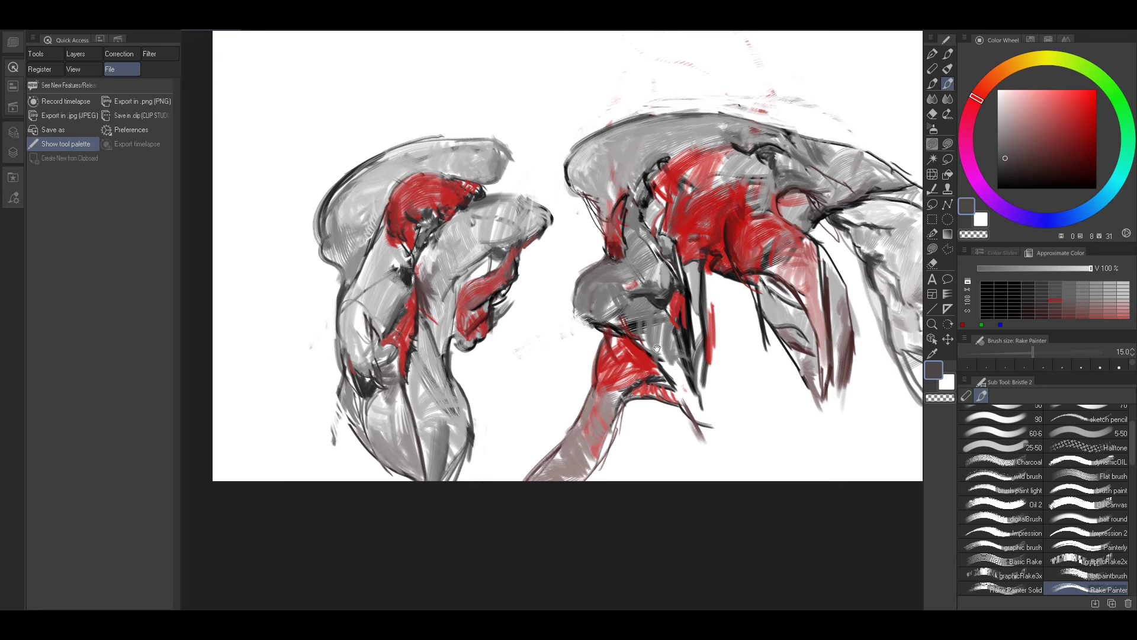
pyautogui.keyDown('alt'); pyautogui.click(607, 355); pyautogui.keyUp('alt')
pyautogui.moveTo(656, 348)
pyautogui.mouseDown()
pyautogui.moveTo(666, 342)
pyautogui.moveTo(600, 380)
pyautogui.moveTo(600, 361)
pyautogui.moveTo(596, 398)
pyautogui.mouseUp()
# Blend sampled tones and a muted red over the lower joint and its stem with a size 50 brush.
pyautogui.press(']')
pyautogui.press(']')
pyautogui.press(']')
pyautogui.keyDown('alt'); pyautogui.click(608, 353); pyautogui.keyUp('alt')
pyautogui.press(']')
pyautogui.press(']')
pyautogui.press(']')
pyautogui.keyDown('alt'); pyautogui.click(615, 368); pyautogui.keyUp('alt')
pyautogui.keyDown('alt'); pyautogui.click(616, 386); pyautogui.keyUp('alt')
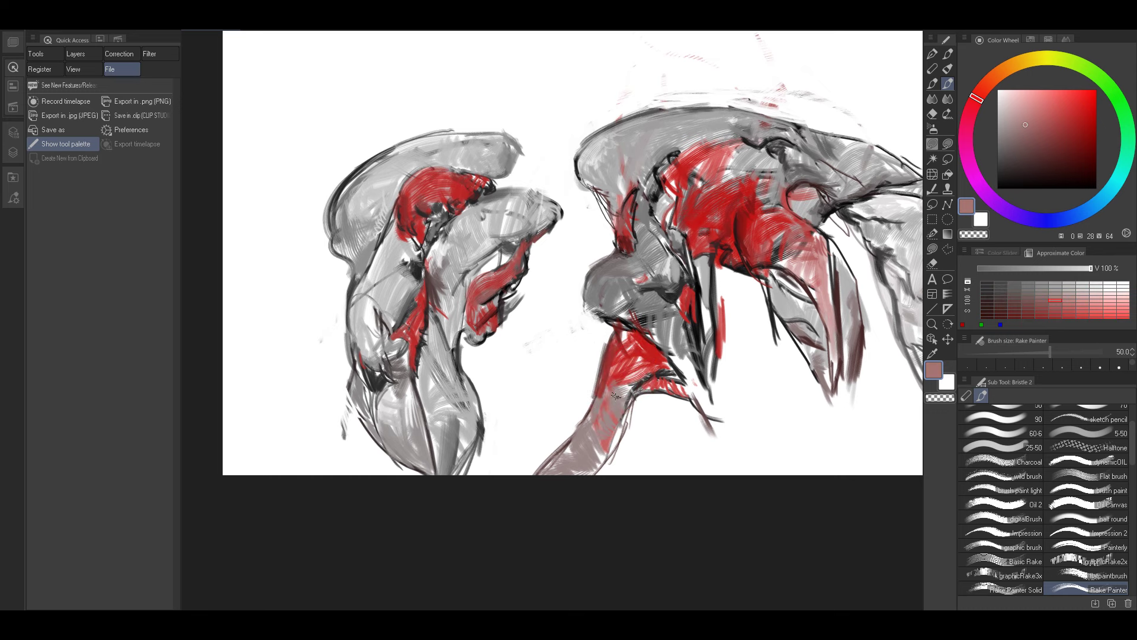
# Sample a near-black and outline the red lower joint with a small brush, adding a line outside its left edge.
pyautogui.press('[')
pyautogui.press('[')
pyautogui.press('[')
pyautogui.keyDown('alt'); pyautogui.click(693, 327); pyautogui.keyUp('alt')
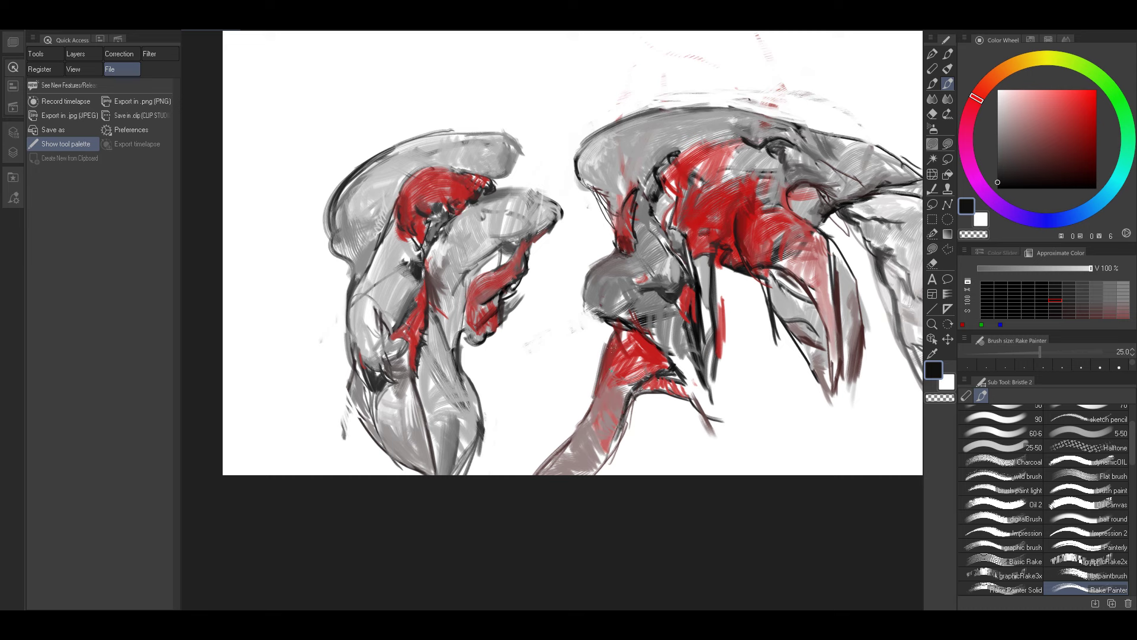
pyautogui.press('[')
pyautogui.press('[')
pyautogui.press('[')
pyautogui.press('[')
pyautogui.press('[')
pyautogui.press('[')
pyautogui.press(']')
pyautogui.press(']')
pyautogui.press(']')
pyautogui.press(']')
pyautogui.moveTo(646, 371)
pyautogui.mouseDown()
pyautogui.moveTo(627, 388)
pyautogui.moveTo(611, 334)
pyautogui.moveTo(624, 332)
pyautogui.mouseUp()
pyautogui.moveTo(617, 335); pyautogui.dragTo(583, 394)
# Fill the gap inside the lower joint's new left outline with sampled grey and muted red at brush size 50.
pyautogui.press(']')
pyautogui.press(']')
pyautogui.press(']')
pyautogui.press(']')
pyautogui.press(']')
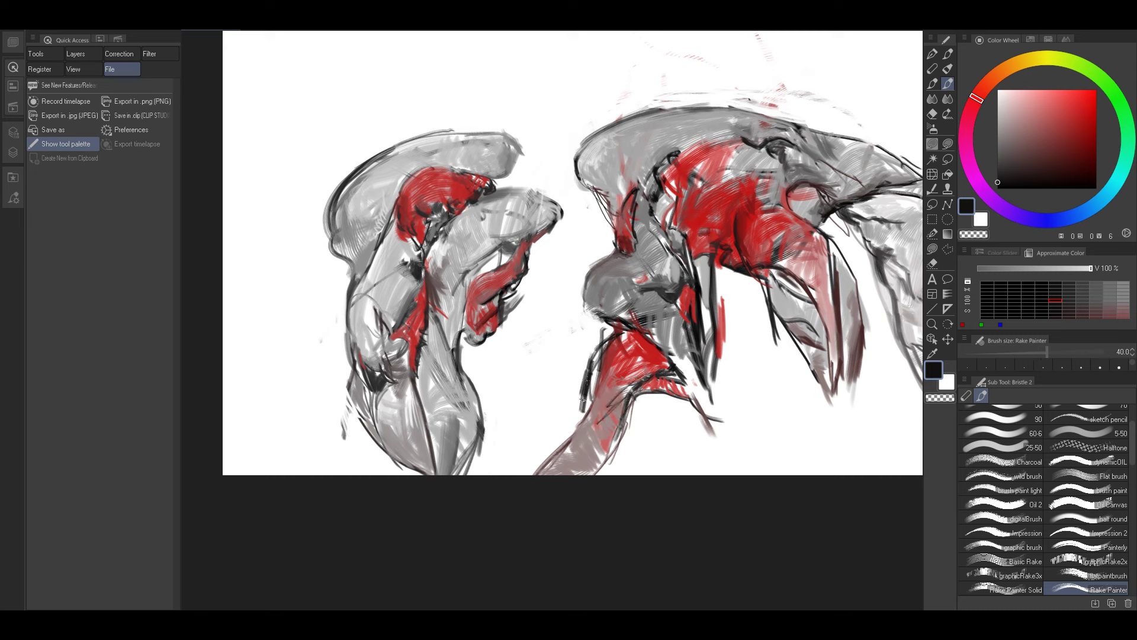
pyautogui.keyDown('alt'); pyautogui.click(589, 376); pyautogui.keyUp('alt')
pyautogui.keyDown('alt'); pyautogui.click(616, 372); pyautogui.keyUp('alt')
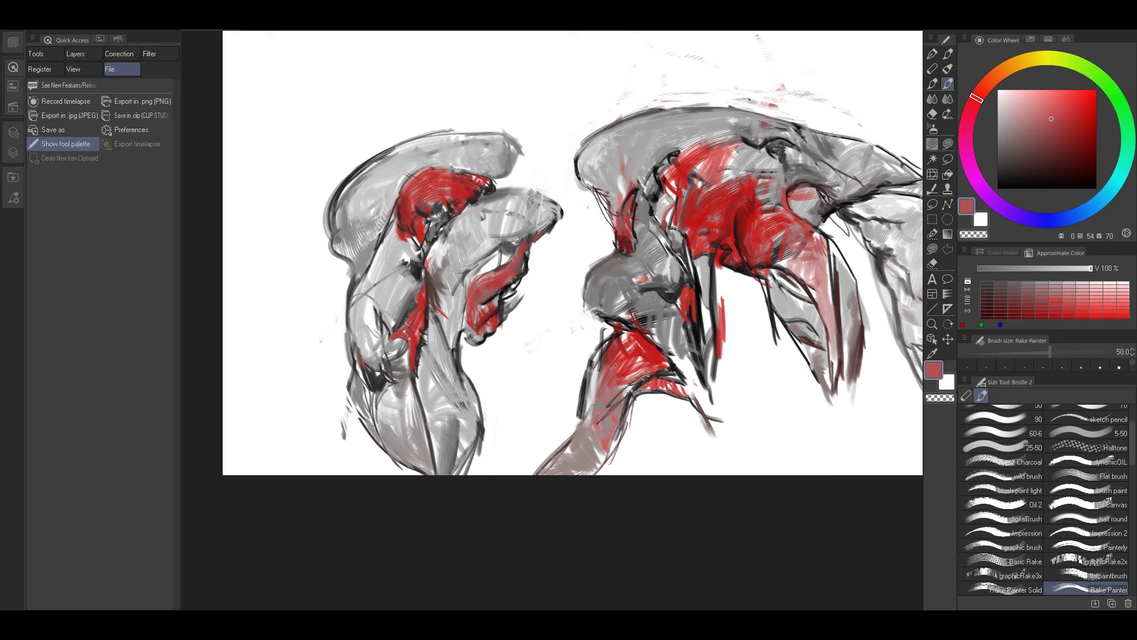
pyautogui.keyDown('alt'); pyautogui.click(592, 369); pyautogui.keyUp('alt')
pyautogui.moveTo(592, 369)
pyautogui.mouseDown()
pyautogui.moveTo(628, 333)
pyautogui.moveTo(610, 357)
pyautogui.mouseUp()
# Touch up the lower joint with sampled light and dark greys at brush sizes 25 and 20.
pyautogui.press('[')
pyautogui.press('[')
pyautogui.press('[')
pyautogui.keyDown('alt'); pyautogui.click(591, 387); pyautogui.keyUp('alt')
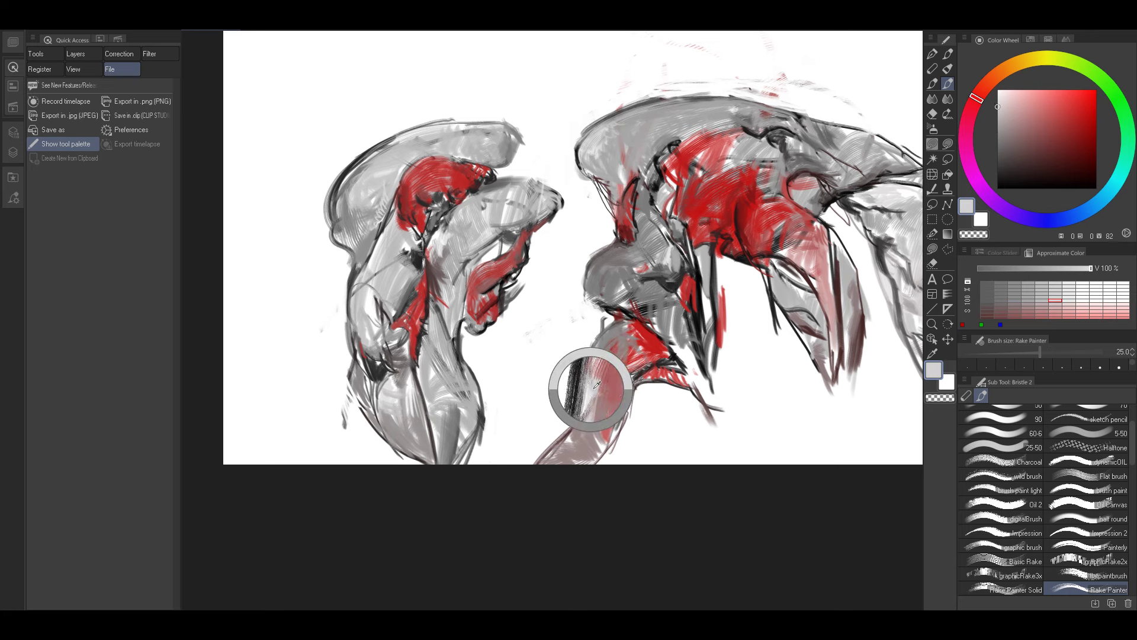
pyautogui.keyDown('alt'); pyautogui.click(636, 373); pyautogui.keyUp('alt')
pyautogui.keyDown('alt'); pyautogui.click(639, 373); pyautogui.keyUp('alt')
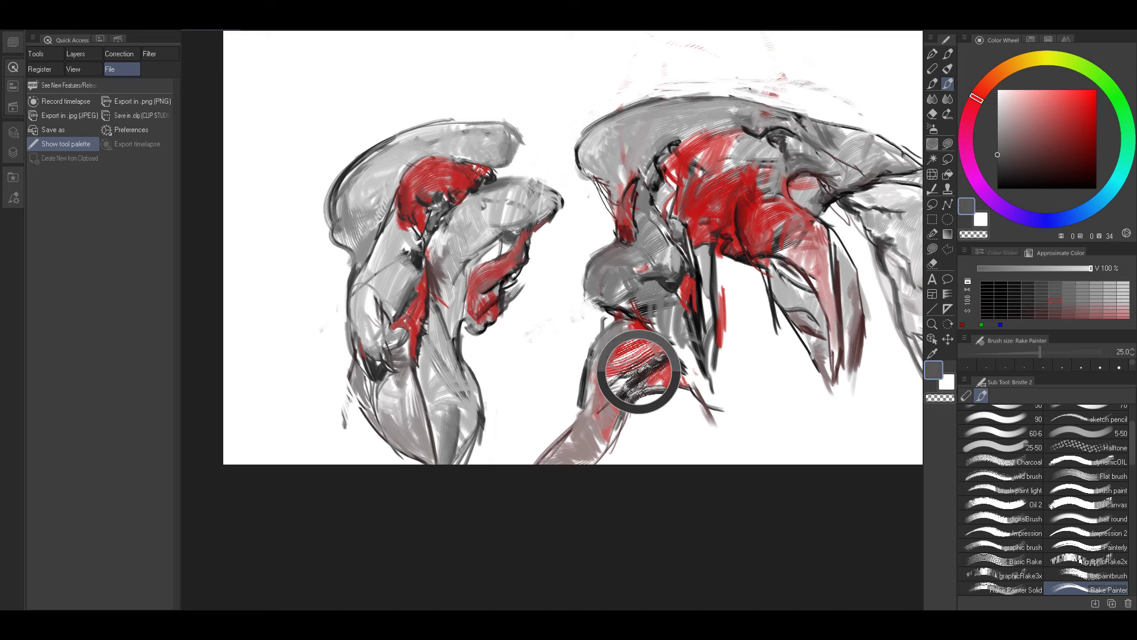
pyautogui.press('[')
pyautogui.keyDown('alt'); pyautogui.click(630, 381); pyautogui.keyUp('alt')
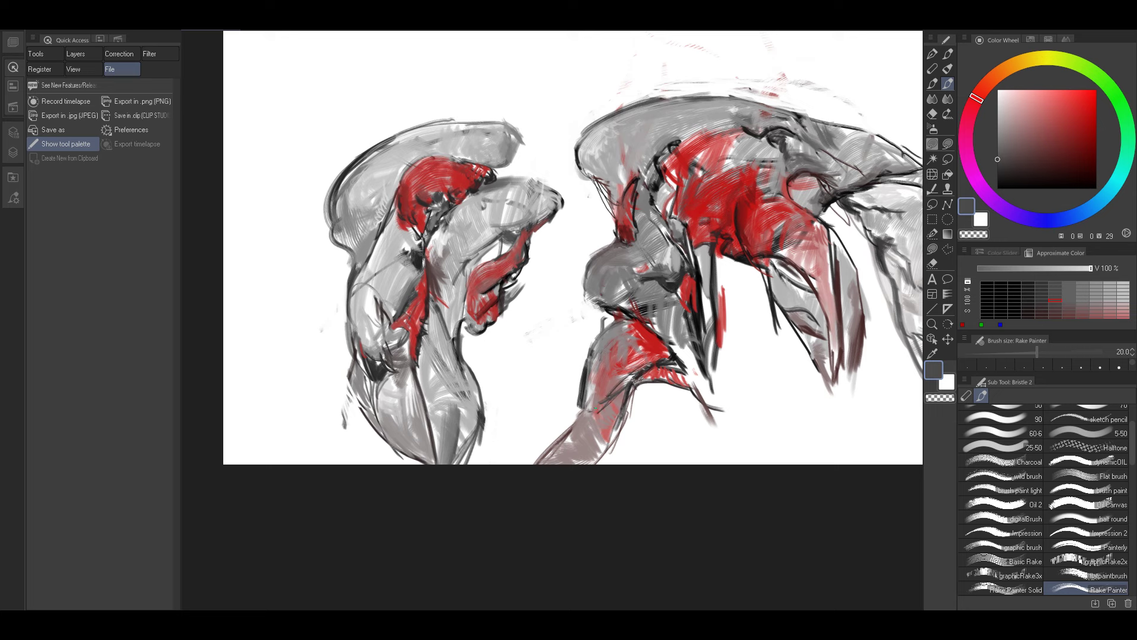
# Shade the lower joint's left edge in dark grey at brush size 25, and sample white at size 40.
pyautogui.press(']')
pyautogui.moveTo(595, 408)
pyautogui.mouseDown()
pyautogui.moveTo(632, 383)
pyautogui.moveTo(594, 385)
pyautogui.moveTo(604, 381)
pyautogui.moveTo(591, 340)
pyautogui.moveTo(604, 319)
pyautogui.mouseUp()
pyautogui.press(']')
pyautogui.press(']')
pyautogui.keyDown('alt'); pyautogui.click(579, 366); pyautogui.keyUp('alt')
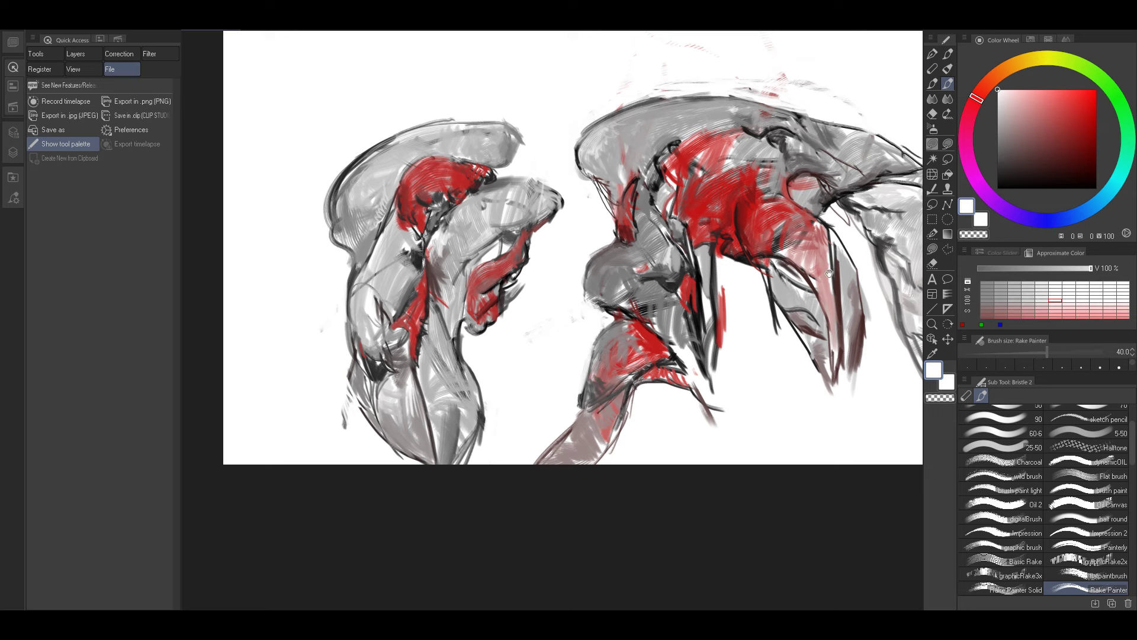
# Brush sampled pale and mid greys over the right-hand figure's hanging form, reducing the brush to size 60.
pyautogui.moveTo(829, 273); pyautogui.dragTo(728, 274)
pyautogui.moveTo(837, 262); pyautogui.dragTo(742, 288)
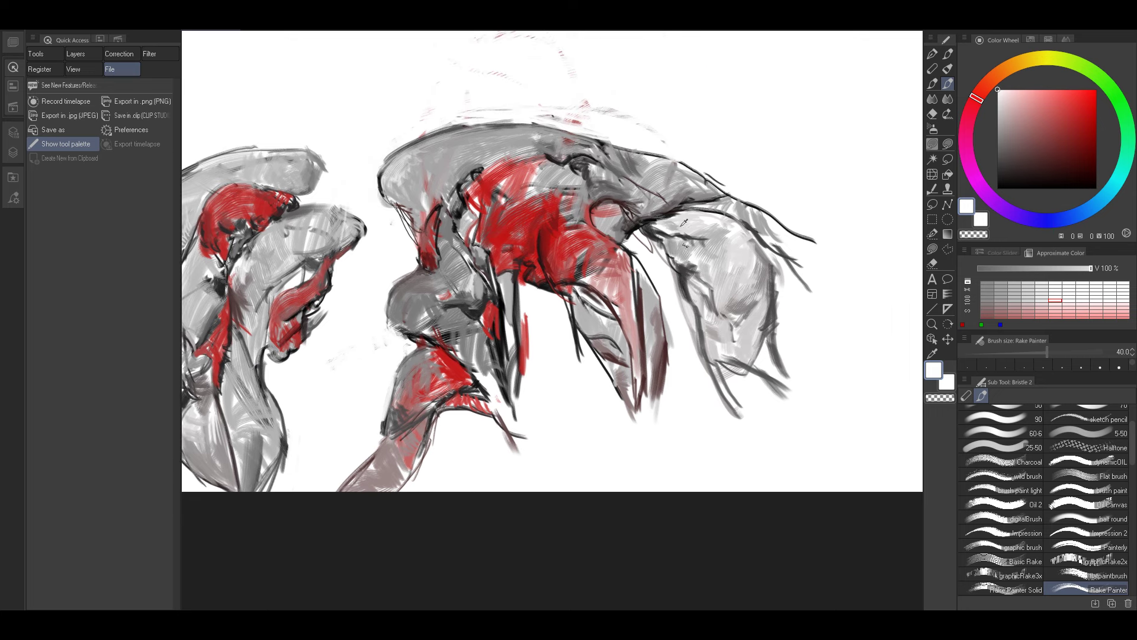
pyautogui.keyDown('alt'); pyautogui.click(679, 226); pyautogui.keyUp('alt')
pyautogui.press(']')
pyautogui.press(']')
pyautogui.press(']')
pyautogui.press(']')
pyautogui.moveTo(677, 236)
pyautogui.mouseDown()
pyautogui.moveTo(707, 274)
pyautogui.moveTo(714, 263)
pyautogui.moveTo(725, 303)
pyautogui.mouseUp()
pyautogui.keyDown('alt'); pyautogui.click(694, 271); pyautogui.keyUp('alt')
pyautogui.press('[')
pyautogui.press('[')
pyautogui.keyDown('alt'); pyautogui.click(727, 285); pyautogui.keyUp('alt')
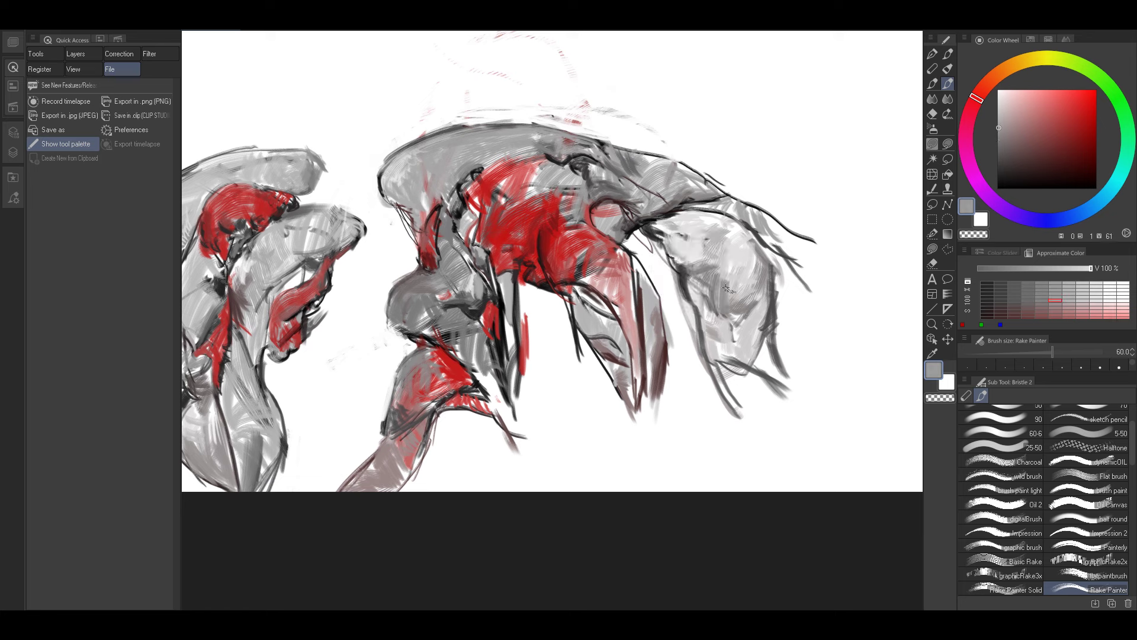
# Draw grey contour lines extending from the upper limb's tip and the hanging form's lower end at brush size 25.
pyautogui.keyDown('alt'); pyautogui.click(728, 289); pyautogui.keyUp('alt')
pyautogui.press('[')
pyautogui.press('[')
pyautogui.press('[')
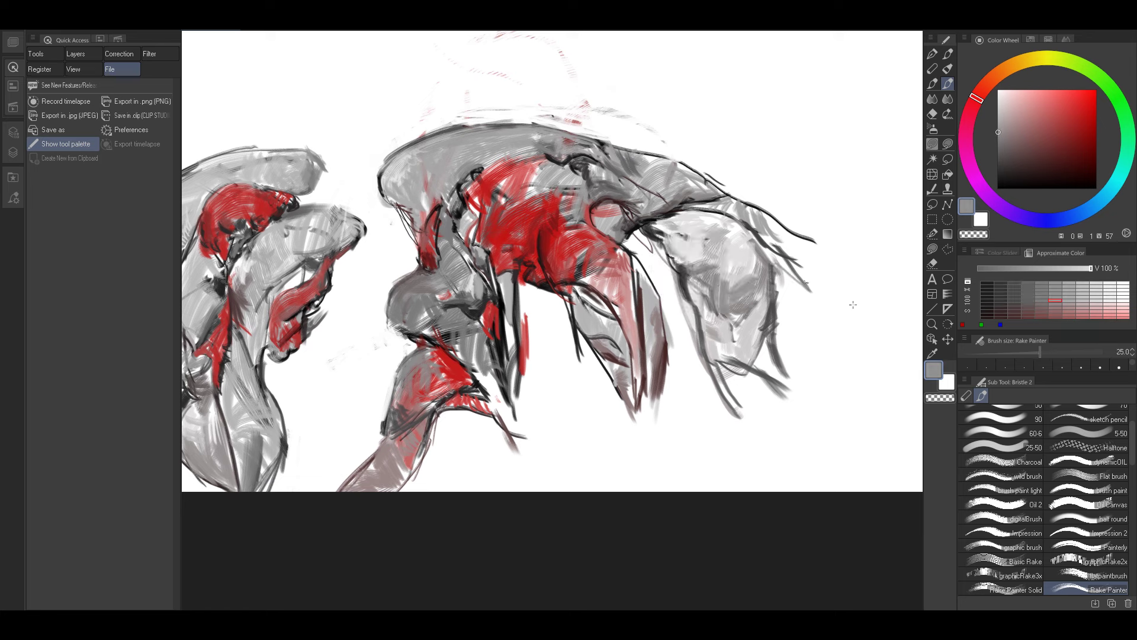
pyautogui.moveTo(862, 307)
pyautogui.mouseDown()
pyautogui.moveTo(803, 234)
pyautogui.moveTo(815, 266)
pyautogui.mouseUp()
pyautogui.moveTo(714, 362); pyautogui.dragTo(804, 444)
# Sample white and paint out stray marks below the hanging form's lower left edge at brush size 70.
pyautogui.press(']')
pyautogui.press(']')
pyautogui.keyDown('alt'); pyautogui.click(705, 366); pyautogui.keyUp('alt')
pyautogui.press(']')
pyautogui.press(']')
pyautogui.press(']')
pyautogui.moveTo(734, 409)
pyautogui.mouseDown()
pyautogui.moveTo(706, 369)
pyautogui.moveTo(739, 411)
pyautogui.mouseUp()
# Redefine the hanging form's left edge with a sampled dark grey at brush size 30.
pyautogui.moveTo(678, 309); pyautogui.dragTo(690, 344)
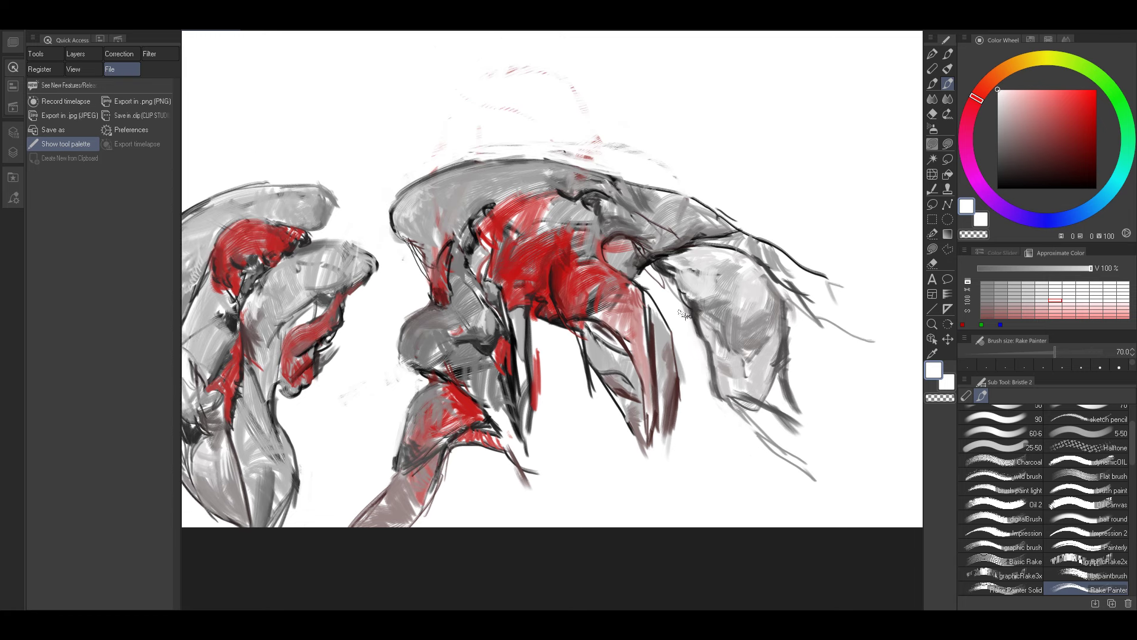
pyautogui.press('[')
pyautogui.press('[')
pyautogui.press('[')
pyautogui.press('[')
pyautogui.keyDown('alt'); pyautogui.click(679, 271); pyautogui.keyUp('alt')
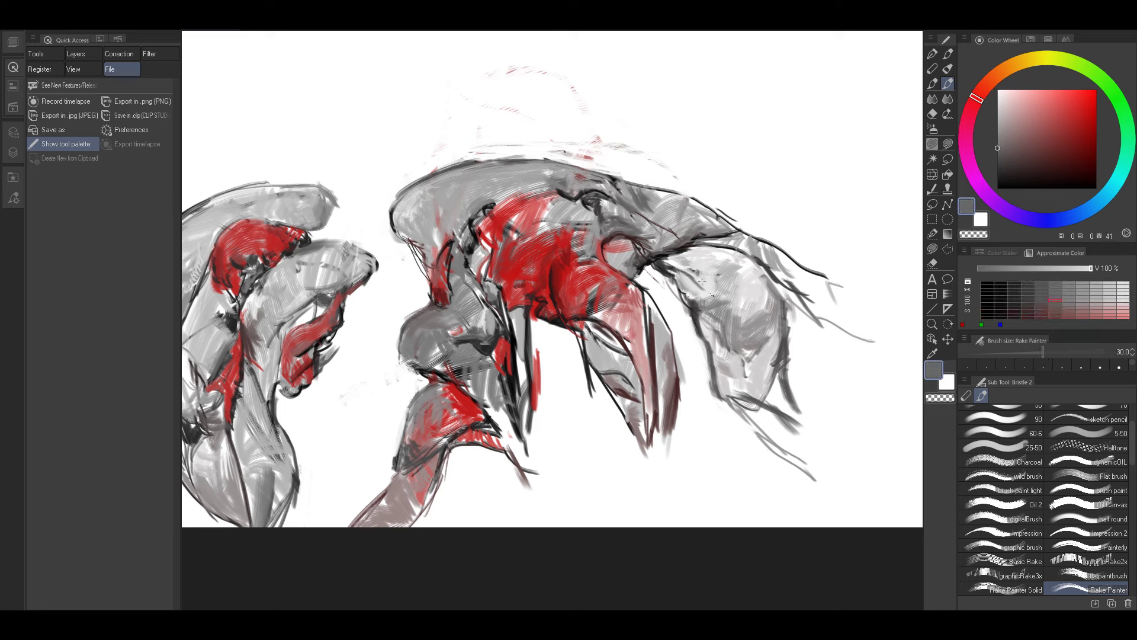
# Shade the upper and middle part of the hanging form with sampled mid greys at brush sizes 60 and 70.
pyautogui.press(']')
pyautogui.press(']')
pyautogui.press(']')
pyautogui.keyDown('alt'); pyautogui.click(705, 279); pyautogui.keyUp('alt')
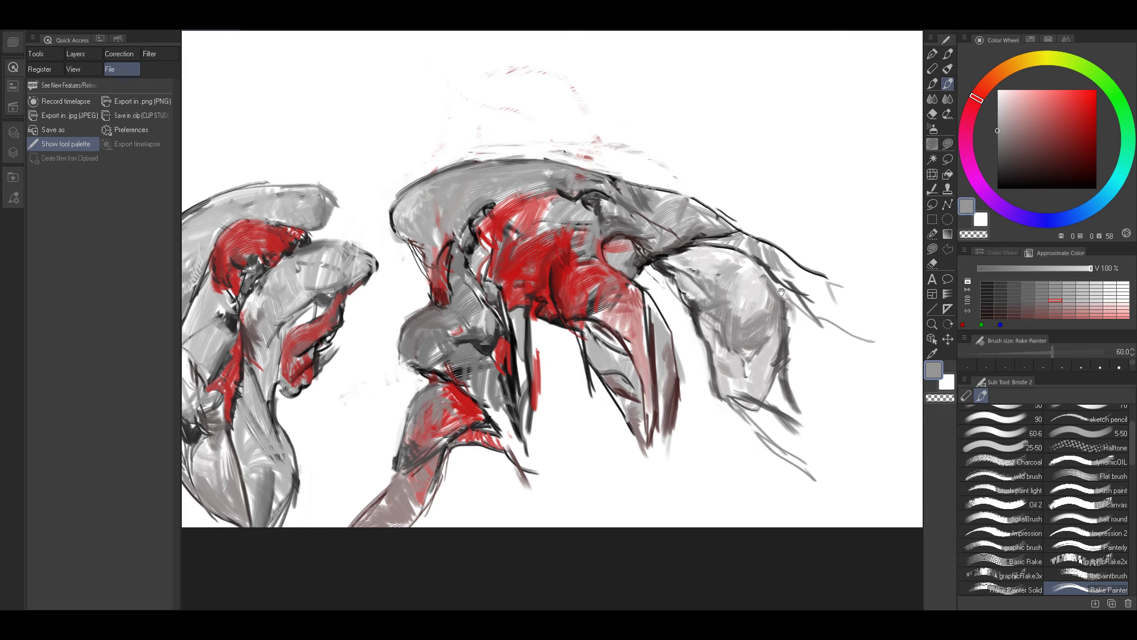
pyautogui.keyDown('alt'); pyautogui.click(716, 290); pyautogui.keyUp('alt')
pyautogui.moveTo(781, 294)
pyautogui.mouseDown()
pyautogui.moveTo(760, 275)
pyautogui.moveTo(733, 329)
pyautogui.mouseUp()
pyautogui.press(']')
# Stroke a sampled mid grey across the bottom of the hanging form with a slightly smaller brush.
pyautogui.moveTo(736, 290)
pyautogui.mouseDown()
pyautogui.moveTo(727, 316)
pyautogui.moveTo(743, 270)
pyautogui.moveTo(773, 275)
pyautogui.moveTo(778, 299)
pyautogui.moveTo(828, 213)
pyautogui.mouseUp()
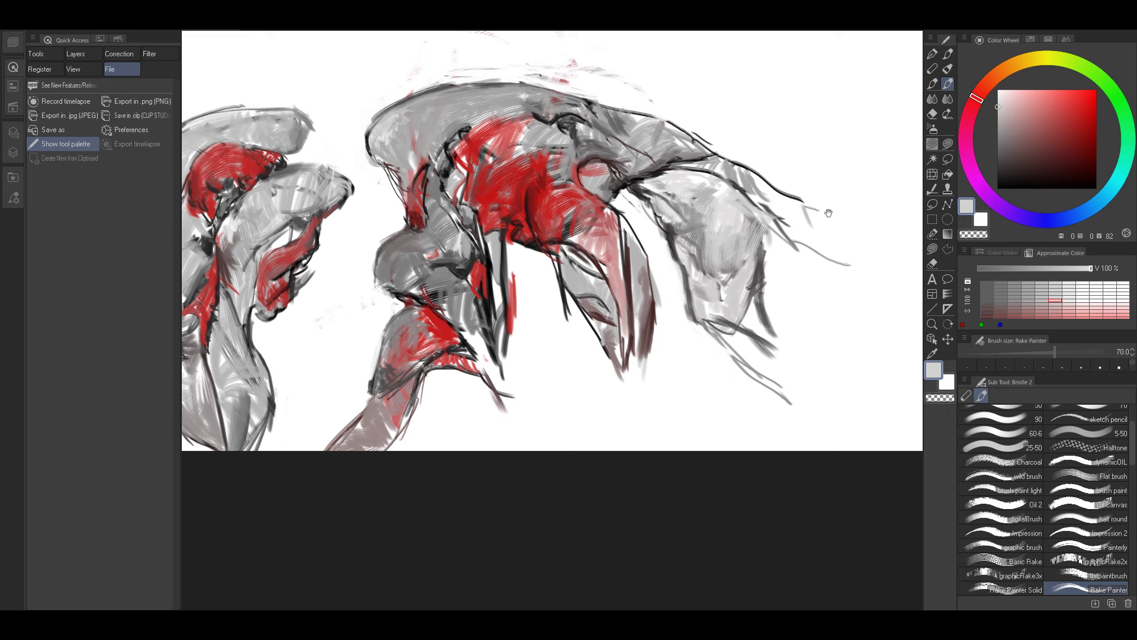
pyautogui.keyDown('alt'); pyautogui.click(718, 319); pyautogui.keyUp('alt')
pyautogui.keyDown('alt'); pyautogui.click(719, 309); pyautogui.keyUp('alt')
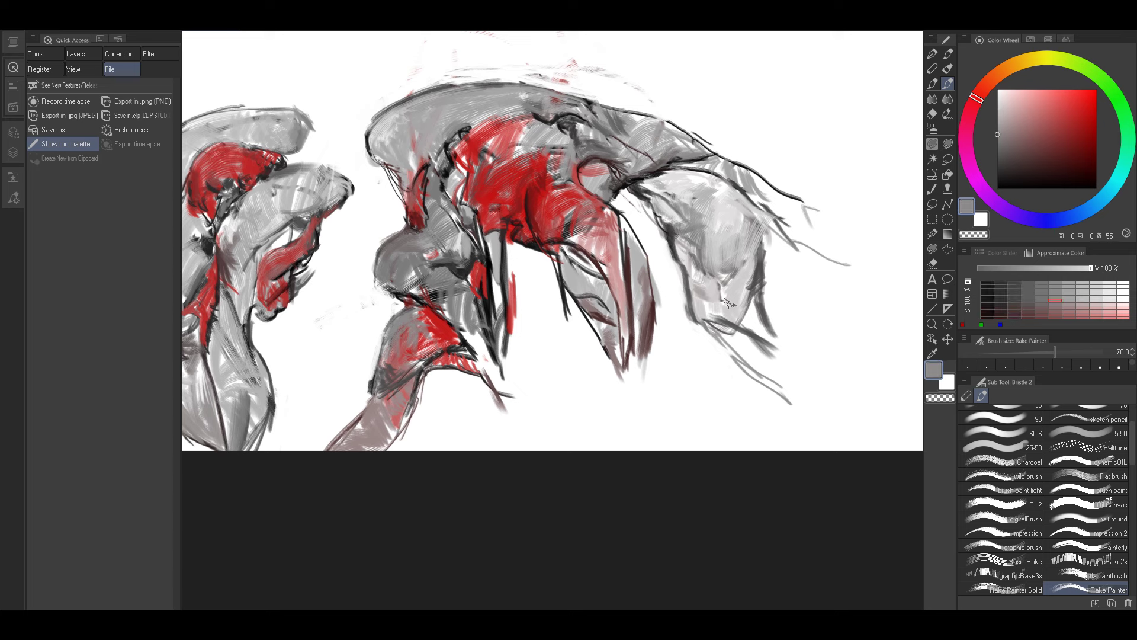
pyautogui.press('[')
pyautogui.moveTo(707, 315); pyautogui.dragTo(744, 320)
# Soften the right side of the hanging form with a sampled light grey at brush size 50.
pyautogui.press('[')
pyautogui.press('[')
pyautogui.press('[')
pyautogui.press('[')
pyautogui.press(']')
pyautogui.keyDown('alt'); pyautogui.click(748, 273); pyautogui.keyUp('alt')
pyautogui.press(']')
pyautogui.press(']')
pyautogui.press(']')
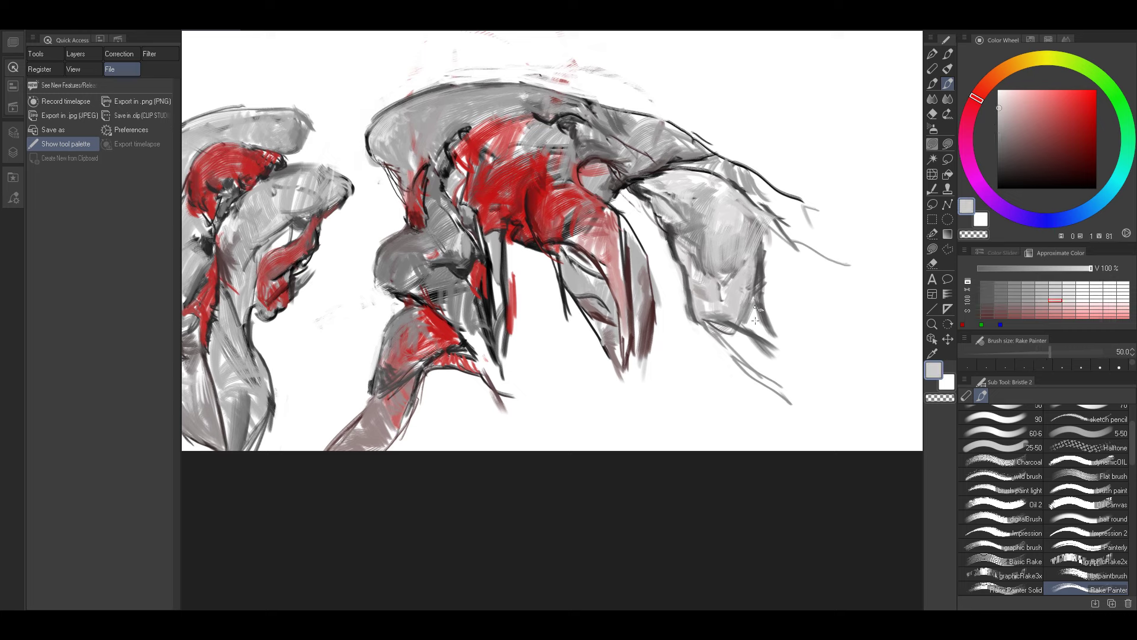
# Extend a sampled mid grey stroke down from the hanging form's lower end at brush size 50.
pyautogui.keyDown('alt'); pyautogui.click(720, 331); pyautogui.keyUp('alt')
pyautogui.keyDown('alt'); pyautogui.click(717, 327); pyautogui.keyUp('alt')
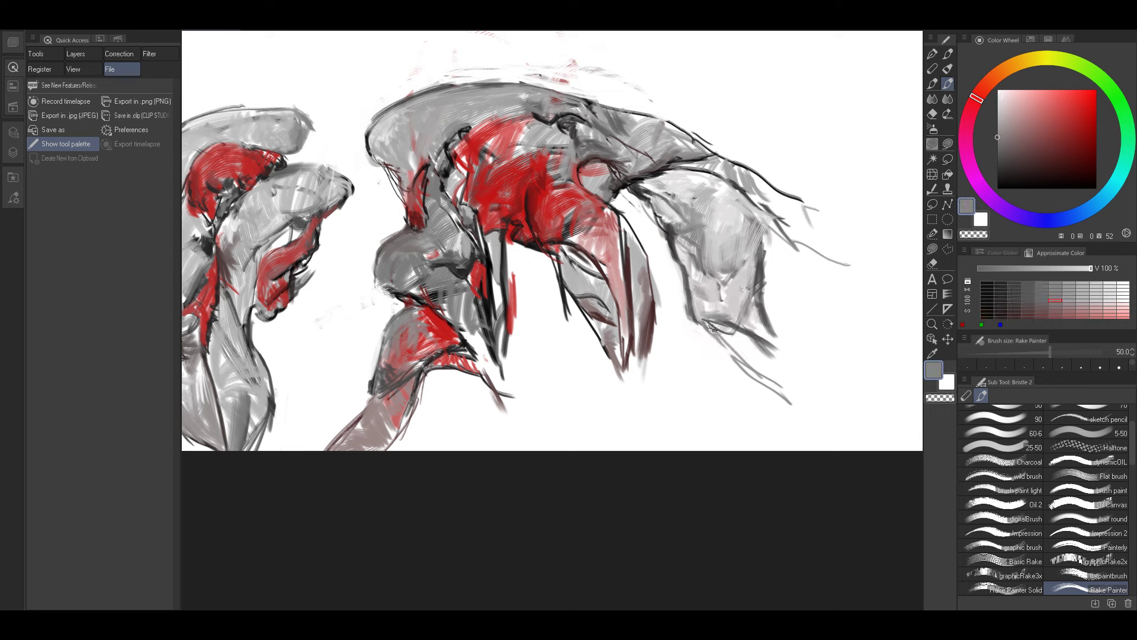
pyautogui.moveTo(711, 326); pyautogui.dragTo(738, 365)
# Lighten the hanging form's right edge and top with sampled near-white and light grey, enlarging the brush up to size 120.
pyautogui.press(']')
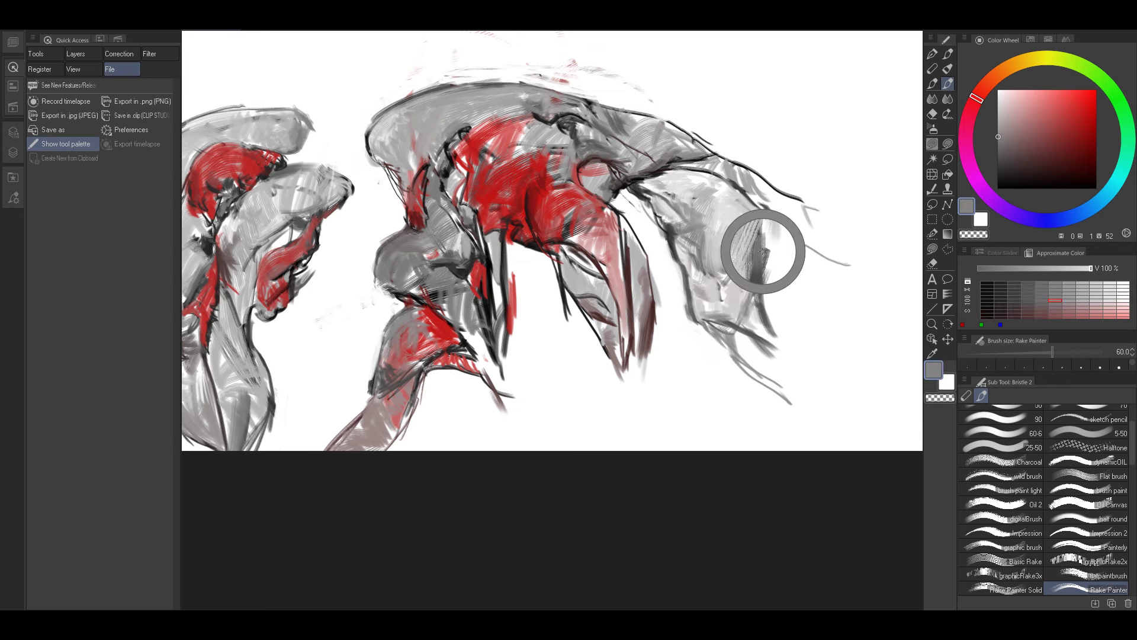
pyautogui.moveTo(769, 224); pyautogui.dragTo(743, 235)
pyautogui.keyDown('alt'); pyautogui.click(745, 231); pyautogui.keyUp('alt')
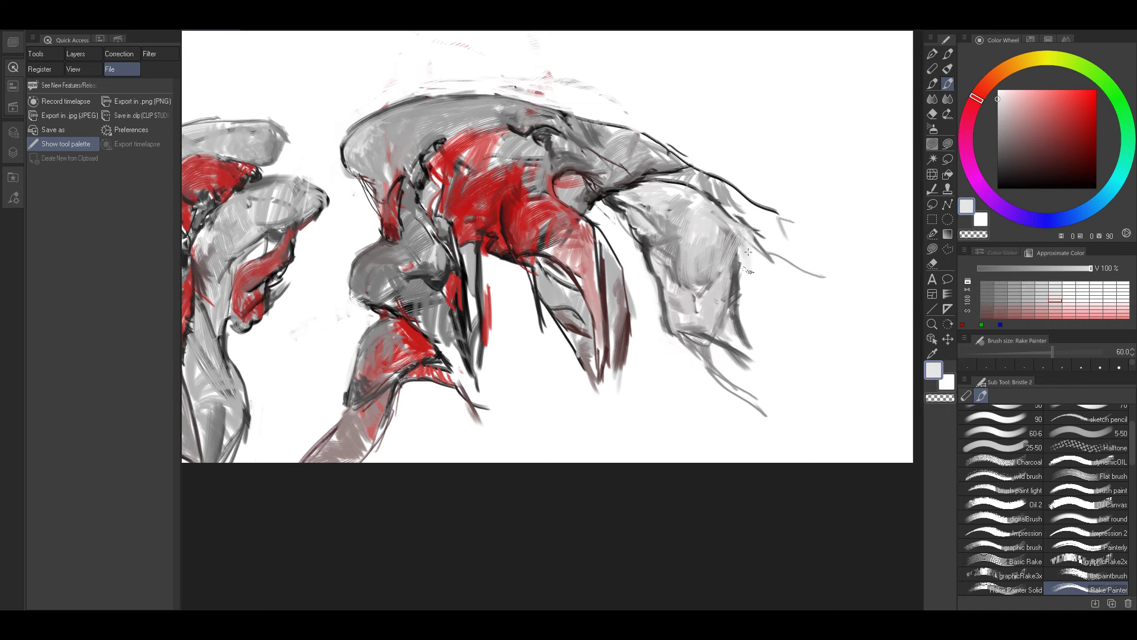
pyautogui.press(']')
pyautogui.keyDown('alt'); pyautogui.click(687, 234); pyautogui.keyUp('alt')
pyautogui.press(']')
pyautogui.press(']')
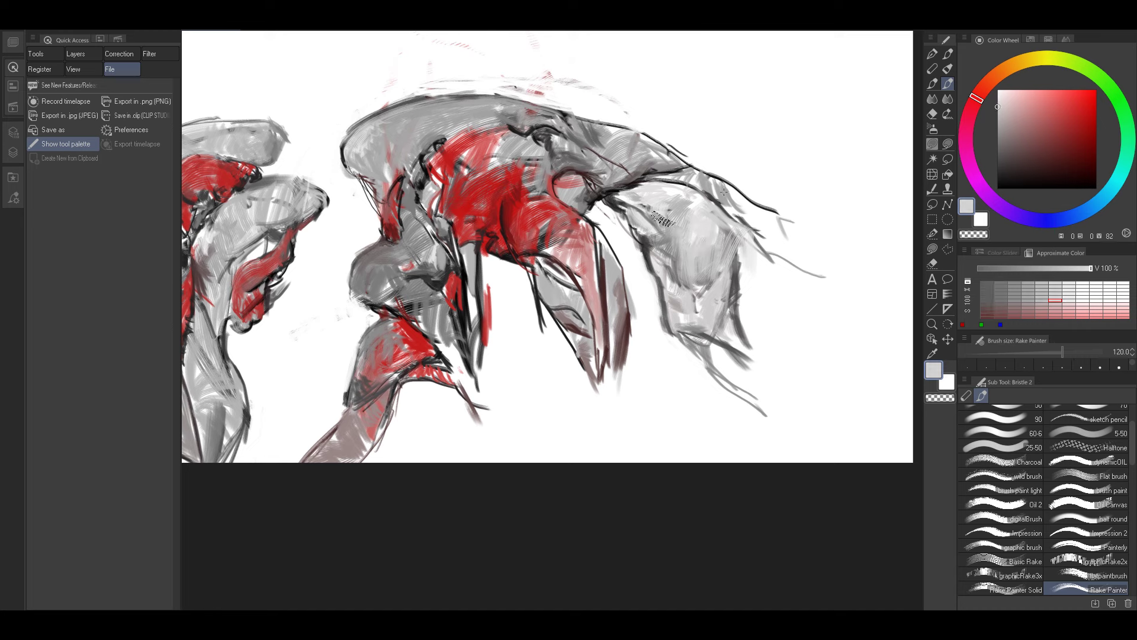
pyautogui.press('[')
# Flip the canvas view horizontally to check the right-hand figure's shape in mirror image.
pyautogui.press('h')
pyautogui.moveTo(747, 290); pyautogui.dragTo(717, 290)
pyautogui.moveTo(412, 178); pyautogui.dragTo(526, 224)
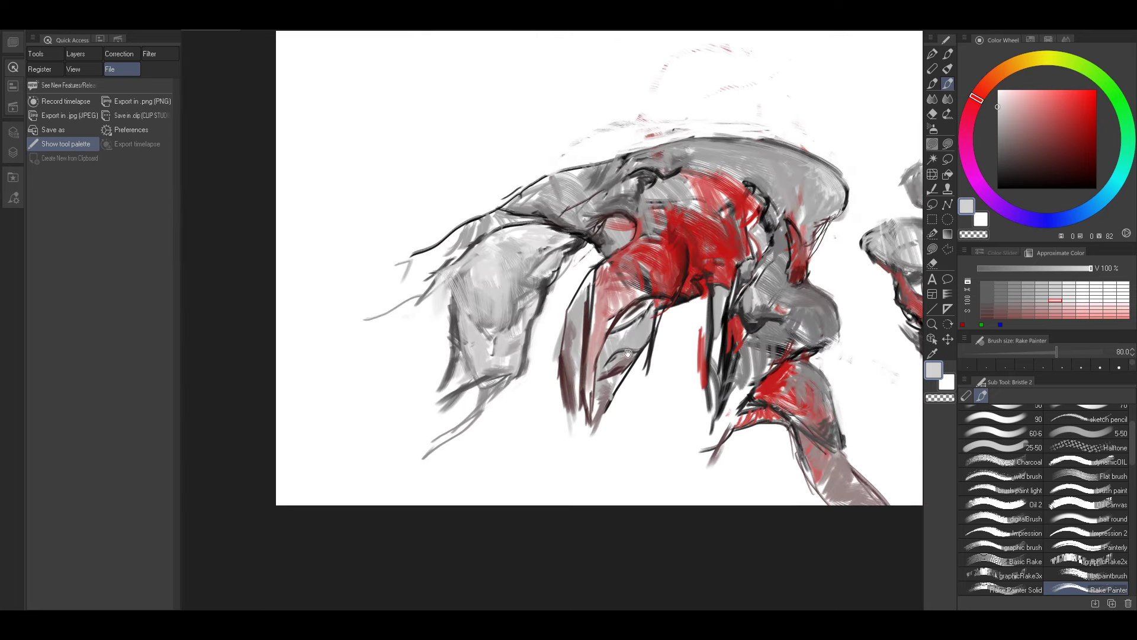
pyautogui.moveTo(539, 306); pyautogui.dragTo(625, 318)
pyautogui.keyDown('alt'); pyautogui.click(788, 252); pyautogui.keyUp('alt')
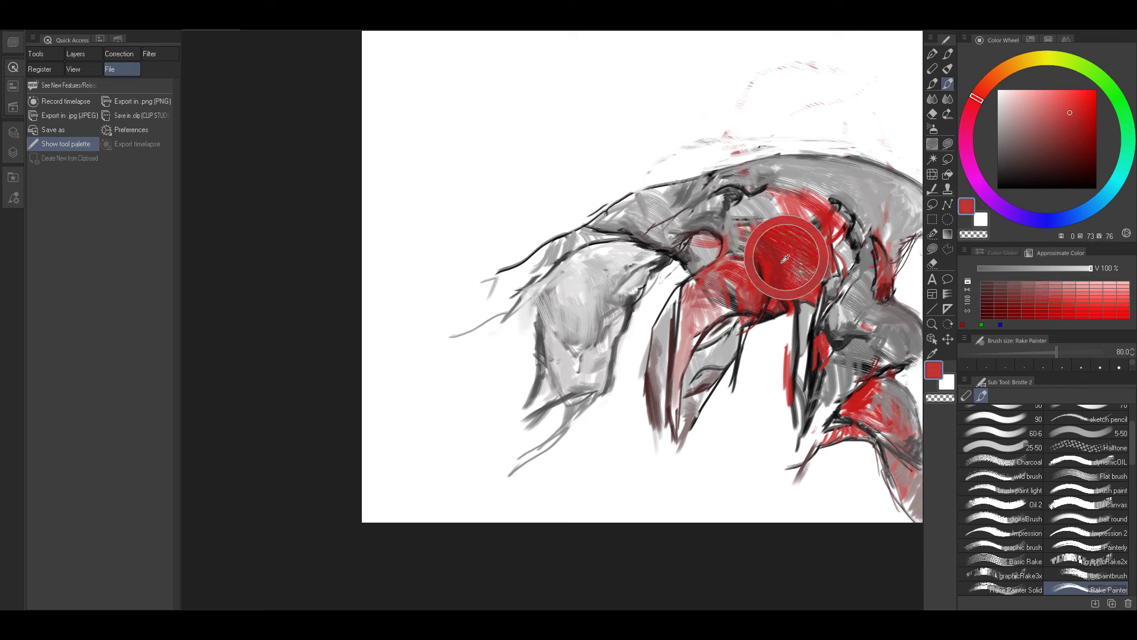
pyautogui.moveTo(583, 228)
pyautogui.mouseDown()
pyautogui.moveTo(527, 230)
pyautogui.moveTo(593, 233)
pyautogui.mouseUp()
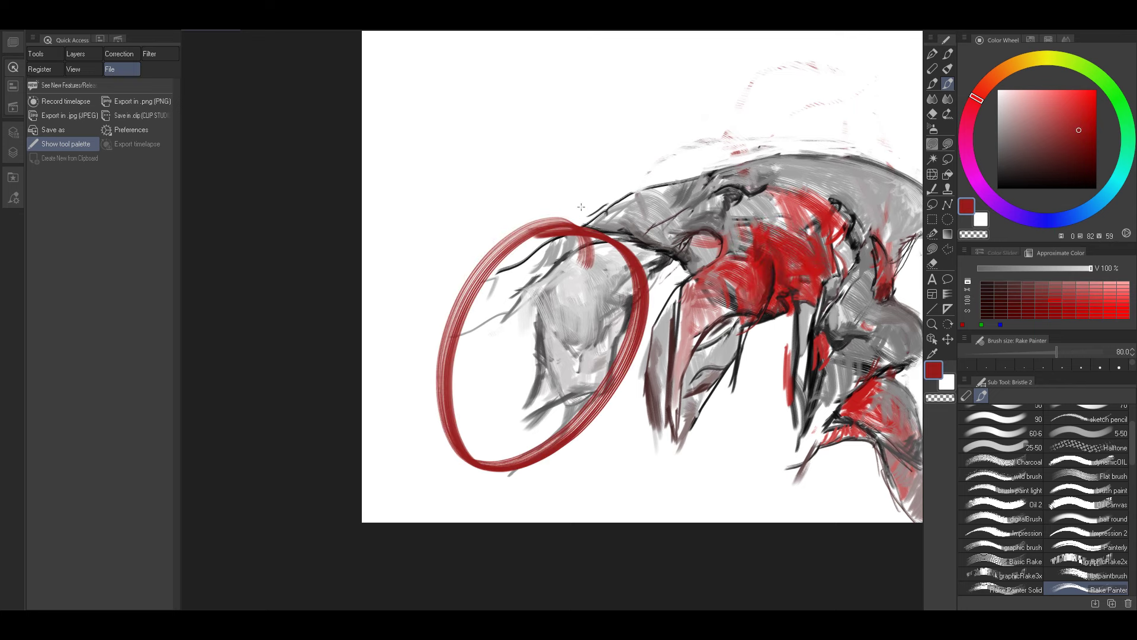
pyautogui.hotkey('ctrl', 'z')
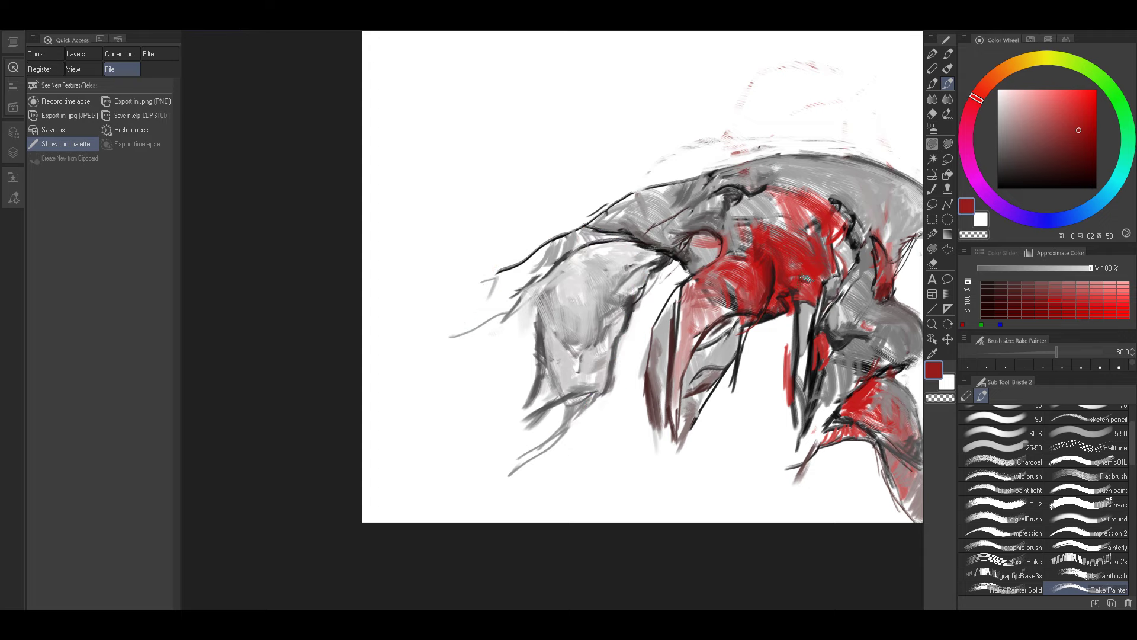
# Flip the canvas view back to normal and sample a light grey from the hanging form at brush size 70.
pyautogui.moveTo(807, 285); pyautogui.dragTo(719, 298)
pyautogui.press('h')
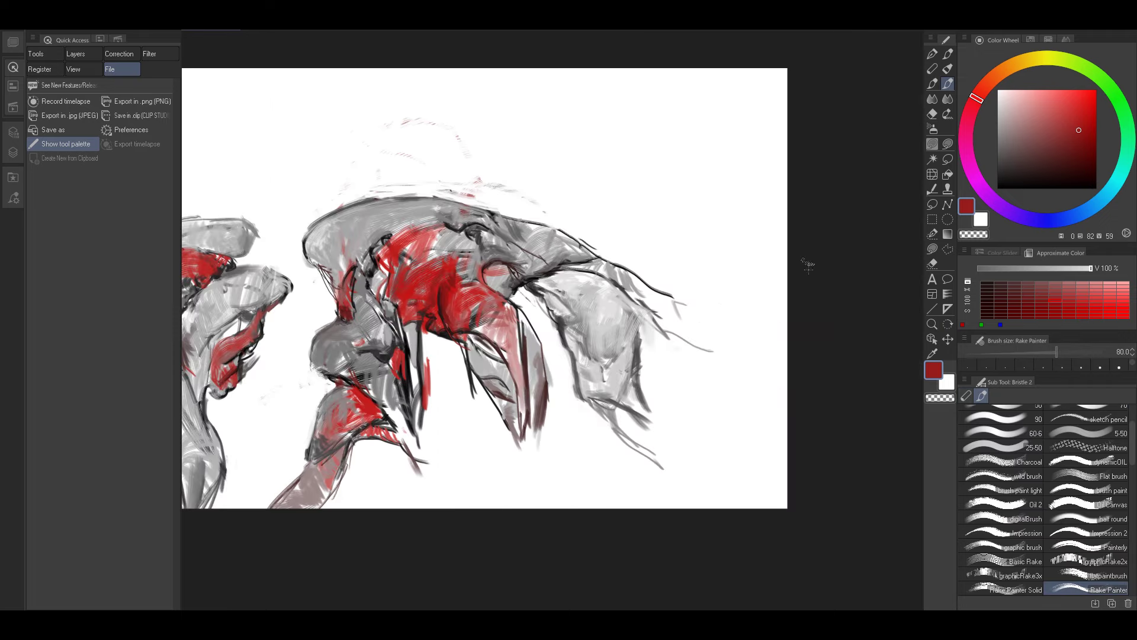
pyautogui.moveTo(621, 311); pyautogui.dragTo(727, 292)
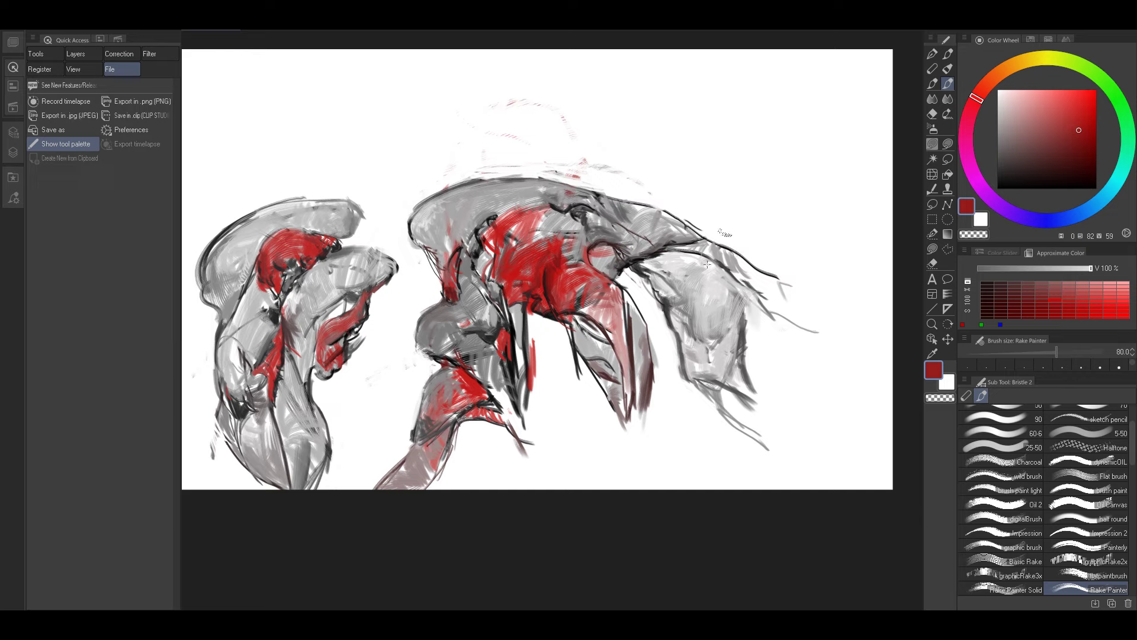
pyautogui.moveTo(579, 308); pyautogui.dragTo(660, 312)
pyautogui.keyDown('alt'); pyautogui.click(739, 268); pyautogui.keyUp('alt')
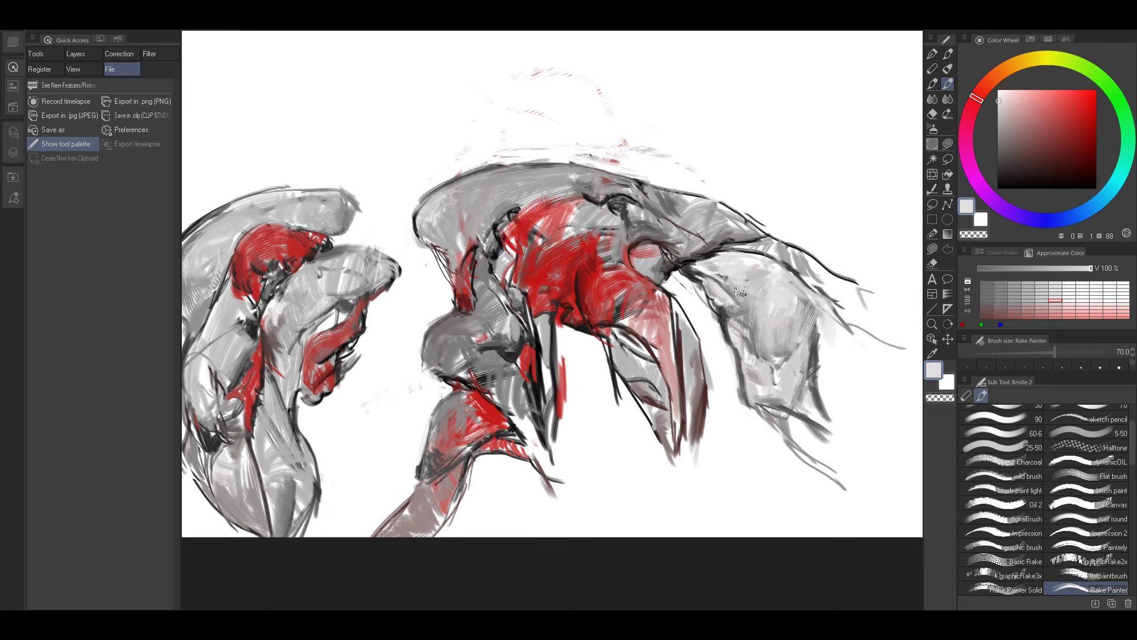
# Shade the lower part of the hanging form with sampled mid and light greys at brush sizes 30 to 50.
pyautogui.press('[')
pyautogui.press('[')
pyautogui.press('[')
pyautogui.press('[')
pyautogui.moveTo(787, 270); pyautogui.dragTo(764, 261)
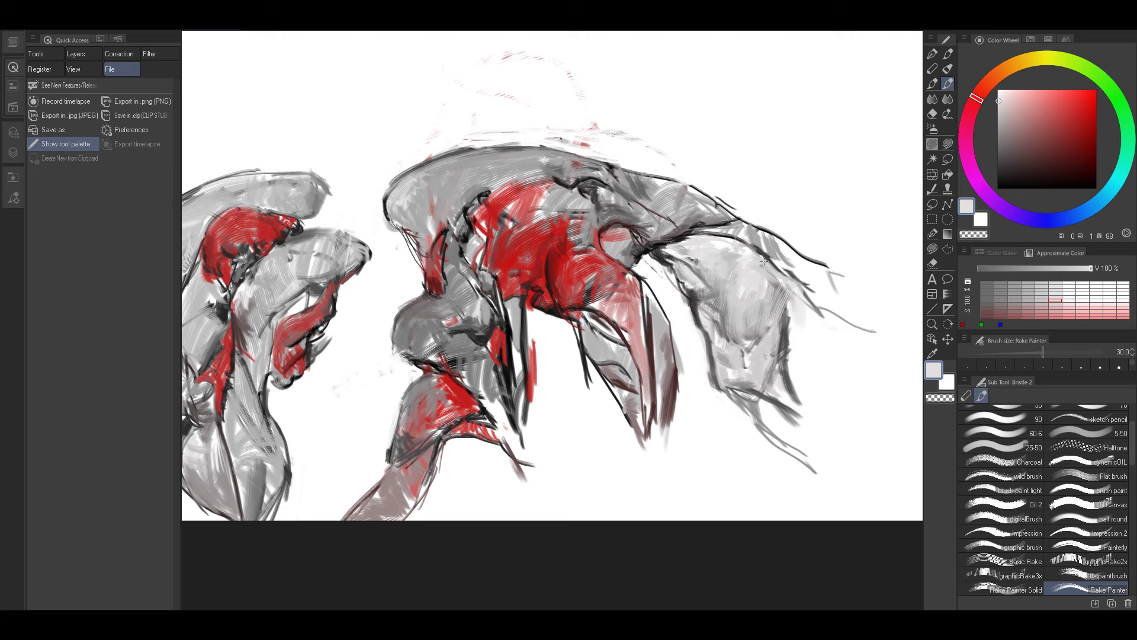
pyautogui.keyDown('alt'); pyautogui.click(726, 329); pyautogui.keyUp('alt')
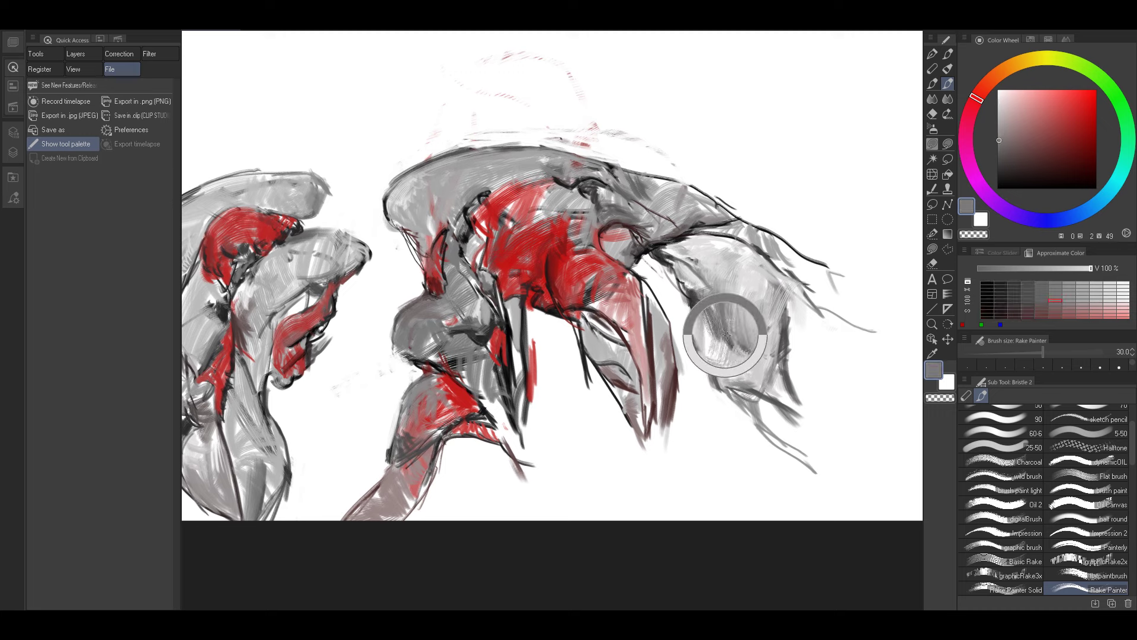
pyautogui.keyDown('alt'); pyautogui.click(755, 390); pyautogui.keyUp('alt')
pyautogui.press(']')
pyautogui.press(']')
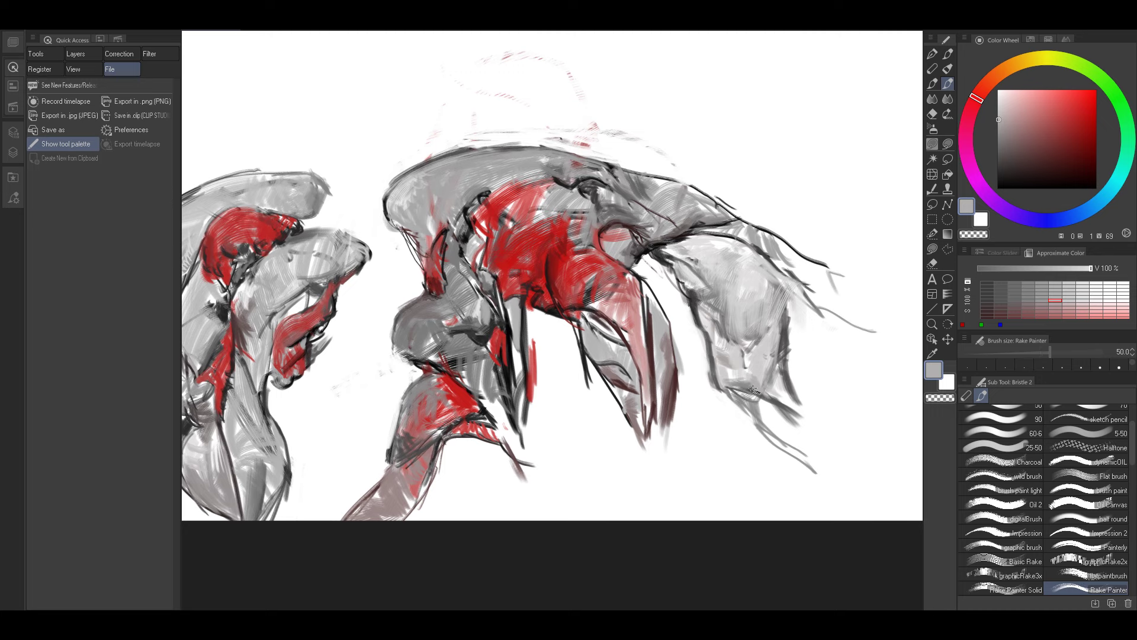
# Darken the hanging form's lower contour with a sampled dark grey at brush size 25.
pyautogui.keyDown('alt'); pyautogui.click(753, 390); pyautogui.keyUp('alt')
pyautogui.press('[')
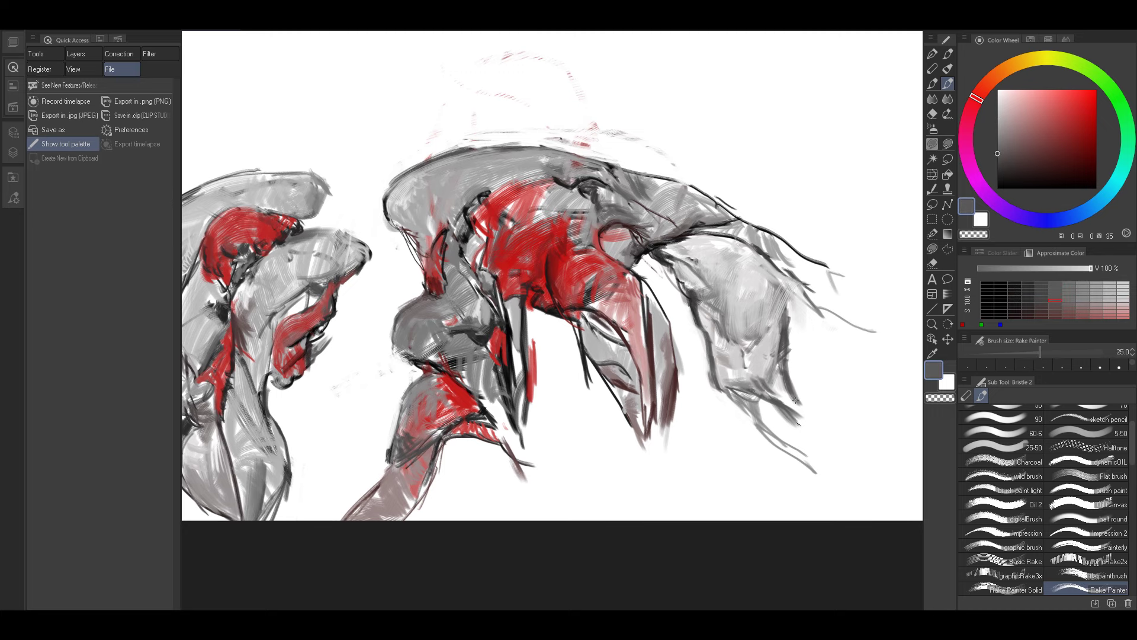
pyautogui.press('[')
# Accent the narrow red strip beneath the right-hand figure's upper end with sampled near-black at brush size 20.
pyautogui.moveTo(744, 222)
pyautogui.mouseDown()
pyautogui.moveTo(707, 188)
pyautogui.moveTo(824, 203)
pyautogui.mouseUp()
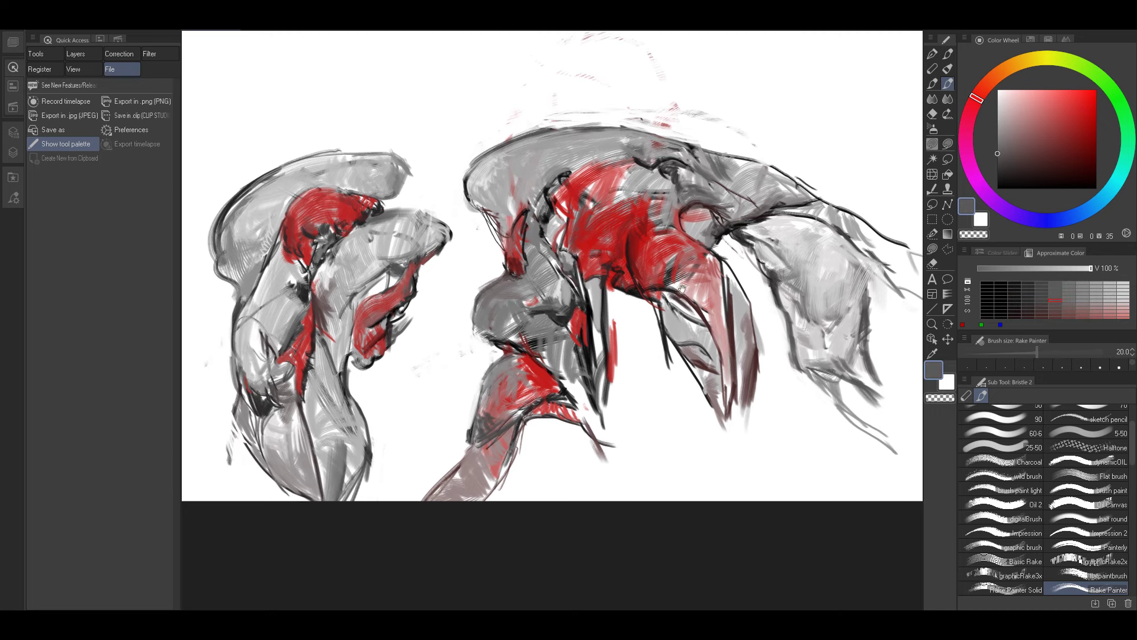
pyautogui.moveTo(683, 289)
pyautogui.mouseDown()
pyautogui.moveTo(832, 234)
pyautogui.moveTo(800, 237)
pyautogui.moveTo(812, 260)
pyautogui.mouseUp()
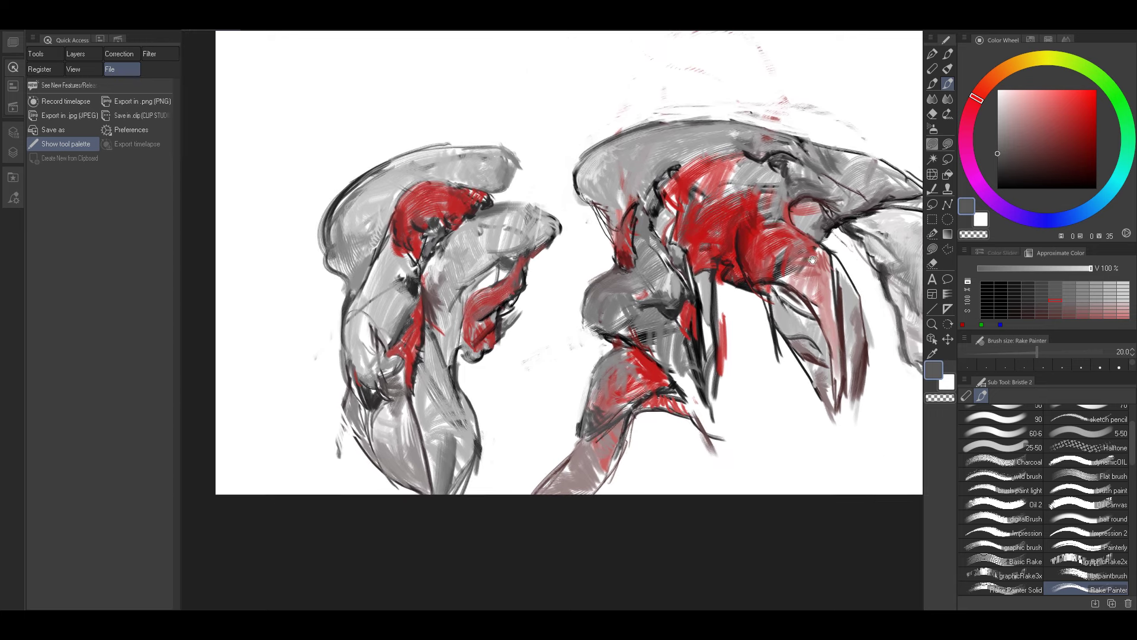
pyautogui.moveTo(897, 228); pyautogui.dragTo(801, 254)
pyautogui.moveTo(650, 318)
pyautogui.mouseDown()
pyautogui.moveTo(613, 331)
pyautogui.moveTo(684, 306)
pyautogui.mouseUp()
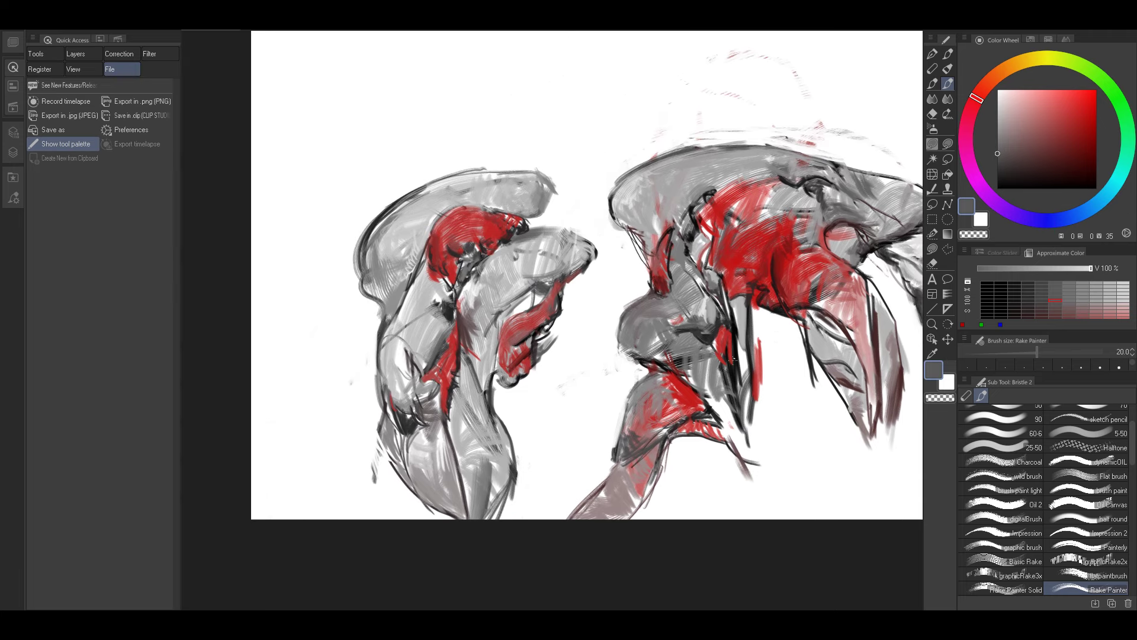
pyautogui.keyDown('alt'); pyautogui.click(732, 370); pyautogui.keyUp('alt')
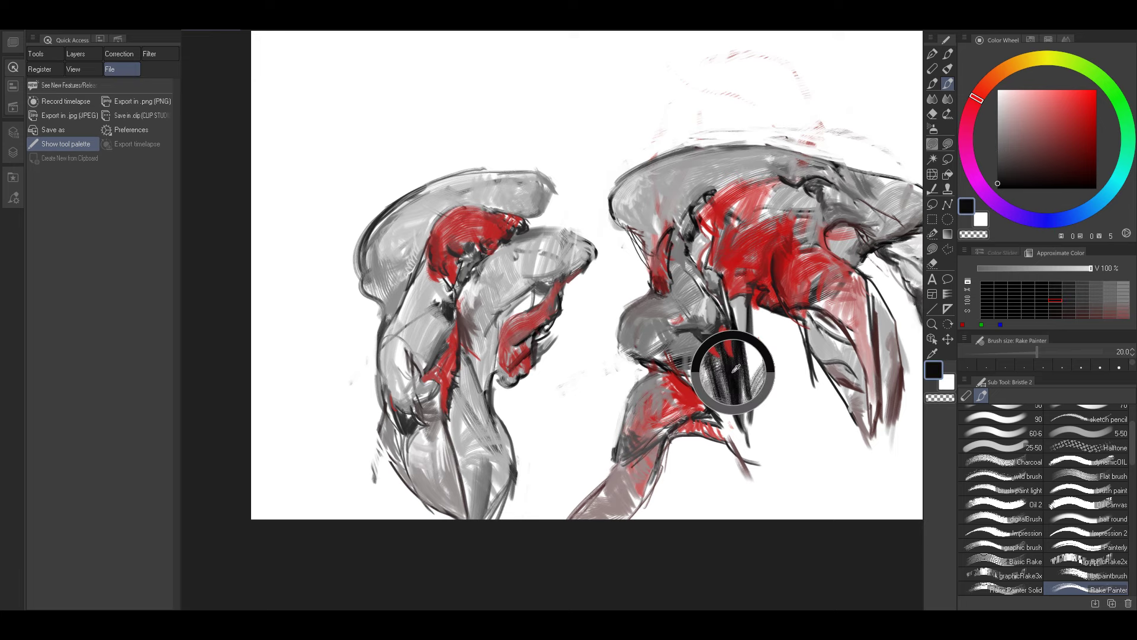
pyautogui.moveTo(699, 273); pyautogui.dragTo(725, 310)
# Widen the narrow red strip into a triangular red flap below the upper end using sampled reds.
pyautogui.keyDown('alt'); pyautogui.click(696, 296); pyautogui.keyUp('alt')
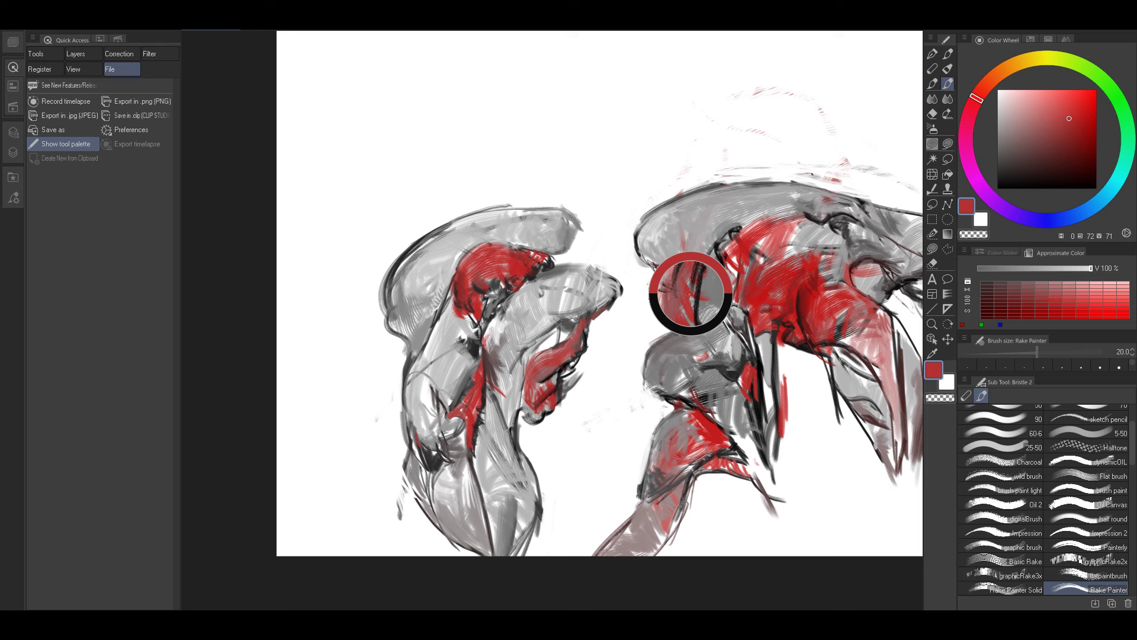
pyautogui.keyDown('alt'); pyautogui.click(685, 307); pyautogui.keyUp('alt')
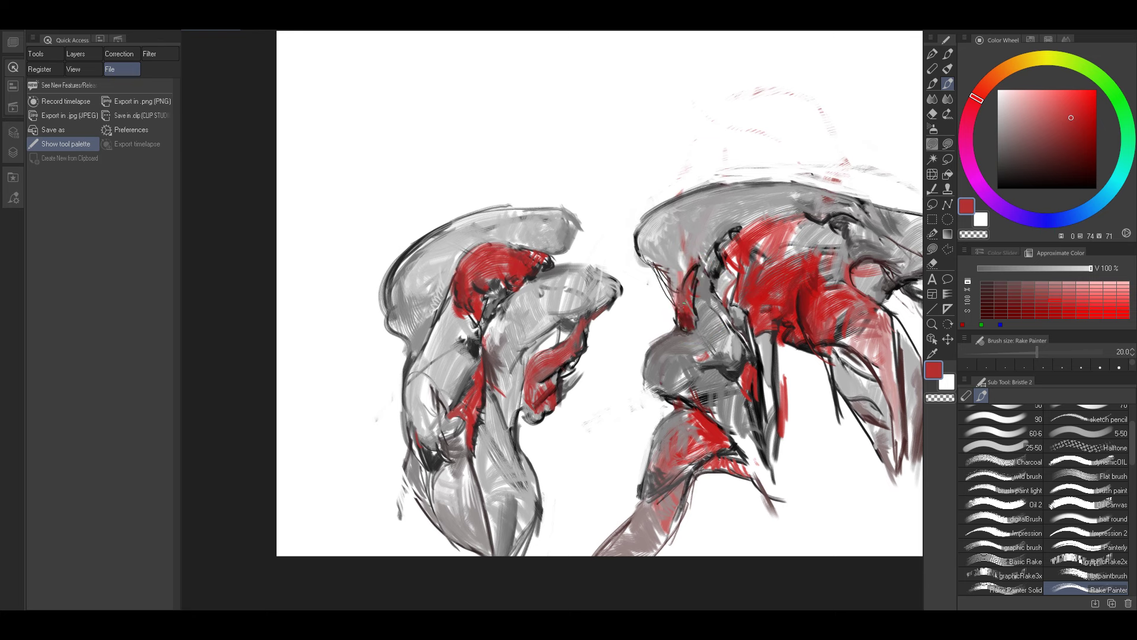
pyautogui.moveTo(669, 299); pyautogui.dragTo(662, 272)
pyautogui.press('[')
pyautogui.moveTo(678, 279)
pyautogui.mouseDown()
pyautogui.moveTo(719, 228)
pyautogui.moveTo(693, 285)
pyautogui.mouseUp()
pyautogui.press(']')
pyautogui.press(']')
pyautogui.press(']')
pyautogui.keyDown('alt'); pyautogui.click(690, 256); pyautogui.keyUp('alt')
pyautogui.press('[')
pyautogui.press('[')
pyautogui.press('[')
# Restate the upper end's top contour in sampled near-black and smooth the form with sampled greys up to brush size 50.
pyautogui.keyDown('alt'); pyautogui.click(649, 279); pyautogui.keyUp('alt')
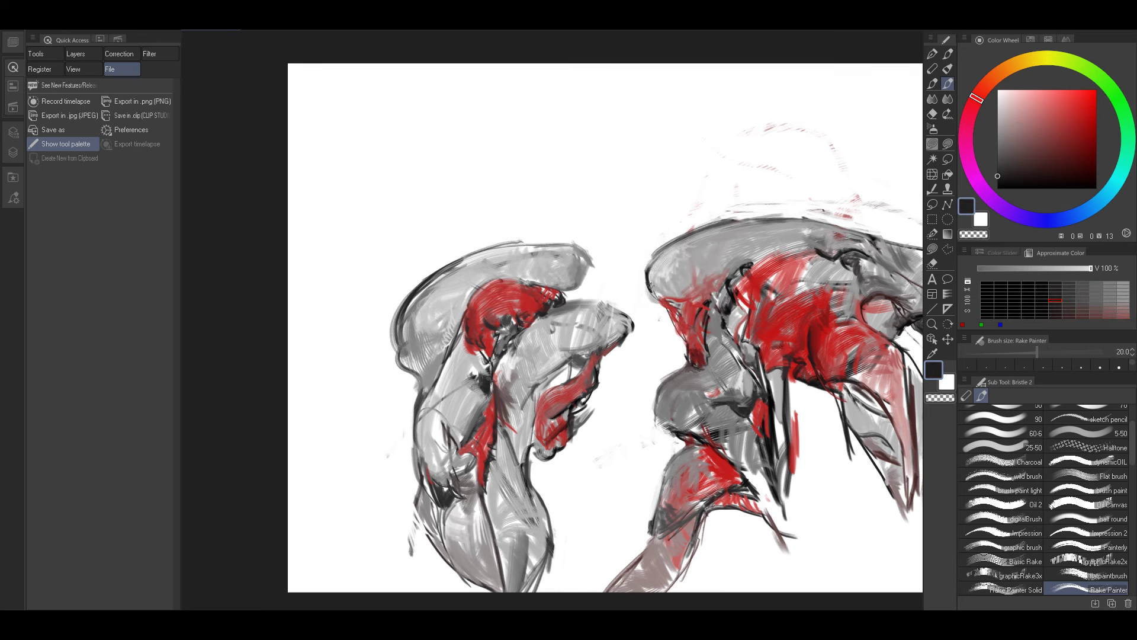
pyautogui.press(']')
pyautogui.press(']')
pyautogui.moveTo(650, 271)
pyautogui.mouseDown()
pyautogui.moveTo(668, 242)
pyautogui.moveTo(650, 276)
pyautogui.moveTo(728, 228)
pyautogui.moveTo(667, 248)
pyautogui.moveTo(751, 223)
pyautogui.moveTo(693, 246)
pyautogui.moveTo(737, 225)
pyautogui.moveTo(790, 220)
pyautogui.mouseUp()
pyautogui.keyDown('alt'); pyautogui.click(665, 256); pyautogui.keyUp('alt')
pyautogui.keyDown('alt'); pyautogui.click(718, 238); pyautogui.keyUp('alt')
pyautogui.moveTo(859, 350)
pyautogui.mouseDown()
pyautogui.moveTo(796, 299)
pyautogui.moveTo(792, 271)
pyautogui.mouseUp()
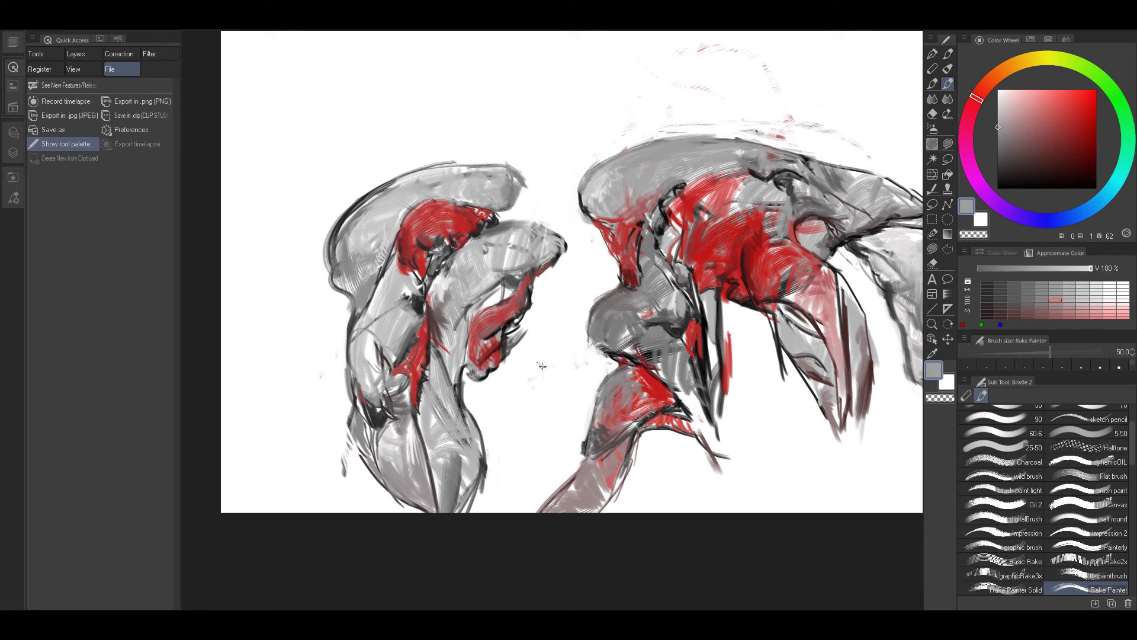
pyautogui.press(']')
pyautogui.press(']')
pyautogui.press(']')
pyautogui.press(']')
pyautogui.press(']')
pyautogui.press(']')
pyautogui.press(']')
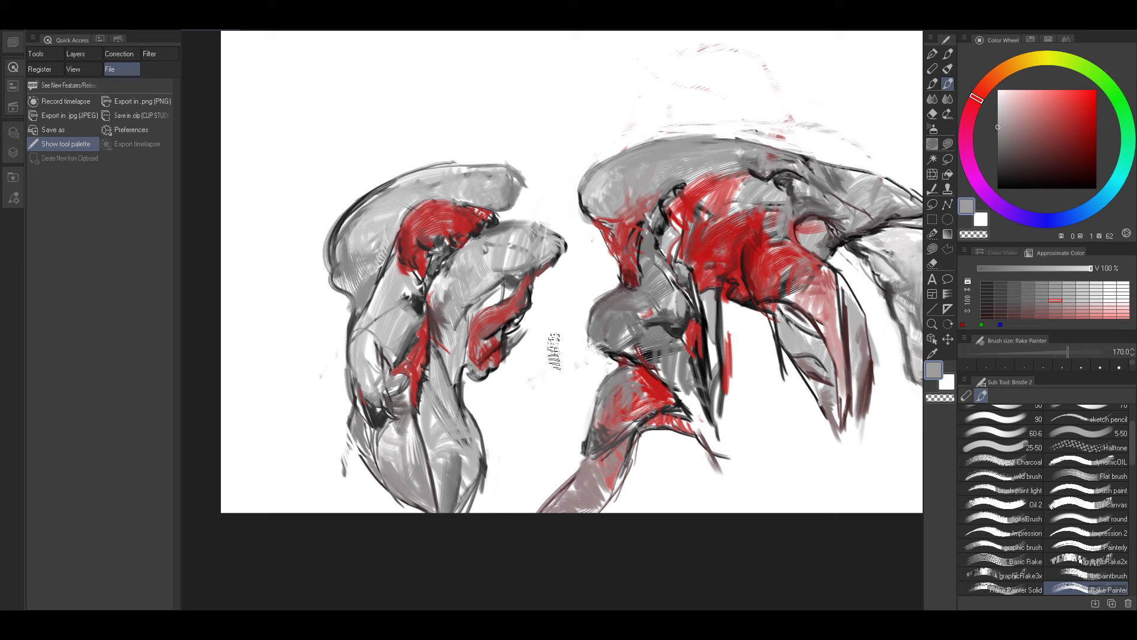
pyautogui.press(']')
pyautogui.press(']')
pyautogui.press(']')
pyautogui.press(']')
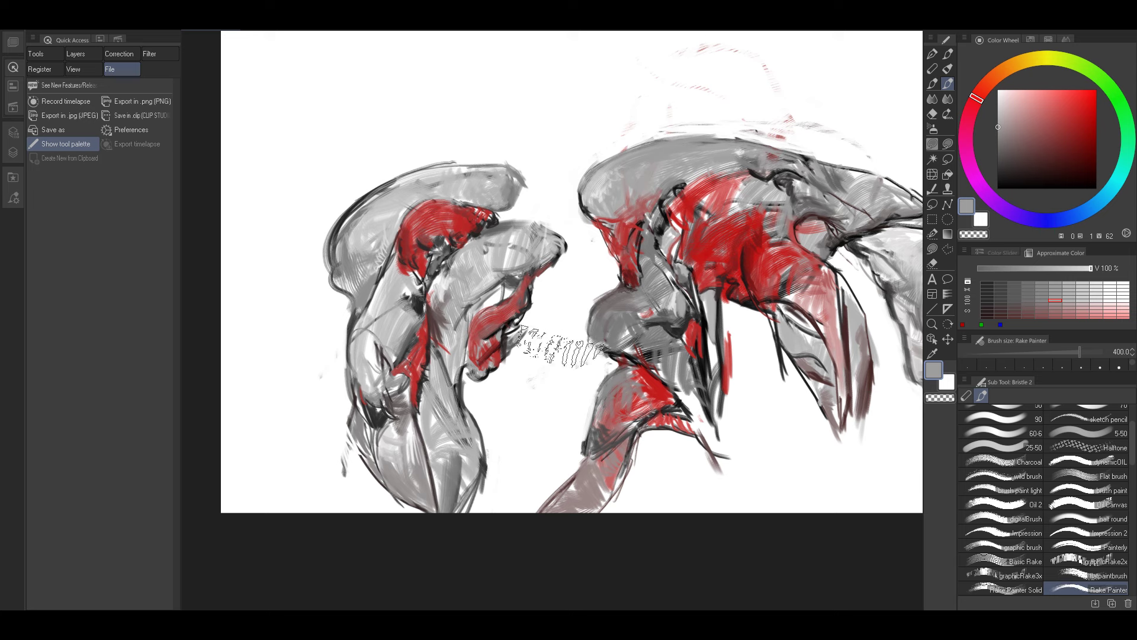
pyautogui.press('[')
pyautogui.press('[')
pyautogui.press('[')
pyautogui.press('[')
pyautogui.press('[')
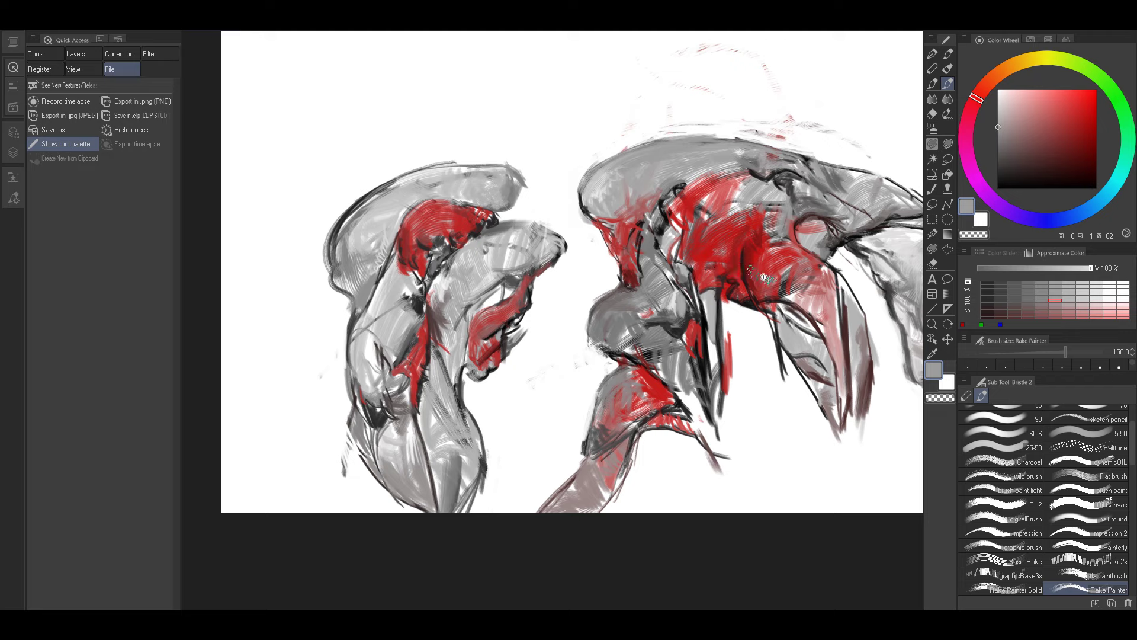
pyautogui.hotkey('ctrl', 'space')
pyautogui.moveTo(785, 264)
pyautogui.mouseDown()
pyautogui.moveTo(731, 265)
pyautogui.moveTo(785, 264)
pyautogui.mouseUp()
pyautogui.moveTo(720, 312)
pyautogui.mouseDown()
pyautogui.moveTo(565, 364)
pyautogui.moveTo(684, 293)
pyautogui.mouseUp()
pyautogui.moveTo(633, 335); pyautogui.dragTo(700, 329)
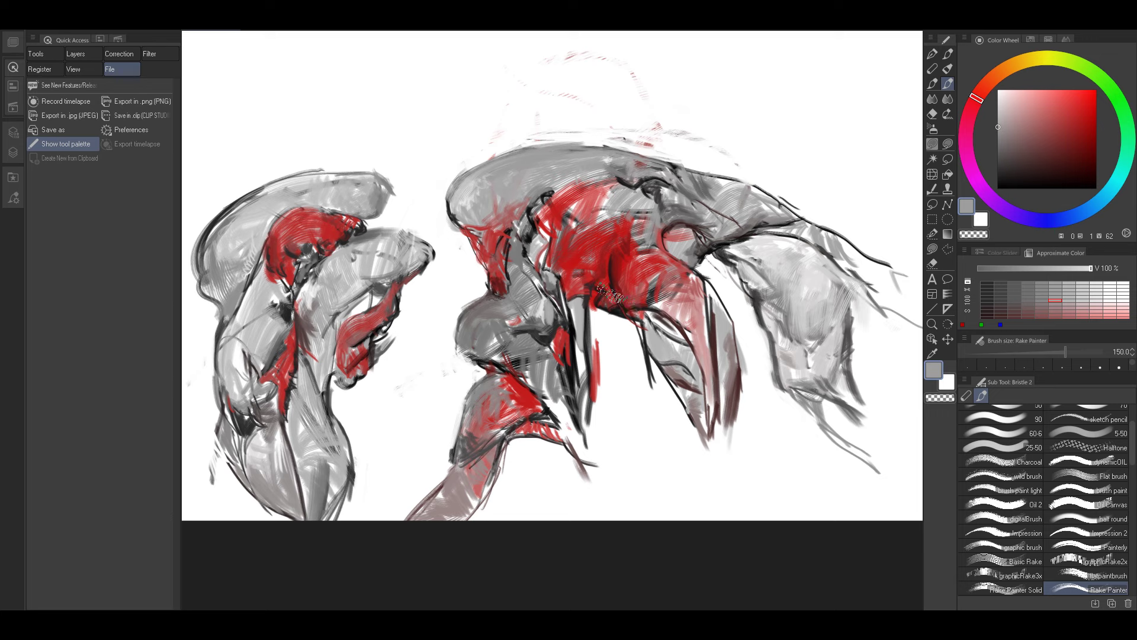
# Rework the right-hand figure's central red mass with sampled reds, reducing the brush to size 100 and then 30.
pyautogui.keyDown('alt'); pyautogui.click(610, 299); pyautogui.keyUp('alt')
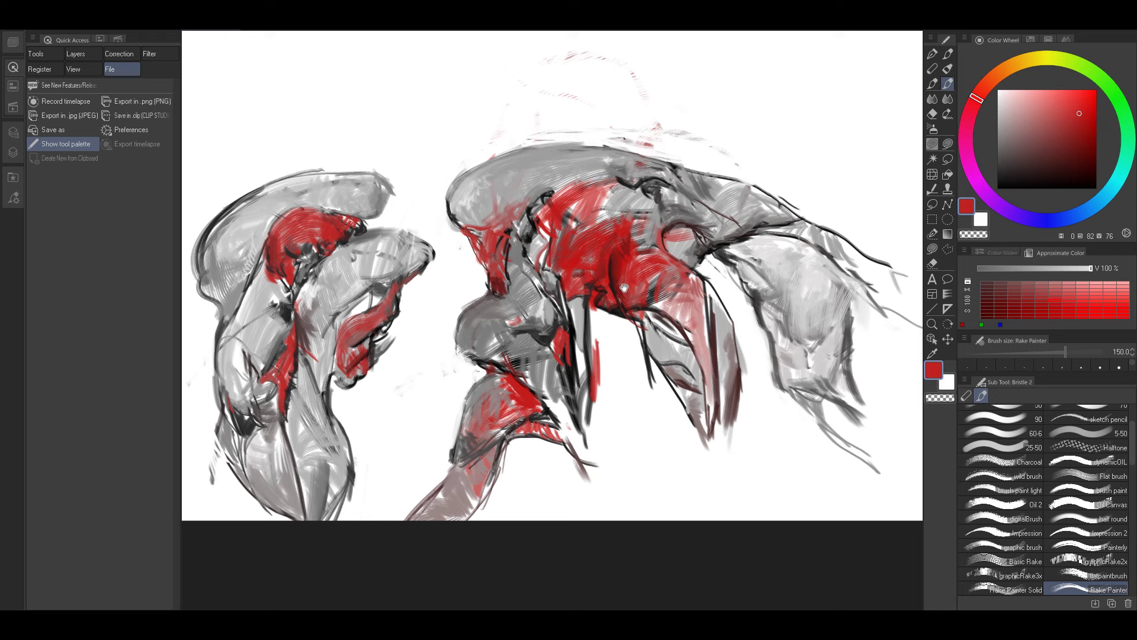
pyautogui.moveTo(624, 288)
pyautogui.mouseDown()
pyautogui.moveTo(798, 239)
pyautogui.moveTo(752, 230)
pyautogui.mouseUp()
pyautogui.moveTo(744, 281); pyautogui.dragTo(636, 269)
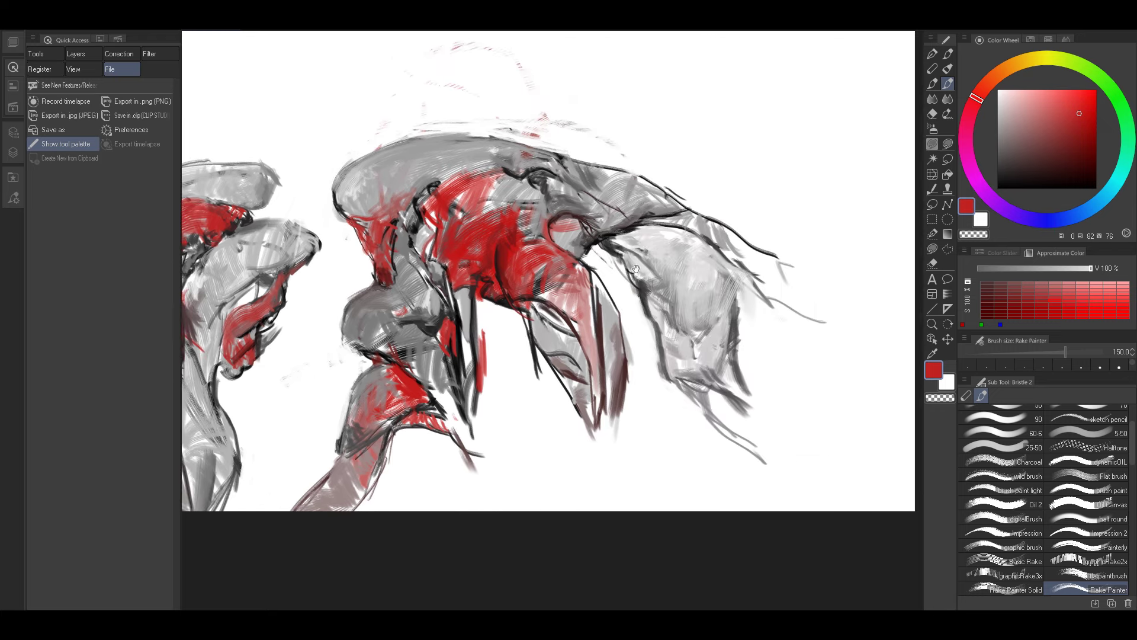
pyautogui.moveTo(574, 299)
pyautogui.mouseDown()
pyautogui.moveTo(723, 276)
pyautogui.moveTo(669, 341)
pyautogui.mouseUp()
pyautogui.keyDown('alt'); pyautogui.click(604, 326); pyautogui.keyUp('alt')
pyautogui.press('[')
pyautogui.press('[')
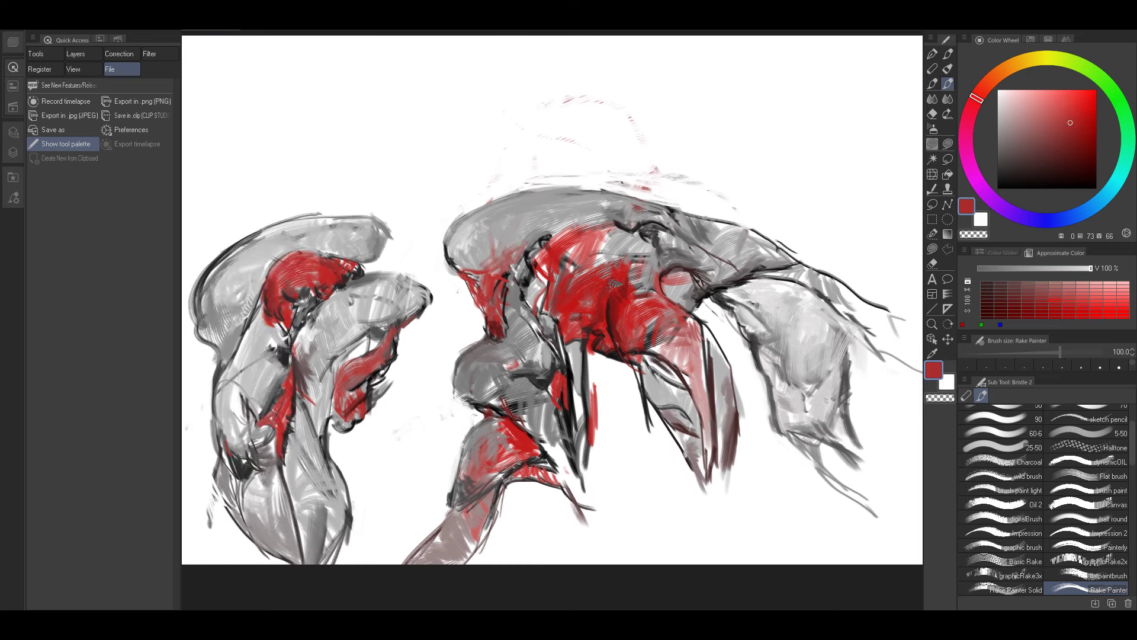
pyautogui.keyDown('alt'); pyautogui.click(604, 285); pyautogui.keyUp('alt')
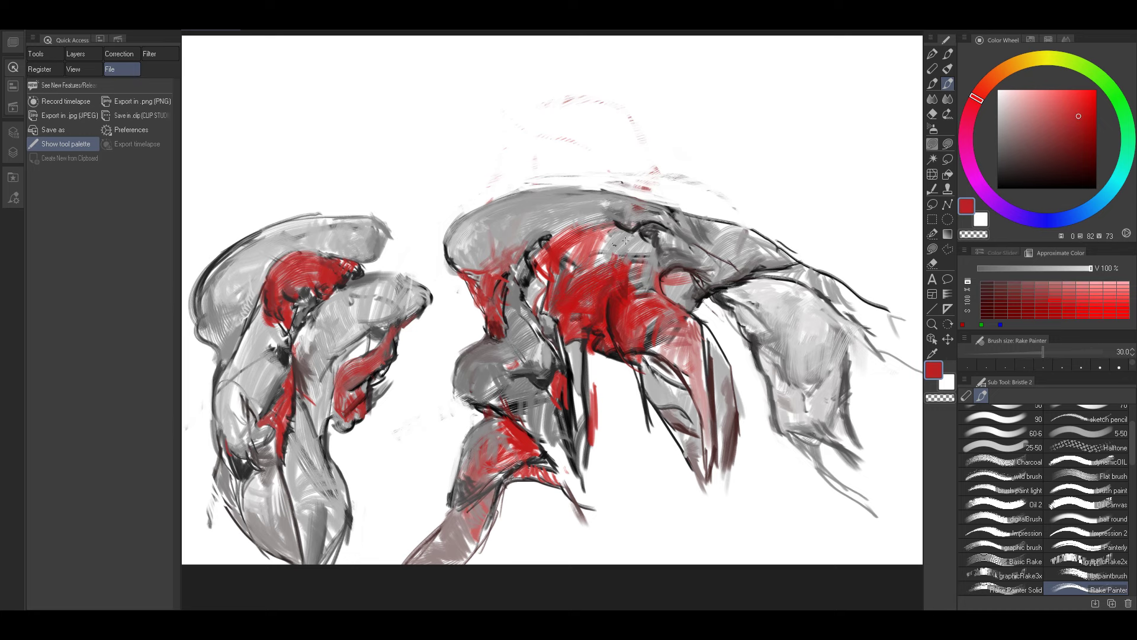
# Define the creases and struts beside the central red mass with sampled near-black and mid grey at brush sizes 25 to 30.
pyautogui.moveTo(608, 281); pyautogui.dragTo(656, 202)
pyautogui.keyDown('alt'); pyautogui.click(598, 270); pyautogui.keyUp('alt')
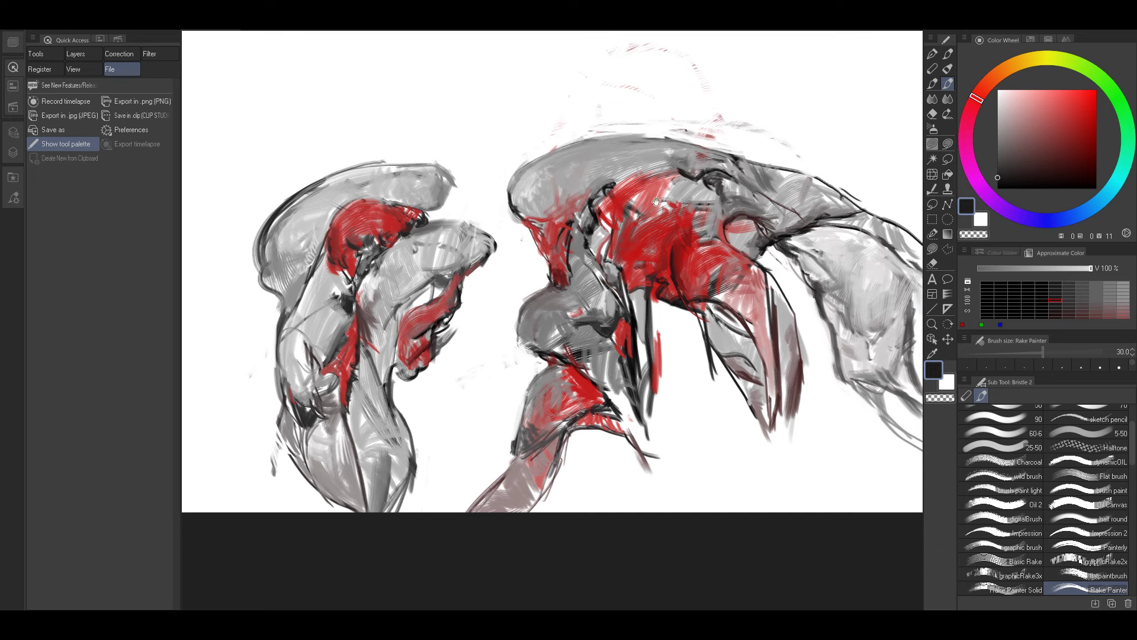
pyautogui.keyDown('alt'); pyautogui.click(624, 373); pyautogui.keyUp('alt')
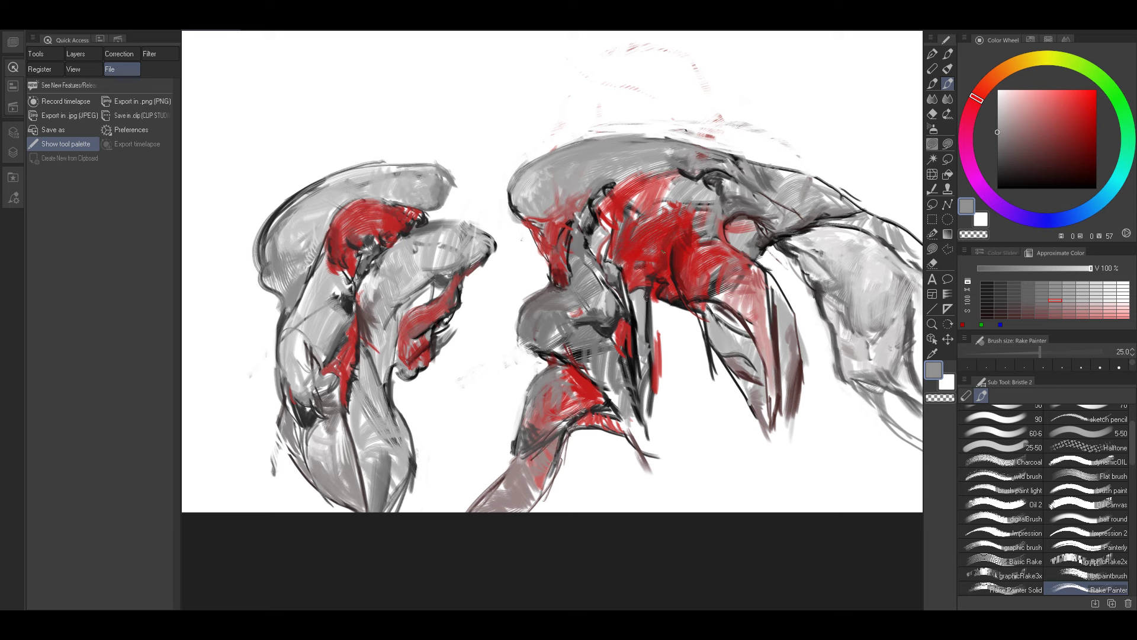
pyautogui.keyDown('alt'); pyautogui.click(641, 297); pyautogui.keyUp('alt')
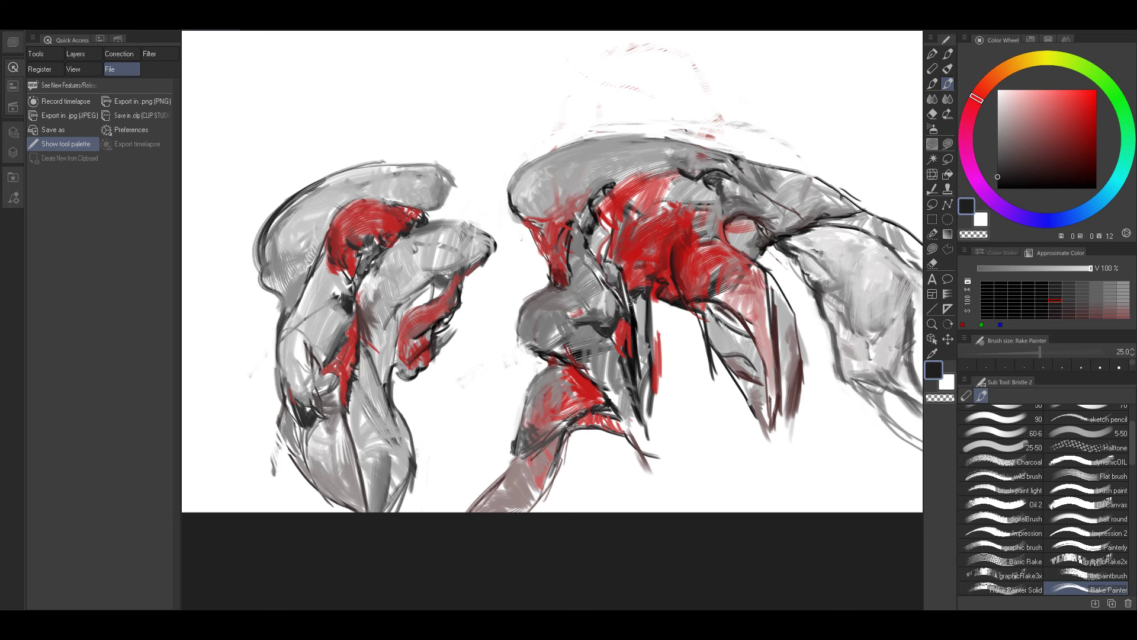
# Strengthen the dark contour along the top of the central red mass with sampled near-black at brush size 30.
pyautogui.moveTo(649, 228); pyautogui.dragTo(708, 272)
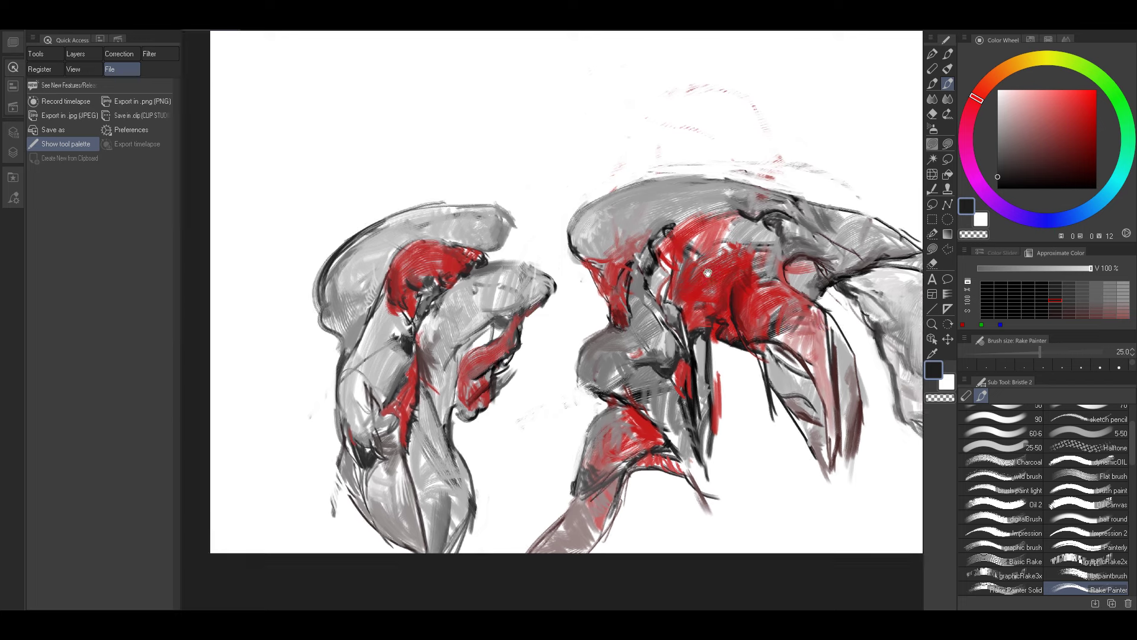
pyautogui.keyDown('alt'); pyautogui.click(675, 221); pyautogui.keyUp('alt')
pyautogui.keyDown('alt'); pyautogui.click(711, 208); pyautogui.keyUp('alt')
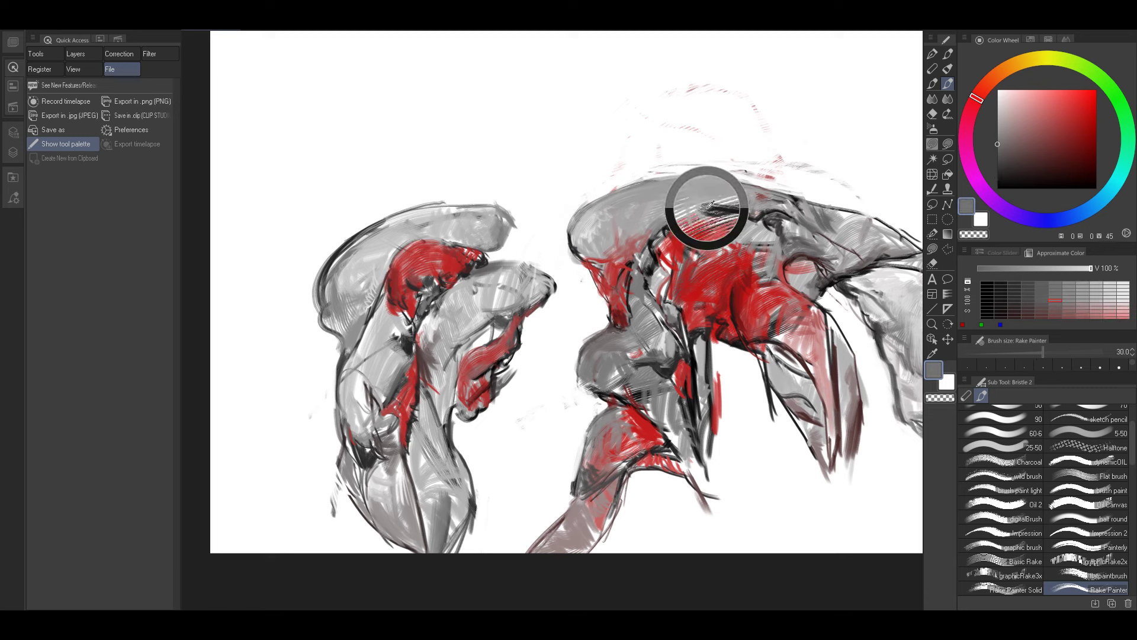
pyautogui.press(']')
# Blend the underside and front of the right-hand figure's upper end with sampled greys at brush sizes 40 to 70.
pyautogui.keyDown('alt'); pyautogui.click(654, 228); pyautogui.keyUp('alt')
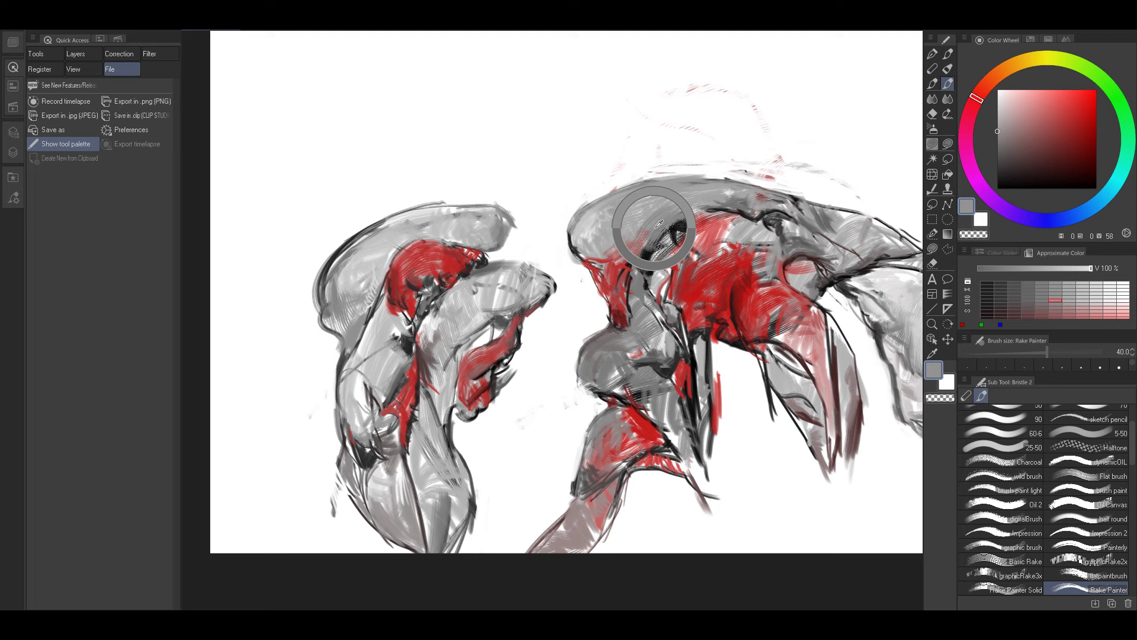
pyautogui.press(']')
pyautogui.press(']')
pyautogui.keyDown('alt'); pyautogui.click(626, 249); pyautogui.keyUp('alt')
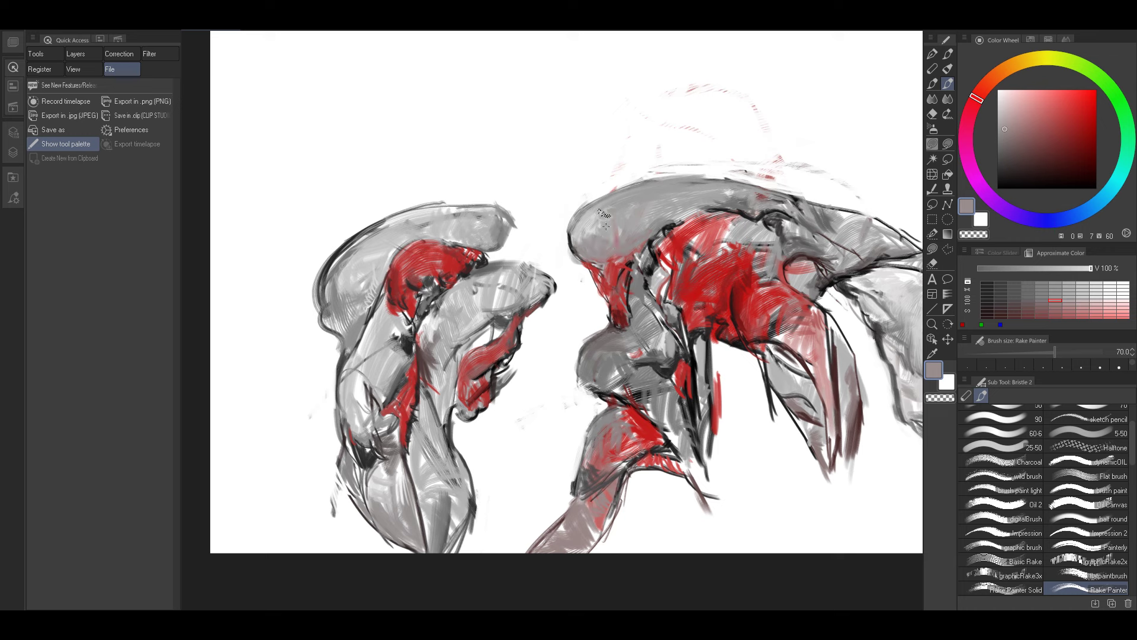
pyautogui.keyDown('alt'); pyautogui.click(595, 230); pyautogui.keyUp('alt')
pyautogui.moveTo(595, 230)
pyautogui.mouseDown()
pyautogui.moveTo(599, 249)
pyautogui.moveTo(574, 252)
pyautogui.mouseUp()
# Lighten the top and front of the upper end with sampled near-white and light greys at brush sizes 60 to 70.
pyautogui.press('[')
pyautogui.press('[')
pyautogui.press('[')
pyautogui.press('[')
pyautogui.moveTo(650, 181); pyautogui.dragTo(591, 210)
pyautogui.press(']')
pyautogui.press(']')
pyautogui.press(']')
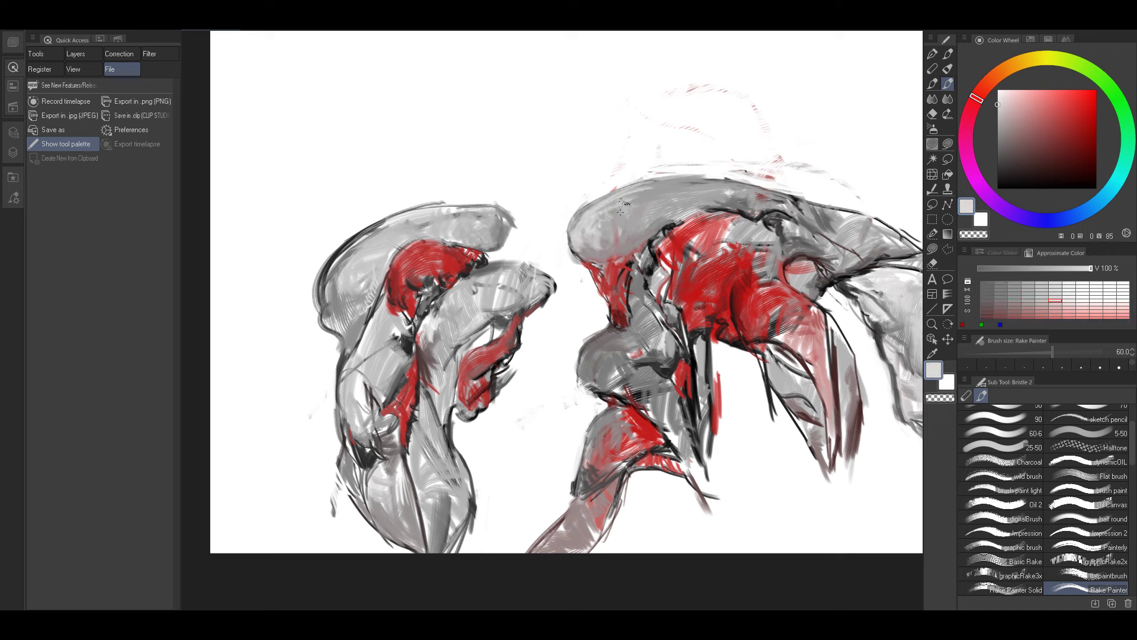
pyautogui.keyDown('alt'); pyautogui.click(630, 208); pyautogui.keyUp('alt')
pyautogui.press(']')
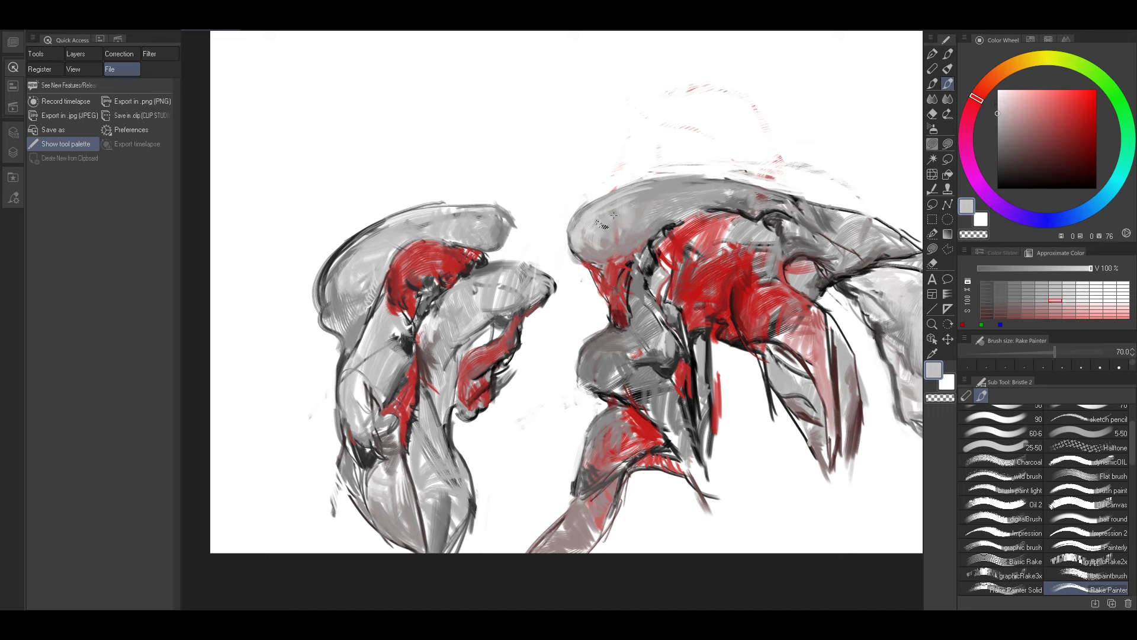
pyautogui.keyDown('alt'); pyautogui.click(642, 217); pyautogui.keyUp('alt')
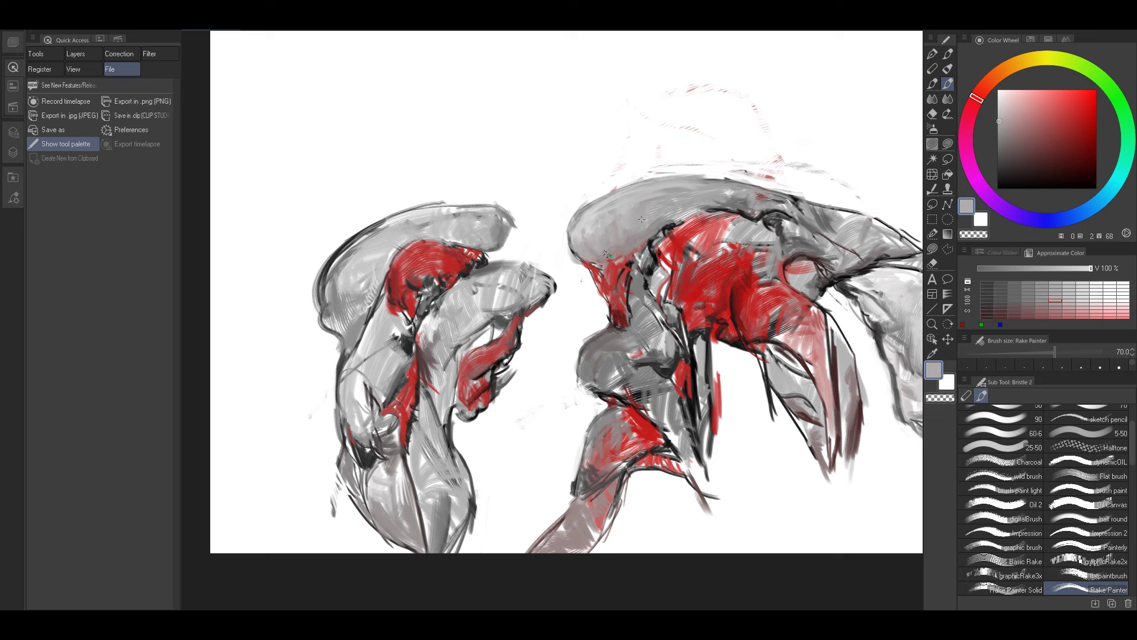
# Tint the upper end's front contour with a sampled pink at brush sizes 25 to 30.
pyautogui.press('[')
pyautogui.keyDown('alt'); pyautogui.click(619, 232); pyautogui.keyUp('alt')
pyautogui.press('[')
pyautogui.press('[')
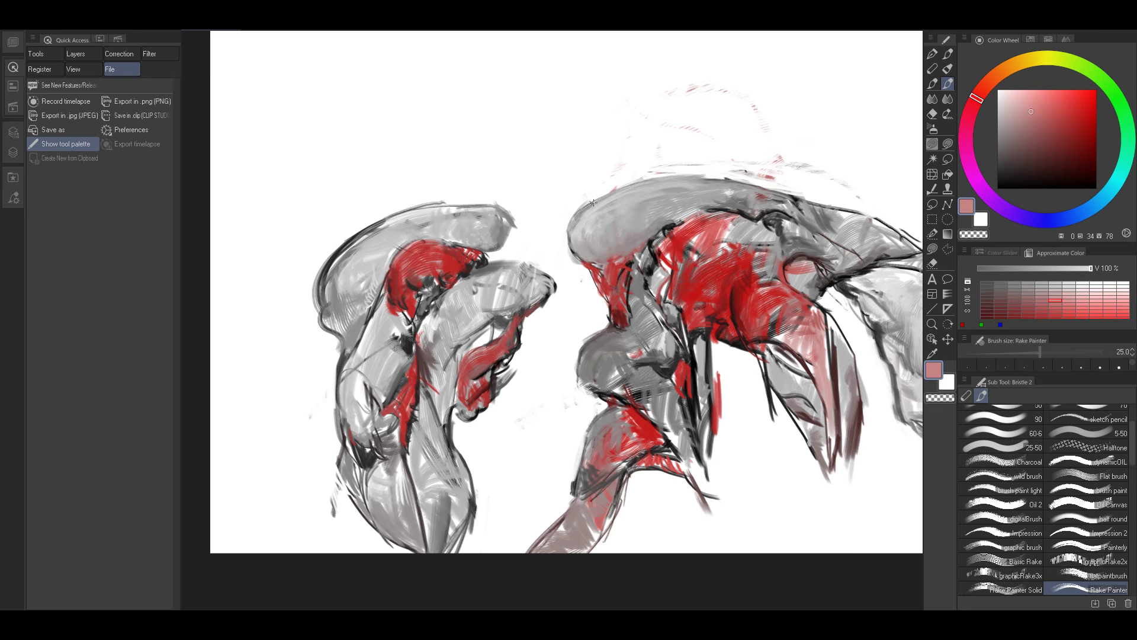
pyautogui.moveTo(639, 200); pyautogui.dragTo(590, 219)
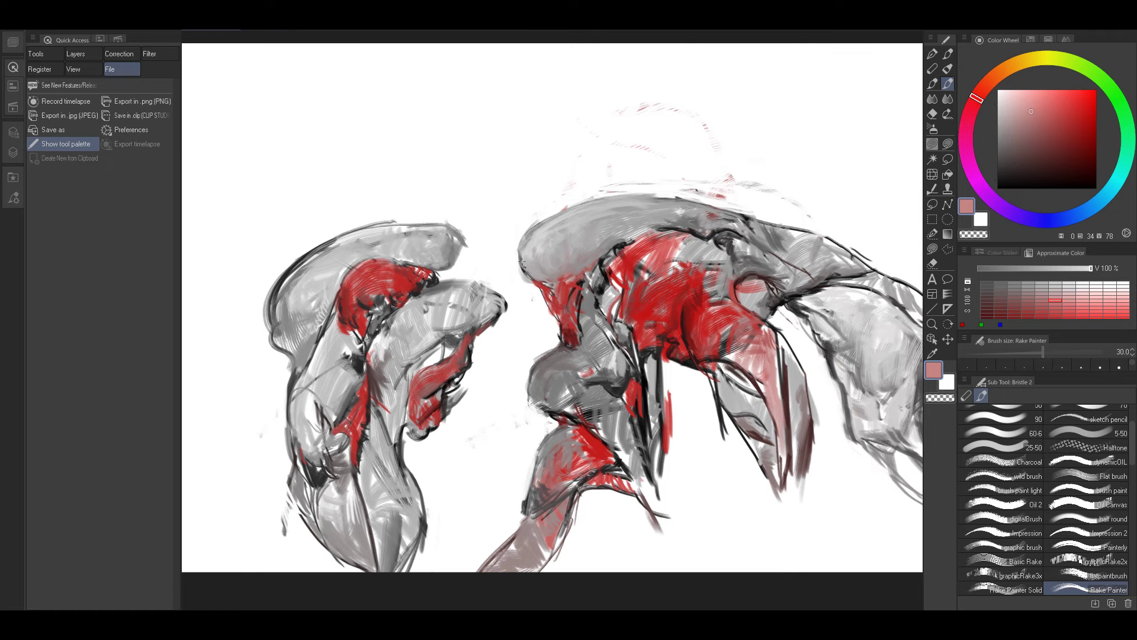
# Redraw the upper end's front contour in sampled near-black at brush sizes 40 to 50.
pyautogui.keyDown('alt'); pyautogui.click(599, 290); pyautogui.keyUp('alt')
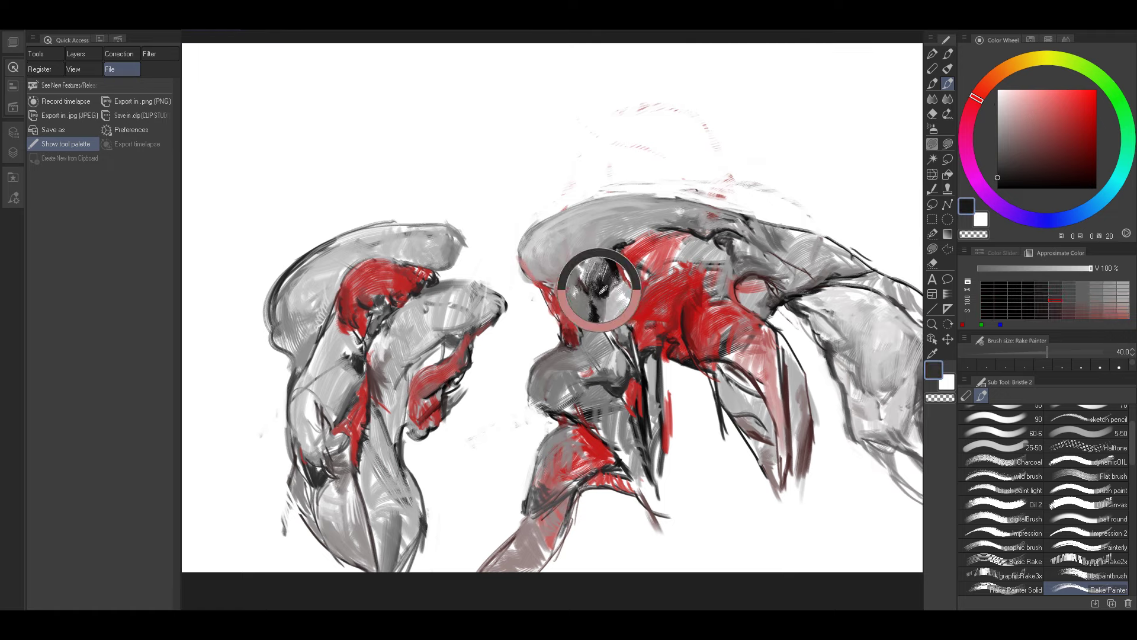
pyautogui.press(']')
pyautogui.press(']')
# Soften the upper end's front edge with sampled pinkish grey and light grey, reducing the brush from size 50 to 30.
pyautogui.keyDown('alt'); pyautogui.click(521, 262); pyautogui.keyUp('alt')
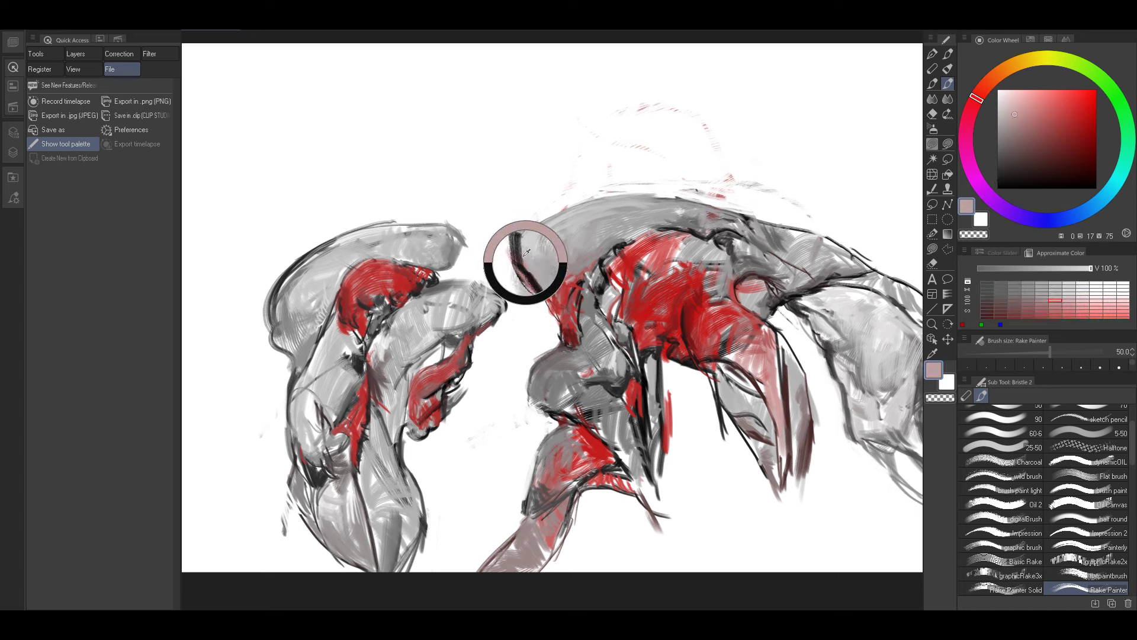
pyautogui.moveTo(527, 241)
pyautogui.mouseDown()
pyautogui.moveTo(534, 270)
pyautogui.moveTo(543, 226)
pyautogui.mouseUp()
pyautogui.press(']')
pyautogui.press(']')
pyautogui.keyDown('alt'); pyautogui.click(544, 237); pyautogui.keyUp('alt')
pyautogui.press('[')
pyautogui.press('[')
pyautogui.press('[')
pyautogui.press('[')
pyautogui.press('[')
pyautogui.press('[')
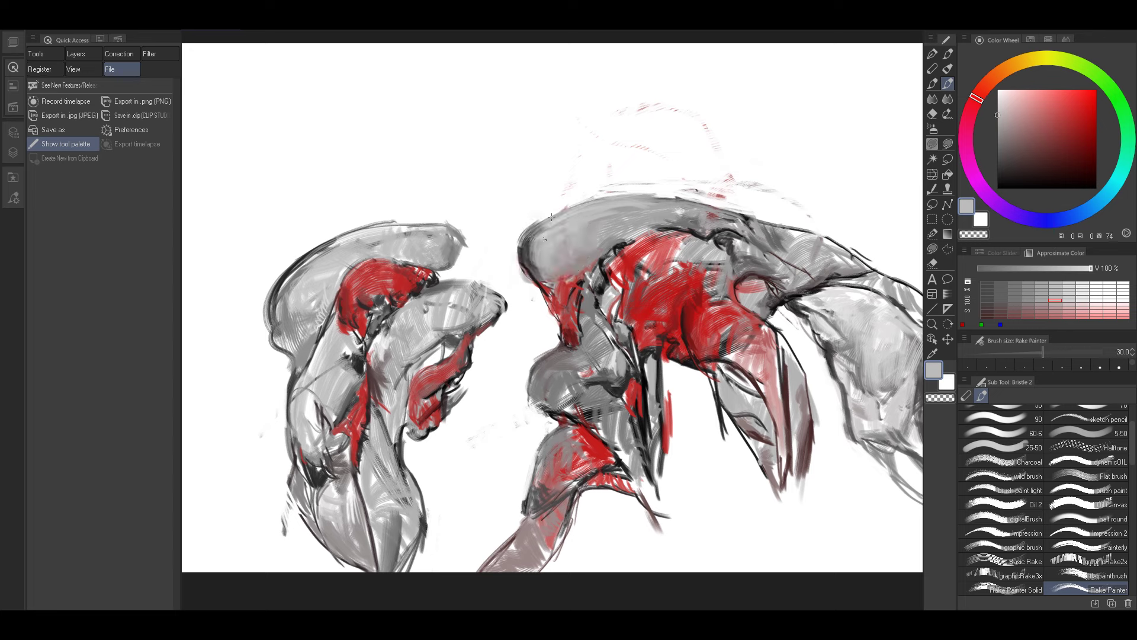
# Lighten the front of the right-hand figure's upper end with a sampled light grey at brush size 20.
pyautogui.keyDown('alt'); pyautogui.click(542, 242); pyautogui.keyUp('alt')
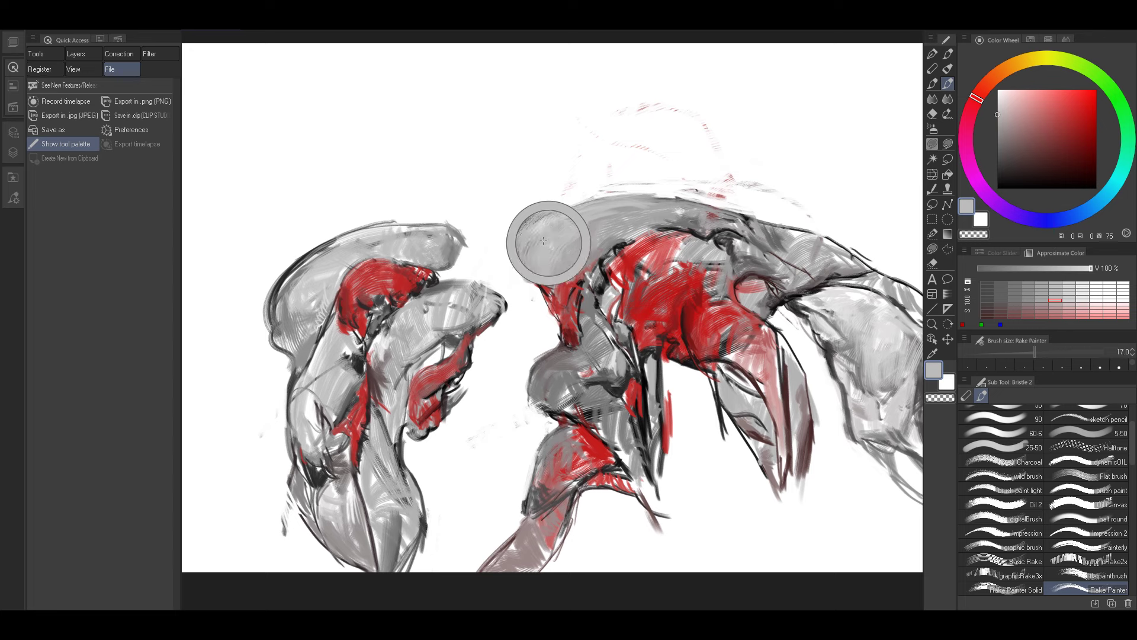
pyautogui.press(']')
pyautogui.moveTo(529, 254)
pyautogui.mouseDown()
pyautogui.moveTo(530, 230)
pyautogui.moveTo(554, 214)
pyautogui.mouseUp()
pyautogui.scroll(2, 601, 179)
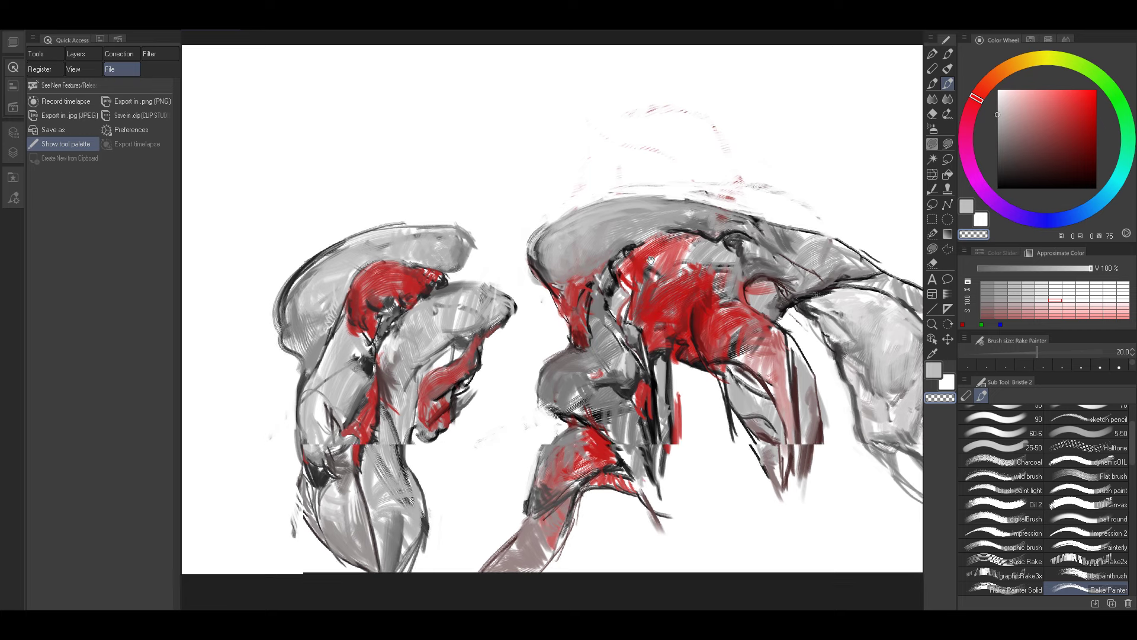
# Redraw the upper end's top front contour in a sampled near-black with a brush smaller than size 17.
pyautogui.keyDown('alt'); pyautogui.click(603, 279); pyautogui.keyUp('alt')
pyautogui.press('[')
pyautogui.keyDown('alt'); pyautogui.click(592, 277); pyautogui.keyUp('alt')
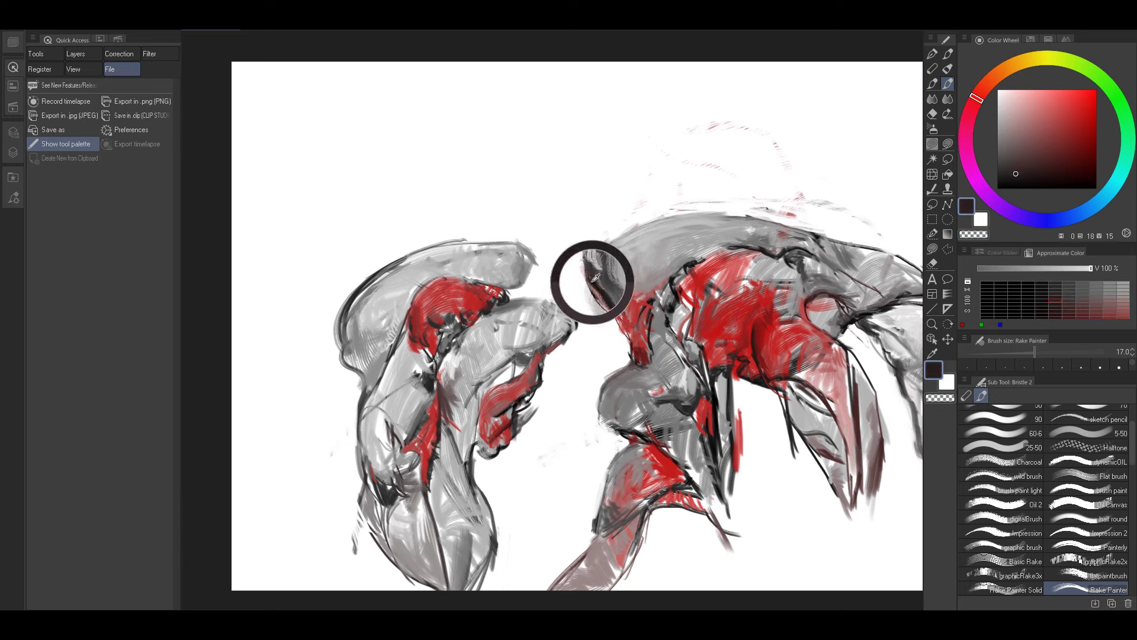
pyautogui.press('[')
pyautogui.press('[')
pyautogui.moveTo(617, 235); pyautogui.dragTo(729, 212)
# Soften the upper end's front contour with a sampled light grey, enlarging the brush to size 25.
pyautogui.keyDown('alt'); pyautogui.click(613, 264); pyautogui.keyUp('alt')
pyautogui.press(']')
pyautogui.press(']')
pyautogui.press(']')
pyautogui.moveTo(597, 284); pyautogui.dragTo(599, 273)
pyautogui.press(']')
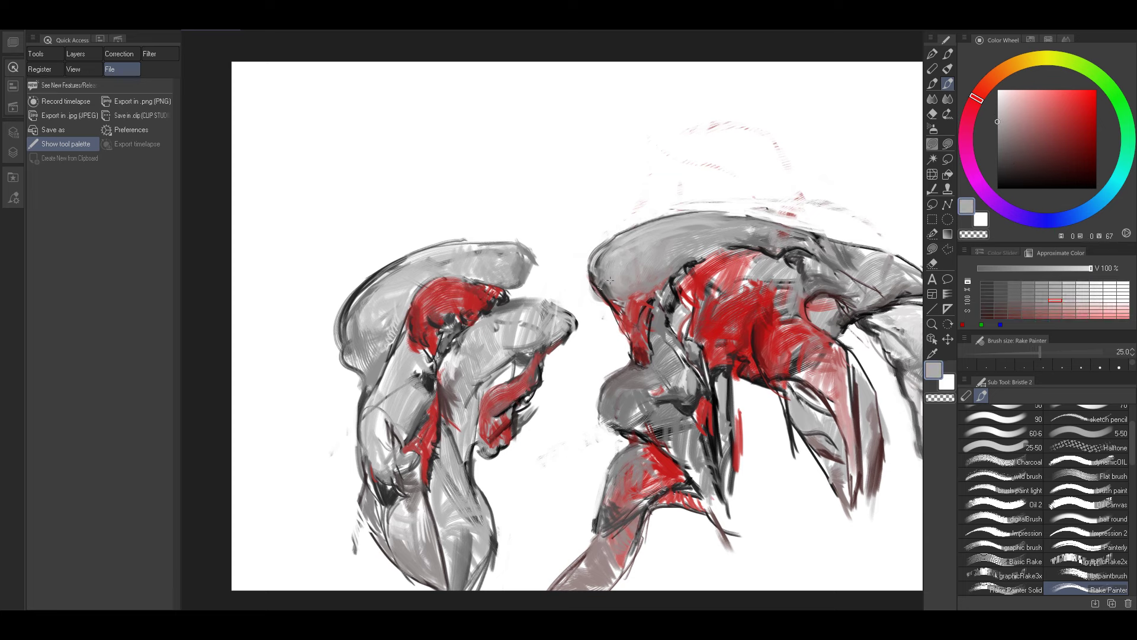
# Tint the lower front of the upper end with a sampled red at brush size 60.
pyautogui.keyDown('alt'); pyautogui.click(610, 299); pyautogui.keyUp('alt')
pyautogui.press(']')
pyautogui.press(']')
pyautogui.press(']')
pyautogui.press(']')
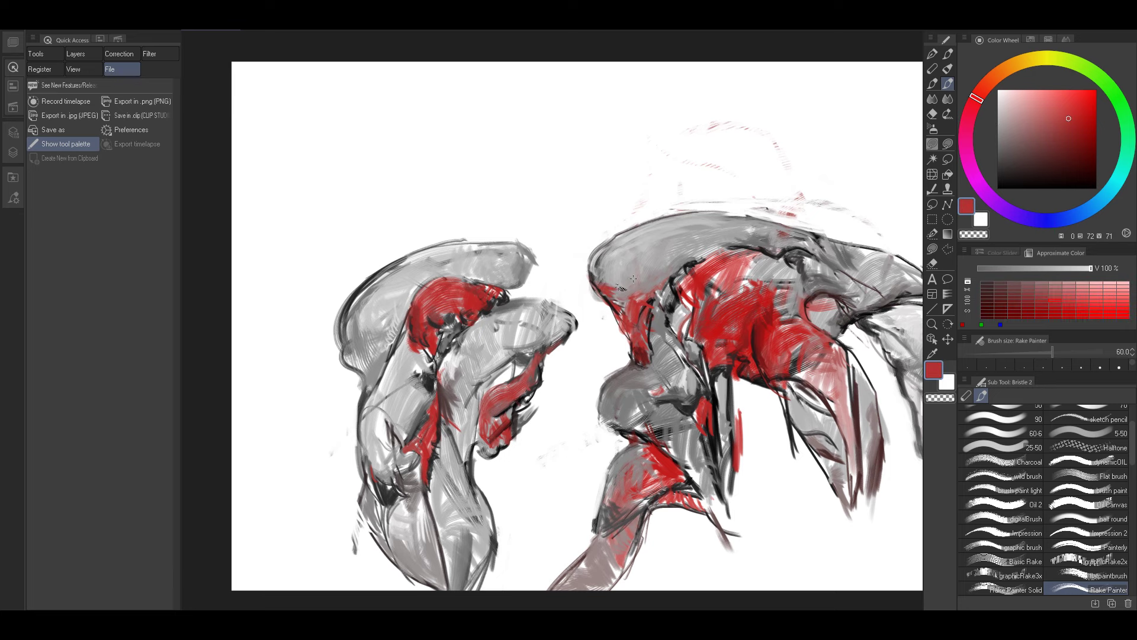
# Extend the upper end's top surface toward the rear with a sampled light grey.
pyautogui.moveTo(697, 221)
pyautogui.mouseDown()
pyautogui.moveTo(645, 204)
pyautogui.moveTo(647, 216)
pyautogui.mouseUp()
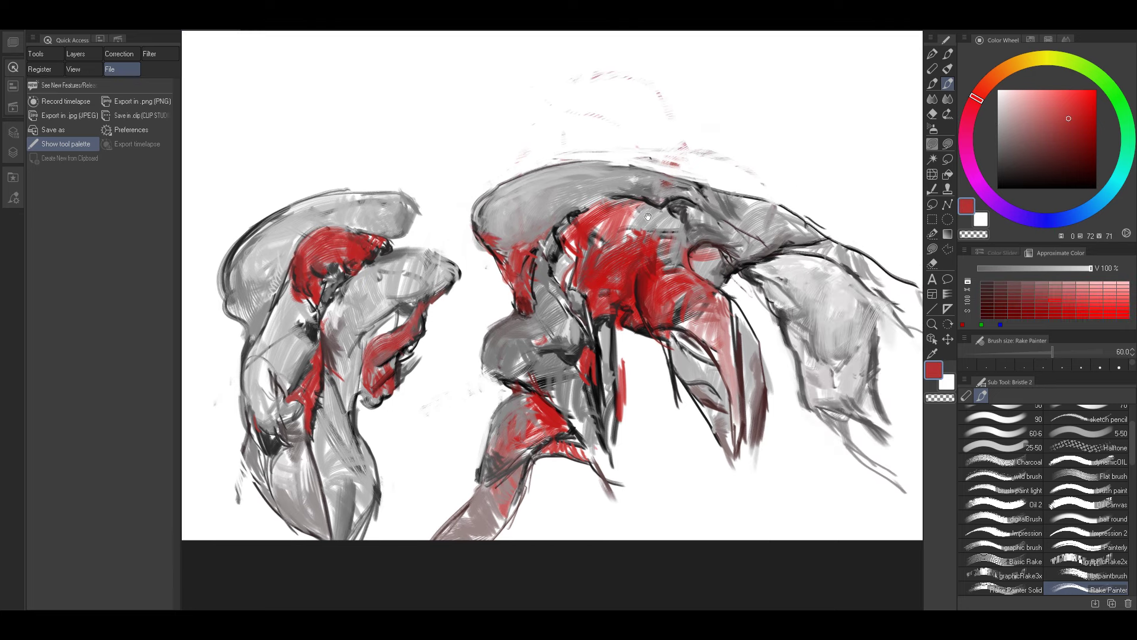
pyautogui.moveTo(791, 256)
pyautogui.mouseDown()
pyautogui.moveTo(747, 270)
pyautogui.moveTo(745, 288)
pyautogui.mouseUp()
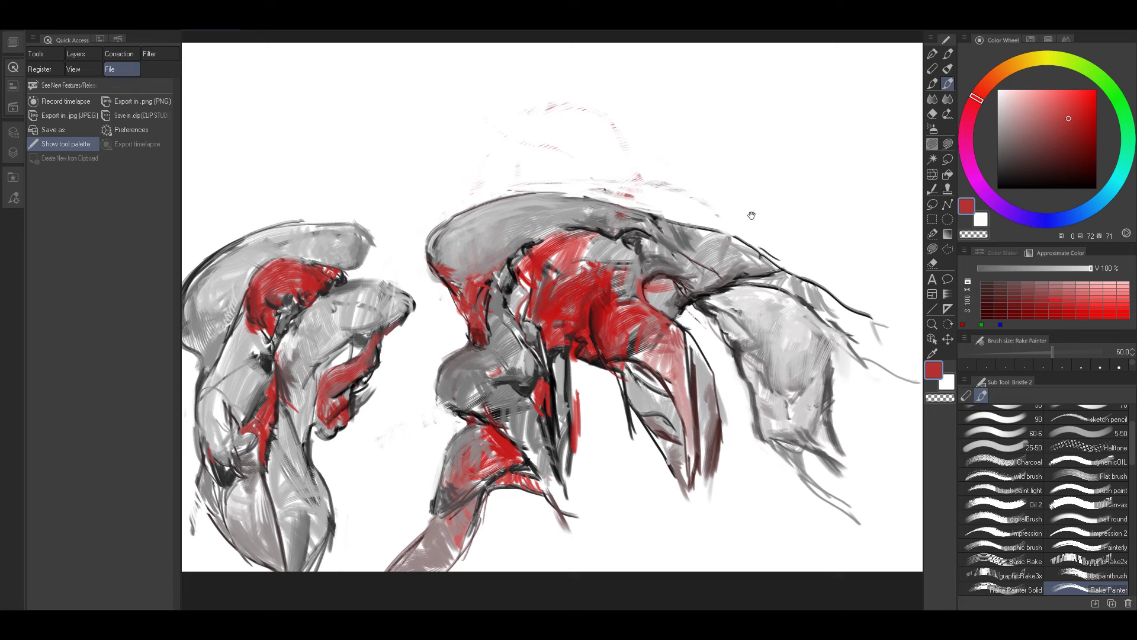
pyautogui.keyDown('alt'); pyautogui.click(577, 203); pyautogui.keyUp('alt')
pyautogui.moveTo(581, 201); pyautogui.dragTo(636, 196)
# Outline the upper end's rear top corner in a sampled near-black, reducing the brush to size 8.
pyautogui.press('[')
pyautogui.press('[')
pyautogui.press('[')
pyautogui.press('[')
pyautogui.press('[')
pyautogui.press('[')
pyautogui.press('[')
pyautogui.press('[')
pyautogui.press('[')
pyautogui.press('[')
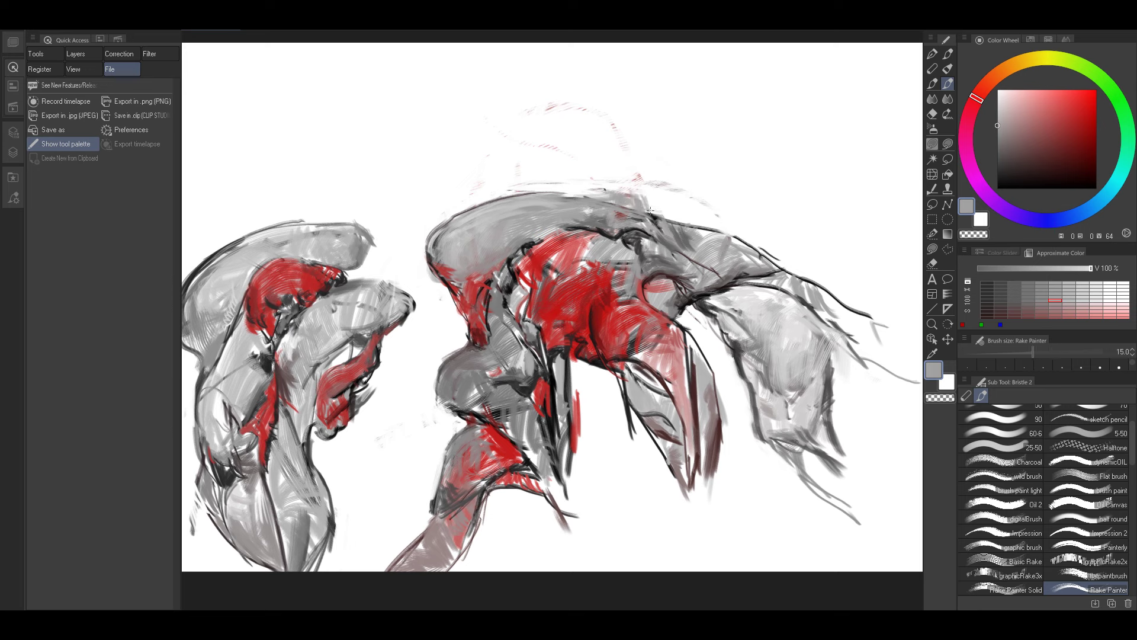
pyautogui.keyDown('alt'); pyautogui.click(629, 231); pyautogui.keyUp('alt')
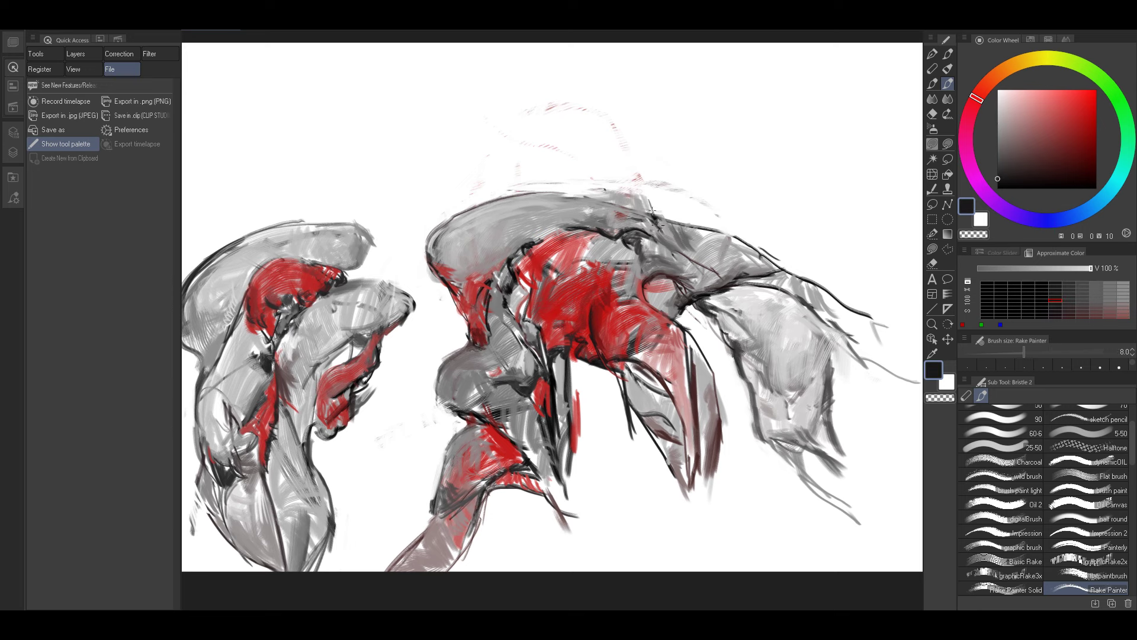
pyautogui.moveTo(655, 219)
pyautogui.mouseDown()
pyautogui.moveTo(635, 181)
pyautogui.moveTo(637, 129)
pyautogui.moveTo(588, 183)
pyautogui.moveTo(544, 196)
pyautogui.moveTo(626, 187)
pyautogui.moveTo(542, 192)
pyautogui.moveTo(639, 192)
pyautogui.mouseUp()
# Fill the upper end inside its rear top corner with a sampled mid-grey, enlarging the brush from size 15 to 50.
pyautogui.keyDown('alt'); pyautogui.click(556, 190); pyautogui.keyUp('alt')
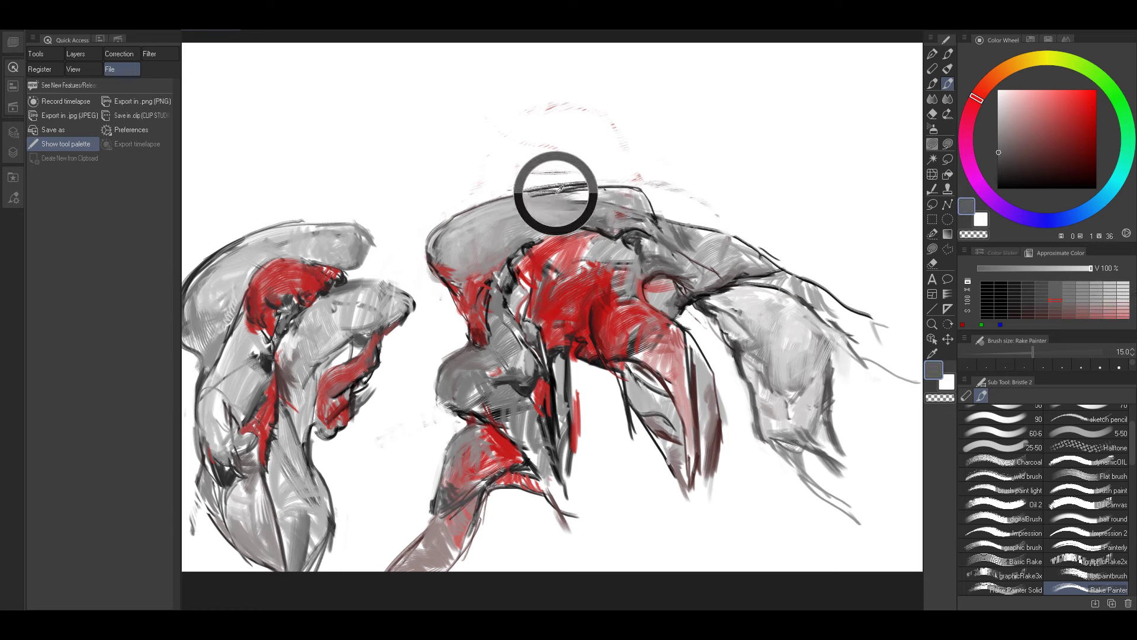
pyautogui.press(']')
pyautogui.press(']')
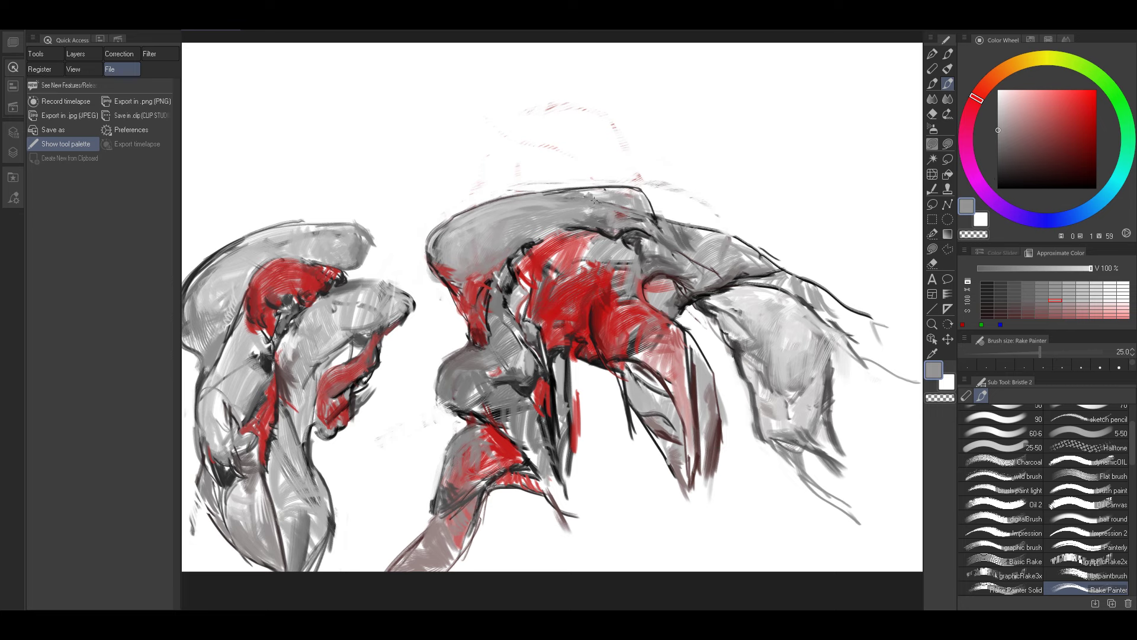
pyautogui.press(']')
pyautogui.press(']')
pyautogui.press(']')
pyautogui.moveTo(588, 195); pyautogui.dragTo(638, 201)
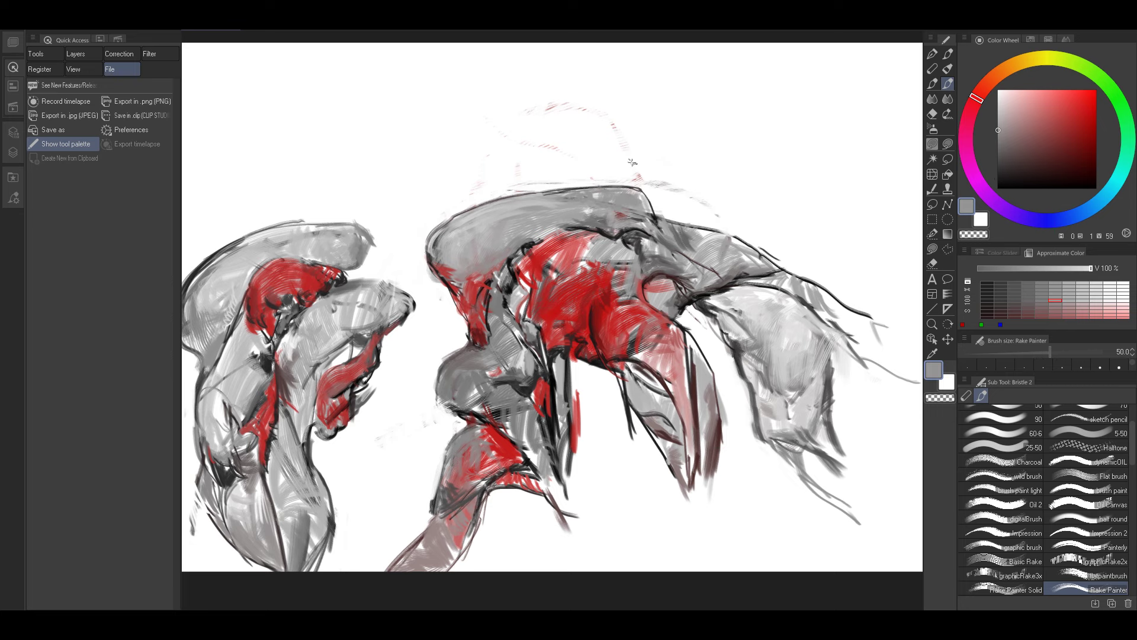
# Draw a near-black diagonal line across the top of the rear hanging form at brush size 50.
pyautogui.moveTo(767, 341); pyautogui.dragTo(706, 298)
pyautogui.keyDown('alt'); pyautogui.click(674, 277); pyautogui.keyUp('alt')
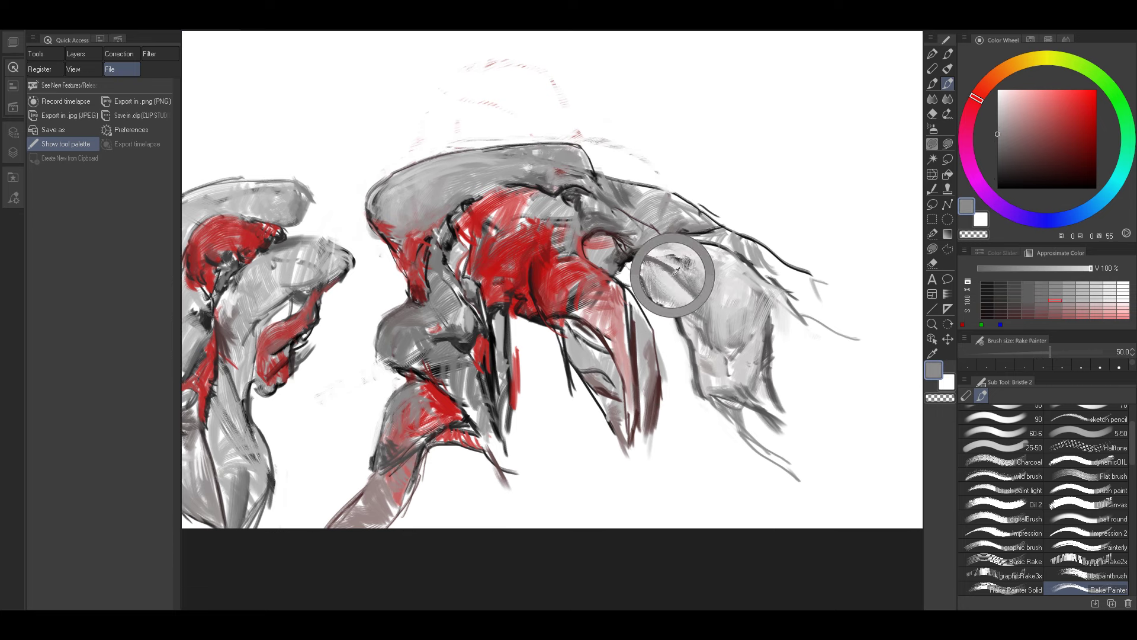
pyautogui.press('[')
pyautogui.press('[')
pyautogui.press('[')
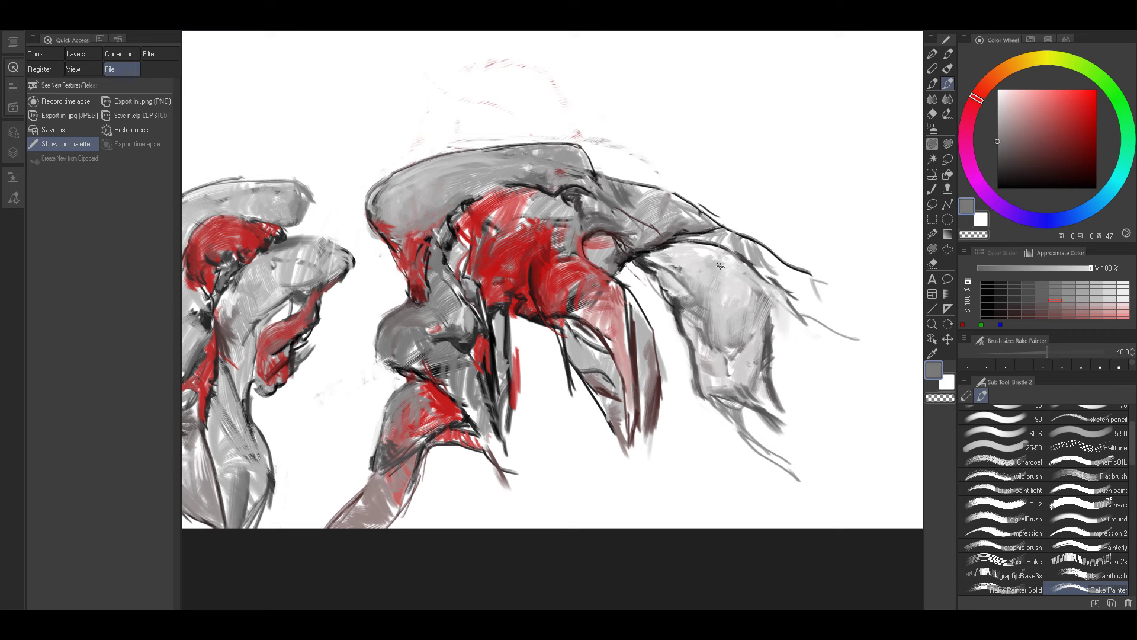
pyautogui.press(']')
pyautogui.keyDown('alt'); pyautogui.click(674, 241); pyautogui.keyUp('alt')
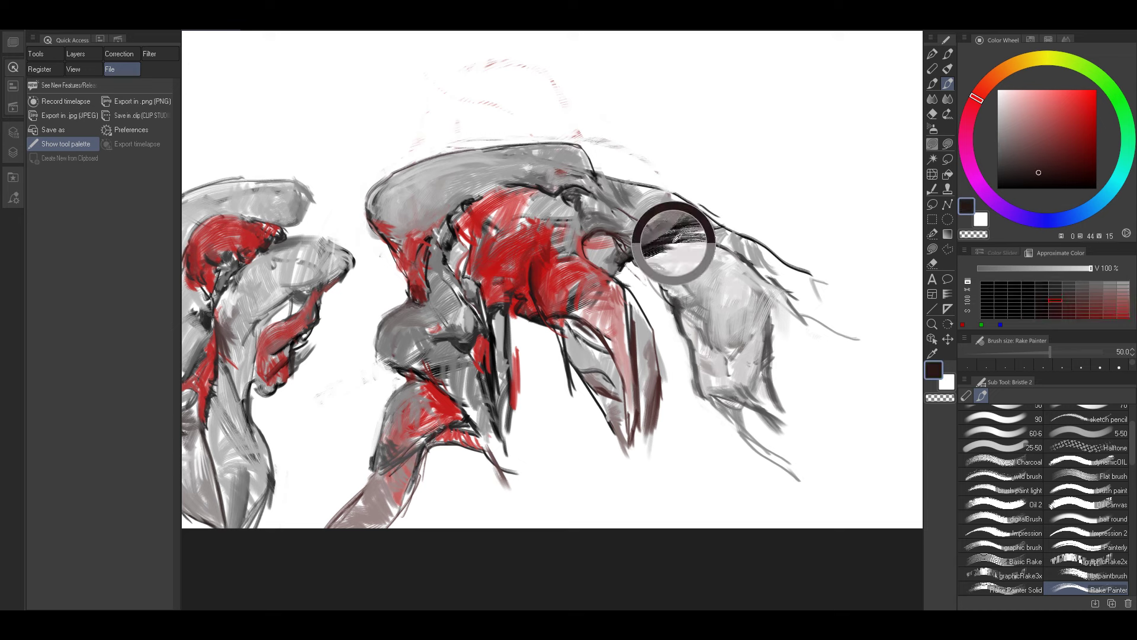
pyautogui.moveTo(669, 245)
pyautogui.mouseDown()
pyautogui.moveTo(729, 272)
pyautogui.moveTo(691, 250)
pyautogui.moveTo(773, 308)
pyautogui.mouseUp()
# Shade the area above the hanging form's diagonal line with a sampled light grey, enlarging the brush from size 30.
pyautogui.press('[')
pyautogui.press('[')
pyautogui.keyDown('alt'); pyautogui.click(721, 234); pyautogui.keyUp('alt')
pyautogui.keyDown('alt'); pyautogui.click(709, 237); pyautogui.keyUp('alt')
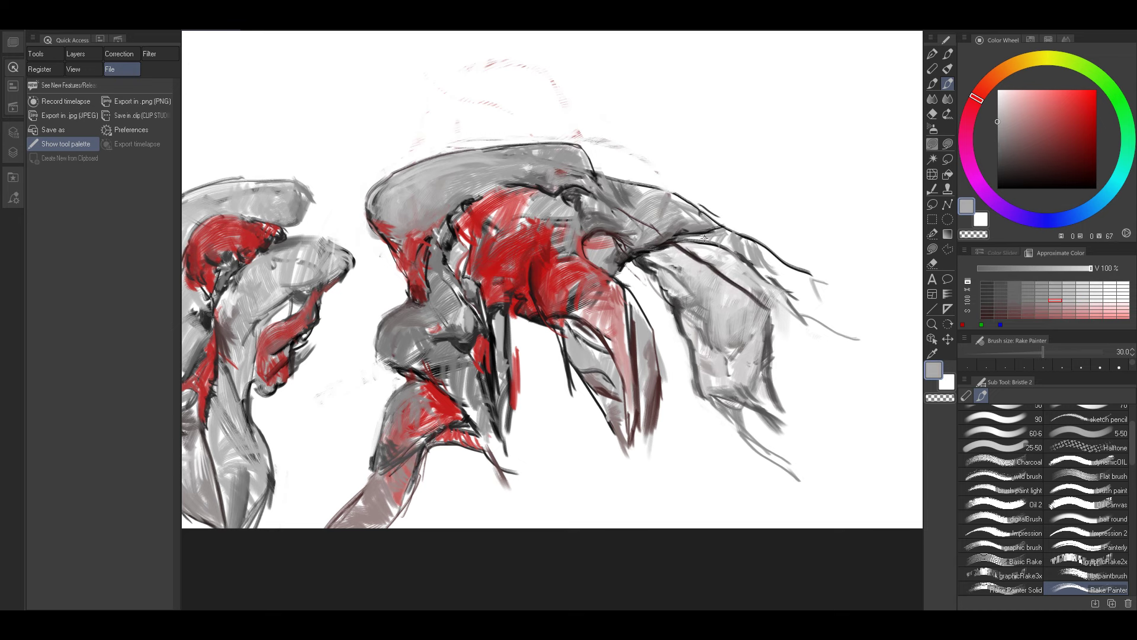
pyautogui.press(']')
pyautogui.press(']')
pyautogui.press(']')
pyautogui.moveTo(723, 238)
pyautogui.mouseDown()
pyautogui.moveTo(706, 264)
pyautogui.moveTo(773, 295)
pyautogui.mouseUp()
# Add light grey strokes along the hanging form's outer rear edge at brush sizes 30 to 40.
pyautogui.press('[')
pyautogui.press('[')
pyautogui.press('[')
pyautogui.keyDown('alt'); pyautogui.click(760, 254); pyautogui.keyUp('alt')
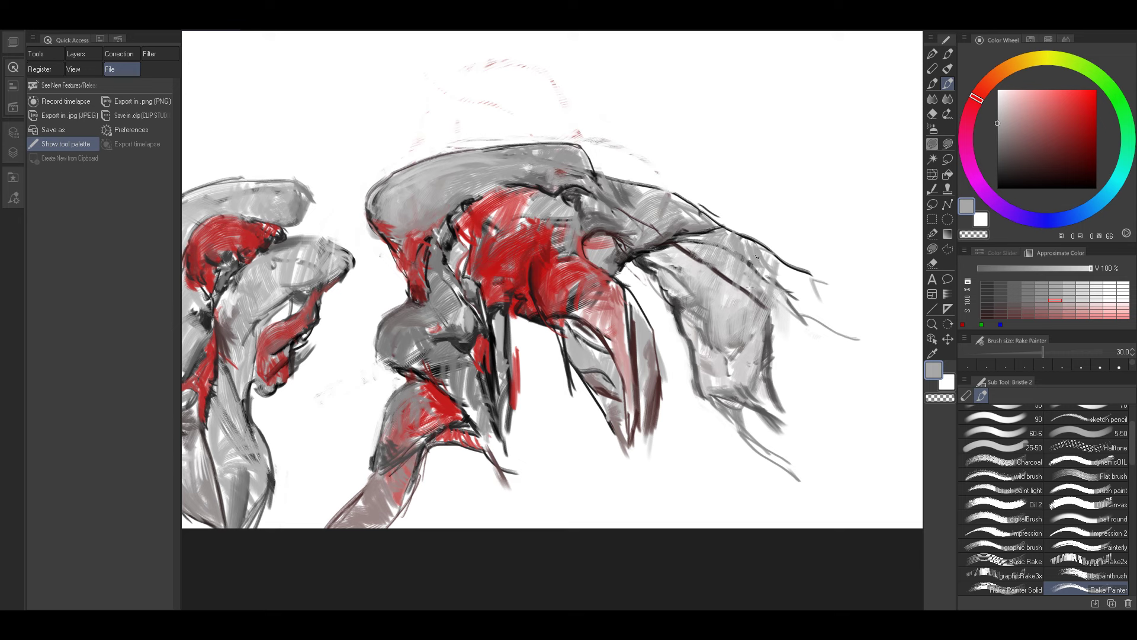
pyautogui.moveTo(764, 252)
pyautogui.mouseDown()
pyautogui.moveTo(785, 269)
pyautogui.moveTo(777, 315)
pyautogui.mouseUp()
pyautogui.moveTo(791, 272)
pyautogui.mouseDown()
pyautogui.moveTo(791, 325)
pyautogui.moveTo(808, 290)
pyautogui.mouseUp()
pyautogui.press(']')
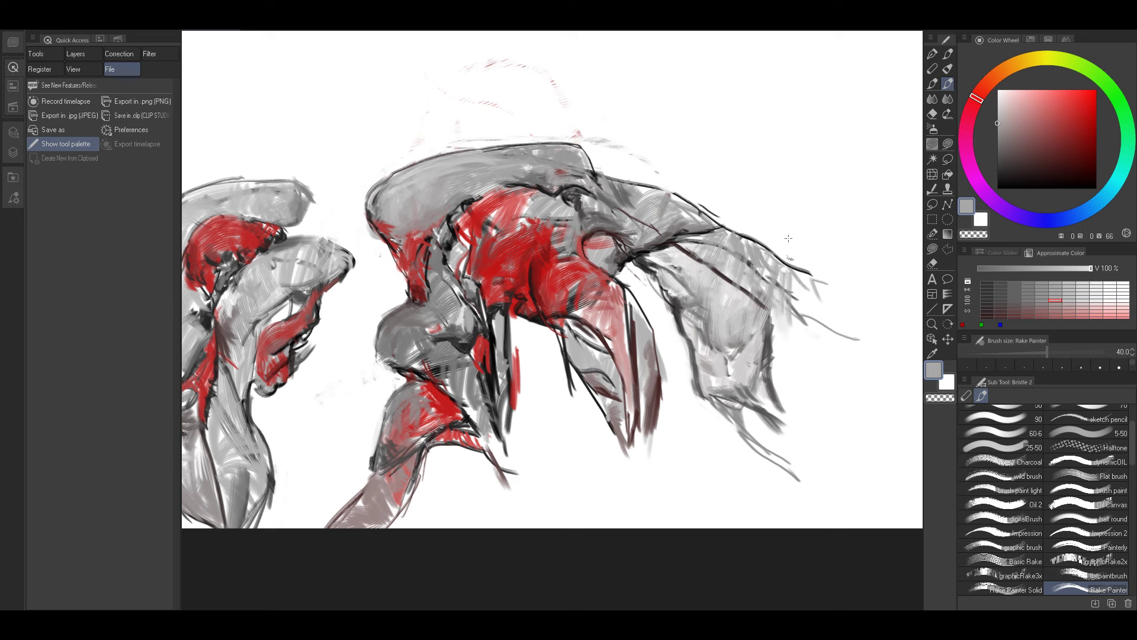
# Darken the diagonal line and the adjoining joint with sampled reddish grey and near-black, reducing the brush from size 40 to 15.
pyautogui.keyDown('alt'); pyautogui.click(688, 250); pyautogui.keyUp('alt')
pyautogui.moveTo(681, 248); pyautogui.dragTo(726, 258)
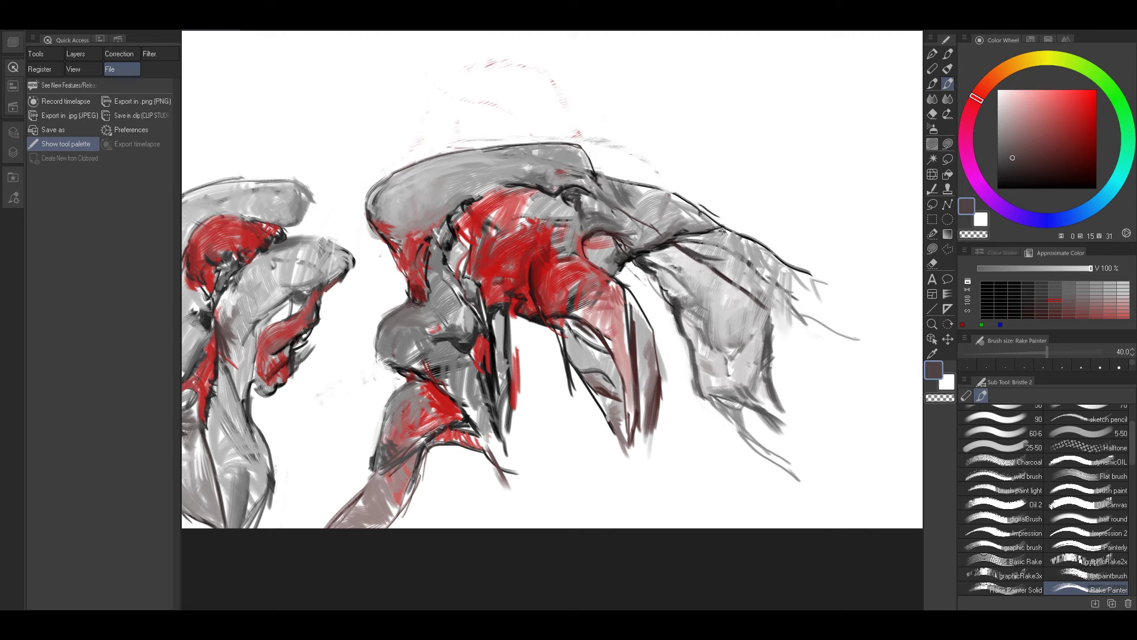
pyautogui.keyDown('alt'); pyautogui.click(637, 253); pyautogui.keyUp('alt')
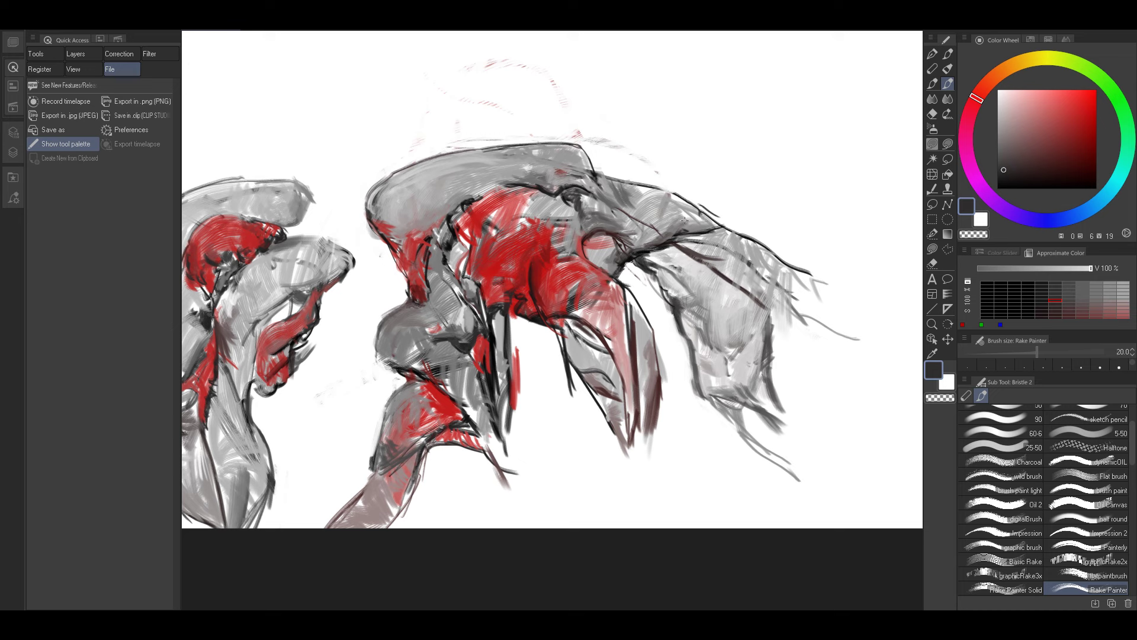
pyautogui.keyDown('alt'); pyautogui.click(619, 268); pyautogui.keyUp('alt')
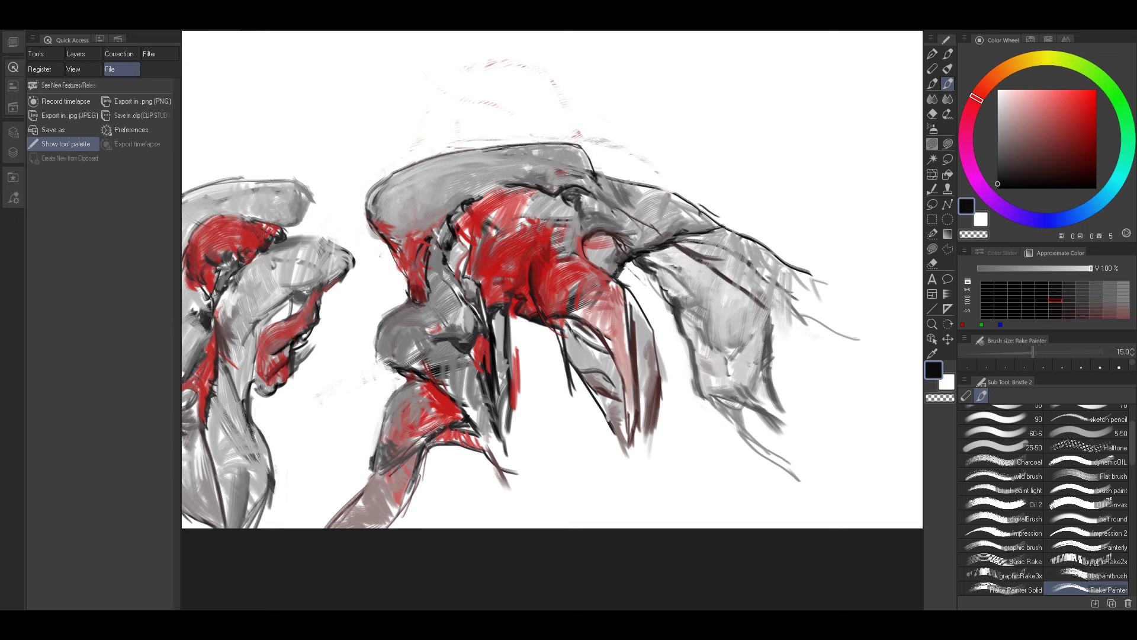
# Paint bold near-black strokes down the hanging form's outer rear edge at brush size 50.
pyautogui.press(']')
pyautogui.press(']')
pyautogui.press(']')
pyautogui.press(']')
pyautogui.press(']')
pyautogui.moveTo(738, 259)
pyautogui.mouseDown()
pyautogui.moveTo(776, 290)
pyautogui.moveTo(780, 275)
pyautogui.moveTo(763, 283)
pyautogui.moveTo(789, 344)
pyautogui.mouseUp()
pyautogui.moveTo(763, 279); pyautogui.dragTo(796, 363)
# Shade beyond the hanging form's dark rear edge with sampled dark, mid and light greys at brush sizes 50 to 70.
pyautogui.keyDown('alt'); pyautogui.click(768, 287); pyautogui.keyUp('alt')
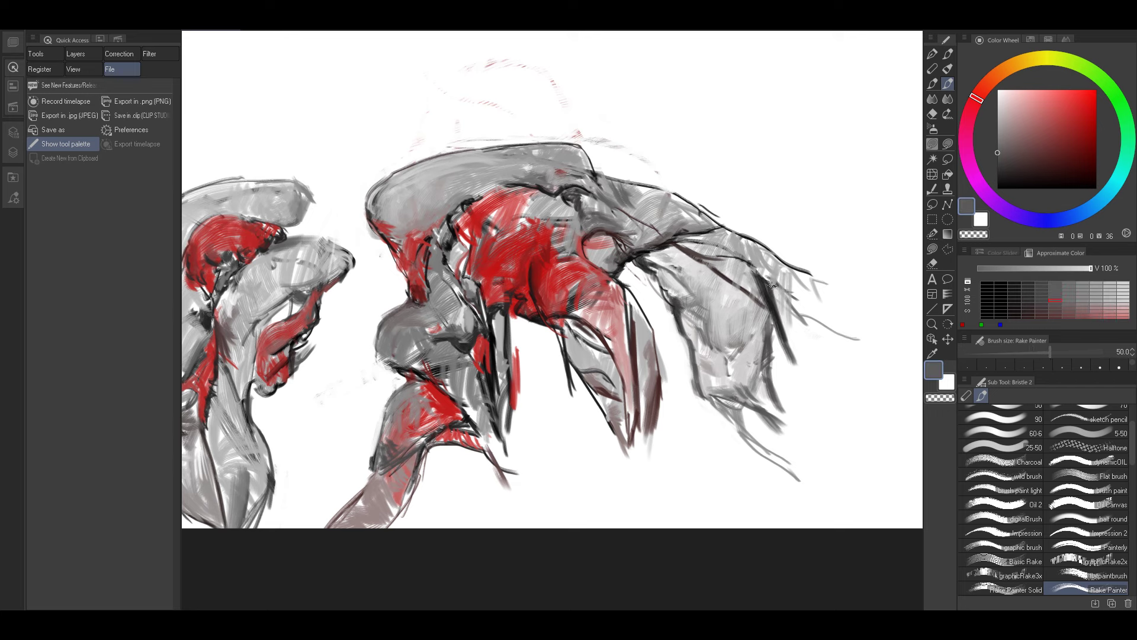
pyautogui.press(']')
pyautogui.moveTo(780, 304); pyautogui.dragTo(791, 346)
pyautogui.keyDown('alt'); pyautogui.click(785, 303); pyautogui.keyUp('alt')
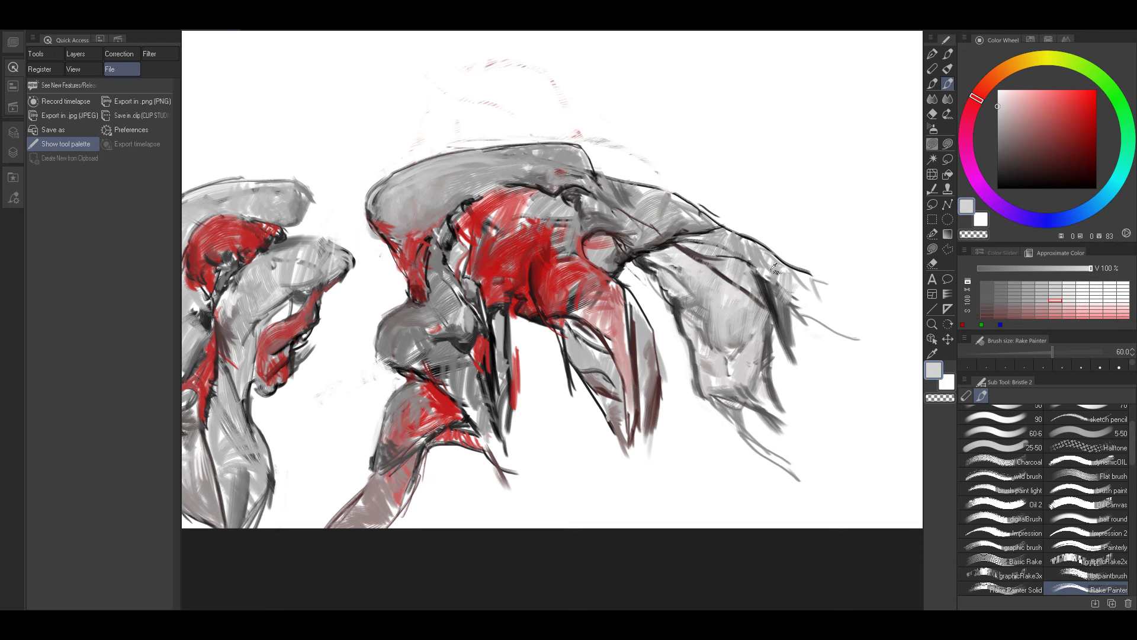
pyautogui.keyDown('alt'); pyautogui.click(770, 271); pyautogui.keyUp('alt')
pyautogui.keyDown('alt'); pyautogui.click(788, 314); pyautogui.keyUp('alt')
pyautogui.moveTo(797, 276); pyautogui.dragTo(795, 329)
pyautogui.moveTo(797, 280); pyautogui.dragTo(802, 338)
# Blend the upper end's rear surface above the red mass with a sampled light grey, reducing the brush from size 100 to 50.
pyautogui.press(']')
pyautogui.press(']')
pyautogui.press(']')
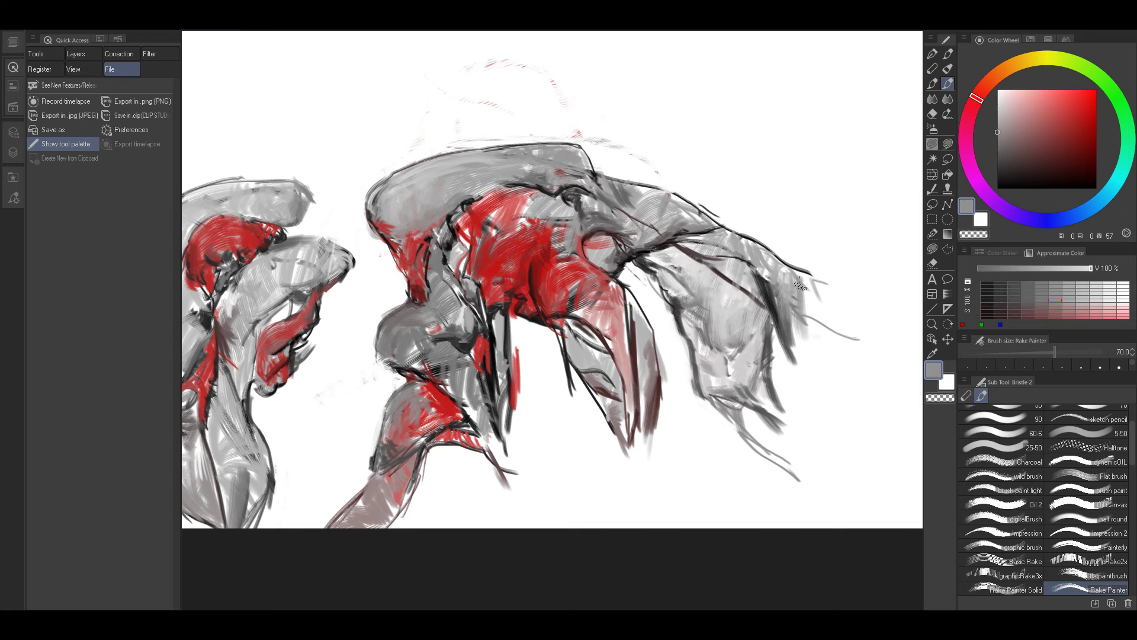
pyautogui.moveTo(664, 288); pyautogui.dragTo(770, 294)
pyautogui.keyDown('alt'); pyautogui.click(645, 164); pyautogui.keyUp('alt')
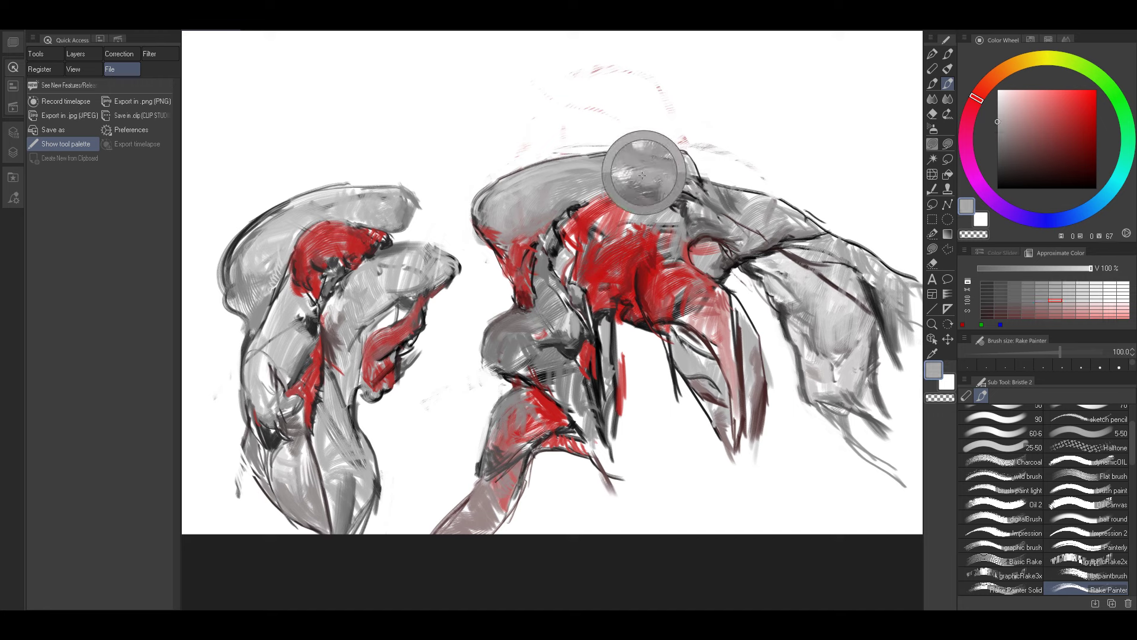
pyautogui.press('[')
pyautogui.press('[')
pyautogui.press('[')
pyautogui.press('[')
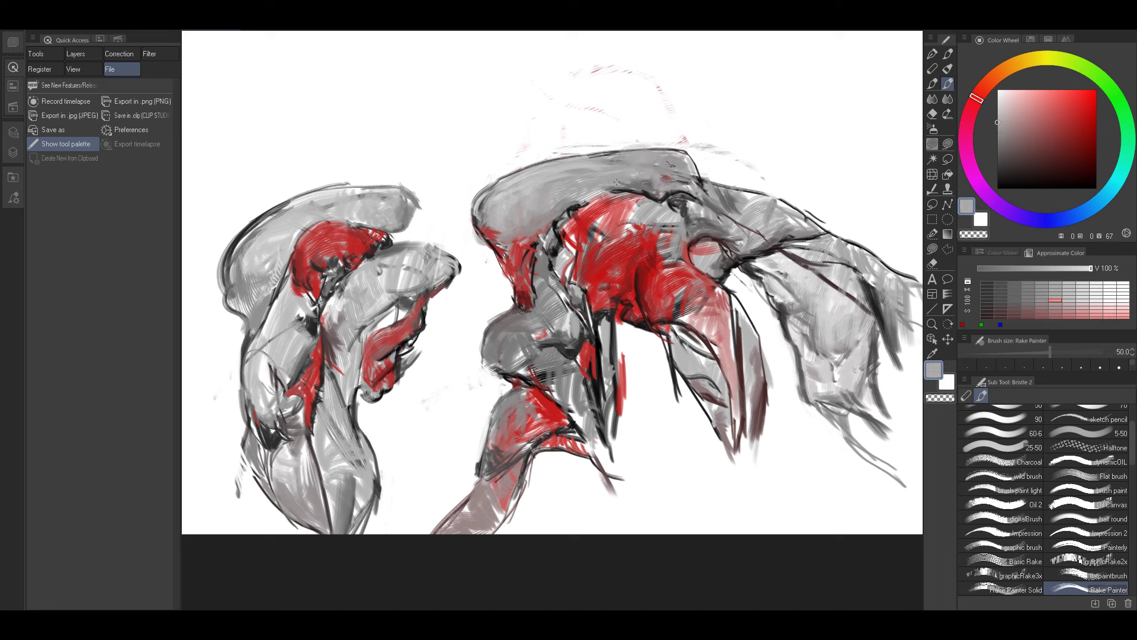
# Refine the top of the large red mass with sampled light and deep reds, reducing the brush from size 50.
pyautogui.keyDown('alt'); pyautogui.click(640, 211); pyautogui.keyUp('alt')
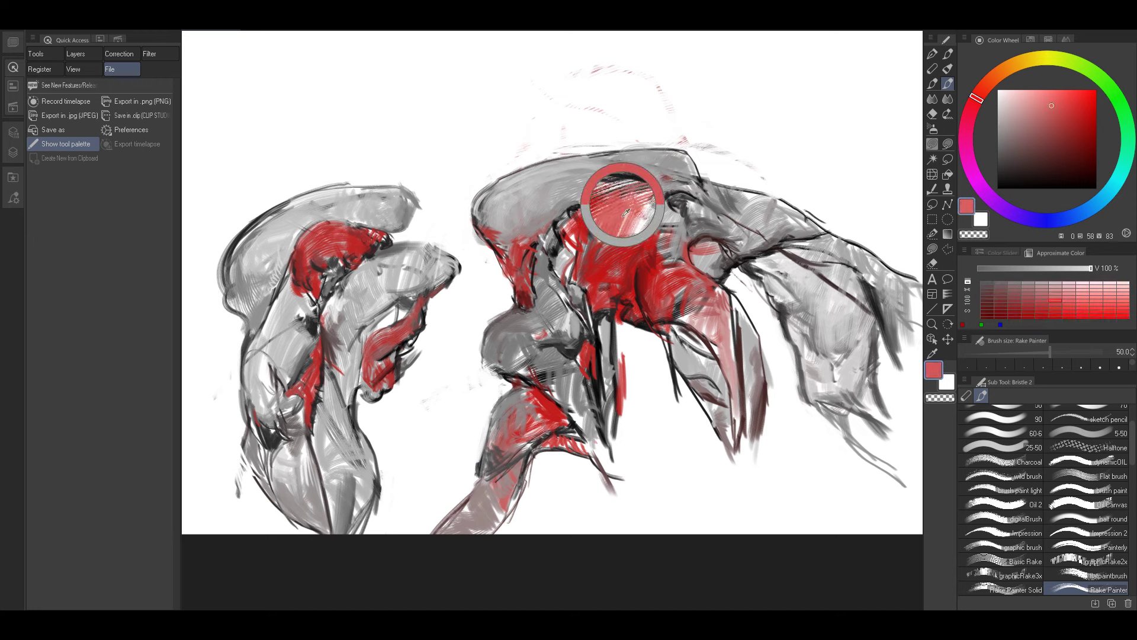
pyautogui.press('[')
pyautogui.press('[')
pyautogui.press('[')
pyautogui.keyDown('alt'); pyautogui.click(654, 234); pyautogui.keyUp('alt')
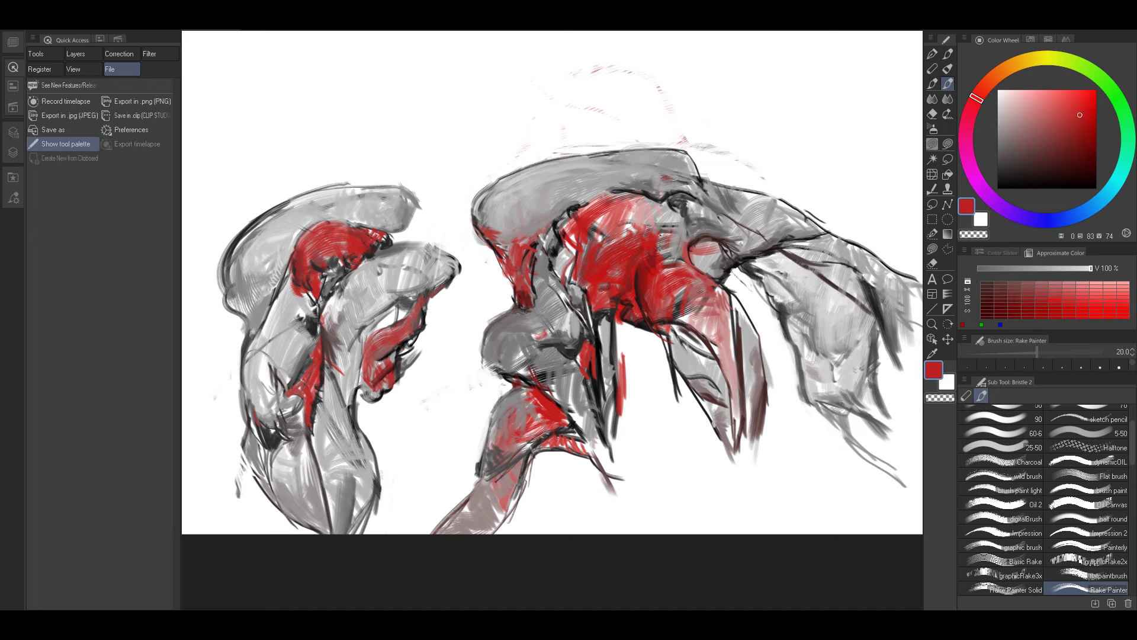
pyautogui.press('[')
# Extend the central hanging strands downward in a sampled dark grey at brush size 15.
pyautogui.moveTo(757, 285); pyautogui.dragTo(788, 252)
pyautogui.keyDown('alt'); pyautogui.click(648, 330); pyautogui.keyUp('alt')
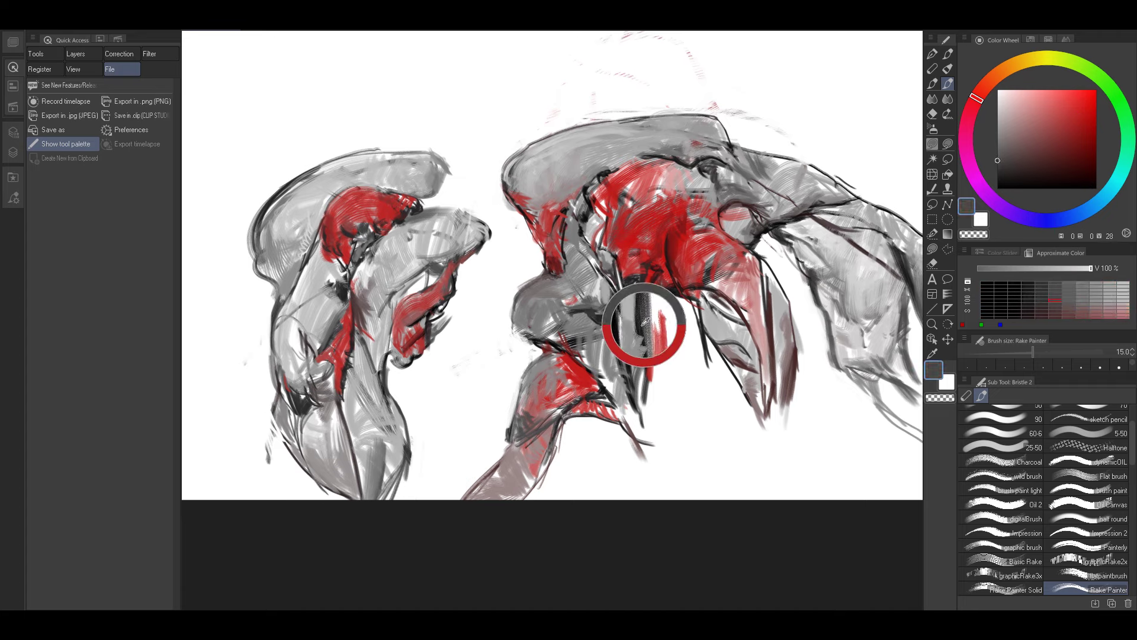
pyautogui.moveTo(643, 332); pyautogui.dragTo(652, 454)
pyautogui.moveTo(652, 437)
pyautogui.mouseDown()
pyautogui.moveTo(643, 406)
pyautogui.moveTo(649, 438)
pyautogui.mouseUp()
# Draw additional near-black strands below the narrow red strip at brush size 25.
pyautogui.press(']')
pyautogui.press(']')
pyautogui.moveTo(645, 340); pyautogui.dragTo(662, 392)
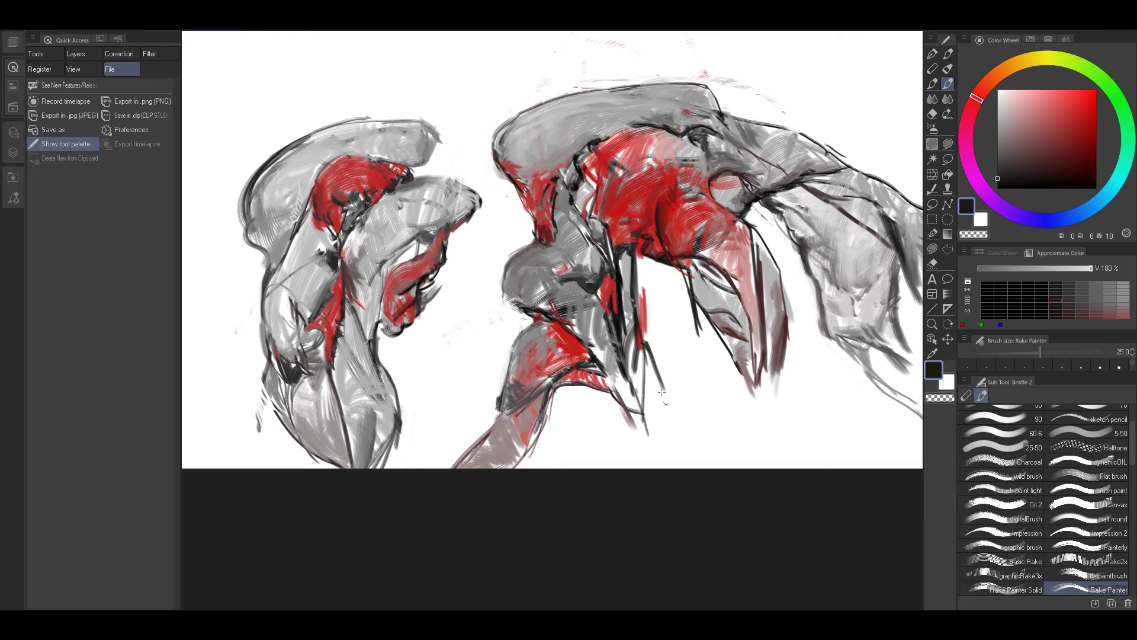
pyautogui.moveTo(643, 342)
pyautogui.mouseDown()
pyautogui.moveTo(675, 373)
pyautogui.moveTo(662, 462)
pyautogui.mouseUp()
# Add a long curved outer strand below the central hanging strands with the near-black brush at size 25.
pyautogui.moveTo(650, 256)
pyautogui.mouseDown()
pyautogui.moveTo(706, 270)
pyautogui.moveTo(747, 258)
pyautogui.moveTo(709, 286)
pyautogui.mouseUp()
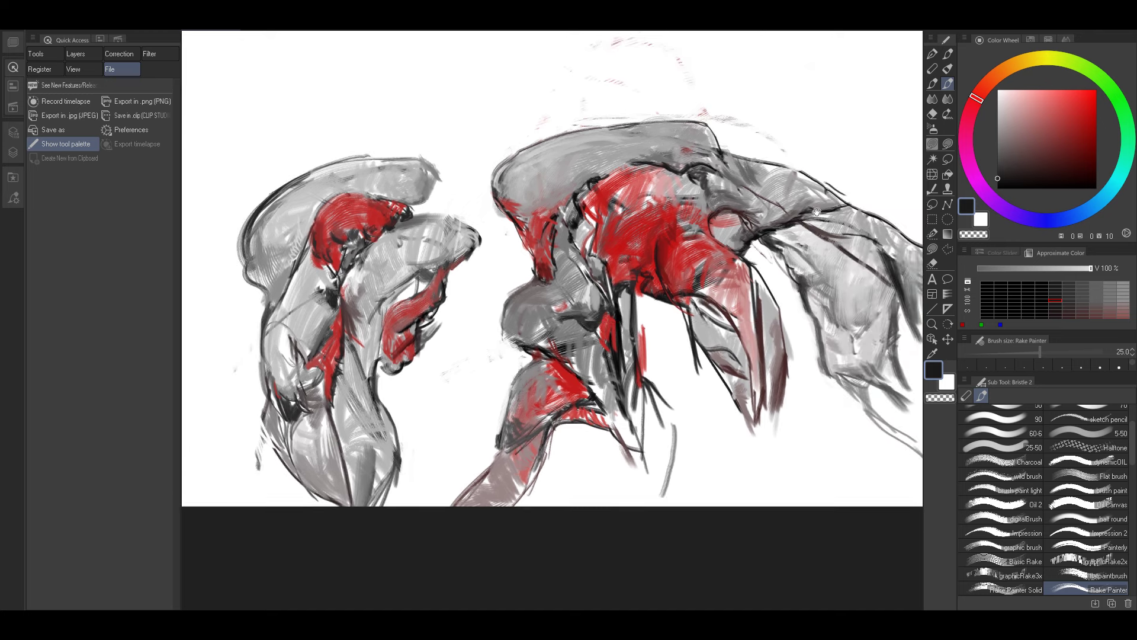
pyautogui.moveTo(654, 340)
pyautogui.mouseDown()
pyautogui.moveTo(753, 289)
pyautogui.moveTo(695, 342)
pyautogui.moveTo(690, 301)
pyautogui.mouseUp()
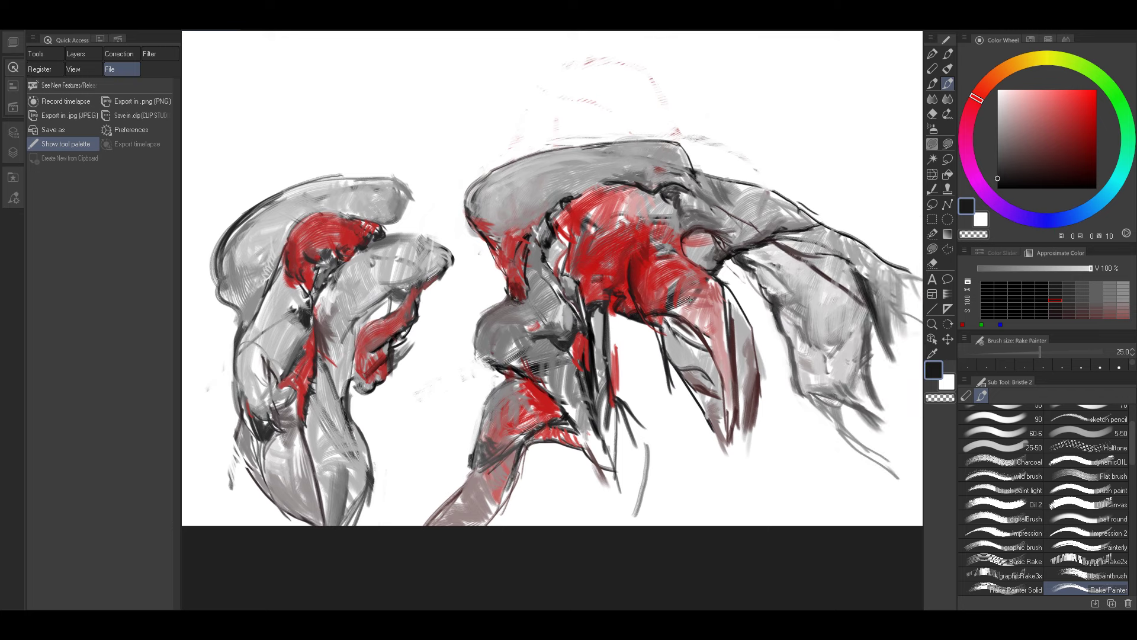
pyautogui.moveTo(597, 345)
pyautogui.mouseDown()
pyautogui.moveTo(668, 324)
pyautogui.moveTo(716, 328)
pyautogui.mouseUp()
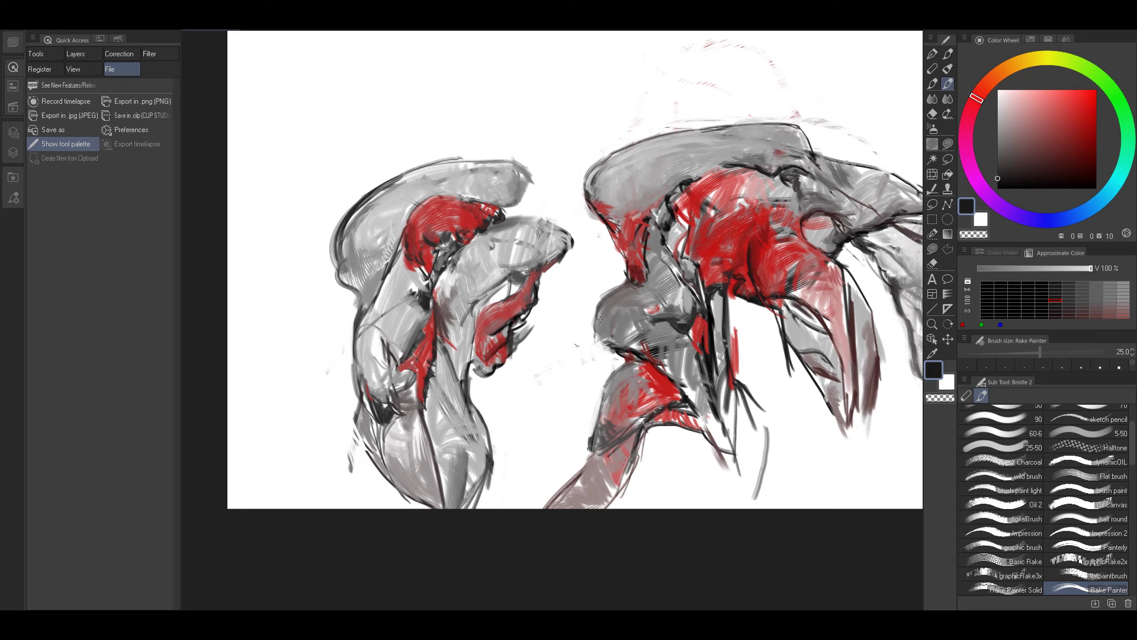
# Shade the rounded grey form left of the central strands with sampled dark greys, enlarging the brush to size 50.
pyautogui.keyDown('alt'); pyautogui.click(743, 272); pyautogui.keyUp('alt')
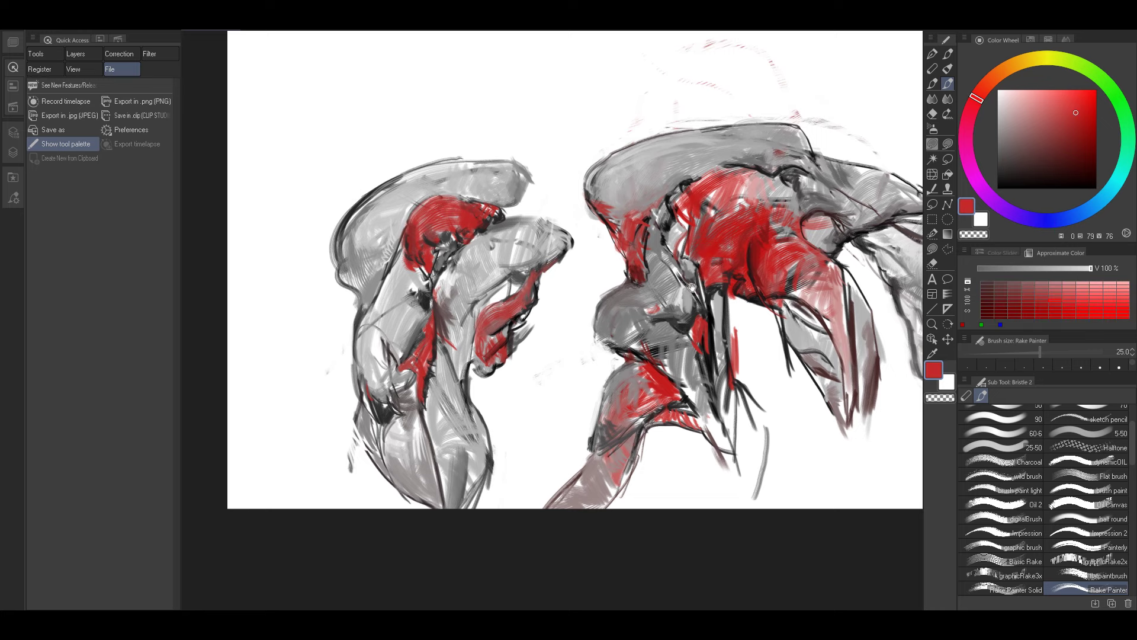
pyautogui.moveTo(620, 342); pyautogui.dragTo(599, 341)
pyautogui.keyDown('alt'); pyautogui.click(600, 340); pyautogui.keyUp('alt')
pyautogui.keyDown('alt'); pyautogui.click(599, 339); pyautogui.keyUp('alt')
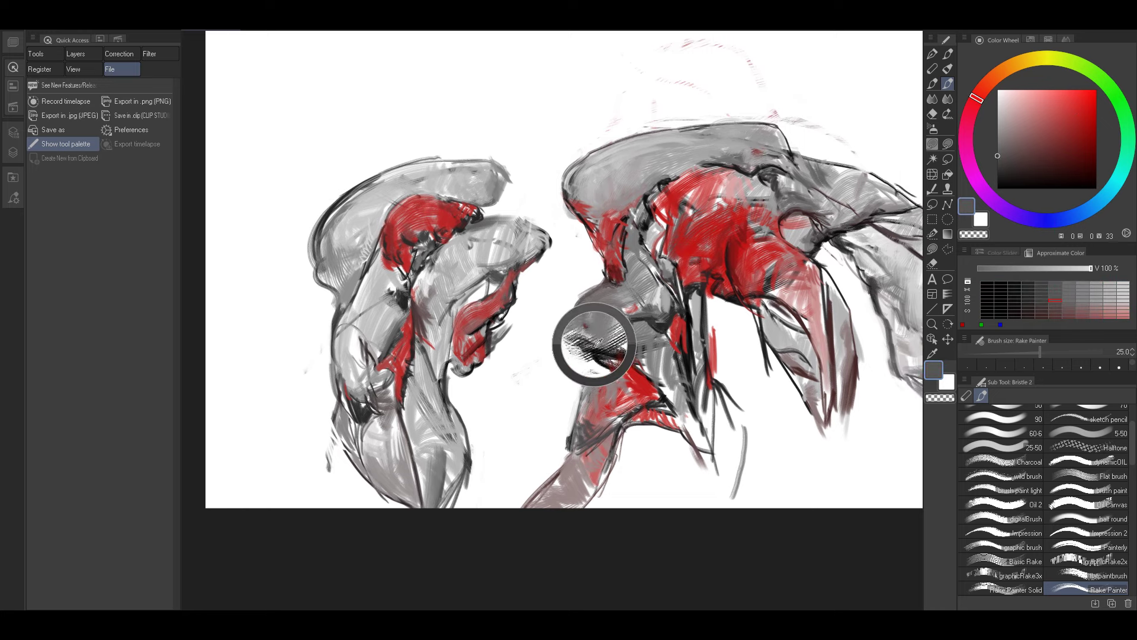
pyautogui.keyDown('alt'); pyautogui.click(633, 317); pyautogui.keyUp('alt')
pyautogui.press(']')
pyautogui.press(']')
pyautogui.press(']')
pyautogui.moveTo(624, 321); pyautogui.dragTo(668, 314)
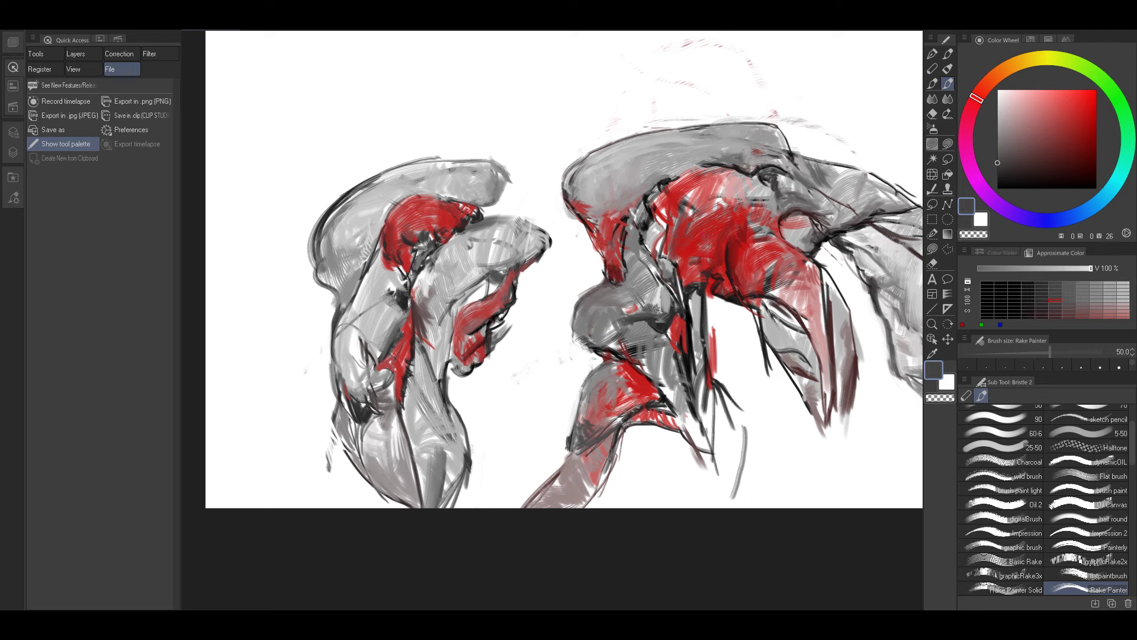
# Blend the folds on the rounded grey form's right side with sampled light and dark greys, reducing the brush from size 50 to 20.
pyautogui.keyDown('alt'); pyautogui.click(631, 317); pyautogui.keyUp('alt')
pyautogui.keyDown('alt'); pyautogui.click(655, 293); pyautogui.keyUp('alt')
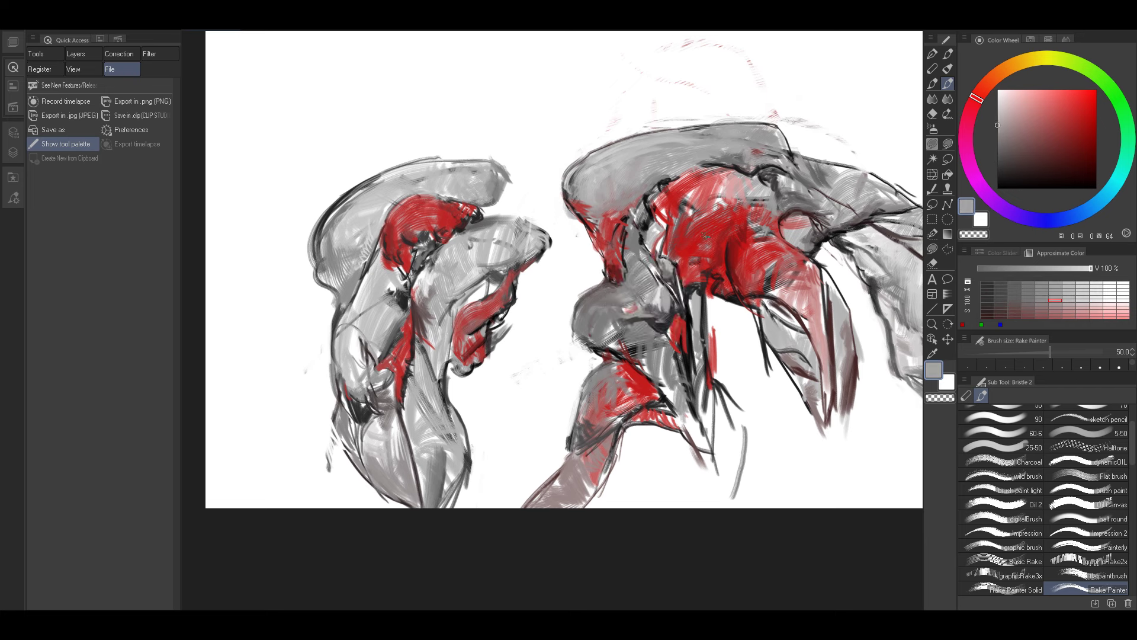
pyautogui.keyDown('alt'); pyautogui.click(630, 317); pyautogui.keyUp('alt')
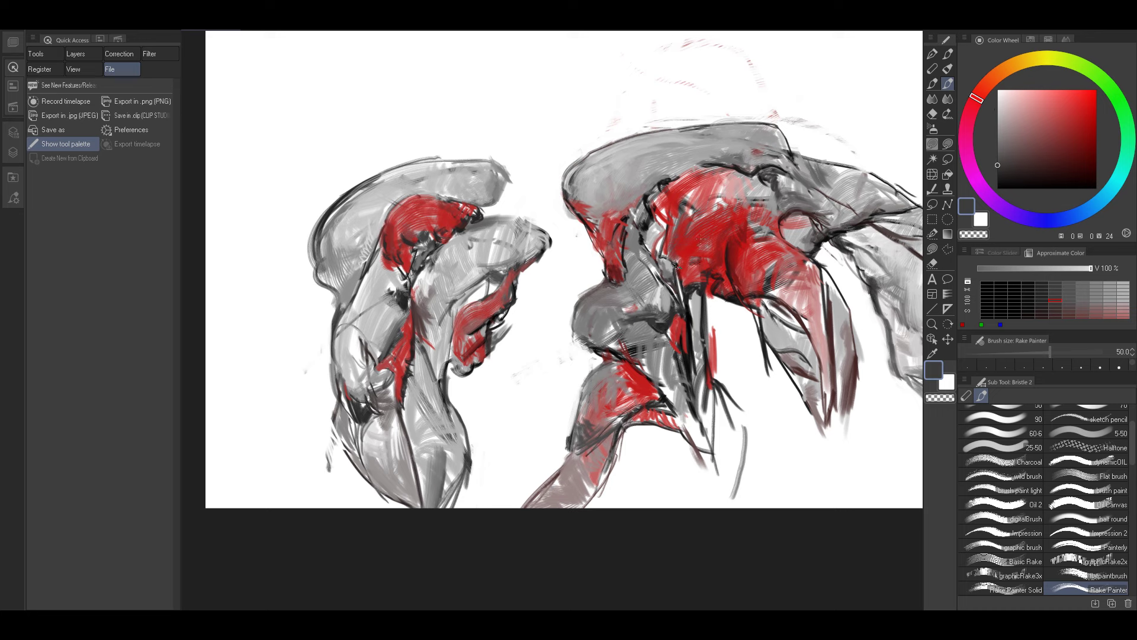
pyautogui.keyDown('alt'); pyautogui.click(668, 305); pyautogui.keyUp('alt')
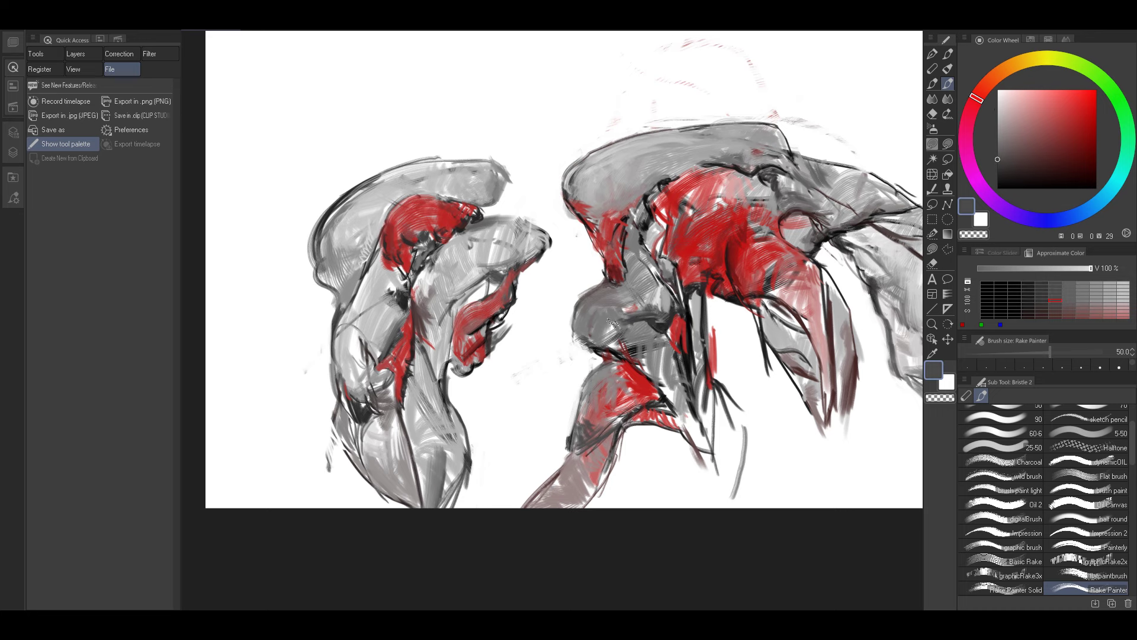
pyautogui.keyDown('alt'); pyautogui.click(629, 318); pyautogui.keyUp('alt')
pyautogui.press('[')
pyautogui.press('[')
pyautogui.keyDown('alt'); pyautogui.click(652, 320); pyautogui.keyUp('alt')
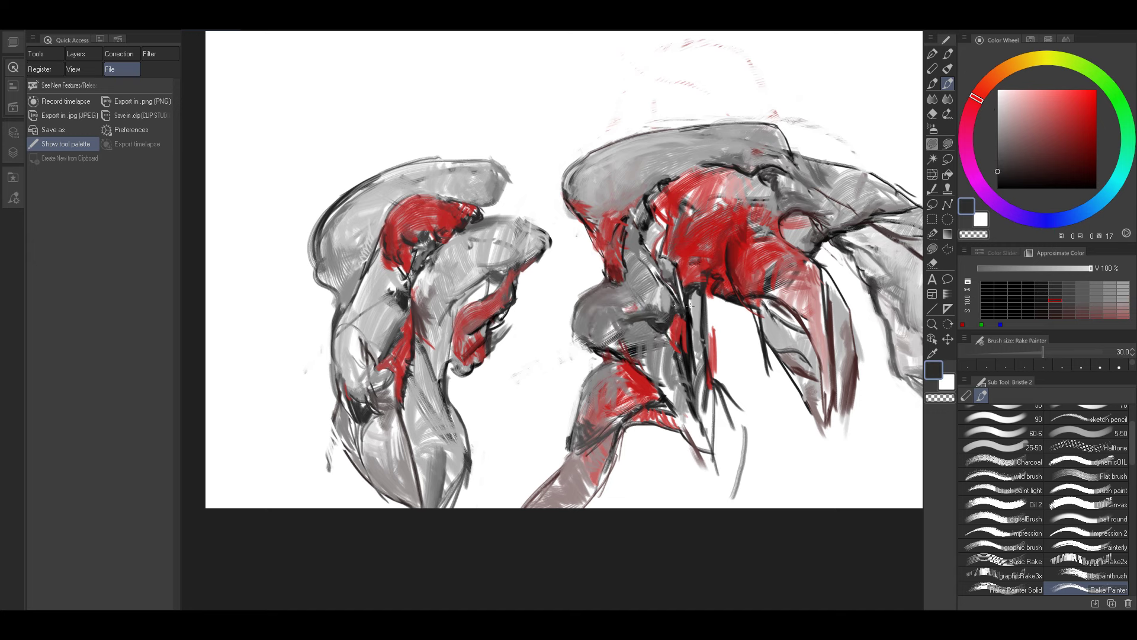
pyautogui.keyDown('alt'); pyautogui.click(669, 360); pyautogui.keyUp('alt')
# Refine the dark edges around the central strands with a sampled near-black at brush size 17.
pyautogui.moveTo(666, 370)
pyautogui.mouseDown()
pyautogui.moveTo(691, 407)
pyautogui.moveTo(643, 363)
pyautogui.moveTo(619, 330)
pyautogui.mouseUp()
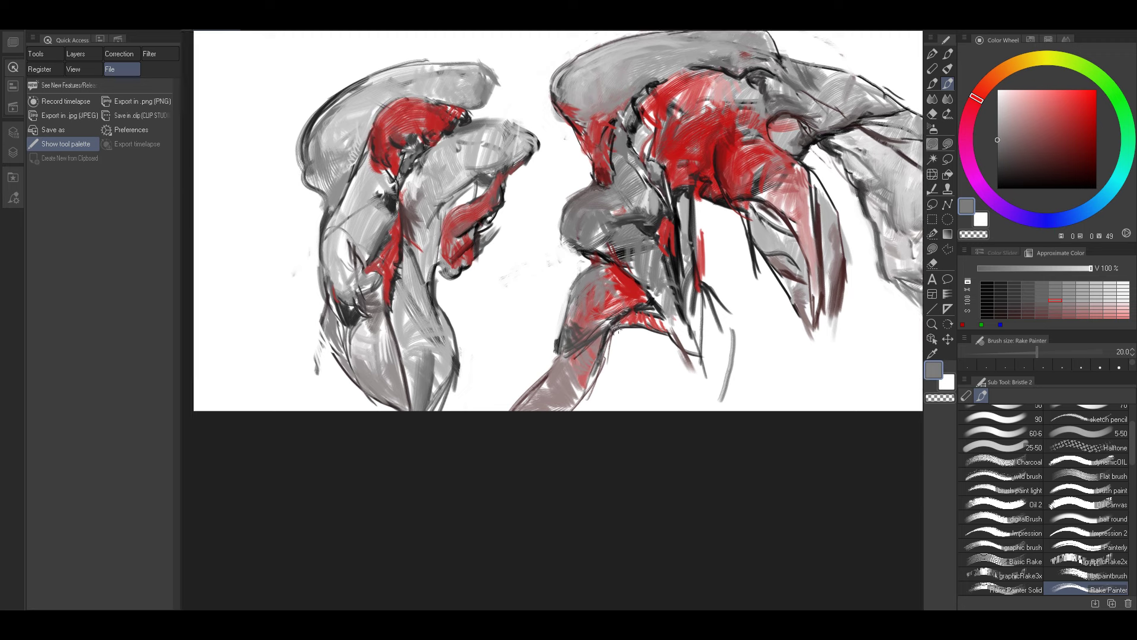
pyautogui.keyDown('alt'); pyautogui.click(673, 261); pyautogui.keyUp('alt')
pyautogui.press('[')
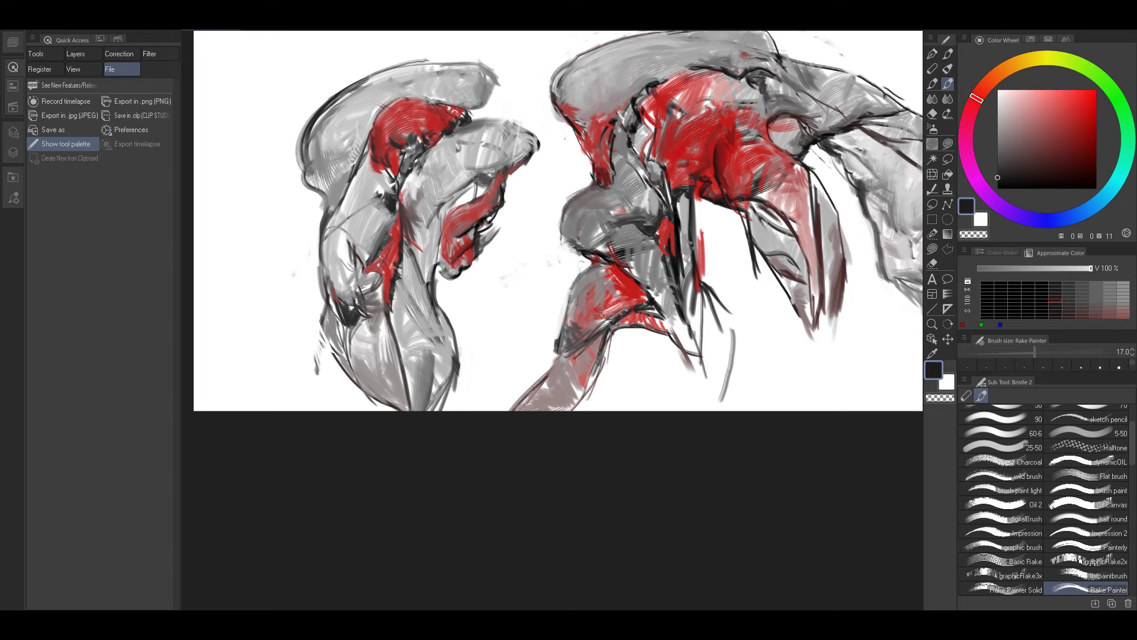
pyautogui.moveTo(726, 273)
pyautogui.mouseDown()
pyautogui.moveTo(703, 349)
pyautogui.moveTo(700, 288)
pyautogui.moveTo(698, 305)
pyautogui.mouseUp()
pyautogui.moveTo(694, 355); pyautogui.dragTo(651, 374)
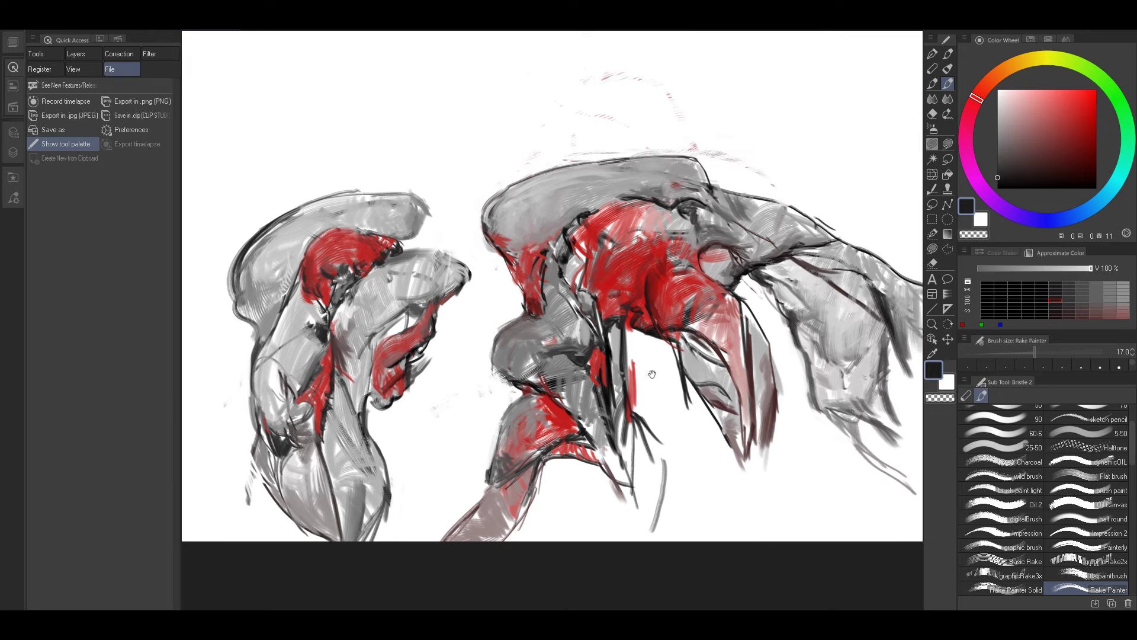
pyautogui.moveTo(609, 269); pyautogui.dragTo(743, 285)
pyautogui.moveTo(880, 377); pyautogui.dragTo(768, 352)
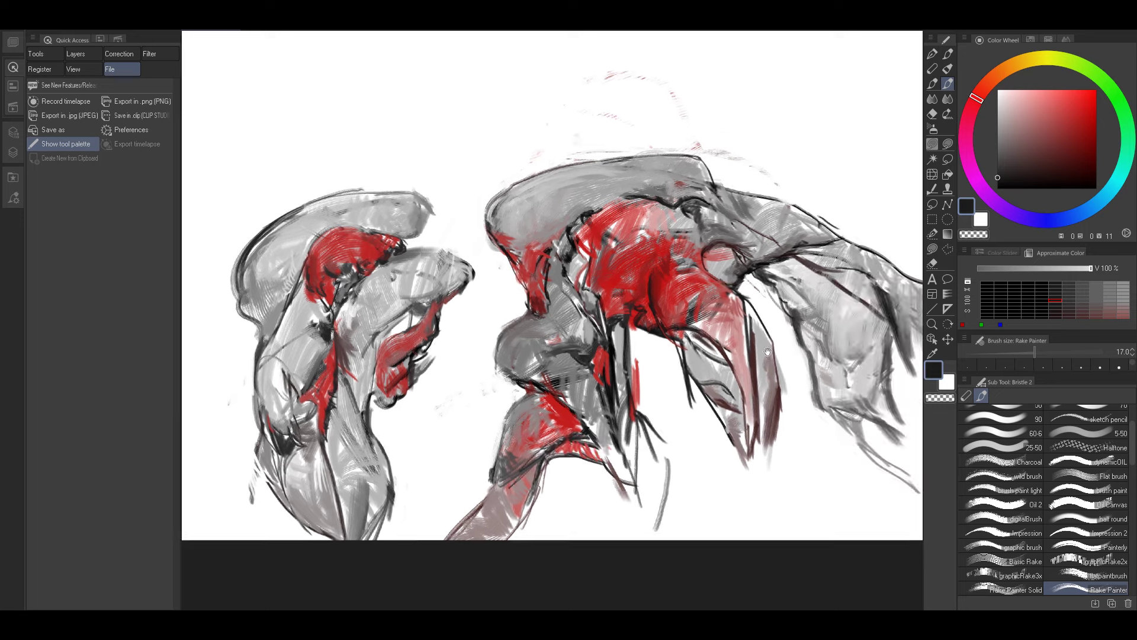
pyautogui.moveTo(636, 359); pyautogui.dragTo(658, 314)
# Shade the folds and outer edge of the far-right hanging form with sampled light and dark greys, enlarging the brush from size 17 to 60.
pyautogui.moveTo(622, 356)
pyautogui.mouseDown()
pyautogui.moveTo(691, 405)
pyautogui.moveTo(457, 418)
pyautogui.mouseUp()
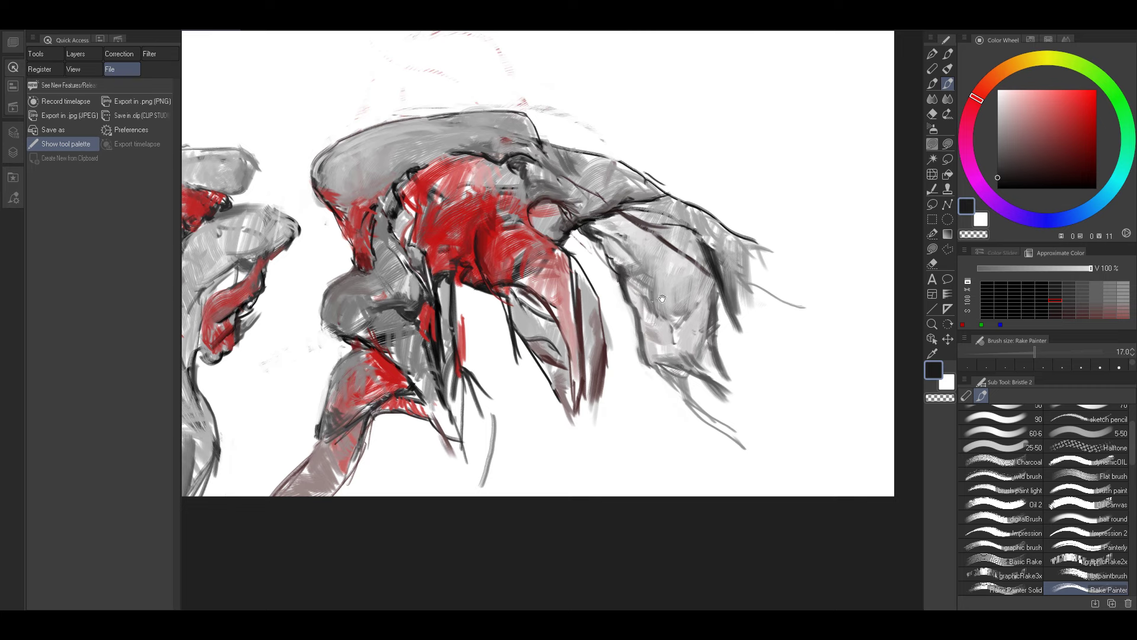
pyautogui.moveTo(662, 299); pyautogui.dragTo(710, 297)
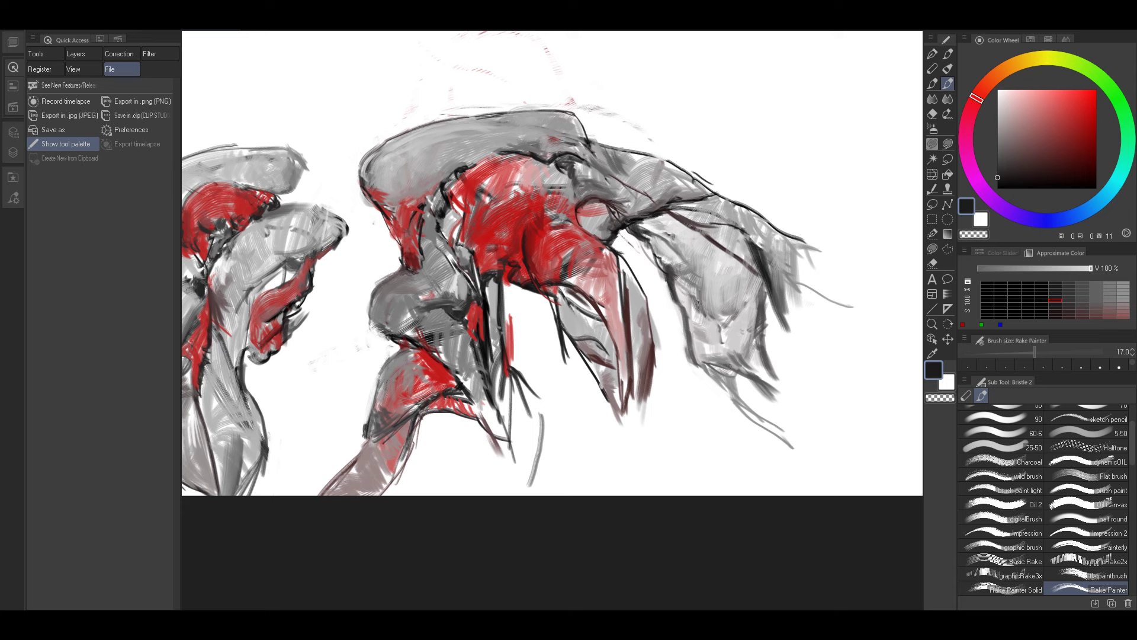
pyautogui.keyDown('alt'); pyautogui.click(762, 259); pyautogui.keyUp('alt')
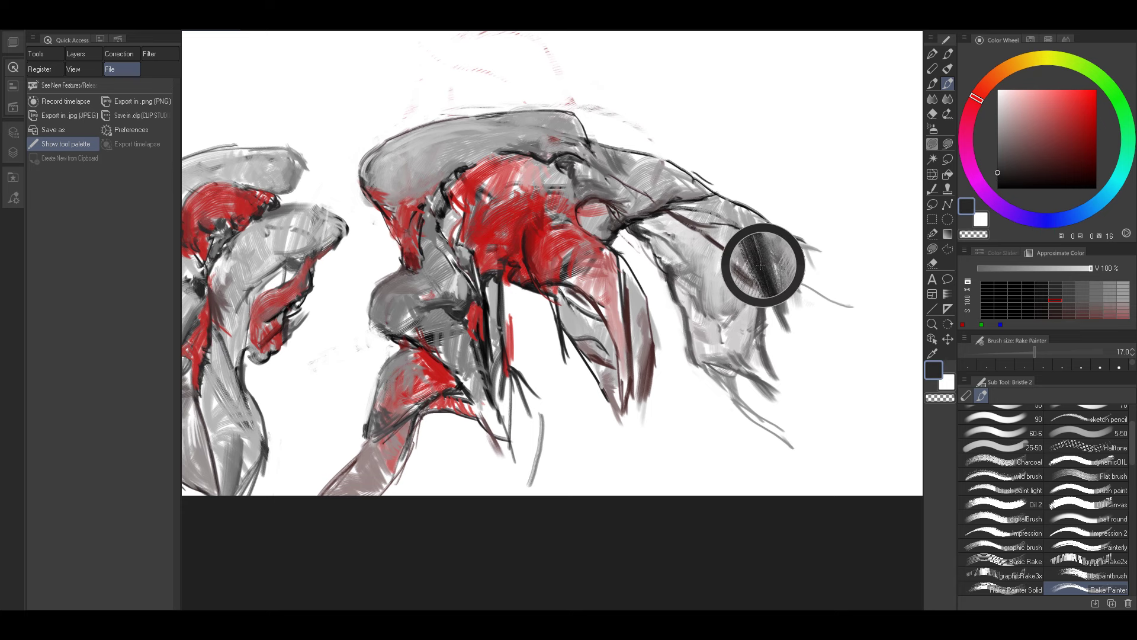
pyautogui.press(']')
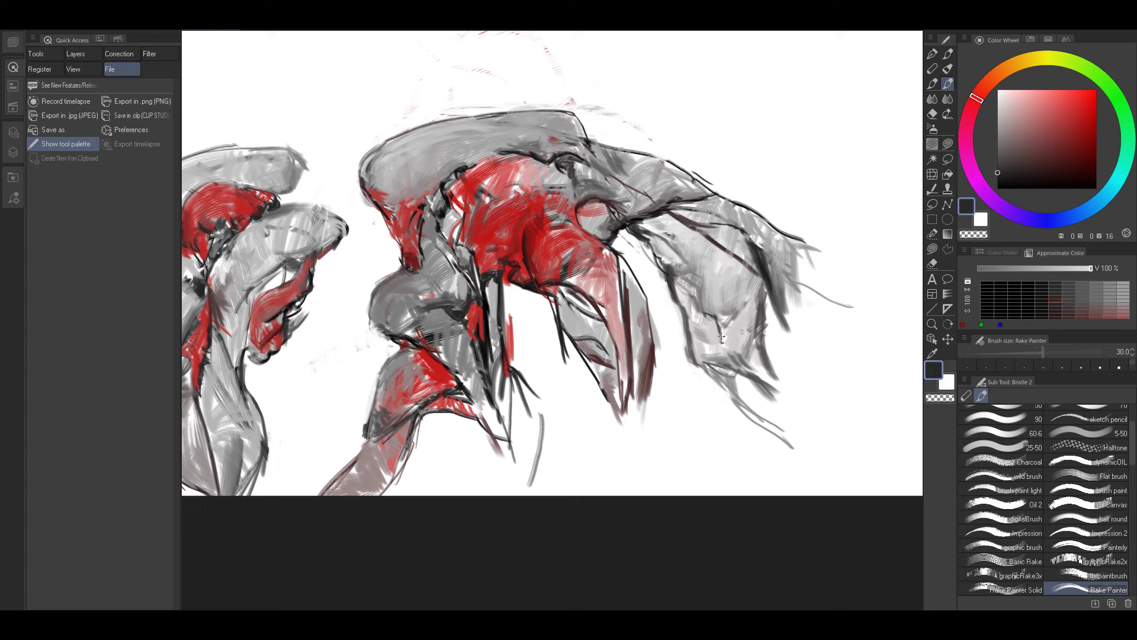
pyautogui.press(']')
pyautogui.keyDown('alt'); pyautogui.click(718, 314); pyautogui.keyUp('alt')
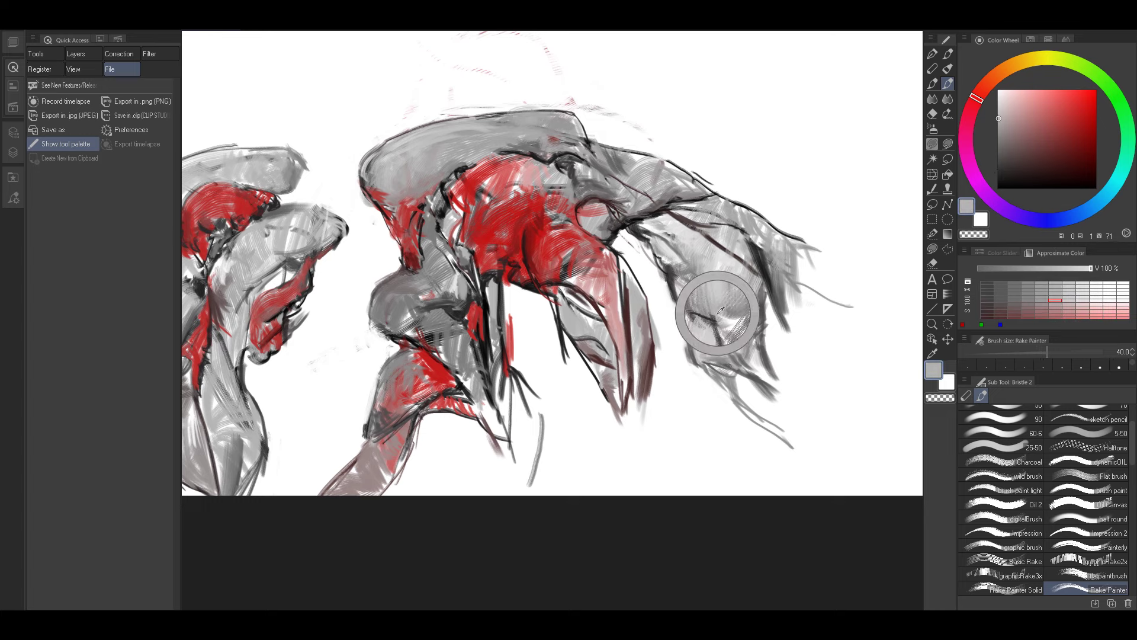
pyautogui.keyDown('alt'); pyautogui.click(717, 312); pyautogui.keyUp('alt')
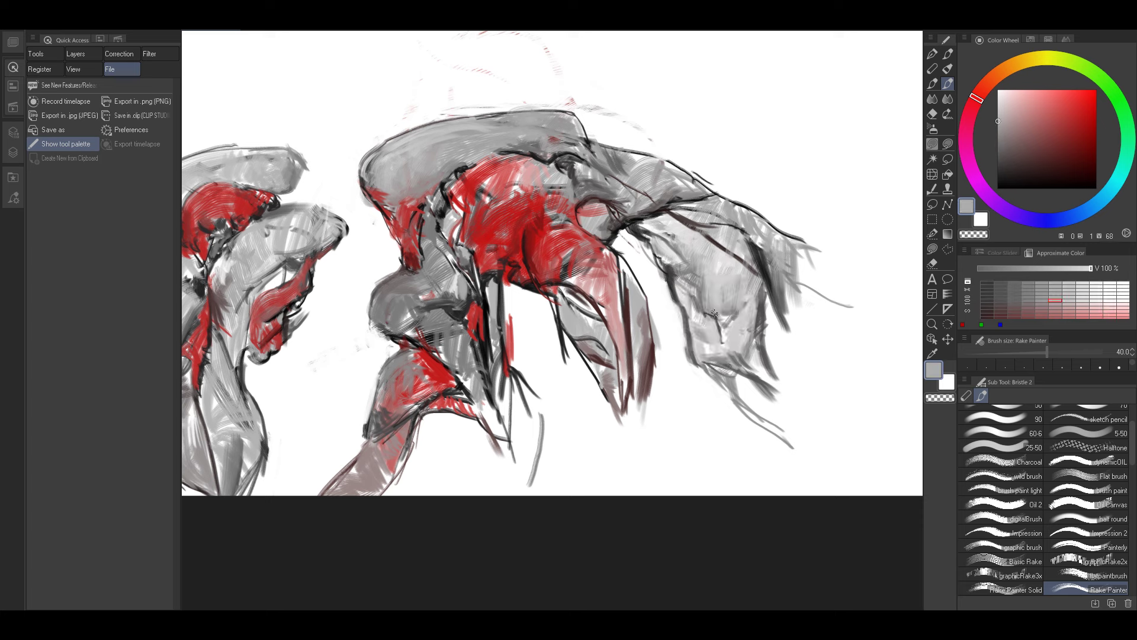
pyautogui.keyDown('alt'); pyautogui.click(721, 322); pyautogui.keyUp('alt')
pyautogui.press(']')
pyautogui.press(']')
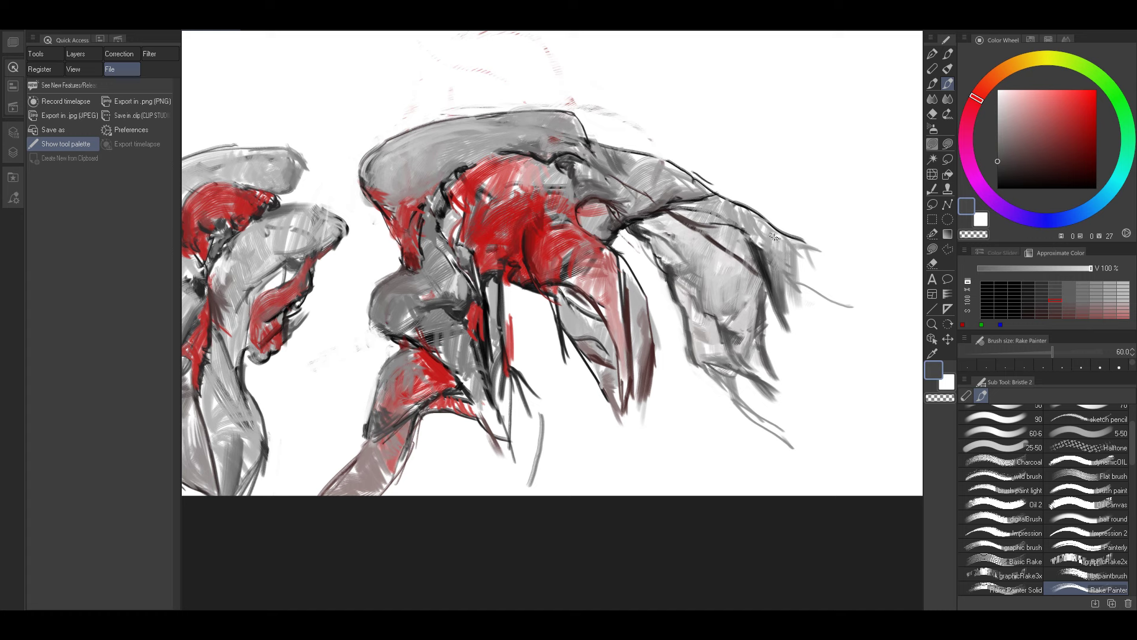
# Refine the far-right hanging form's lower end with sampled light and mid greys, reducing the brush from size 60 to 25, and undo the last stroke.
pyautogui.keyDown('alt'); pyautogui.click(748, 323); pyautogui.keyUp('alt')
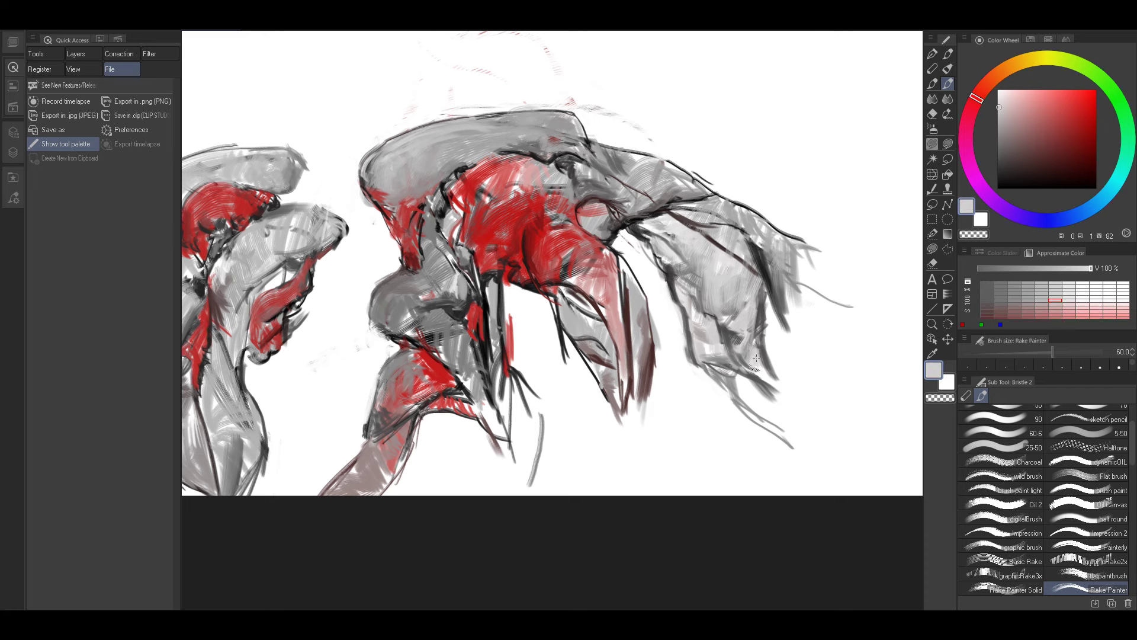
pyautogui.press('[')
pyautogui.press('[')
pyautogui.press('[')
pyautogui.keyDown('alt'); pyautogui.click(752, 336); pyautogui.keyUp('alt')
pyautogui.press('[')
pyautogui.moveTo(750, 322)
pyautogui.mouseDown()
pyautogui.moveTo(736, 283)
pyautogui.moveTo(726, 287)
pyautogui.mouseUp()
pyautogui.hotkey('ctrl', 'z')
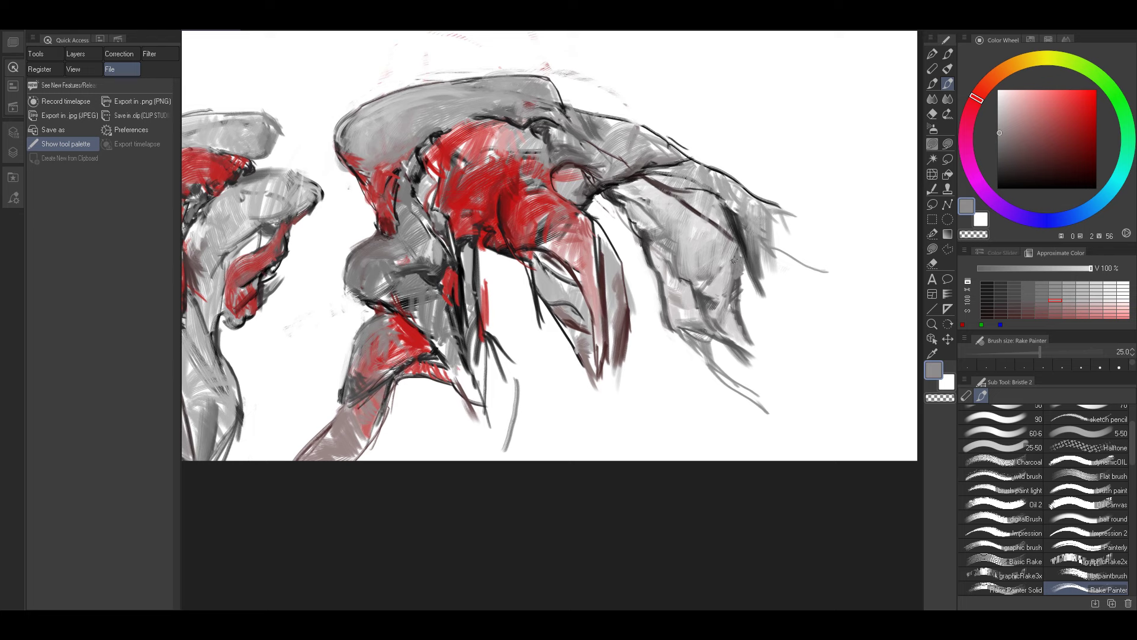
# Darken the joint behind the small red oval in near-black at size 17 and shade the adjoining limb with sampled greys up to size 40.
pyautogui.moveTo(732, 272); pyautogui.dragTo(790, 330)
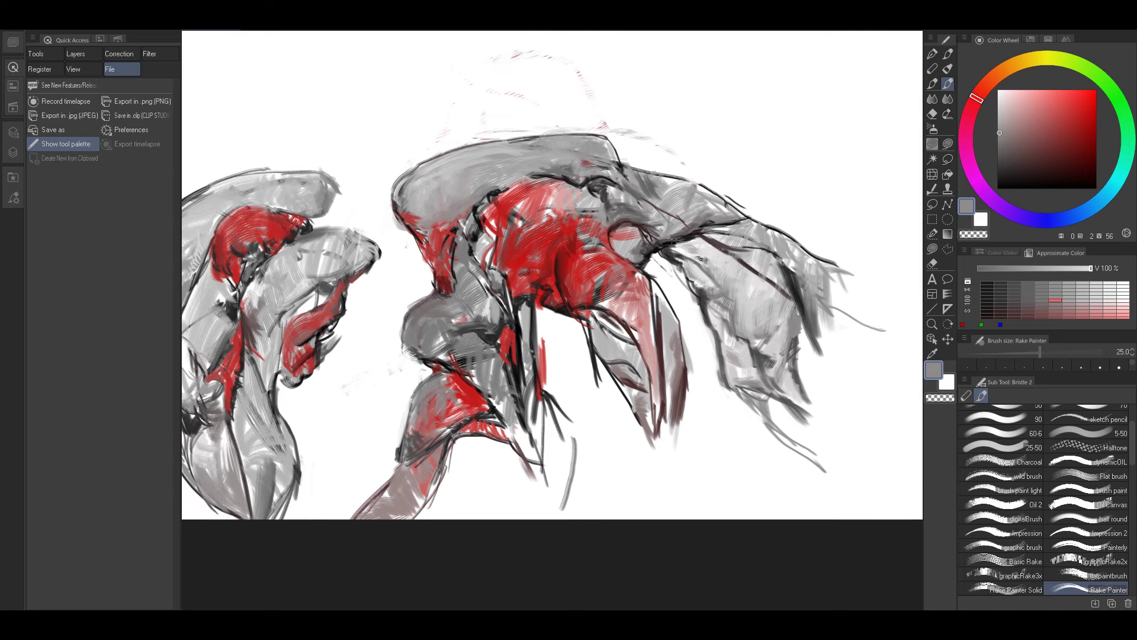
pyautogui.keyDown('alt'); pyautogui.click(647, 248); pyautogui.keyUp('alt')
pyautogui.press('[')
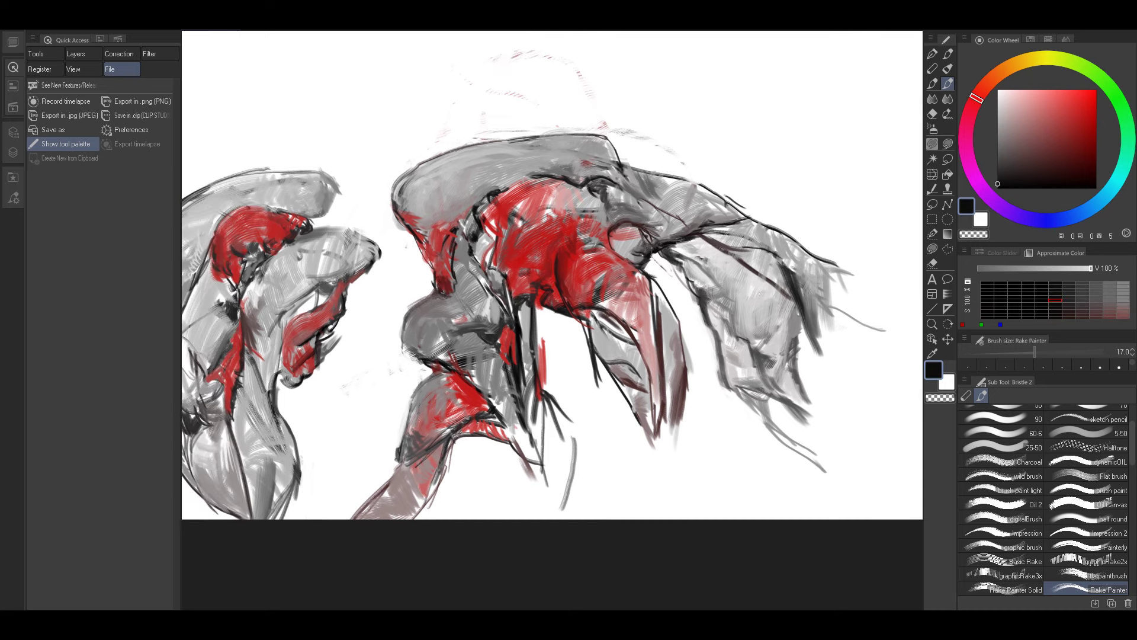
pyautogui.keyDown('alt'); pyautogui.click(715, 215); pyautogui.keyUp('alt')
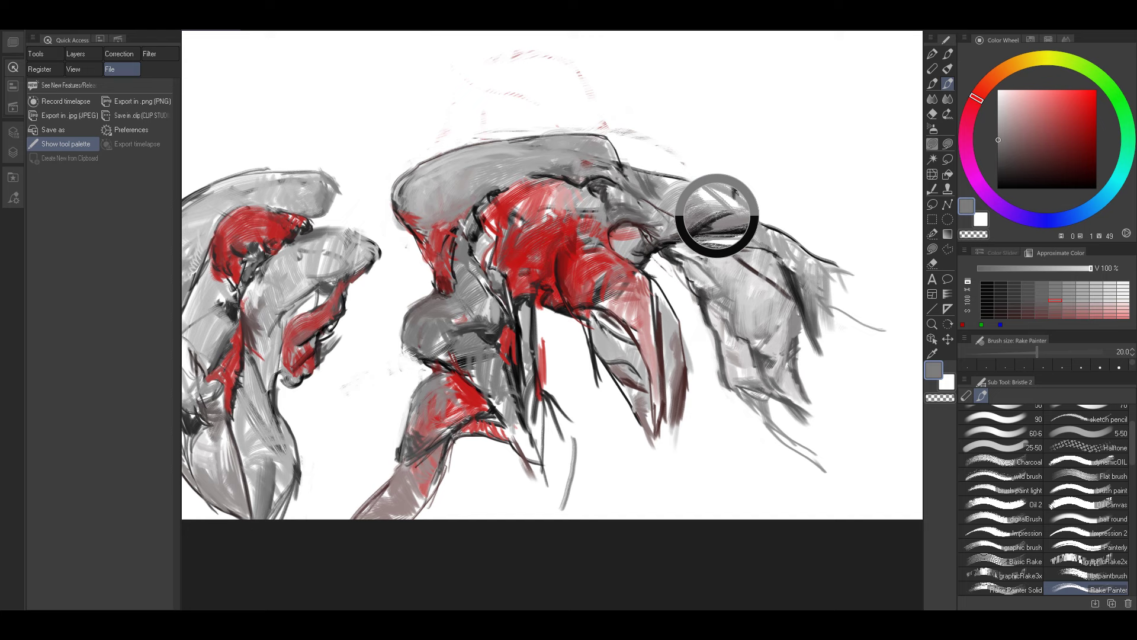
pyautogui.press(']')
pyautogui.press(']')
pyautogui.press(']')
pyautogui.keyDown('alt'); pyautogui.click(712, 219); pyautogui.keyUp('alt')
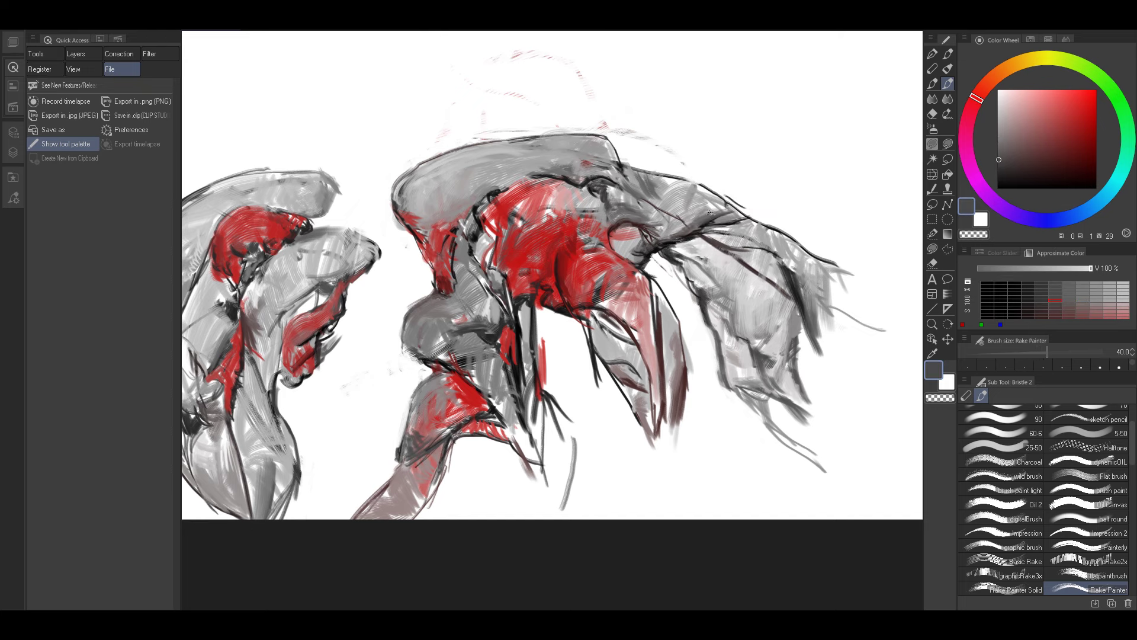
# Blend the upper surface of the limb behind the red mass with sampled light and dark greys at brush size 50.
pyautogui.keyDown('alt'); pyautogui.click(707, 215); pyautogui.keyUp('alt')
pyautogui.press(']')
pyautogui.keyDown('alt'); pyautogui.click(697, 214); pyautogui.keyUp('alt')
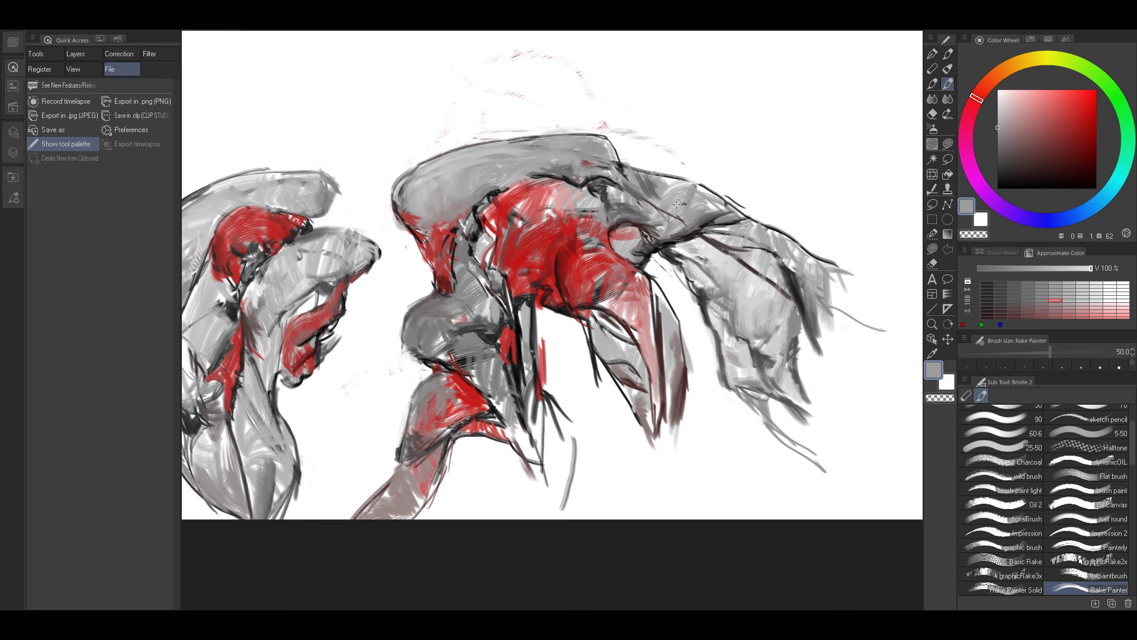
pyautogui.scroll(1, 692, 211)
pyautogui.keyDown('alt'); pyautogui.click(688, 217); pyautogui.keyUp('alt')
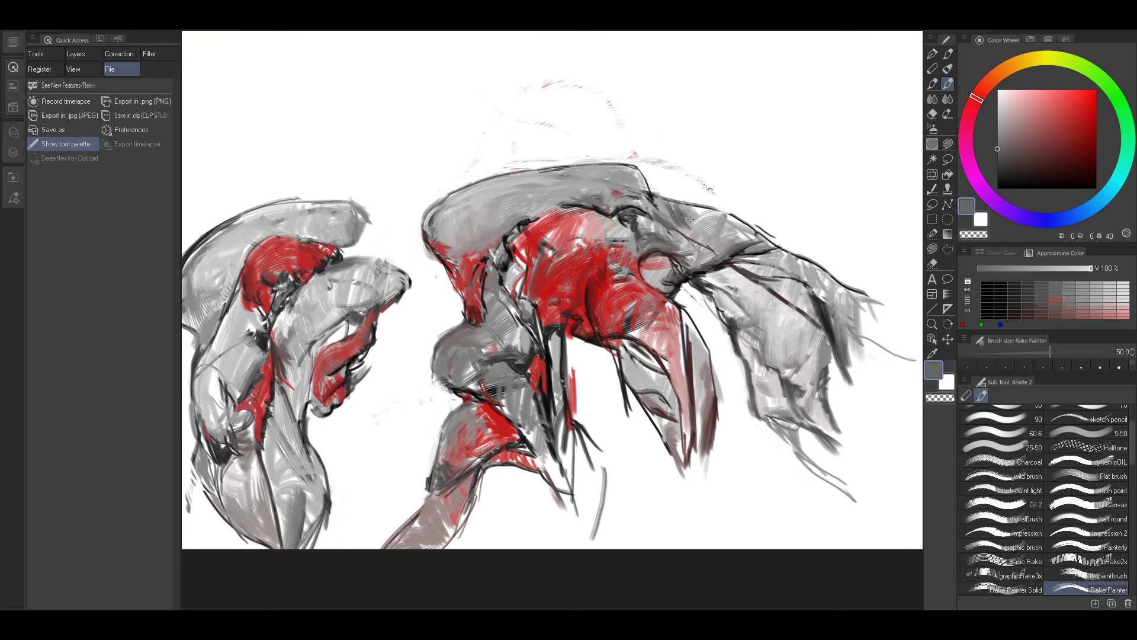
pyautogui.keyDown('alt'); pyautogui.click(691, 225); pyautogui.keyUp('alt')
pyautogui.keyDown('alt'); pyautogui.click(711, 221); pyautogui.keyUp('alt')
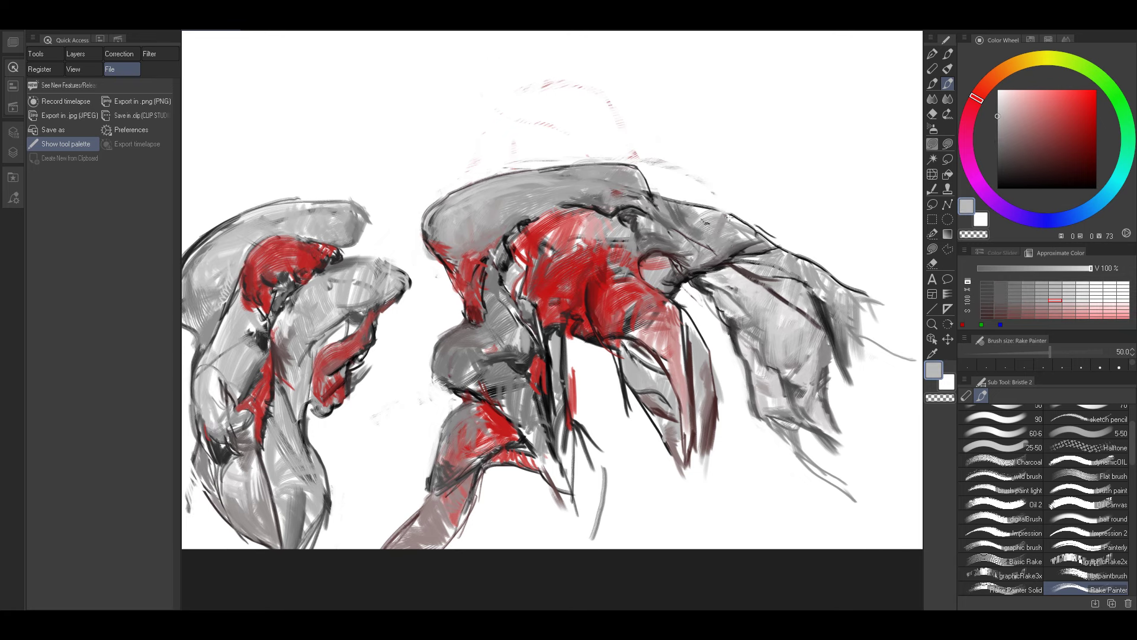
# Refine the limb's upper contour with a sampled dark grey at brush size 25 and soften it with mid grey at size 40.
pyautogui.press('[')
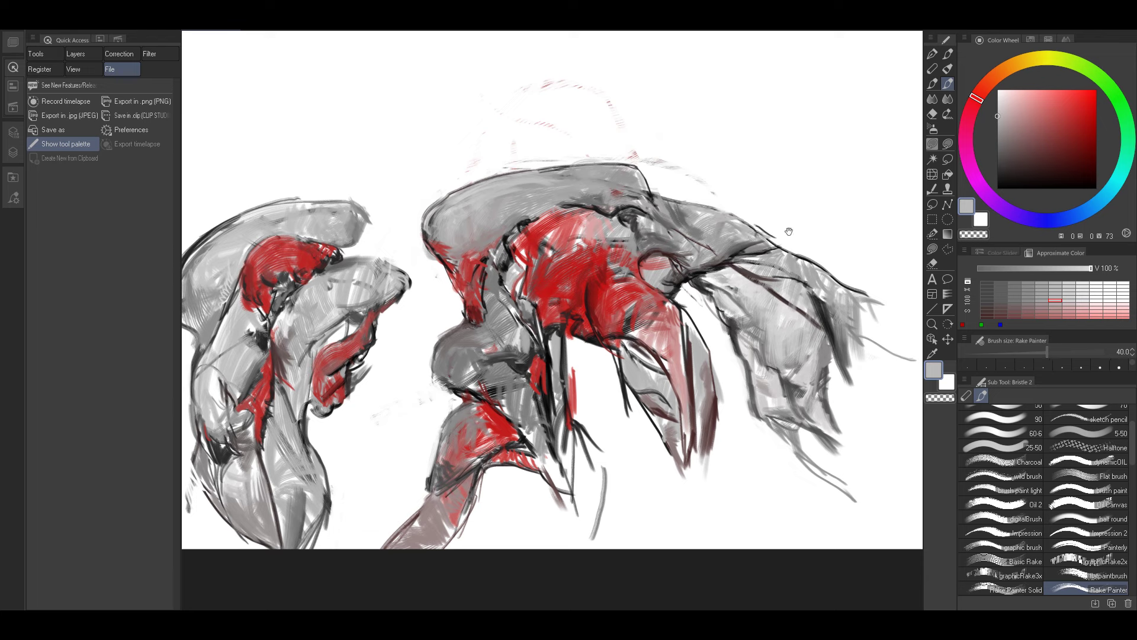
pyautogui.keyDown('alt'); pyautogui.click(741, 249); pyautogui.keyUp('alt')
pyautogui.press('[')
pyautogui.moveTo(740, 248); pyautogui.dragTo(773, 241)
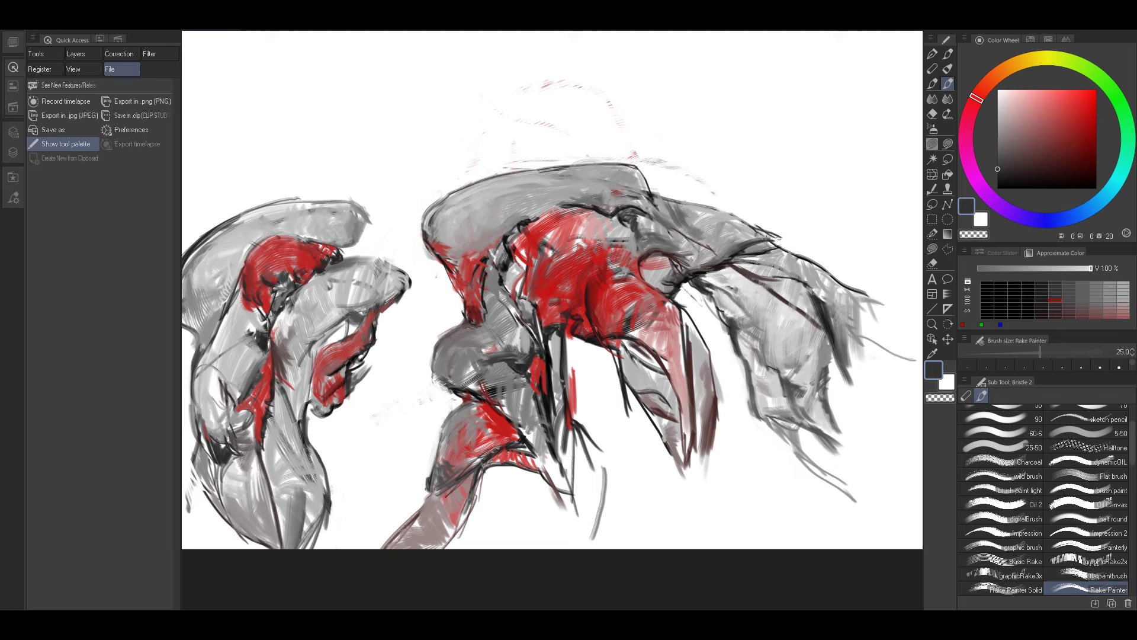
pyautogui.press(']')
pyautogui.keyDown('alt'); pyautogui.click(764, 235); pyautogui.keyUp('alt')
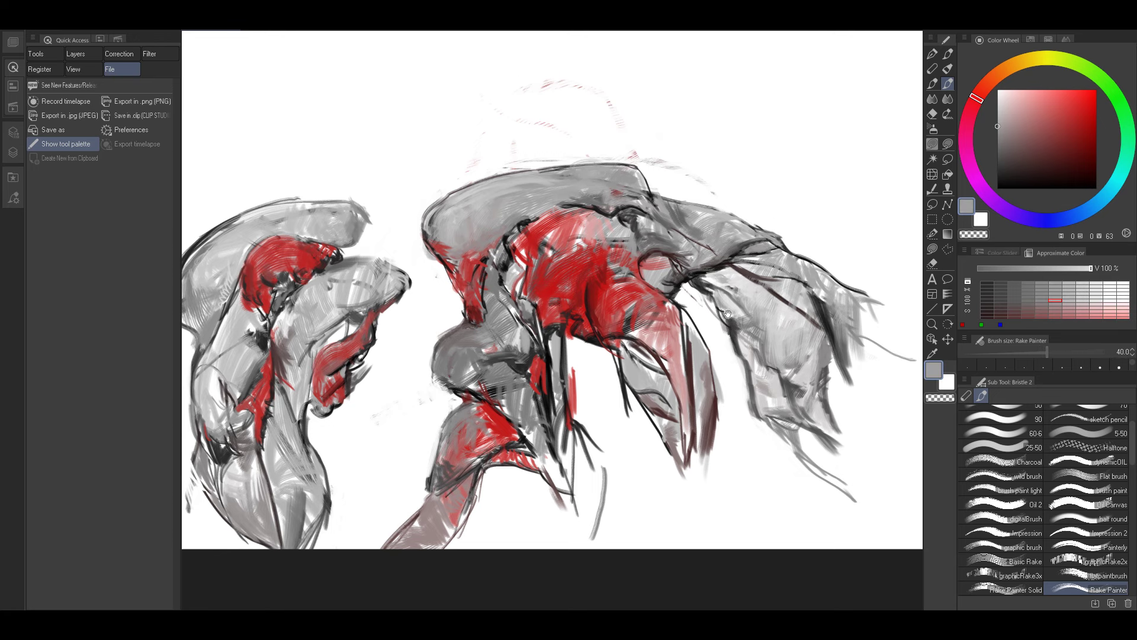
pyautogui.moveTo(729, 314); pyautogui.dragTo(694, 262)
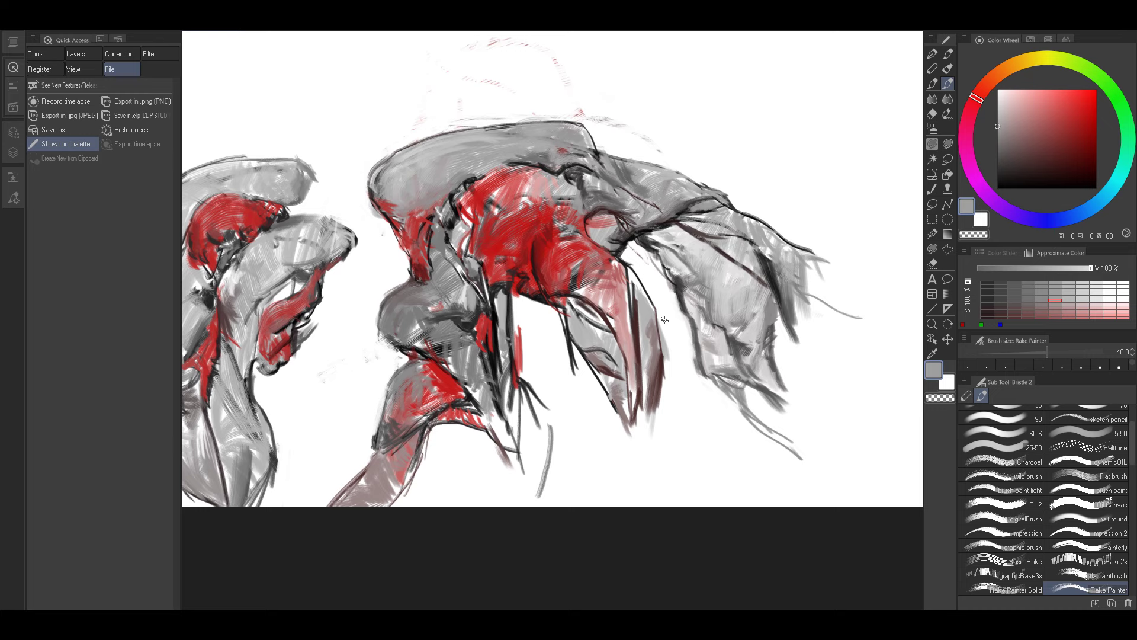
pyautogui.moveTo(657, 307); pyautogui.dragTo(729, 304)
pyautogui.moveTo(612, 328); pyautogui.dragTo(683, 356)
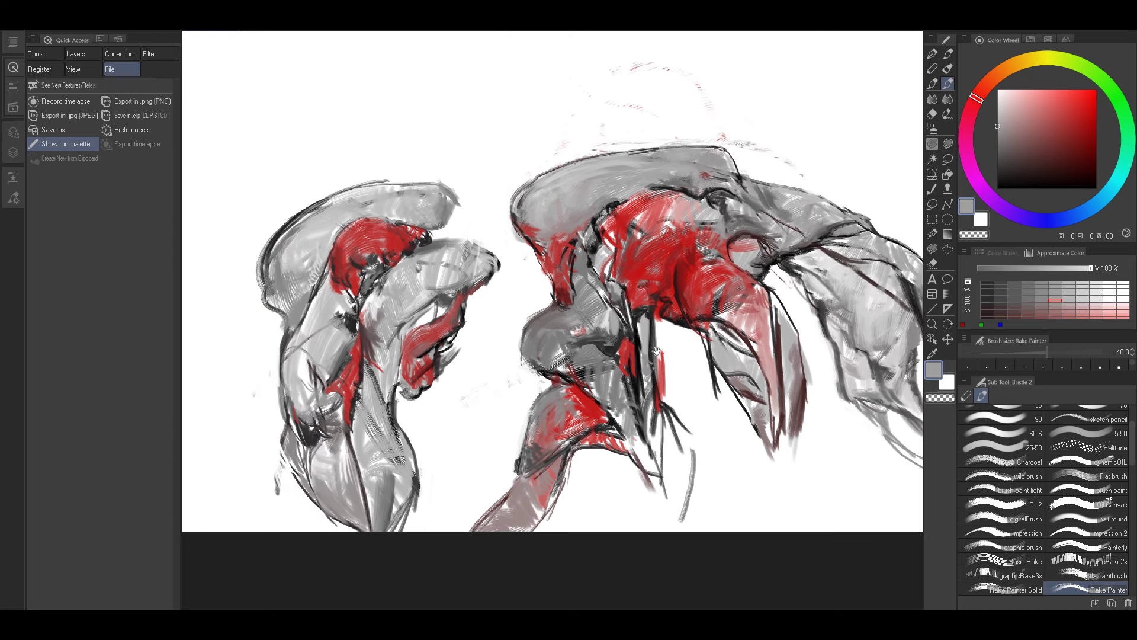
# Touch up the right figure's large red mass with a sampled red at brush size 25.
pyautogui.moveTo(605, 304); pyautogui.dragTo(555, 312)
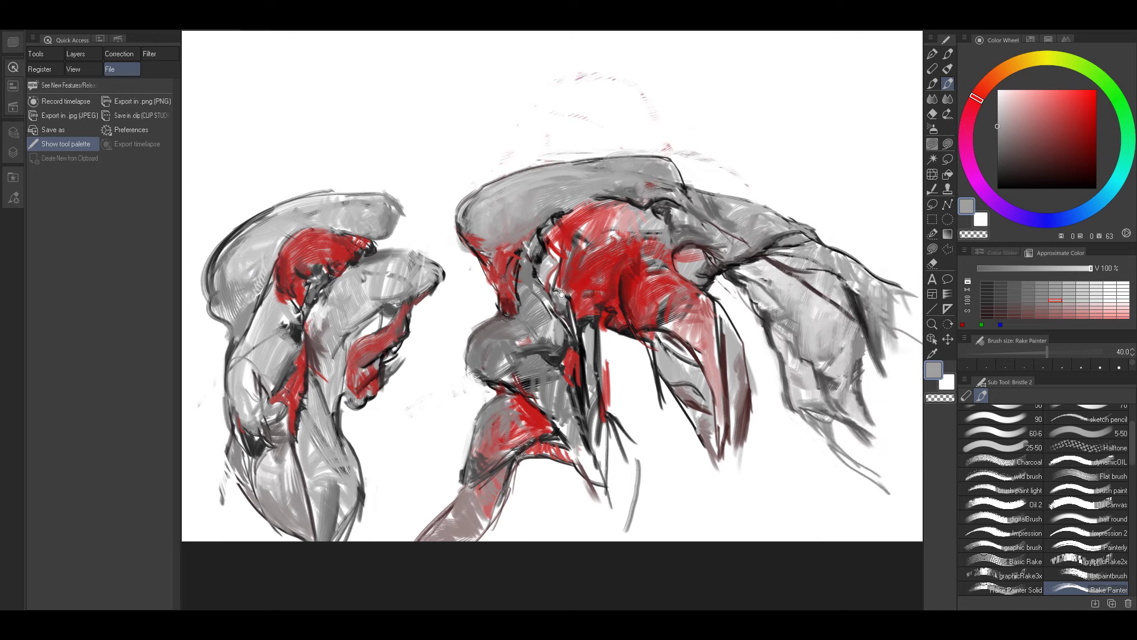
pyautogui.moveTo(608, 266); pyautogui.dragTo(690, 291)
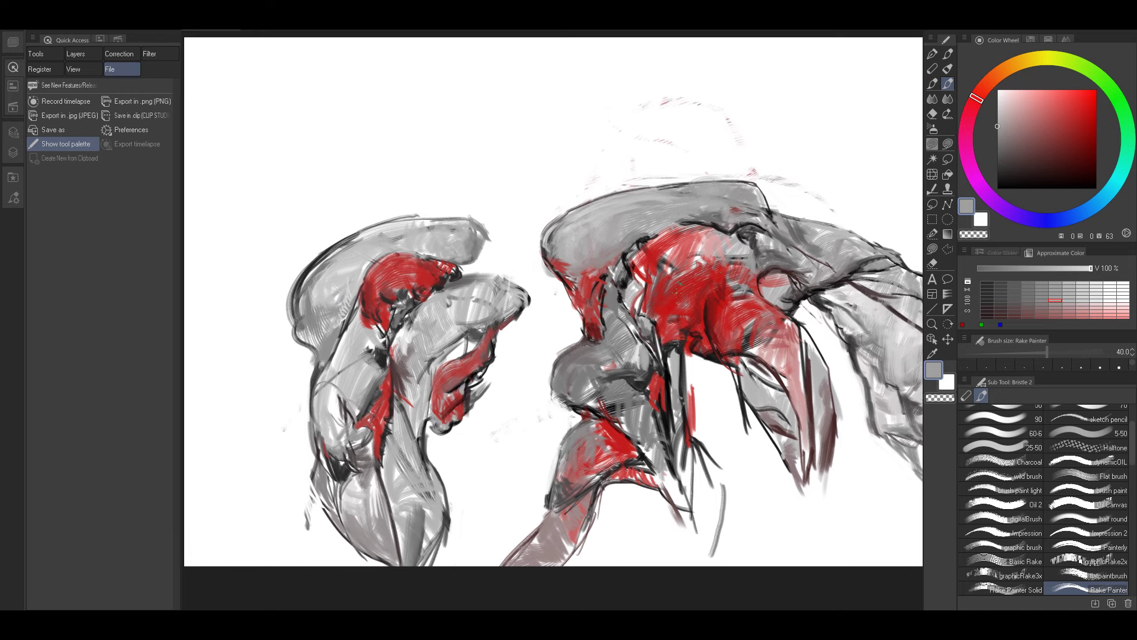
pyautogui.keyDown('alt'); pyautogui.click(663, 295); pyautogui.keyUp('alt')
pyautogui.press('[')
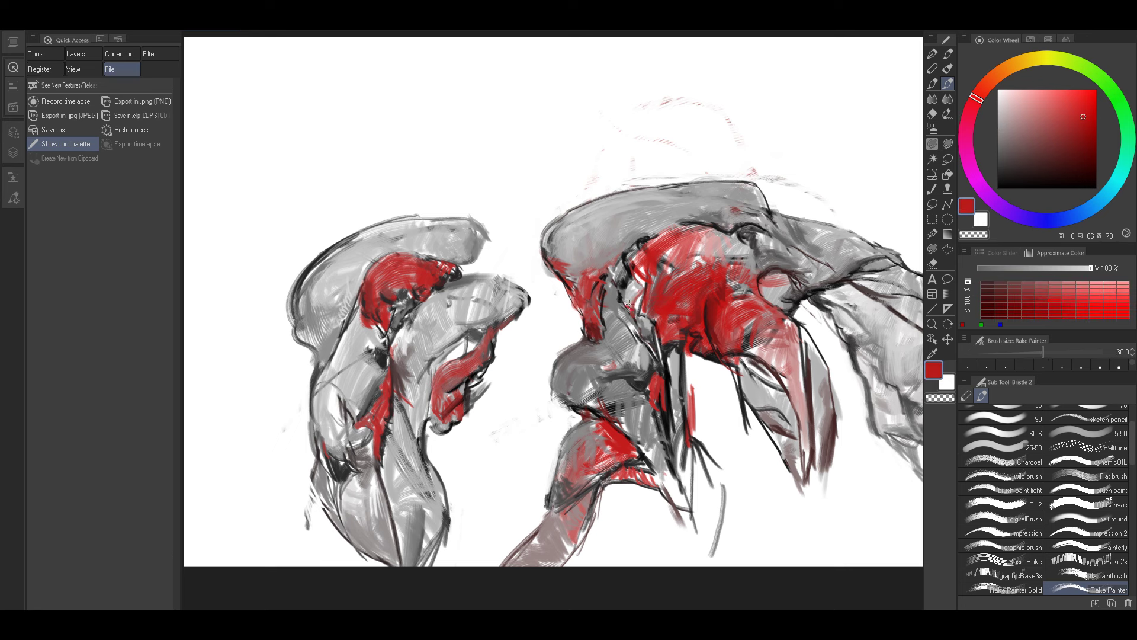
pyautogui.press(']')
pyautogui.press('[')
pyautogui.moveTo(701, 344); pyautogui.dragTo(656, 298)
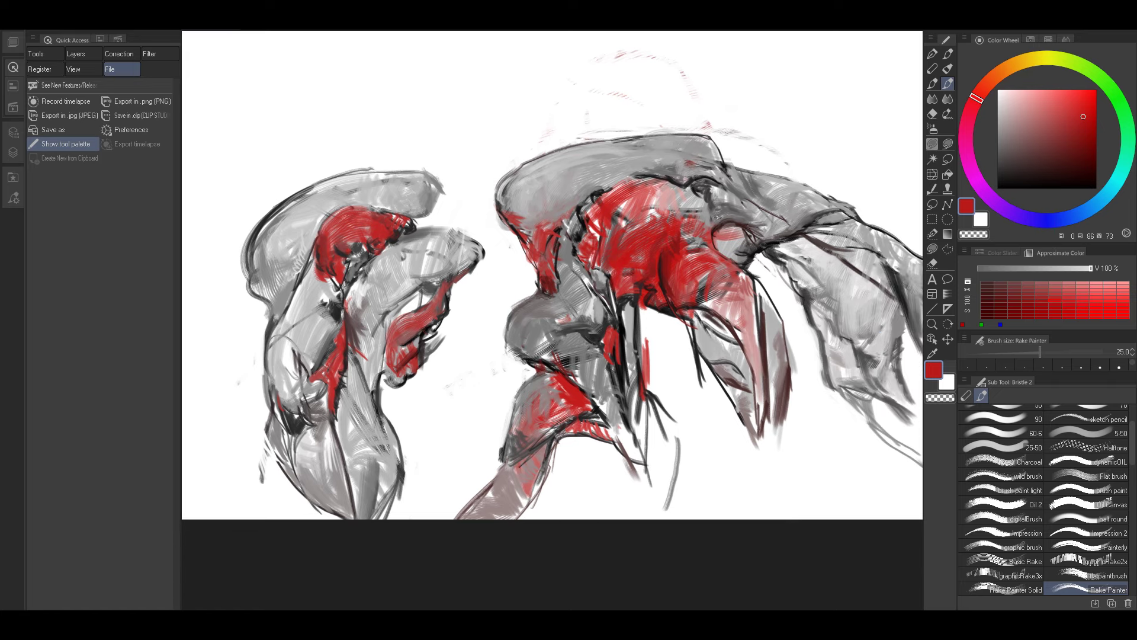
pyautogui.moveTo(743, 254); pyautogui.dragTo(709, 288)
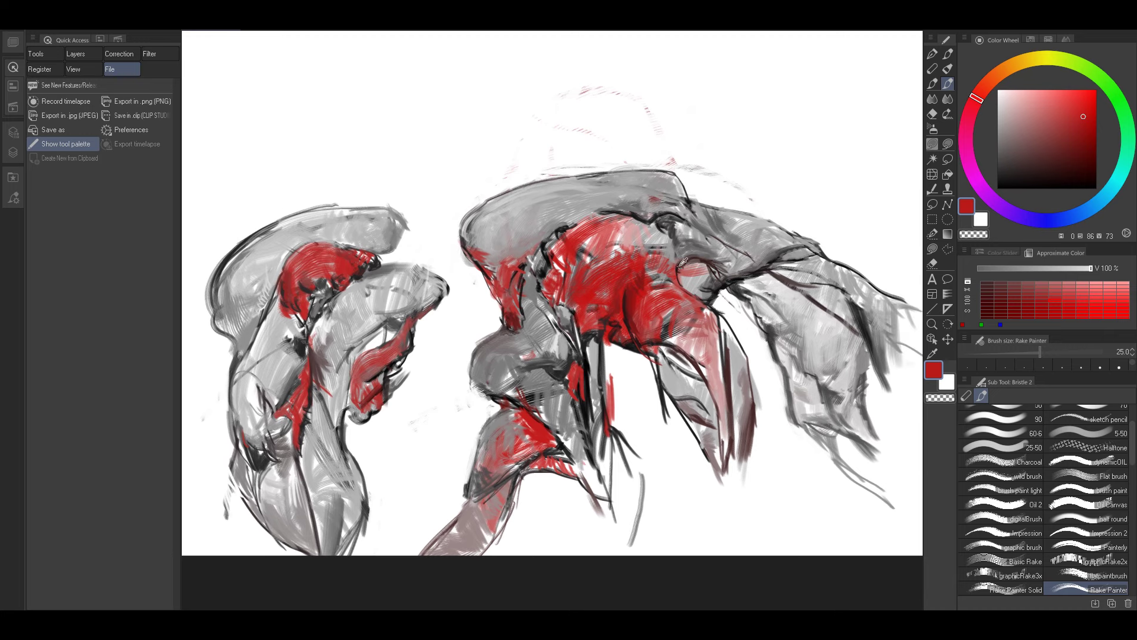
# Blend the hanging form beneath the large red mass with a sampled mid grey, enlarging the brush from size 25 to 50.
pyautogui.keyDown('alt'); pyautogui.click(677, 265); pyautogui.keyUp('alt')
pyautogui.keyDown('alt'); pyautogui.click(673, 257); pyautogui.keyUp('alt')
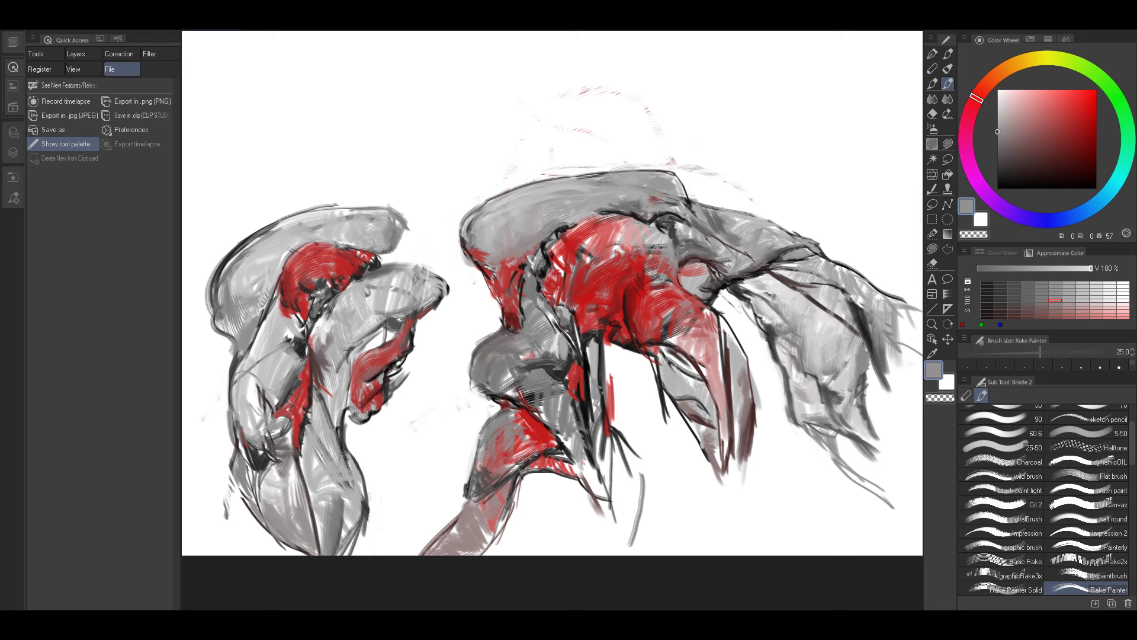
pyautogui.moveTo(649, 242)
pyautogui.mouseDown()
pyautogui.moveTo(627, 234)
pyautogui.moveTo(767, 164)
pyautogui.mouseUp()
pyautogui.press(']')
pyautogui.press(']')
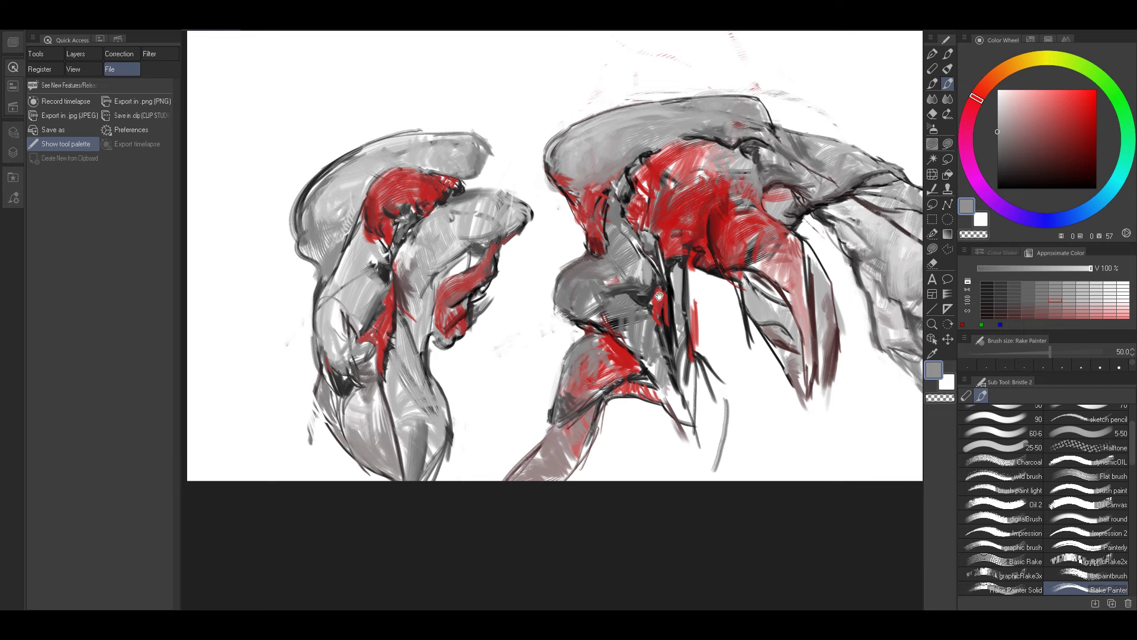
pyautogui.moveTo(816, 196); pyautogui.dragTo(689, 234)
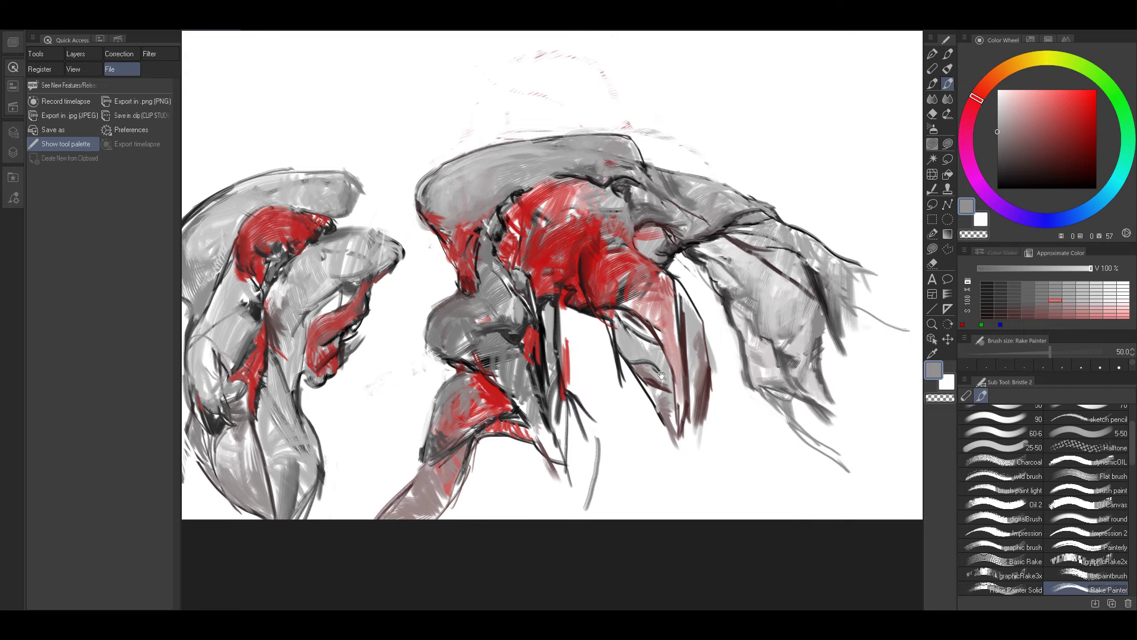
pyautogui.moveTo(662, 375); pyautogui.dragTo(653, 338)
# Fill the gap between the lower red patch and the dark strands with sampled pink, dark and mid greys, reducing the brush from size 50 to 25.
pyautogui.keyDown('alt'); pyautogui.click(533, 388); pyautogui.keyUp('alt')
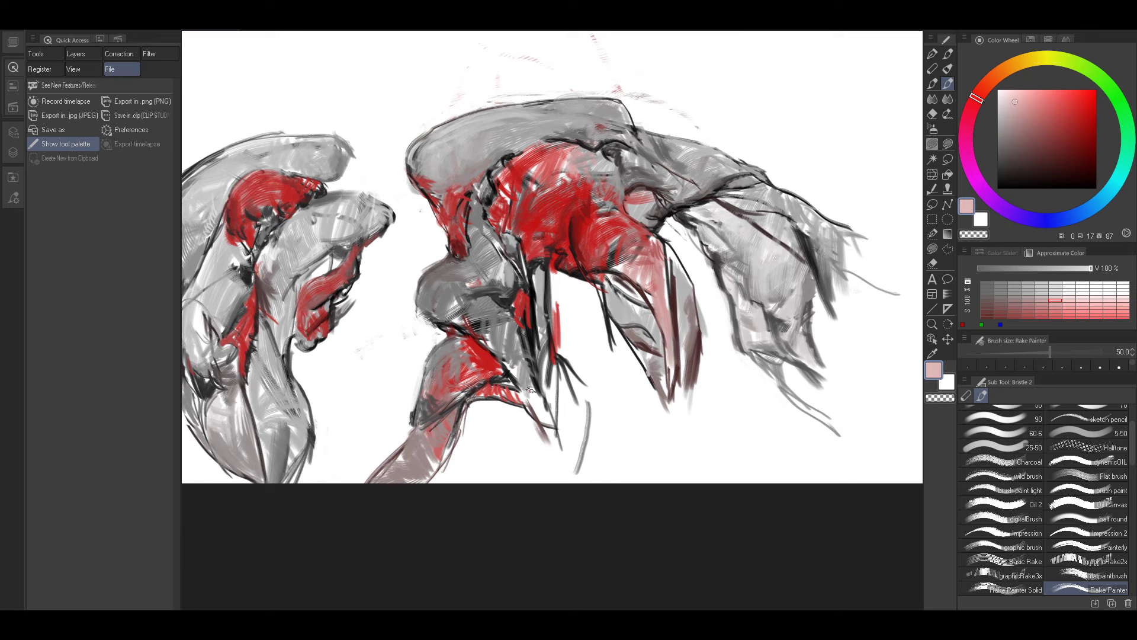
pyautogui.press('[')
pyautogui.moveTo(531, 389); pyautogui.dragTo(539, 412)
pyautogui.keyDown('alt'); pyautogui.click(524, 385); pyautogui.keyUp('alt')
pyautogui.keyDown('alt'); pyautogui.click(545, 382); pyautogui.keyUp('alt')
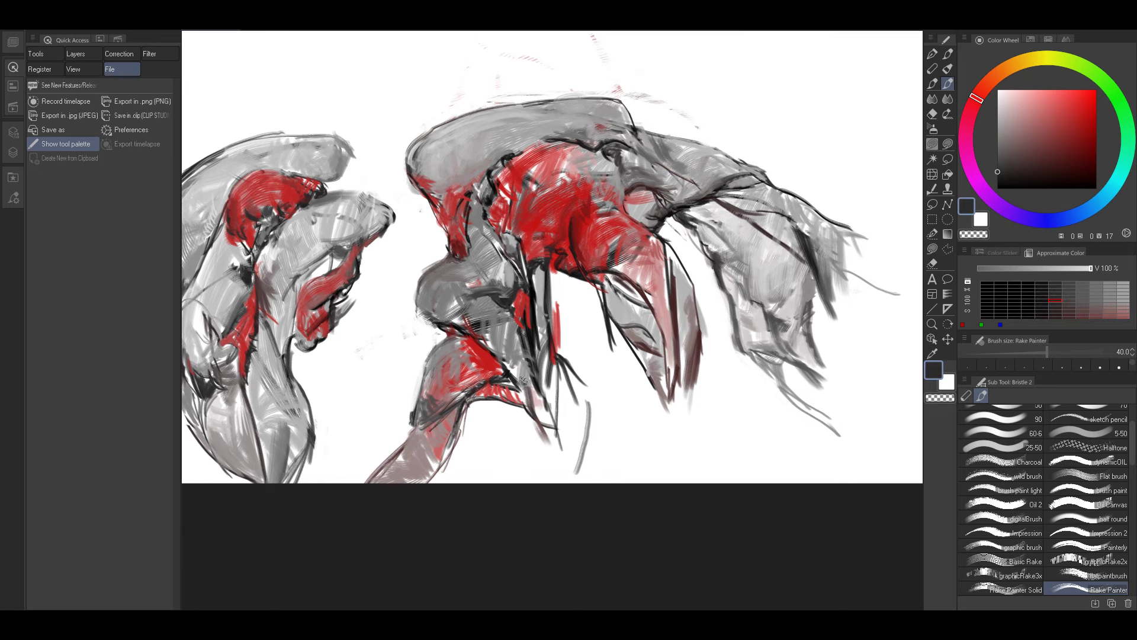
pyautogui.keyDown('alt'); pyautogui.click(524, 379); pyautogui.keyUp('alt')
pyautogui.moveTo(541, 409); pyautogui.dragTo(555, 423)
pyautogui.press('[')
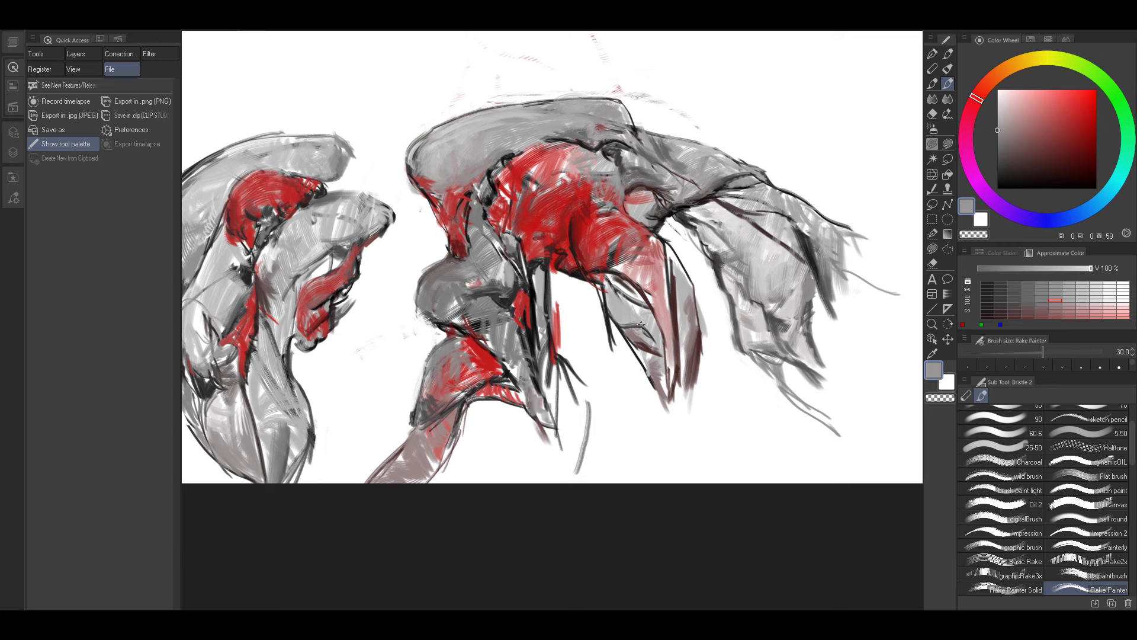
pyautogui.press('[')
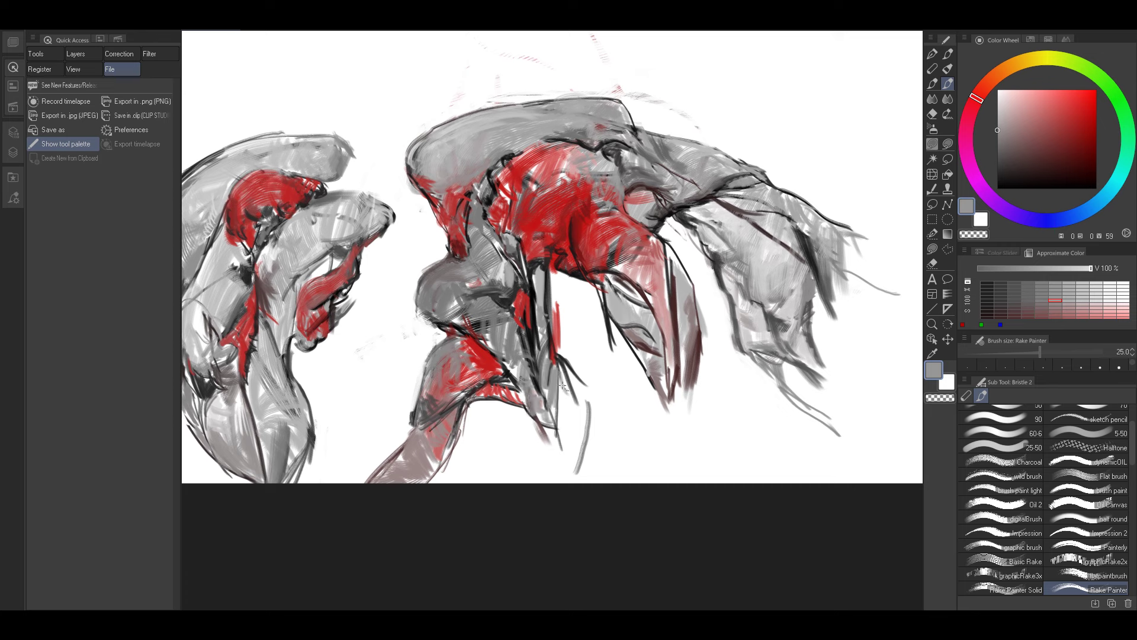
# Fill the area between the strands and the outer curved line with mid grey, enlarging the brush from size 25 to 50.
pyautogui.moveTo(563, 396)
pyautogui.mouseDown()
pyautogui.moveTo(568, 416)
pyautogui.moveTo(582, 403)
pyautogui.moveTo(564, 438)
pyautogui.moveTo(582, 424)
pyautogui.moveTo(560, 419)
pyautogui.mouseUp()
pyautogui.press(']')
pyautogui.press(']')
pyautogui.press(']')
pyautogui.press(']')
pyautogui.moveTo(612, 189)
pyautogui.mouseDown()
pyautogui.moveTo(733, 196)
pyautogui.moveTo(775, 266)
pyautogui.moveTo(719, 340)
pyautogui.moveTo(534, 320)
pyautogui.mouseUp()
# Touch up the red area with sampled red at size 50 and darken the contour around the small red oval in near-black at size 30.
pyautogui.keyDown('alt'); pyautogui.click(726, 333); pyautogui.keyUp('alt')
pyautogui.moveTo(676, 422); pyautogui.dragTo(706, 352)
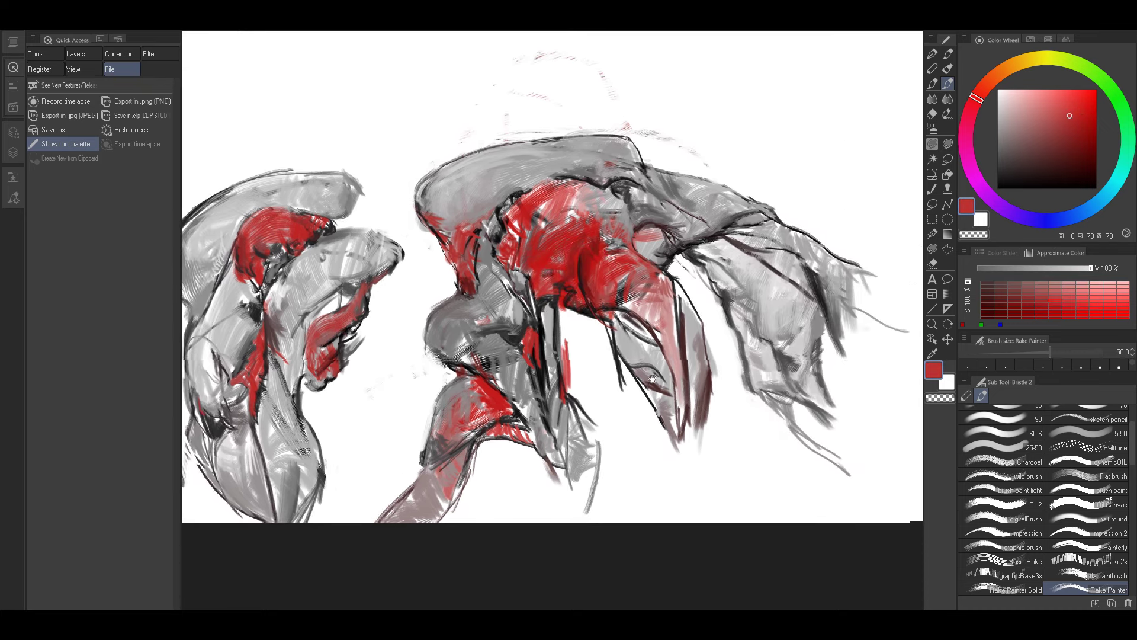
pyautogui.press('[')
pyautogui.press('[')
pyautogui.keyDown('alt'); pyautogui.click(676, 246); pyautogui.keyUp('alt')
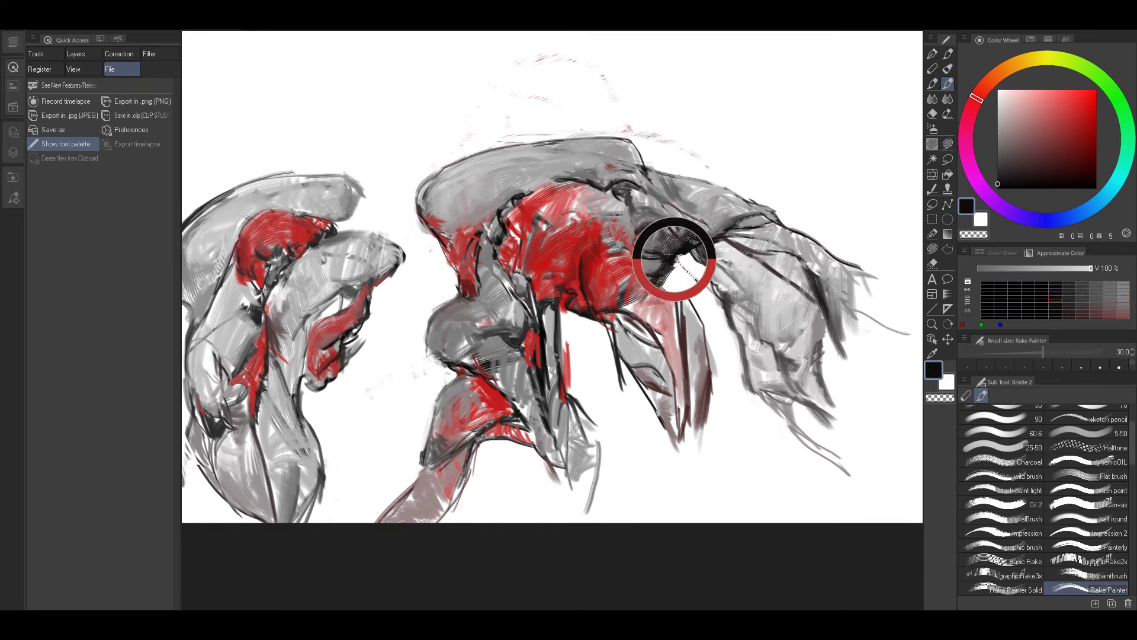
pyautogui.moveTo(646, 230); pyautogui.dragTo(669, 229)
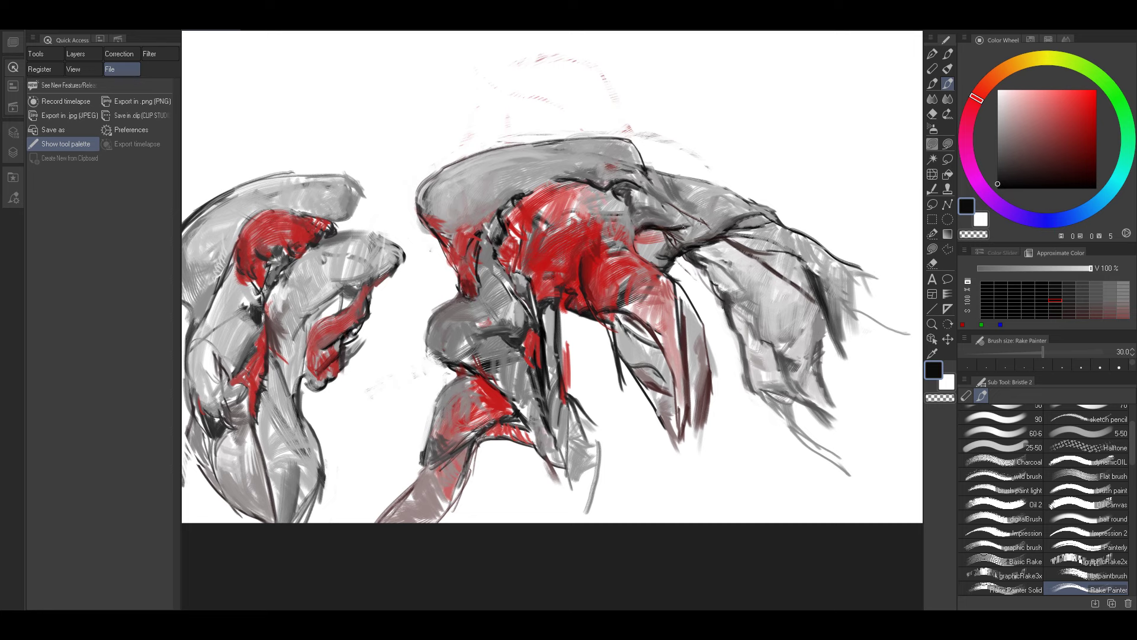
# Blend the joint behind the small red oval with sampled light, dark and mid greys, enlarging the brush from size 25 to 50.
pyautogui.keyDown('alt'); pyautogui.click(683, 236); pyautogui.keyUp('alt')
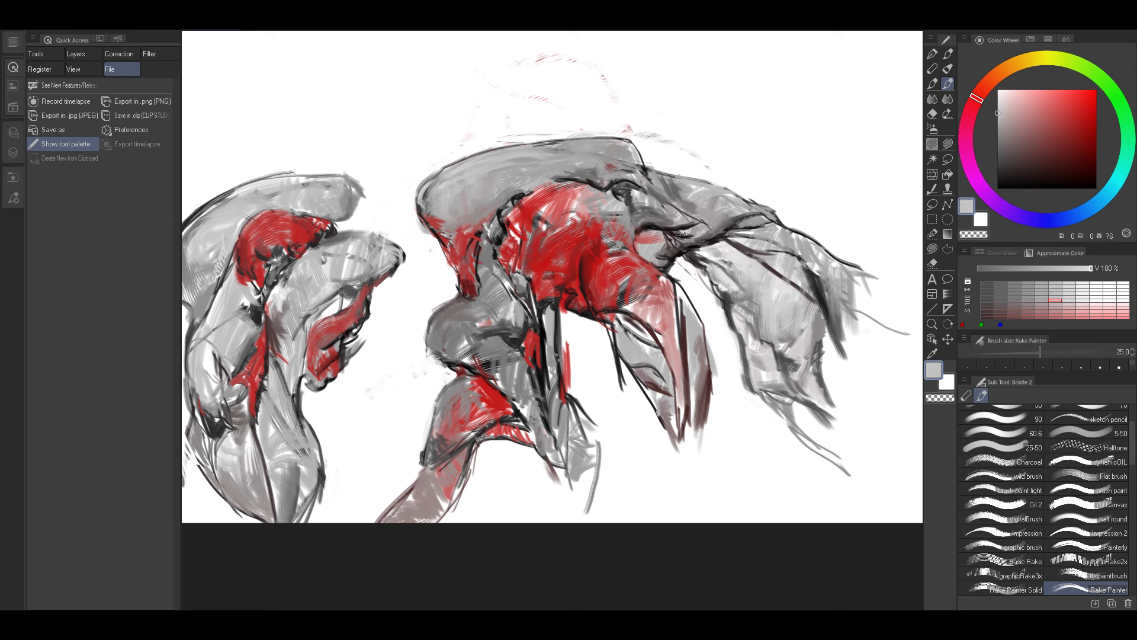
pyautogui.keyDown('alt'); pyautogui.click(685, 227); pyautogui.keyUp('alt')
pyautogui.press(']')
pyautogui.press(']')
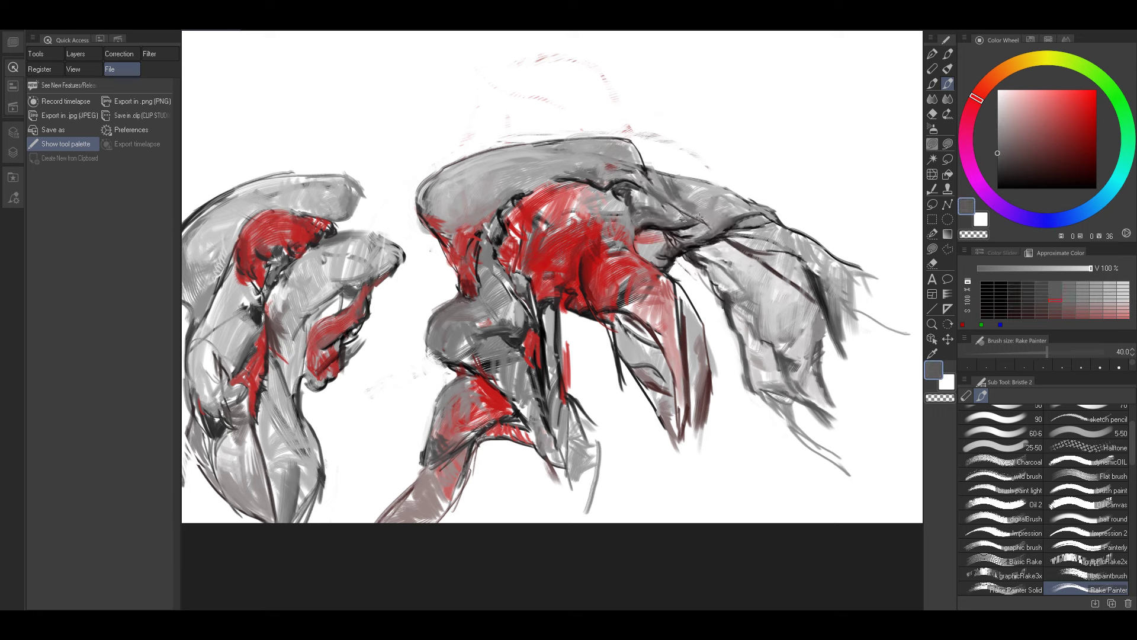
pyautogui.keyDown('alt'); pyautogui.click(687, 200); pyautogui.keyUp('alt')
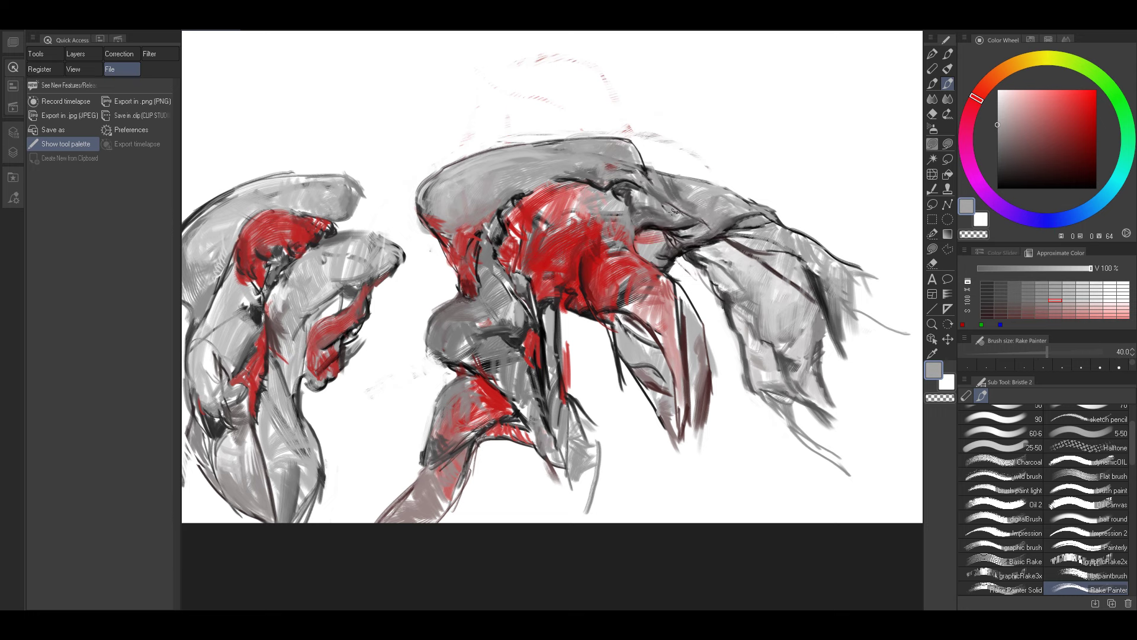
pyautogui.keyDown('alt'); pyautogui.click(674, 208); pyautogui.keyUp('alt')
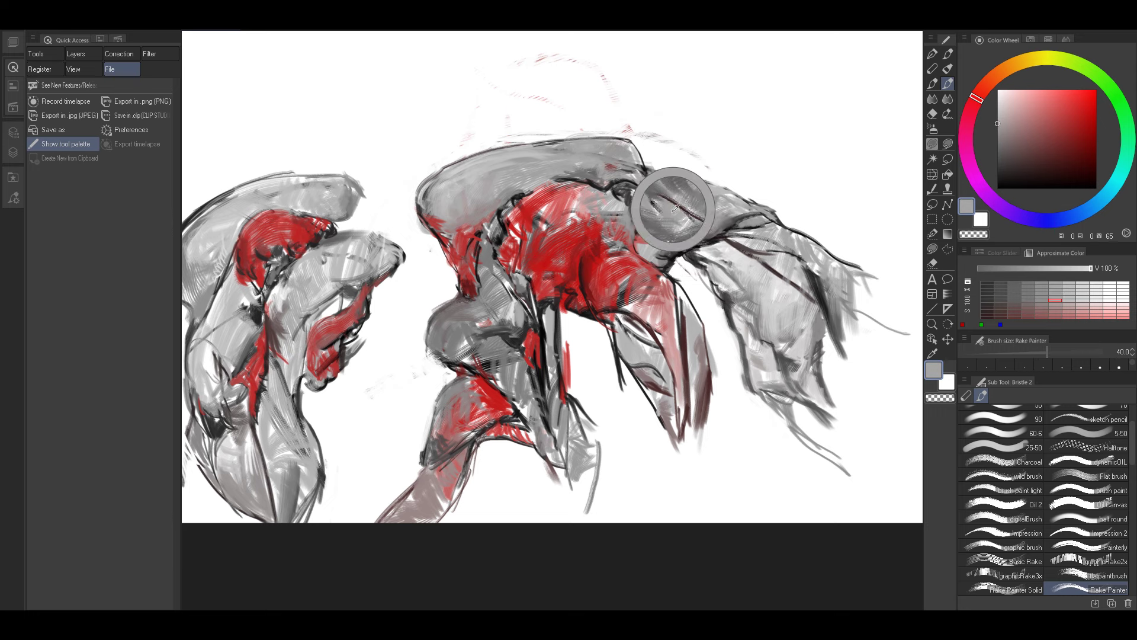
pyautogui.press(']')
# Model the upper surface of the limb beyond the joint with sampled mid and light greys at brush size 50.
pyautogui.keyDown('alt'); pyautogui.click(714, 201); pyautogui.keyUp('alt')
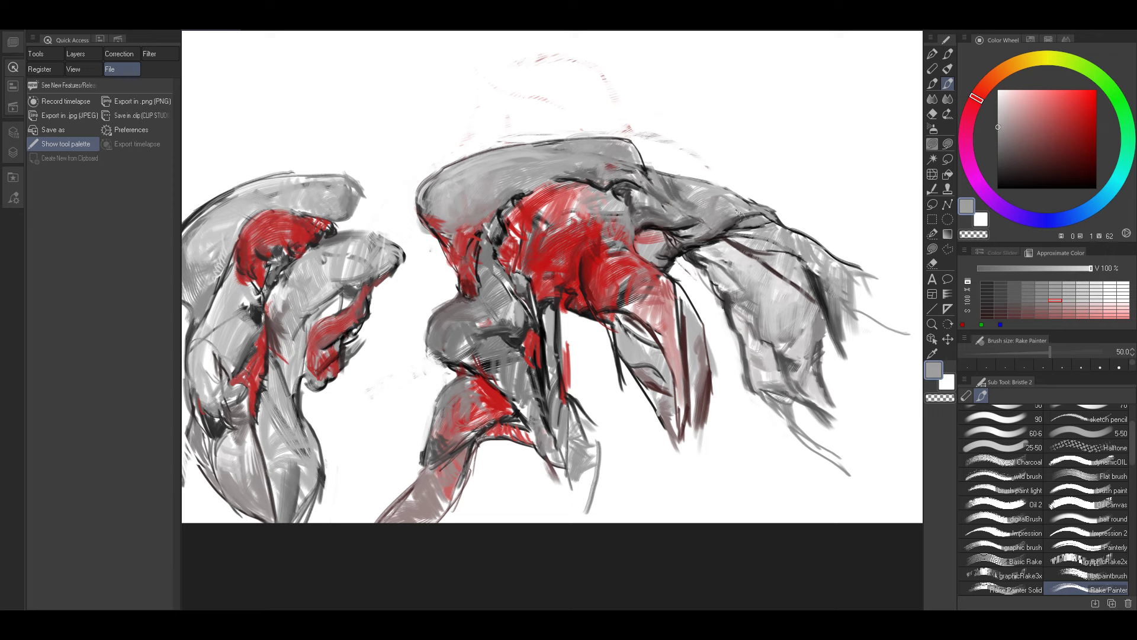
pyautogui.keyDown('alt'); pyautogui.click(718, 208); pyautogui.keyUp('alt')
pyautogui.keyDown('alt'); pyautogui.click(741, 208); pyautogui.keyUp('alt')
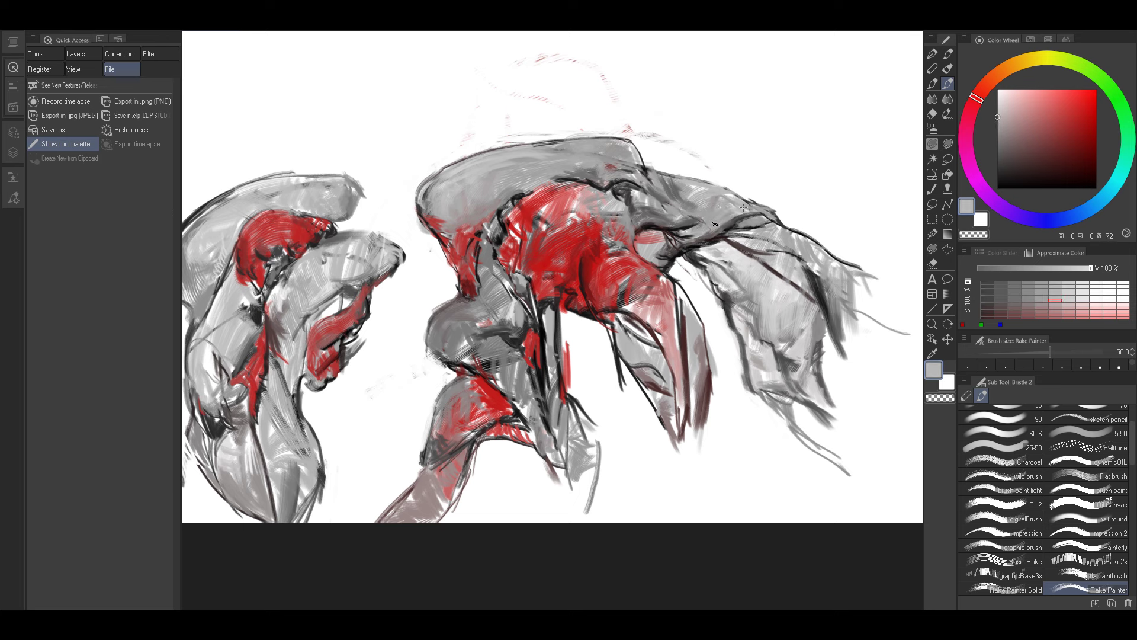
pyautogui.keyDown('alt'); pyautogui.click(714, 205); pyautogui.keyUp('alt')
pyautogui.keyDown('alt'); pyautogui.click(707, 195); pyautogui.keyUp('alt')
pyautogui.keyDown('alt'); pyautogui.click(729, 217); pyautogui.keyUp('alt')
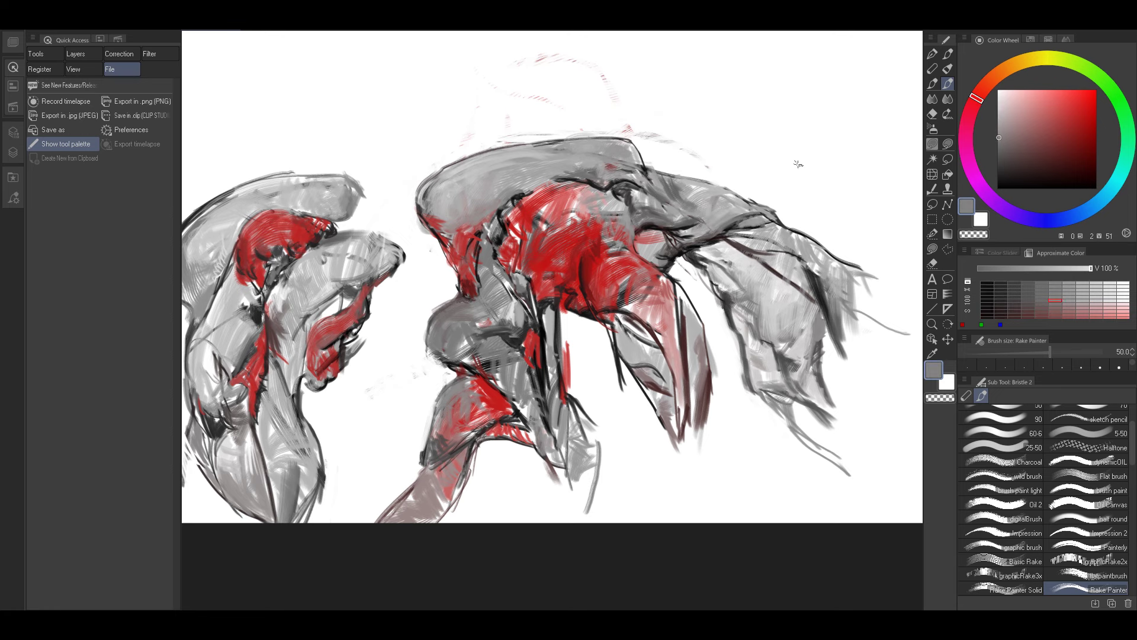
# Refine the right end of the large upper grey form with sampled light and mid greys, reducing the brush to size 25.
pyautogui.scroll(2, 799, 164)
pyautogui.keyDown('alt'); pyautogui.click(671, 173); pyautogui.keyUp('alt')
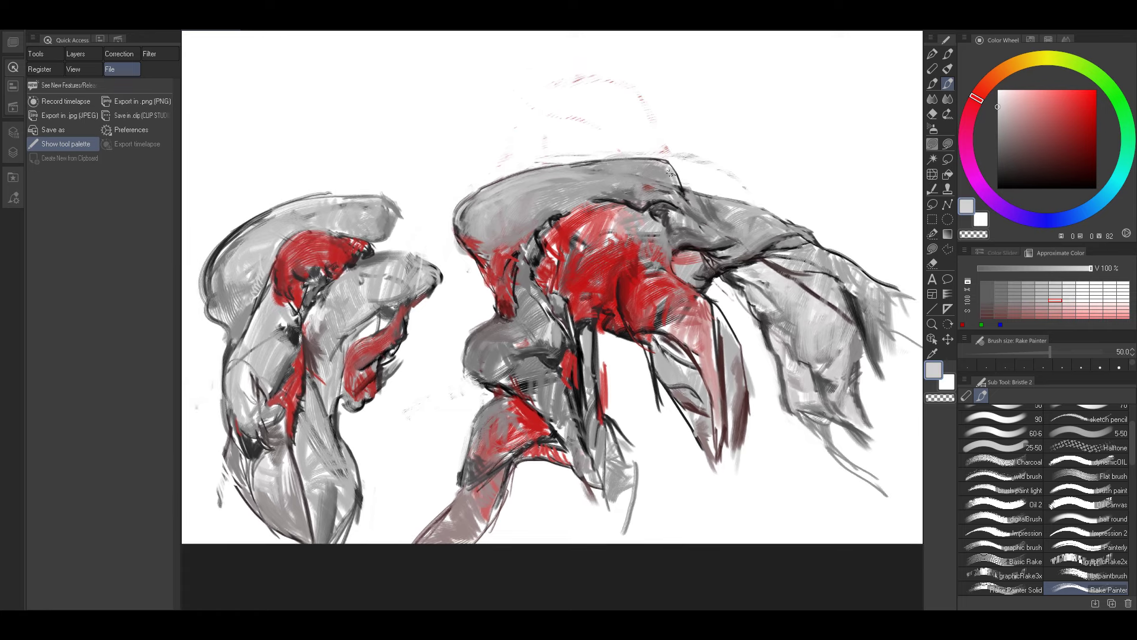
pyautogui.press('[')
pyautogui.press('[')
pyautogui.keyDown('alt'); pyautogui.click(663, 173); pyautogui.keyUp('alt')
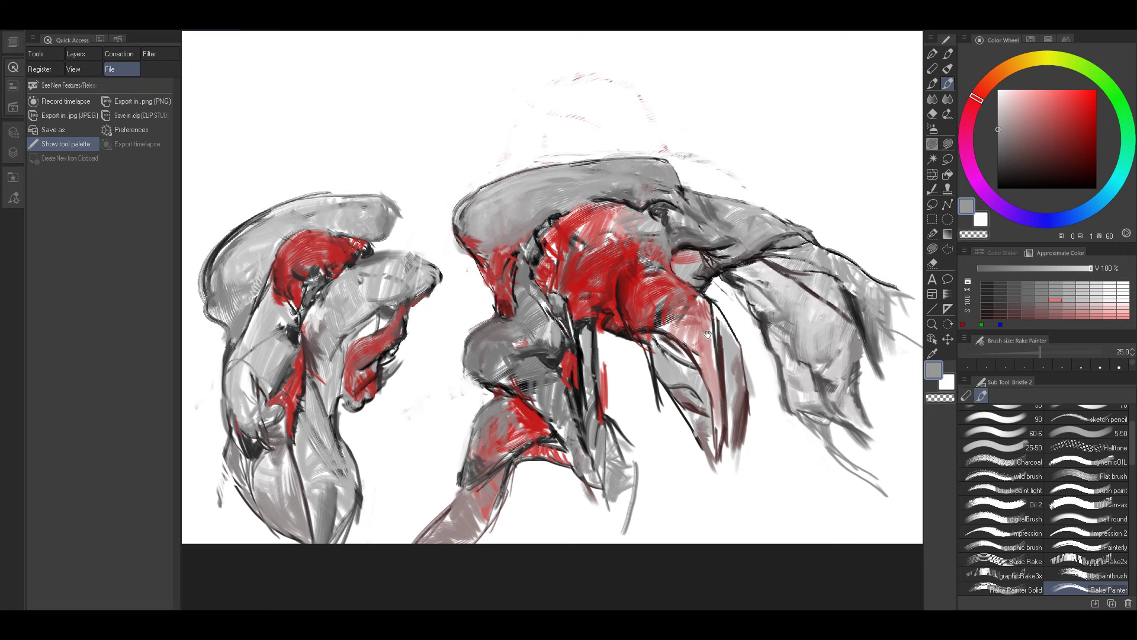
# Shade the strands beside the lower red patch with sampled mid and dark greys at brush size 25.
pyautogui.moveTo(681, 307); pyautogui.dragTo(850, 239)
pyautogui.moveTo(786, 261); pyautogui.dragTo(661, 252)
pyautogui.moveTo(599, 318); pyautogui.dragTo(626, 294)
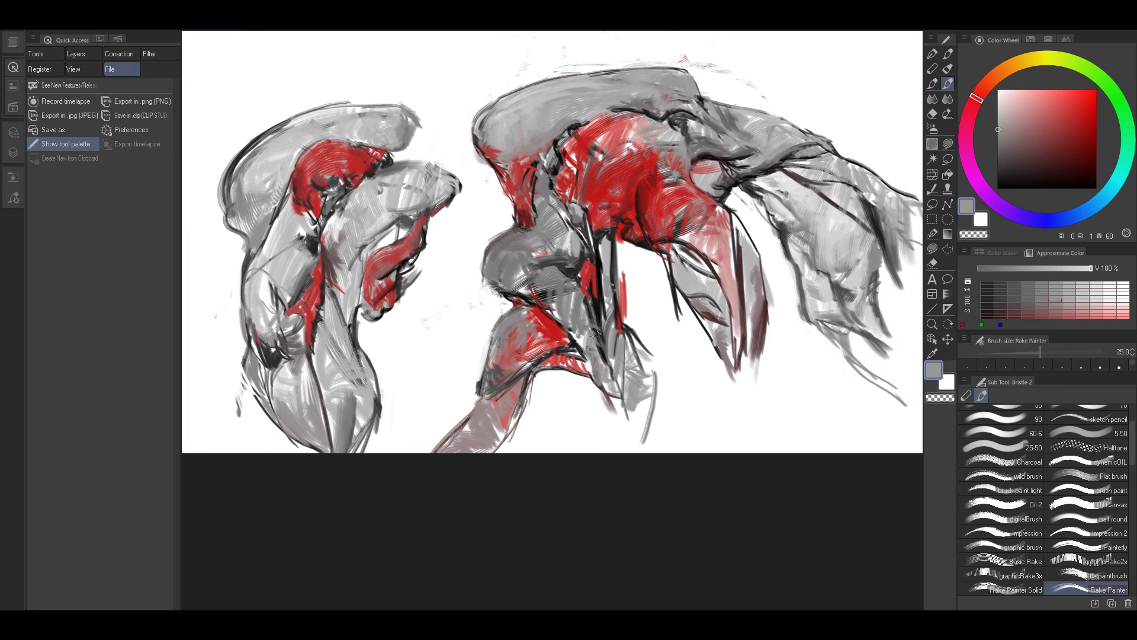
pyautogui.keyDown('alt'); pyautogui.click(598, 312); pyautogui.keyUp('alt')
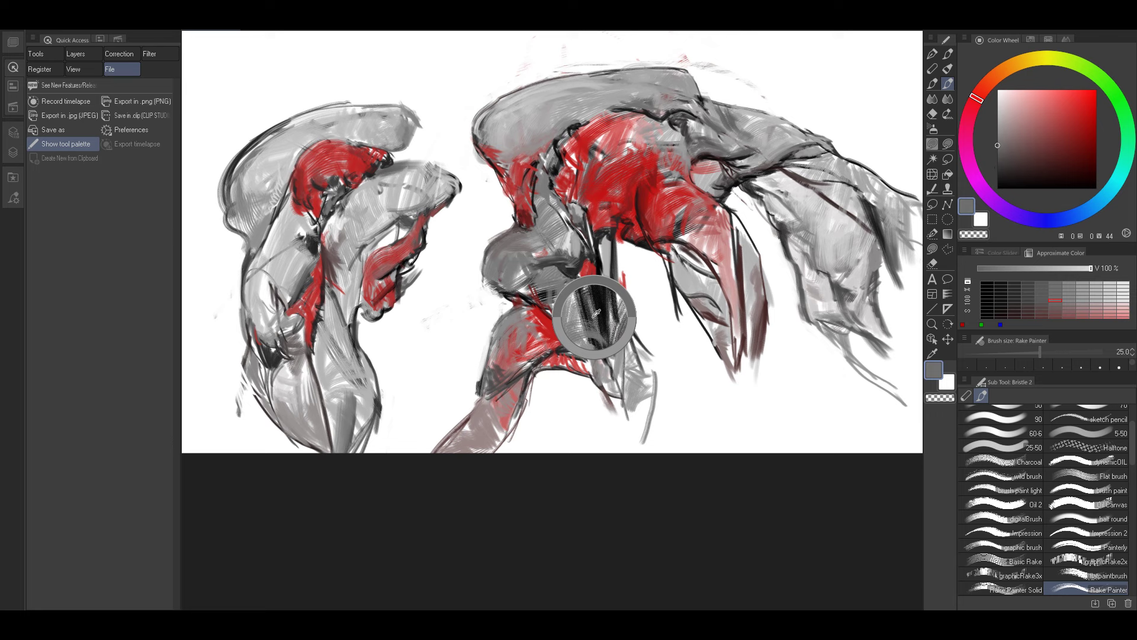
pyautogui.moveTo(589, 333); pyautogui.dragTo(589, 357)
pyautogui.keyDown('alt'); pyautogui.click(589, 332); pyautogui.keyUp('alt')
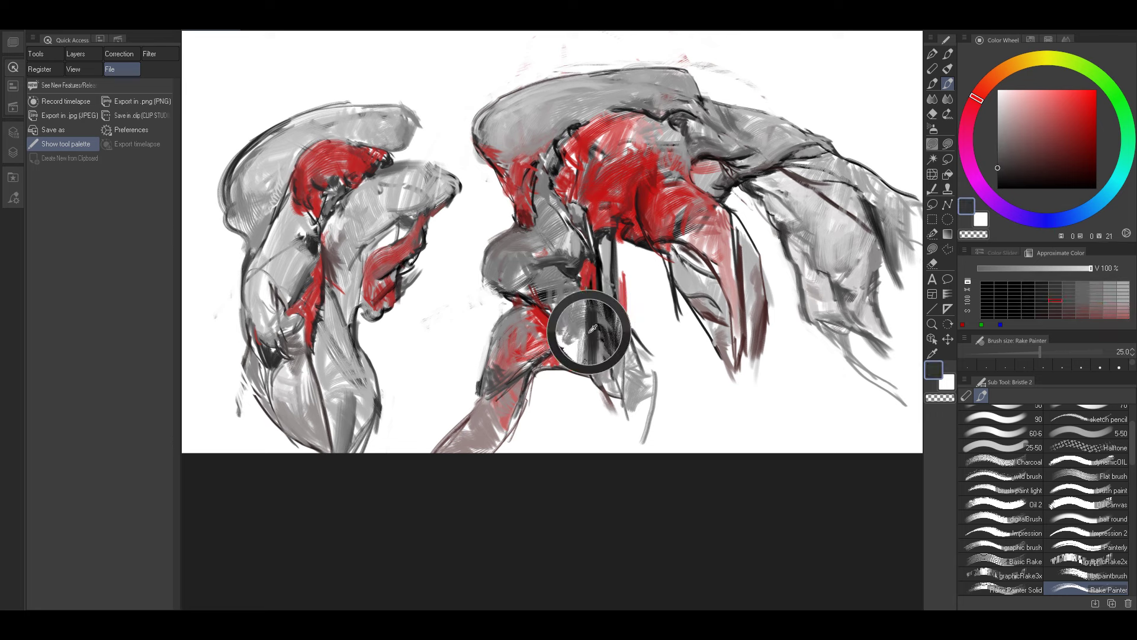
# Blend the surface between the strands and the lower red patch with sampled greys and near-white, reducing the brush from size 50 to 15.
pyautogui.press(']')
pyautogui.press(']')
pyautogui.press(']')
pyautogui.keyDown('alt'); pyautogui.click(584, 333); pyautogui.keyUp('alt')
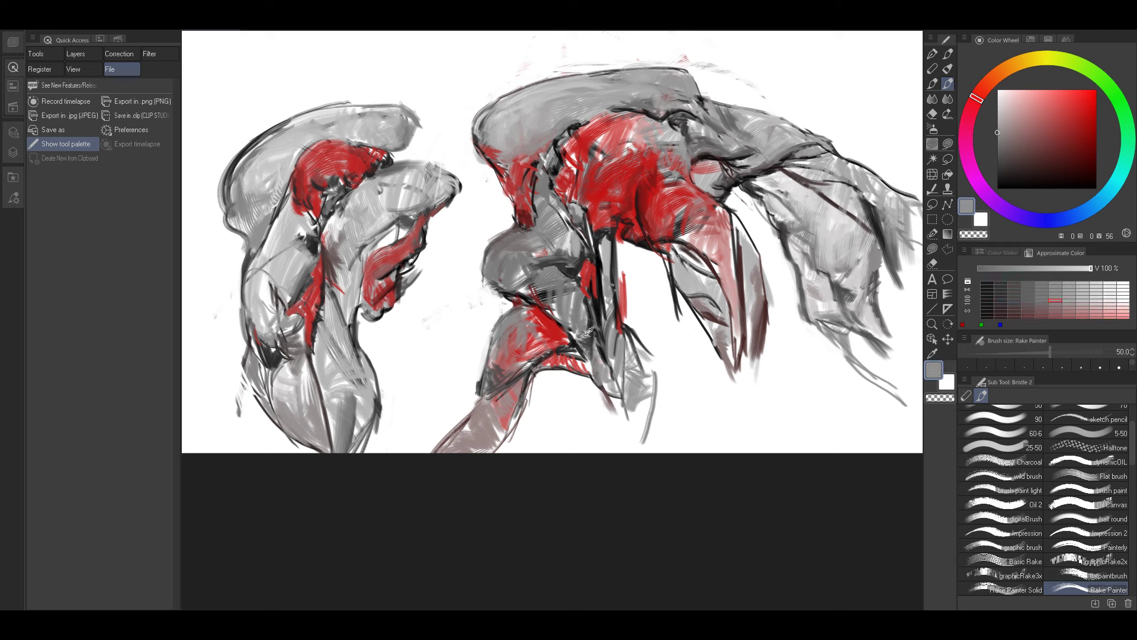
pyautogui.keyDown('alt'); pyautogui.click(587, 320); pyautogui.keyUp('alt')
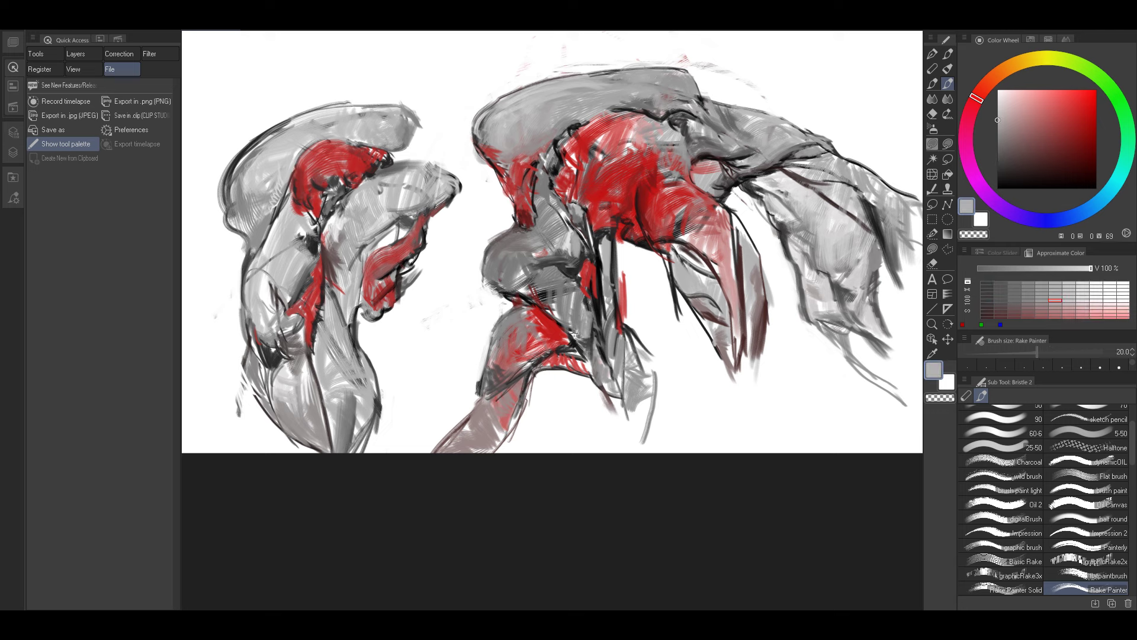
pyautogui.keyDown('alt'); pyautogui.click(574, 334); pyautogui.keyUp('alt')
pyautogui.keyDown('alt'); pyautogui.click(575, 332); pyautogui.keyUp('alt')
pyautogui.press('[')
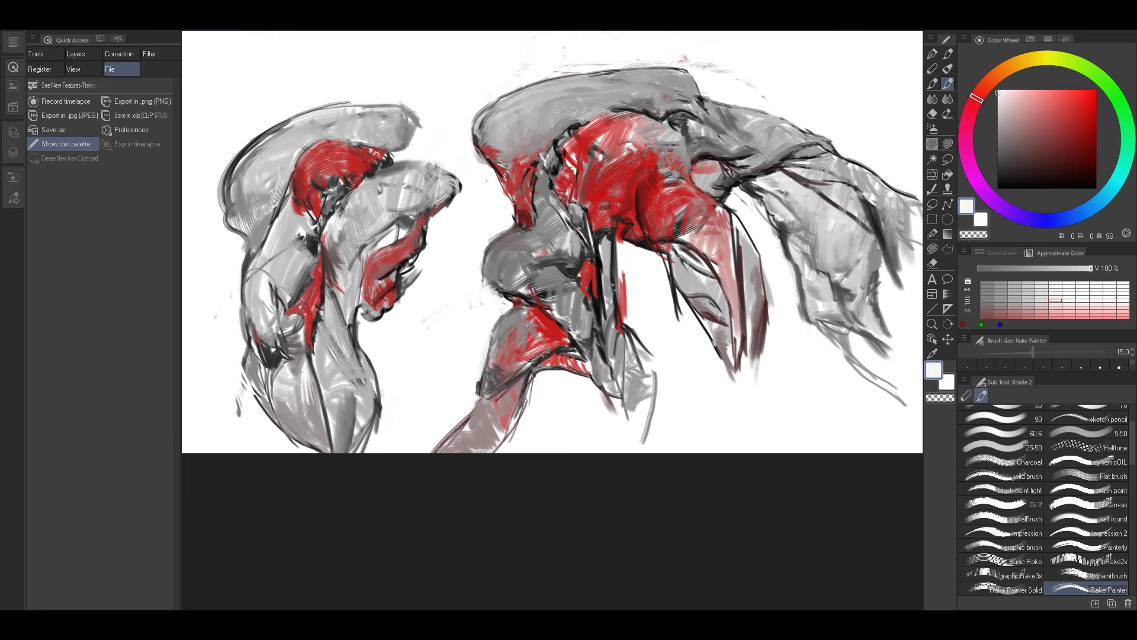
# Darken the crease between the rounded grey form and the lower red patch with sampled dark red and black, enlarging the brush from size 15 to 40.
pyautogui.keyDown('alt'); pyautogui.click(543, 294); pyautogui.keyUp('alt')
pyautogui.keyDown('alt'); pyautogui.click(539, 296); pyautogui.keyUp('alt')
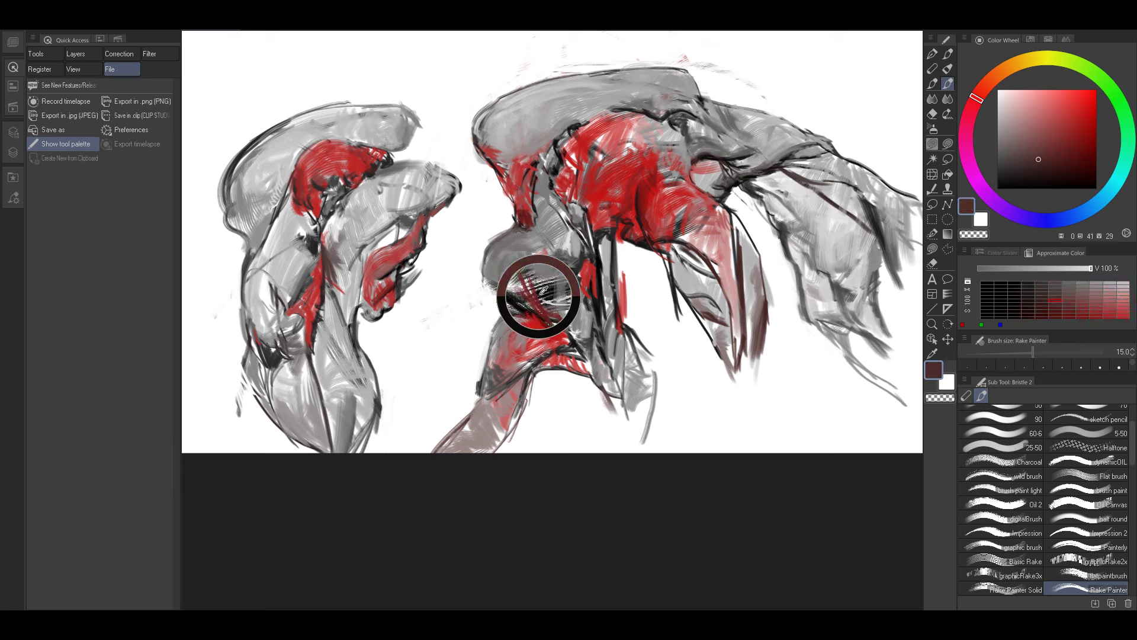
pyautogui.press(']')
pyautogui.keyDown('alt'); pyautogui.click(533, 296); pyautogui.keyUp('alt')
pyautogui.press(']')
pyautogui.press(']')
pyautogui.press(']')
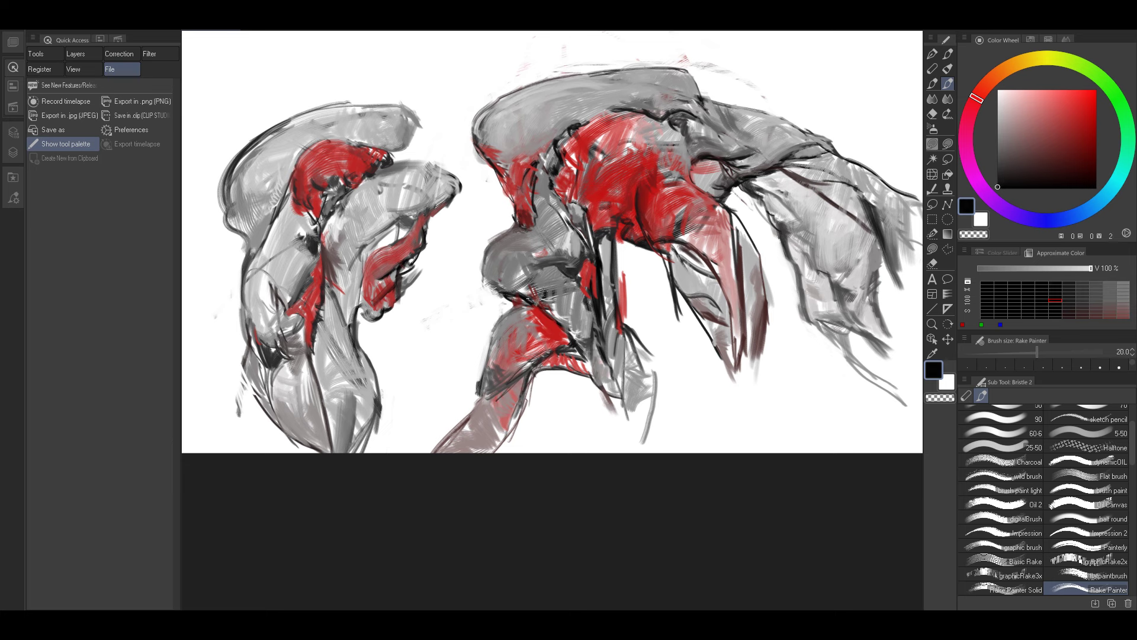
pyautogui.keyDown('alt'); pyautogui.click(544, 297); pyautogui.keyUp('alt')
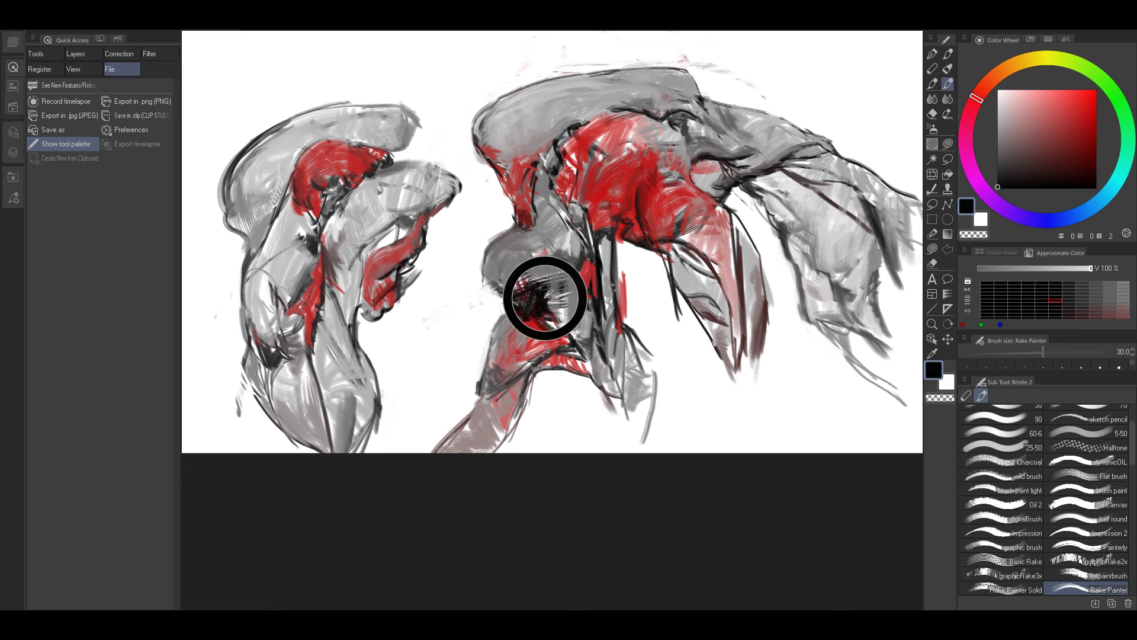
pyautogui.press(']')
# Darken the contour of the lower limb below the lower red patch with sampled dark tones, reducing the brush from size 40.
pyautogui.moveTo(635, 341); pyautogui.dragTo(709, 291)
pyautogui.keyDown('alt'); pyautogui.click(551, 310); pyautogui.keyUp('alt')
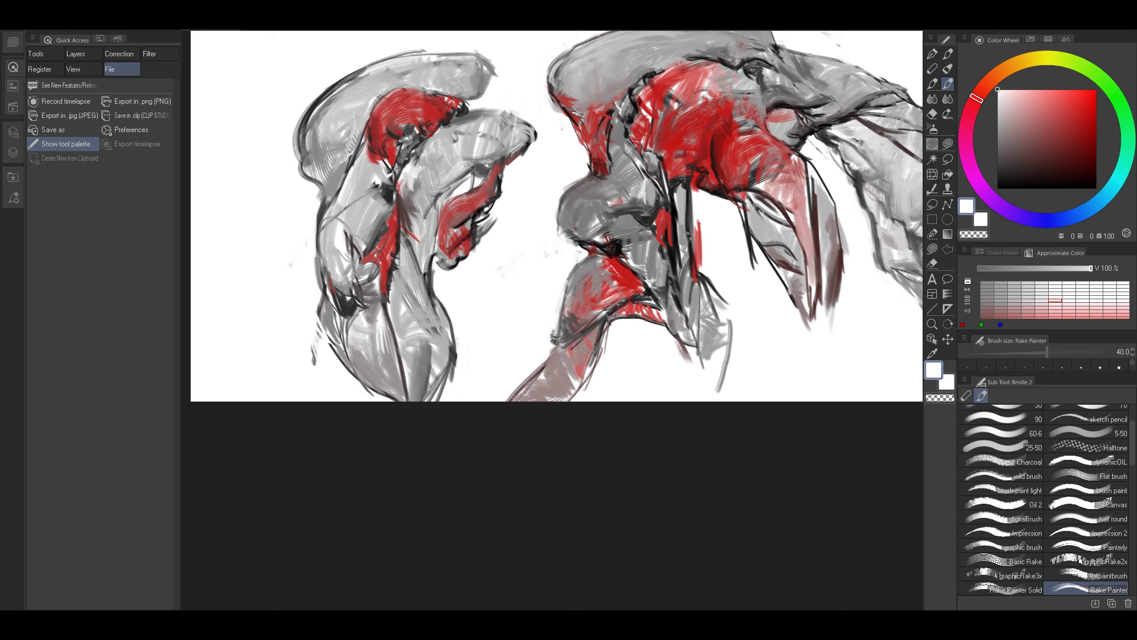
pyautogui.keyDown('alt'); pyautogui.click(617, 308); pyautogui.keyUp('alt')
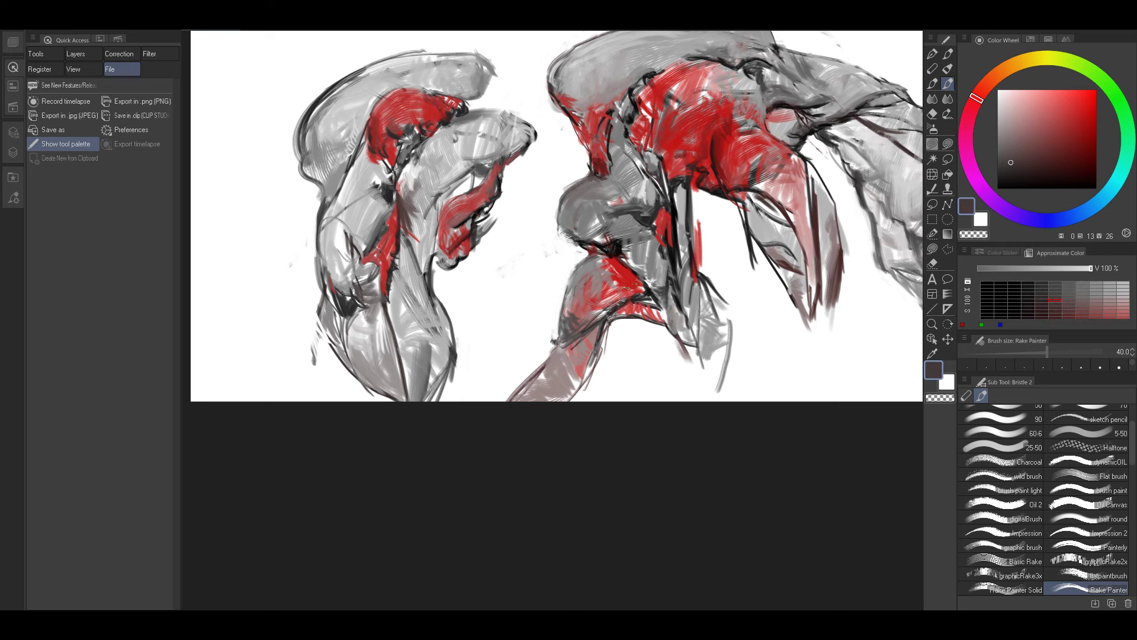
pyautogui.press('[')
pyautogui.keyDown('alt'); pyautogui.click(647, 293); pyautogui.keyUp('alt')
pyautogui.press('[')
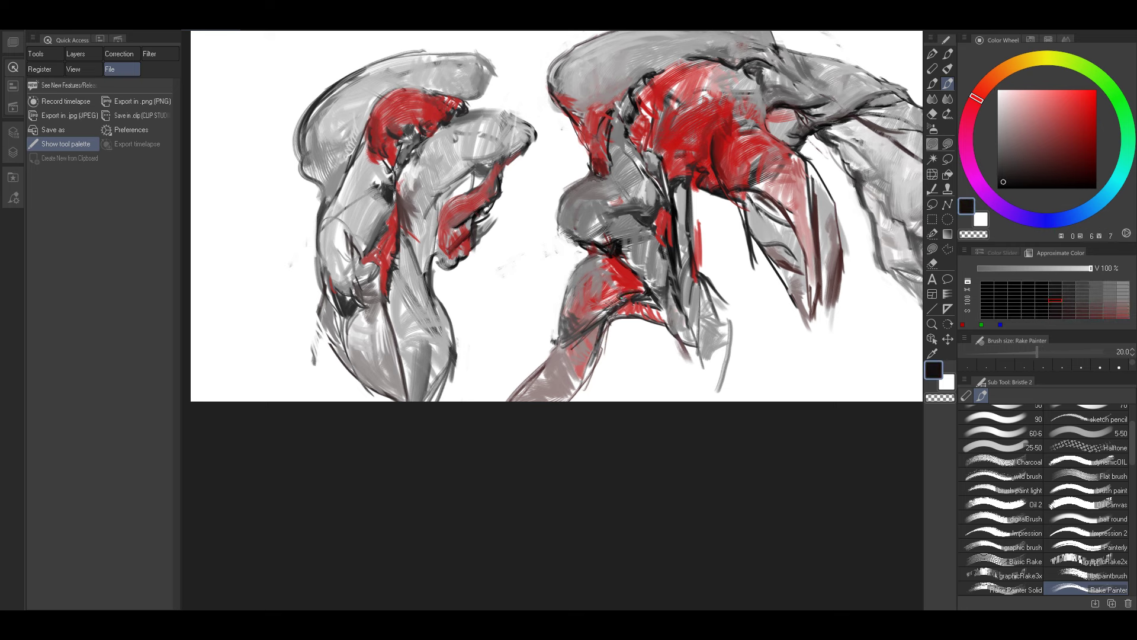
pyautogui.press('[')
pyautogui.moveTo(608, 337)
pyautogui.mouseDown()
pyautogui.moveTo(560, 360)
pyautogui.moveTo(536, 405)
pyautogui.mouseUp()
# Shade the surface of the lower limb with short strokes, enlarging the brush for broader coverage.
pyautogui.press(']')
pyautogui.press(']')
pyautogui.press(']')
pyautogui.press(']')
pyautogui.press(']')
pyautogui.moveTo(561, 354)
pyautogui.mouseDown()
pyautogui.moveTo(533, 398)
pyautogui.moveTo(570, 387)
pyautogui.moveTo(567, 400)
pyautogui.moveTo(550, 380)
pyautogui.moveTo(558, 393)
pyautogui.moveTo(553, 381)
pyautogui.moveTo(582, 373)
pyautogui.mouseUp()
pyautogui.moveTo(596, 333); pyautogui.dragTo(563, 358)
pyautogui.click(554, 363)
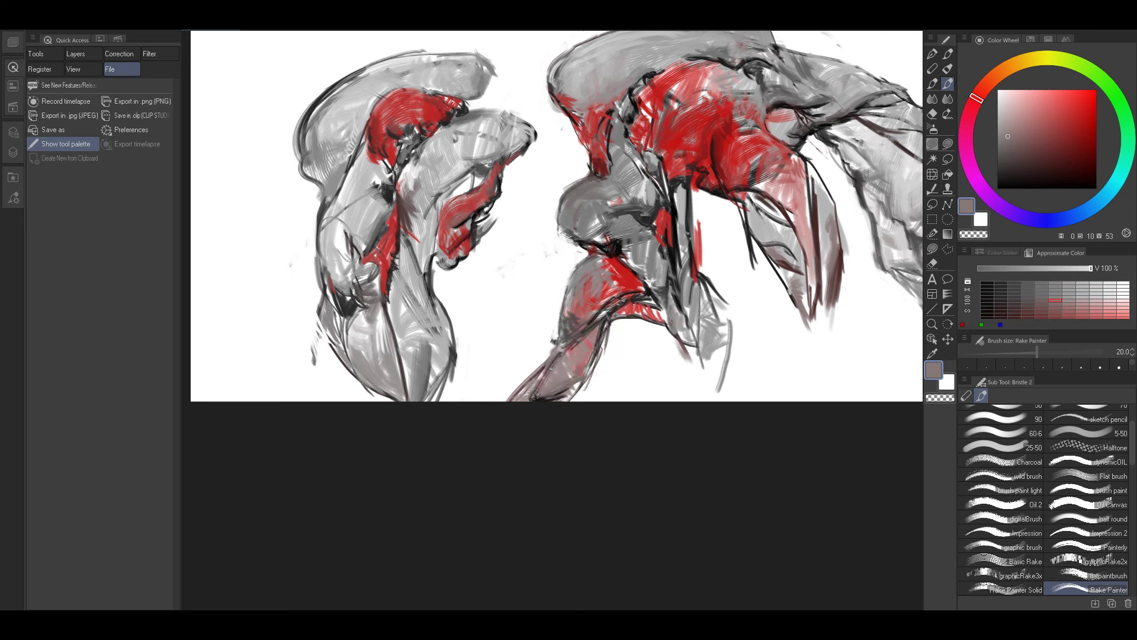
# Blend the lower end of the limb with sampled pinkish grey and dark brown at brush size 30.
pyautogui.press(']')
pyautogui.press(']')
pyautogui.click(571, 363)
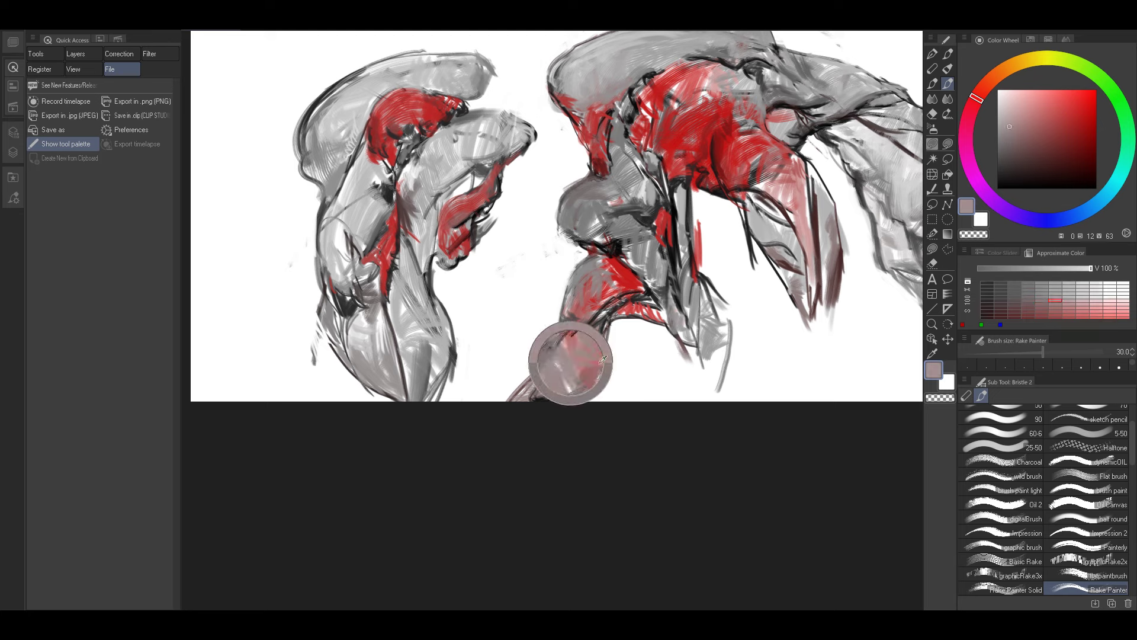
pyautogui.click(550, 396)
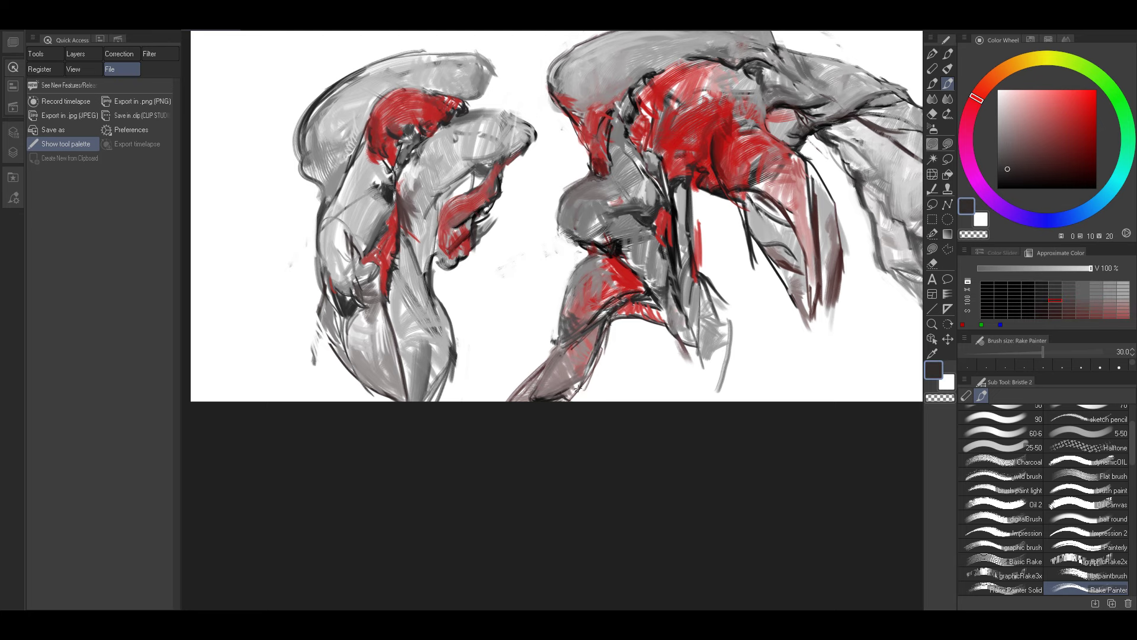
pyautogui.press('[')
# Rework the grey flap beneath the large red mass with sampled greys, enlarging the brush and then reducing it to about size 17.
pyautogui.moveTo(661, 310); pyautogui.dragTo(610, 294)
pyautogui.moveTo(794, 232); pyautogui.dragTo(745, 253)
pyautogui.keyDown('alt'); pyautogui.click(680, 280); pyautogui.keyUp('alt')
pyautogui.moveTo(681, 289)
pyautogui.mouseDown()
pyautogui.moveTo(686, 324)
pyautogui.moveTo(687, 305)
pyautogui.mouseUp()
pyautogui.press(']')
pyautogui.press(']')
pyautogui.press(']')
pyautogui.press(']')
pyautogui.press(']')
pyautogui.press(']')
pyautogui.keyDown('alt'); pyautogui.click(688, 296); pyautogui.keyUp('alt')
pyautogui.press('[')
pyautogui.press('[')
pyautogui.press('[')
pyautogui.press('[')
pyautogui.press('[')
pyautogui.press('[')
pyautogui.press('[')
pyautogui.press('[')
# Refine the lower edge of the large red mass and the neighbouring grey joint with sampled red and light grey at brush size 20.
pyautogui.moveTo(764, 295); pyautogui.dragTo(745, 329)
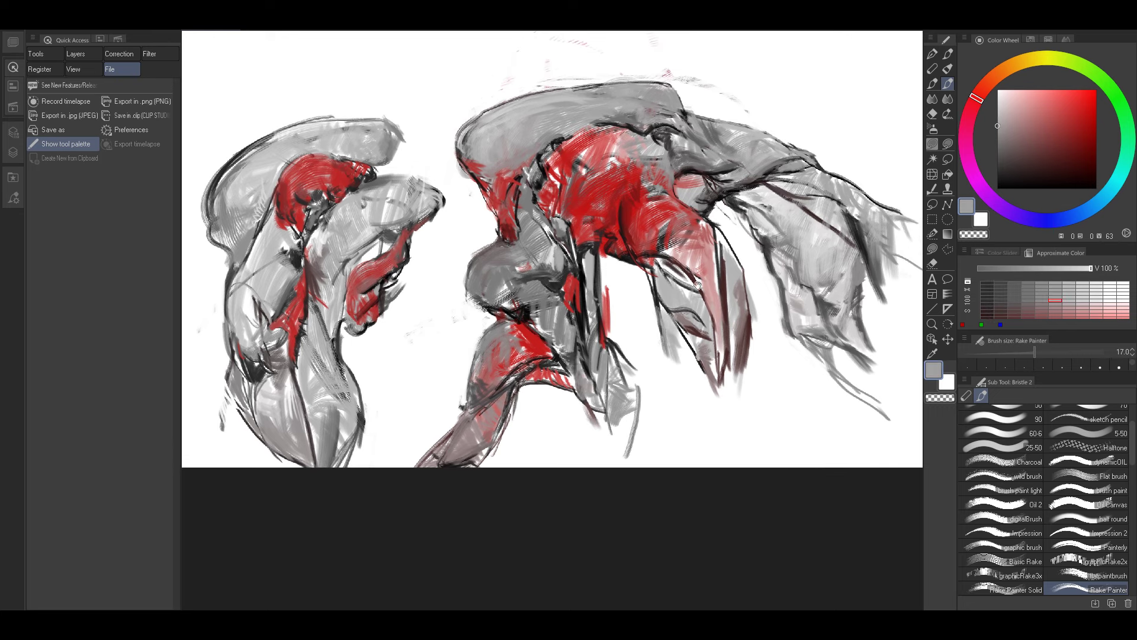
pyautogui.keyDown('alt'); pyautogui.click(658, 260); pyautogui.keyUp('alt')
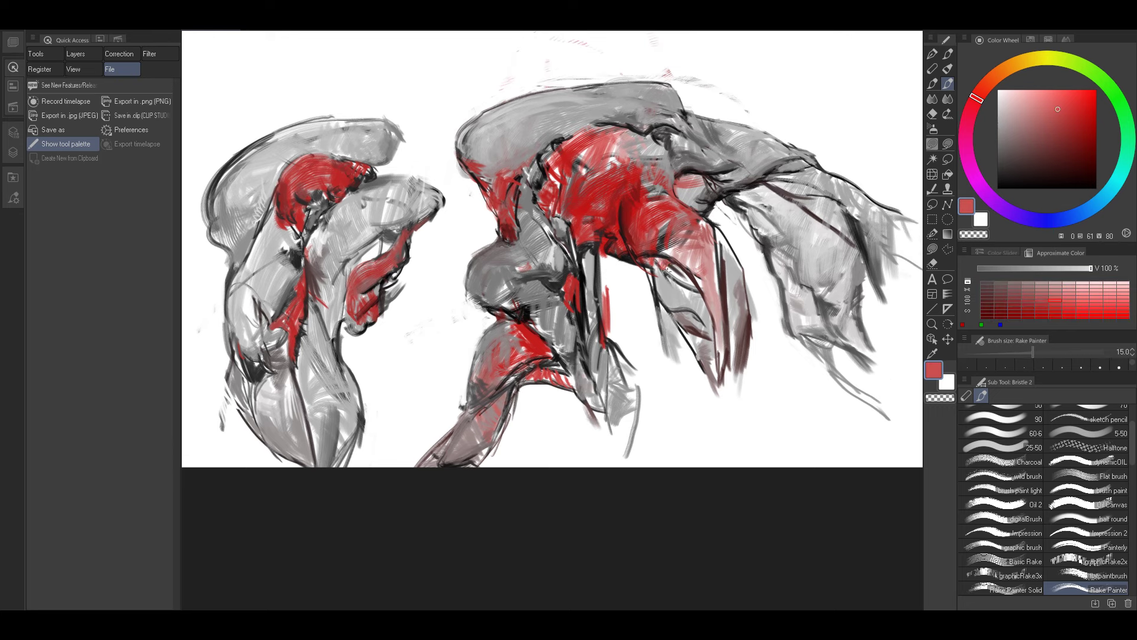
pyautogui.press(']')
pyautogui.press(']')
pyautogui.moveTo(745, 215); pyautogui.dragTo(732, 239)
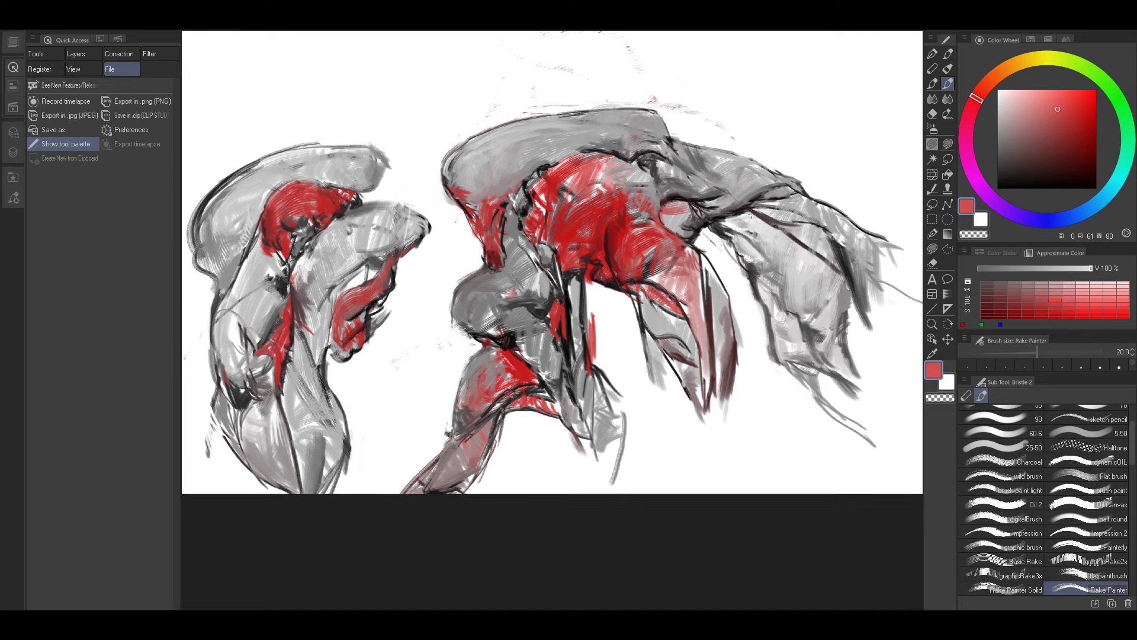
pyautogui.keyDown('alt'); pyautogui.click(736, 200); pyautogui.keyUp('alt')
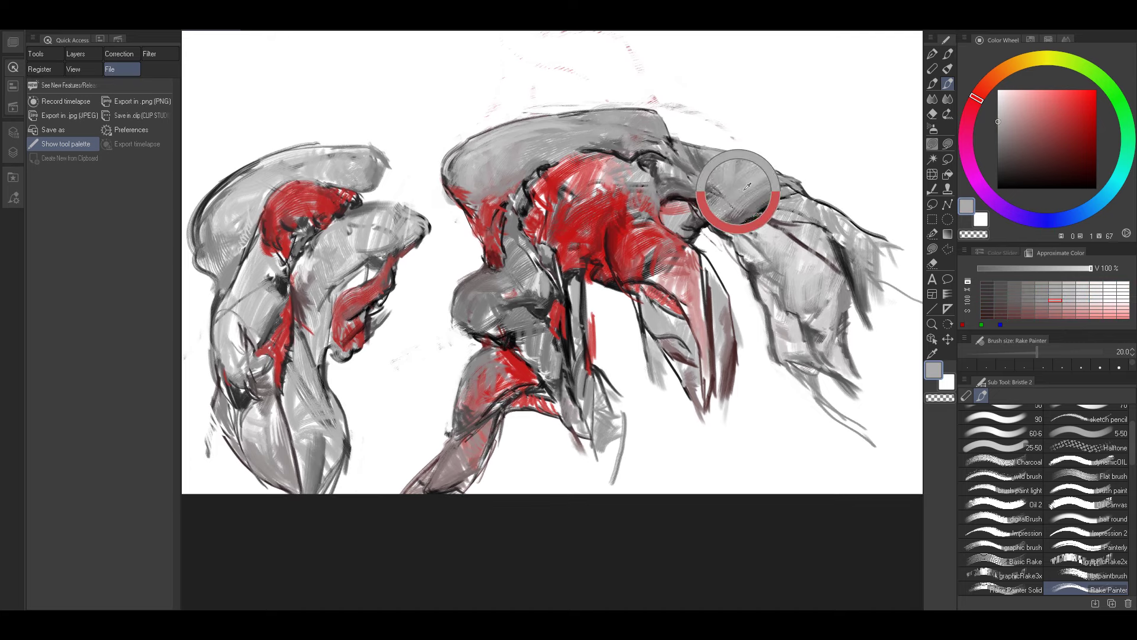
pyautogui.moveTo(769, 275); pyautogui.dragTo(752, 268)
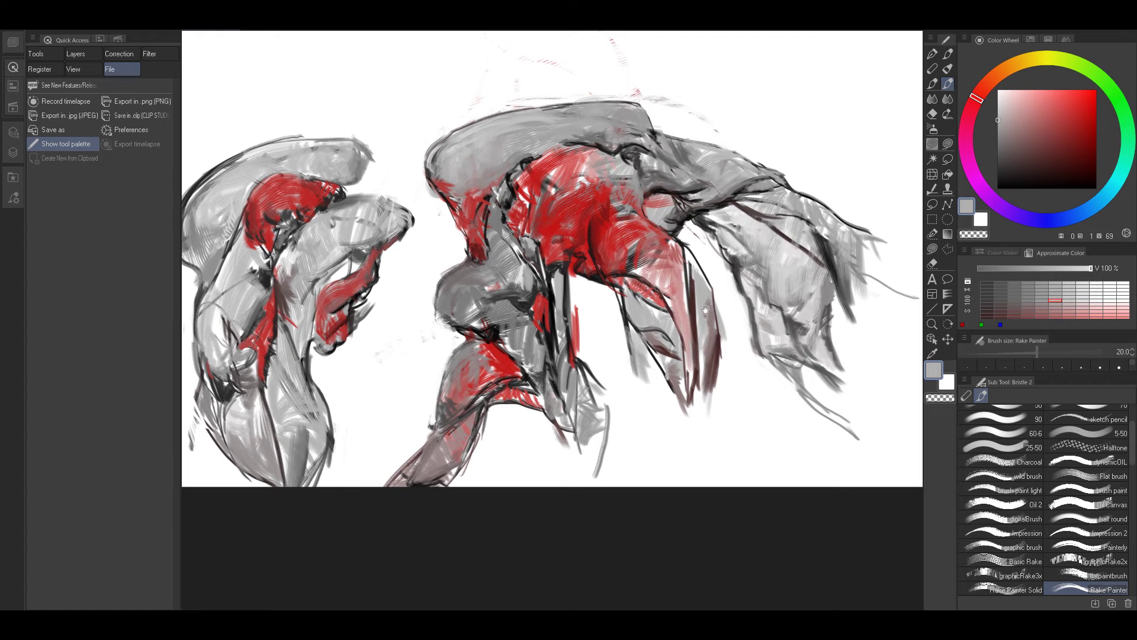
# Shade the long strands hanging from the large red mass with sampled light grey and dark red, enlarging the brush to size 40.
pyautogui.moveTo(705, 310); pyautogui.dragTo(684, 281)
pyautogui.press(']')
pyautogui.keyDown('alt'); pyautogui.click(692, 262); pyautogui.keyUp('alt')
pyautogui.press(']')
pyautogui.press(']')
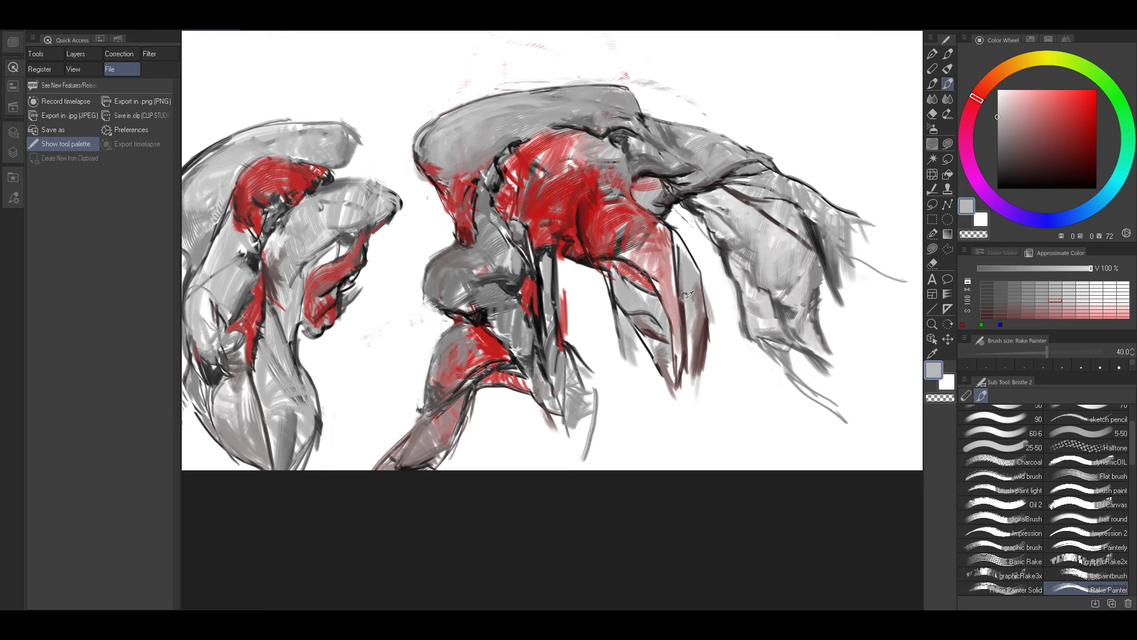
pyautogui.keyDown('alt'); pyautogui.click(687, 294); pyautogui.keyUp('alt')
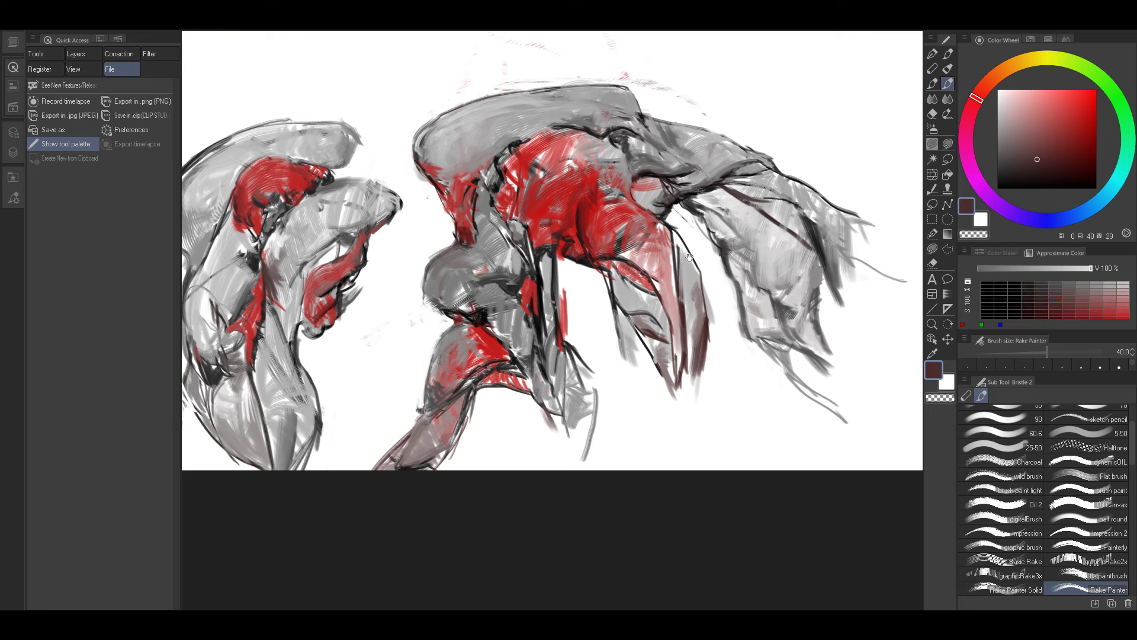
pyautogui.moveTo(690, 257); pyautogui.dragTo(764, 290)
pyautogui.moveTo(642, 272); pyautogui.dragTo(694, 302)
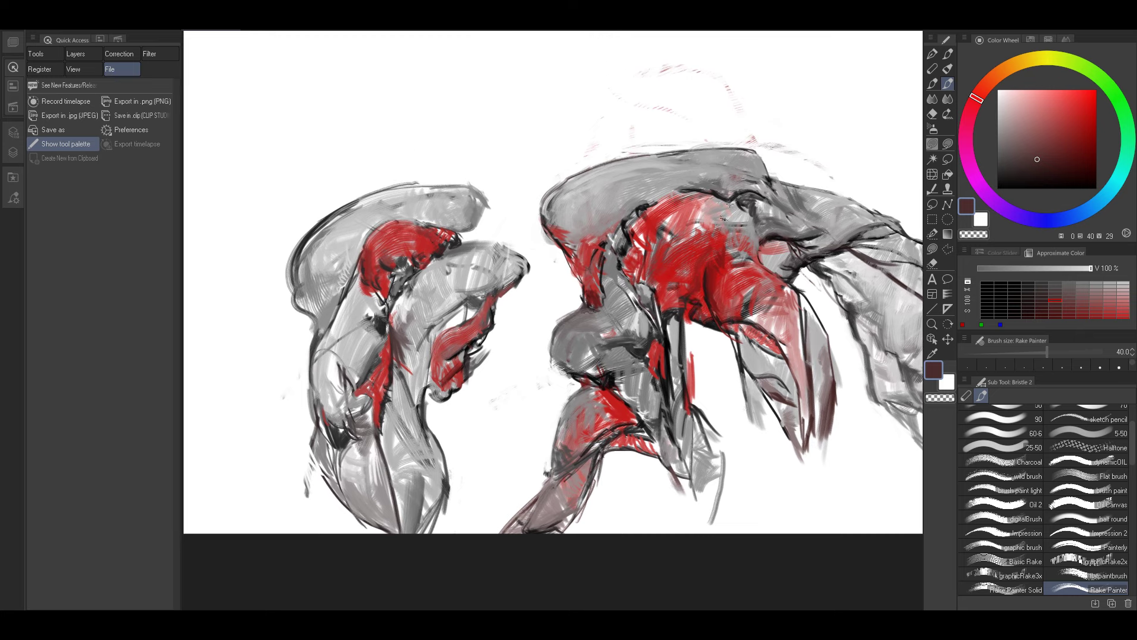
# Rework the large red mass with sampled mid reds, reducing the brush from size 40 to 20.
pyautogui.keyDown('alt'); pyautogui.click(703, 282); pyautogui.keyUp('alt')
pyautogui.moveTo(774, 272); pyautogui.dragTo(769, 231)
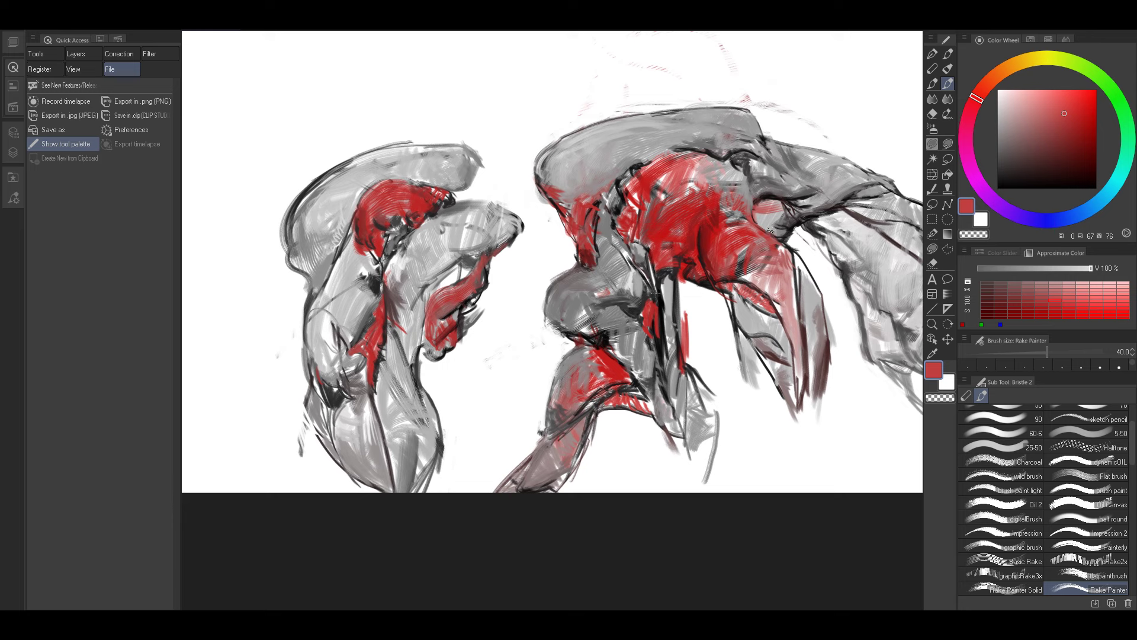
pyautogui.keyDown('alt'); pyautogui.click(650, 303); pyautogui.keyUp('alt')
pyautogui.press('[')
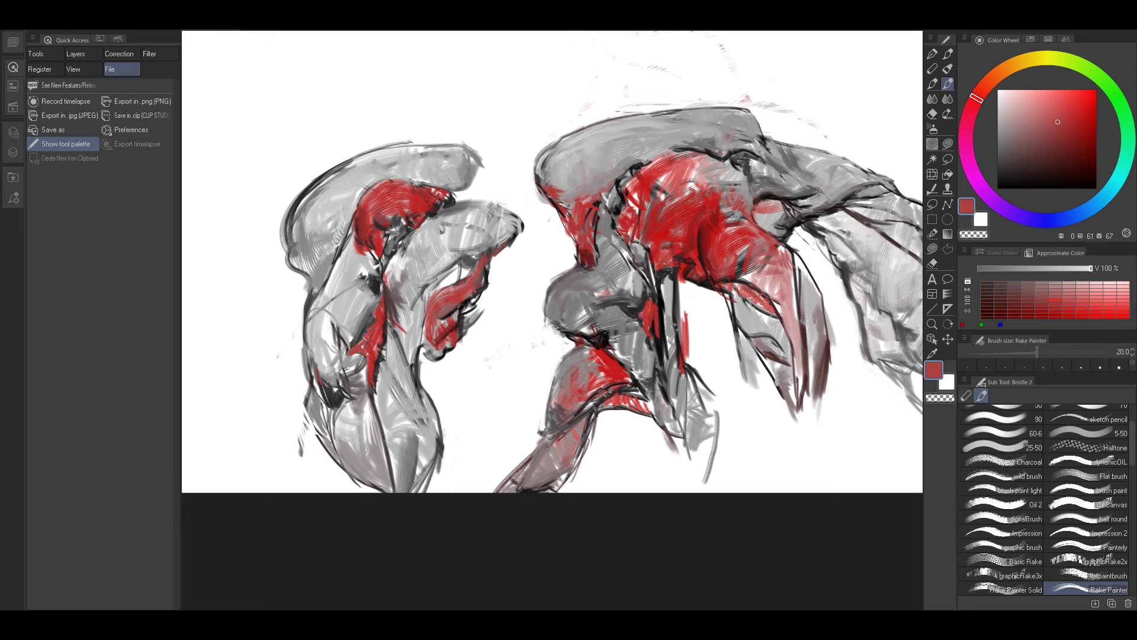
pyautogui.moveTo(663, 263); pyautogui.dragTo(744, 223)
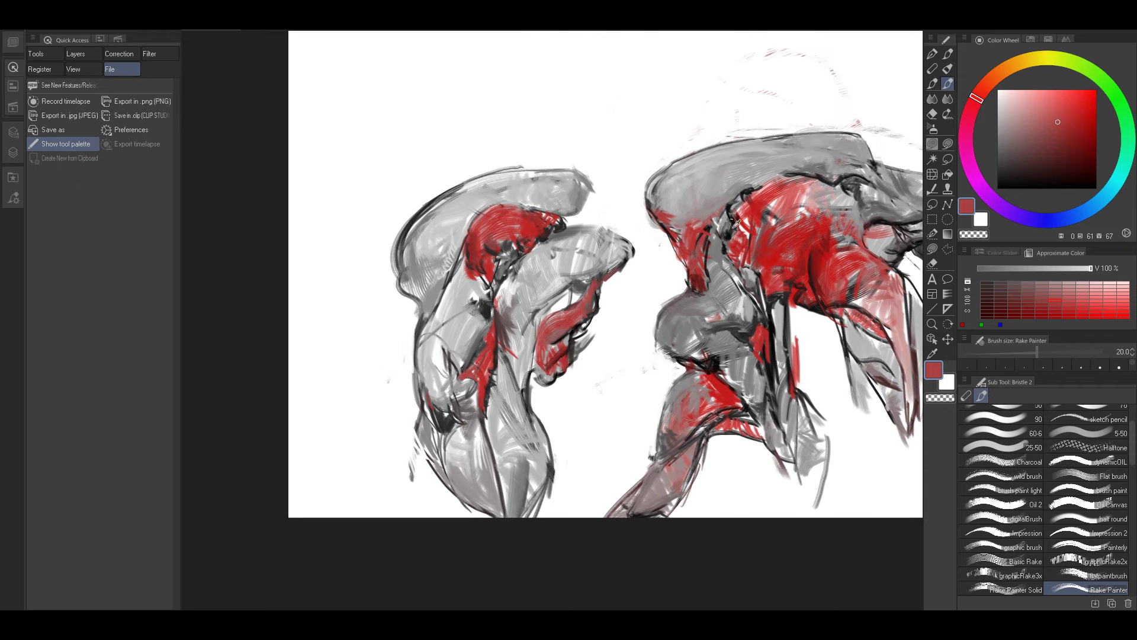
# Deepen the crevice beside the large red mass with a sampled near-black at brush size 20.
pyautogui.keyDown('alt'); pyautogui.click(729, 225); pyautogui.keyUp('alt')
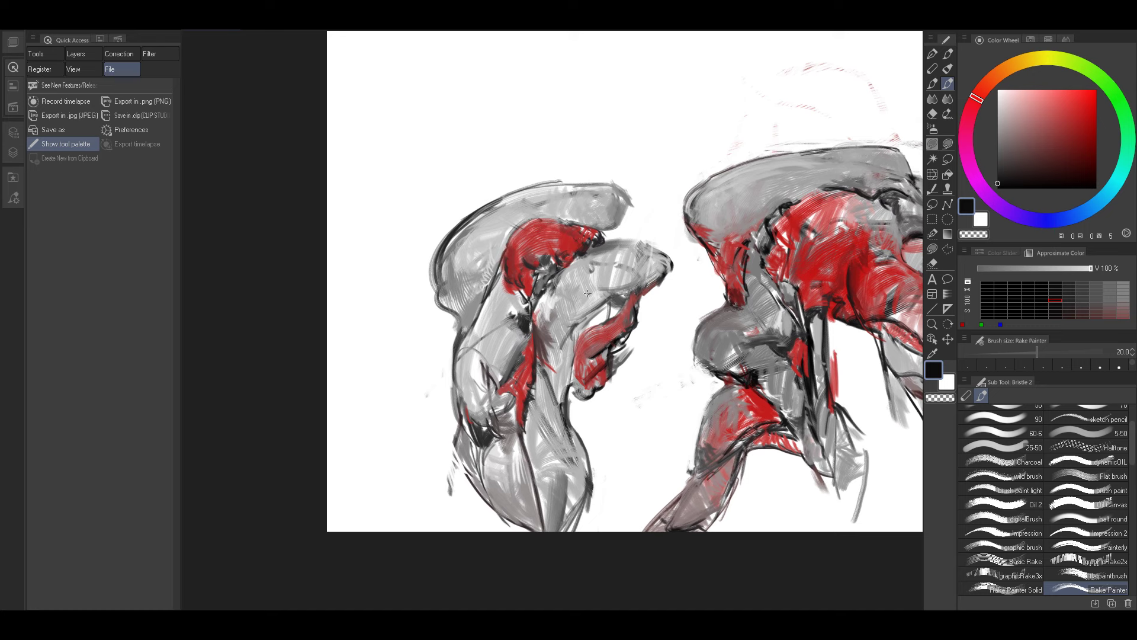
pyautogui.moveTo(805, 278); pyautogui.dragTo(736, 292)
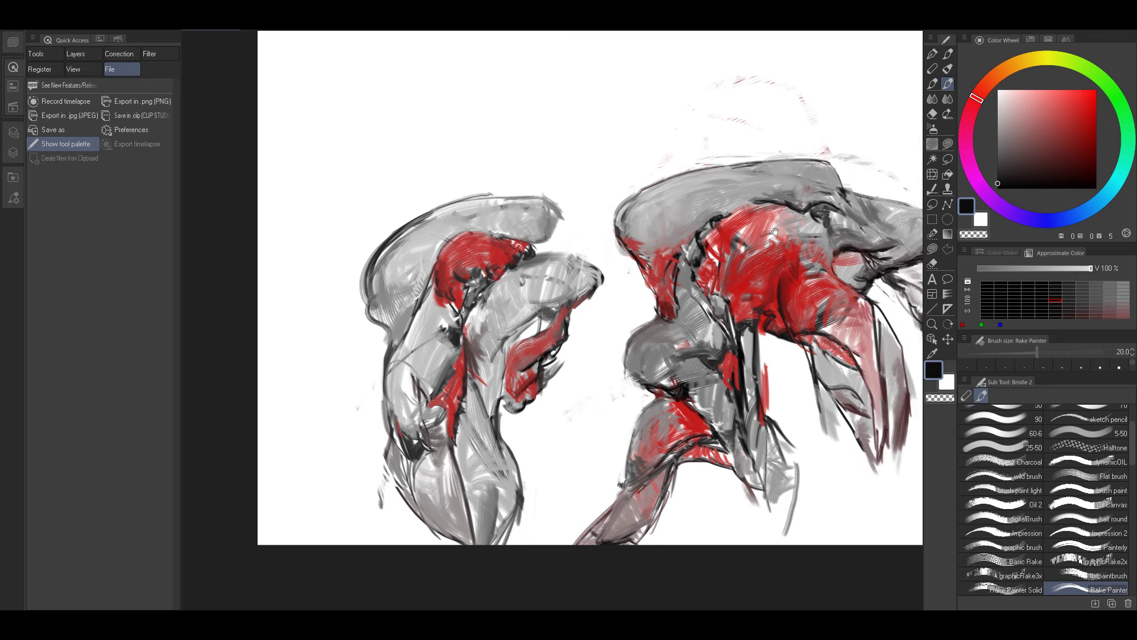
pyautogui.moveTo(655, 272); pyautogui.dragTo(695, 249)
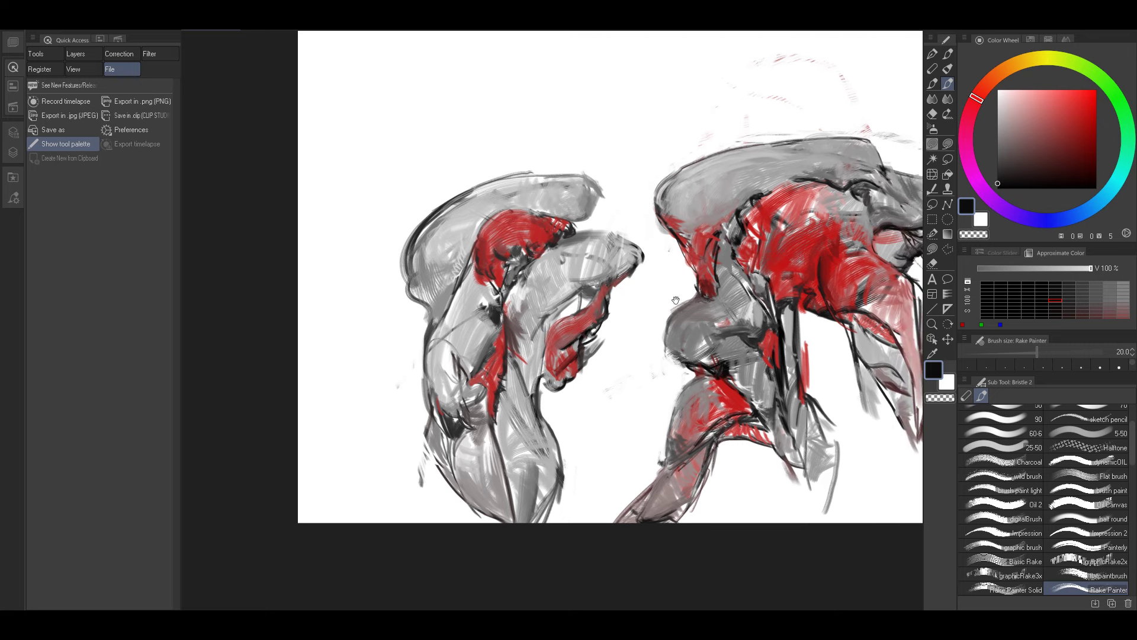
pyautogui.moveTo(658, 301); pyautogui.dragTo(743, 279)
pyautogui.moveTo(878, 170); pyautogui.dragTo(808, 212)
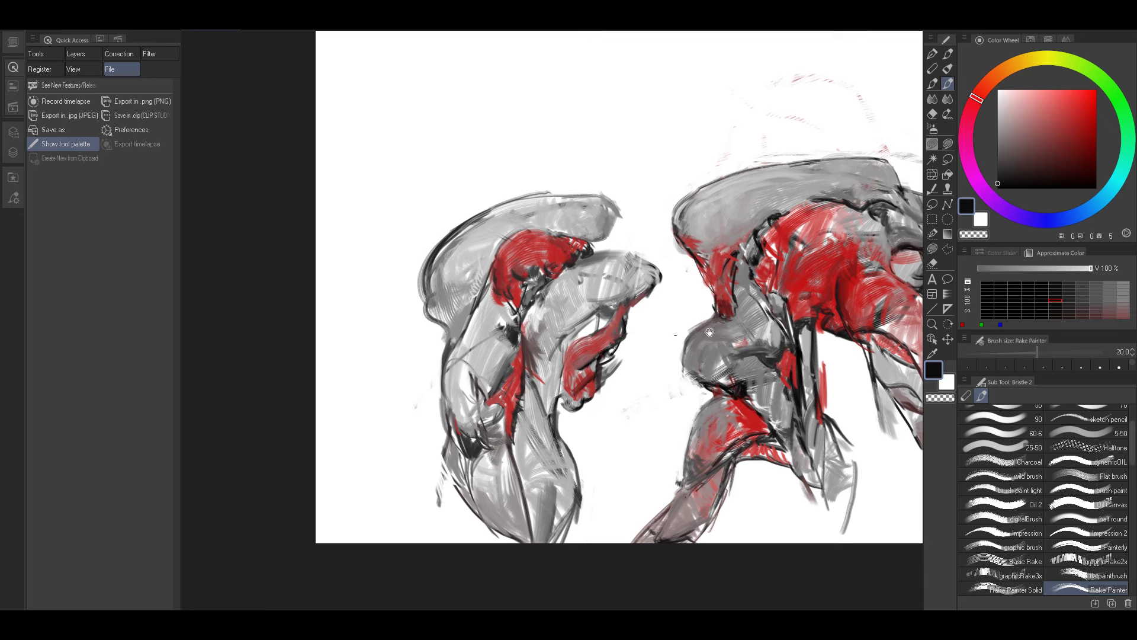
# Darken the outer edge of the rounded grey form with a sampled near-black, enlarging the brush from size 17 to 50.
pyautogui.moveTo(798, 335); pyautogui.dragTo(742, 311)
pyautogui.keyDown('alt'); pyautogui.click(656, 360); pyautogui.keyUp('alt')
pyautogui.press('[')
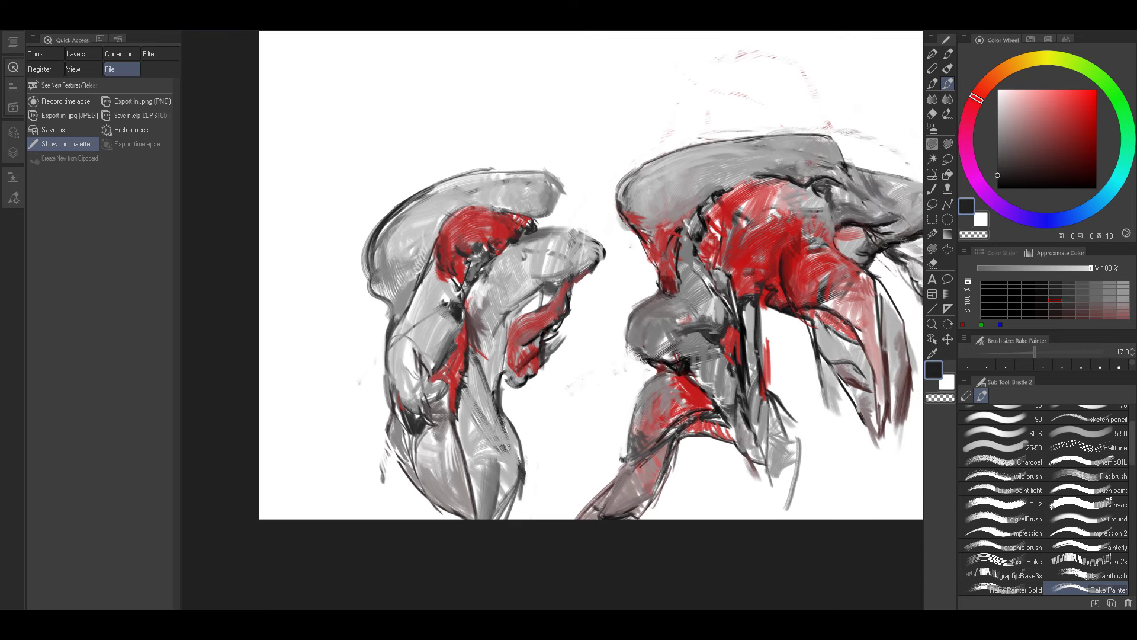
pyautogui.press(']')
pyautogui.press(']')
pyautogui.press(']')
pyautogui.press(']')
pyautogui.press(']')
pyautogui.press(']')
pyautogui.moveTo(629, 327); pyautogui.dragTo(642, 350)
# Blend the shaded side of the rounded grey form with sampled mid and dark greys at brush size 50.
pyautogui.keyDown('alt'); pyautogui.click(638, 323); pyautogui.keyUp('alt')
pyautogui.keyDown('alt'); pyautogui.click(639, 323); pyautogui.keyUp('alt')
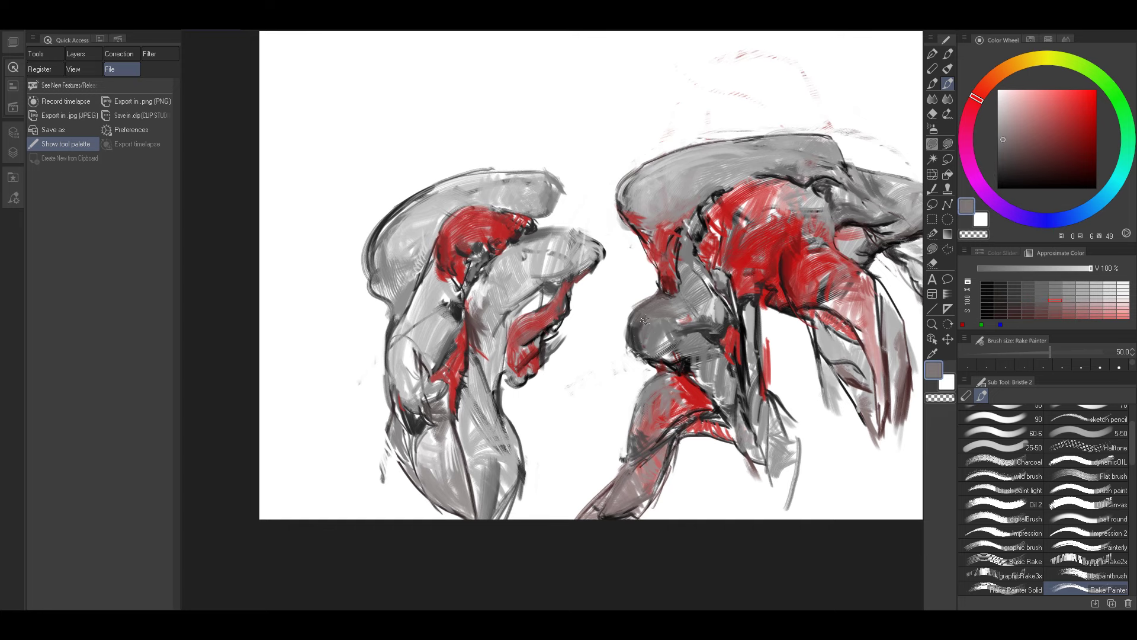
pyautogui.keyDown('alt'); pyautogui.click(644, 339); pyautogui.keyUp('alt')
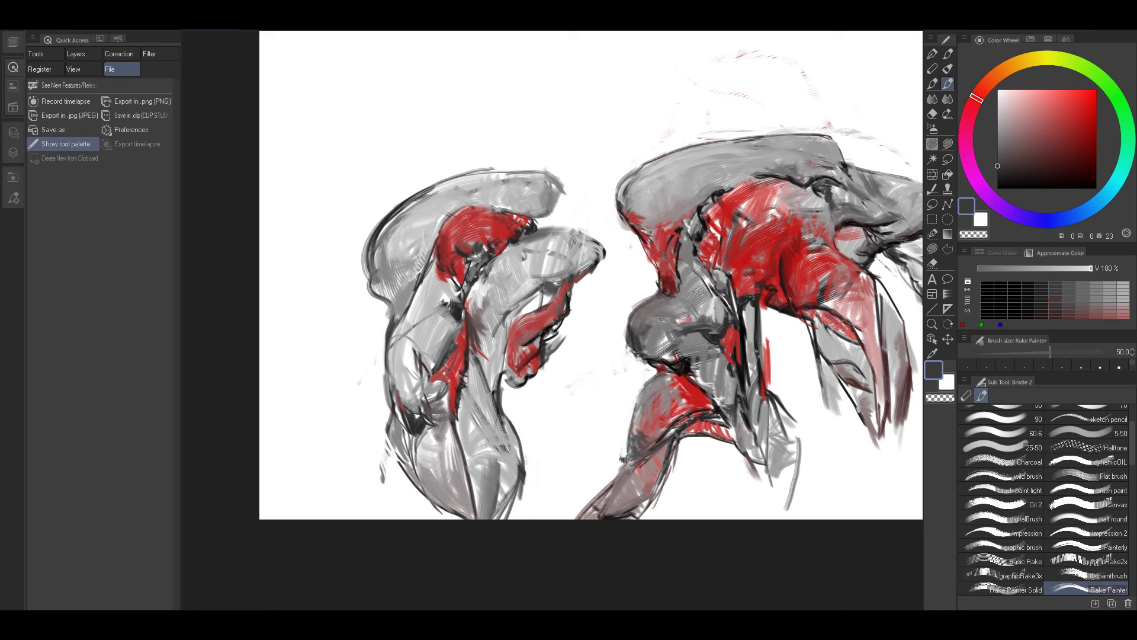
pyautogui.keyDown('alt'); pyautogui.click(652, 325); pyautogui.keyUp('alt')
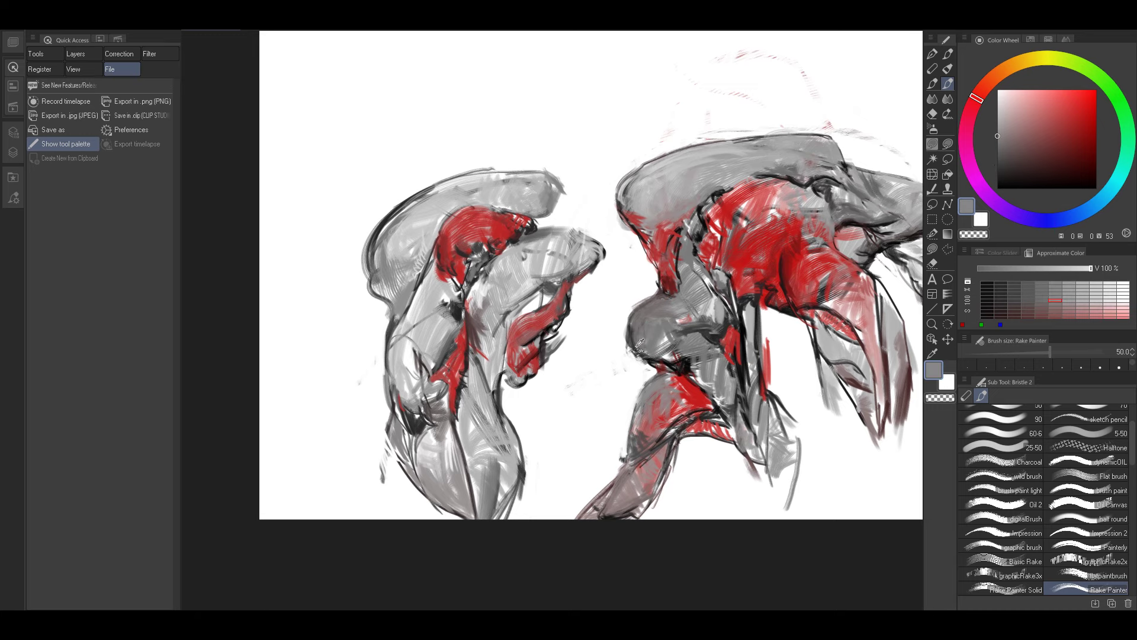
pyautogui.keyDown('alt'); pyautogui.click(637, 347); pyautogui.keyUp('alt')
# Fill the lower tip of the strands beside the lower red patch with a sampled light grey, reducing the brush to size 30.
pyautogui.moveTo(777, 334); pyautogui.dragTo(717, 287)
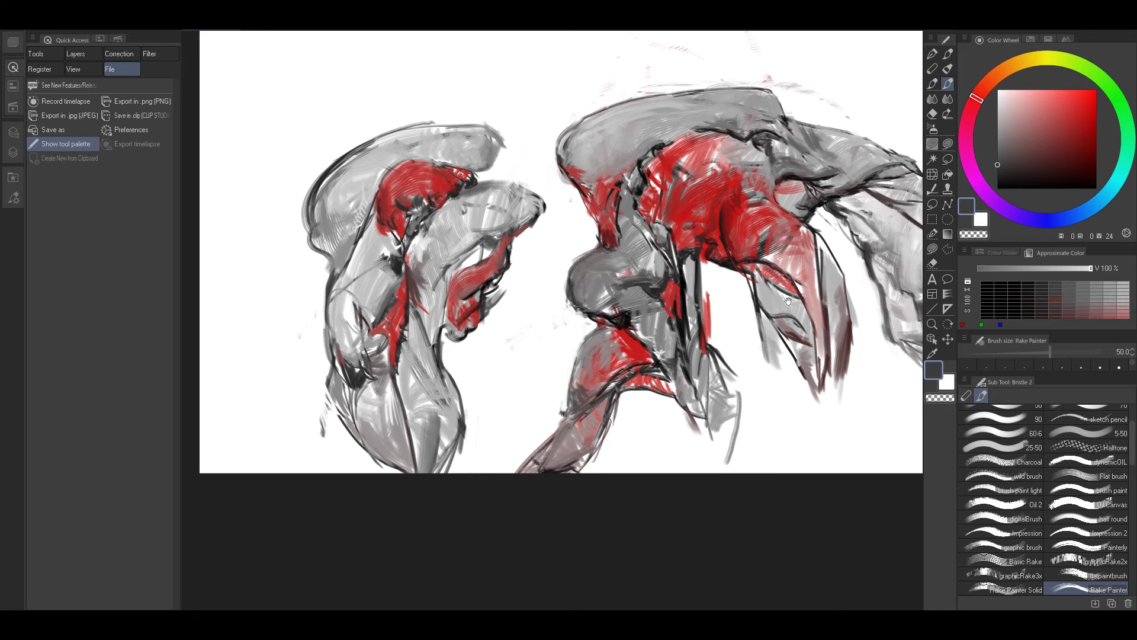
pyautogui.moveTo(822, 303); pyautogui.dragTo(731, 371)
pyautogui.moveTo(653, 404); pyautogui.dragTo(686, 299)
pyautogui.keyDown('alt'); pyautogui.click(667, 360); pyautogui.keyUp('alt')
pyautogui.press('[')
pyautogui.press('[')
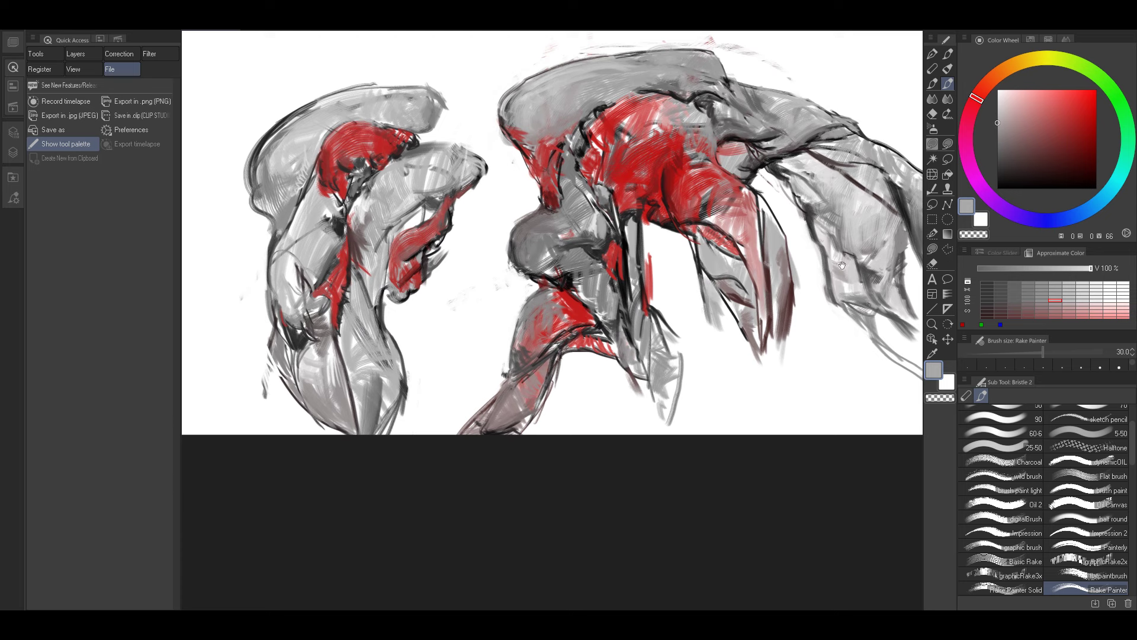
# Shade the outer part of the far-right limb with sampled light and mid greys, reducing the brush from size 30 to 25.
pyautogui.moveTo(842, 265); pyautogui.dragTo(716, 290)
pyautogui.keyDown('alt'); pyautogui.click(753, 324); pyautogui.keyUp('alt')
pyautogui.keyDown('alt'); pyautogui.click(745, 336); pyautogui.keyUp('alt')
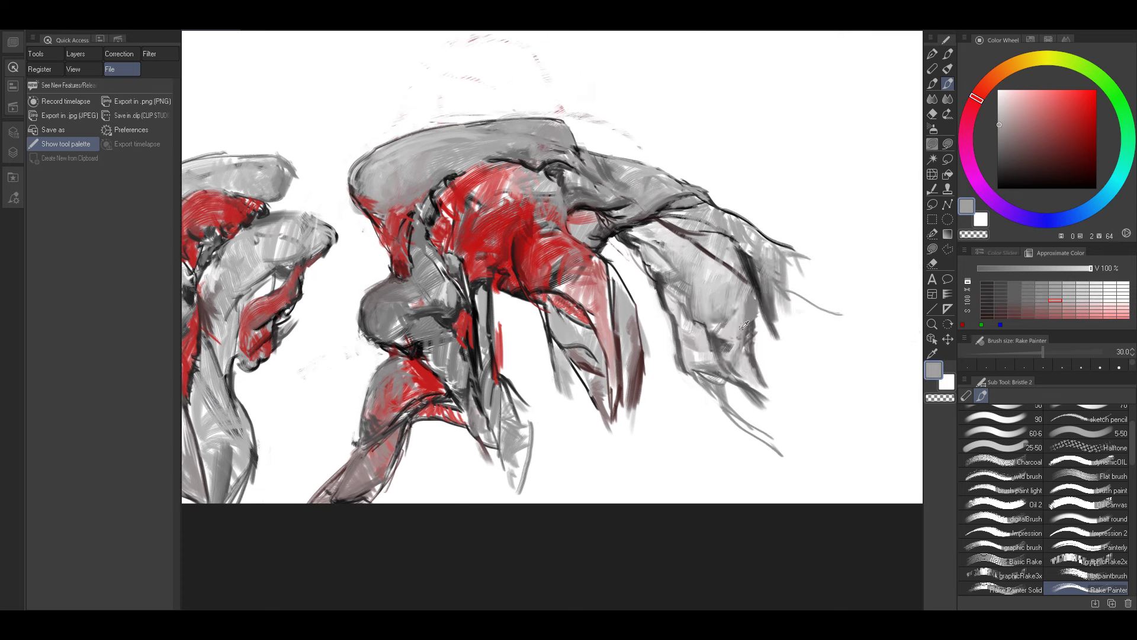
pyautogui.keyDown('alt'); pyautogui.click(740, 329); pyautogui.keyUp('alt')
pyautogui.keyDown('alt'); pyautogui.click(780, 300); pyautogui.keyUp('alt')
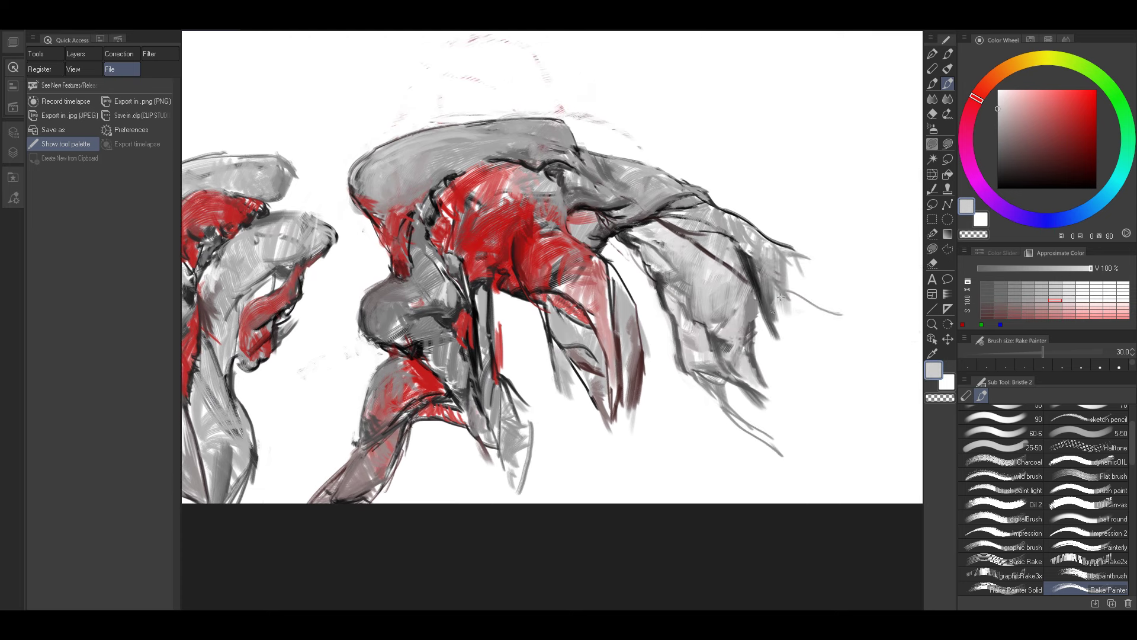
pyautogui.keyDown('alt'); pyautogui.click(781, 295); pyautogui.keyUp('alt')
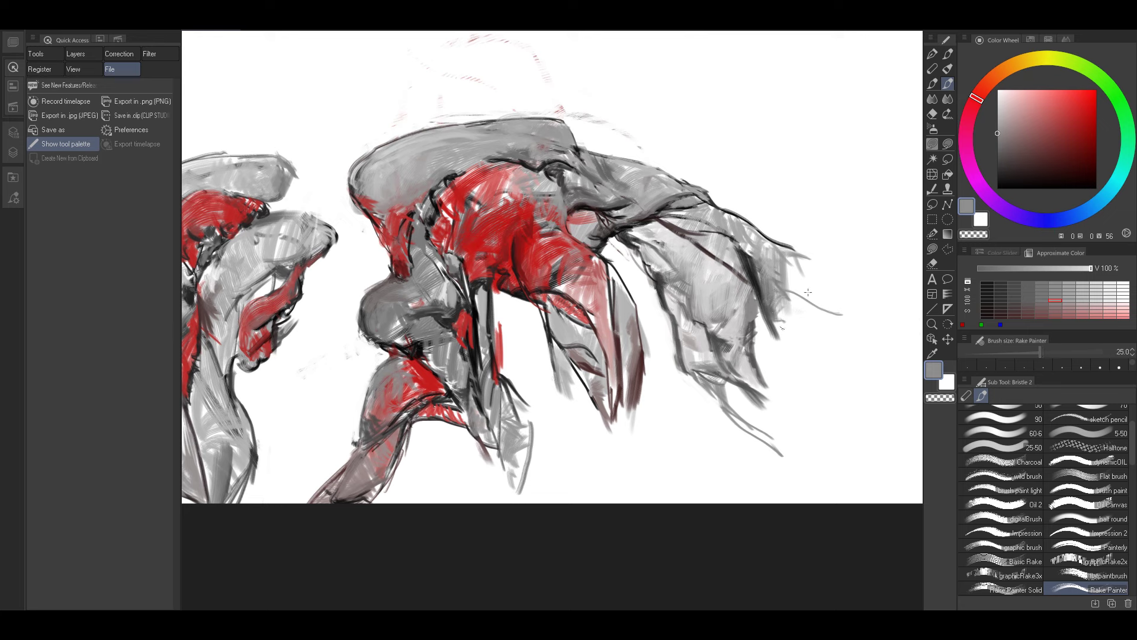
# Extend the outer end of the far-right limb with short parallel strokes in sampled light grey, enlarging the brush to size 30.
pyautogui.keyDown('alt'); pyautogui.click(794, 256); pyautogui.keyUp('alt')
pyautogui.moveTo(806, 261); pyautogui.dragTo(800, 284)
pyautogui.press(']')
pyautogui.moveTo(813, 265)
pyautogui.mouseDown()
pyautogui.moveTo(803, 287)
pyautogui.moveTo(815, 294)
pyautogui.mouseUp()
pyautogui.moveTo(834, 275); pyautogui.dragTo(828, 290)
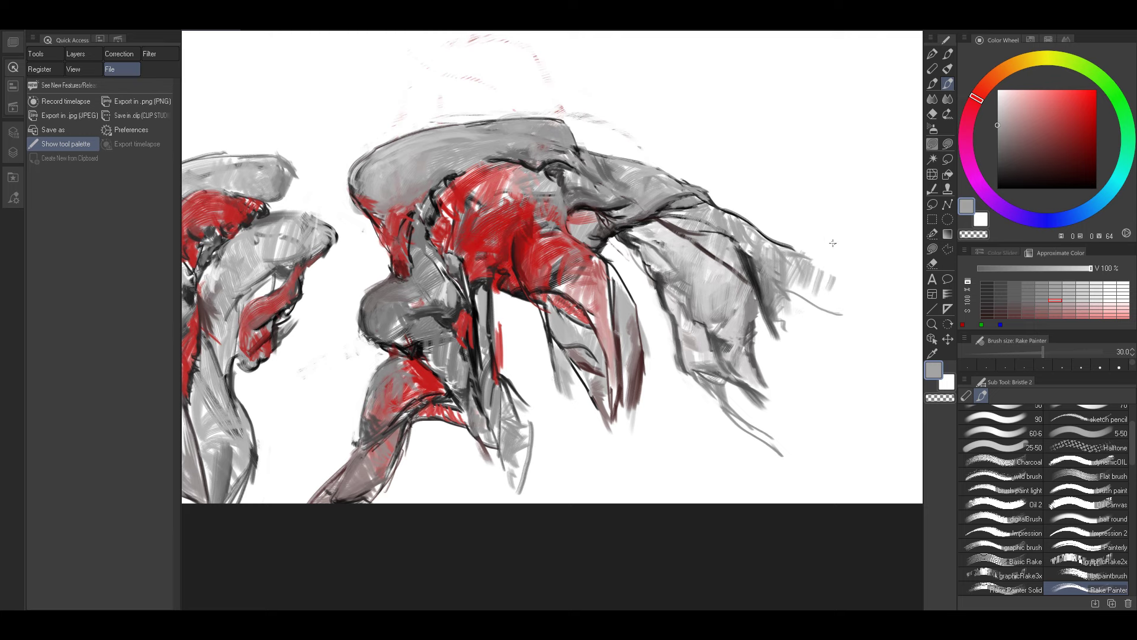
pyautogui.moveTo(530, 320); pyautogui.dragTo(726, 309)
pyautogui.moveTo(744, 264); pyautogui.dragTo(744, 300)
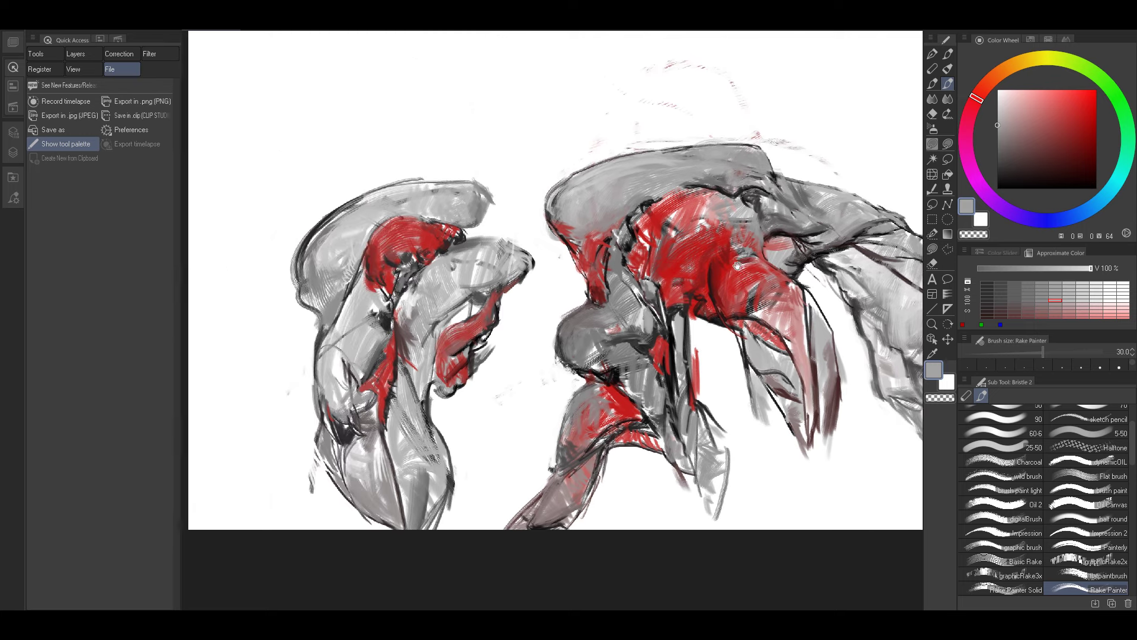
pyautogui.moveTo(828, 318); pyautogui.dragTo(775, 296)
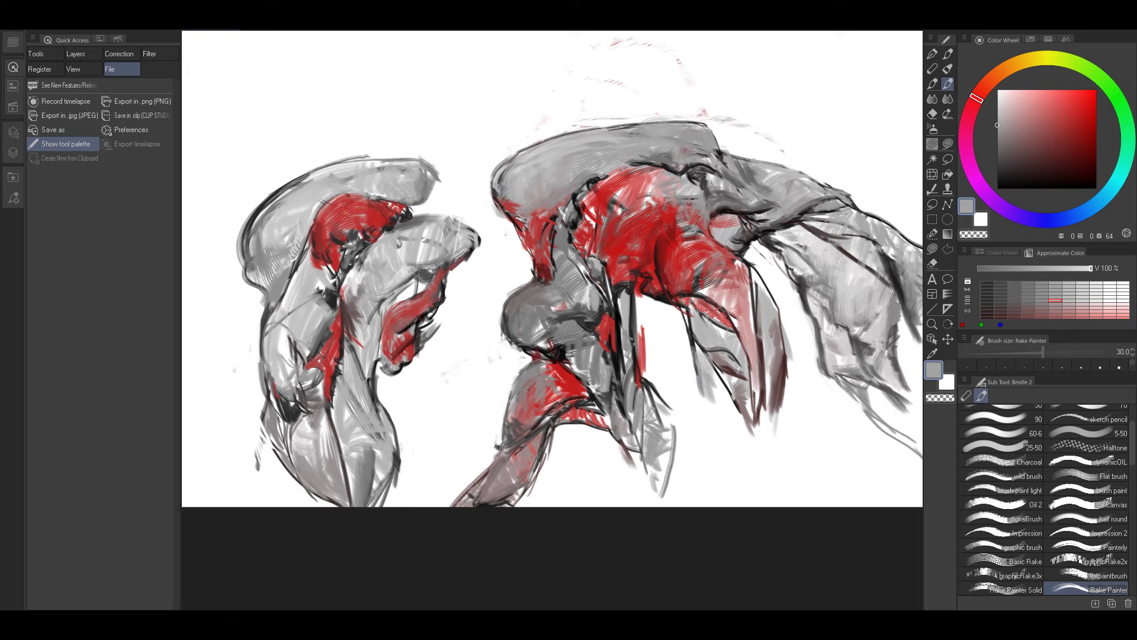
pyautogui.moveTo(590, 330); pyautogui.dragTo(709, 302)
pyautogui.moveTo(859, 236)
pyautogui.mouseDown()
pyautogui.moveTo(820, 236)
pyautogui.moveTo(777, 262)
pyautogui.moveTo(784, 256)
pyautogui.mouseUp()
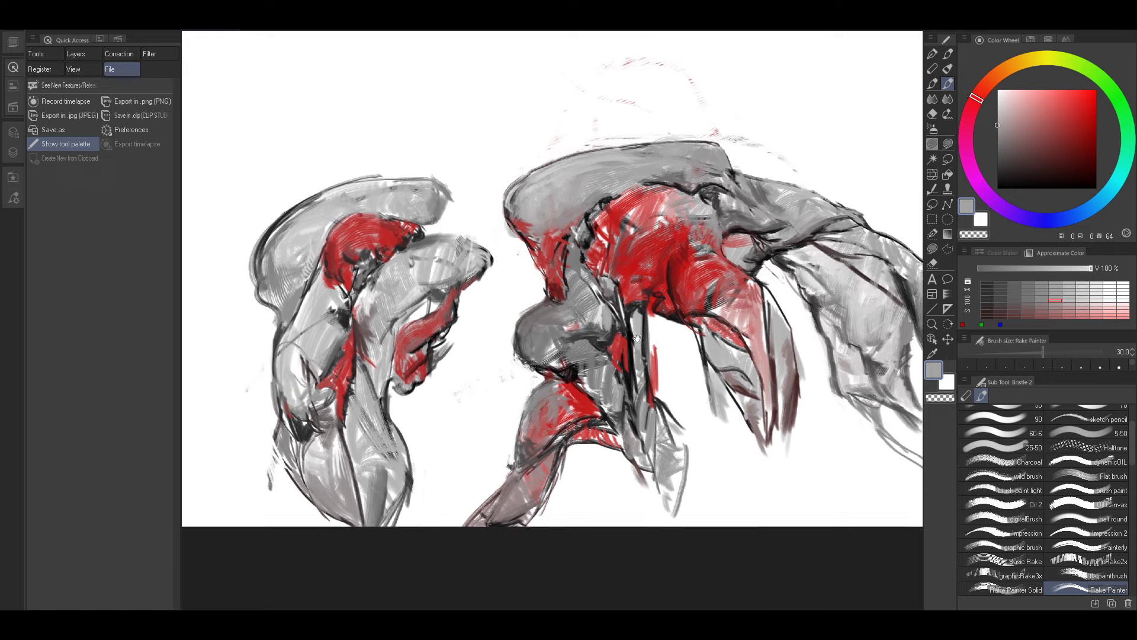
pyautogui.moveTo(638, 337); pyautogui.dragTo(699, 321)
# Highlight the crook beside the rounded grey form with a sampled very light grey, reducing the brush to size 17.
pyautogui.keyDown('alt'); pyautogui.click(660, 308); pyautogui.keyUp('alt')
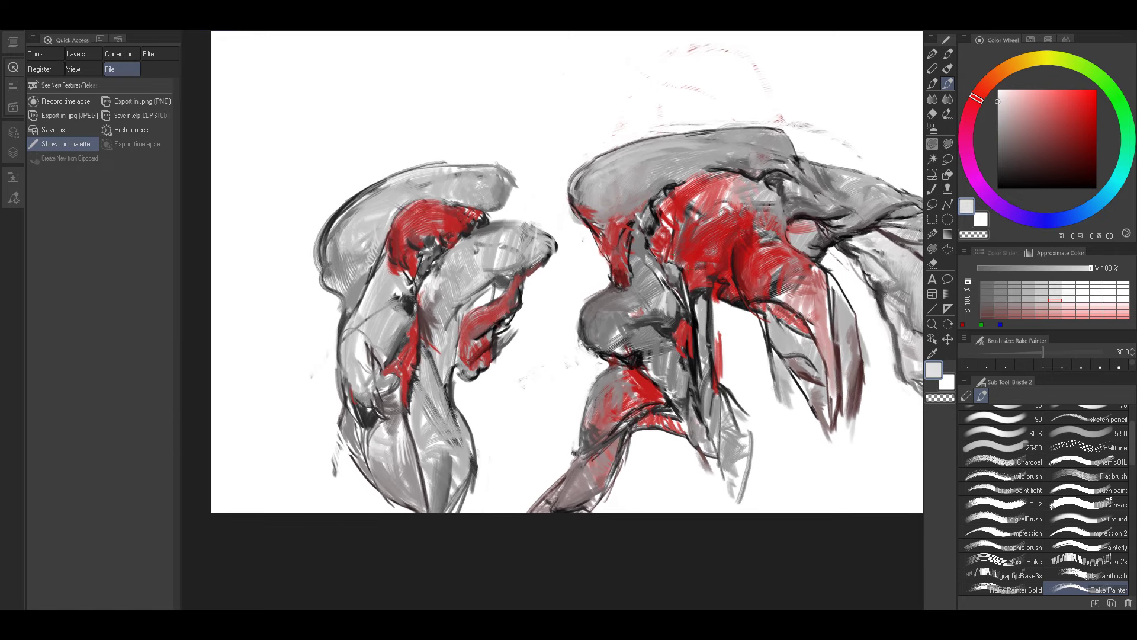
pyautogui.press('[')
pyautogui.press('[')
pyautogui.press('[')
pyautogui.press('[')
pyautogui.press('[')
pyautogui.press(']')
pyautogui.press(']')
pyautogui.press(']')
pyautogui.press(']')
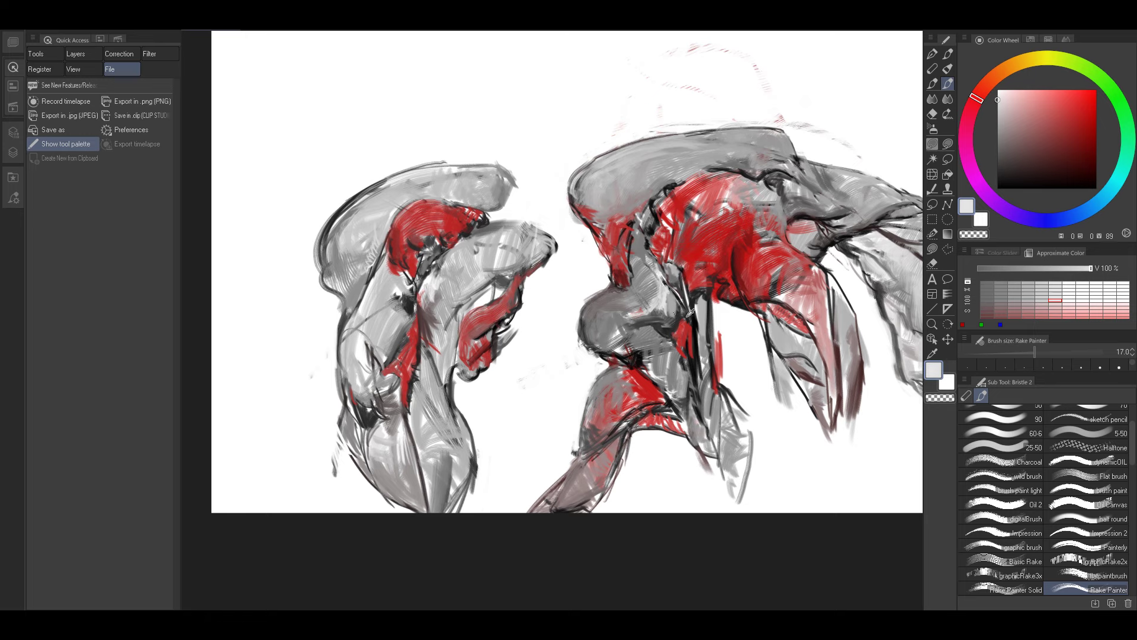
# Blend the upper side of the rounded grey form with sampled light greys, enlarging the brush to size 60.
pyautogui.keyDown('alt'); pyautogui.click(669, 305); pyautogui.keyUp('alt')
pyautogui.moveTo(672, 324)
pyautogui.mouseDown()
pyautogui.moveTo(668, 300)
pyautogui.moveTo(653, 314)
pyautogui.moveTo(668, 288)
pyautogui.moveTo(644, 303)
pyautogui.mouseUp()
pyautogui.keyDown('alt'); pyautogui.click(663, 294); pyautogui.keyUp('alt')
pyautogui.press(']')
pyautogui.press(']')
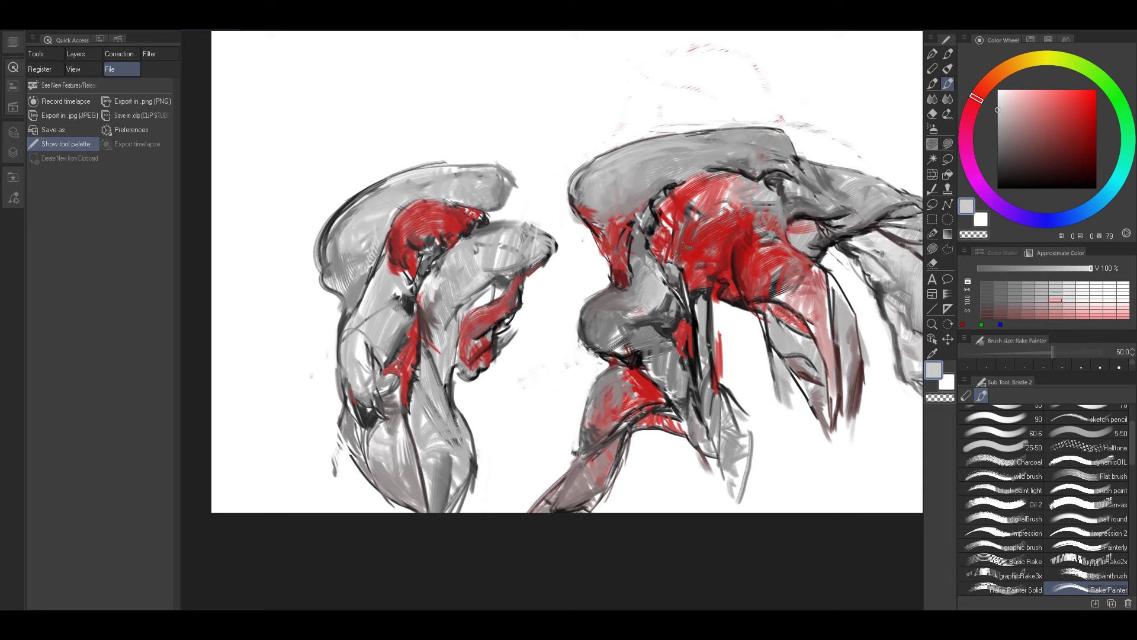
# Deepen the shadow across the rounded grey form with sampled near-black tones, reducing the brush from size 50 to 40.
pyautogui.press('[')
pyautogui.keyDown('alt'); pyautogui.click(669, 320); pyautogui.keyUp('alt')
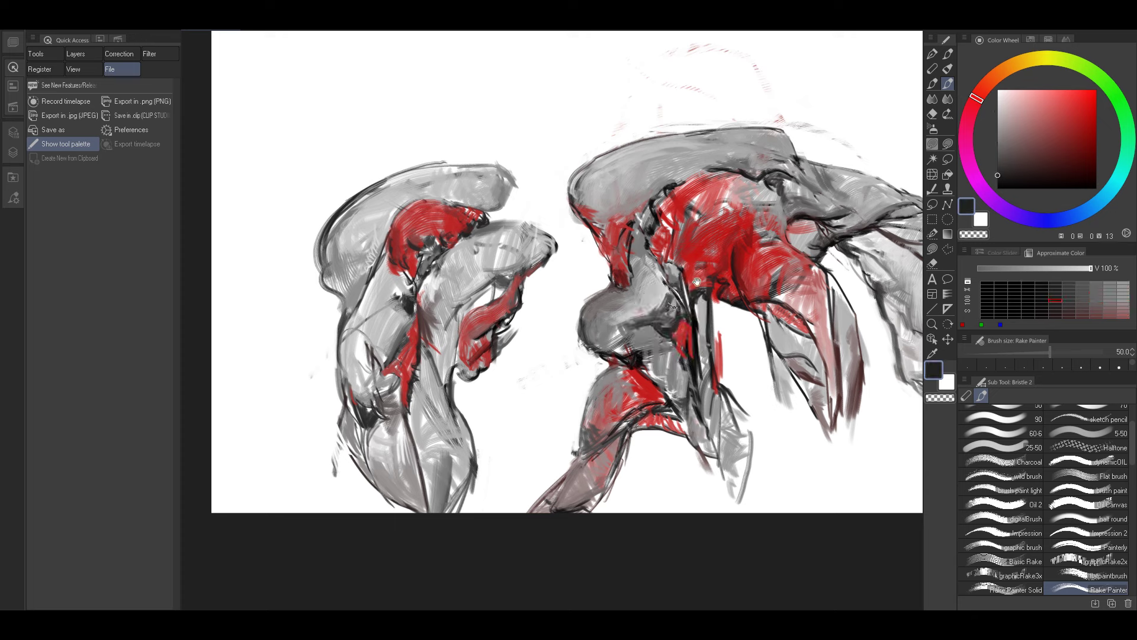
pyautogui.moveTo(651, 325); pyautogui.dragTo(663, 316)
pyautogui.keyDown('alt'); pyautogui.click(639, 330); pyautogui.keyUp('alt')
pyautogui.press('[')
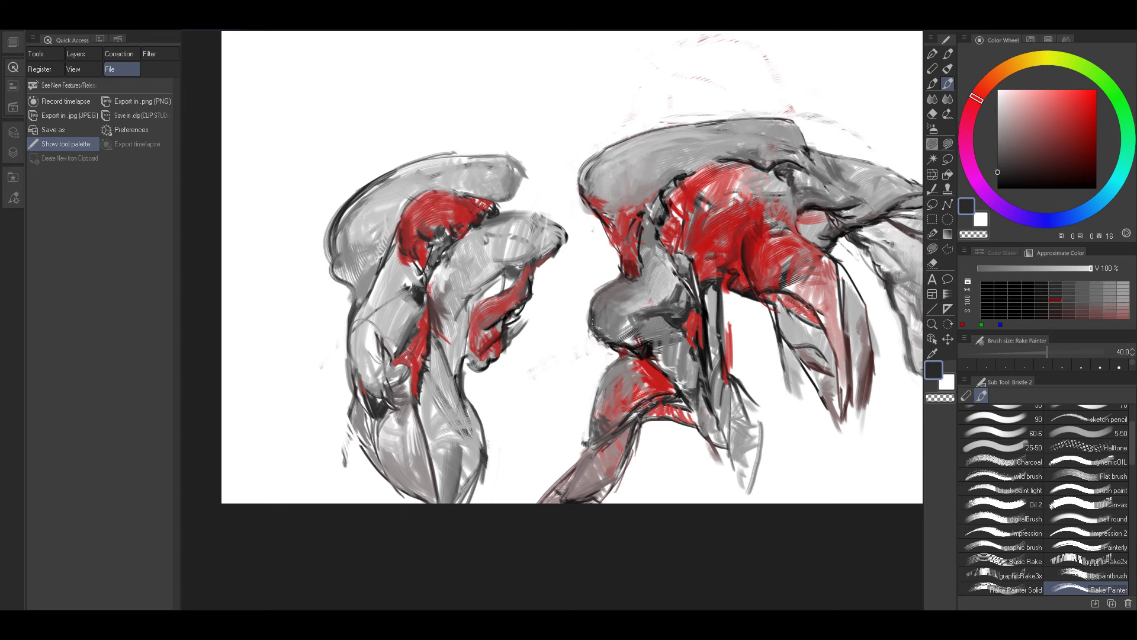
# Soften the rounded form's shading with sampled dark and light greys, varying the brush between sizes 20 and 40.
pyautogui.keyDown('alt'); pyautogui.click(634, 323); pyautogui.keyUp('alt')
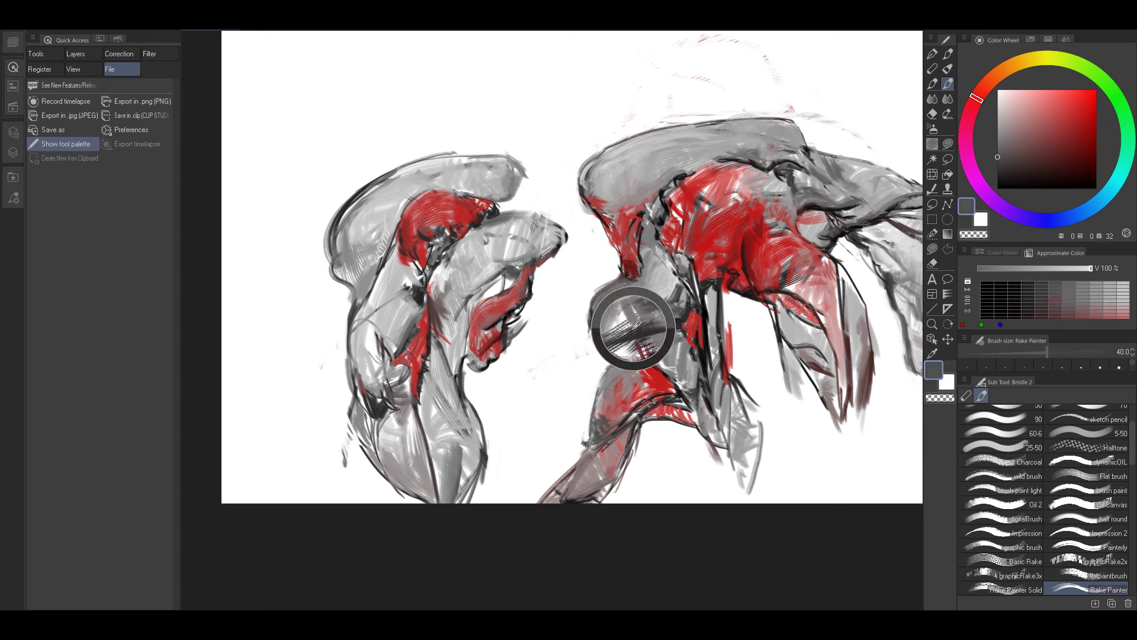
pyautogui.keyDown('alt'); pyautogui.click(642, 308); pyautogui.keyUp('alt')
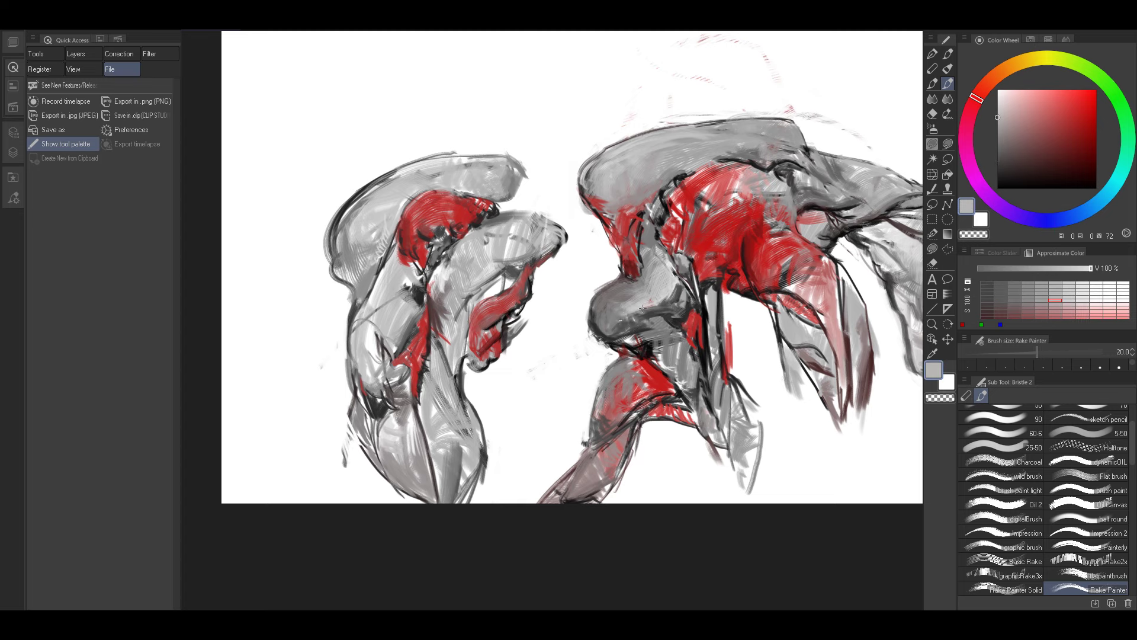
pyautogui.press(']')
pyautogui.press(']')
pyautogui.keyDown('alt'); pyautogui.click(628, 305); pyautogui.keyUp('alt')
# Darken the lower front edge of the right figure's top cap with sampled near-black, starting at brush size 30 and reducing it.
pyautogui.moveTo(664, 240); pyautogui.dragTo(671, 274)
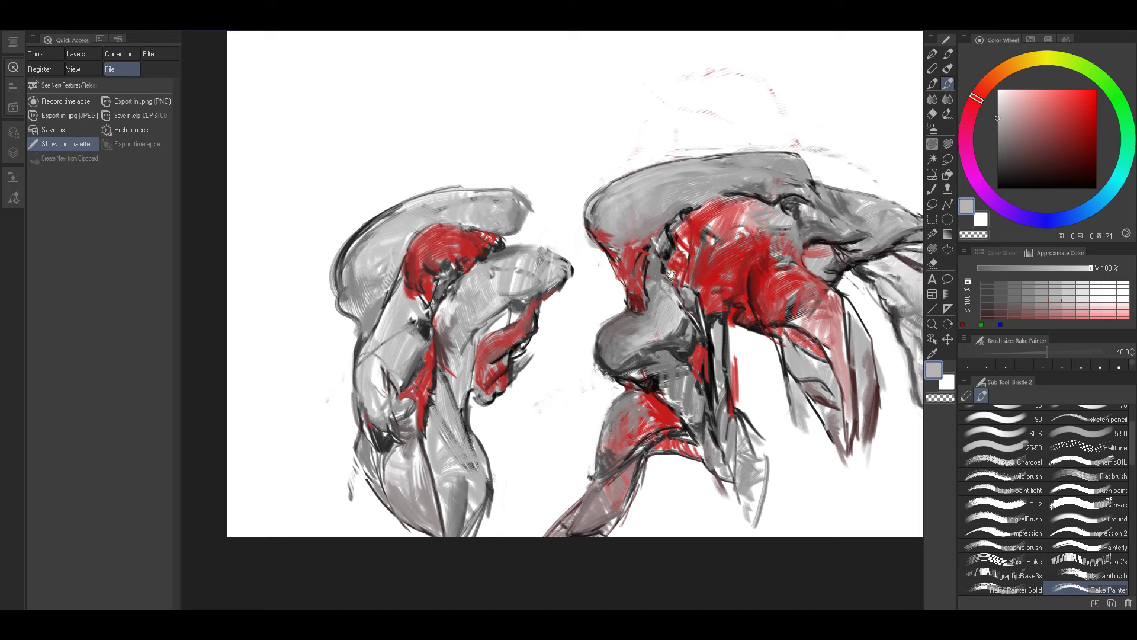
pyautogui.keyDown('alt'); pyautogui.click(664, 237); pyautogui.keyUp('alt')
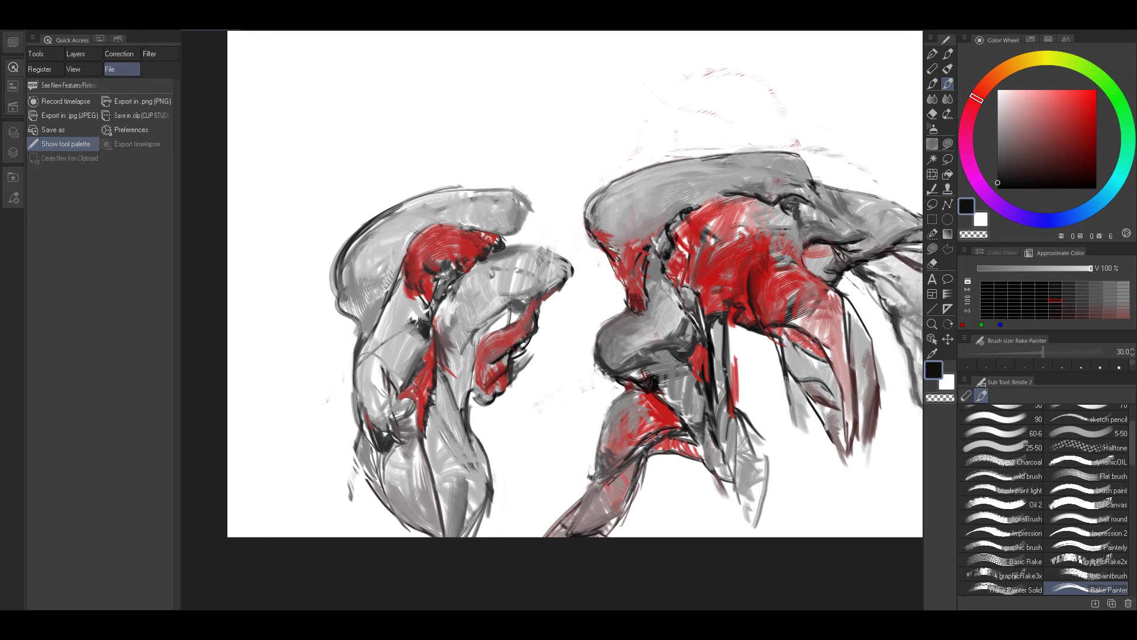
pyautogui.moveTo(612, 243)
pyautogui.mouseDown()
pyautogui.moveTo(638, 223)
pyautogui.moveTo(623, 233)
pyautogui.moveTo(599, 209)
pyautogui.moveTo(591, 223)
pyautogui.moveTo(614, 192)
pyautogui.moveTo(732, 163)
pyautogui.moveTo(659, 188)
pyautogui.moveTo(698, 179)
pyautogui.mouseUp()
pyautogui.keyDown('alt'); pyautogui.click(615, 231); pyautogui.keyUp('alt')
pyautogui.keyDown('alt'); pyautogui.click(611, 236); pyautogui.keyUp('alt')
pyautogui.press('[')
pyautogui.press('[')
pyautogui.press('[')
pyautogui.press('[')
pyautogui.press('[')
pyautogui.press('[')
pyautogui.press('[')
pyautogui.press('[')
# Shade the front of the right figure's top cap with sampled greys, enlarging the brush to size 70.
pyautogui.keyDown('alt'); pyautogui.click(634, 219); pyautogui.keyUp('alt')
pyautogui.press(']')
pyautogui.press(']')
pyautogui.press(']')
pyautogui.press(']')
pyautogui.keyDown('alt'); pyautogui.click(602, 214); pyautogui.keyUp('alt')
pyautogui.press(']')
pyautogui.press(']')
pyautogui.keyDown('alt'); pyautogui.click(640, 185); pyautogui.keyUp('alt')
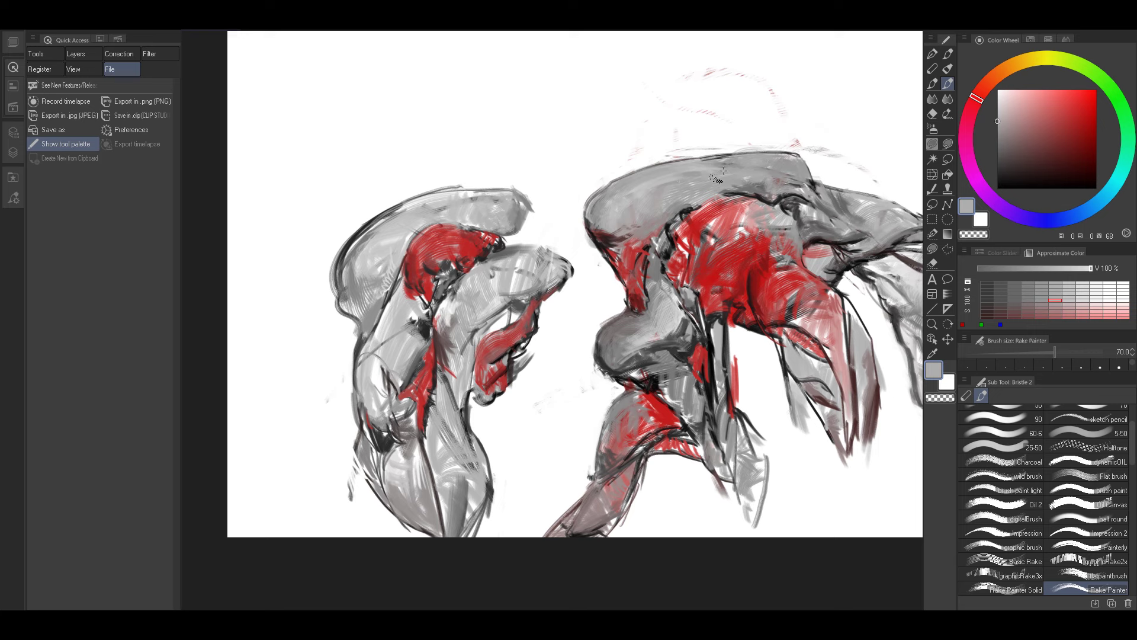
# Blend the upper surface of the right figure's top cap with sampled mid and light greys, enlarging the brush to size 80.
pyautogui.keyDown('alt'); pyautogui.click(720, 165); pyautogui.keyUp('alt')
pyautogui.keyDown('alt'); pyautogui.click(788, 159); pyautogui.keyUp('alt')
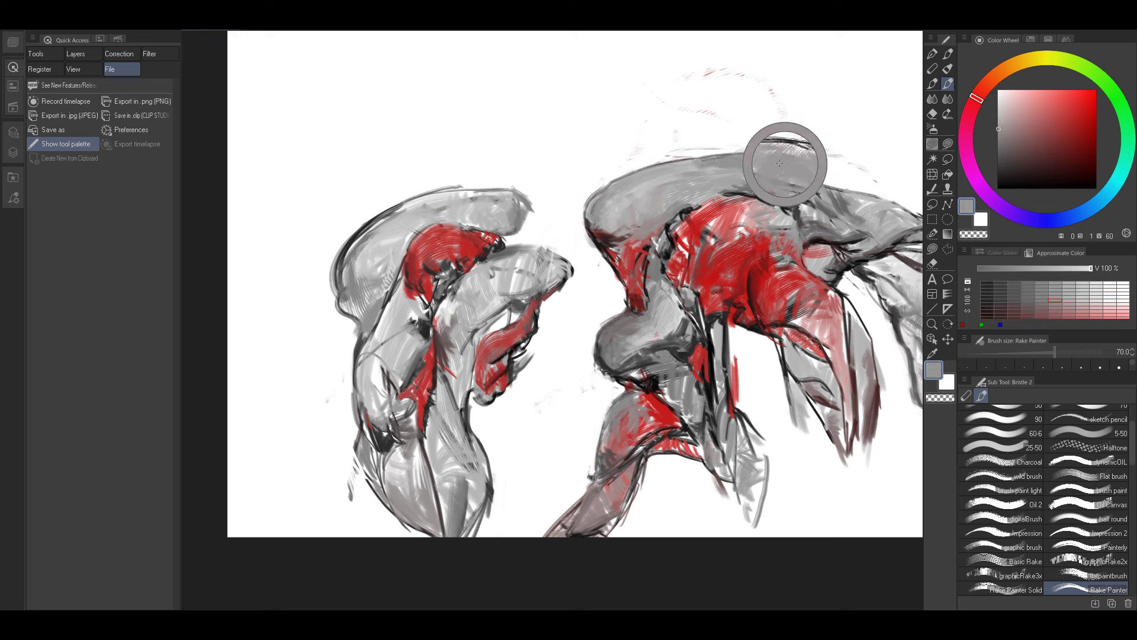
pyautogui.keyDown('alt'); pyautogui.click(699, 173); pyautogui.keyUp('alt')
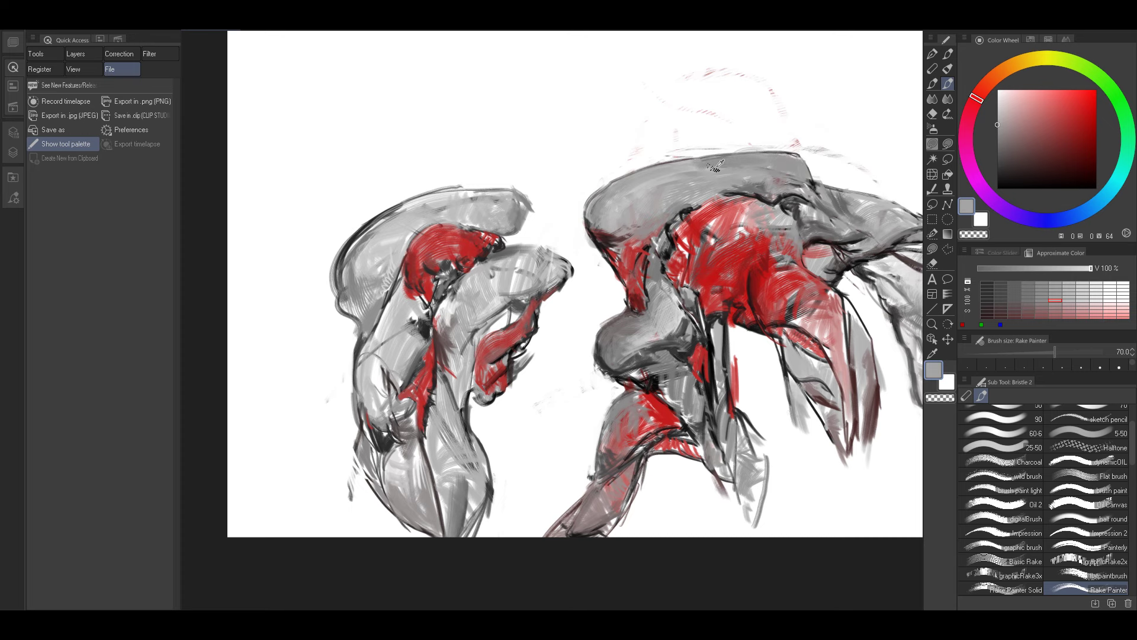
pyautogui.keyDown('alt'); pyautogui.click(719, 167); pyautogui.keyUp('alt')
pyautogui.press(']')
pyautogui.moveTo(699, 171); pyautogui.dragTo(739, 162)
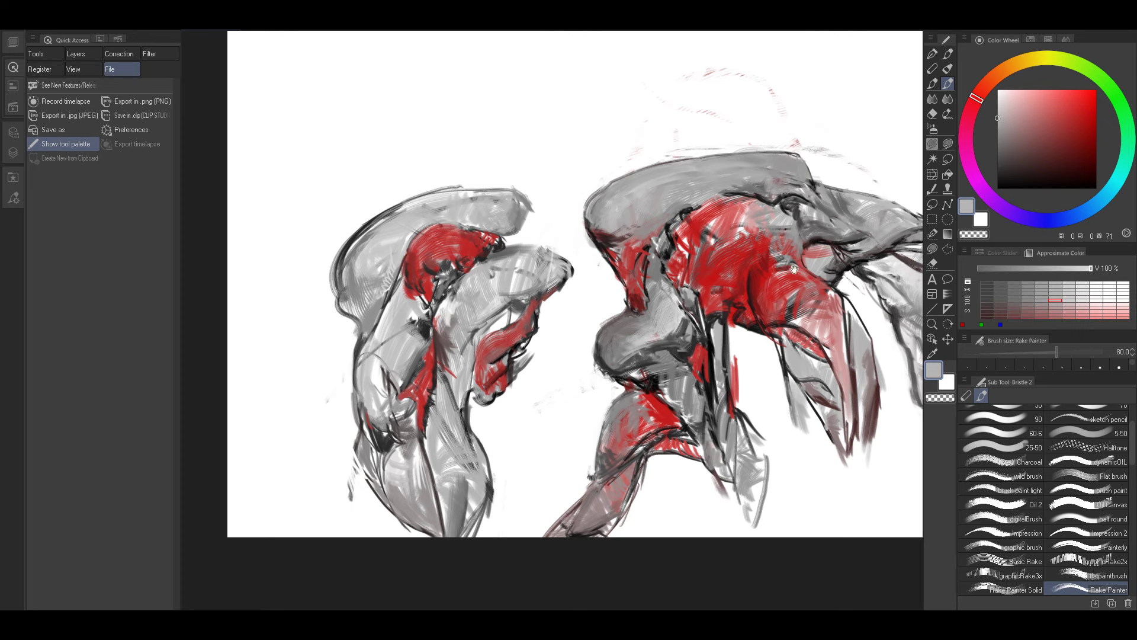
# Touch up the grey stem above the rounded form with a sampled light grey, reducing the brush to size 70.
pyautogui.moveTo(767, 278); pyautogui.dragTo(706, 250)
pyautogui.moveTo(785, 281); pyautogui.dragTo(716, 246)
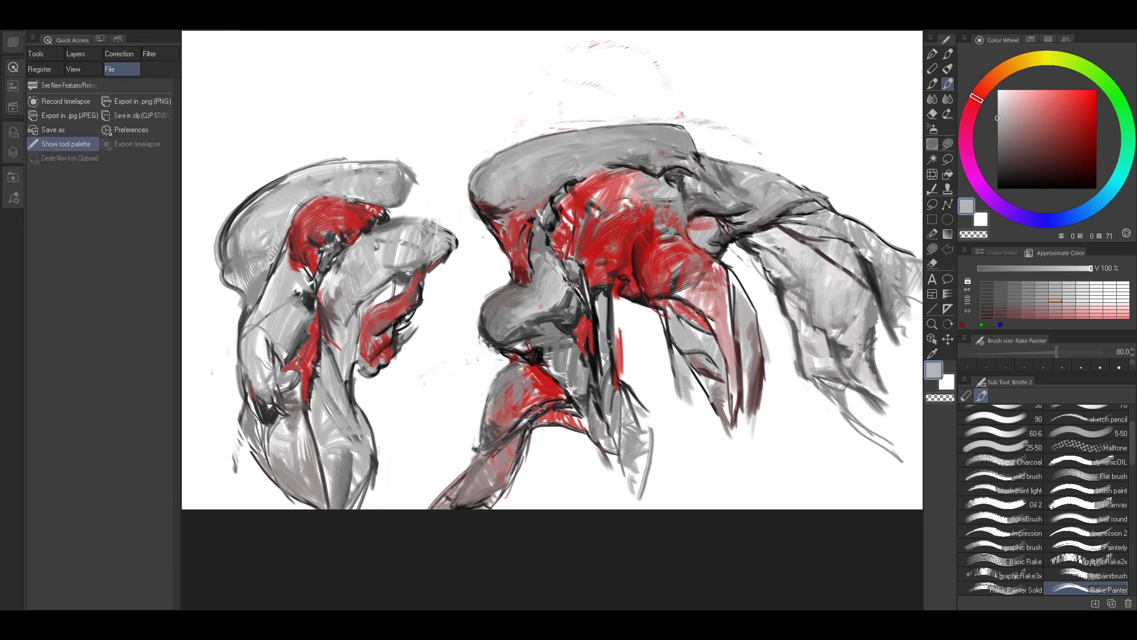
pyautogui.keyDown('alt'); pyautogui.click(558, 299); pyautogui.keyUp('alt')
pyautogui.moveTo(869, 211); pyautogui.dragTo(878, 183)
pyautogui.press('[')
pyautogui.moveTo(823, 235)
pyautogui.mouseDown()
pyautogui.moveTo(777, 236)
pyautogui.moveTo(815, 237)
pyautogui.mouseUp()
# Check both figures in a horizontally mirrored view, and restore the normal orientation.
pyautogui.press('h')
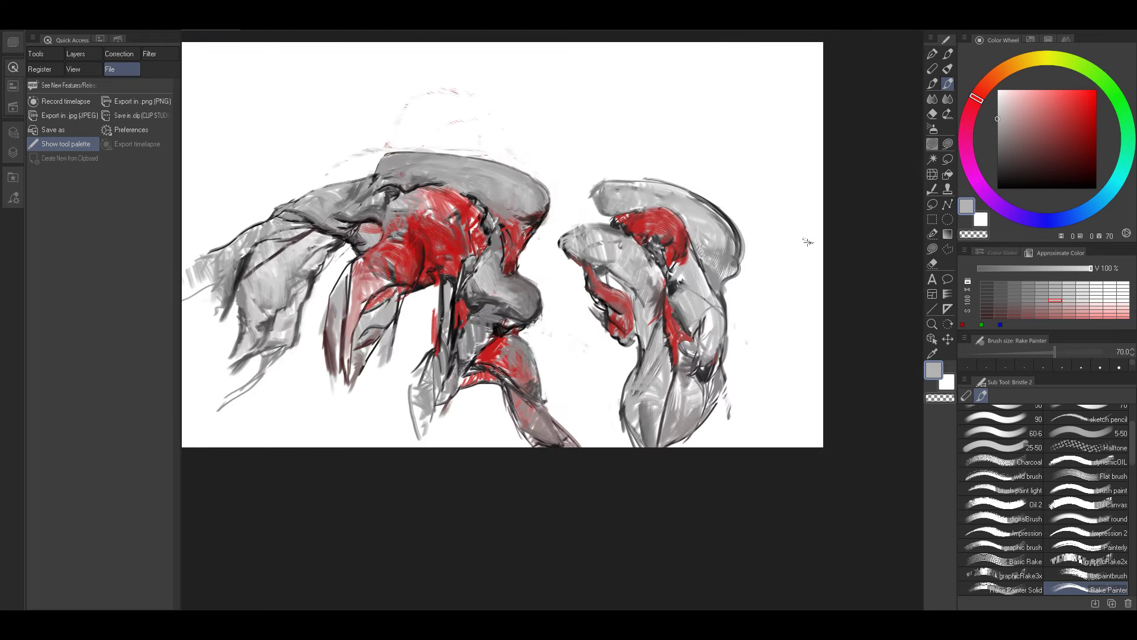
pyautogui.scroll(2, 770, 243)
pyautogui.scroll(-1, 729, 257)
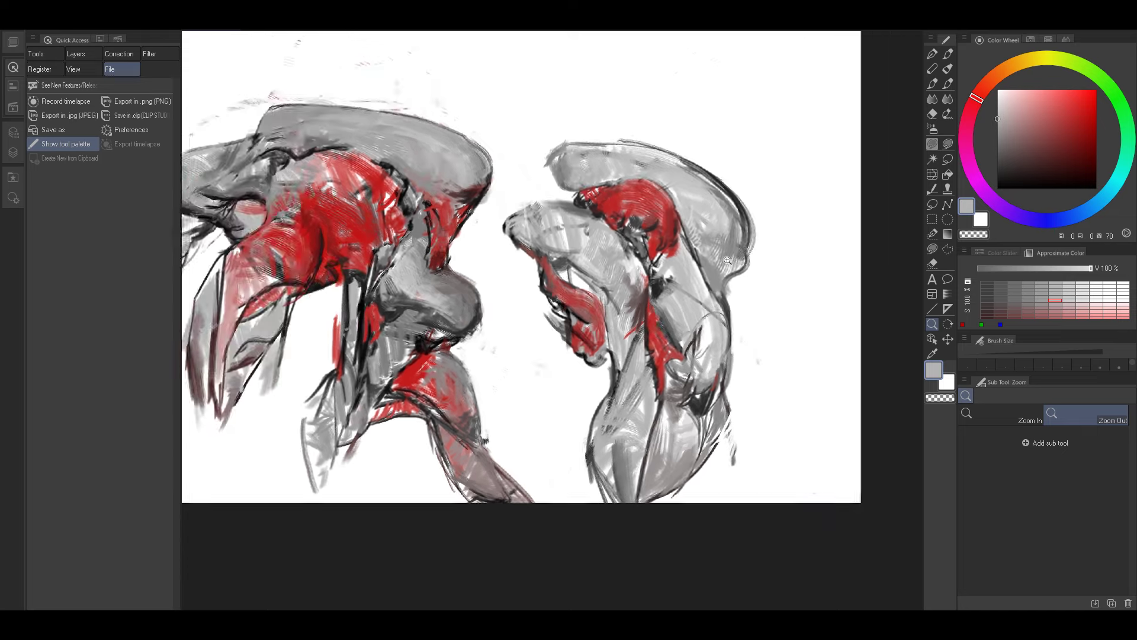
pyautogui.press('h')
pyautogui.moveTo(794, 270); pyautogui.dragTo(741, 269)
pyautogui.moveTo(740, 268)
pyautogui.mouseDown()
pyautogui.moveTo(790, 266)
pyautogui.moveTo(783, 247)
pyautogui.moveTo(799, 256)
pyautogui.moveTo(759, 258)
pyautogui.mouseUp()
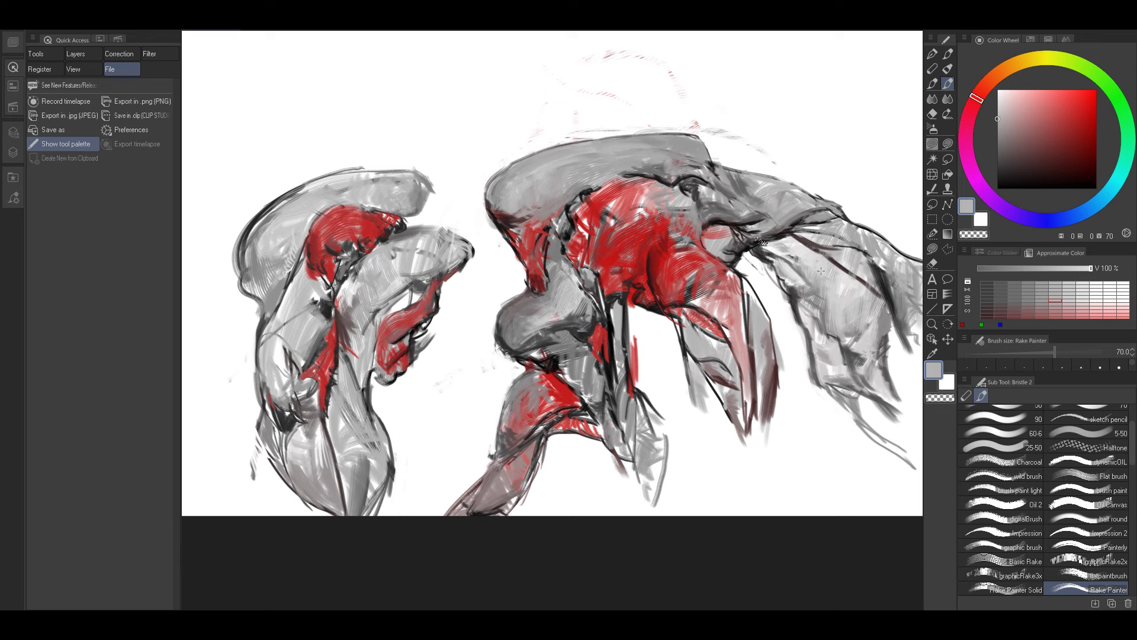